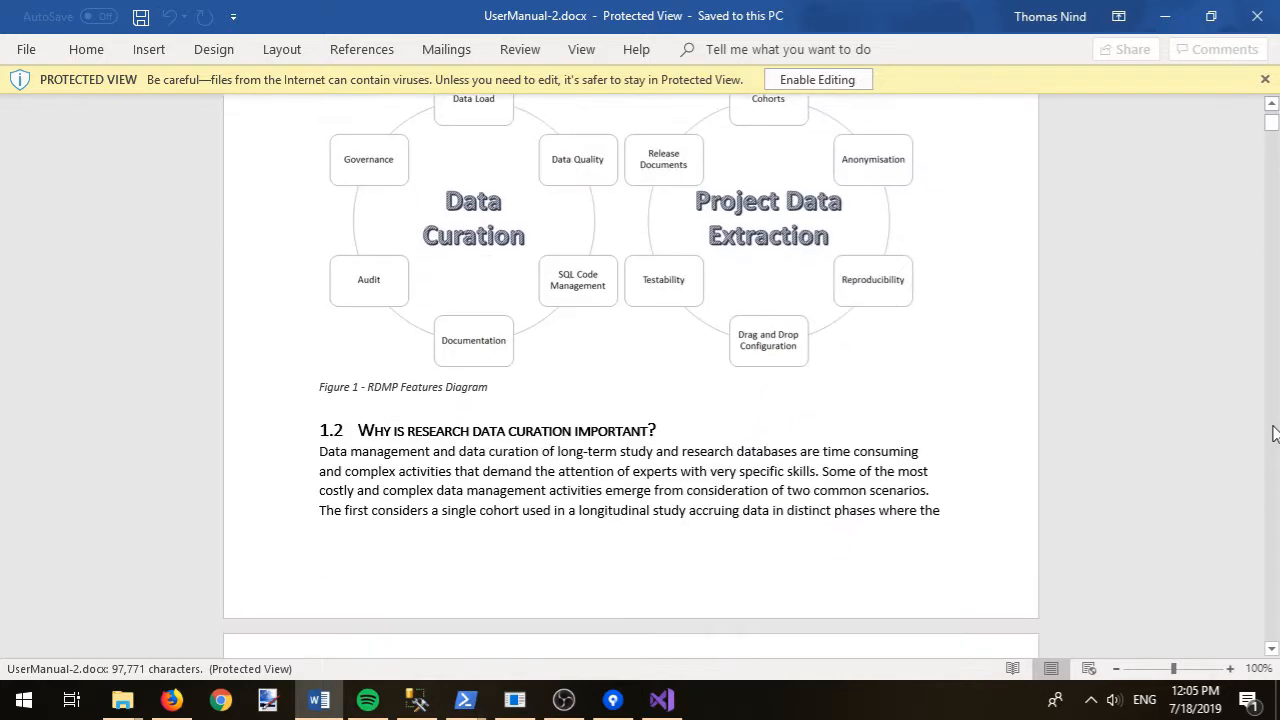
- Scroll UserManual-2.docx down to section 2 Getting Started and its GitHub installer link
{"action": "scroll", "coordinate": [1275, 432], "scroll_direction": "down", "scroll_amount": 20}
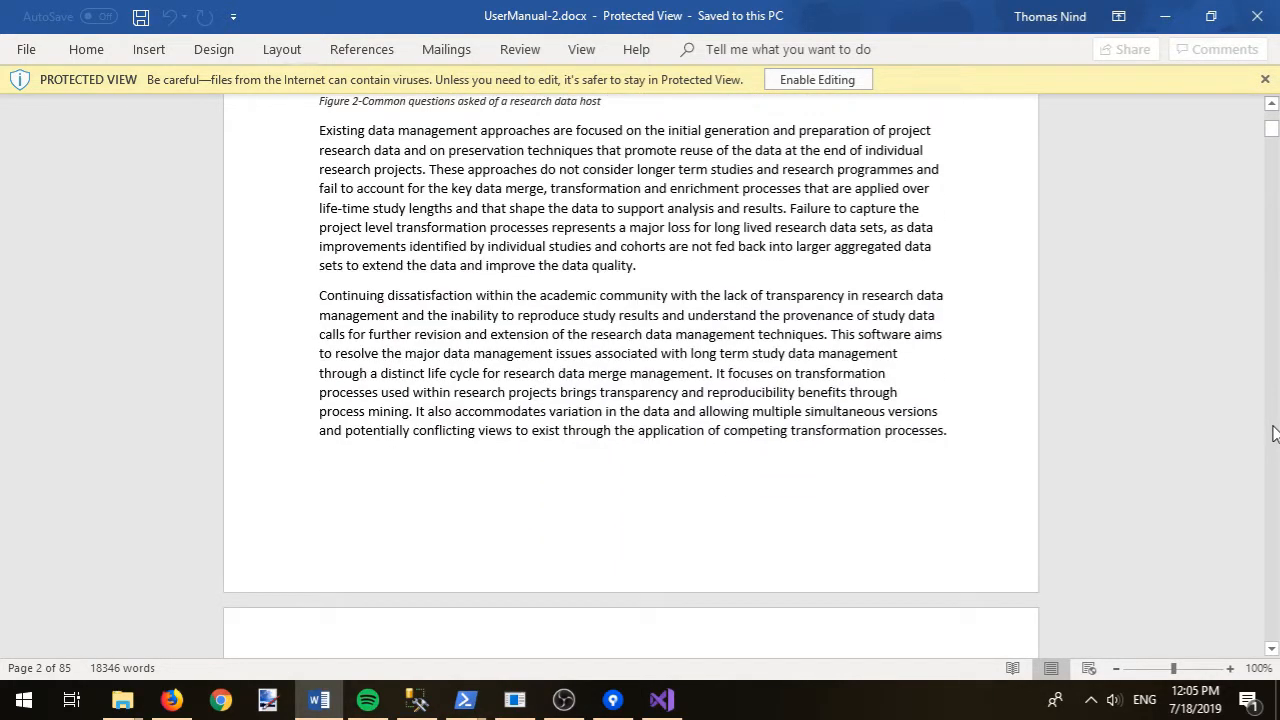
{"action": "scroll", "coordinate": [1275, 432], "scroll_direction": "down", "scroll_amount": 10}
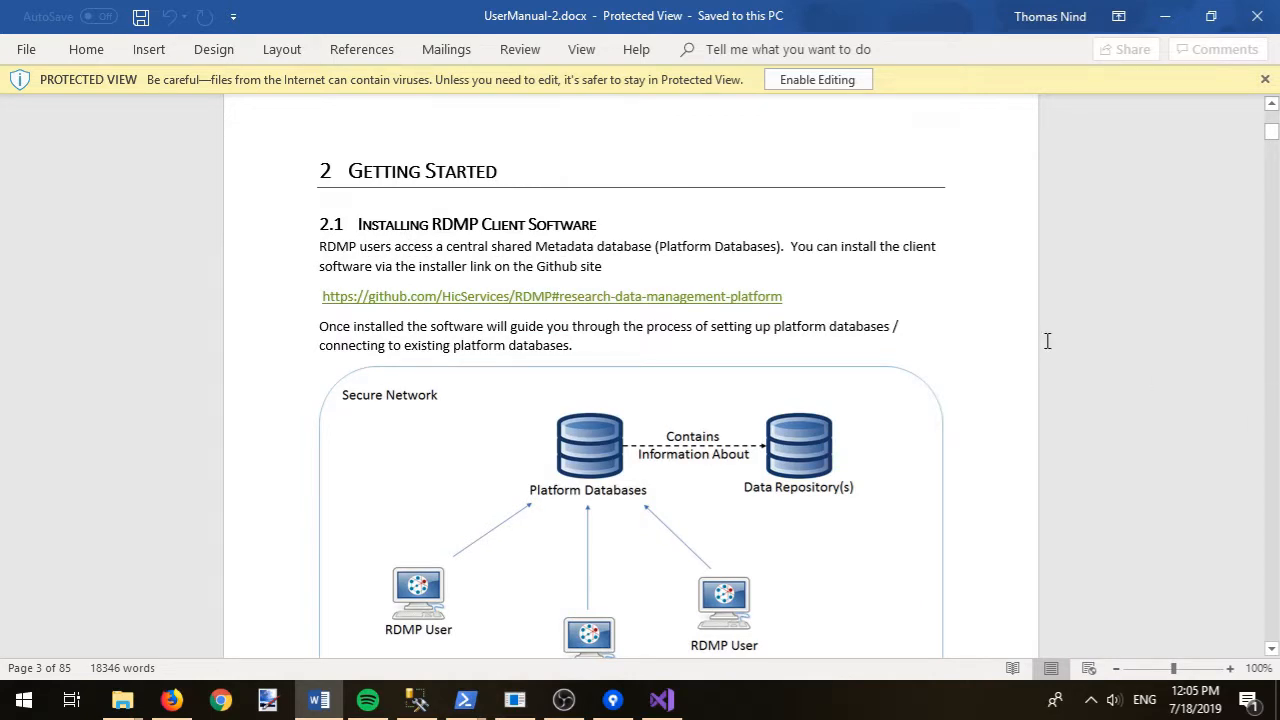
{"action": "scroll", "coordinate": [1047, 341], "scroll_direction": "down", "scroll_amount": 1}
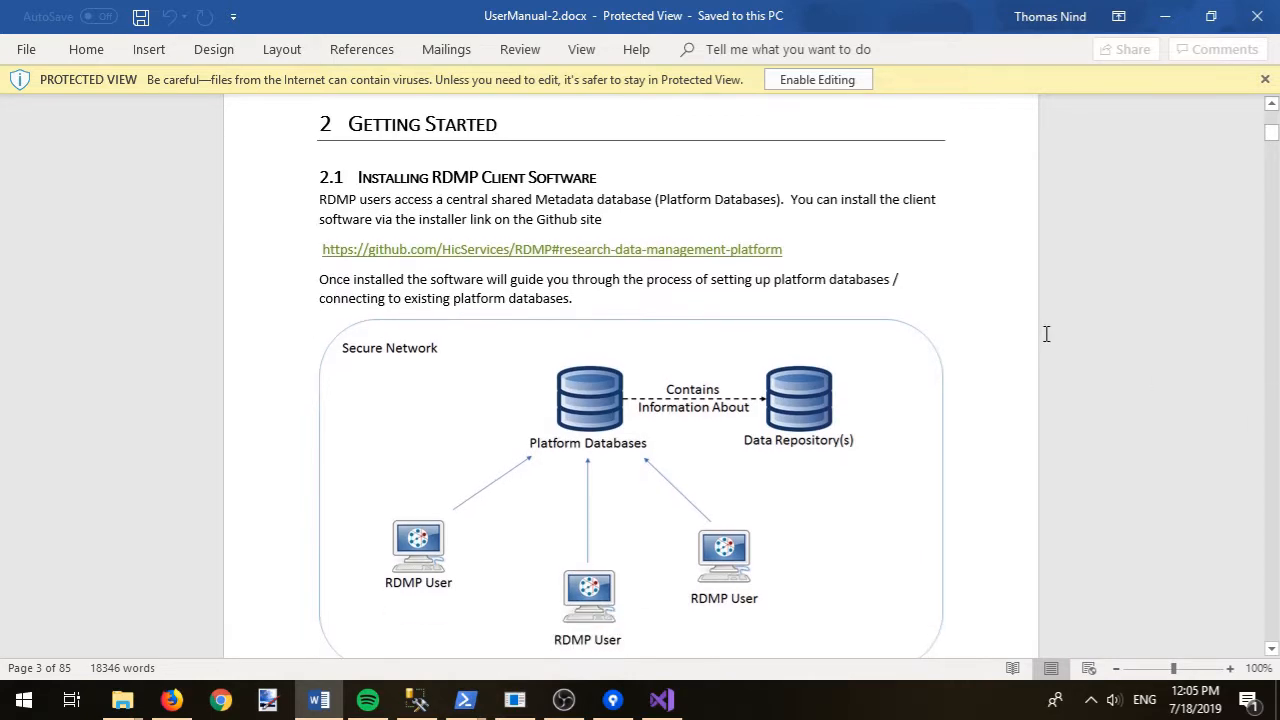
- Close the user manual and look over the RDMP FAQ before going back to the repository
{"action": "left_click", "coordinate": [1252, 18]}
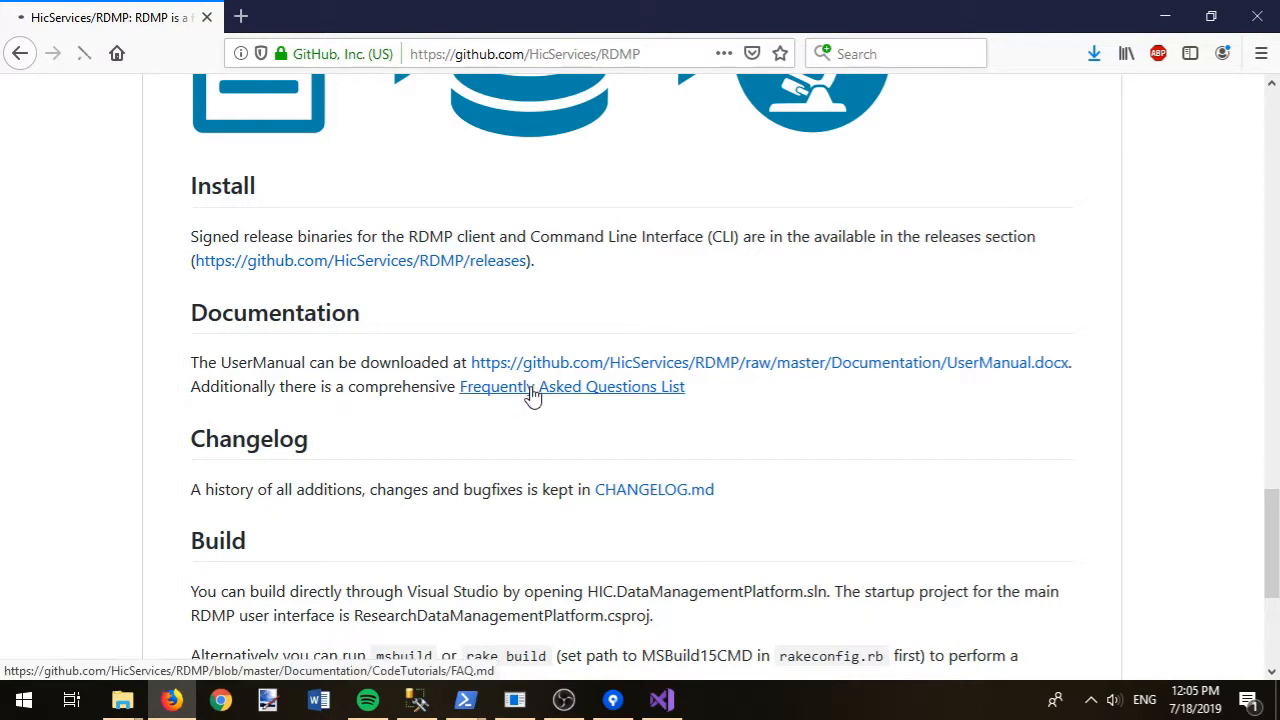
{"action": "scroll", "coordinate": [517, 411], "scroll_direction": "down", "scroll_amount": 3}
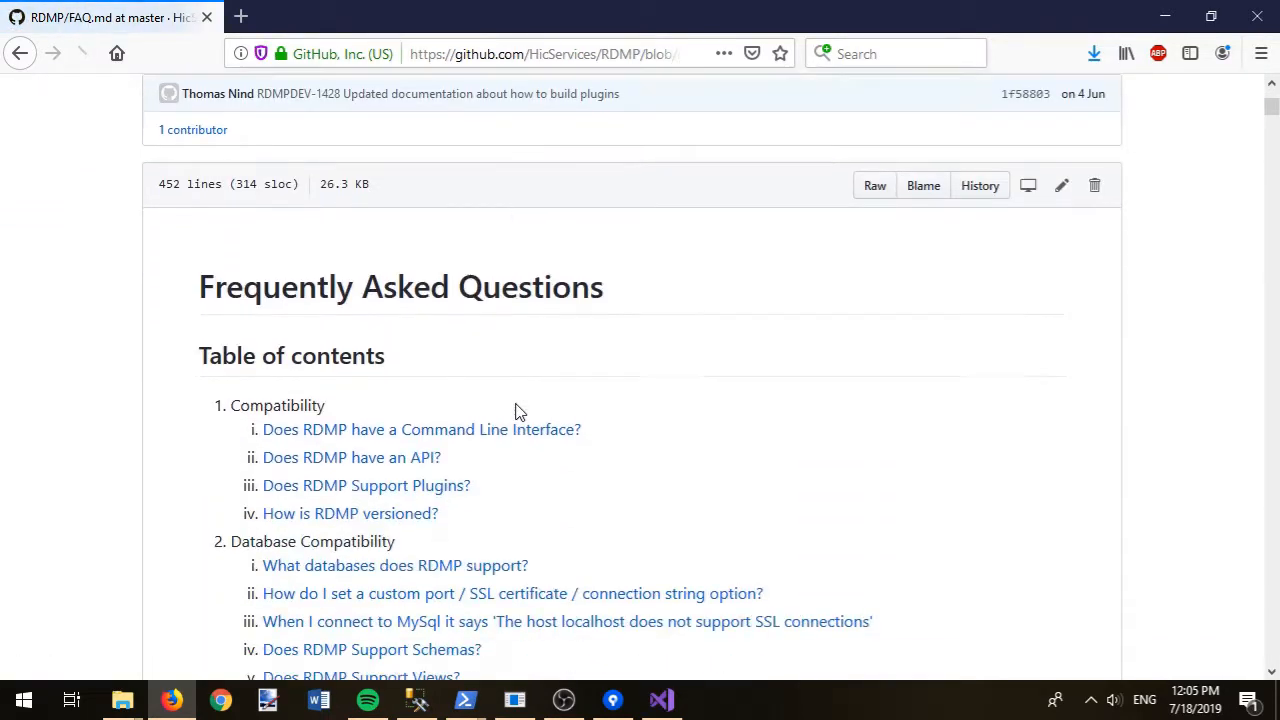
{"action": "scroll", "coordinate": [517, 411], "scroll_direction": "down", "scroll_amount": 3}
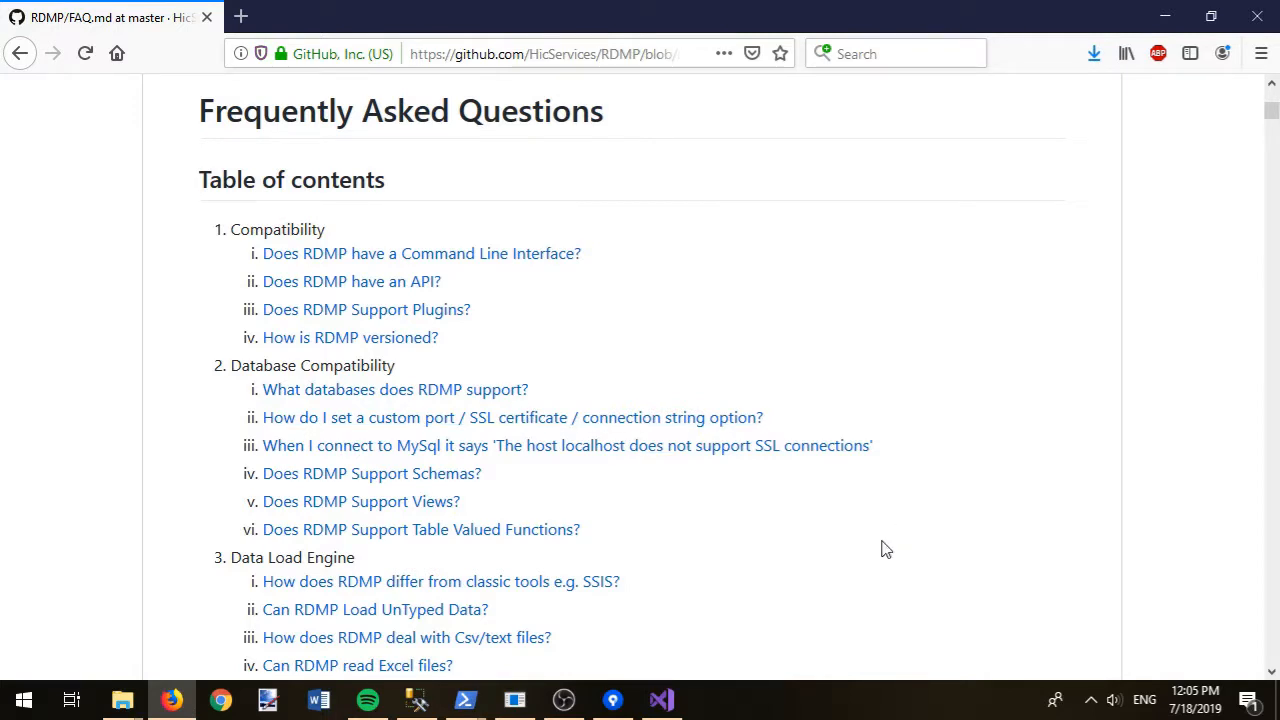
{"action": "key", "text": "alt+Left"}
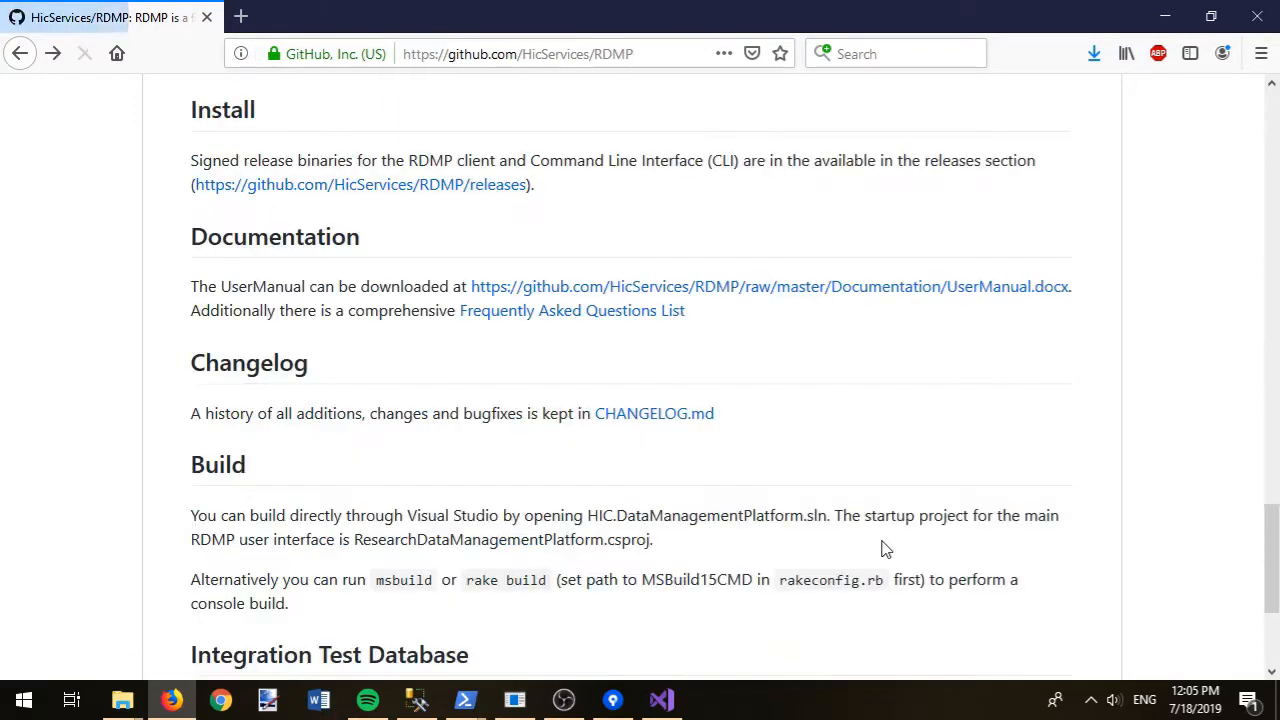
- Read the CHANGELOG.md notes down from 3.0.16-rc2, then return to the README's Install section
{"action": "left_click", "coordinate": [636, 416]}
{"action": "scroll", "coordinate": [636, 418], "scroll_direction": "down", "scroll_amount": 3}
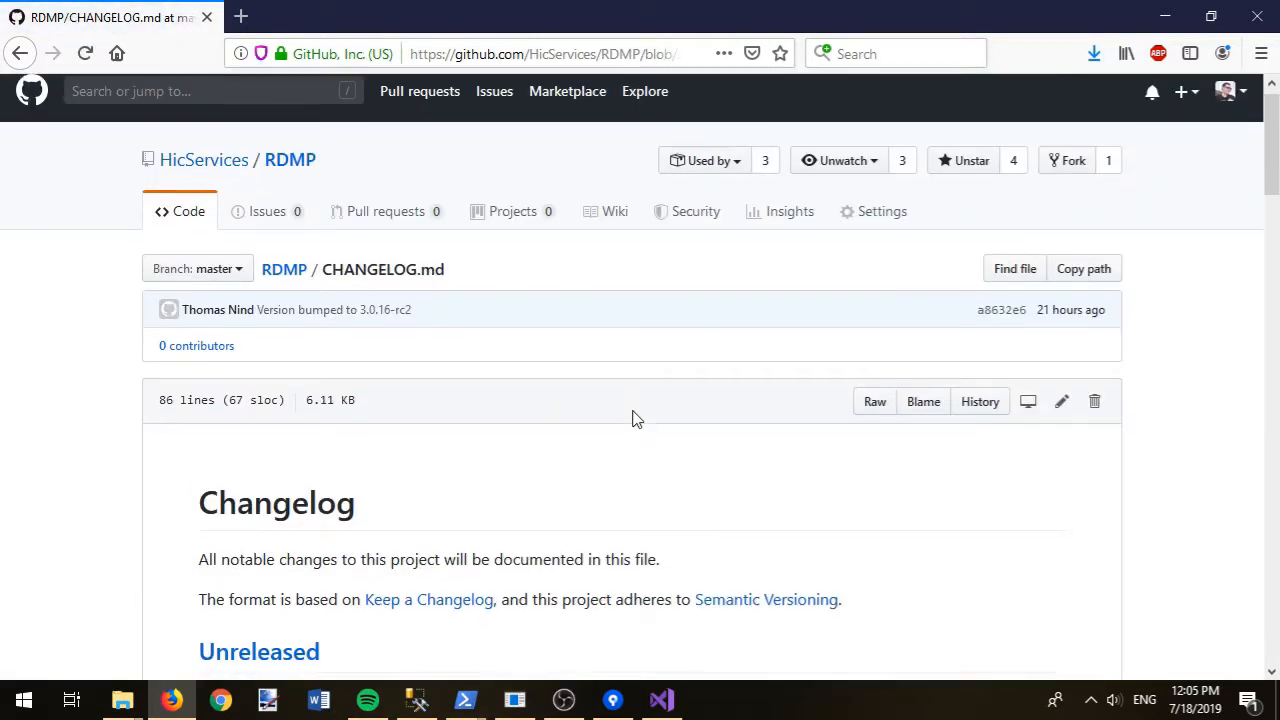
{"action": "scroll", "coordinate": [637, 428], "scroll_direction": "down", "scroll_amount": 2}
{"action": "scroll", "coordinate": [634, 429], "scroll_direction": "down", "scroll_amount": 2}
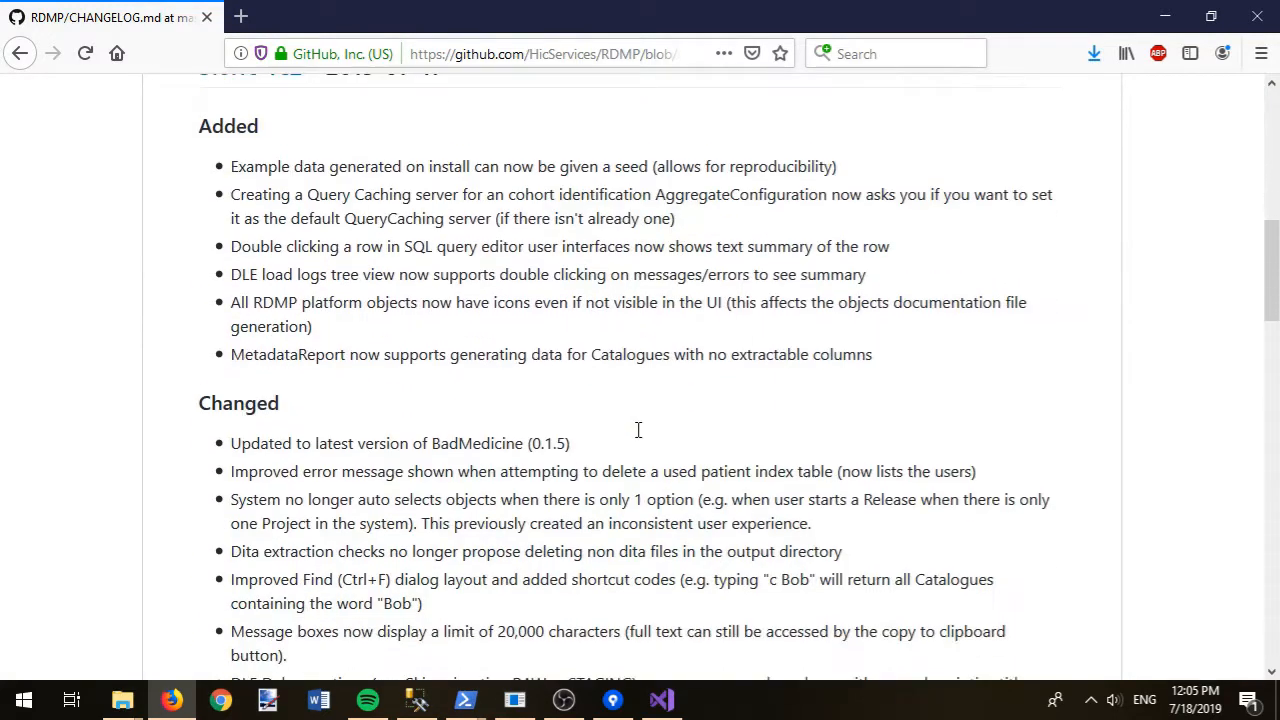
{"action": "scroll", "coordinate": [640, 435], "scroll_direction": "up", "scroll_amount": 1}
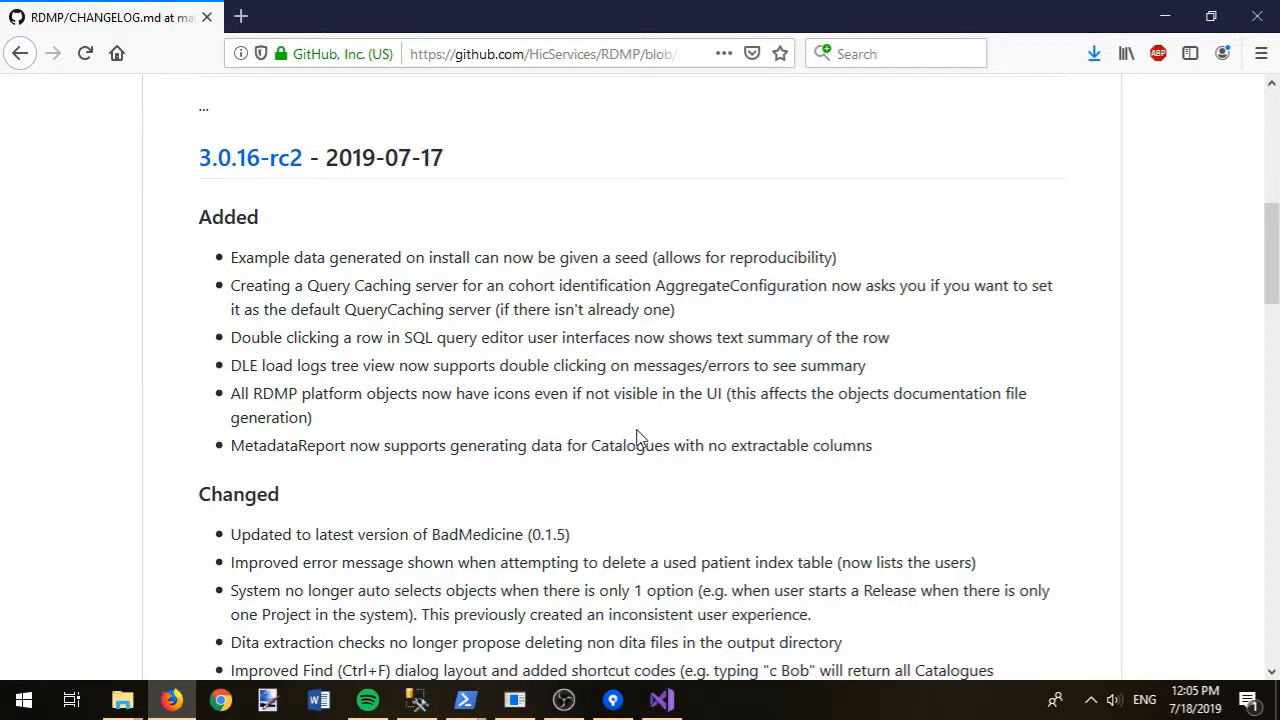
{"action": "scroll", "coordinate": [636, 437], "scroll_direction": "down", "scroll_amount": 2}
{"action": "key", "text": "alt+Left"}
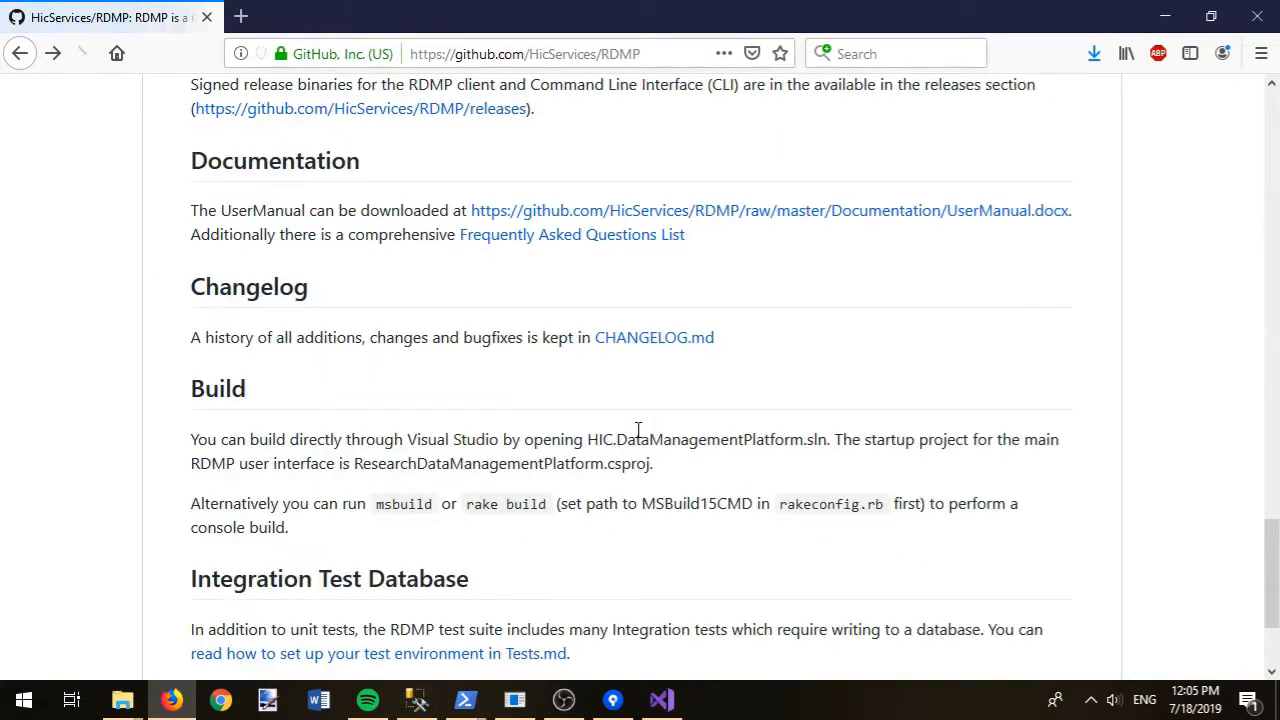
{"action": "scroll", "coordinate": [543, 394], "scroll_direction": "up", "scroll_amount": 2}
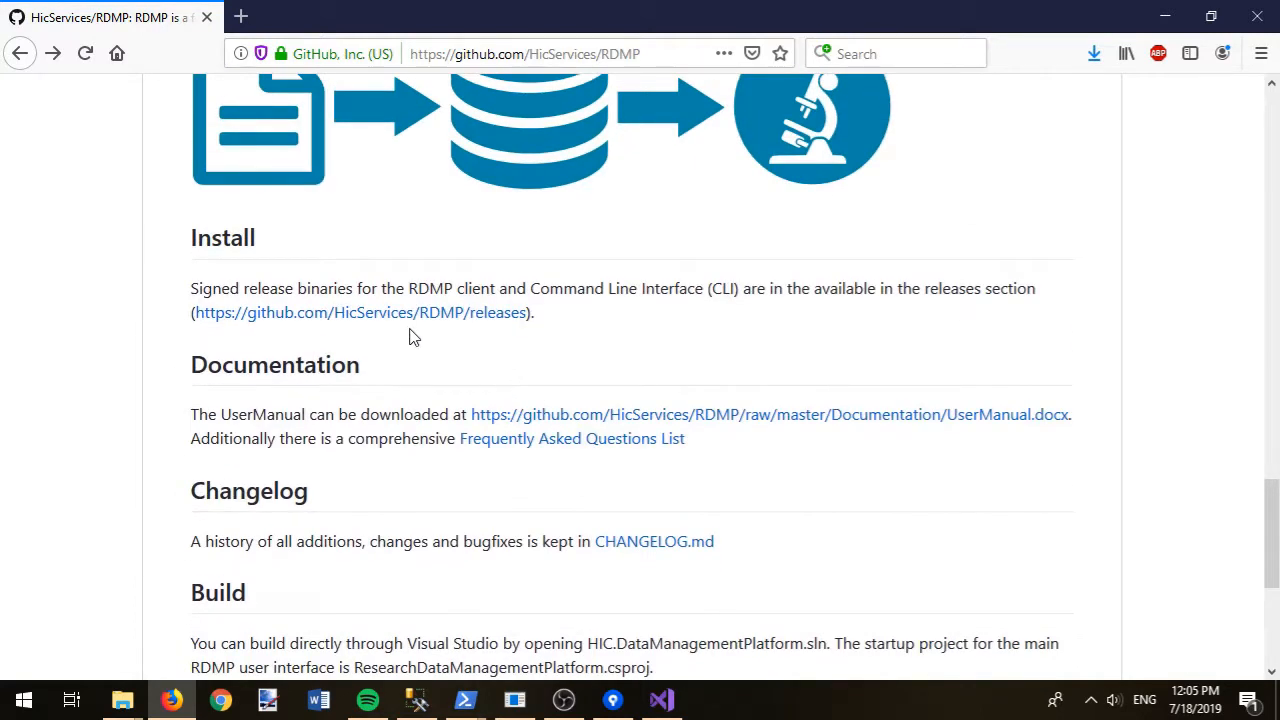
- Download Setup.exe from the RDMP v3.0.16-rc2 release assets and save it to disk
{"action": "left_click", "coordinate": [349, 313]}
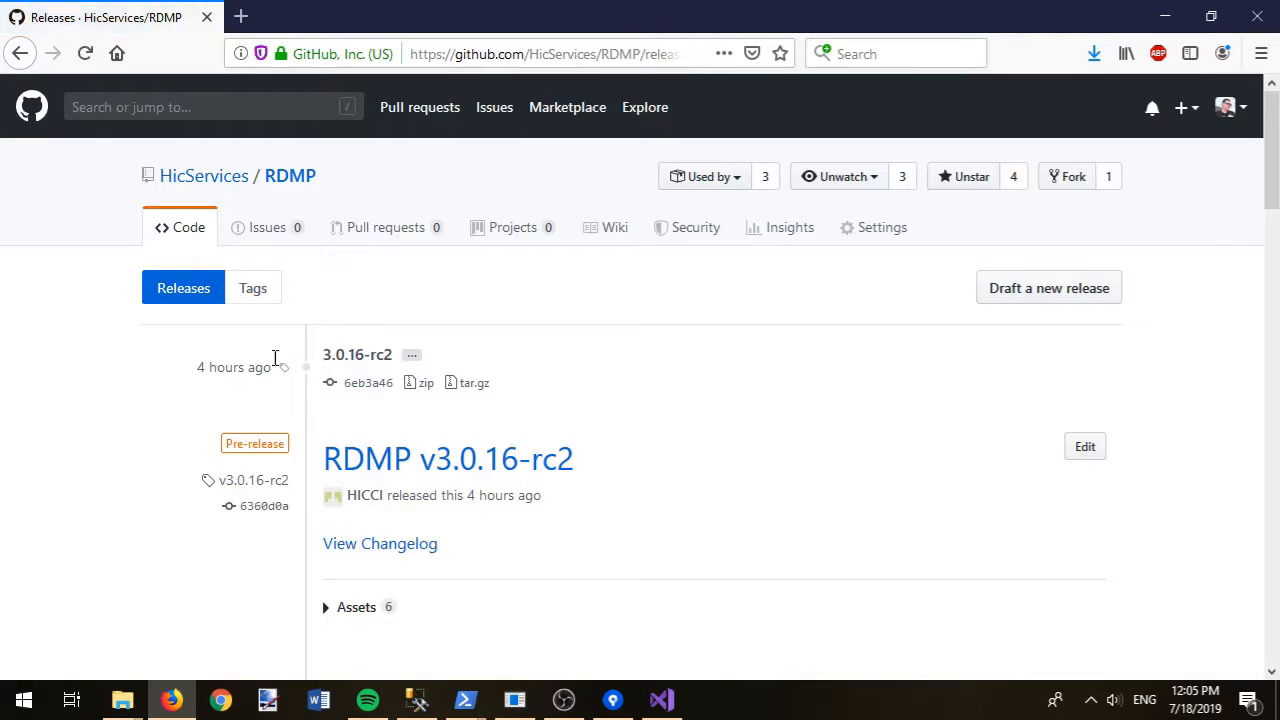
{"action": "scroll", "coordinate": [272, 578], "scroll_direction": "down", "scroll_amount": 2}
{"action": "left_click", "coordinate": [328, 505]}
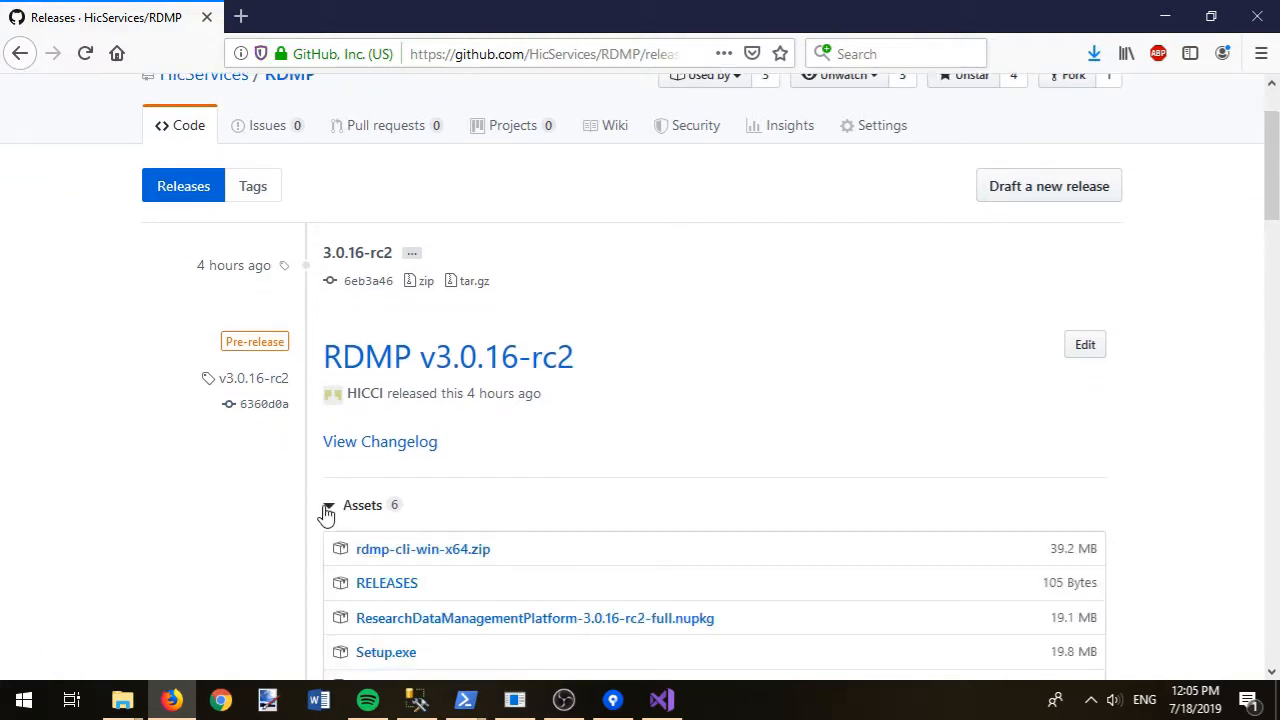
{"action": "scroll", "coordinate": [272, 488], "scroll_direction": "down", "scroll_amount": 3}
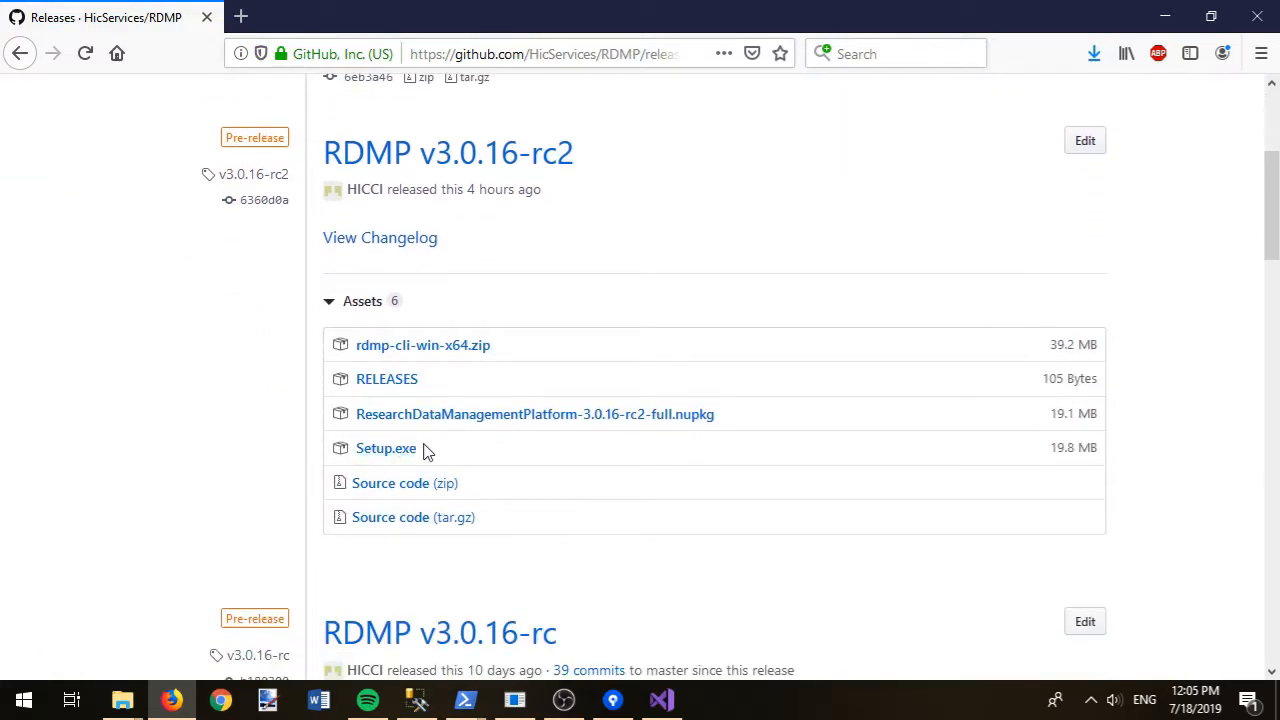
{"action": "left_click", "coordinate": [386, 449]}
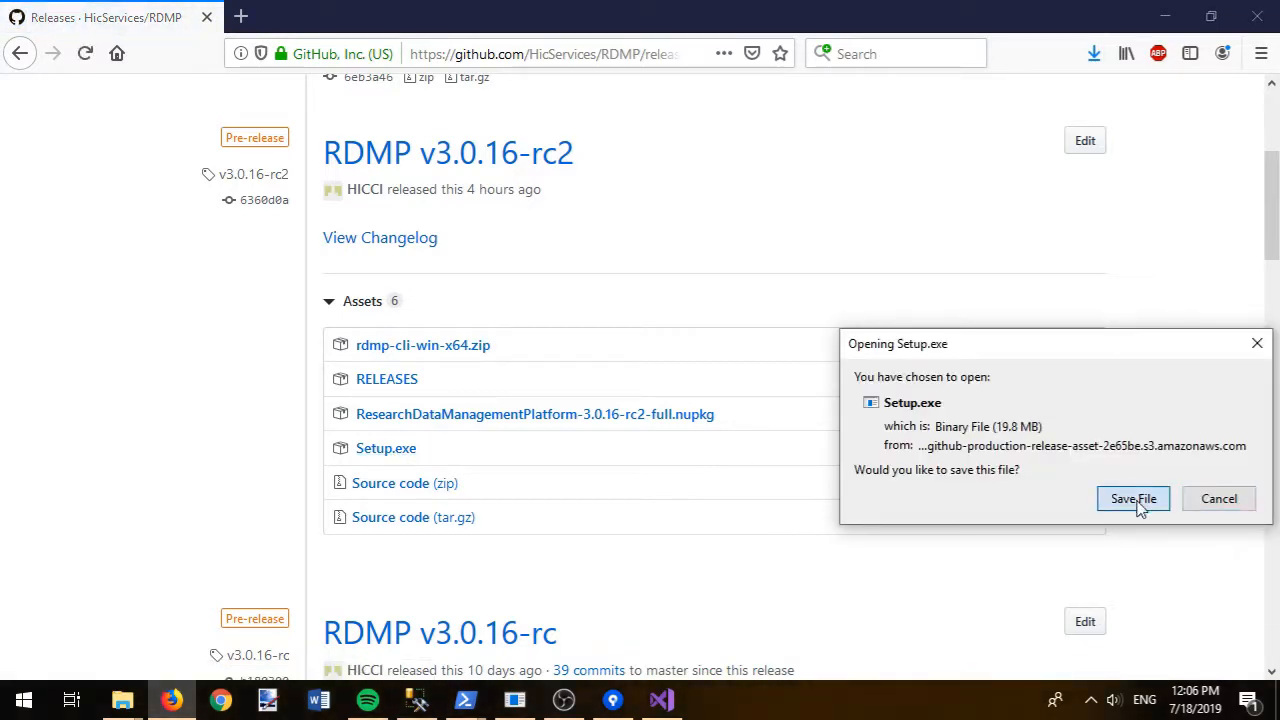
{"action": "left_click", "coordinate": [1123, 497]}
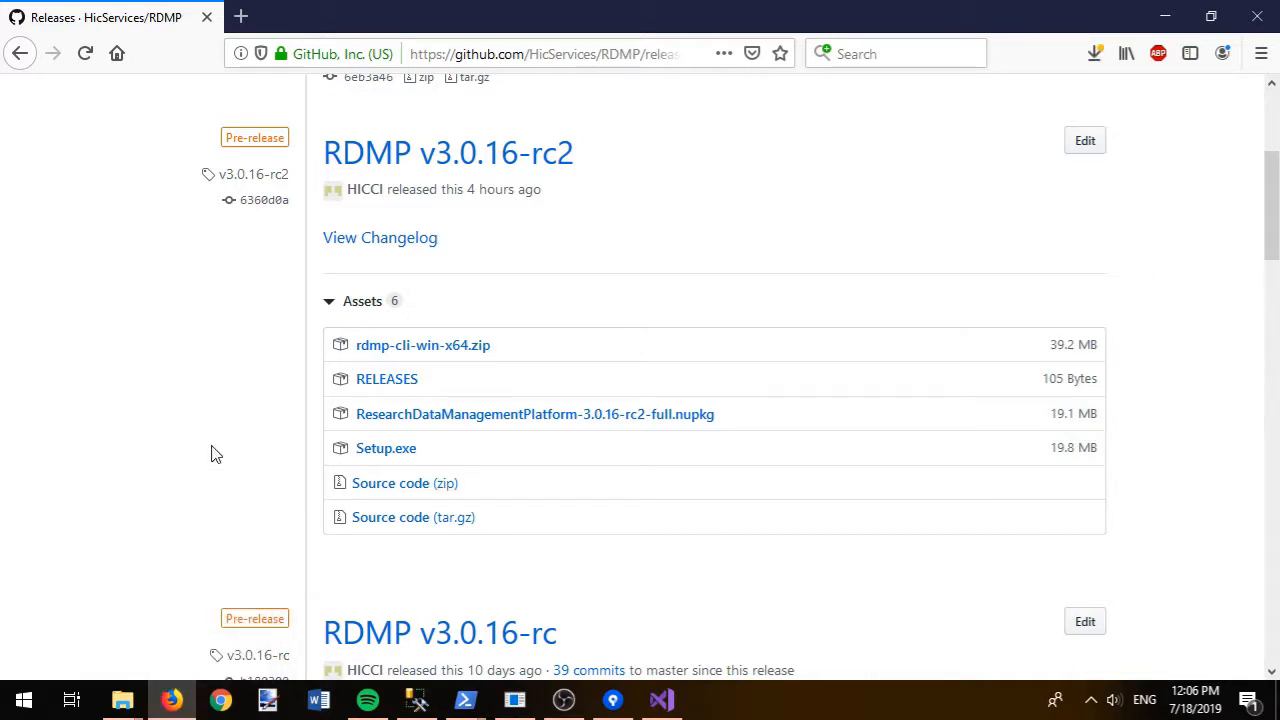
- Run the downloaded Setup.exe from the Firefox Library, confirming the uncommon-file warning
{"action": "key", "text": "ctrl+shift+y"}
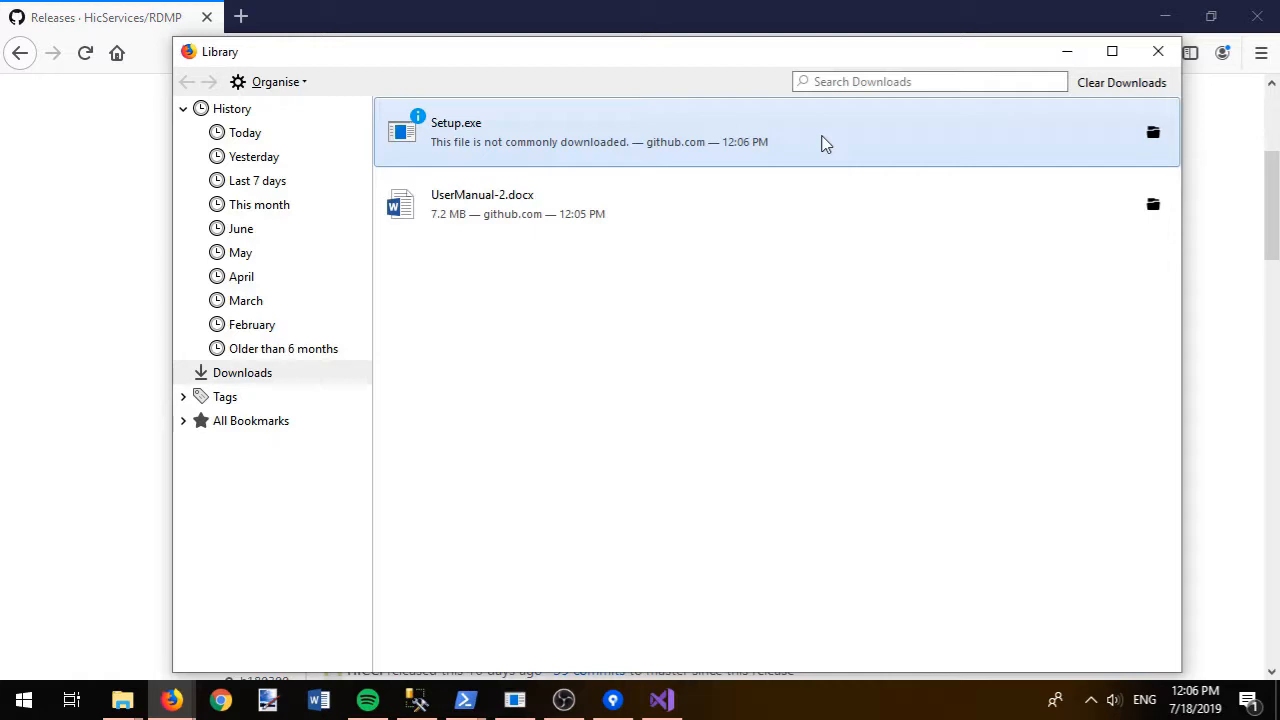
{"action": "left_click", "coordinate": [1152, 132]}
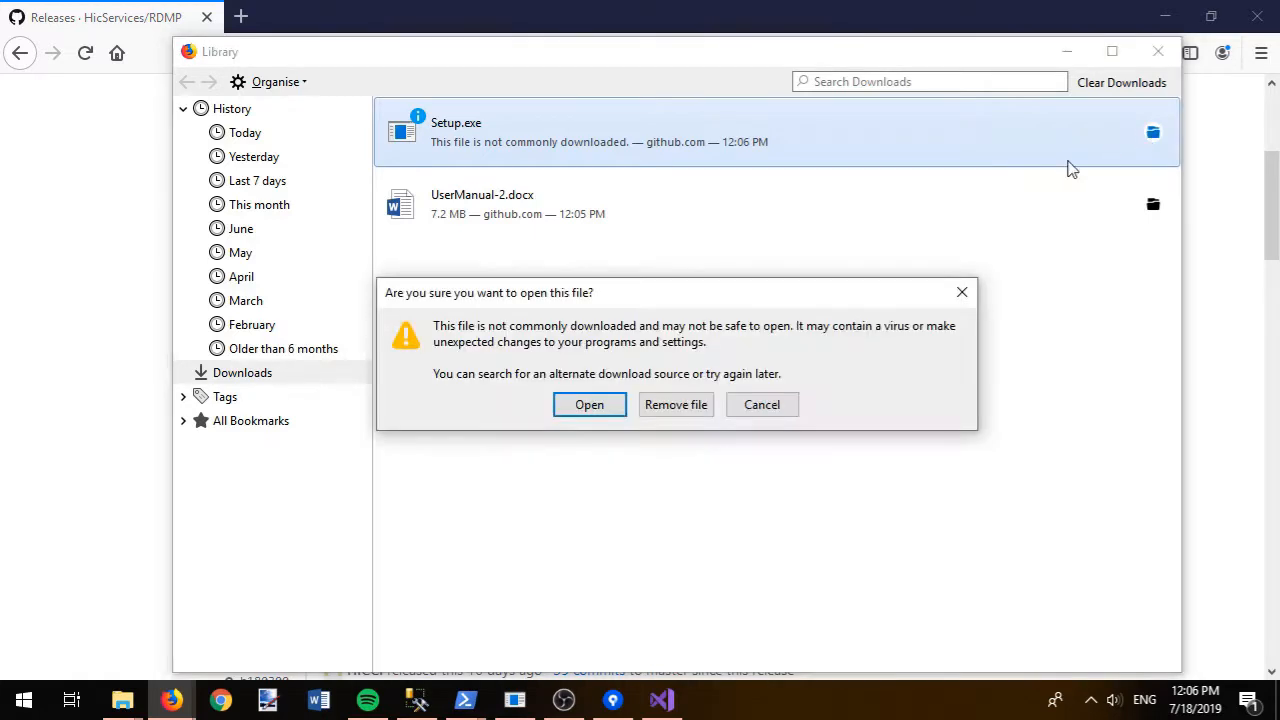
{"action": "left_click", "coordinate": [590, 404]}
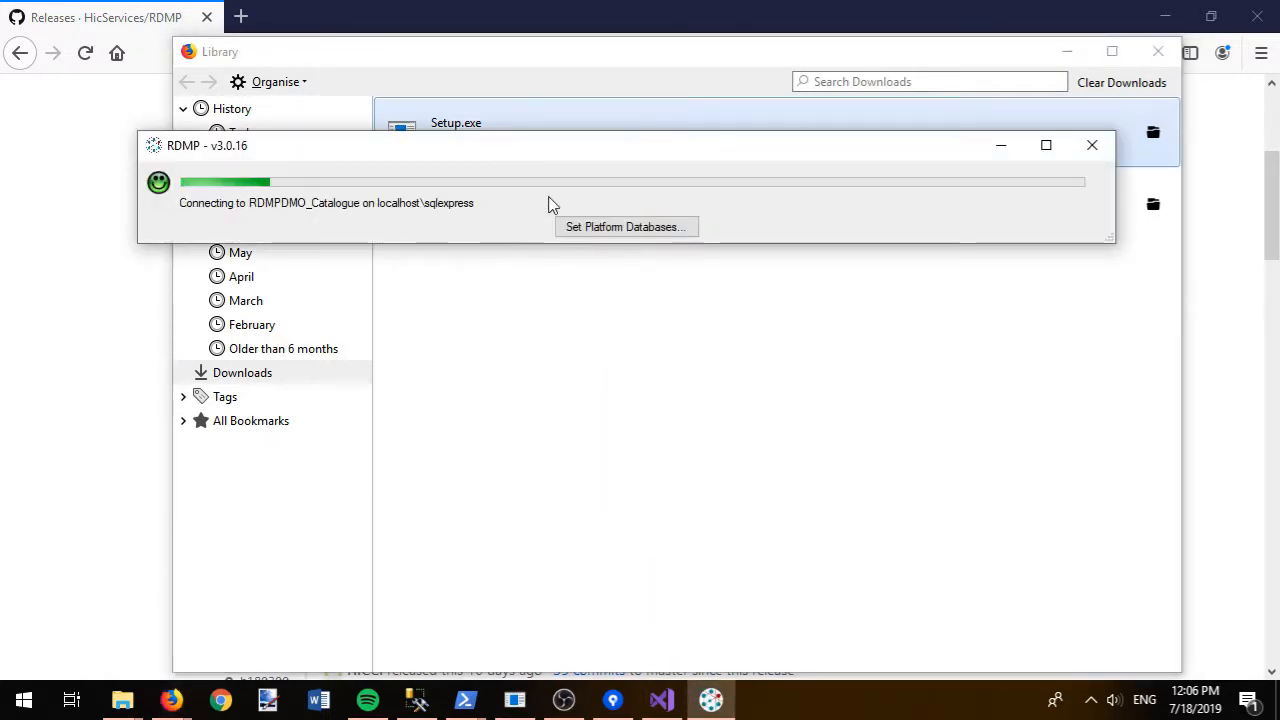
- Create RDMPDEMO_-prefixed platform databases with example datasets on localhost\sqlexpress and accept the restart
{"action": "left_click", "coordinate": [610, 227]}
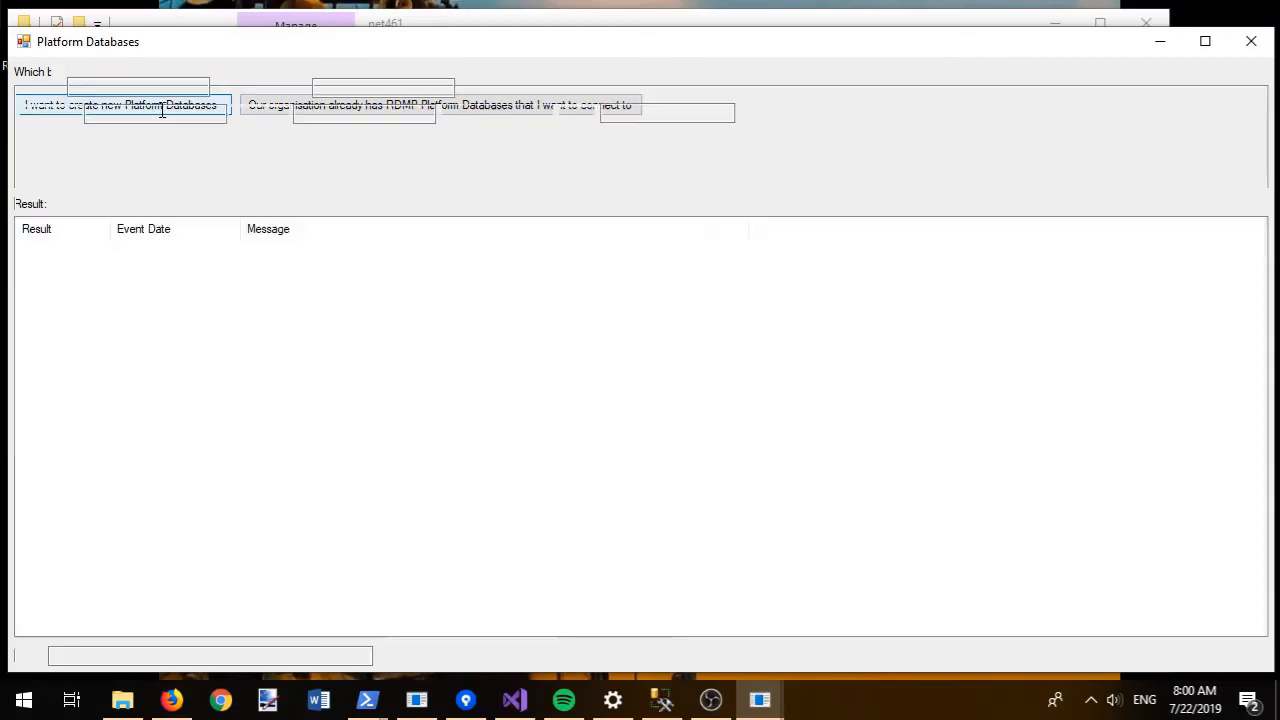
{"action": "left_click", "coordinate": [357, 86]}
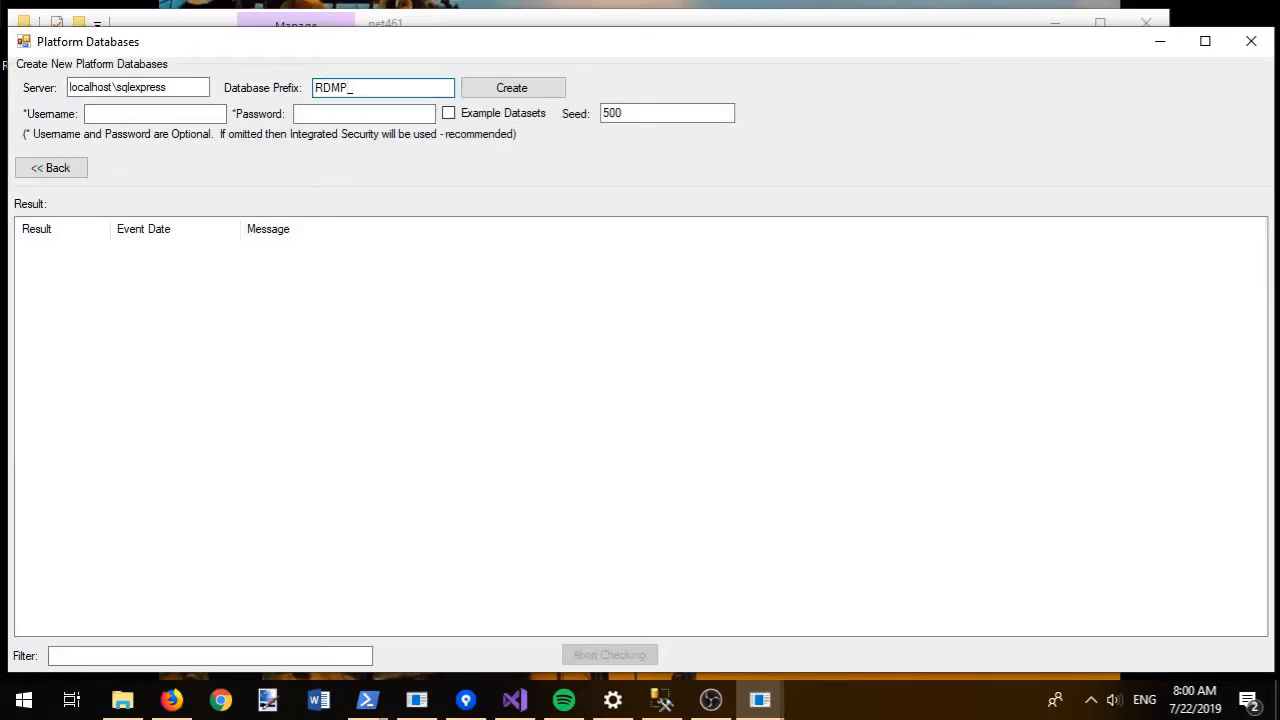
{"action": "left_click", "coordinate": [448, 114]}
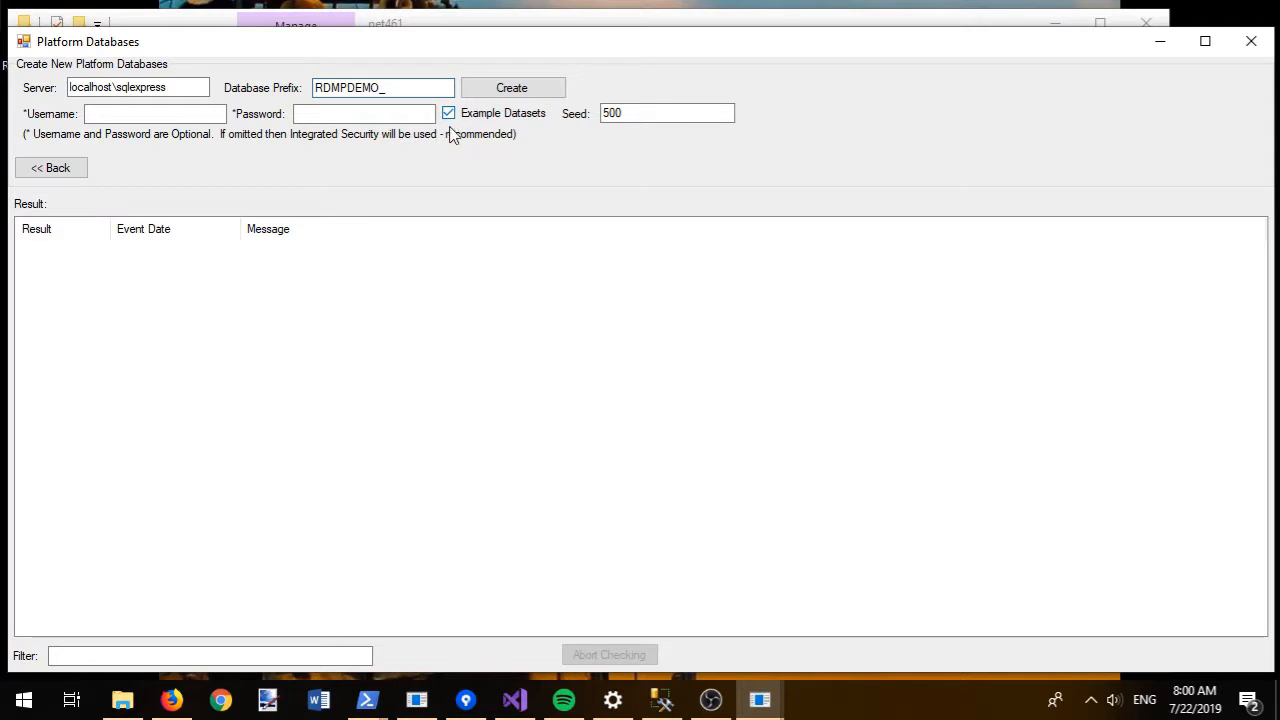
{"action": "left_click", "coordinate": [517, 87]}
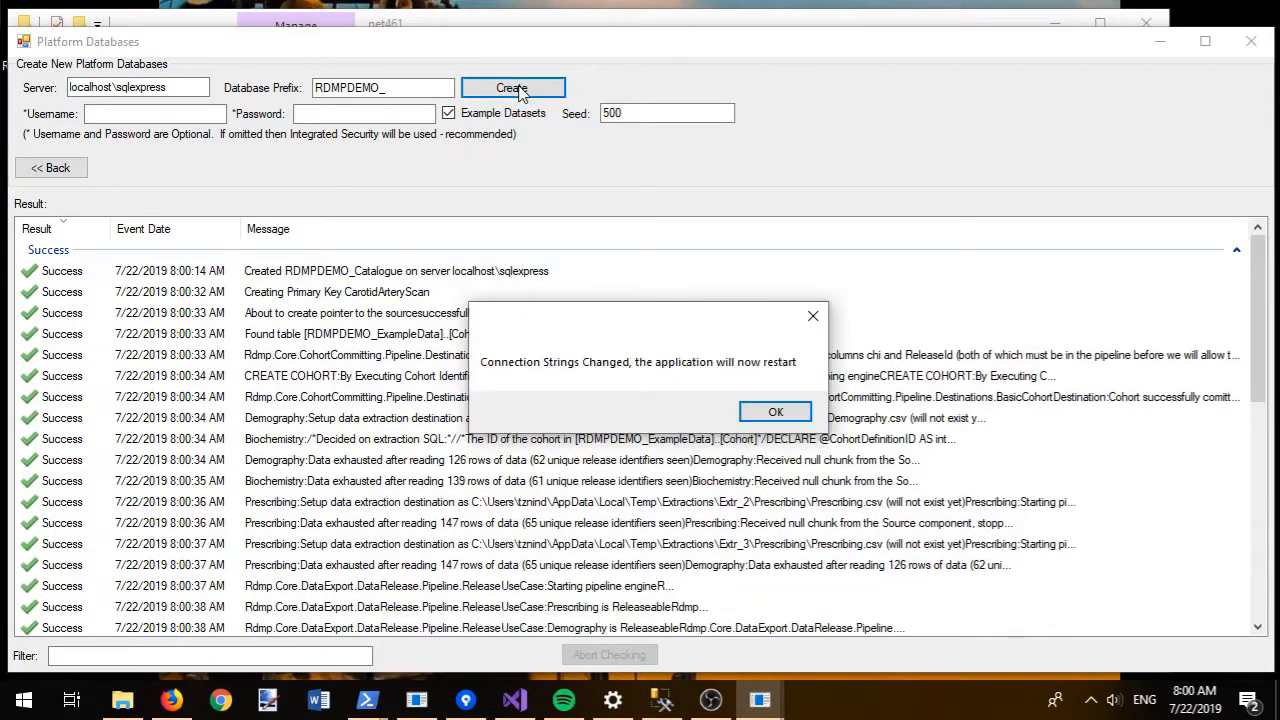
{"action": "left_click", "coordinate": [769, 413]}
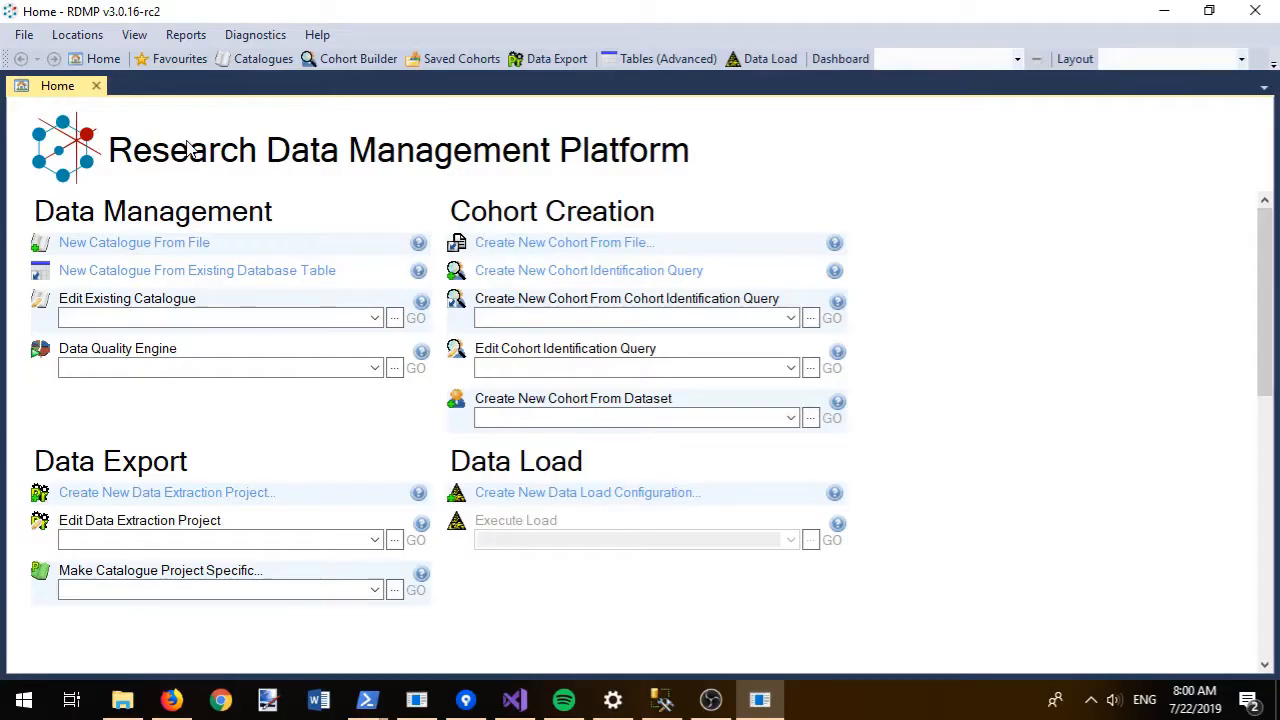
- Open the Biochemistry catalogue for editing and set its resource acronym to 'BI'
{"action": "left_click", "coordinate": [243, 62]}
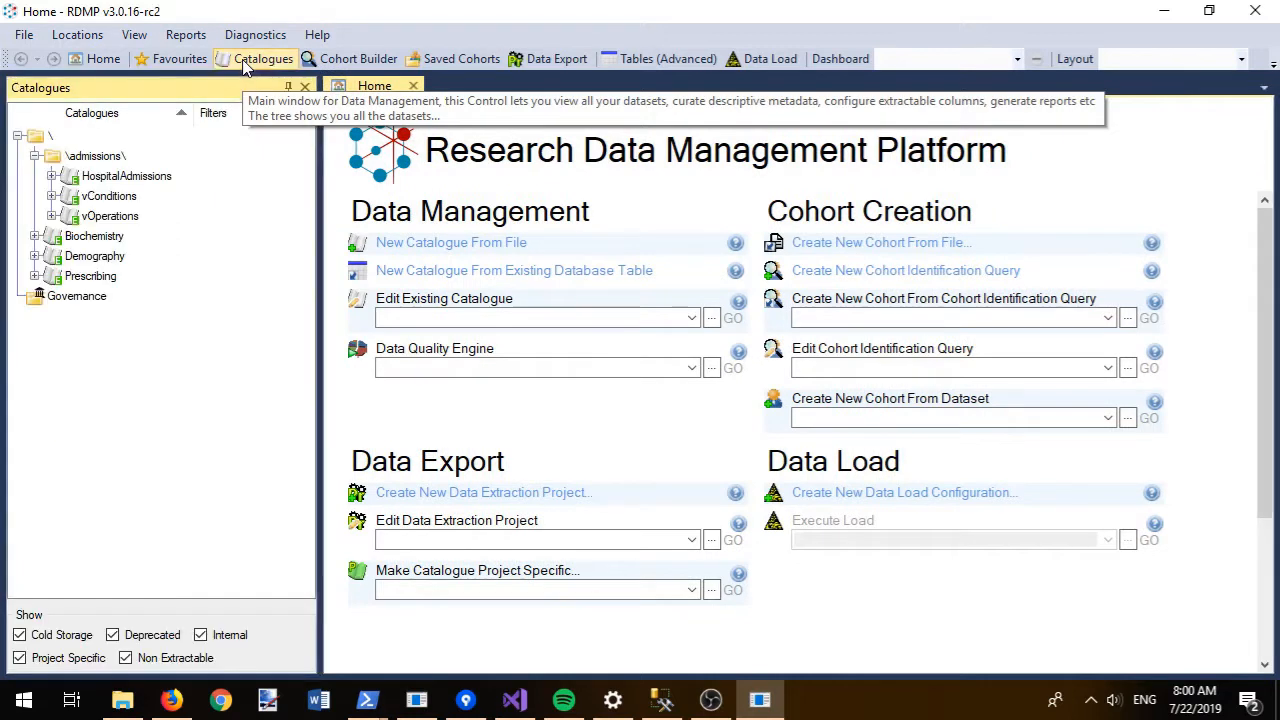
{"action": "left_click", "coordinate": [34, 236]}
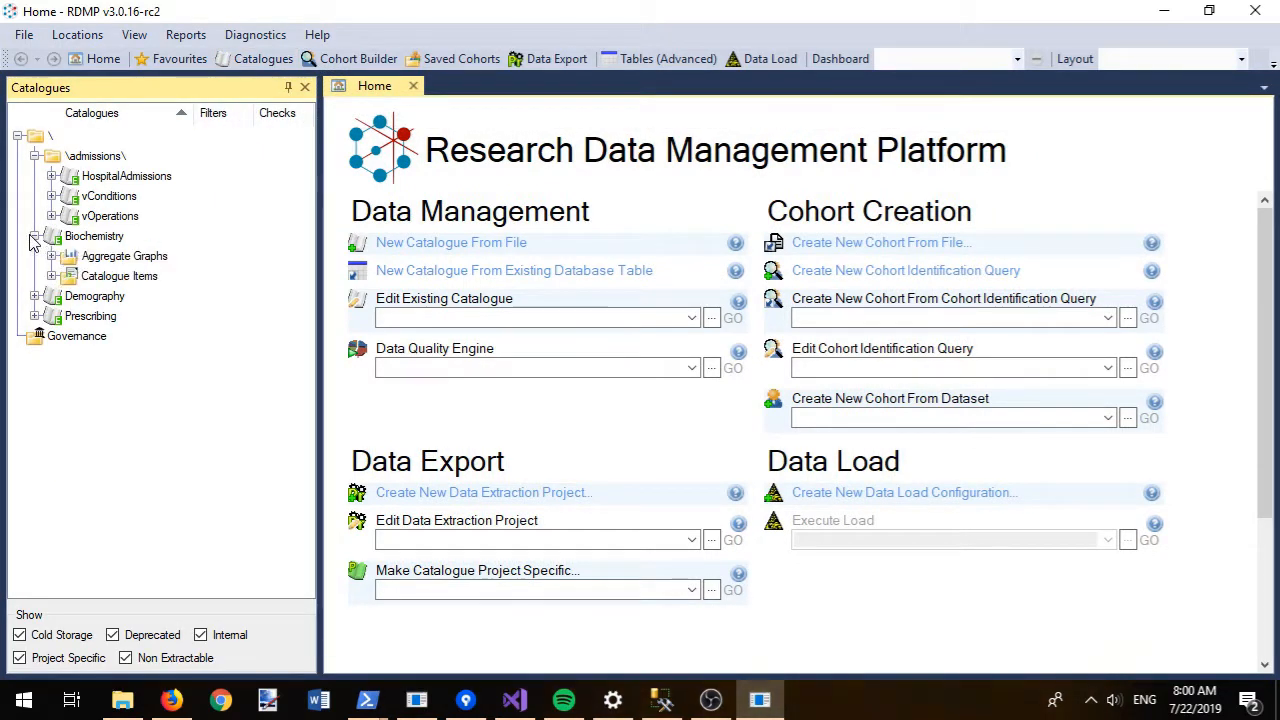
{"action": "double_click", "coordinate": [101, 240]}
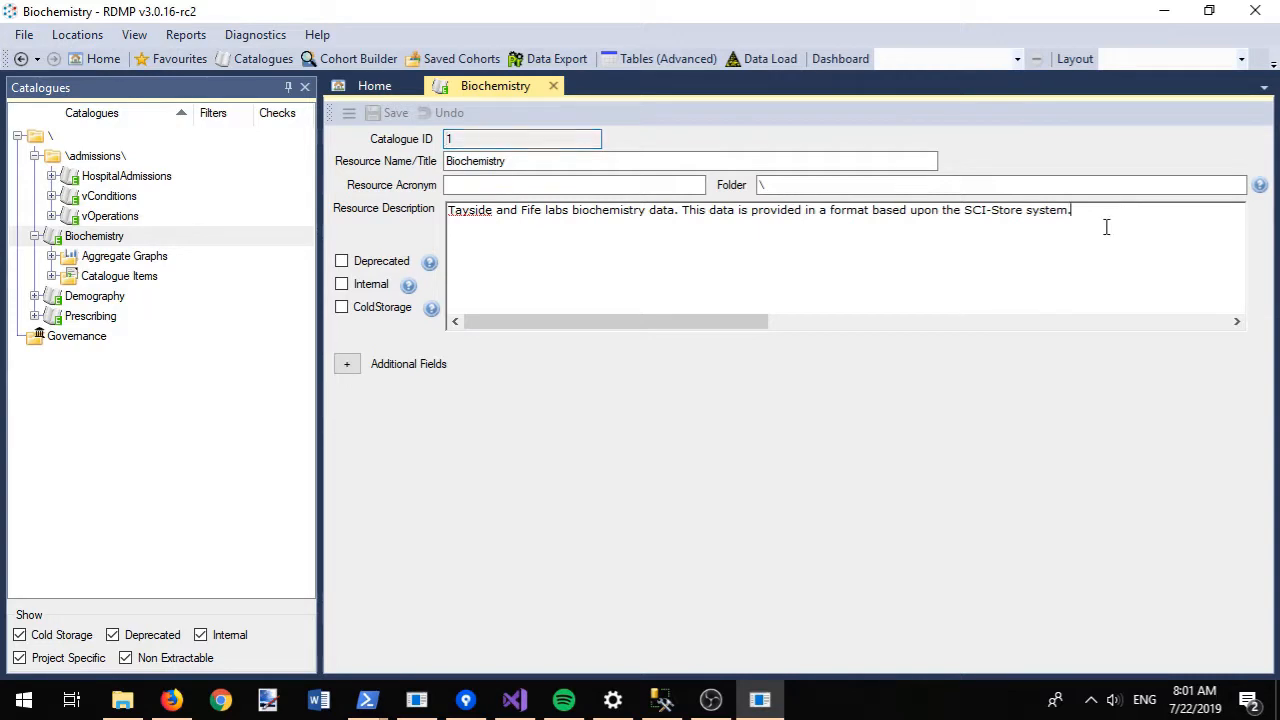
{"action": "left_click", "coordinate": [614, 191]}
{"action": "type", "text": "BIO"}
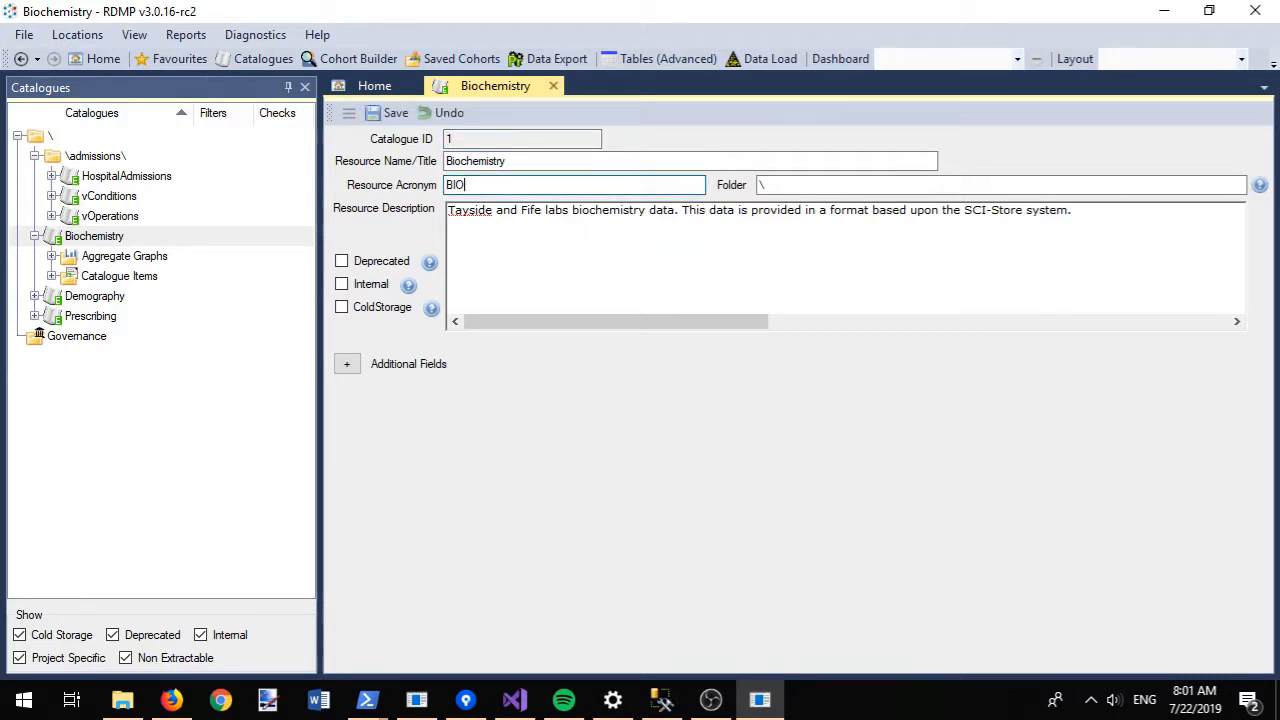
- Set Periodicity to Daily and Background Summary 'Fetched for T and F', then save and close
{"action": "left_click", "coordinate": [346, 364]}
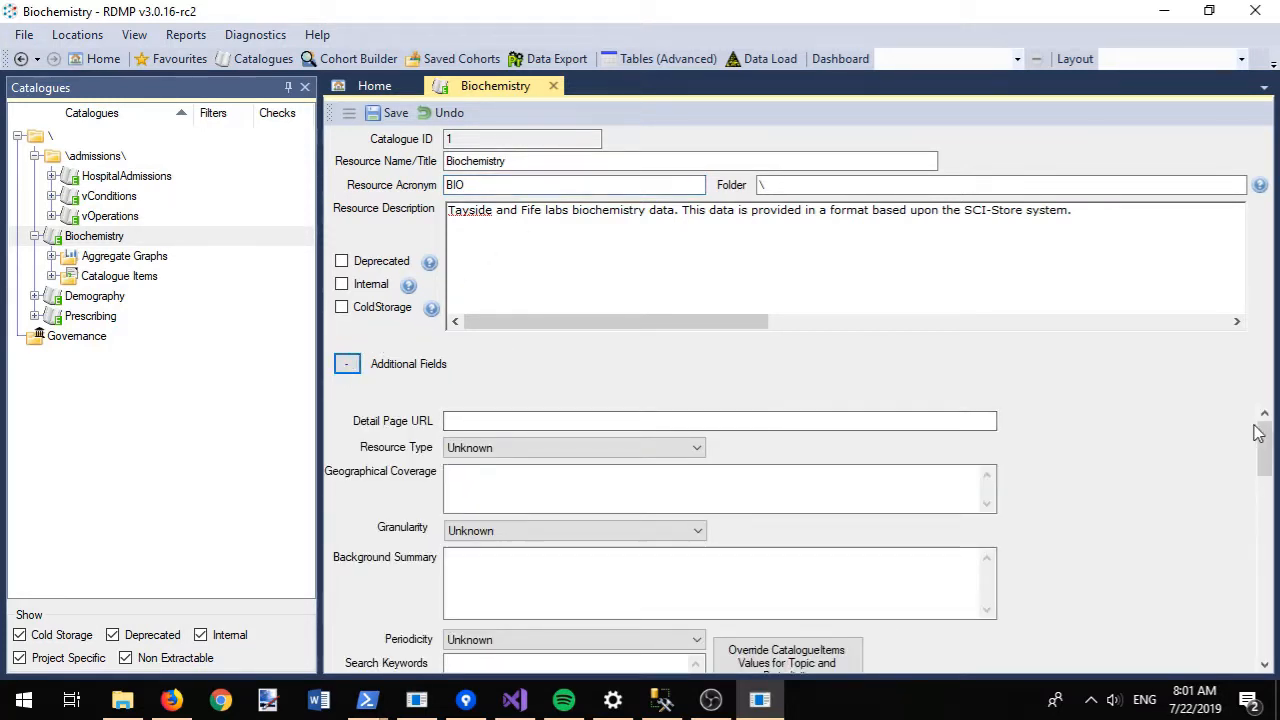
{"action": "scroll", "coordinate": [1268, 435], "scroll_direction": "down", "scroll_amount": 2}
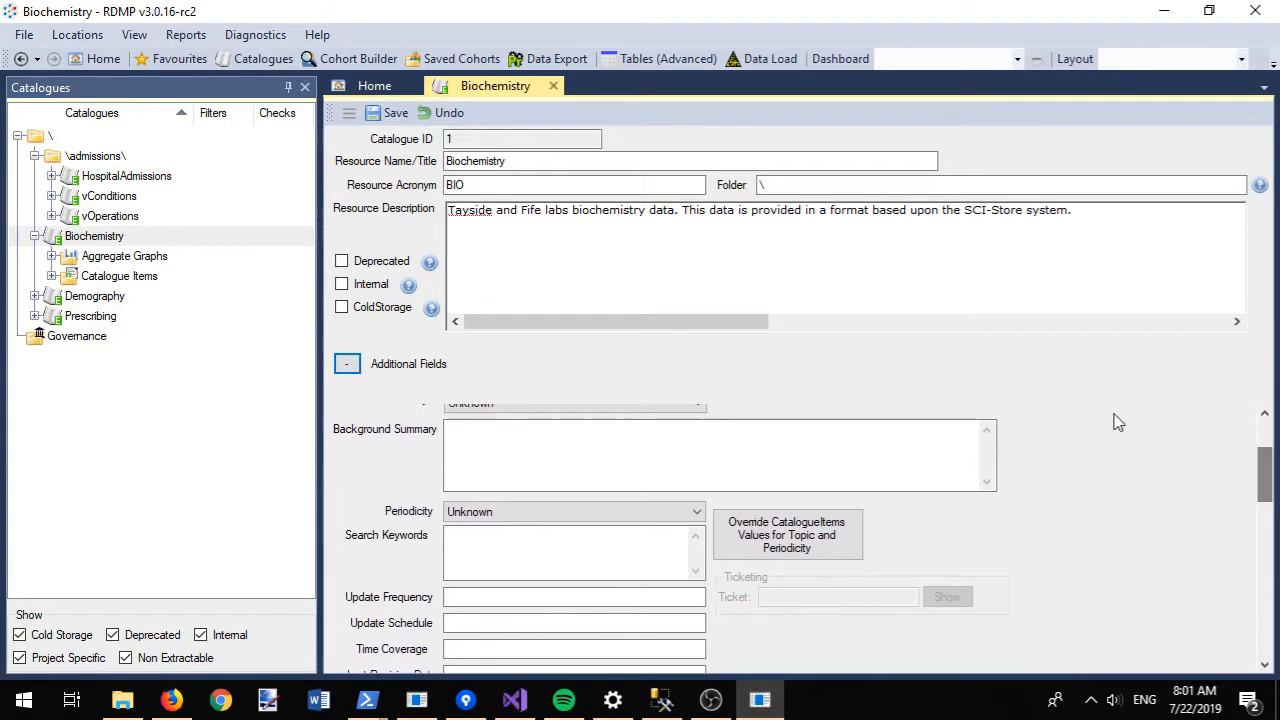
{"action": "mouse_move", "coordinate": [410, 292]}
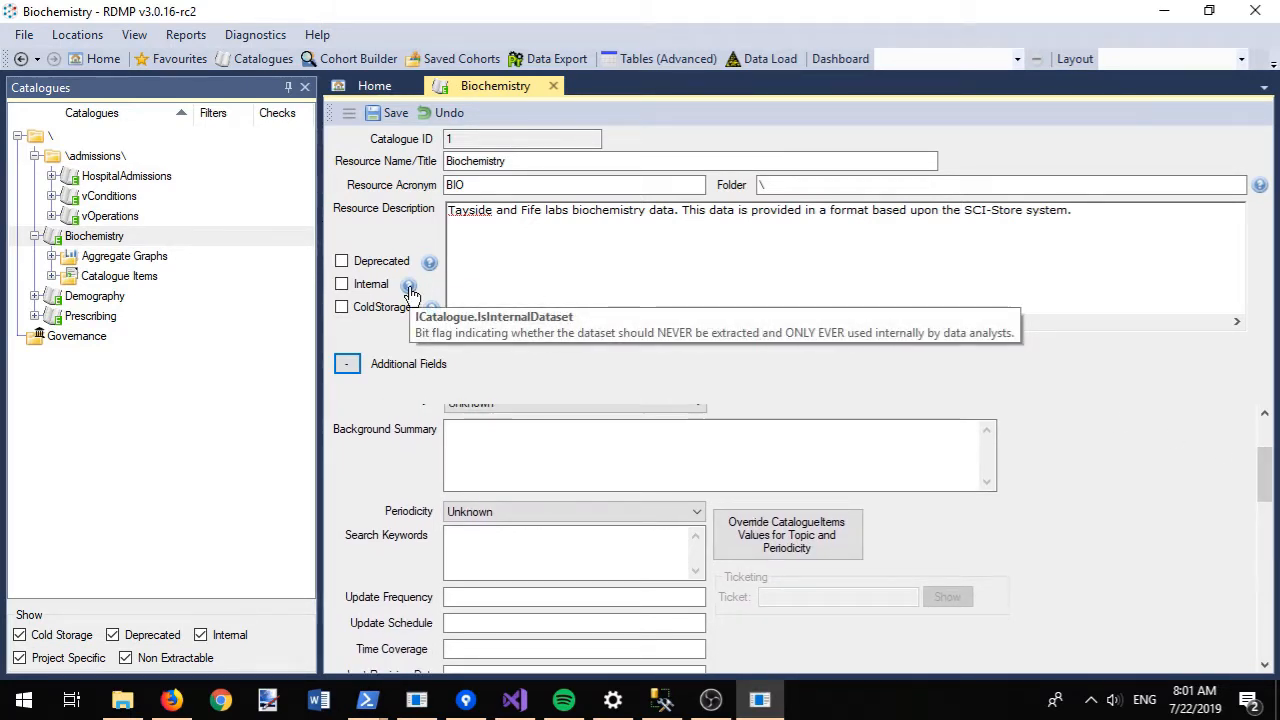
{"action": "mouse_move", "coordinate": [432, 262]}
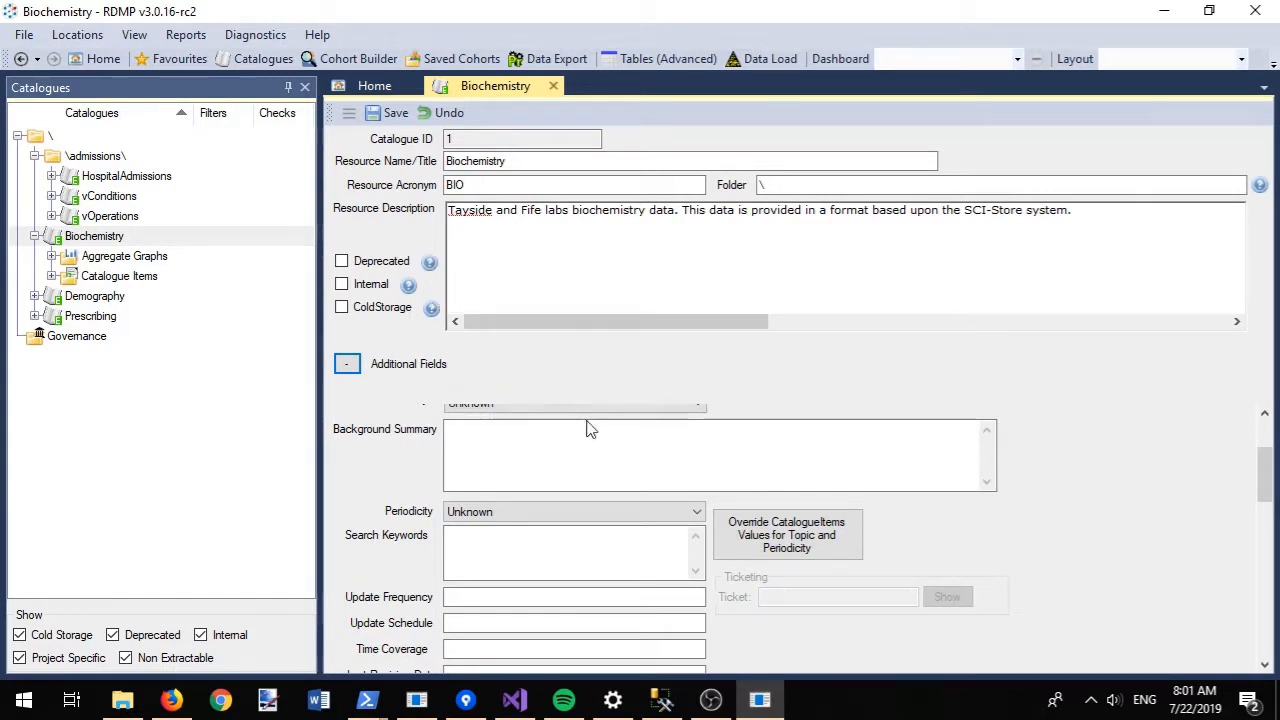
{"action": "left_click", "coordinate": [497, 513]}
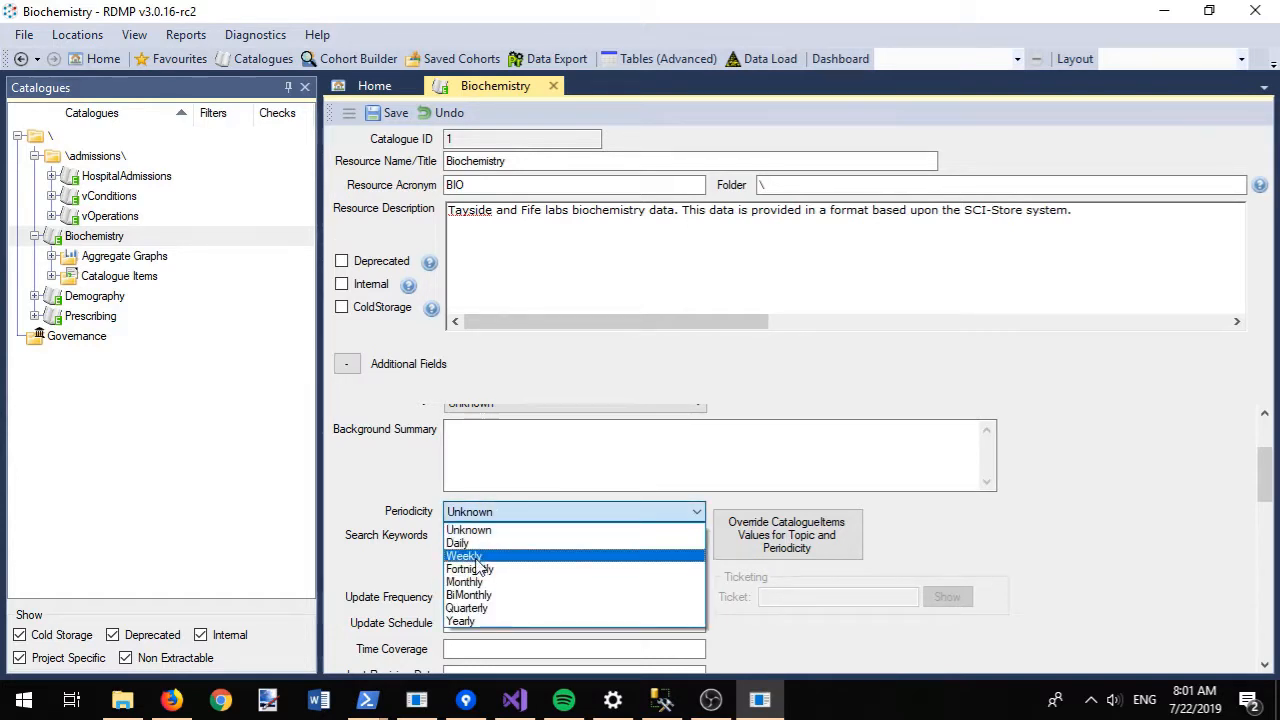
{"action": "left_click", "coordinate": [473, 543]}
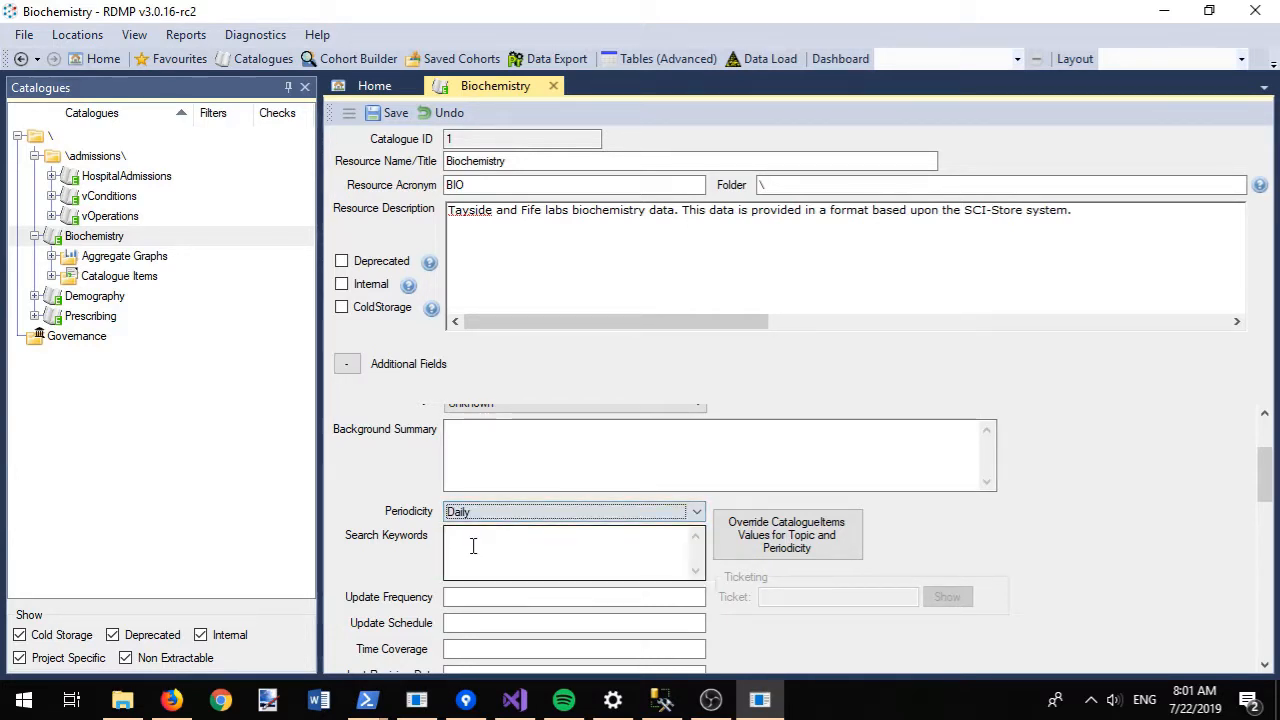
{"action": "left_click", "coordinate": [586, 465]}
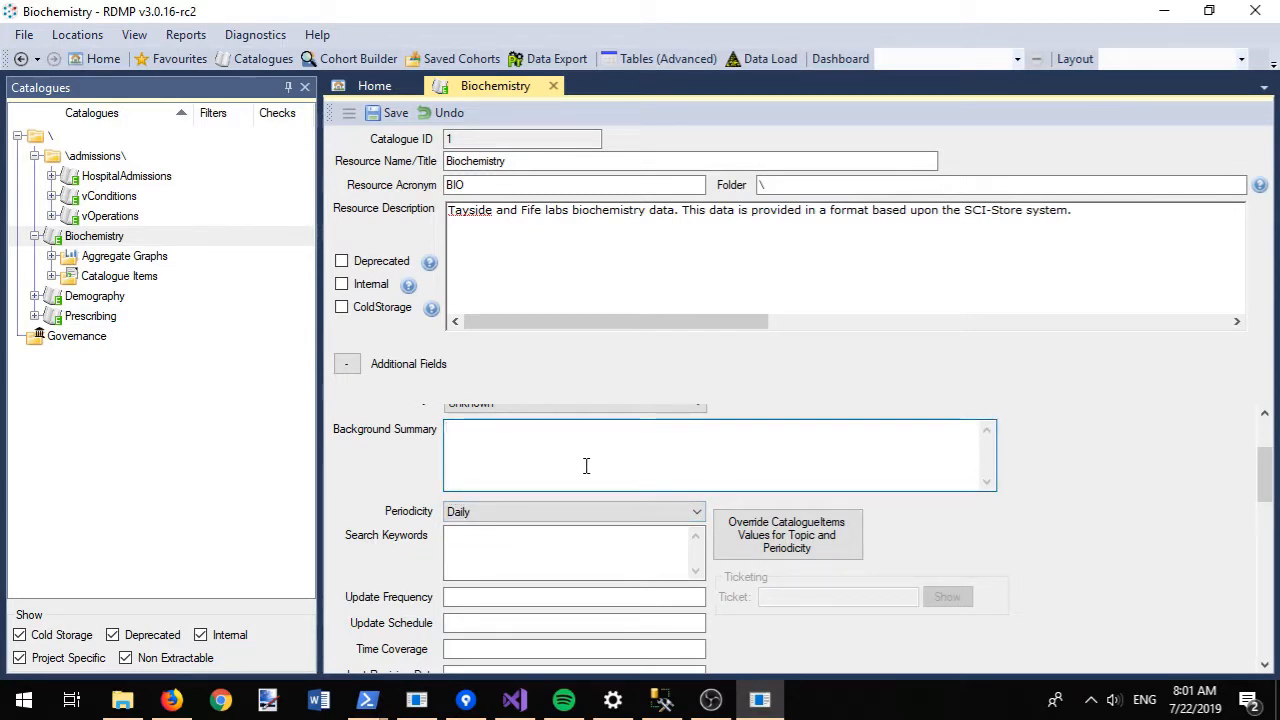
{"action": "type", "text": "Fetched for T a"}
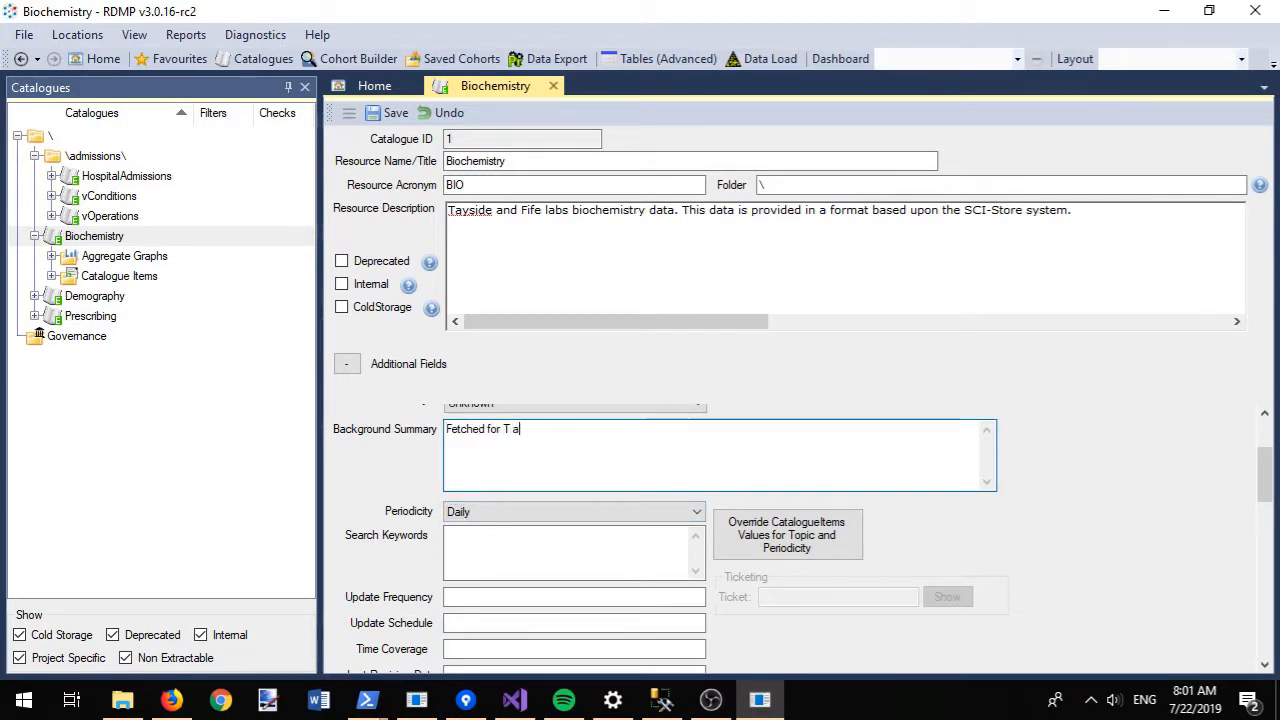
{"action": "type", "text": "nd F from Sci store"}
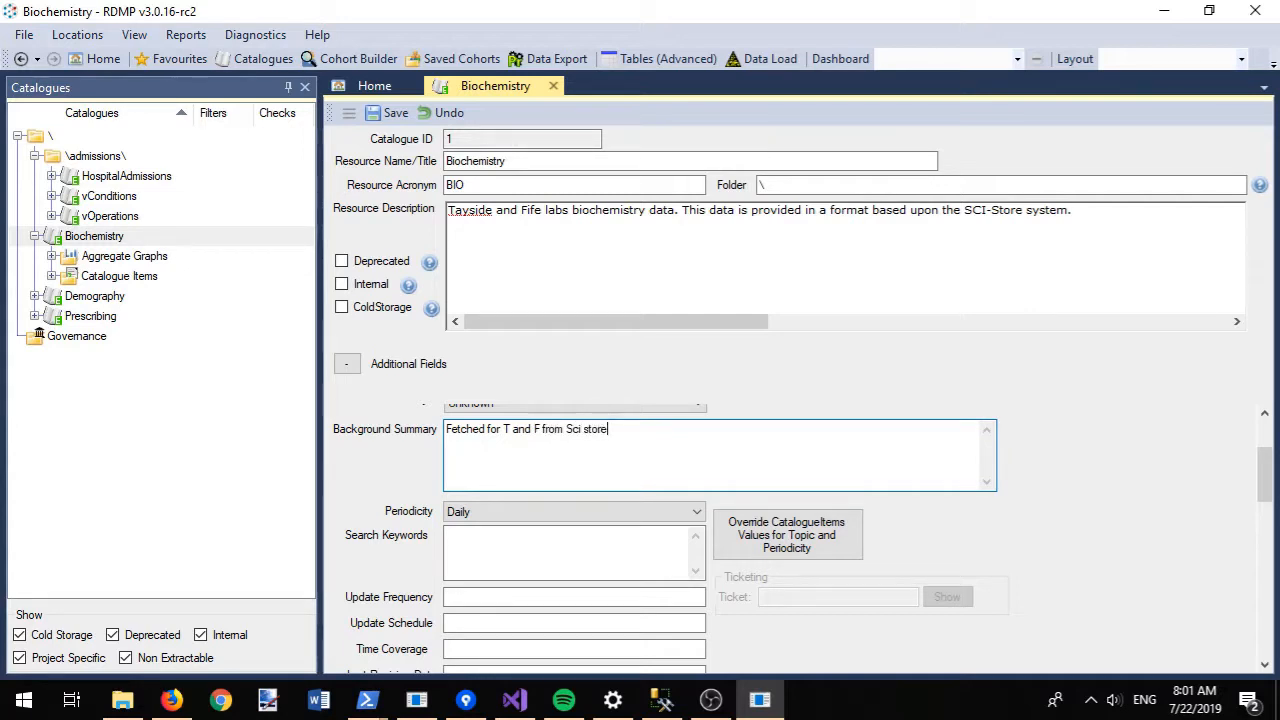
{"action": "key", "text": "ctrl+s"}
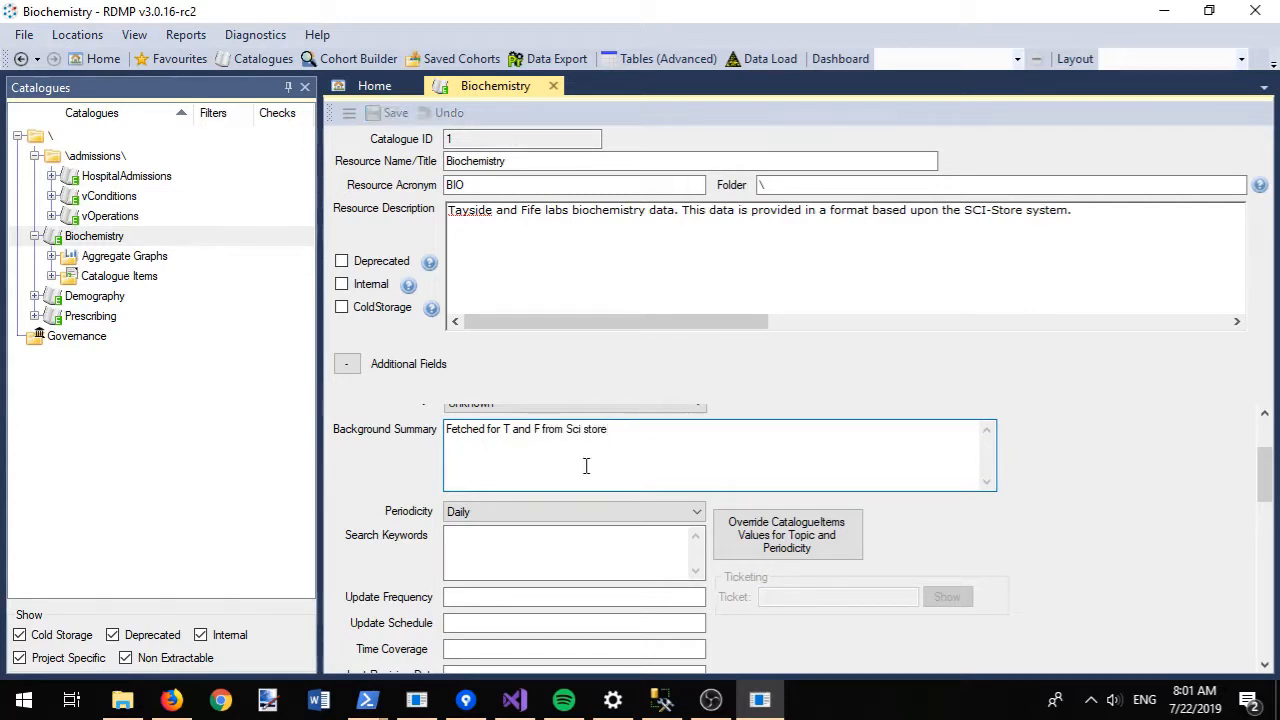
{"action": "left_click", "coordinate": [553, 86]}
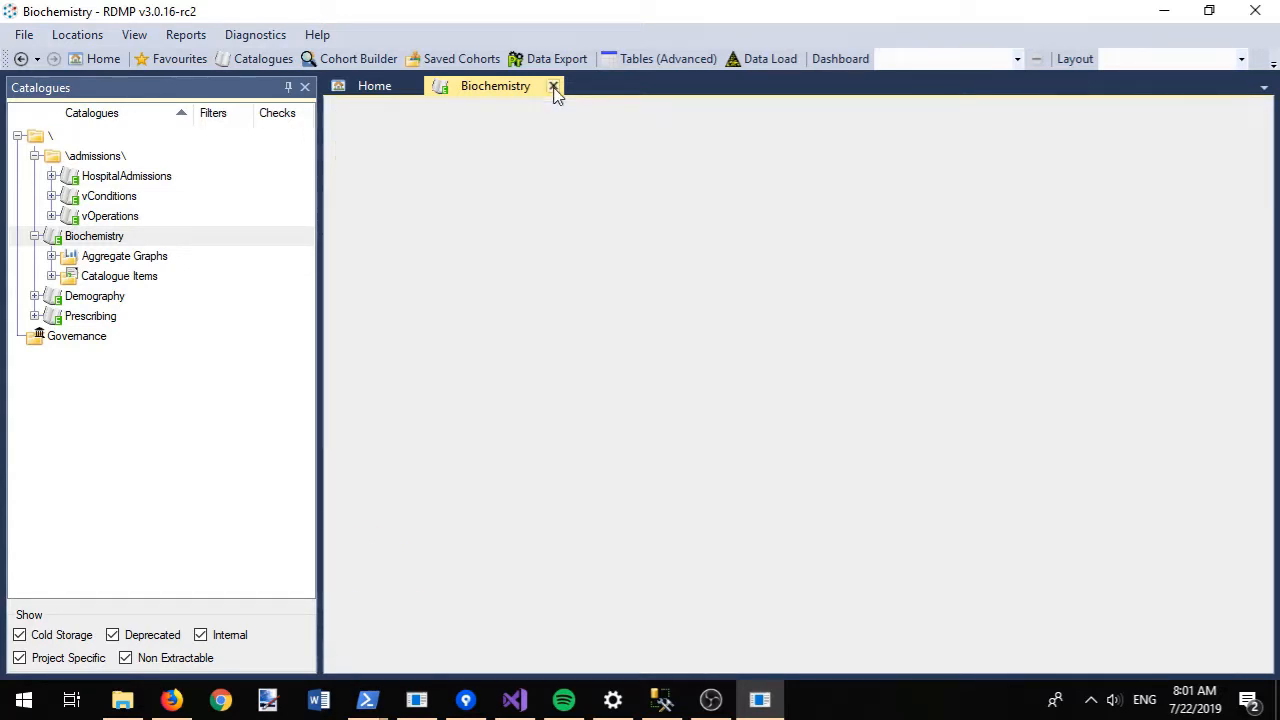
- Add a note to the chi description that it's fictional generated data, so check digits don't match
{"action": "left_click", "coordinate": [51, 276]}
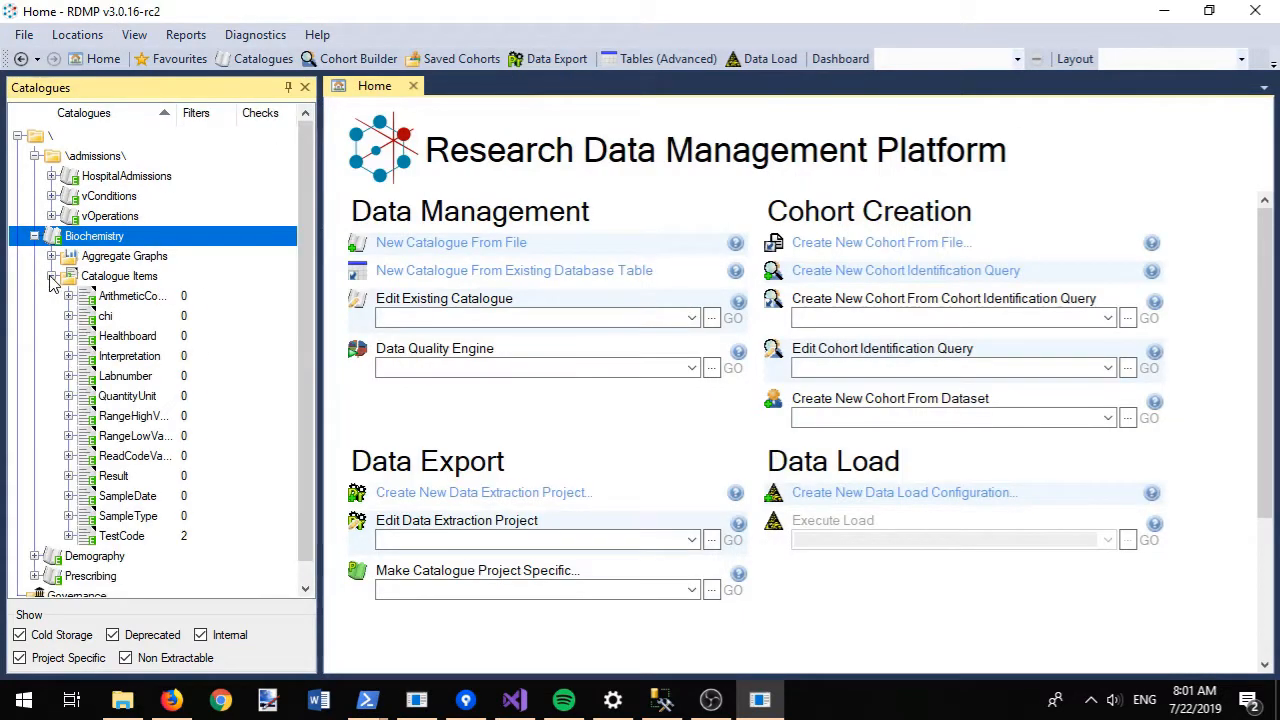
{"action": "double_click", "coordinate": [126, 320]}
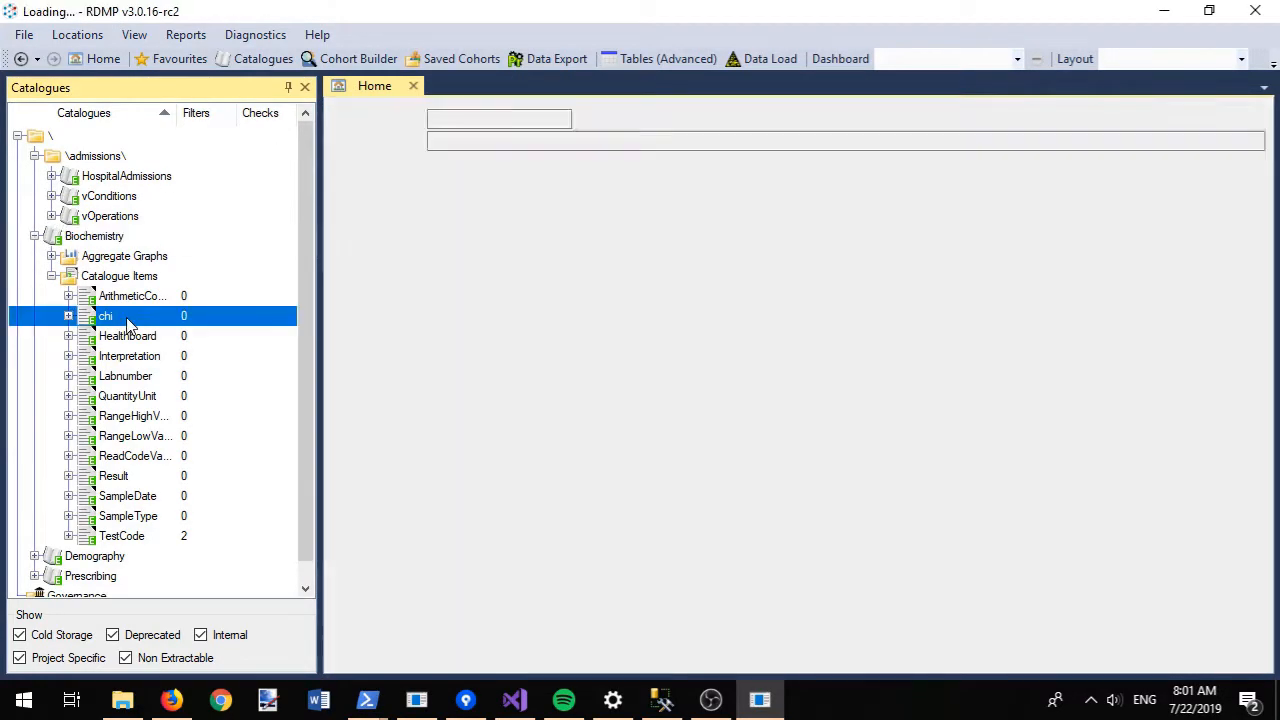
{"action": "left_click", "coordinate": [501, 223]}
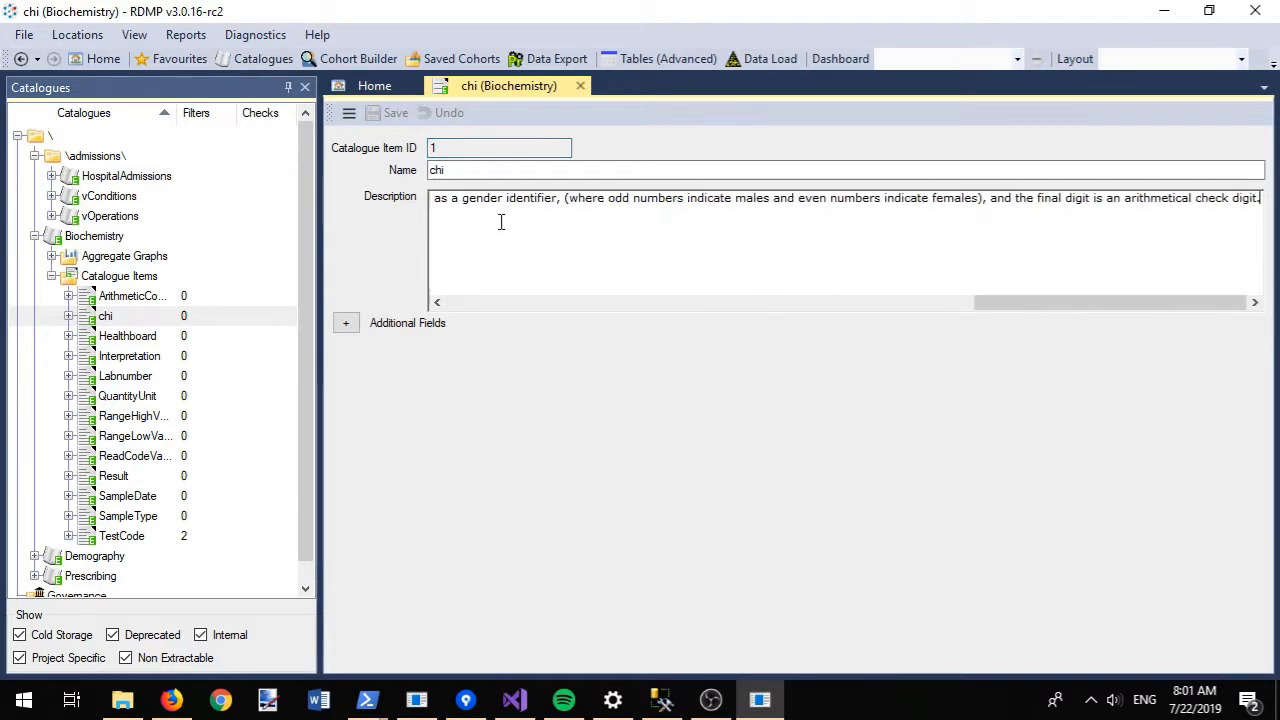
{"action": "key", "text": "Return"}
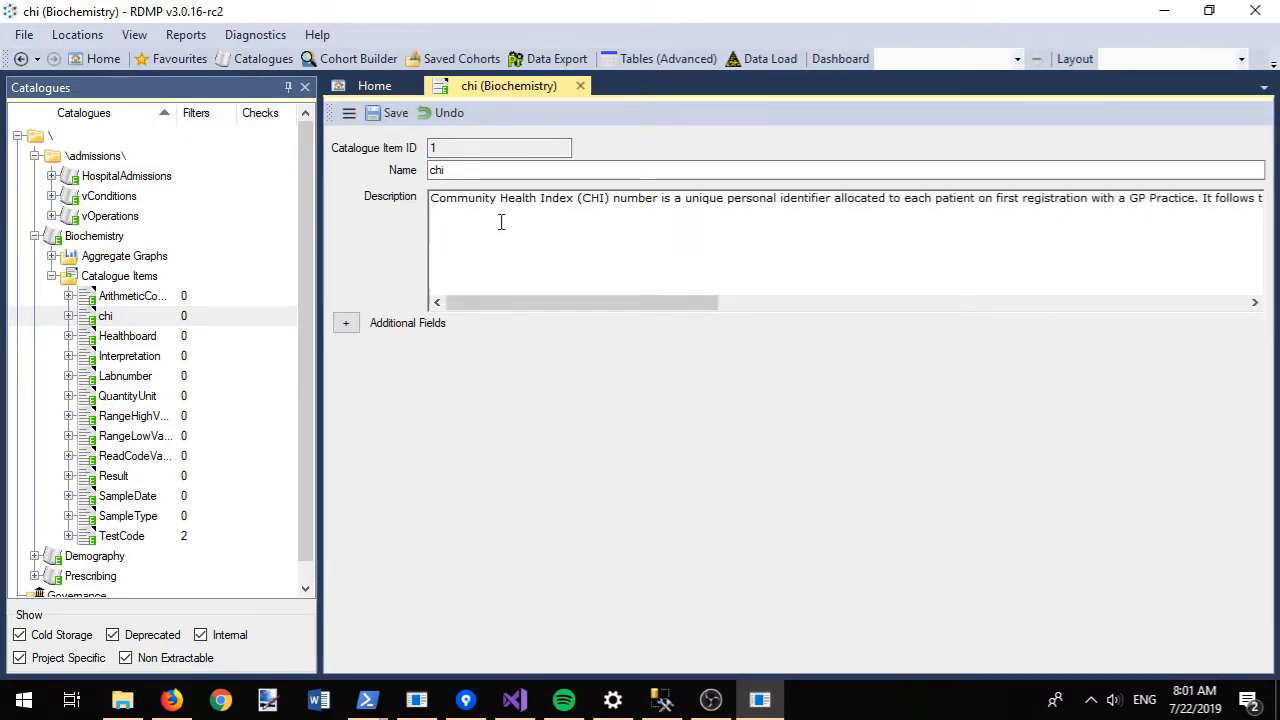
{"action": "key", "text": "Return"}
{"action": "type", "text": "This is fictional"}
{"action": "type", "text": "data produced by the d"}
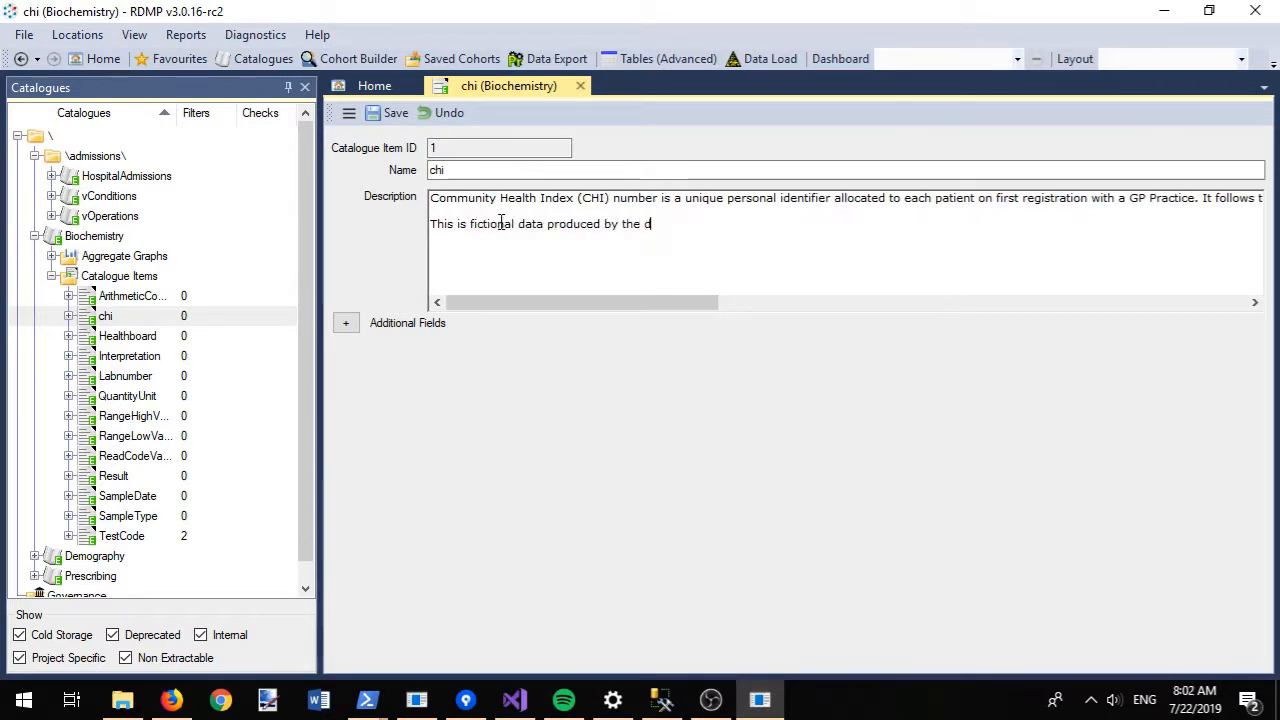
{"action": "type", "text": "ata genreation engine therefo"}
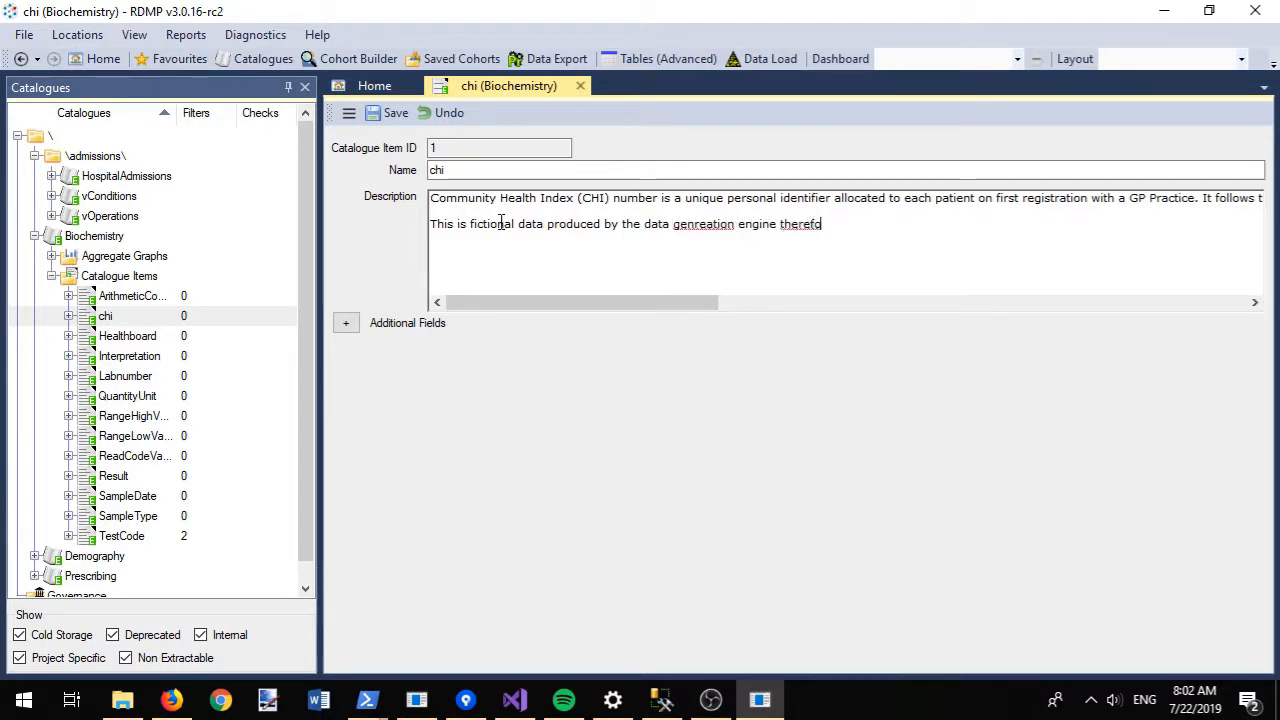
{"action": "type", "text": "re the chi "}
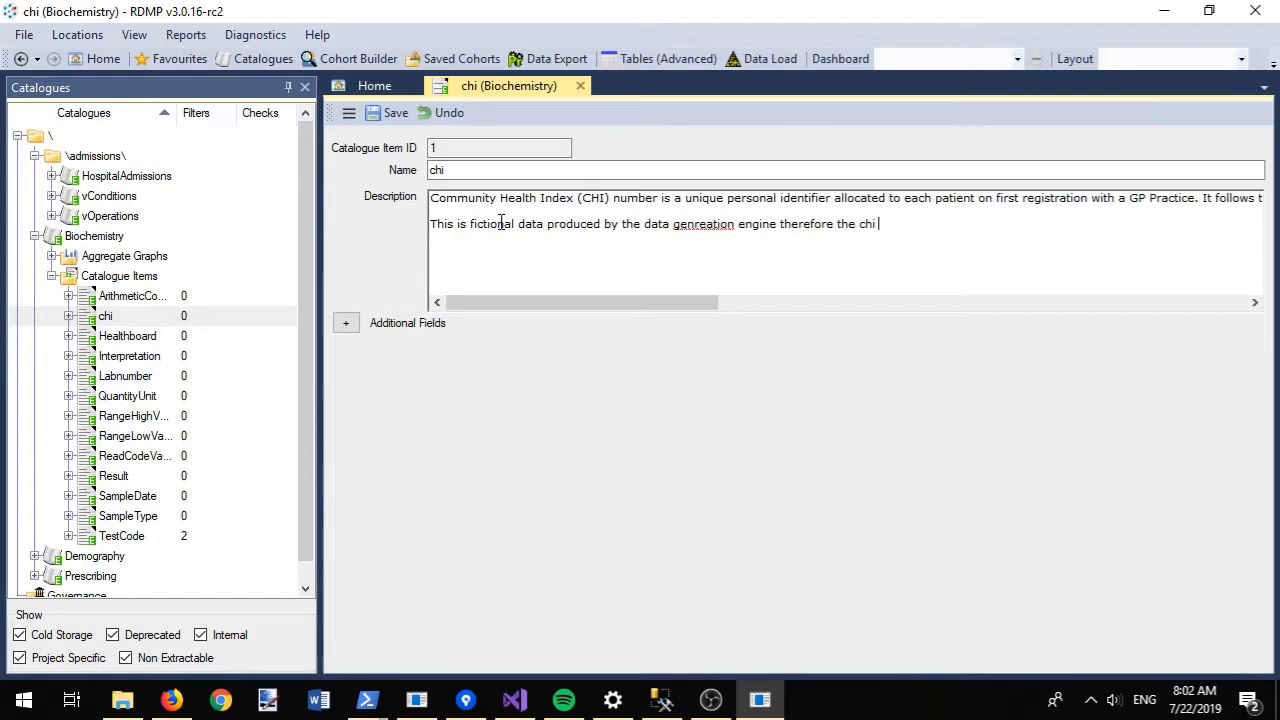
{"action": "type", "text": "check digits don't match."}
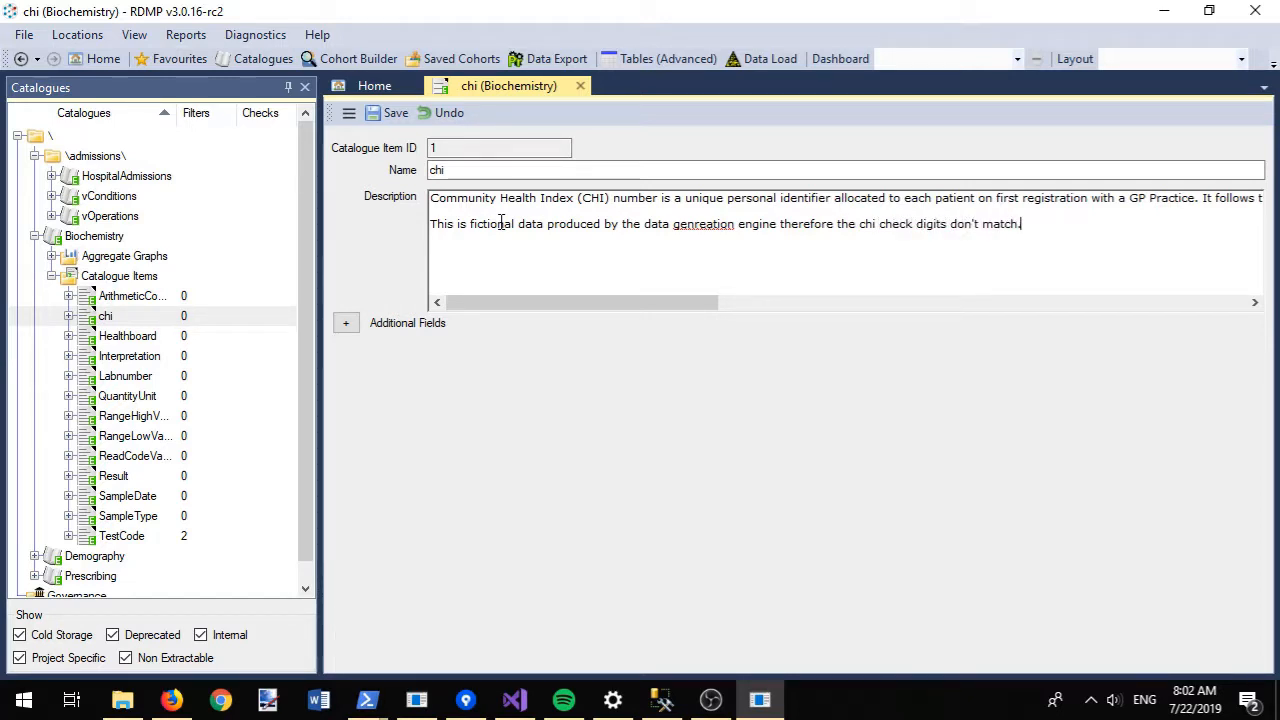
{"action": "left_click", "coordinate": [704, 224]}
- Save the chi description and copy the change to all five chi catalogue items
{"action": "left_click", "coordinate": [388, 113]}
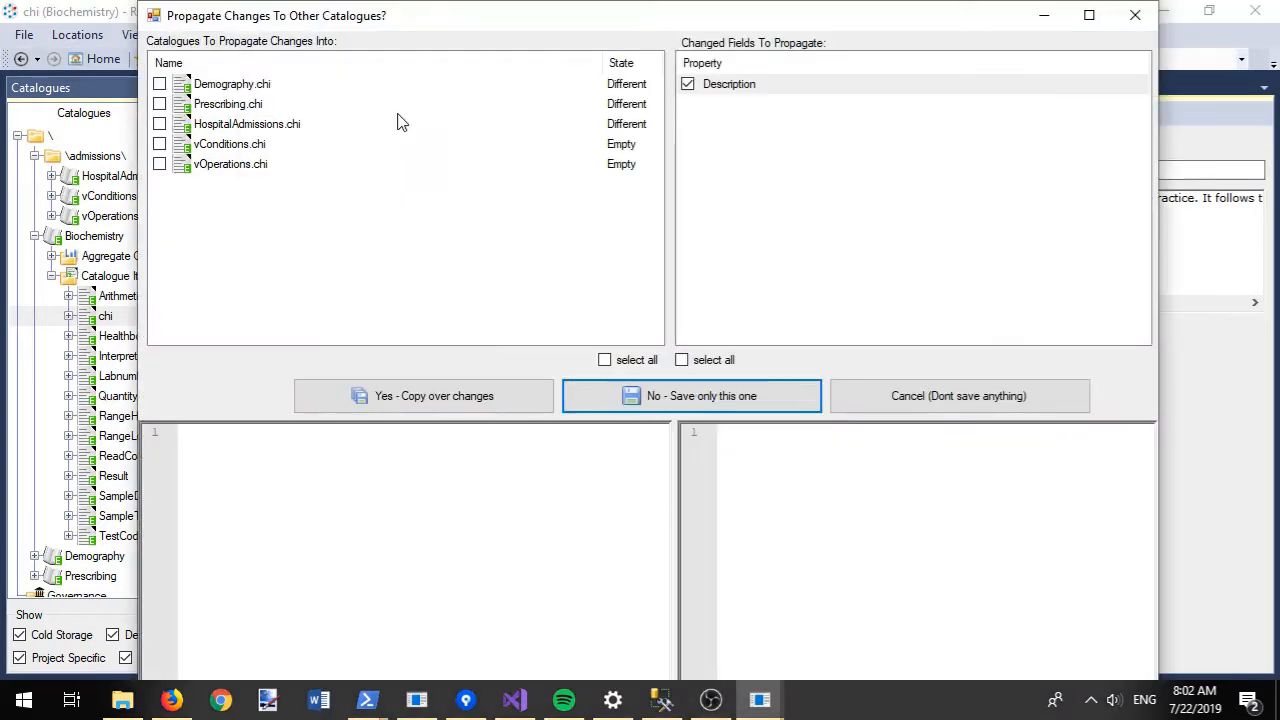
{"action": "left_click", "coordinate": [283, 88]}
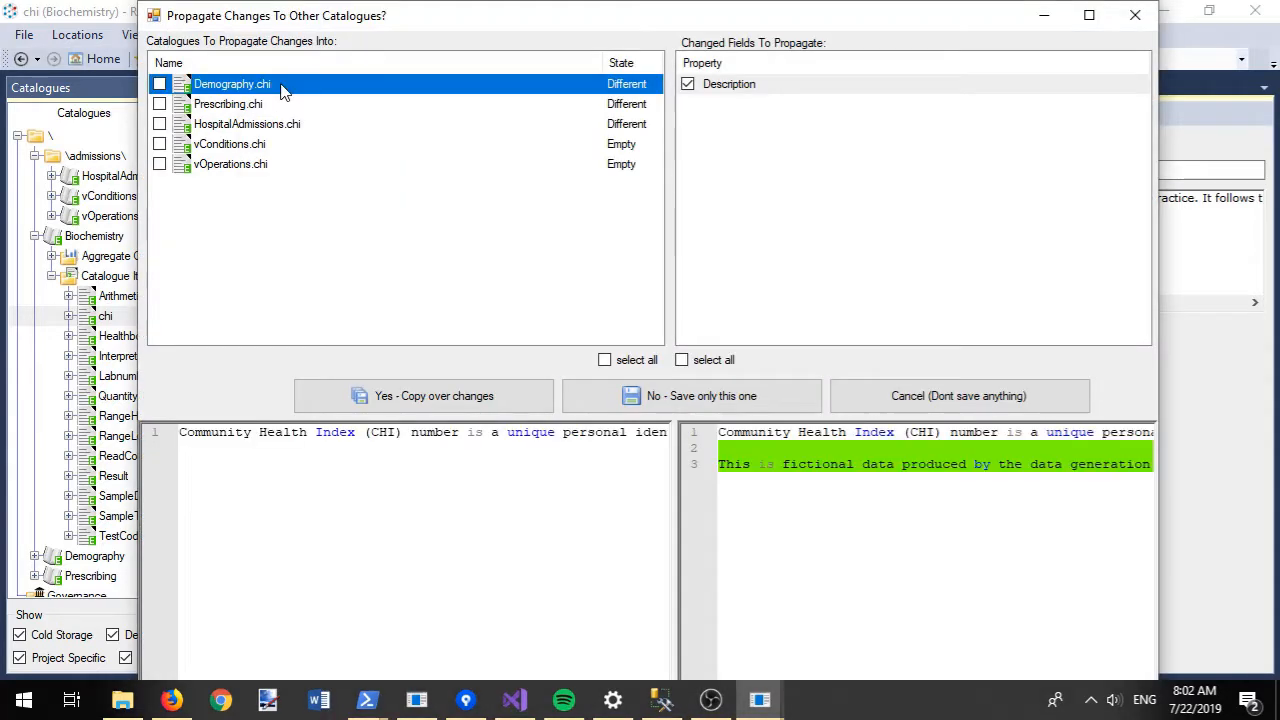
{"action": "left_click", "coordinate": [356, 126]}
{"action": "left_click", "coordinate": [605, 361]}
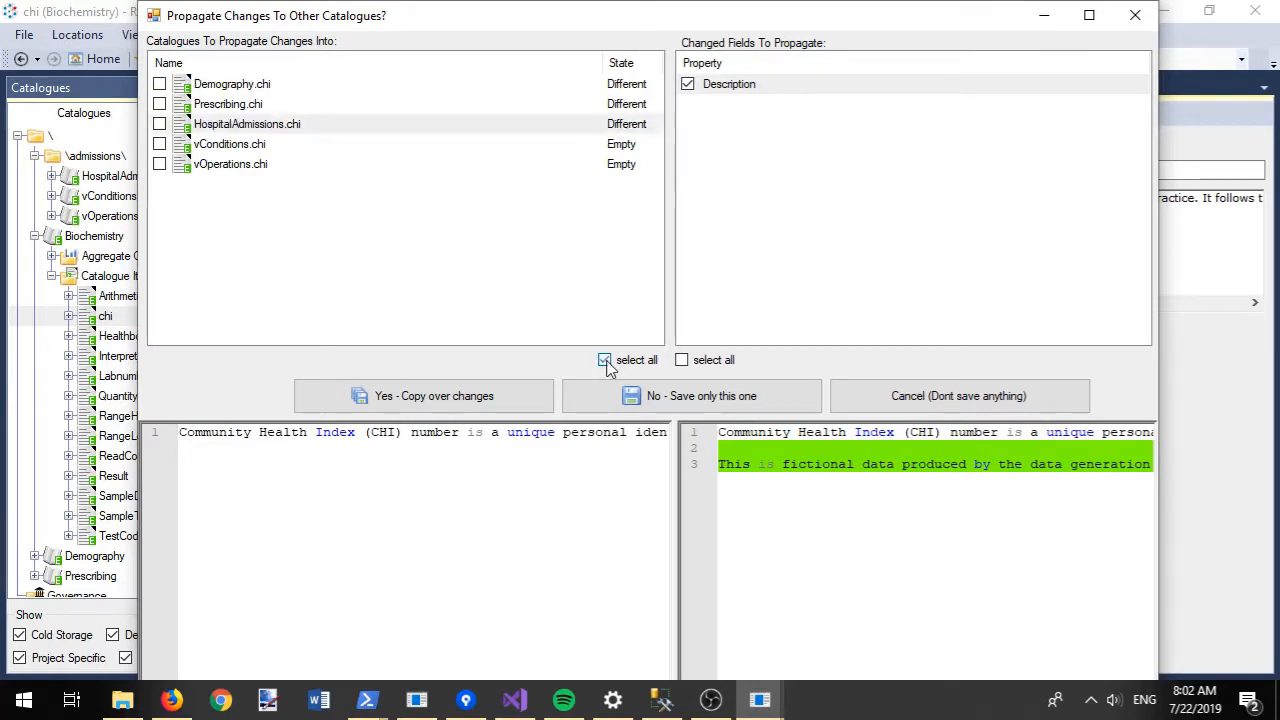
{"action": "left_click", "coordinate": [430, 398]}
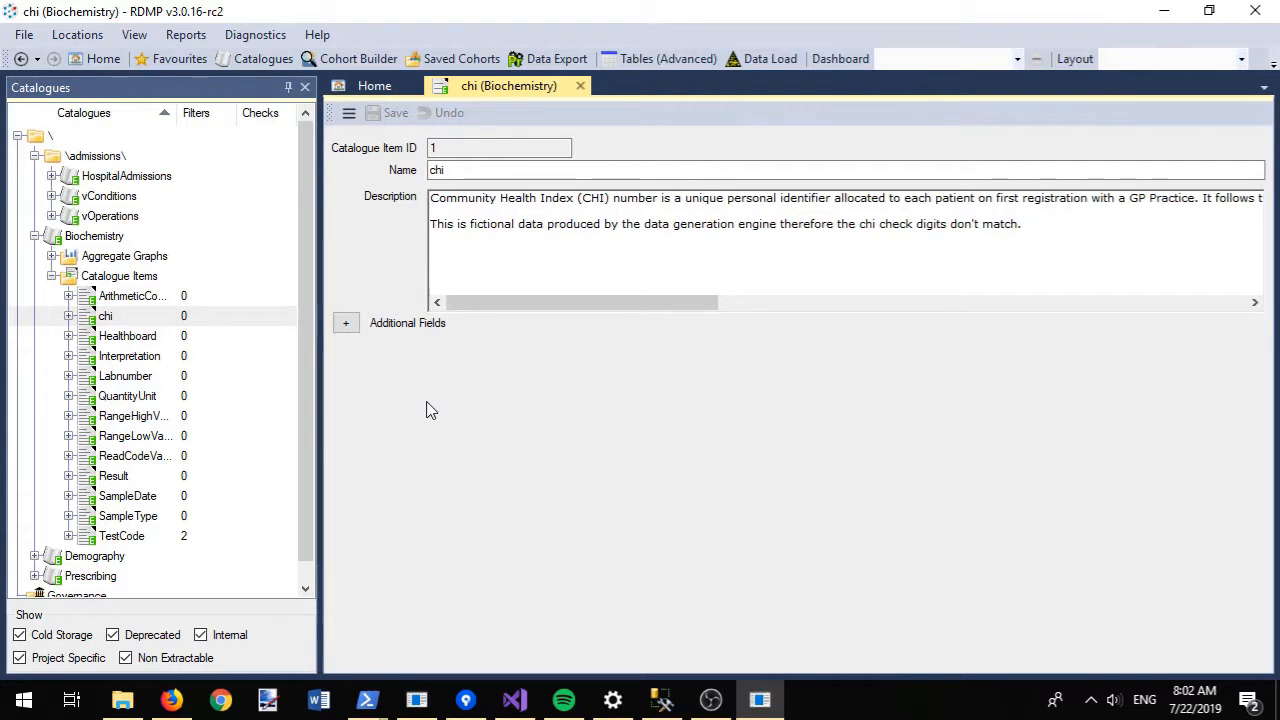
{"action": "left_click", "coordinate": [345, 322]}
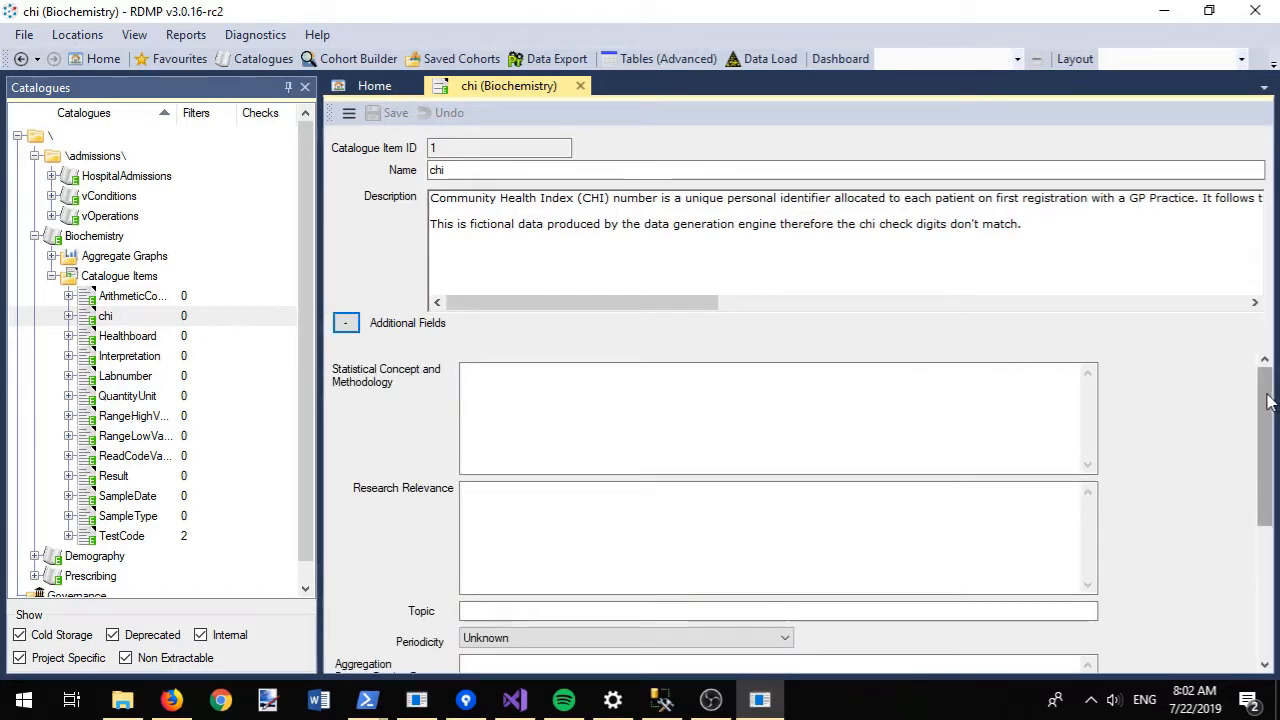
- Set chi's Statistical Concept to 'Sythetic data', copy it to all chi items, and list Biochemistry's aggregate graphs
{"action": "mouse_move", "coordinate": [1268, 400]}
{"action": "left_mouse_down"}
{"action": "mouse_move", "coordinate": [1266, 502]}
{"action": "mouse_move", "coordinate": [1266, 400]}
{"action": "left_mouse_up"}
{"action": "left_click", "coordinate": [581, 407]}
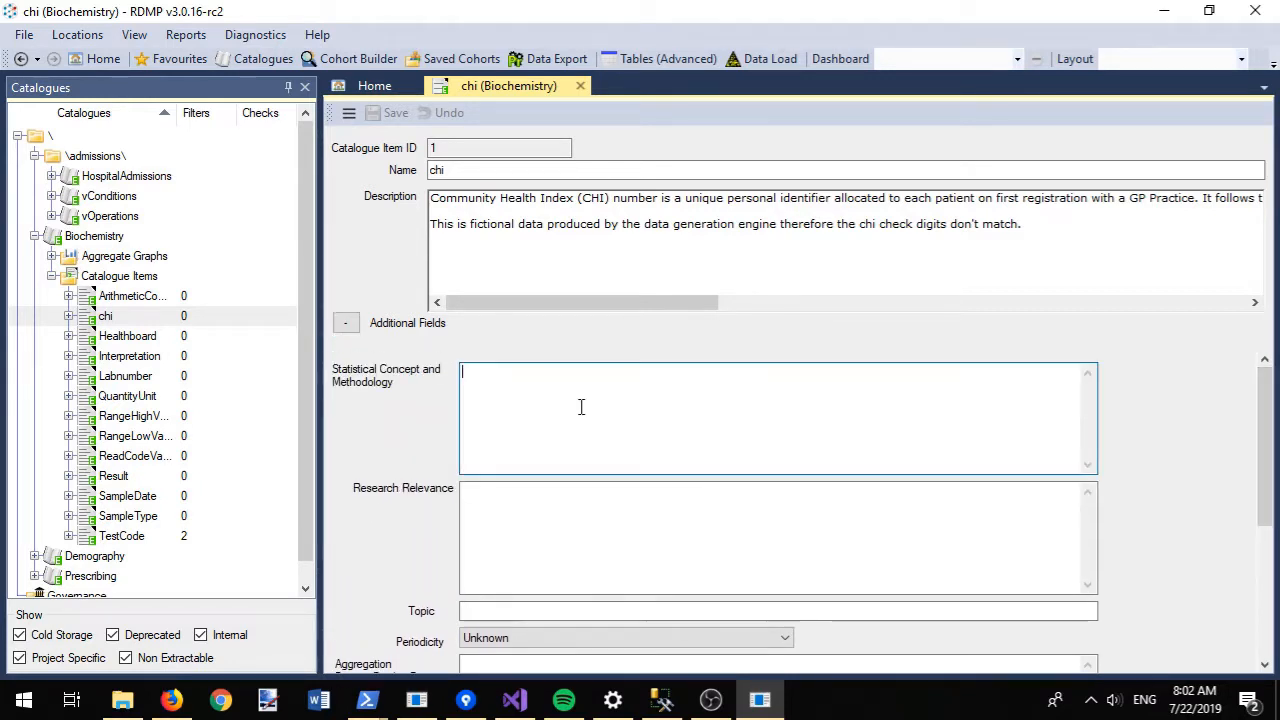
{"action": "type", "text": "Sythetic d"}
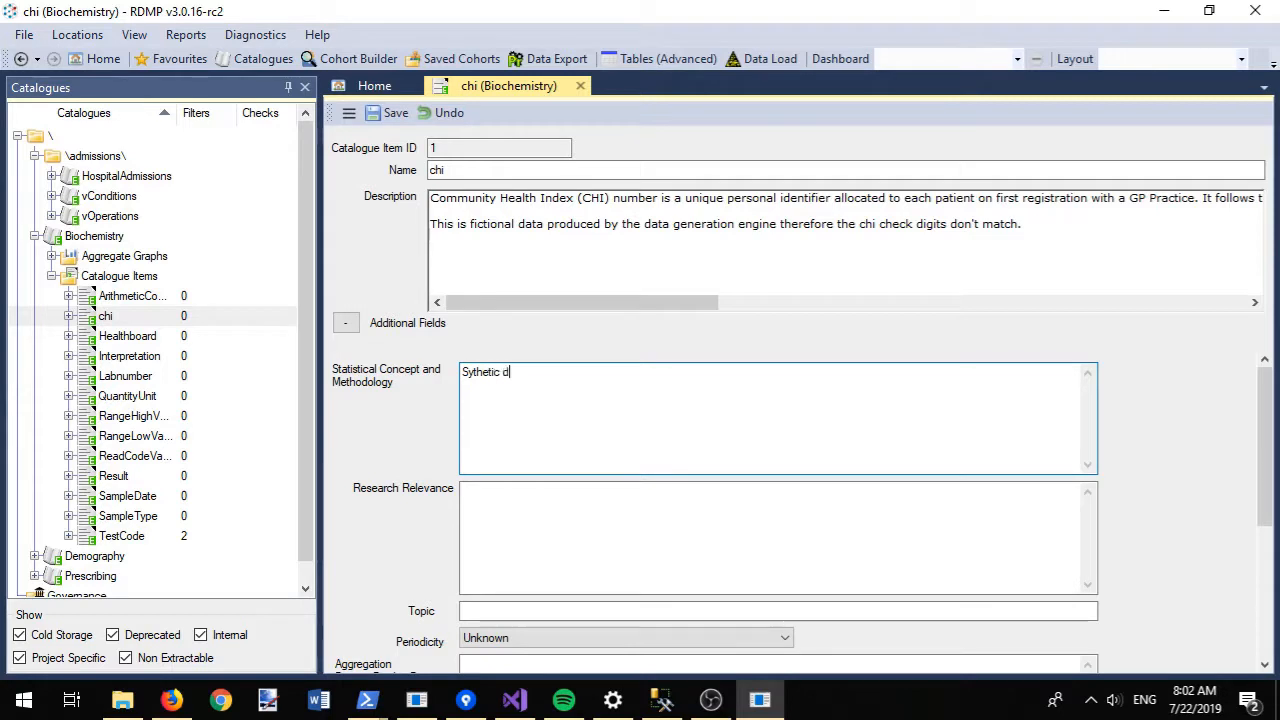
{"action": "type", "text": "ata"}
{"action": "key", "text": "ctrl+s"}
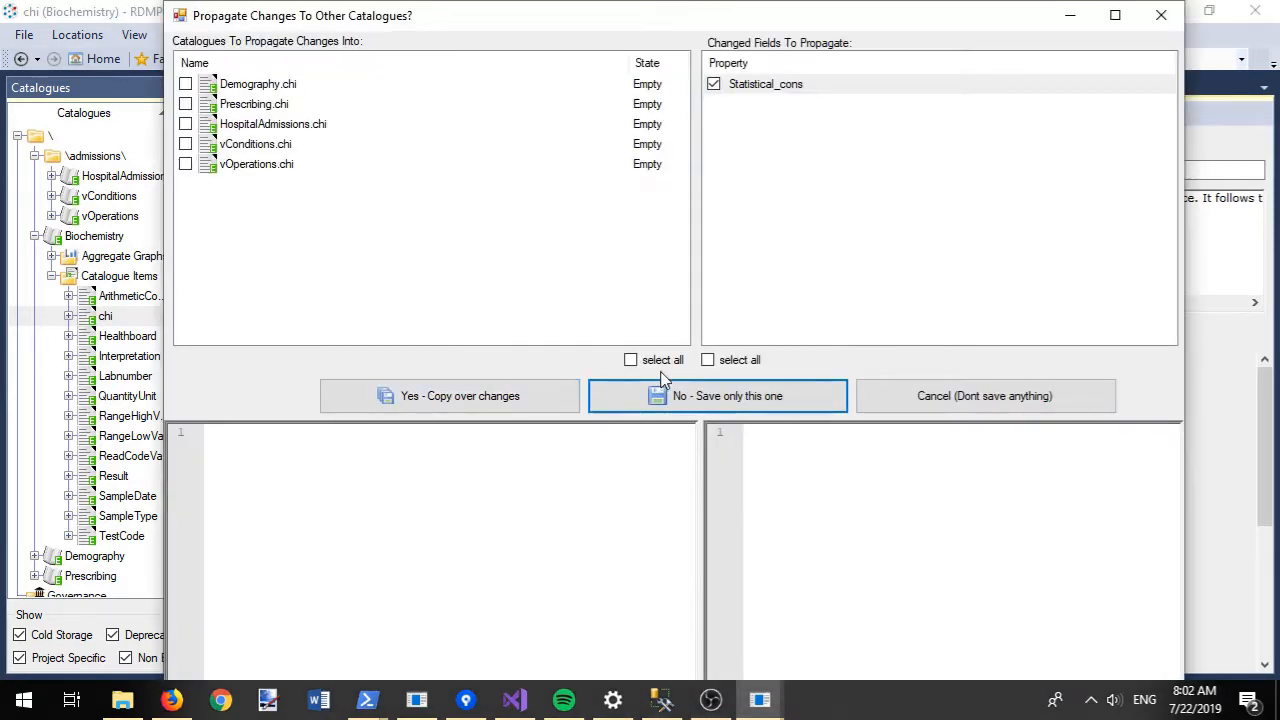
{"action": "left_click", "coordinate": [642, 361]}
{"action": "left_click", "coordinate": [457, 399]}
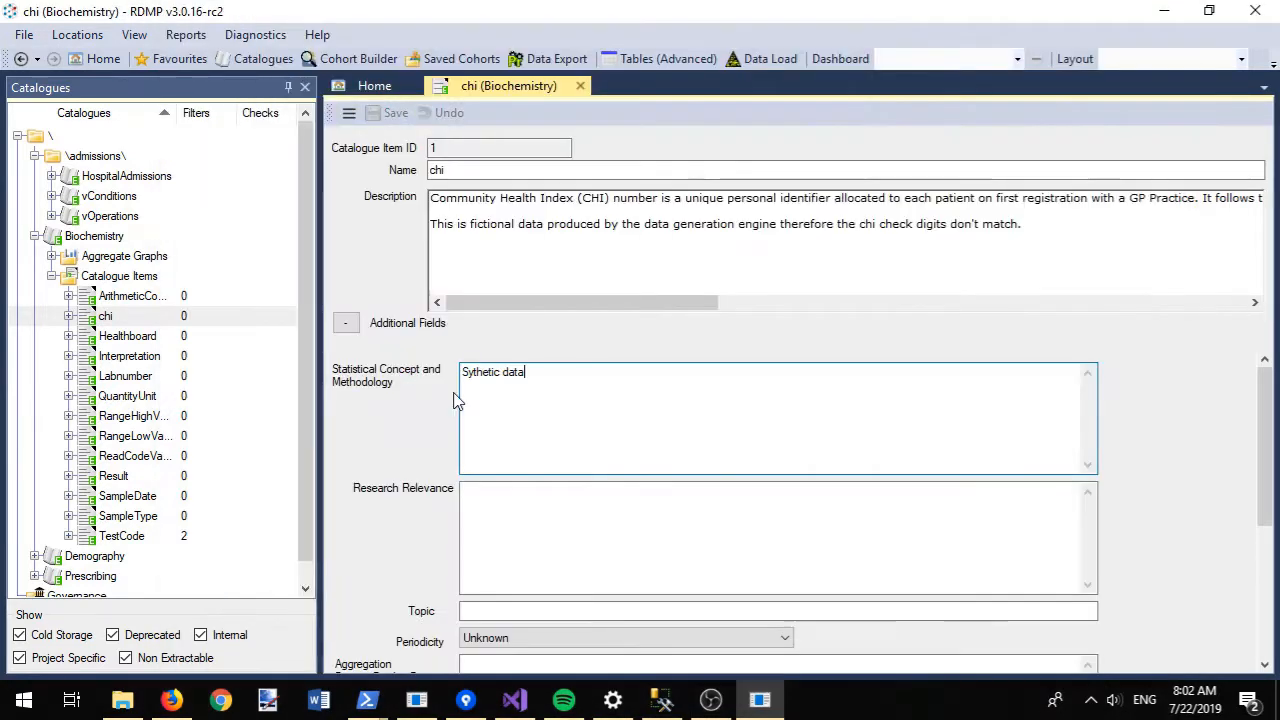
{"action": "left_click", "coordinate": [51, 256]}
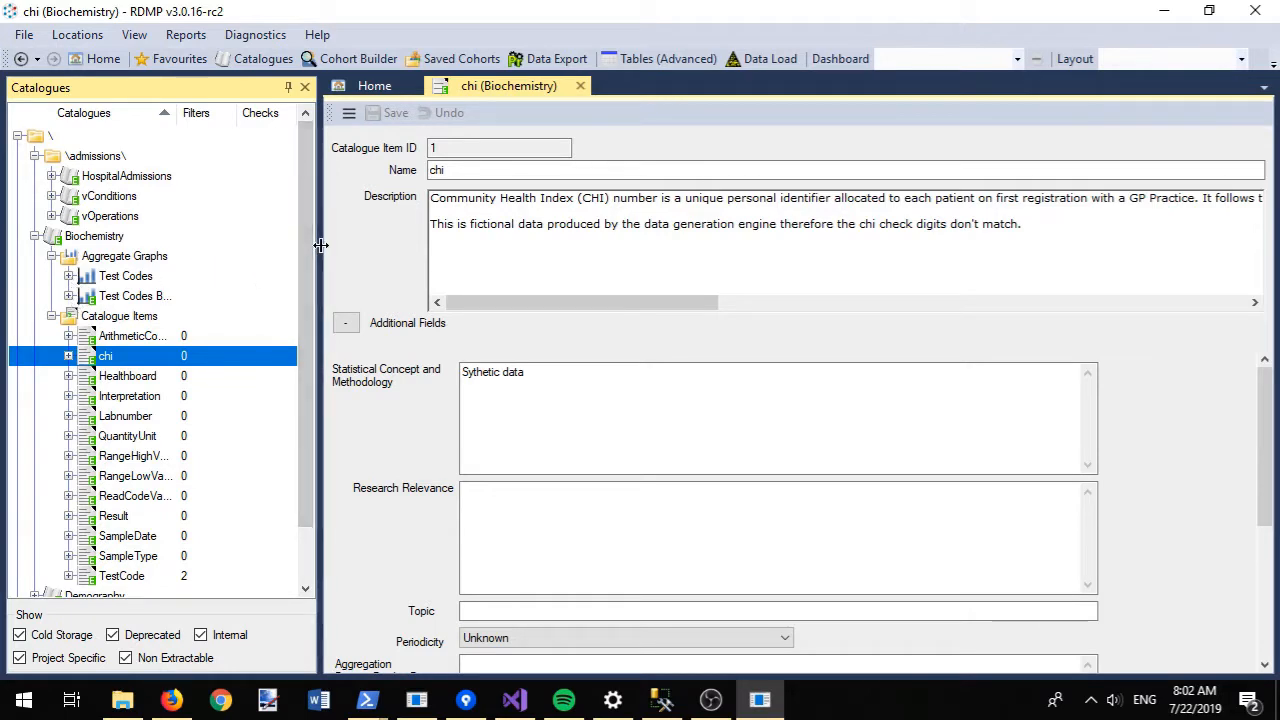
{"action": "left_click_drag", "start_coordinate": [320, 245], "coordinate": [462, 245]}
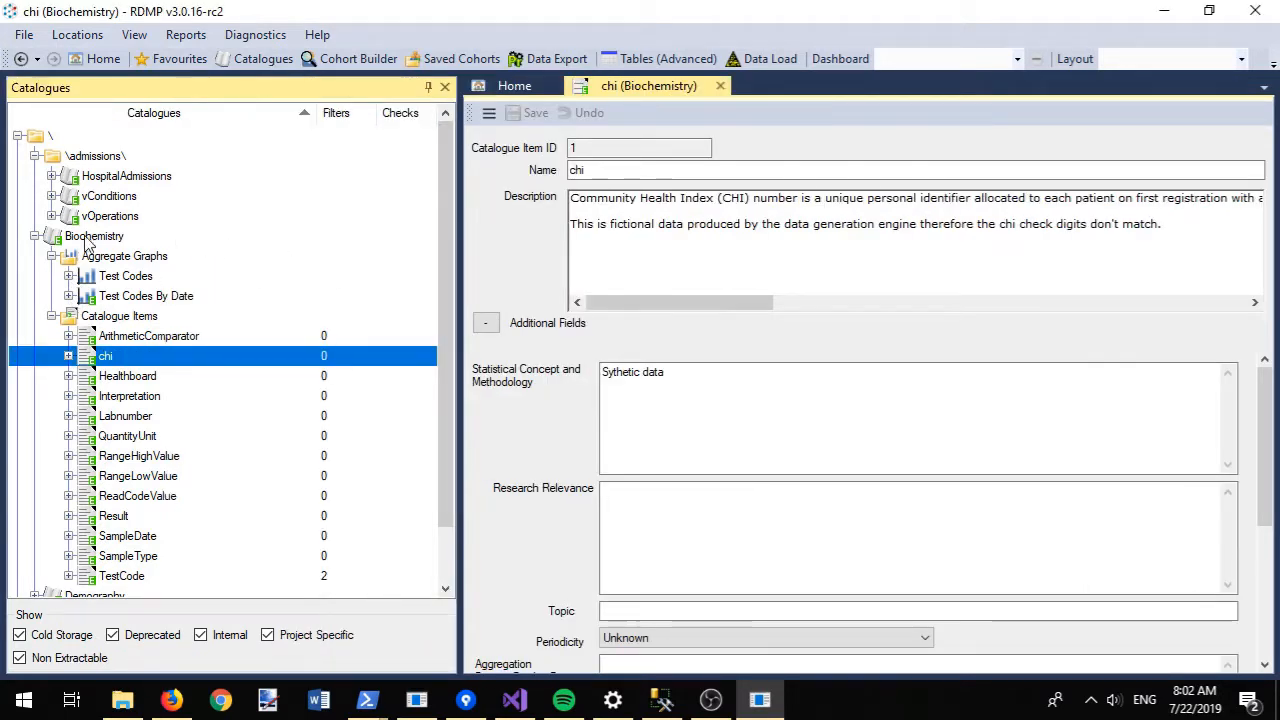
- Preview the top 100 rows of Test Codes By Date, then execute it as an aggregate graph
{"action": "right_click", "coordinate": [148, 298]}
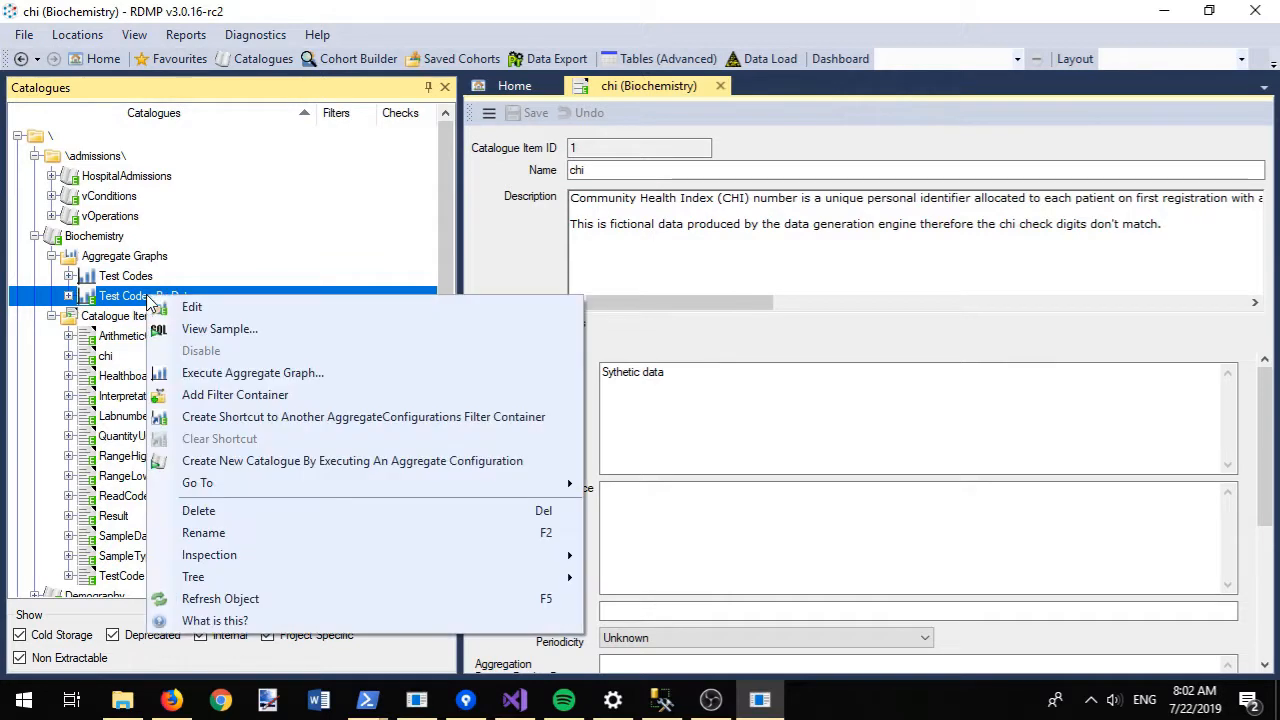
{"action": "left_click", "coordinate": [195, 330]}
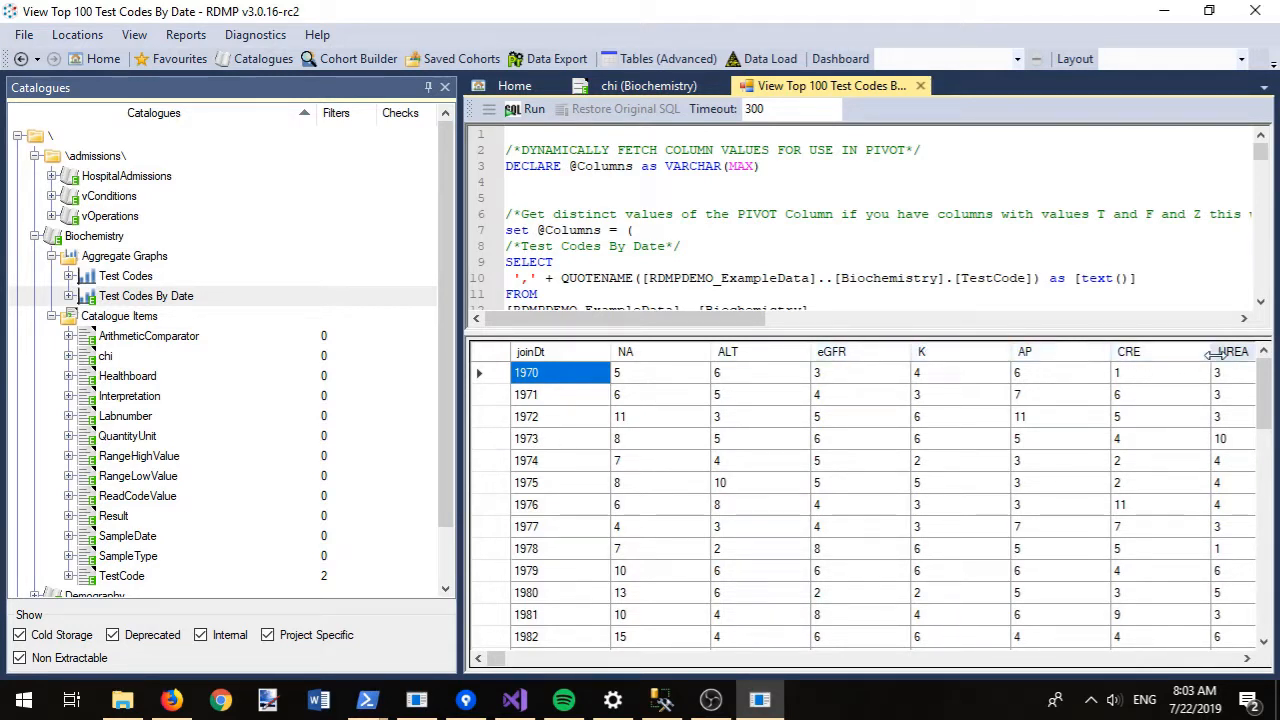
{"action": "left_click", "coordinate": [603, 660]}
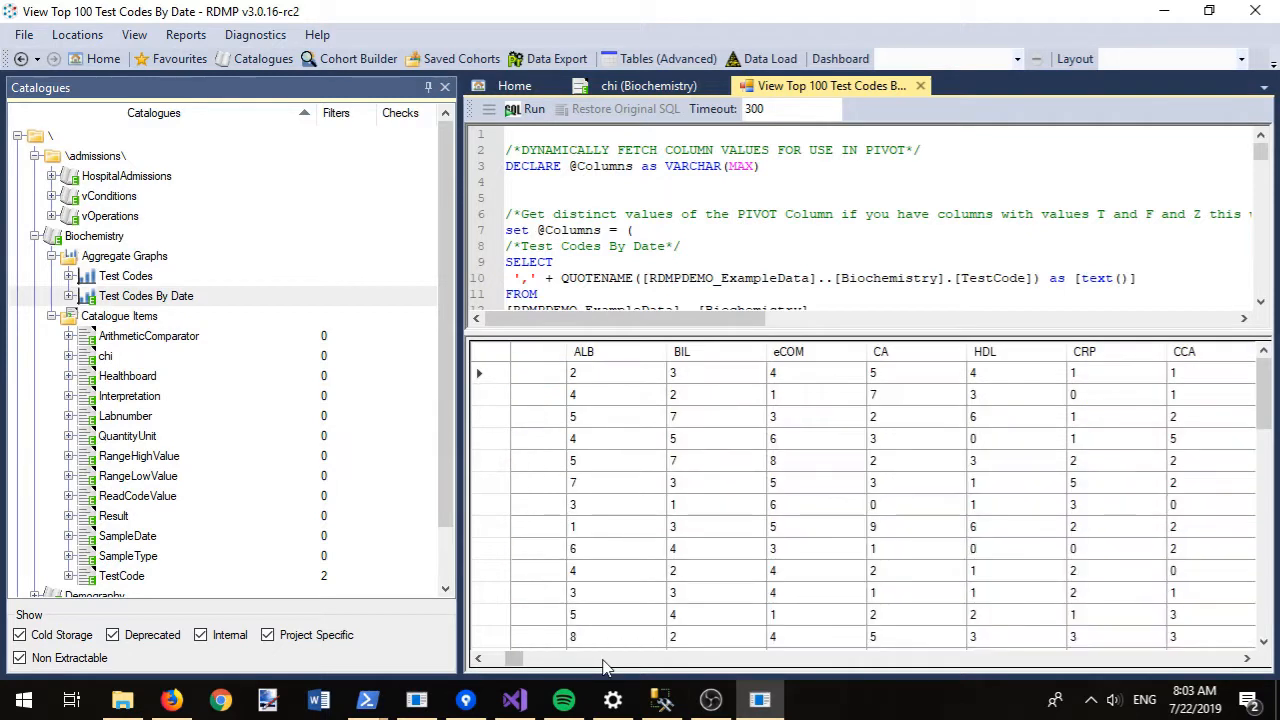
{"action": "left_click", "coordinate": [603, 660]}
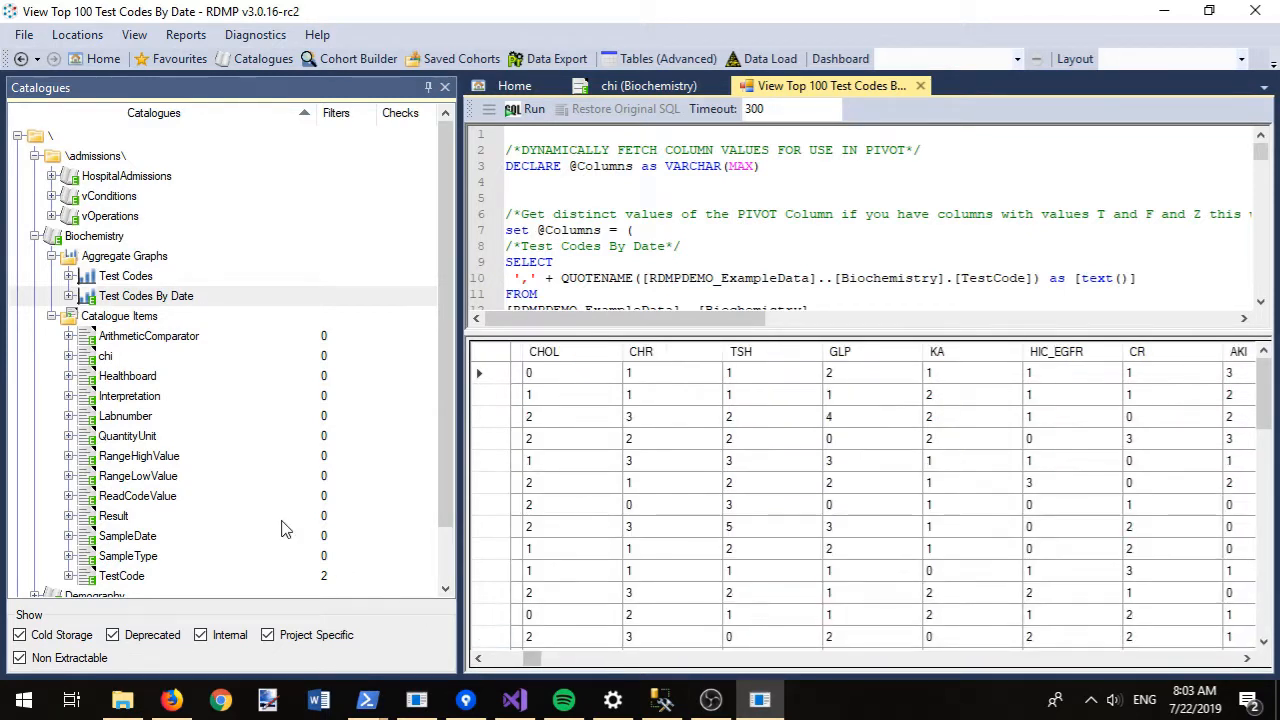
{"action": "right_click", "coordinate": [108, 296]}
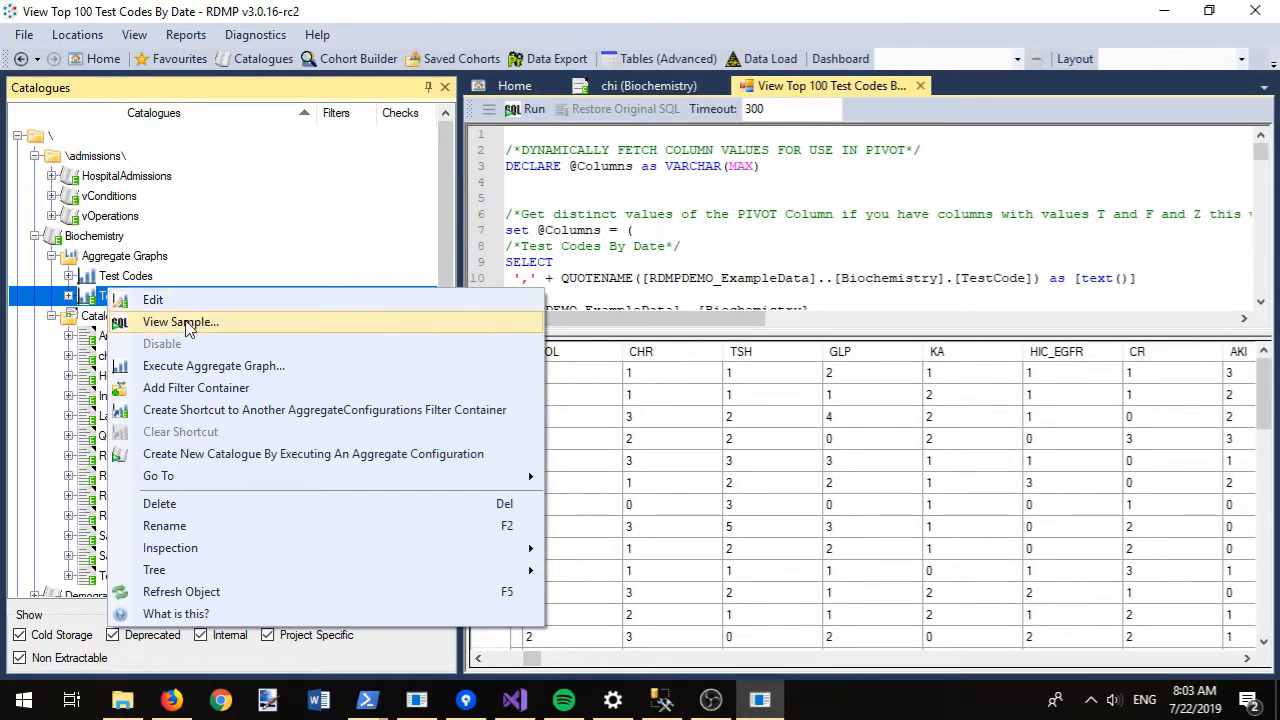
{"action": "left_click", "coordinate": [213, 369]}
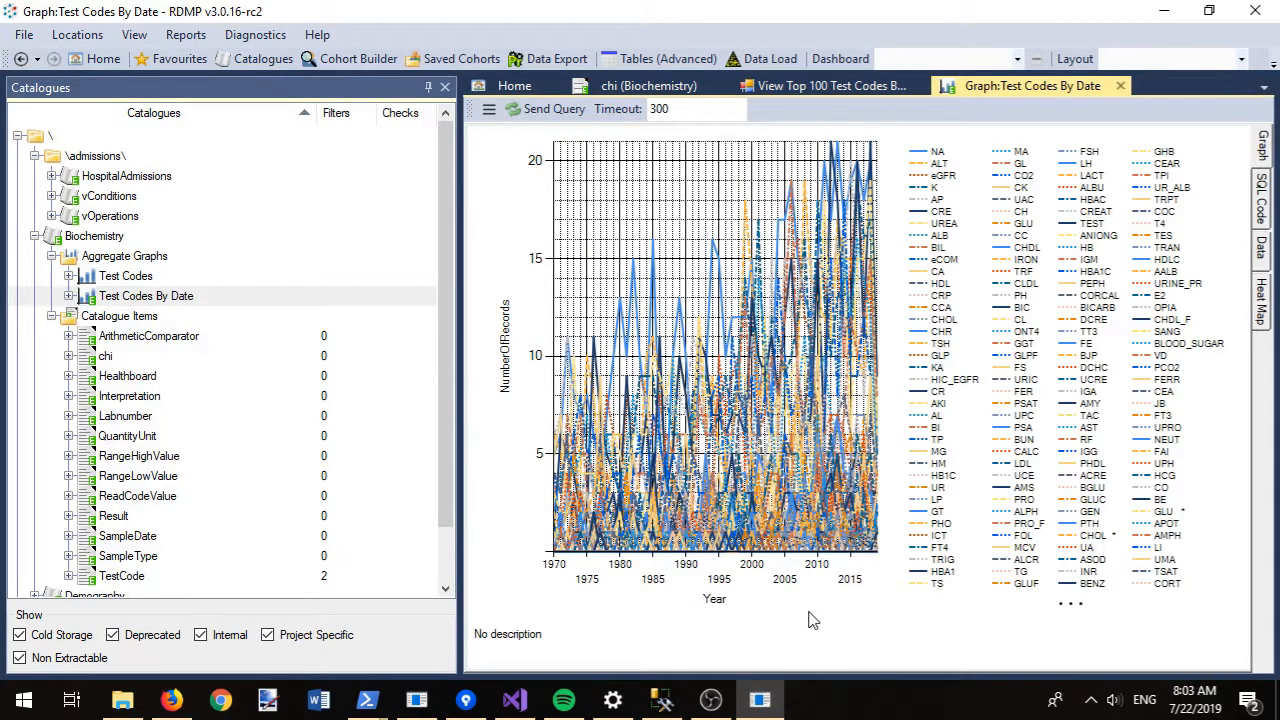
- Display the Test Codes By Date record counts as a heat map of test codes by year
{"action": "left_click", "coordinate": [1266, 292]}
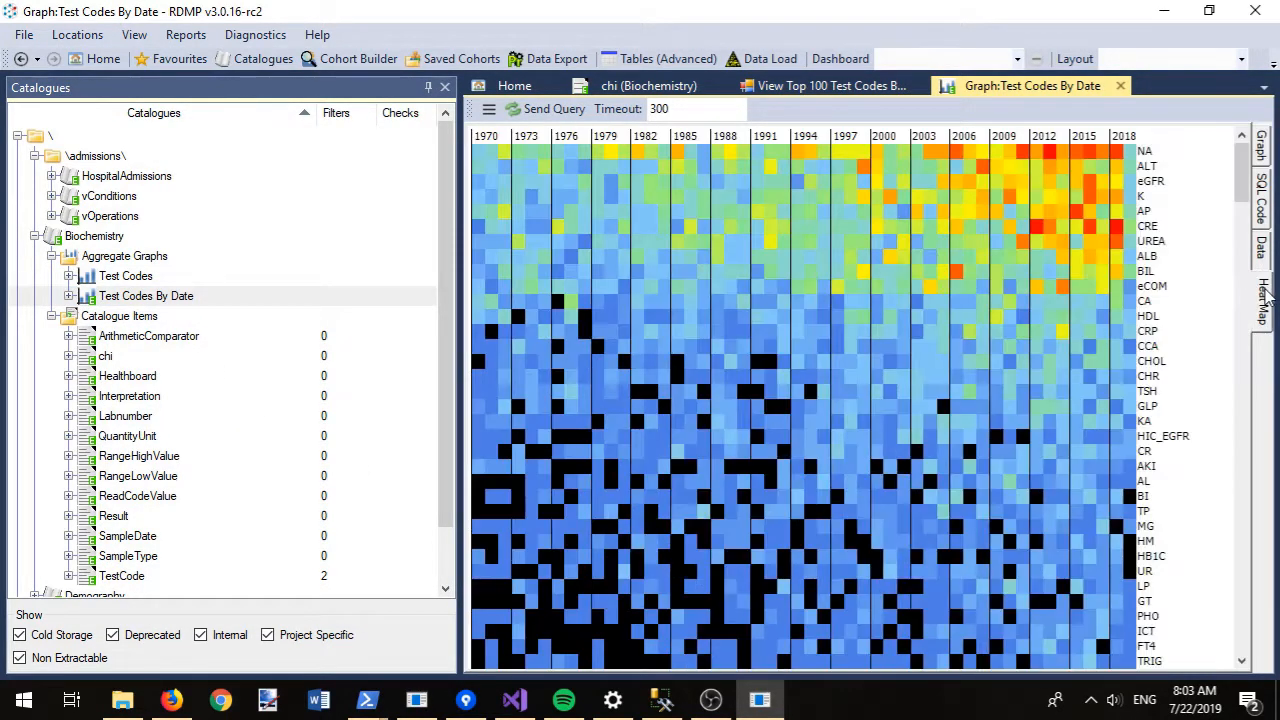
{"action": "left_click_drag", "start_coordinate": [1245, 173], "coordinate": [1258, 213]}
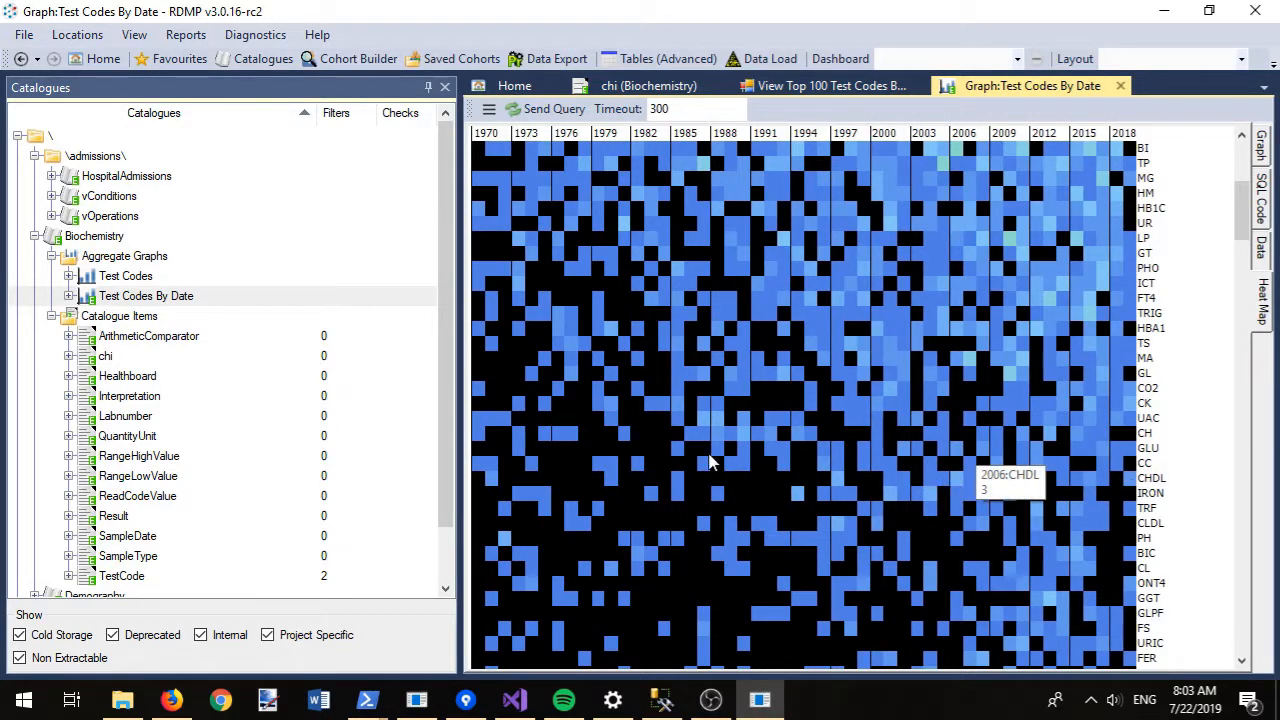
- Write a description for the Test Codes By Date graph and save it
{"action": "double_click", "coordinate": [165, 296]}
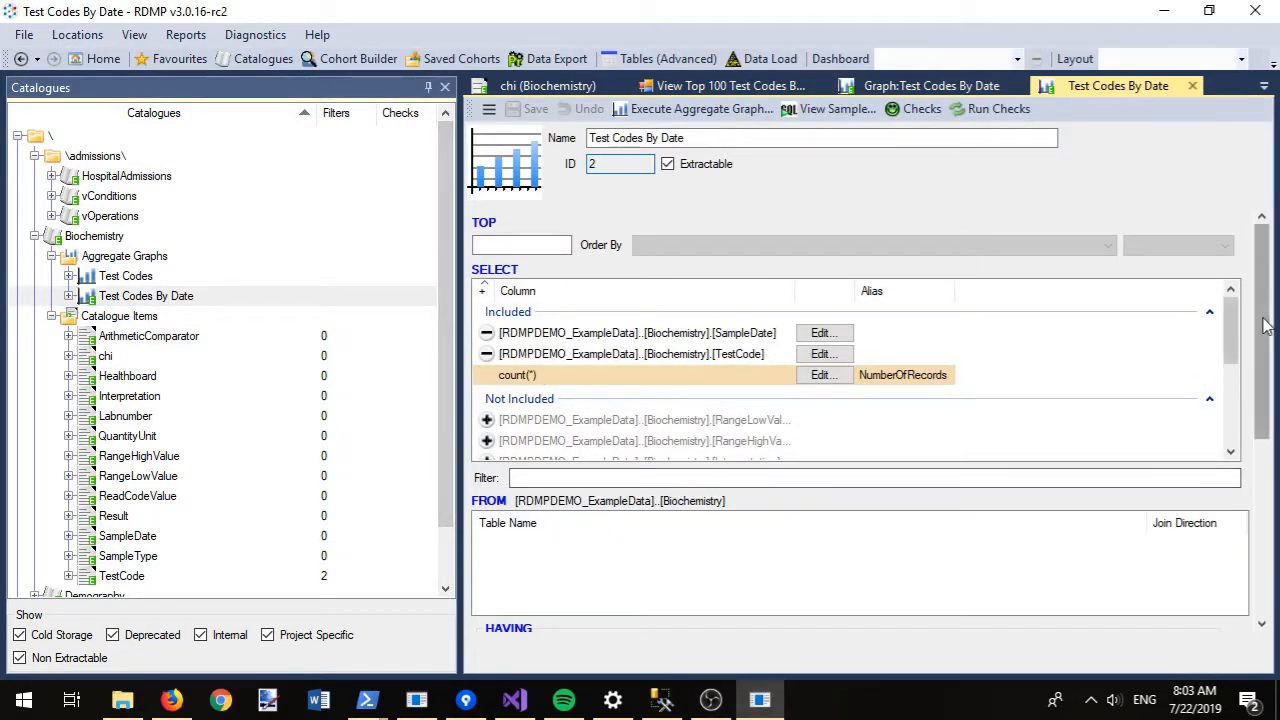
{"action": "left_click_drag", "start_coordinate": [1264, 320], "coordinate": [1256, 532]}
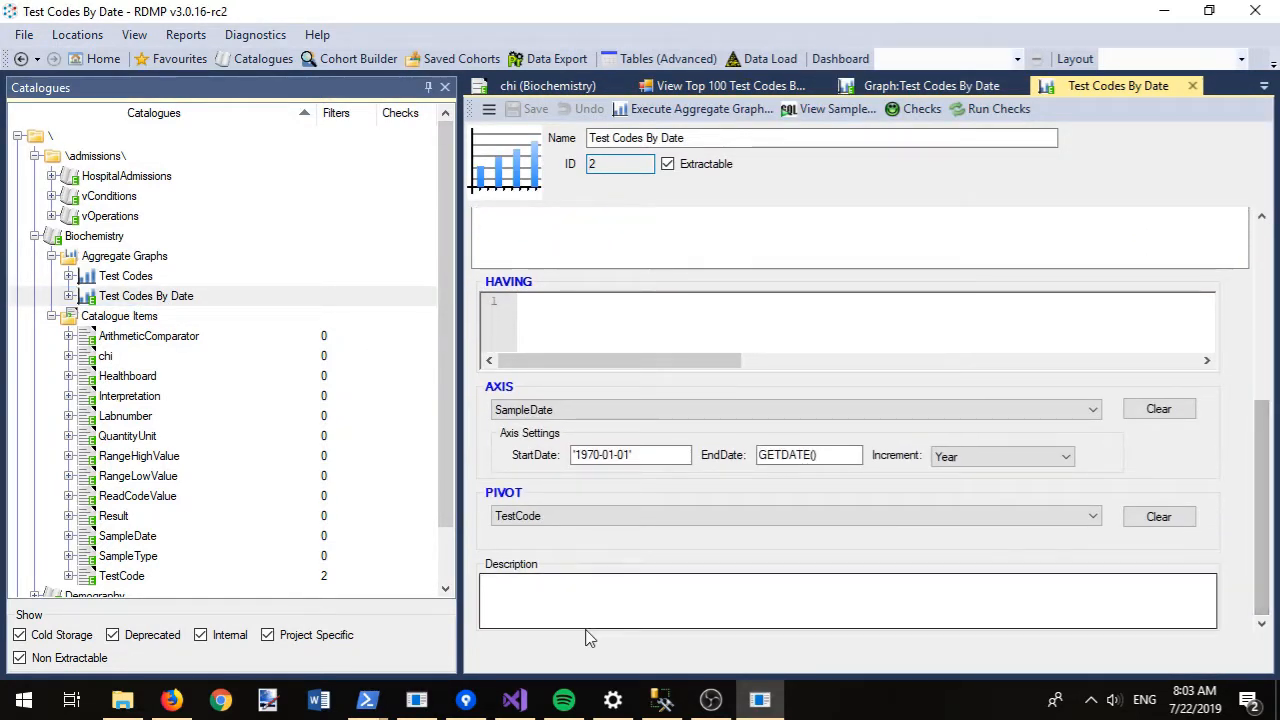
{"action": "left_click", "coordinate": [565, 613]}
{"action": "type", "text": "Test codes in the bioch"}
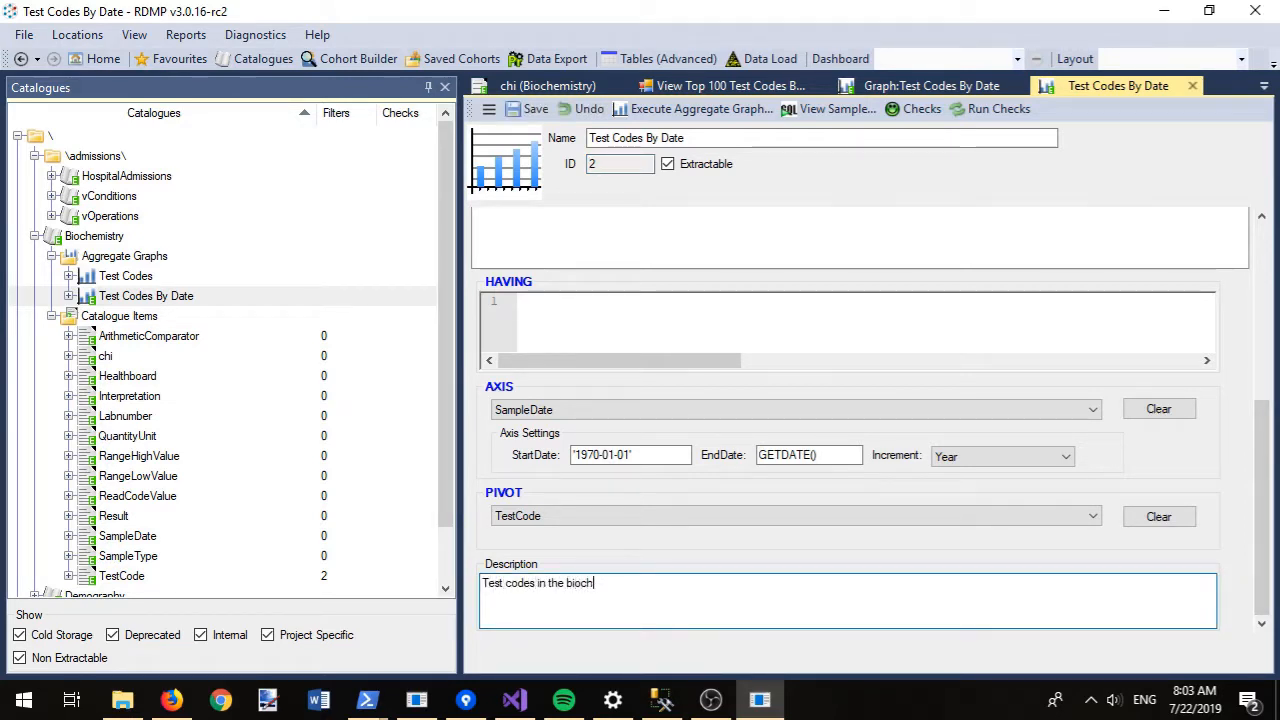
{"action": "type", "text": " dataset"}
{"action": "key", "text": "ctrl+s"}
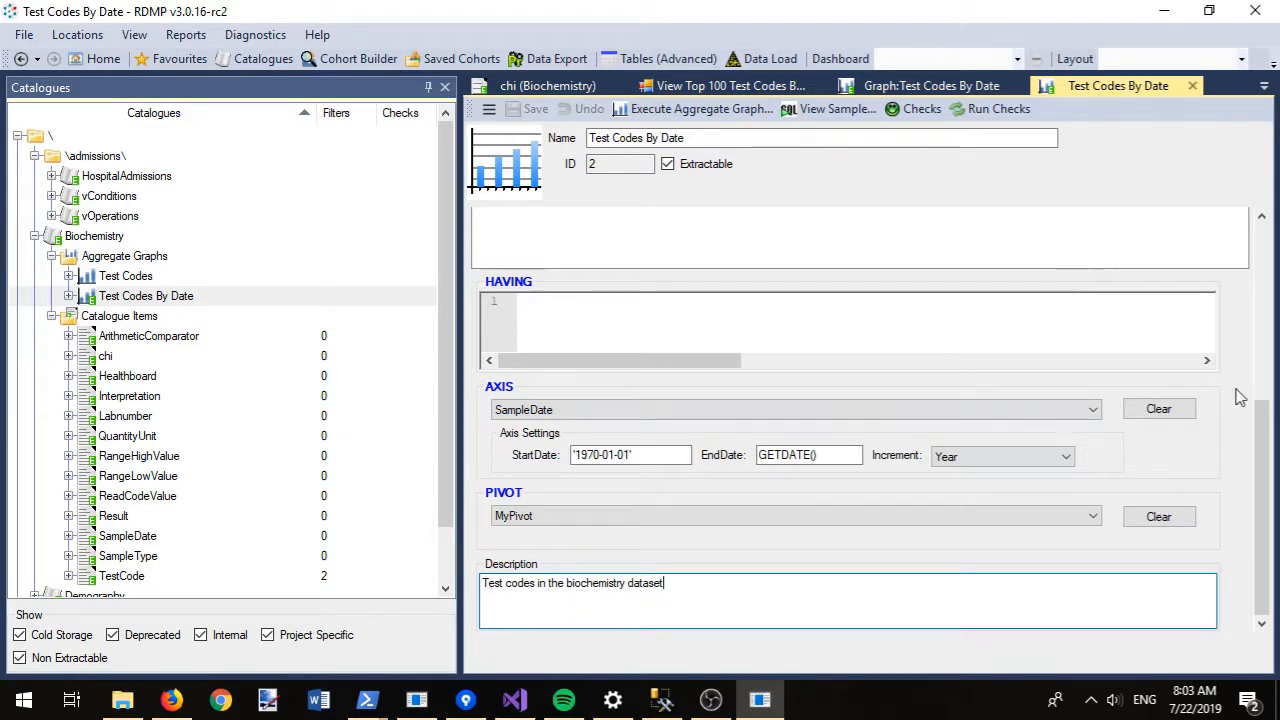
- Set TOP to 50, rename the graph 'Test Codes By Date (top 50 only)', save, and rerun it
{"action": "left_click_drag", "start_coordinate": [1264, 428], "coordinate": [1157, 180]}
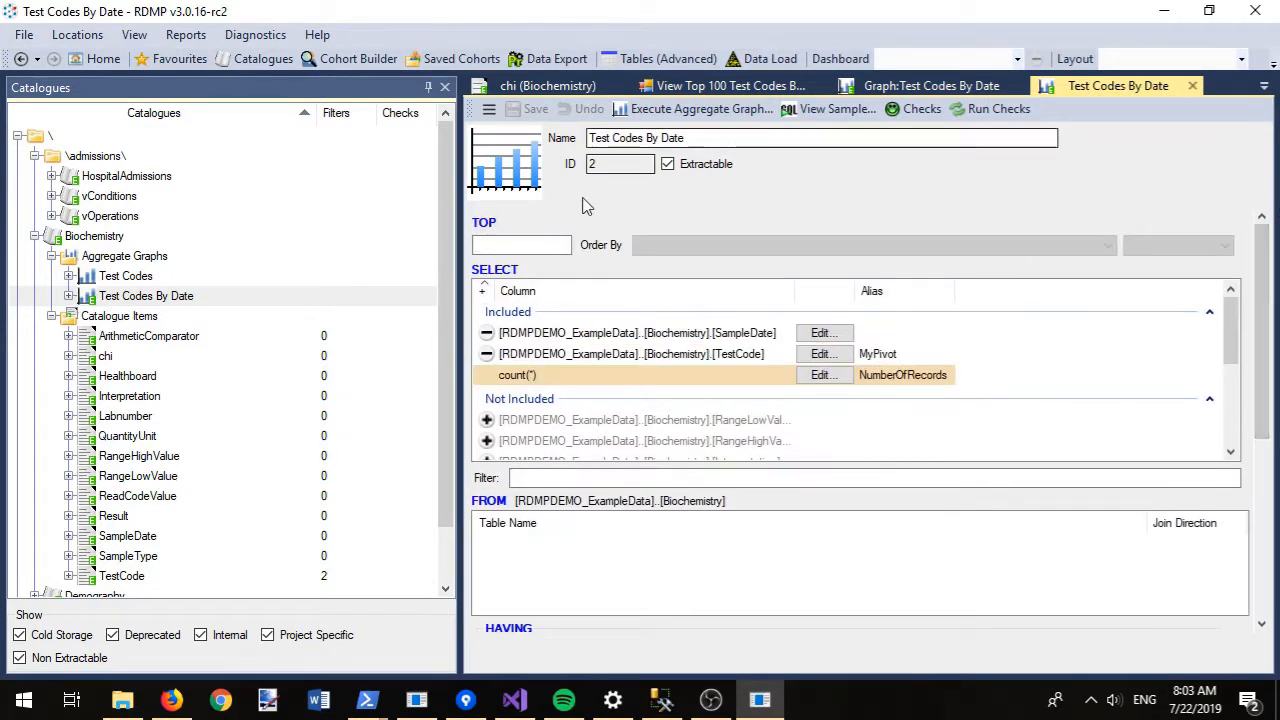
{"action": "left_click", "coordinate": [511, 243]}
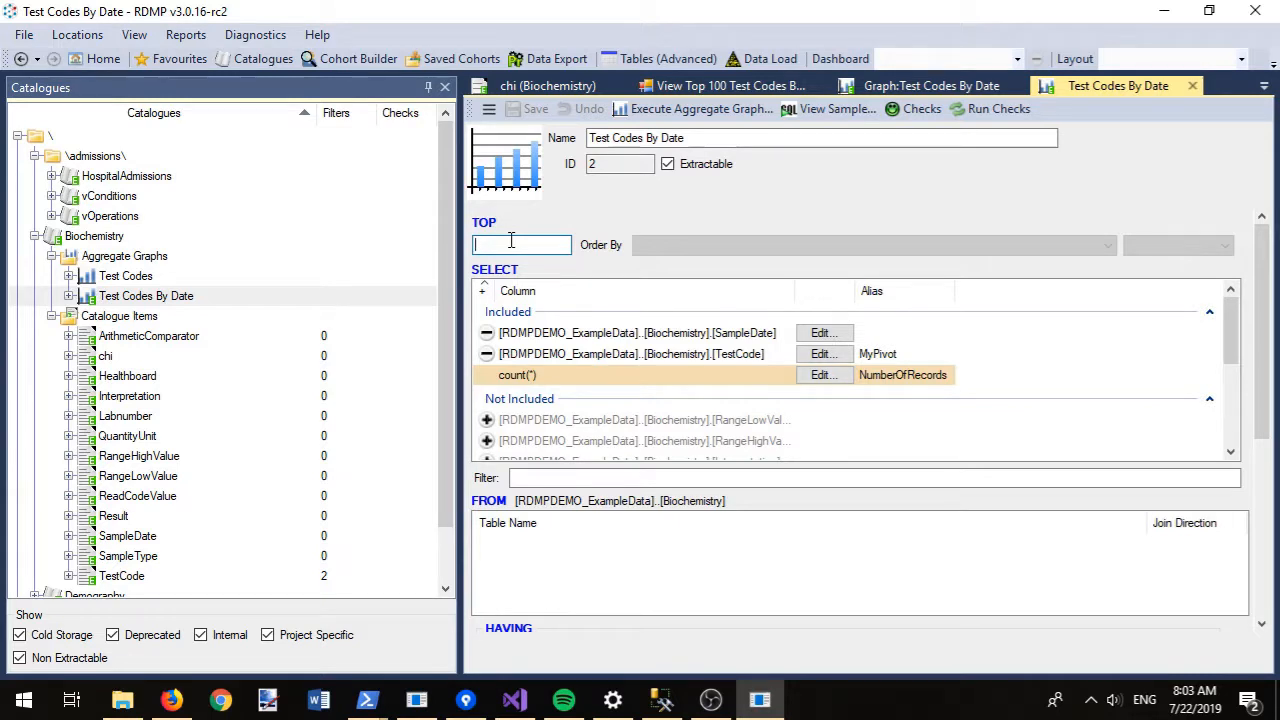
{"action": "type", "text": "50"}
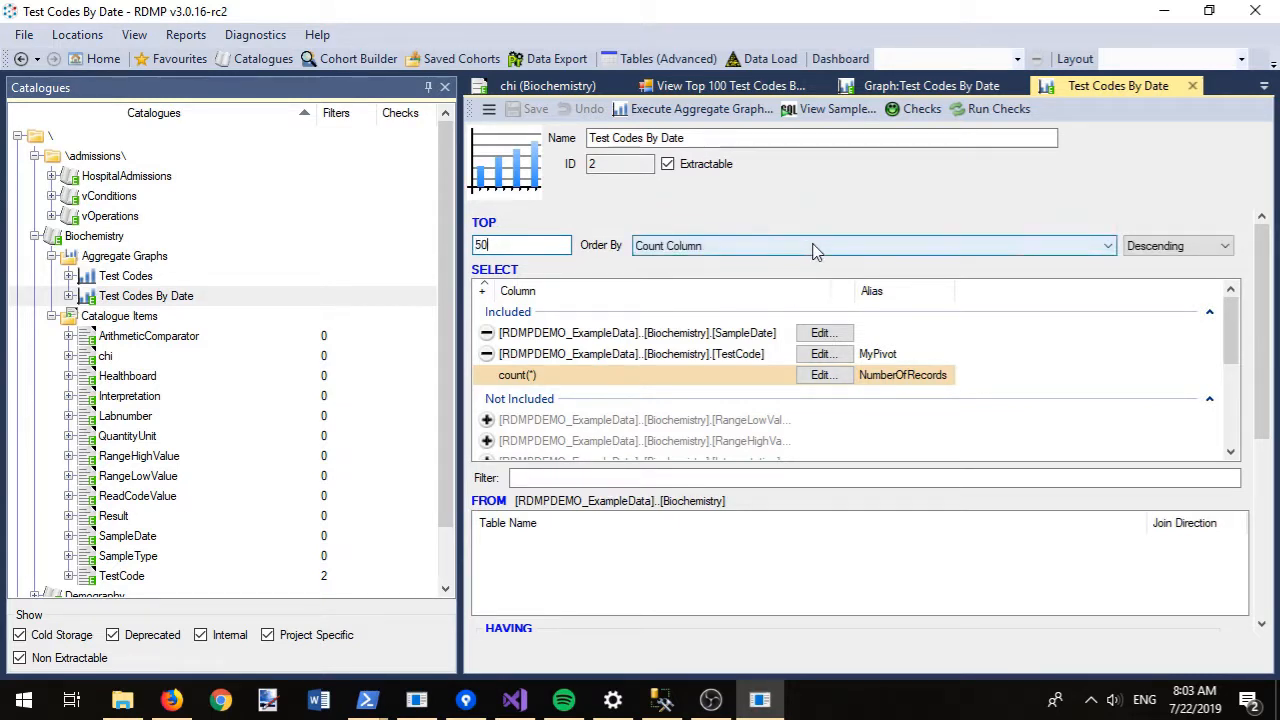
{"action": "left_click", "coordinate": [916, 138]}
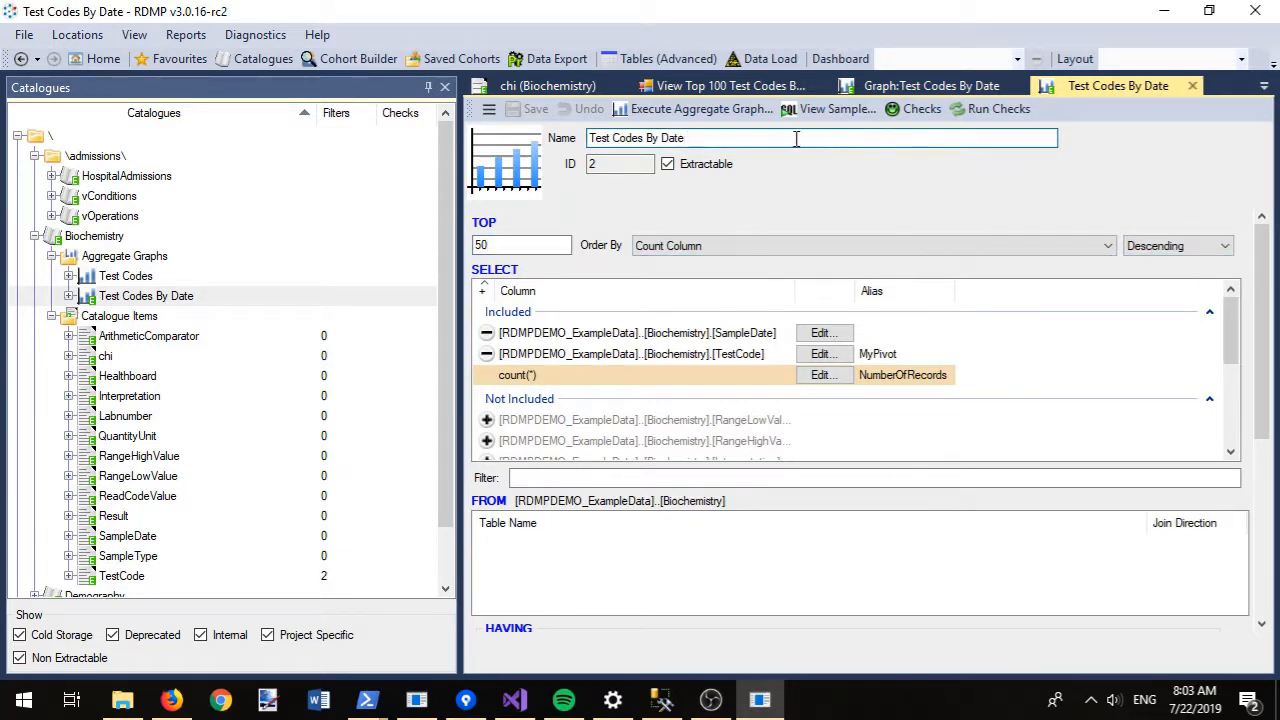
{"action": "type", "text": "(top 50 only"}
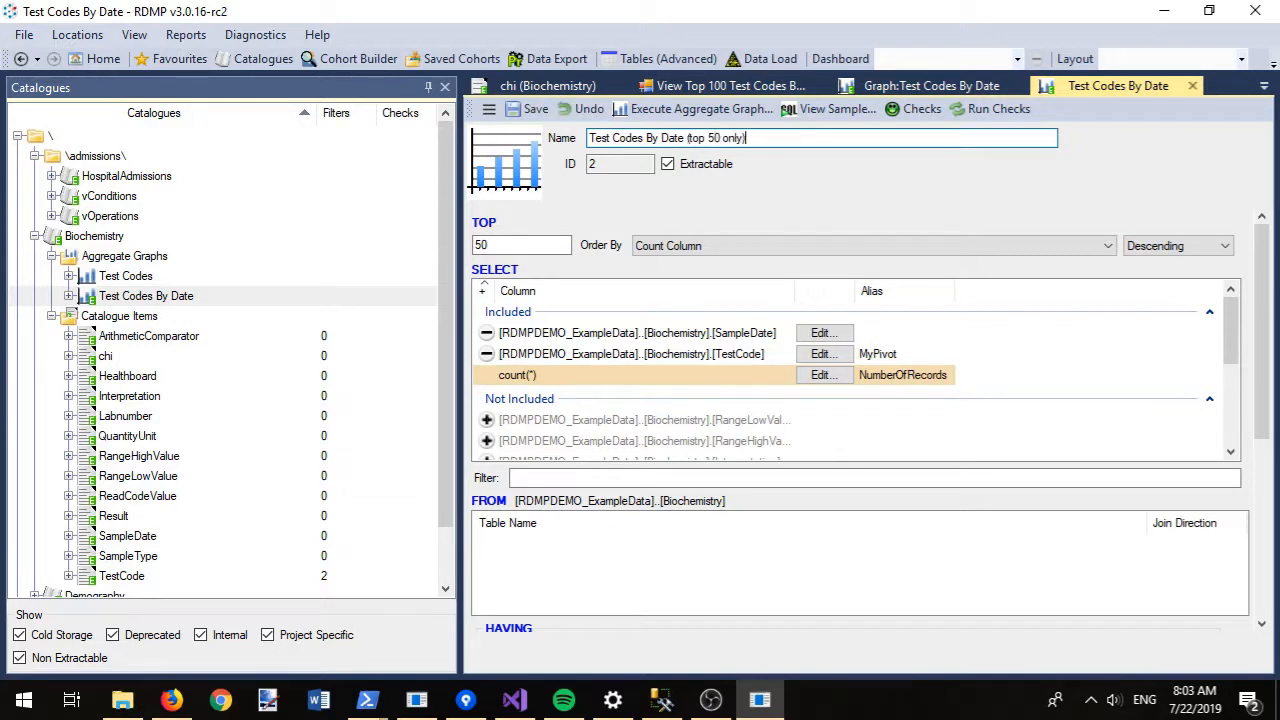
{"action": "key", "text": "ctrl+s"}
{"action": "left_click", "coordinate": [684, 110]}
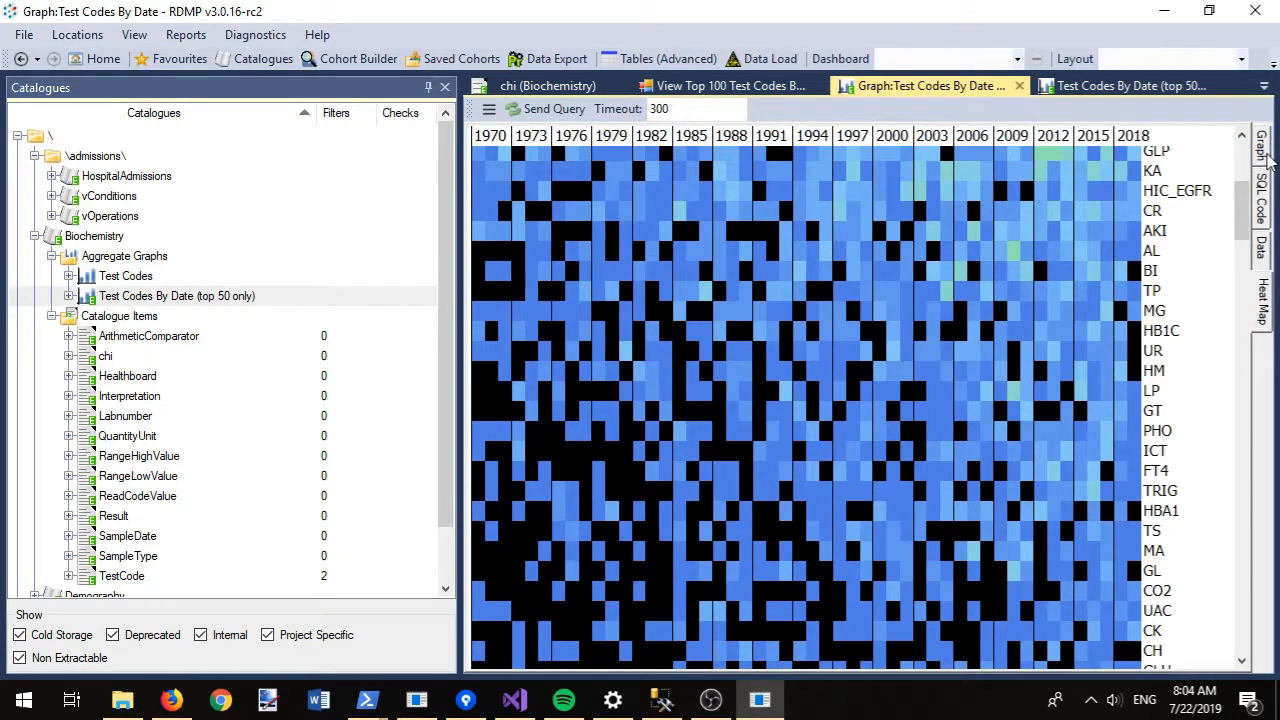
- Show Test Codes By Date as a line chart, rename it for top 20, and rerun with TOP 20
{"action": "left_click", "coordinate": [1266, 155]}
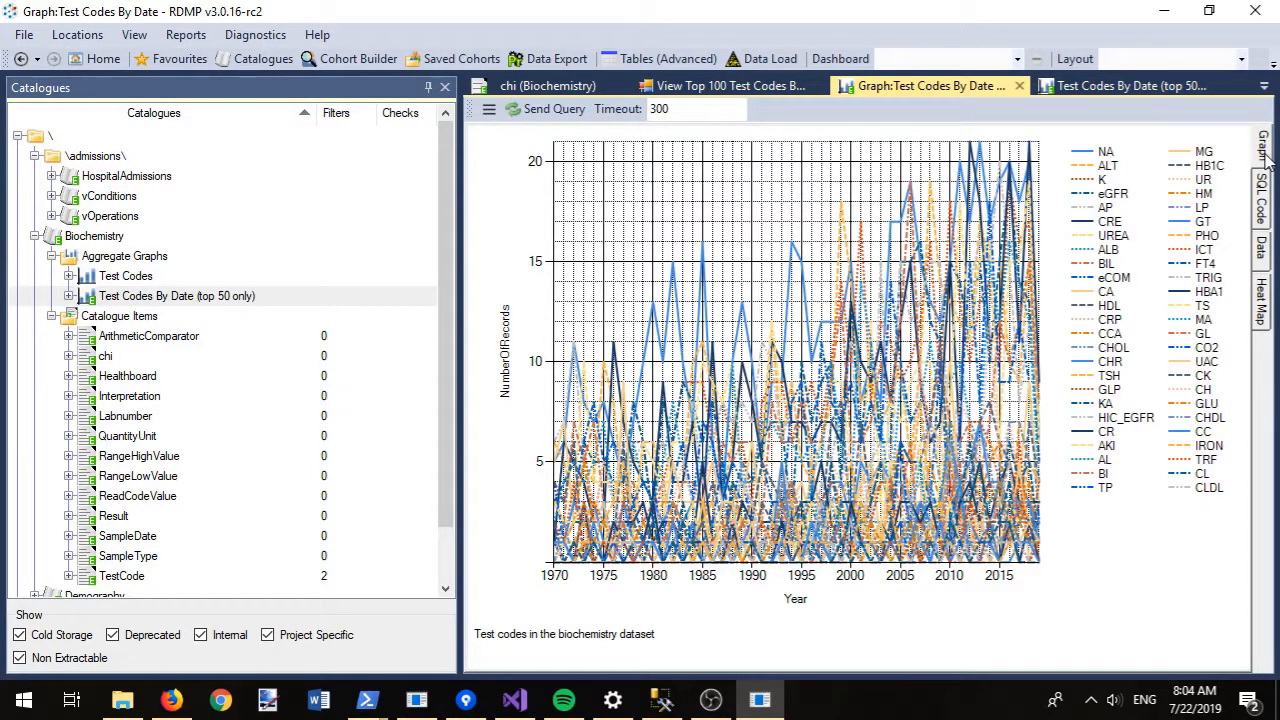
{"action": "left_click", "coordinate": [1066, 90]}
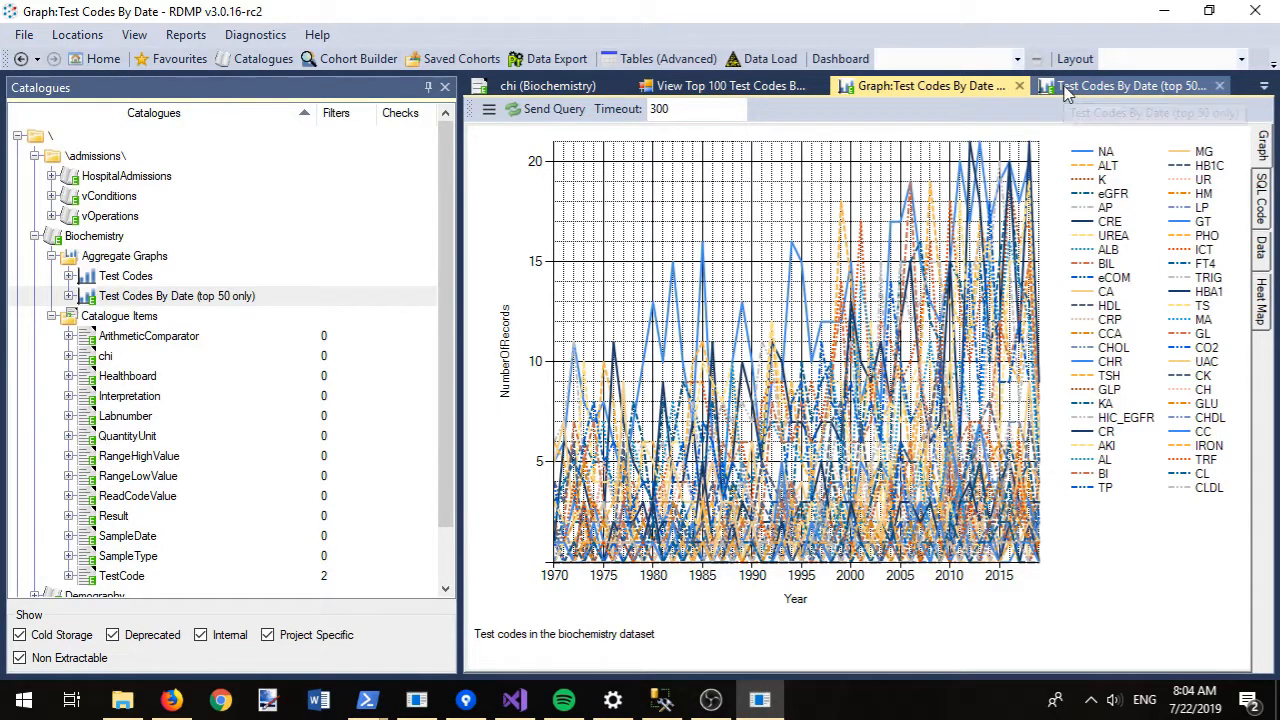
{"action": "double_click", "coordinate": [728, 139]}
{"action": "type", "text": "20"}
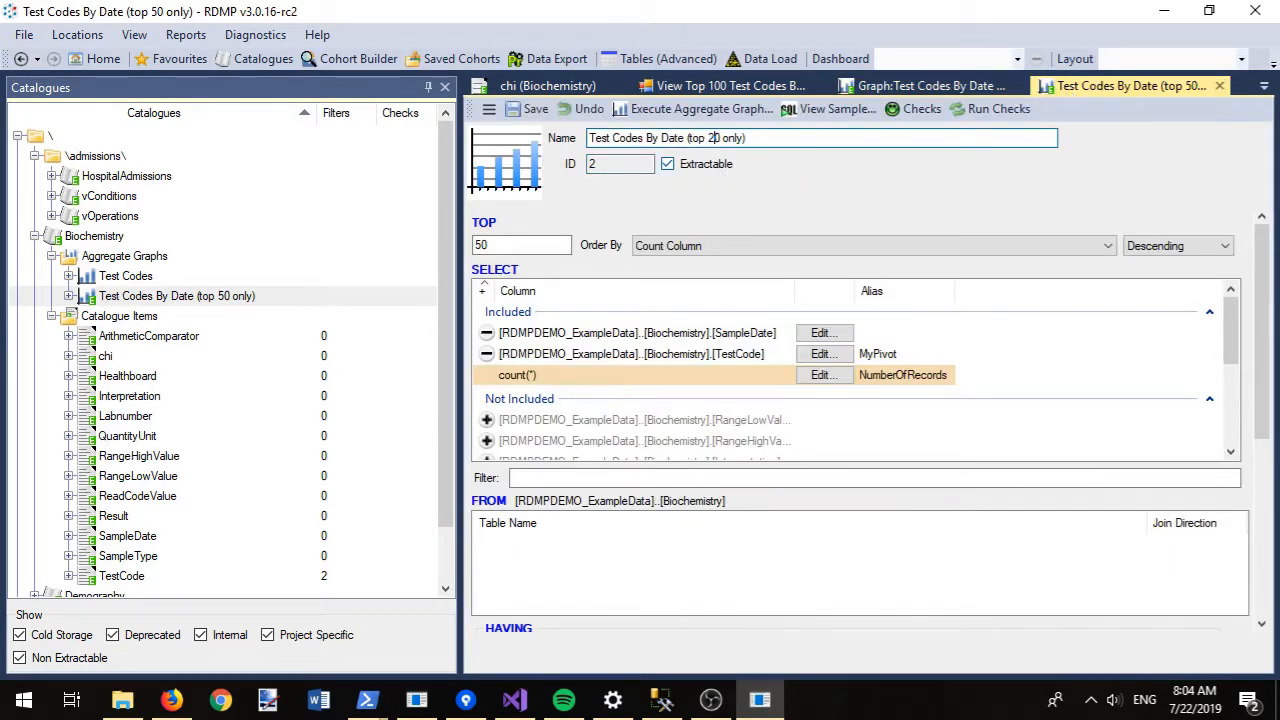
{"action": "left_click_drag", "start_coordinate": [483, 246], "coordinate": [473, 246]}
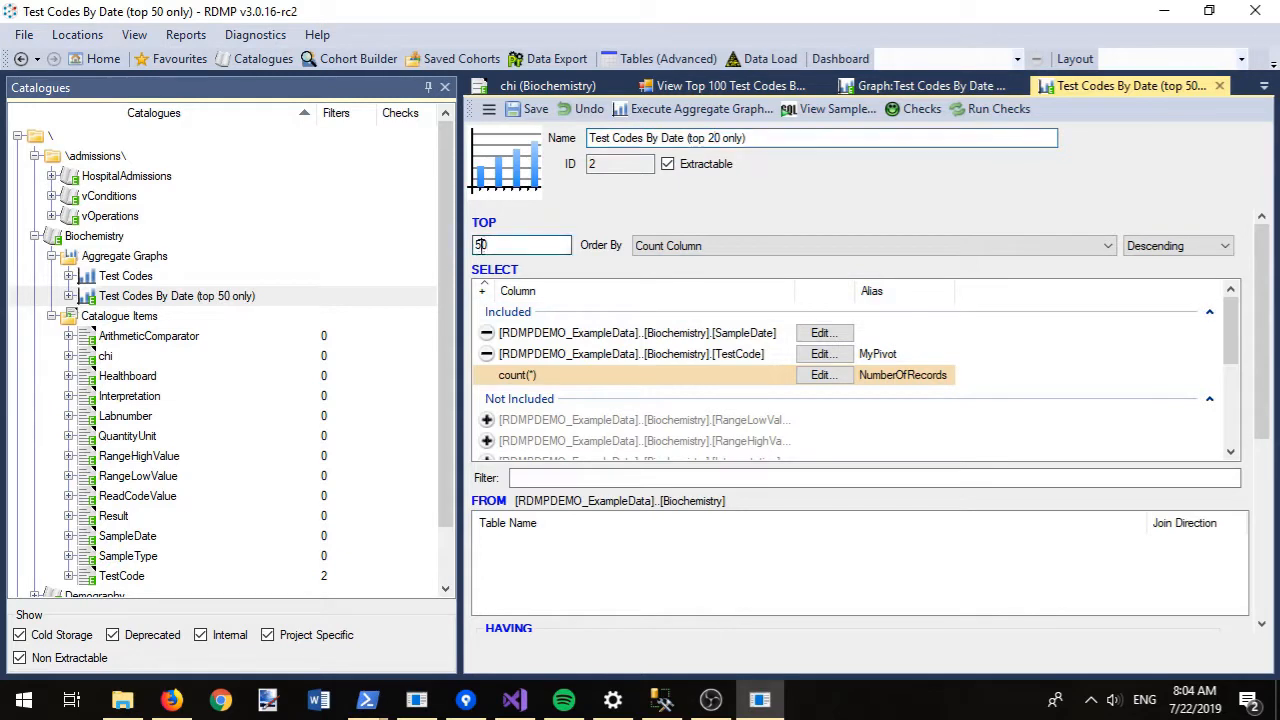
{"action": "type", "text": "2"}
{"action": "left_click", "coordinate": [675, 108]}
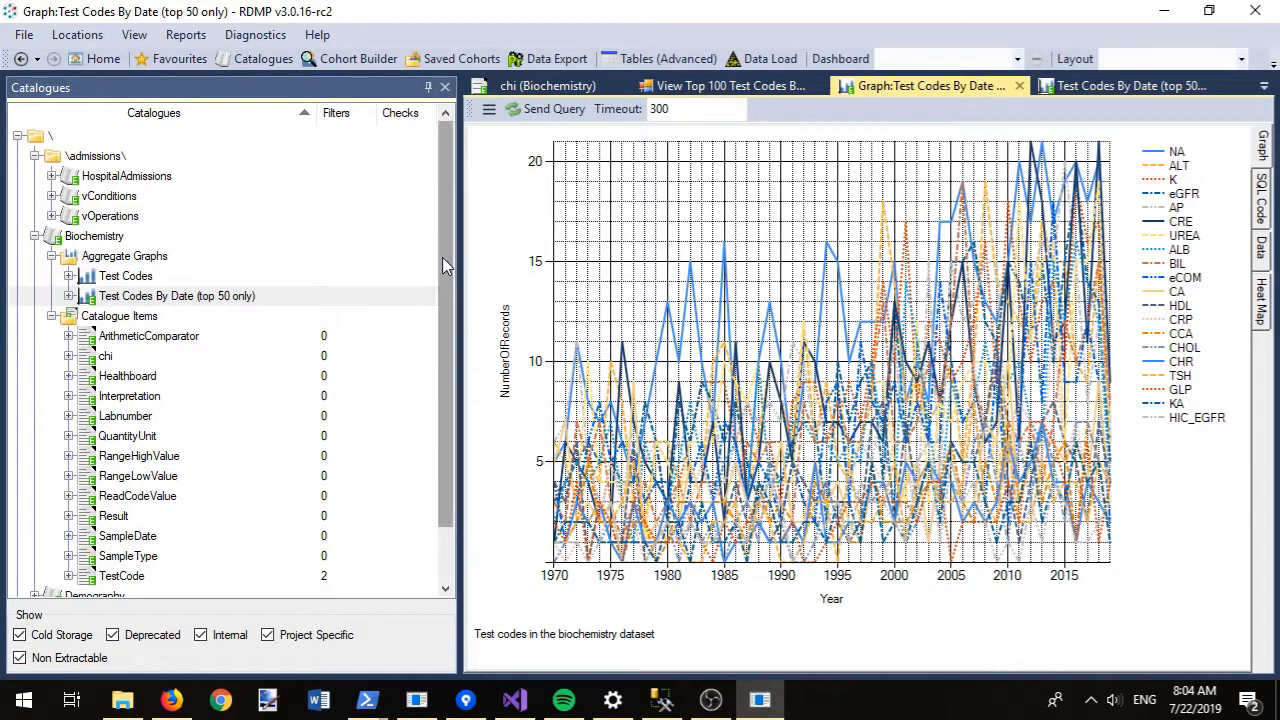
{"action": "left_click", "coordinate": [380, 296]}
{"action": "scroll", "coordinate": [362, 311], "scroll_direction": "down", "scroll_amount": 1}
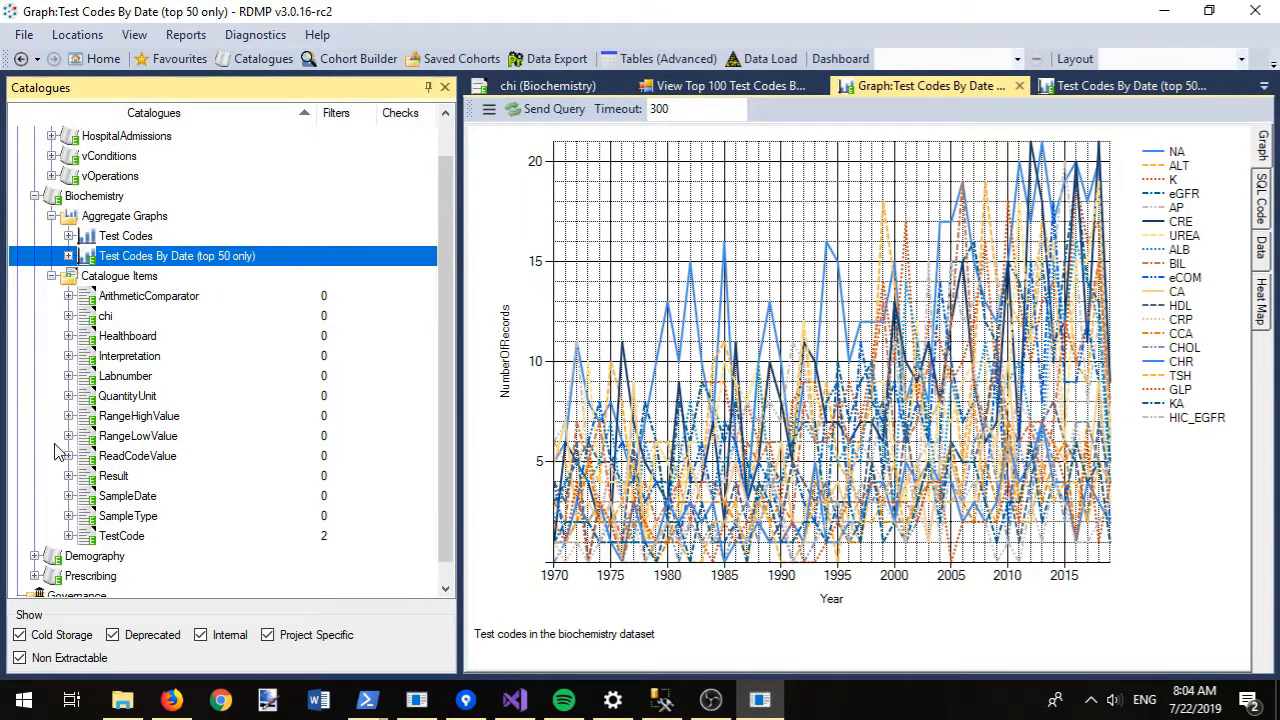
- Plot the TestCode Creatinine filter's matching records on the Test Codes By Date (top 50 only) graph
{"action": "left_click", "coordinate": [68, 536]}
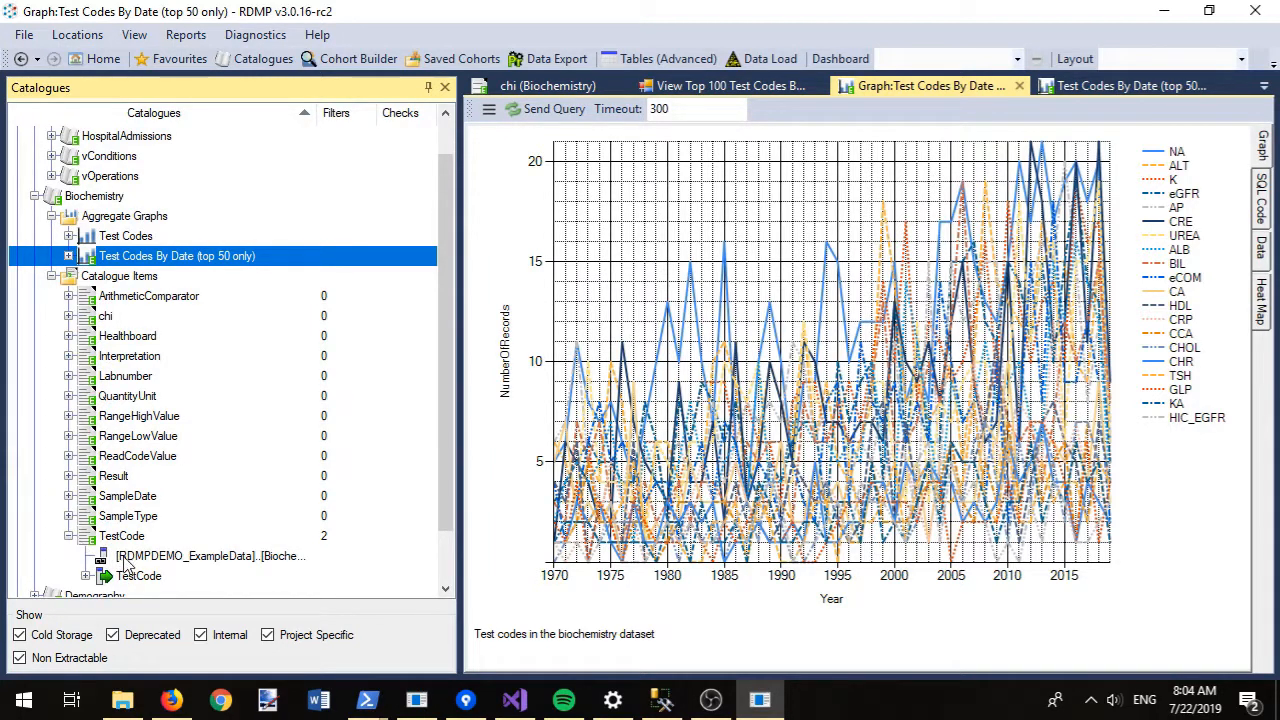
{"action": "left_click", "coordinate": [86, 578]}
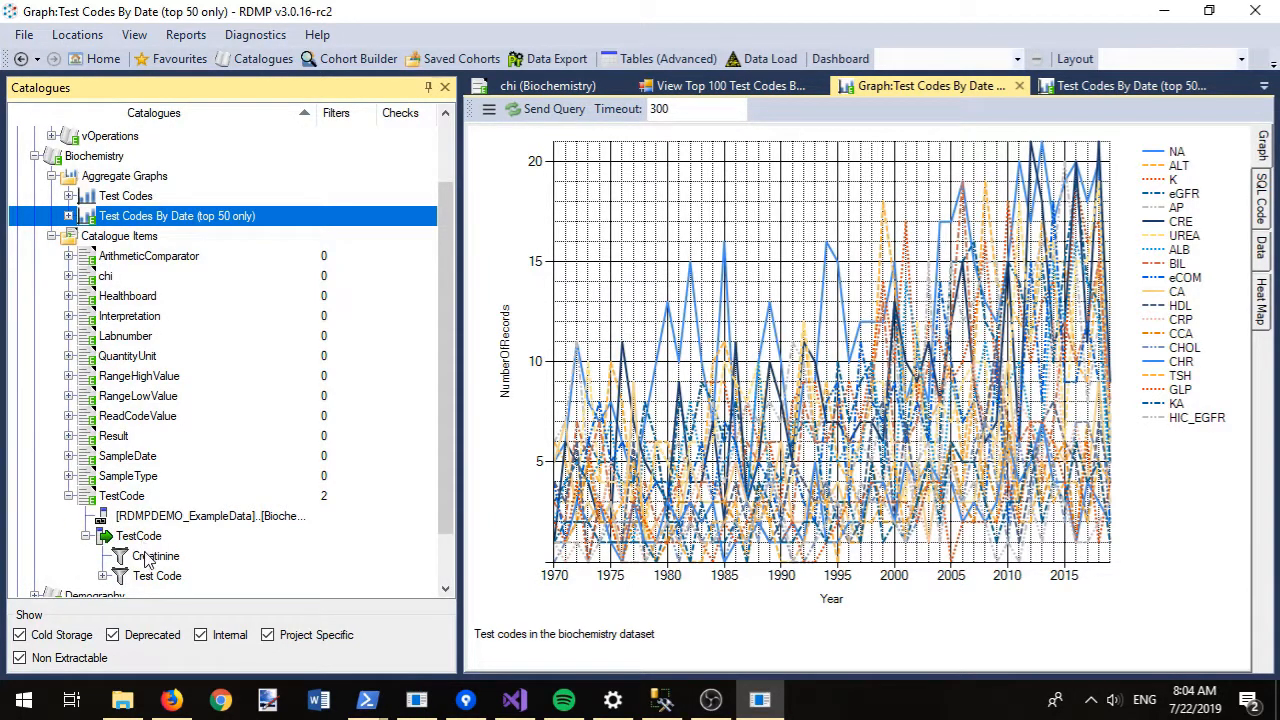
{"action": "left_click", "coordinate": [102, 576]}
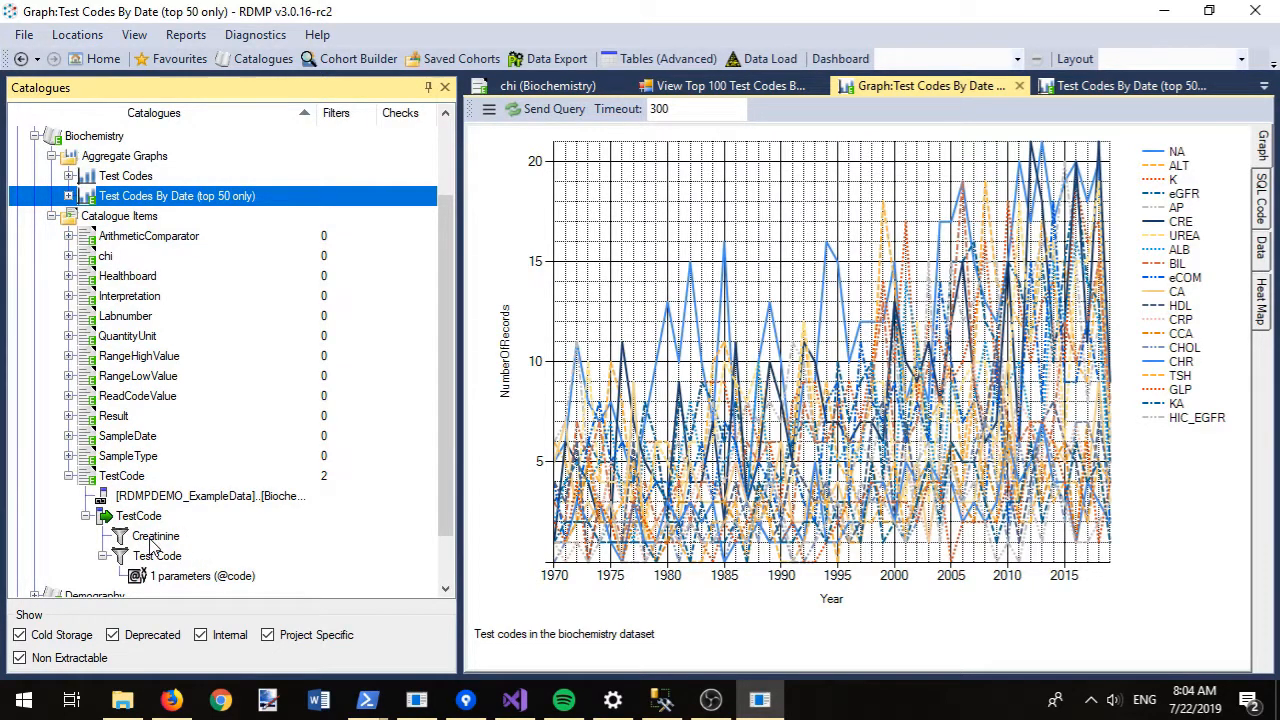
{"action": "right_click", "coordinate": [152, 540]}
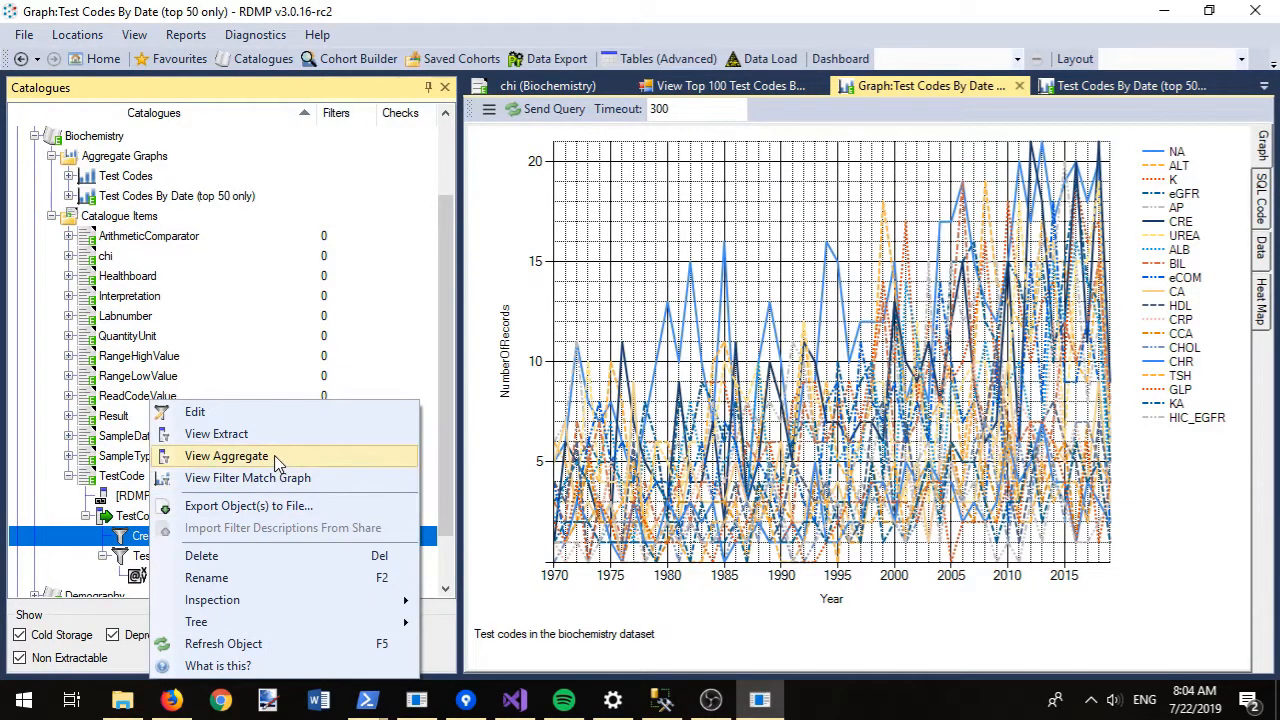
{"action": "left_click", "coordinate": [280, 478]}
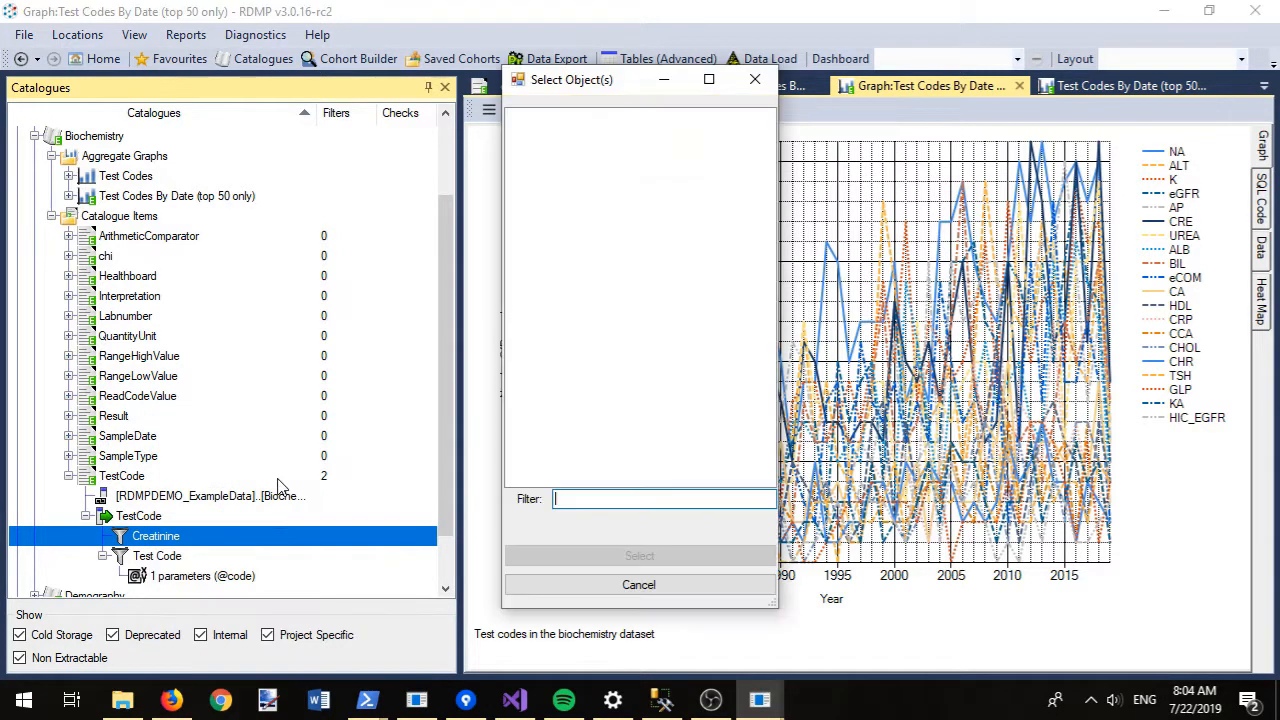
{"action": "double_click", "coordinate": [637, 168]}
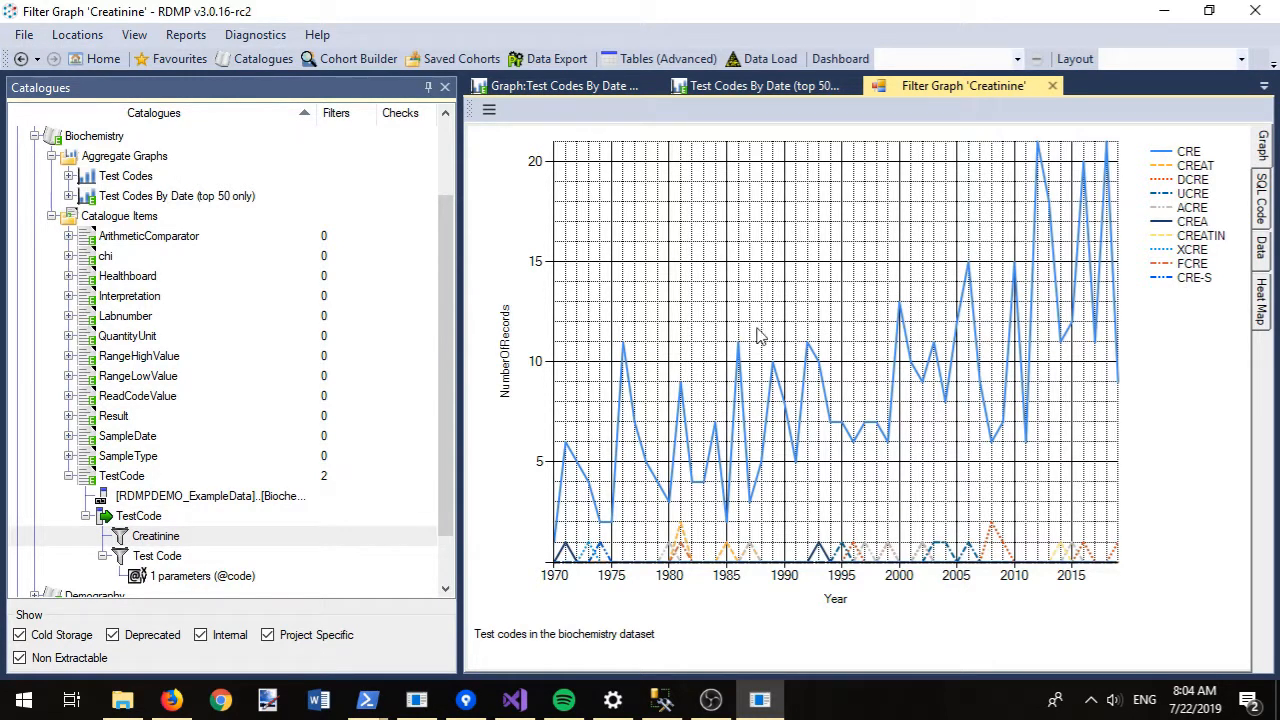
- Create a new TestCode filter named HBA1C, described as matching records for HBA1c test results
{"action": "right_click", "coordinate": [139, 522]}
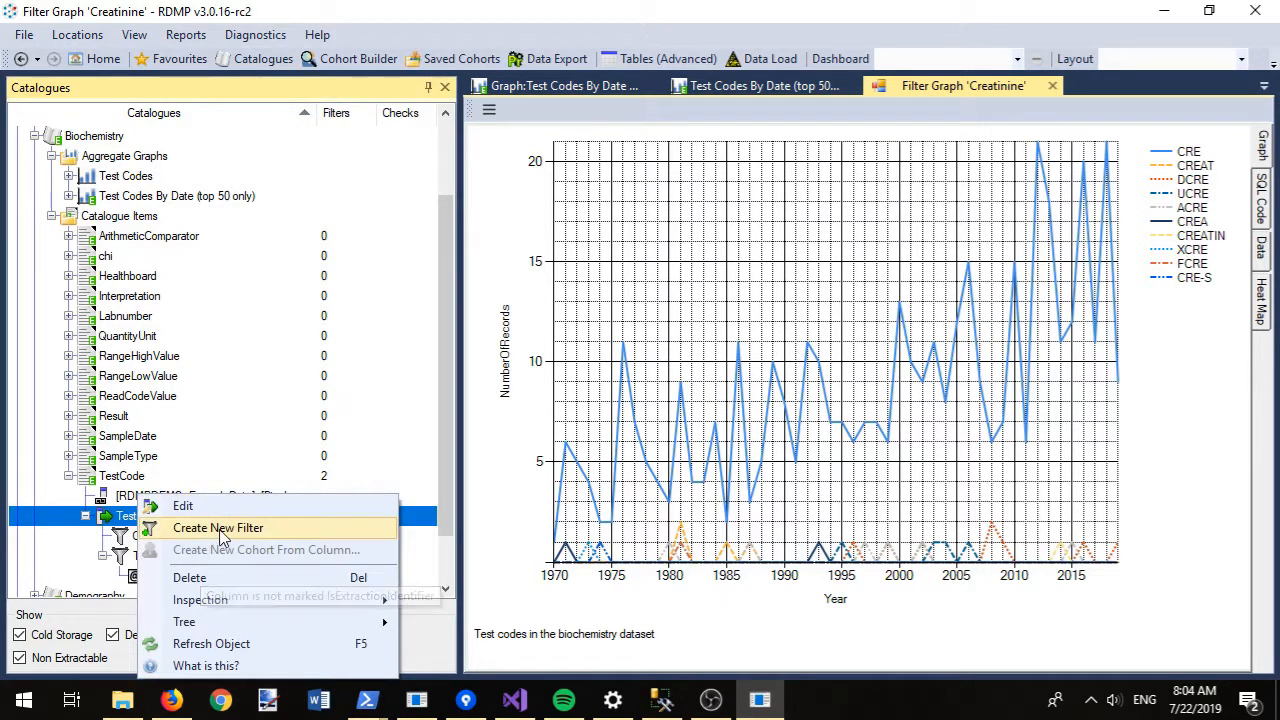
{"action": "left_click", "coordinate": [222, 528]}
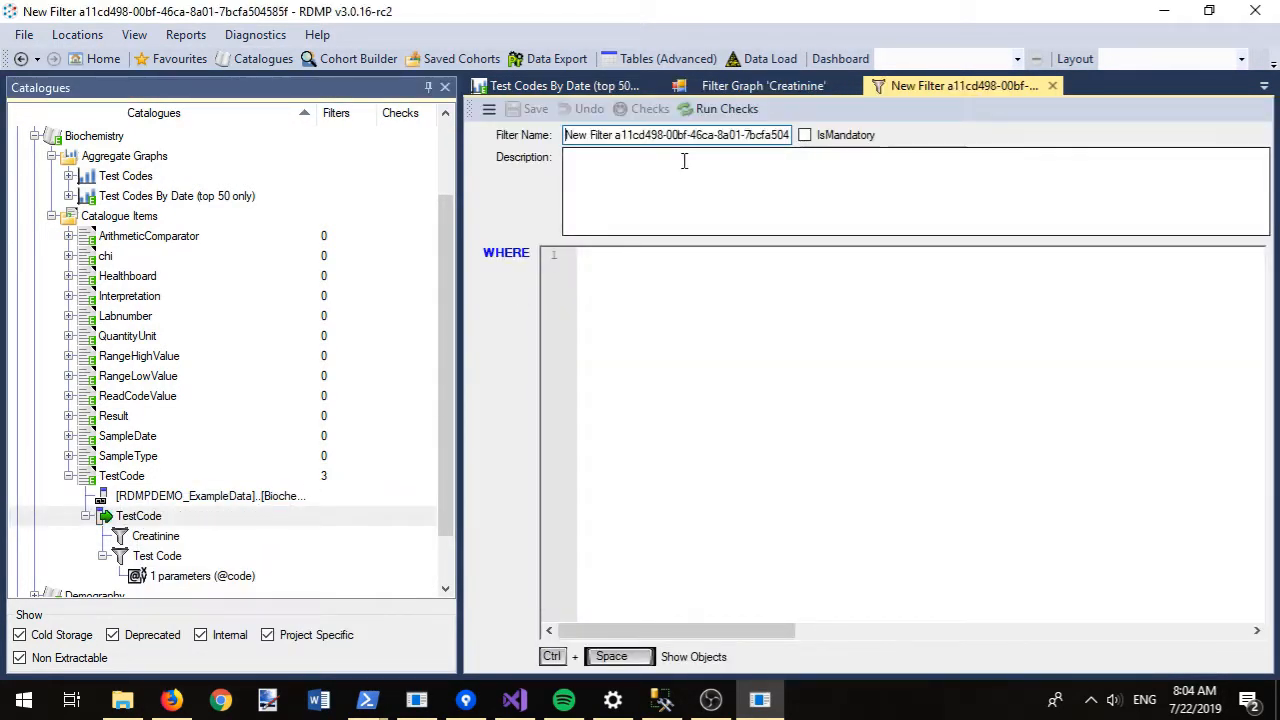
{"action": "key", "text": "ctrl+a"}
{"action": "type", "text": "HBA1C"}
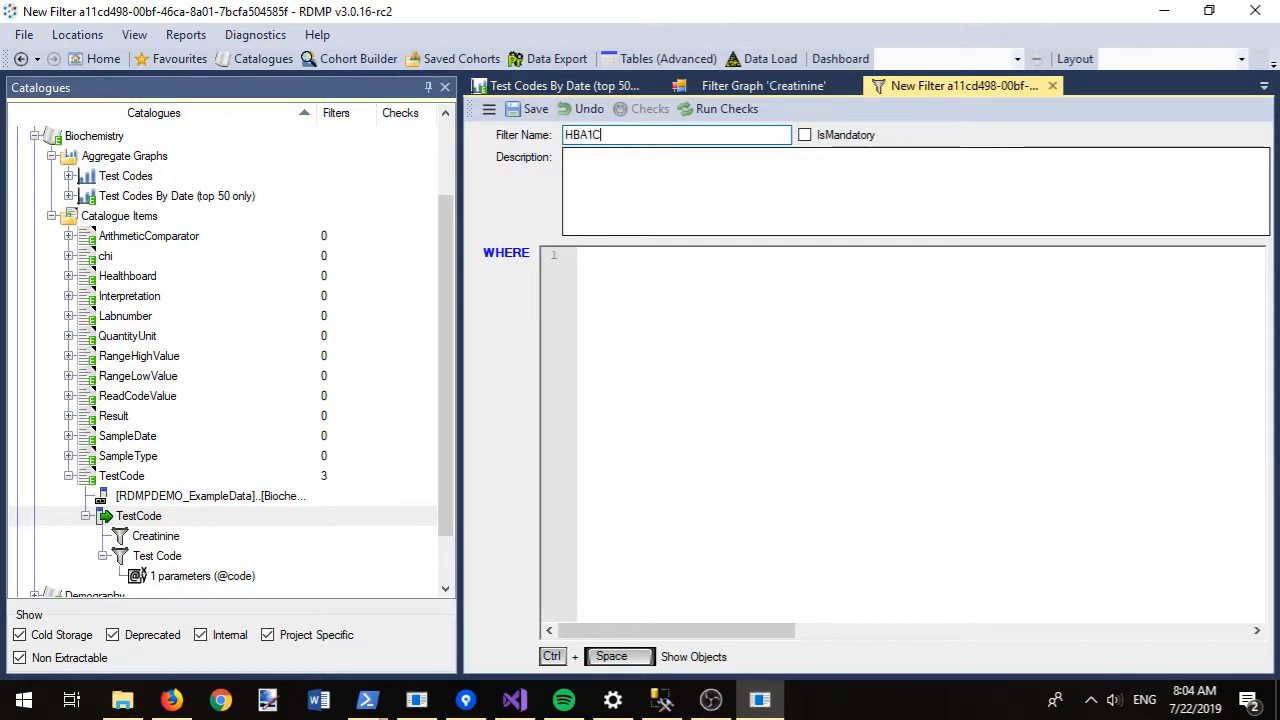
{"action": "type", "text": "Fi"}
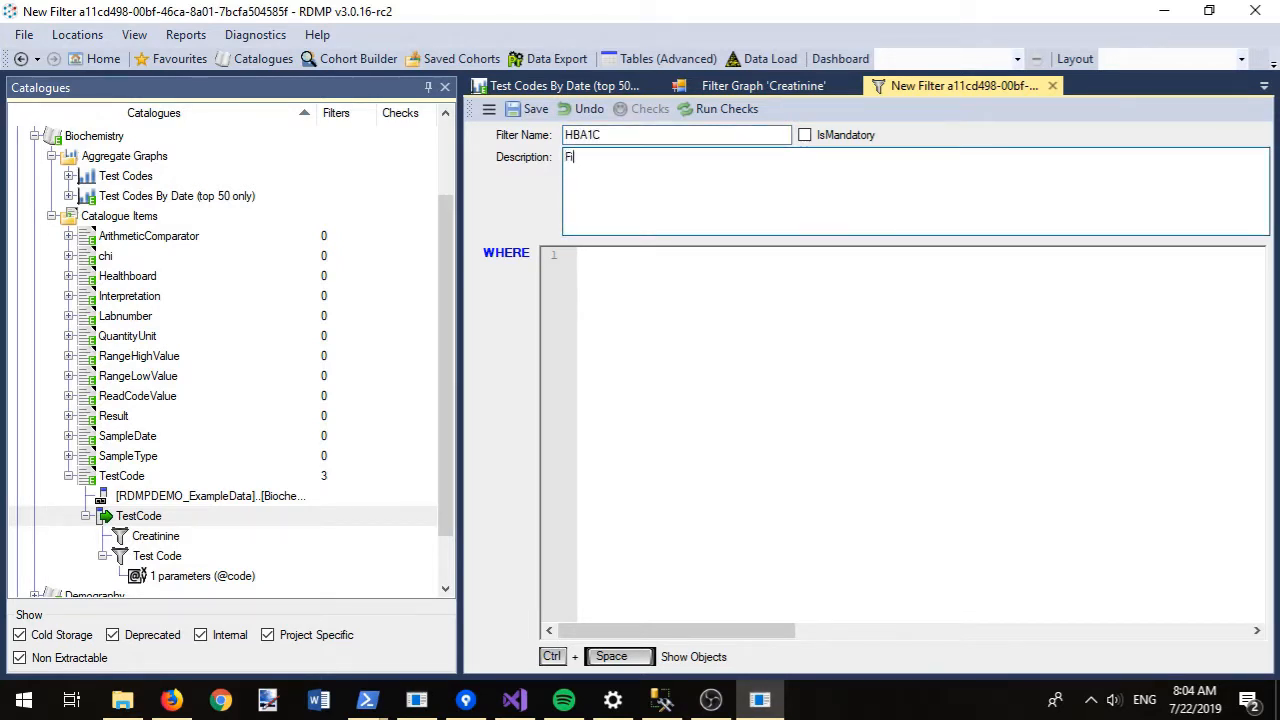
{"action": "type", "text": "lter that matches records for"}
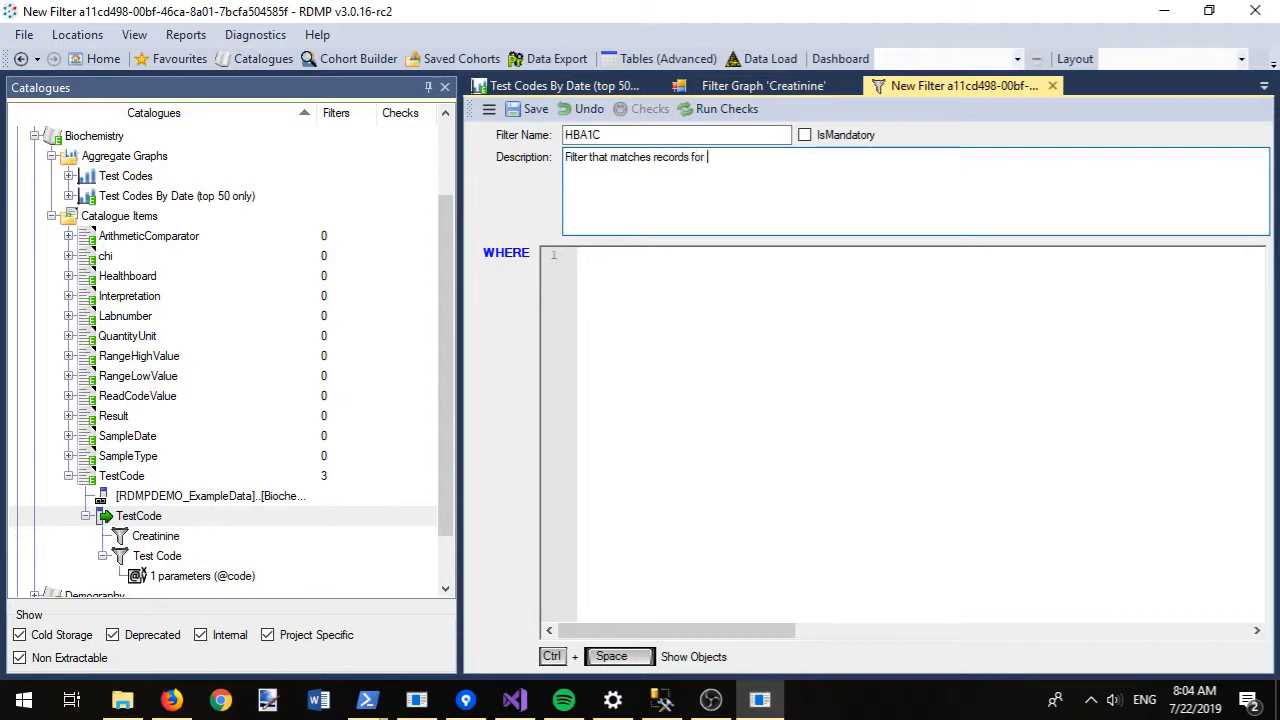
{"action": "type", "text": " HBA1"}
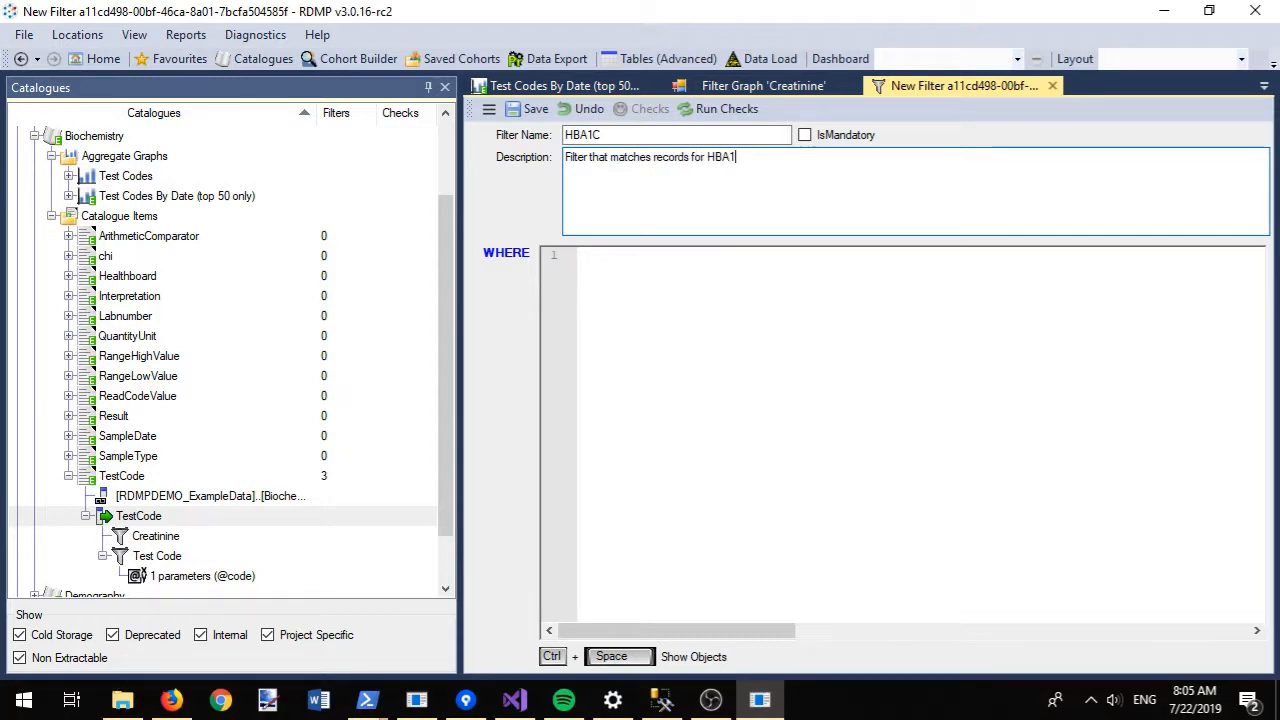
{"action": "type", "text": "c test results only"}
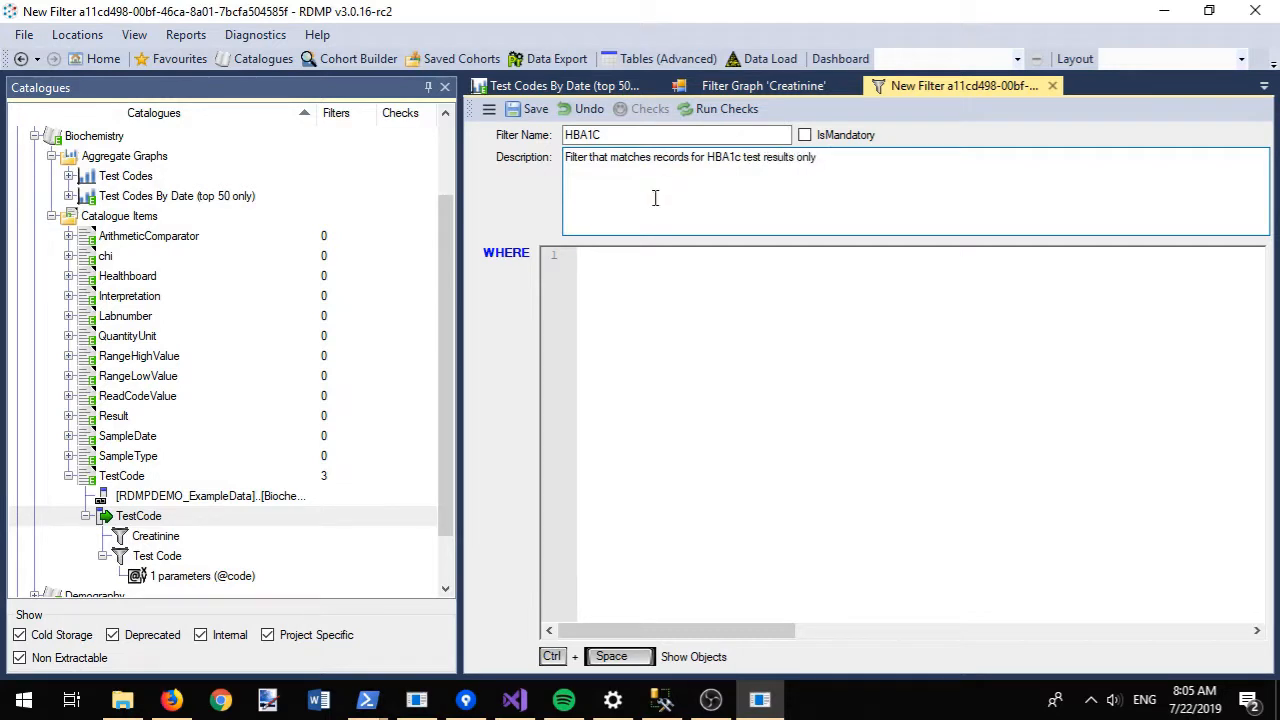
- Set the filter's WHERE condition to TestCode like '%HBA%' and save it
{"action": "left_click", "coordinate": [668, 305]}
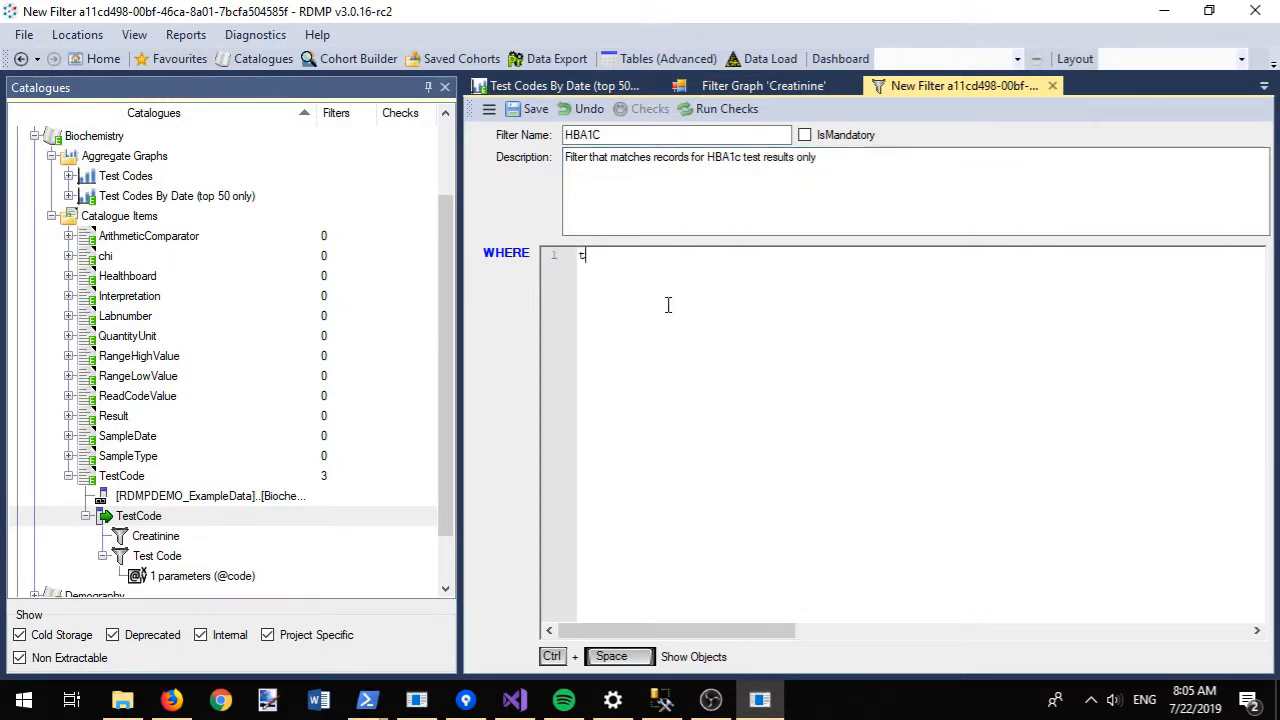
{"action": "type", "text": "test"}
{"action": "key", "text": "Return"}
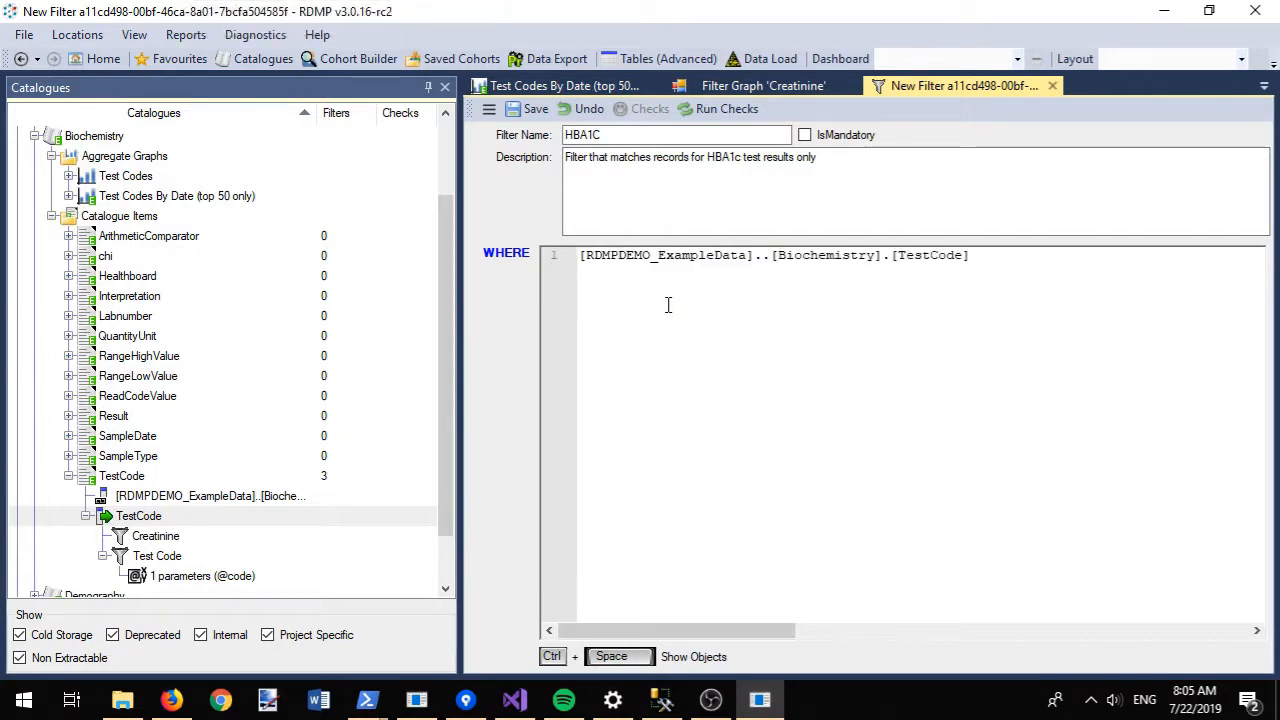
{"action": "type", "text": "like '%HBA%"}
{"action": "left_click", "coordinate": [668, 305]}
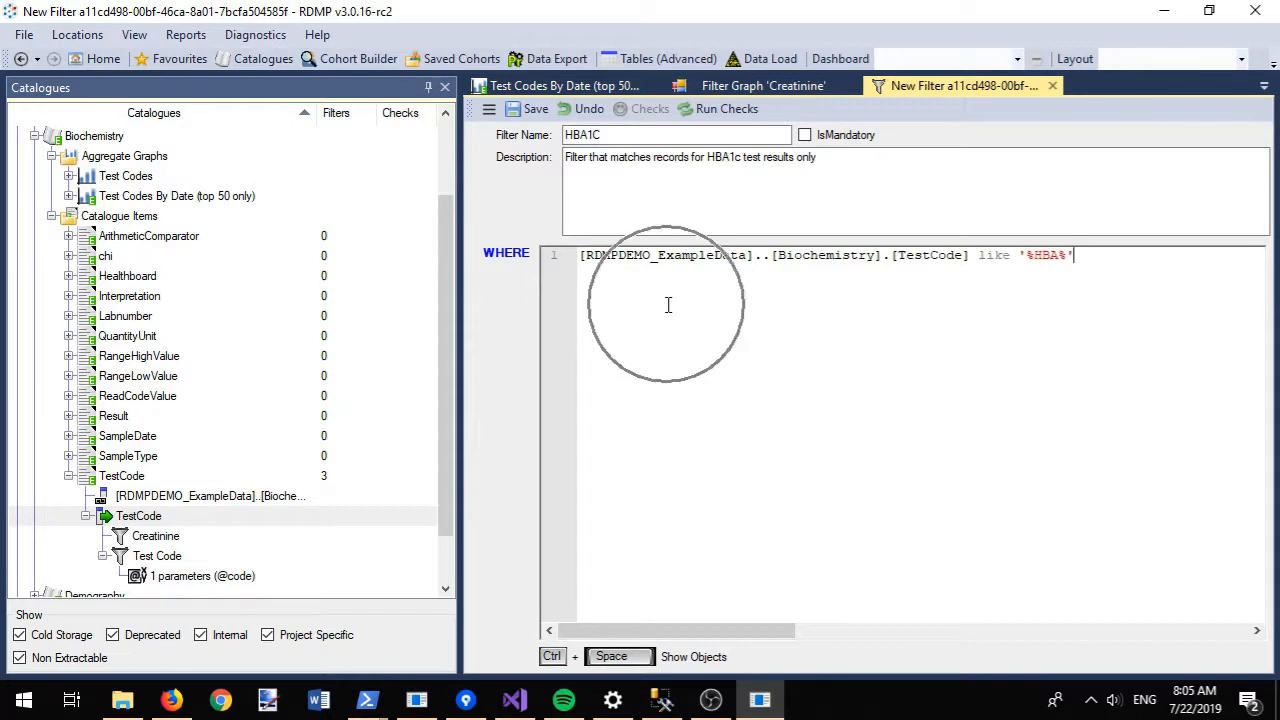
{"action": "left_click", "coordinate": [527, 109]}
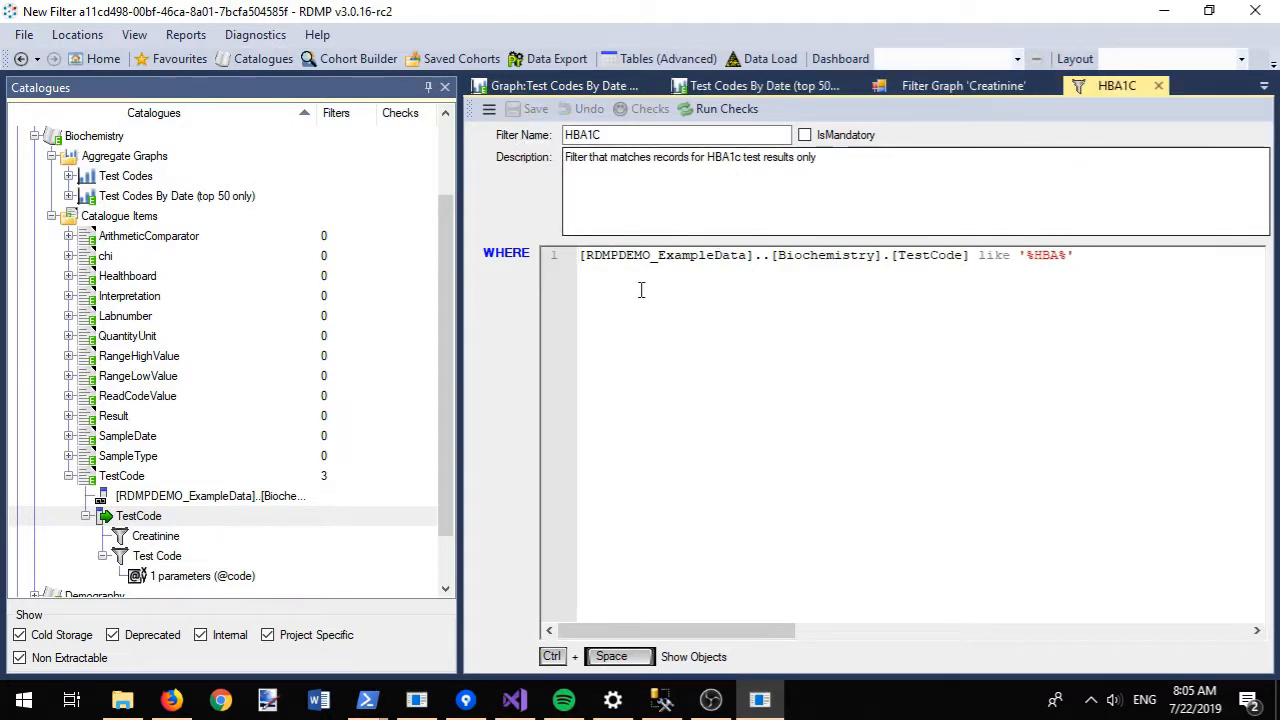
- Graph the HBA1C filter's matches on Test Codes By Date, then collapse the Biochemistry catalogue
{"action": "left_click", "coordinate": [489, 110]}
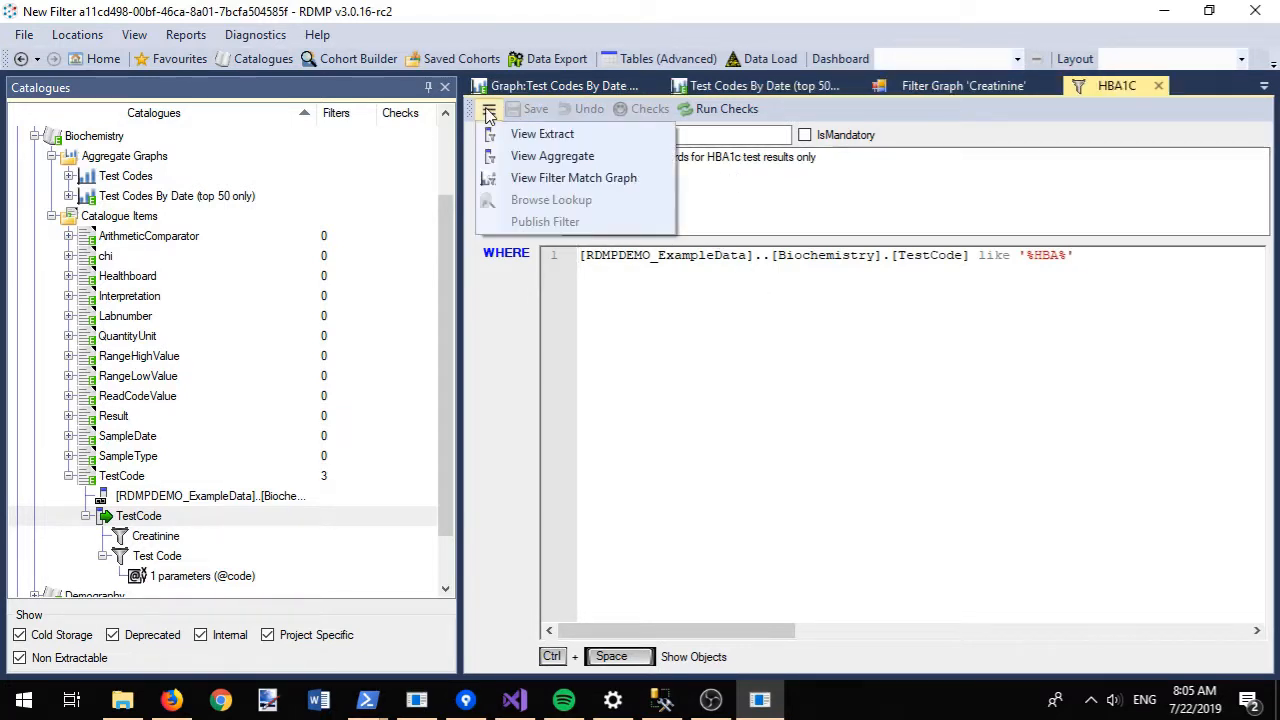
{"action": "left_click", "coordinate": [527, 178]}
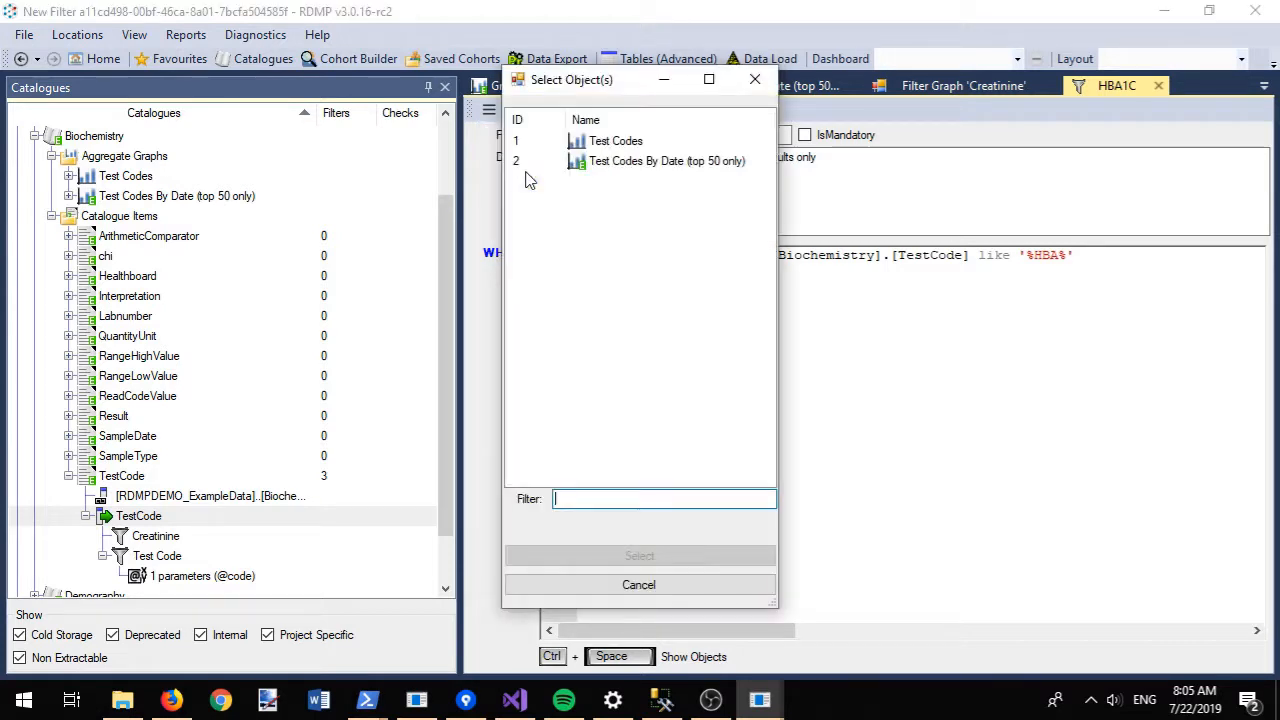
{"action": "double_click", "coordinate": [627, 168]}
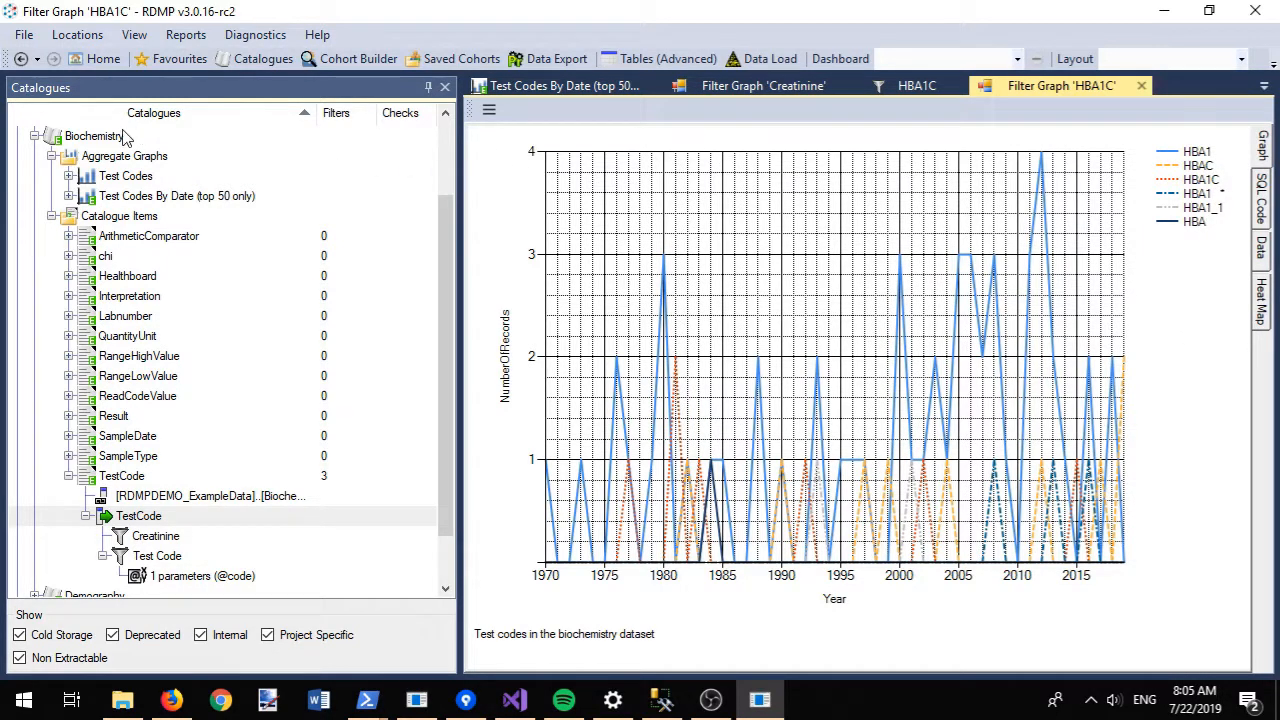
{"action": "left_click", "coordinate": [35, 137]}
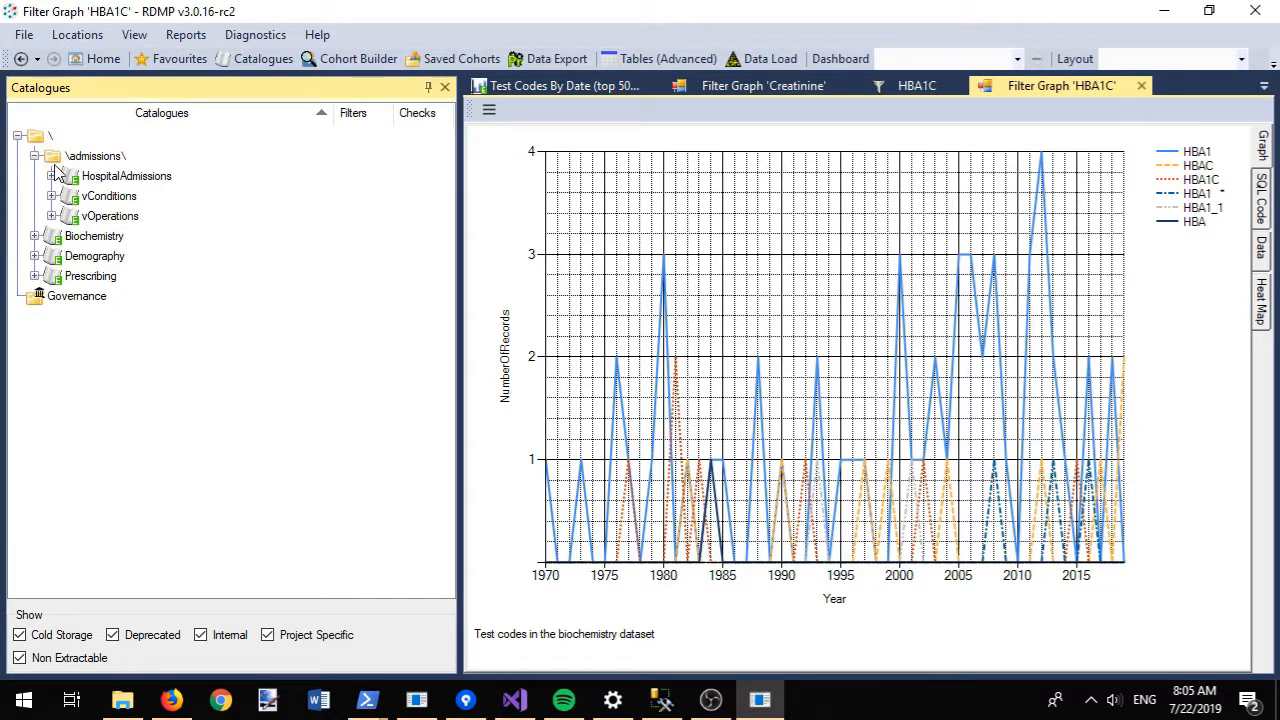
- Add a new aggregate graph to HospitalAdmissions and rename it, starting with 'Uniq'
{"action": "left_click", "coordinate": [51, 176]}
{"action": "right_click", "coordinate": [106, 176]}
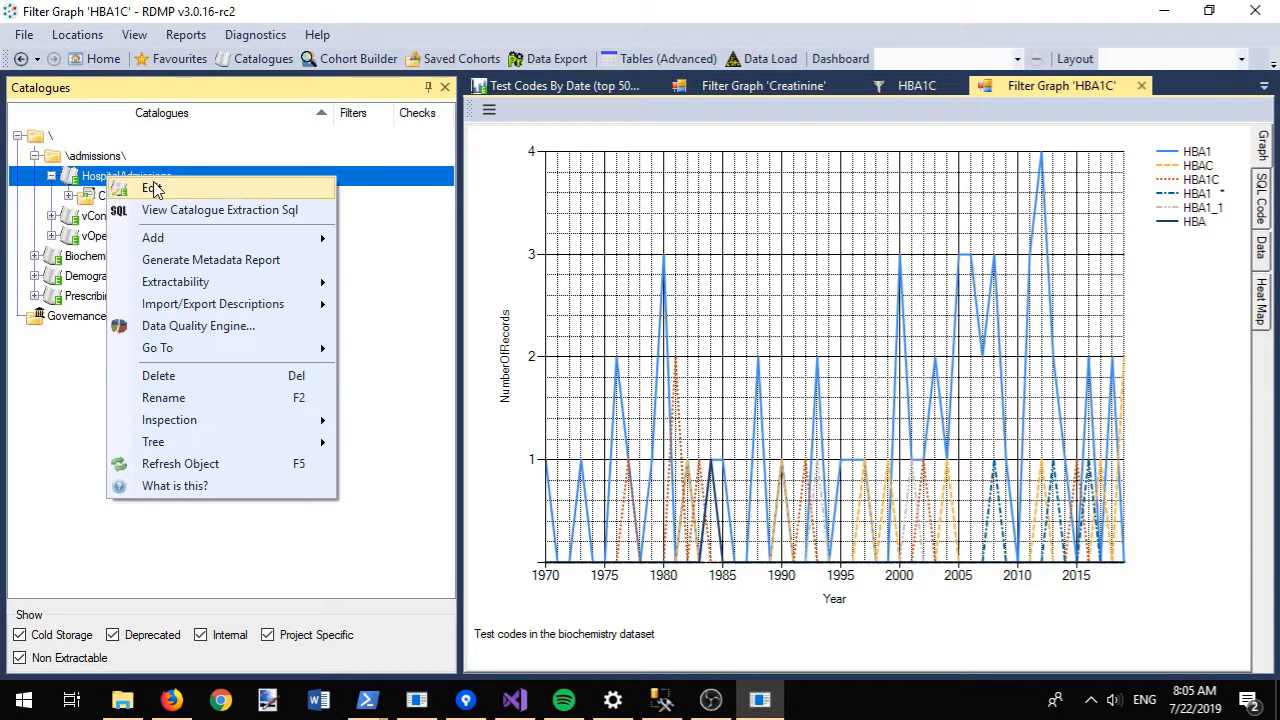
{"action": "mouse_move", "coordinate": [217, 238]}
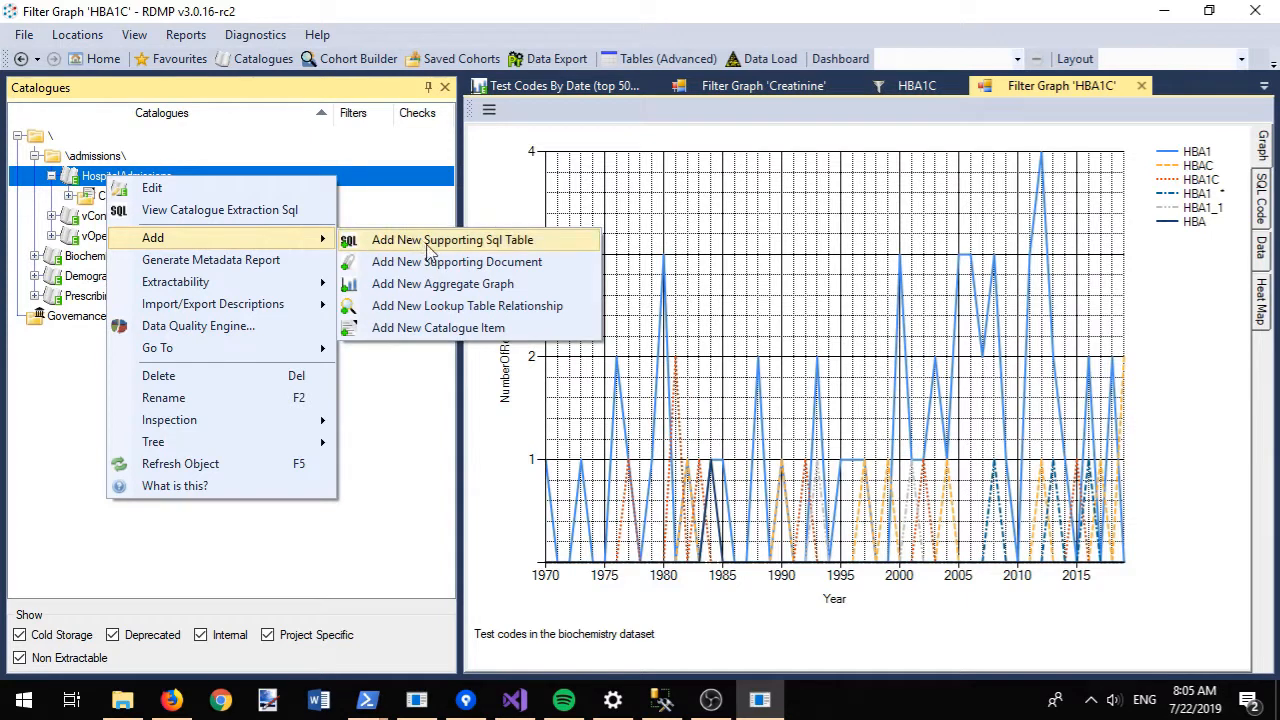
{"action": "left_click", "coordinate": [443, 286]}
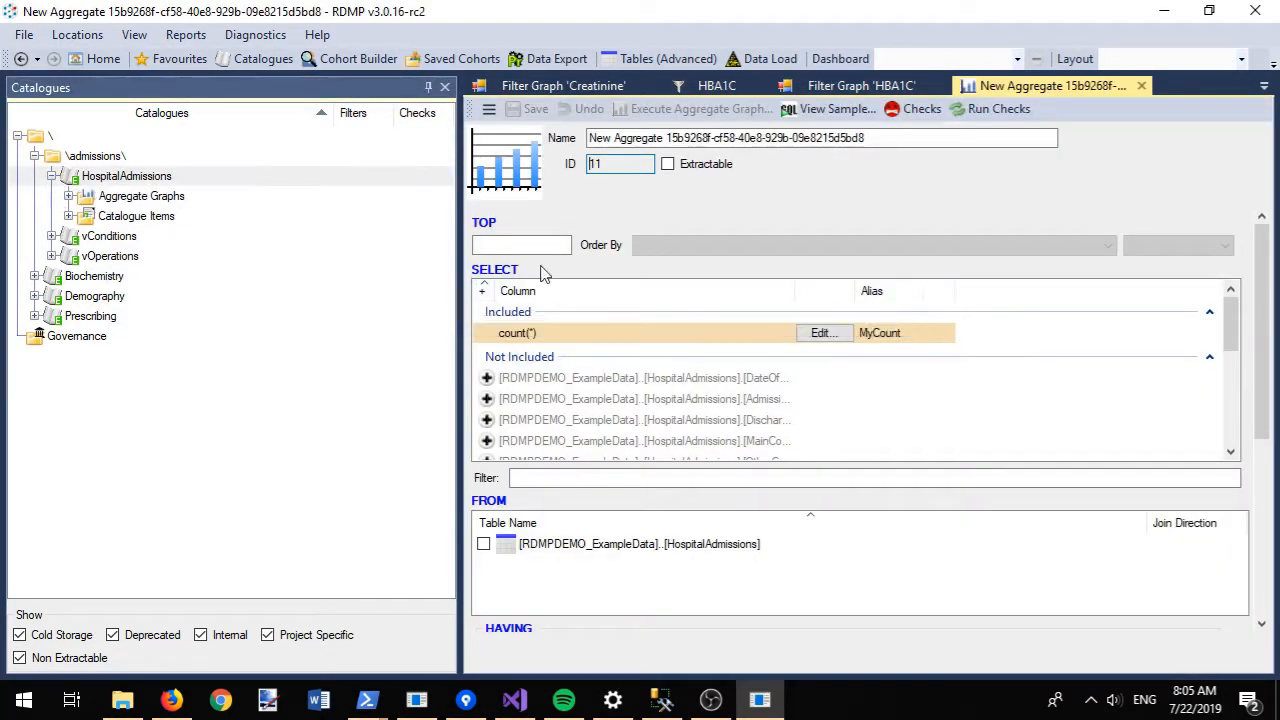
{"action": "left_click_drag", "start_coordinate": [866, 138], "coordinate": [570, 165]}
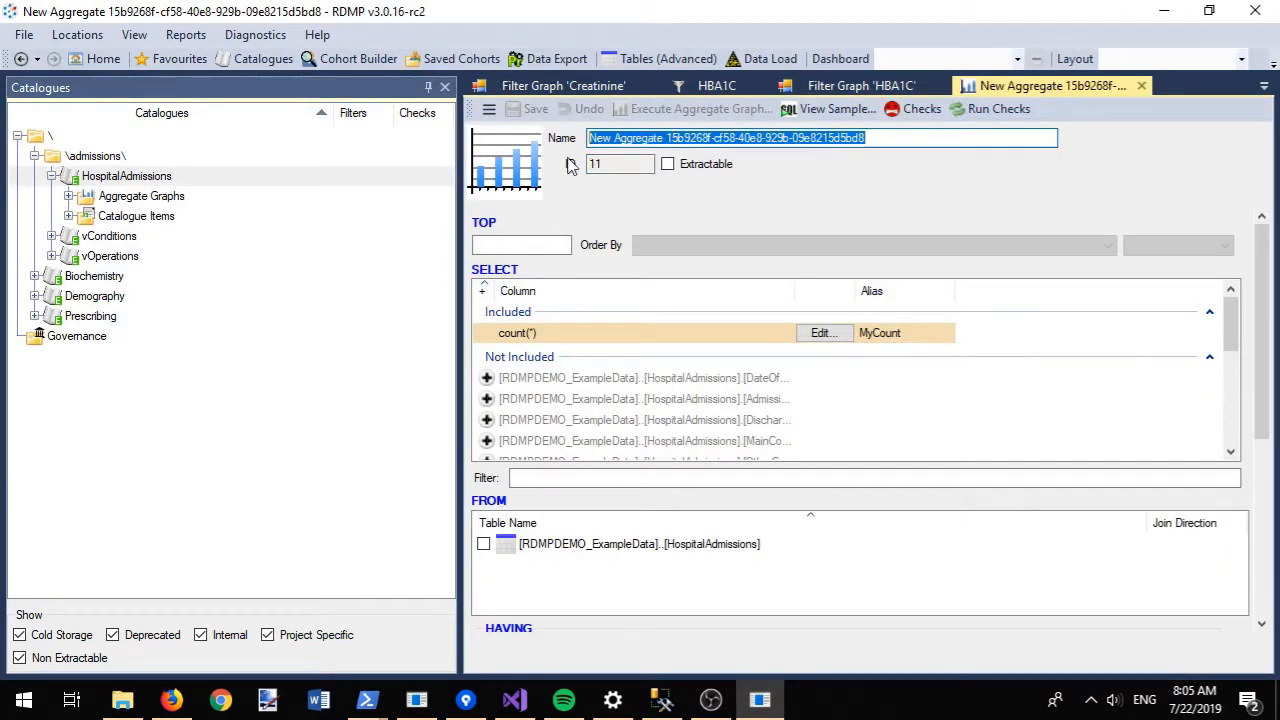
{"action": "type", "text": "Unique patients by year"}
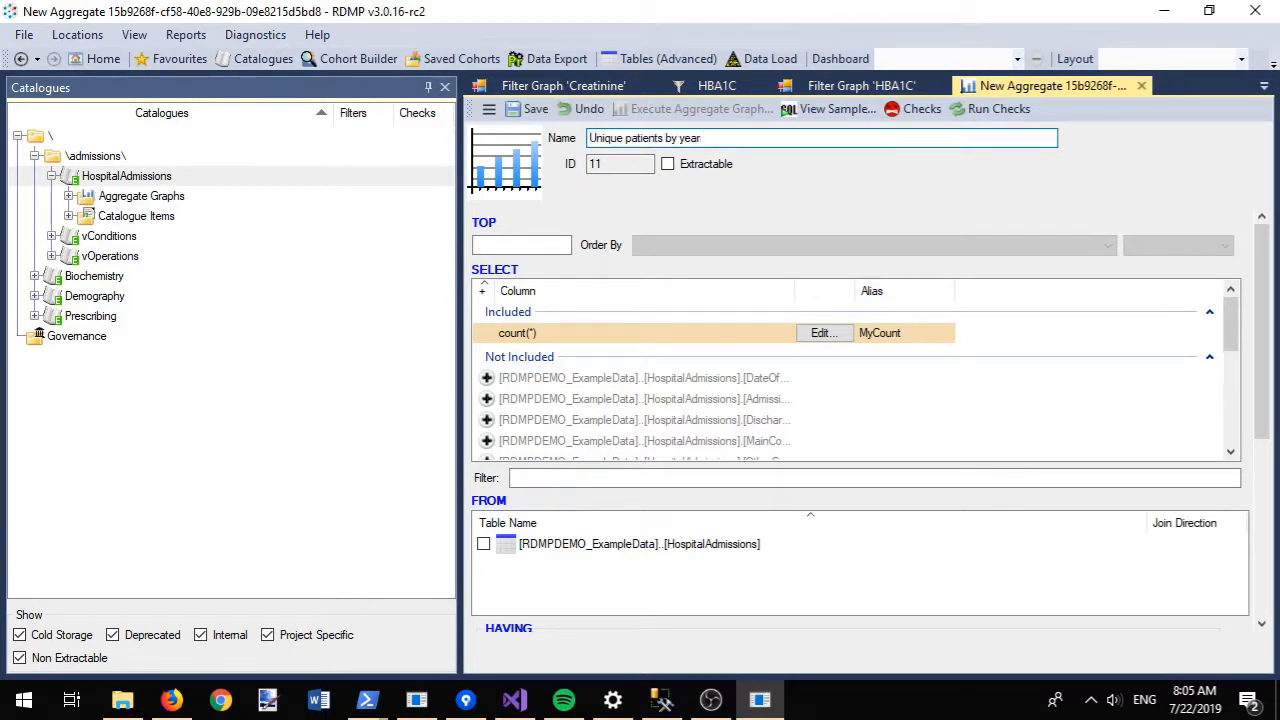
- Include AdmissionDate as the aggregate's column in place of DateOfBirth
{"action": "left_click", "coordinate": [487, 379]}
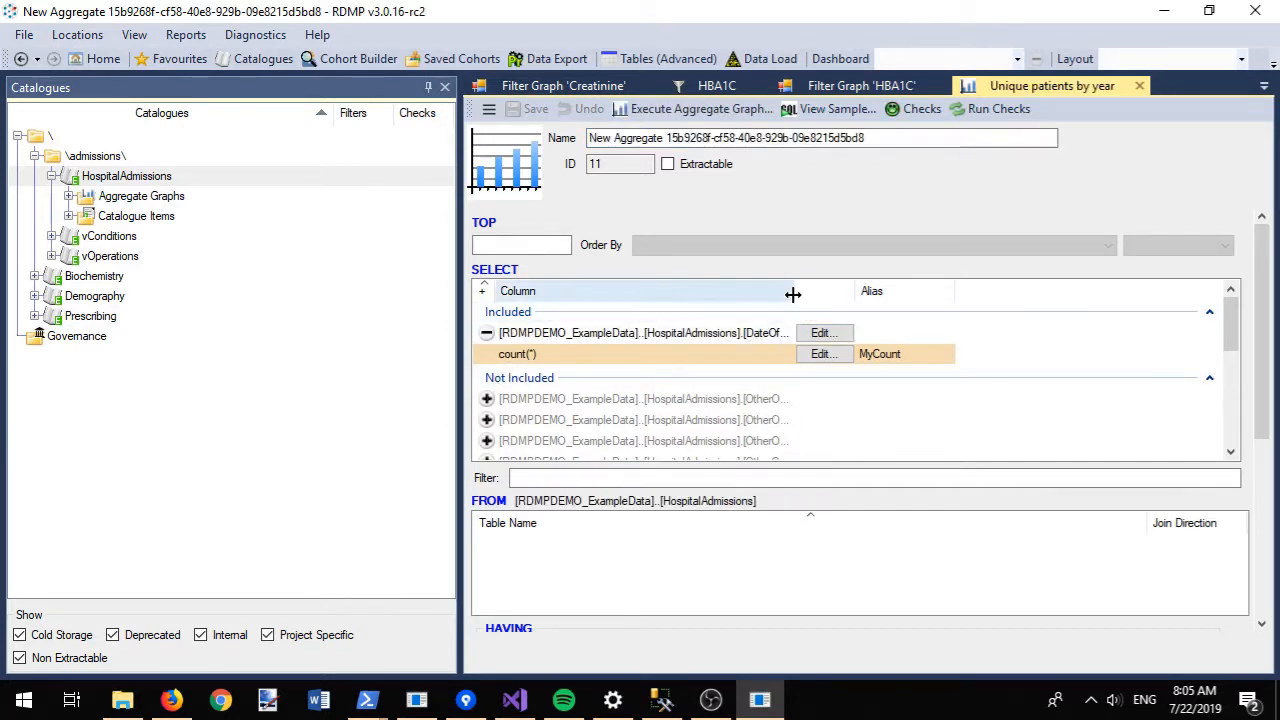
{"action": "left_click_drag", "start_coordinate": [792, 291], "coordinate": [868, 279]}
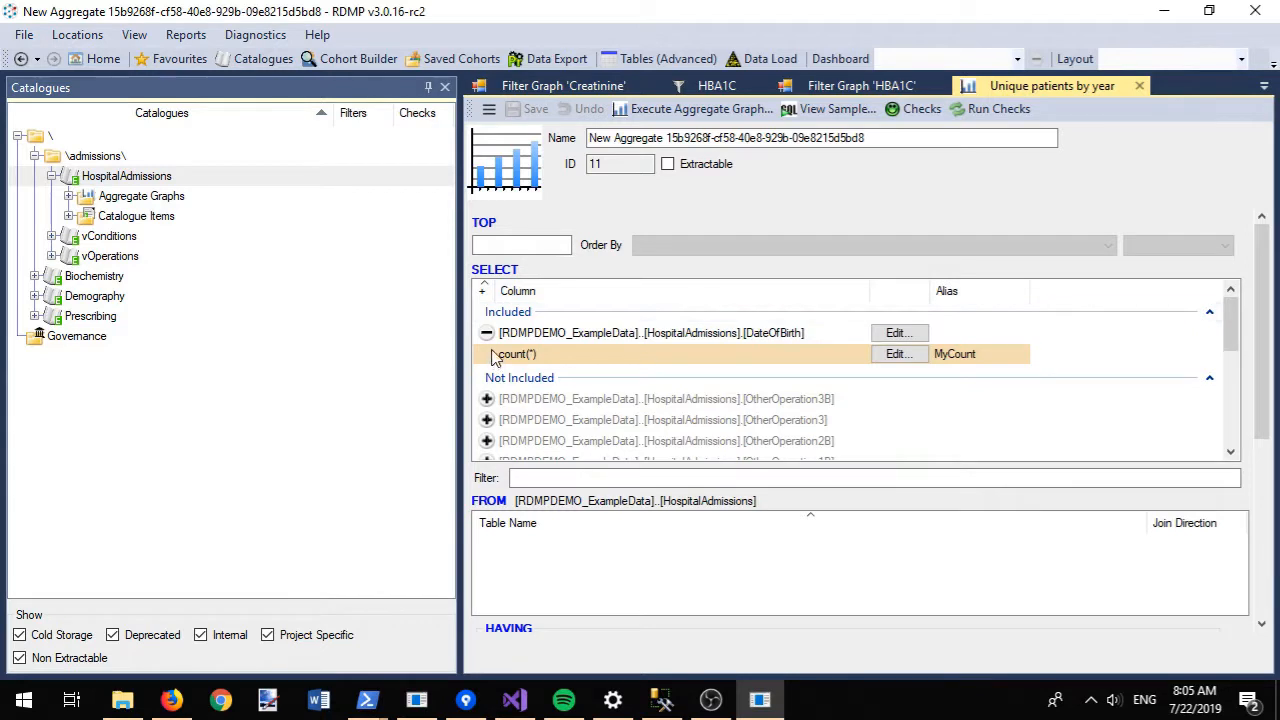
{"action": "left_click", "coordinate": [574, 477]}
{"action": "type", "text": "admission"}
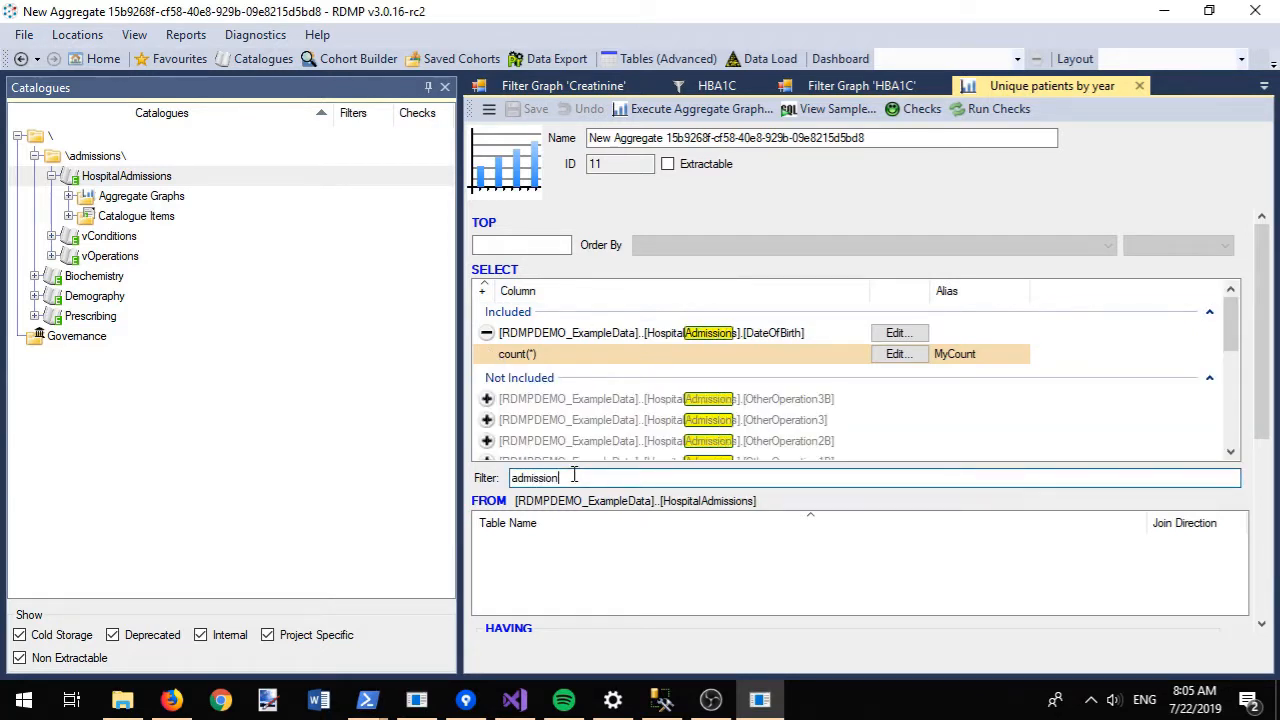
{"action": "type", "text": "d"}
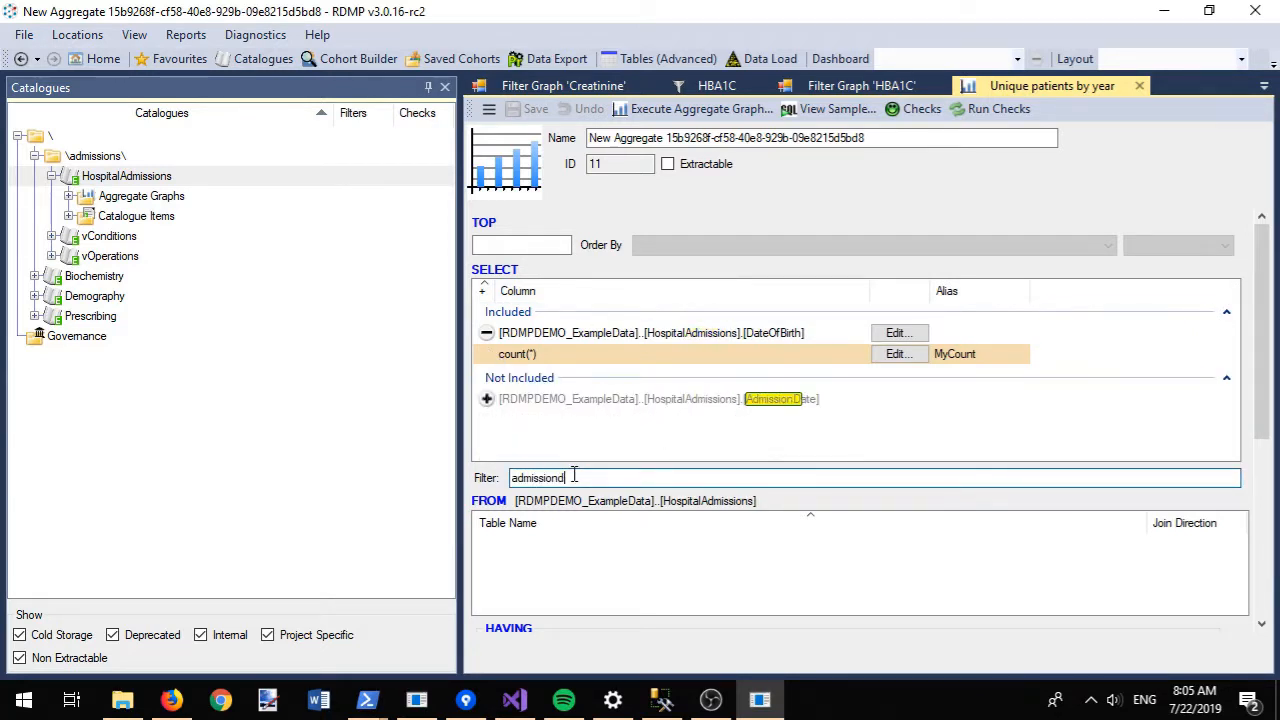
{"action": "left_click", "coordinate": [487, 400]}
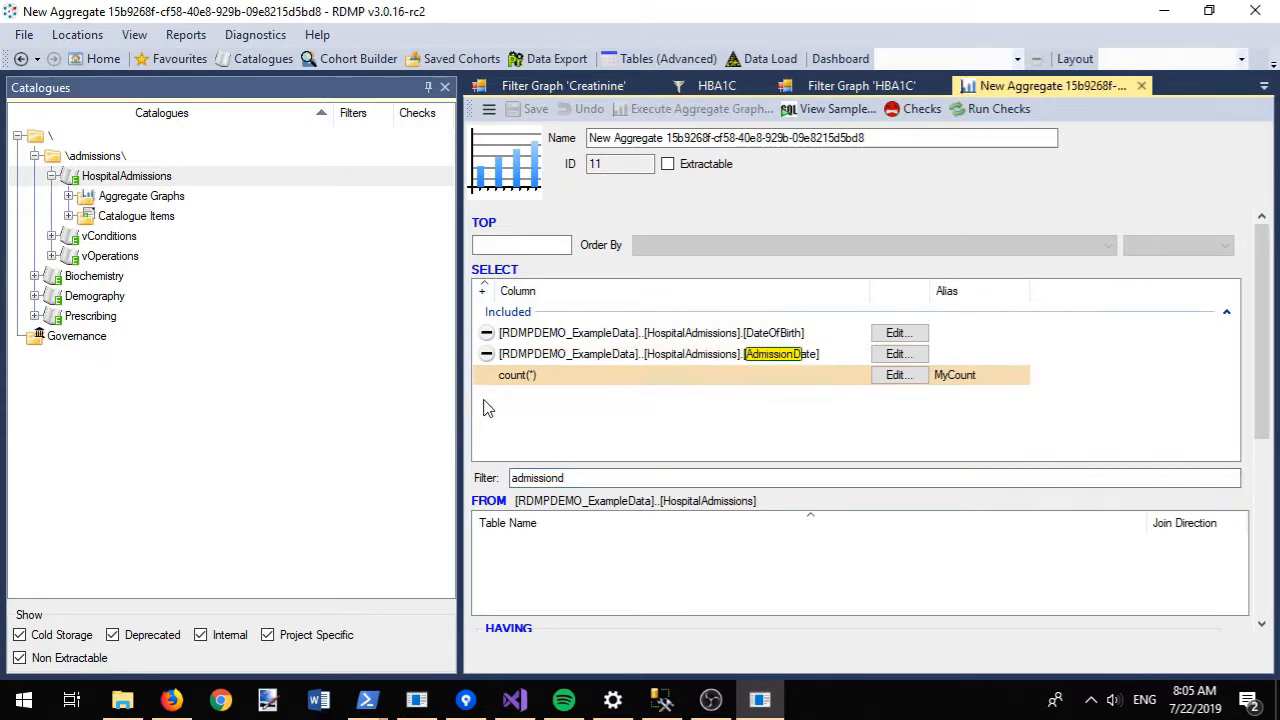
{"action": "left_click", "coordinate": [487, 333]}
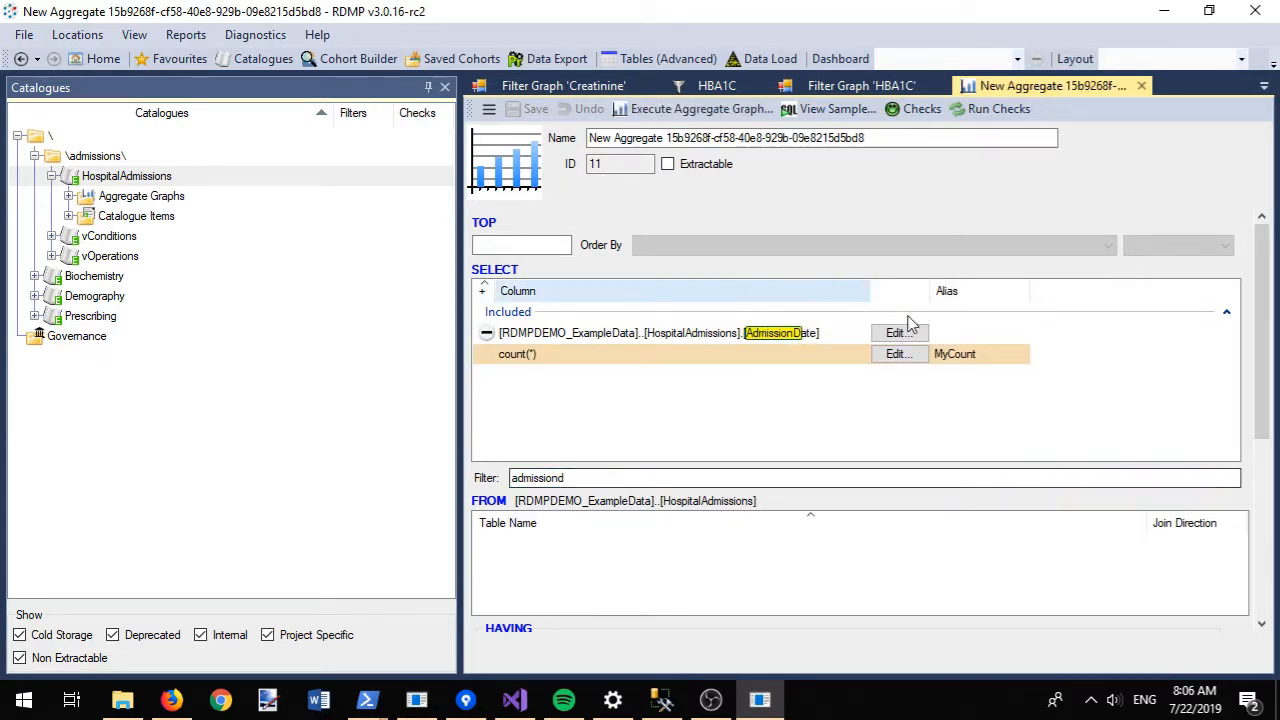
- Change the aggregate's count(*) expression to count(distinct chi) and confirm it
{"action": "left_click", "coordinate": [900, 355]}
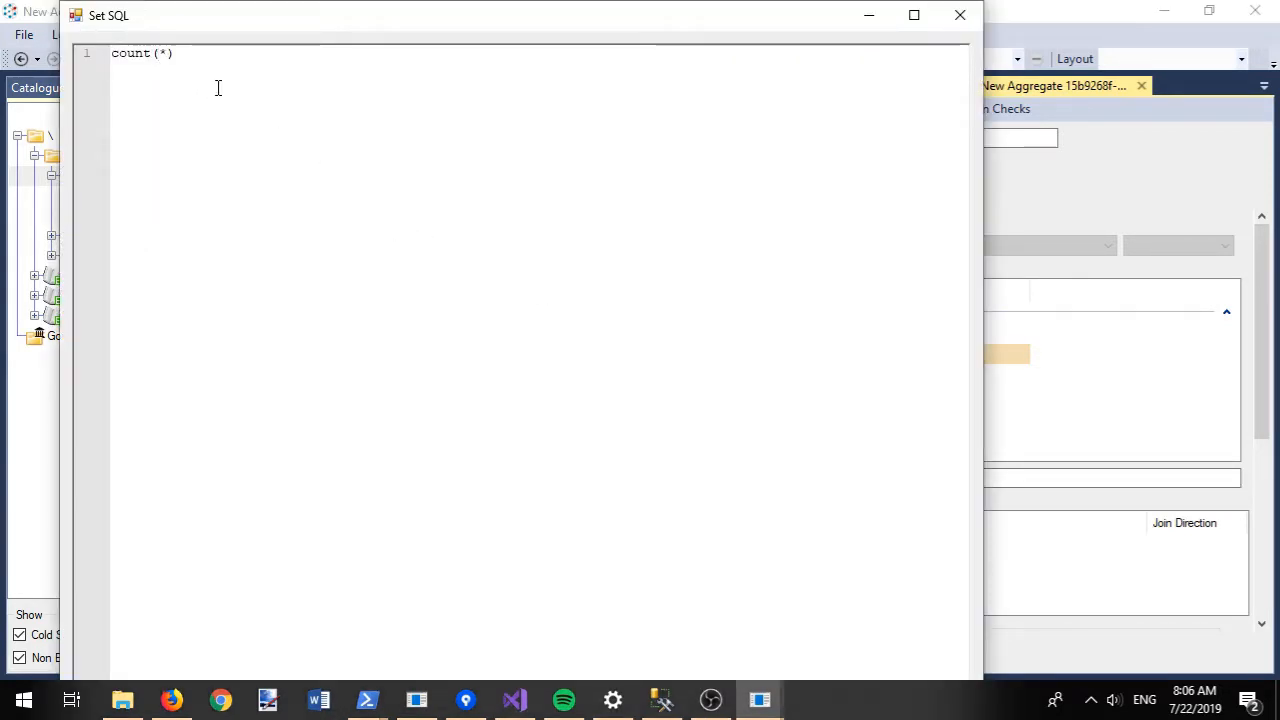
{"action": "type", "text": "distinct chi"}
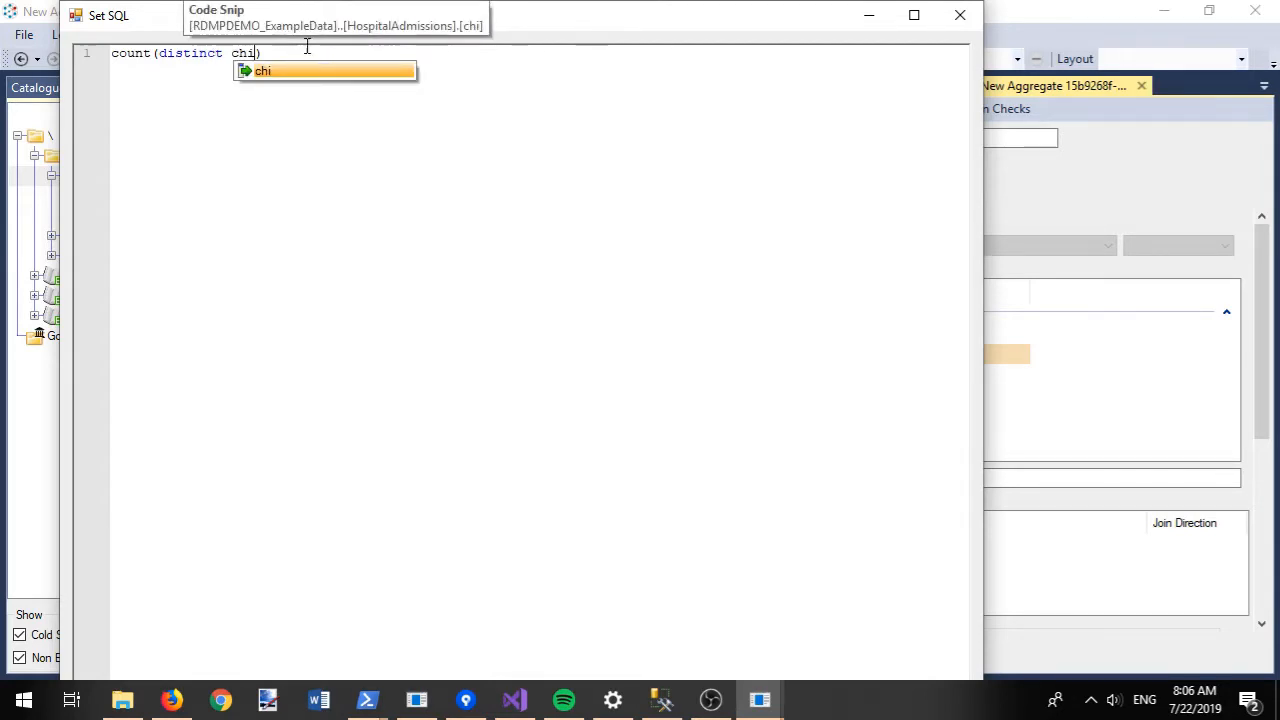
{"action": "double_click", "coordinate": [292, 72]}
{"action": "double_click", "coordinate": [613, 17]}
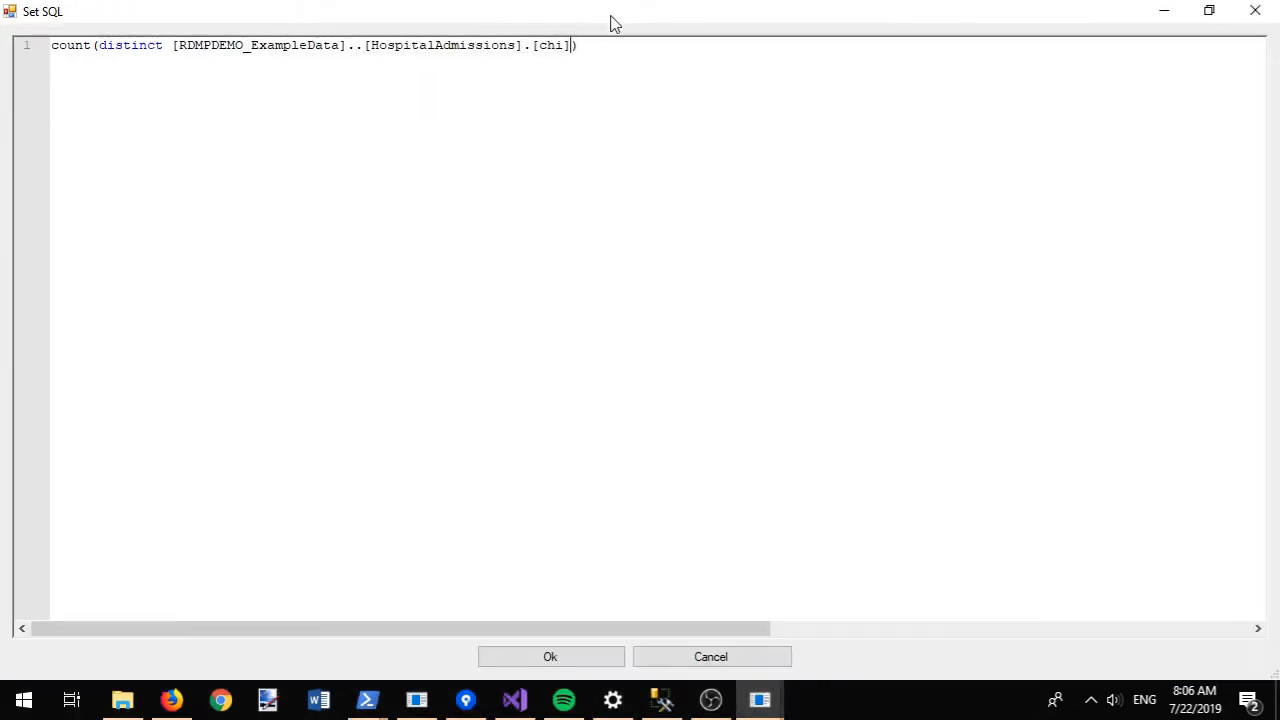
{"action": "left_click", "coordinate": [545, 664]}
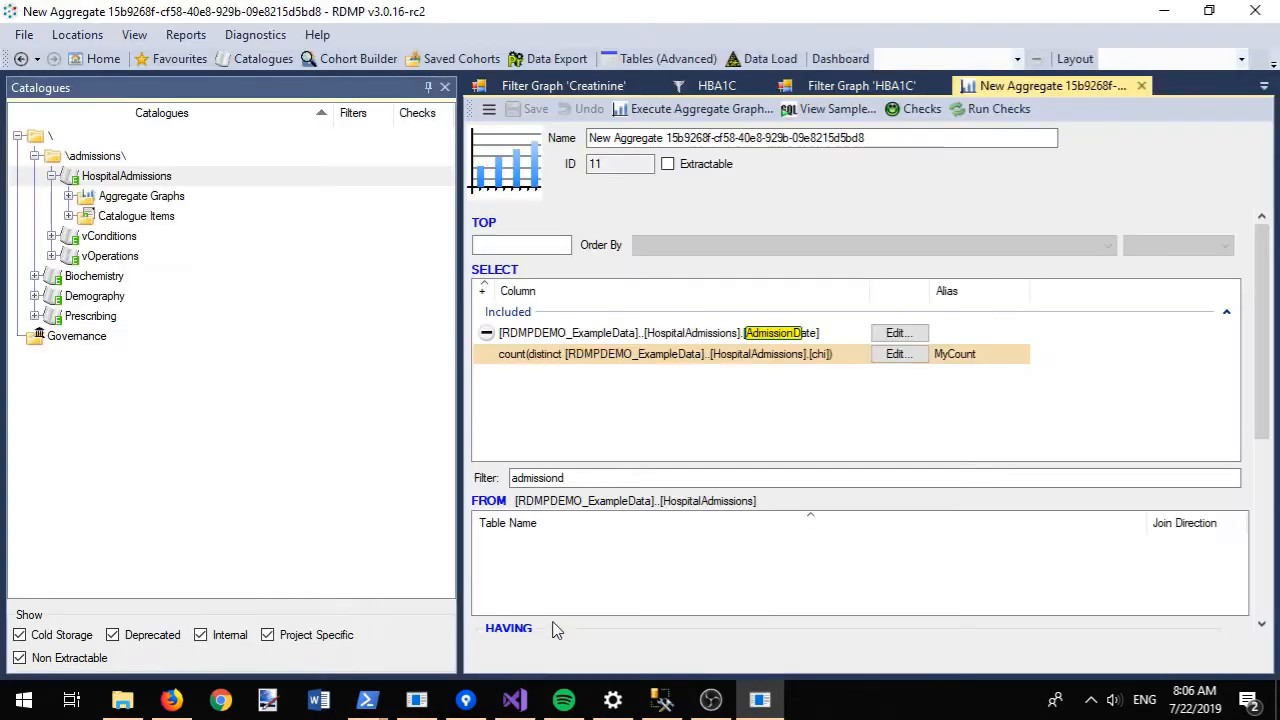
{"action": "left_click_drag", "start_coordinate": [1262, 262], "coordinate": [1262, 445]}
- Set the graph axis to AdmissionDate with a Year increment and execute the aggregate graph
{"action": "left_click", "coordinate": [1023, 410]}
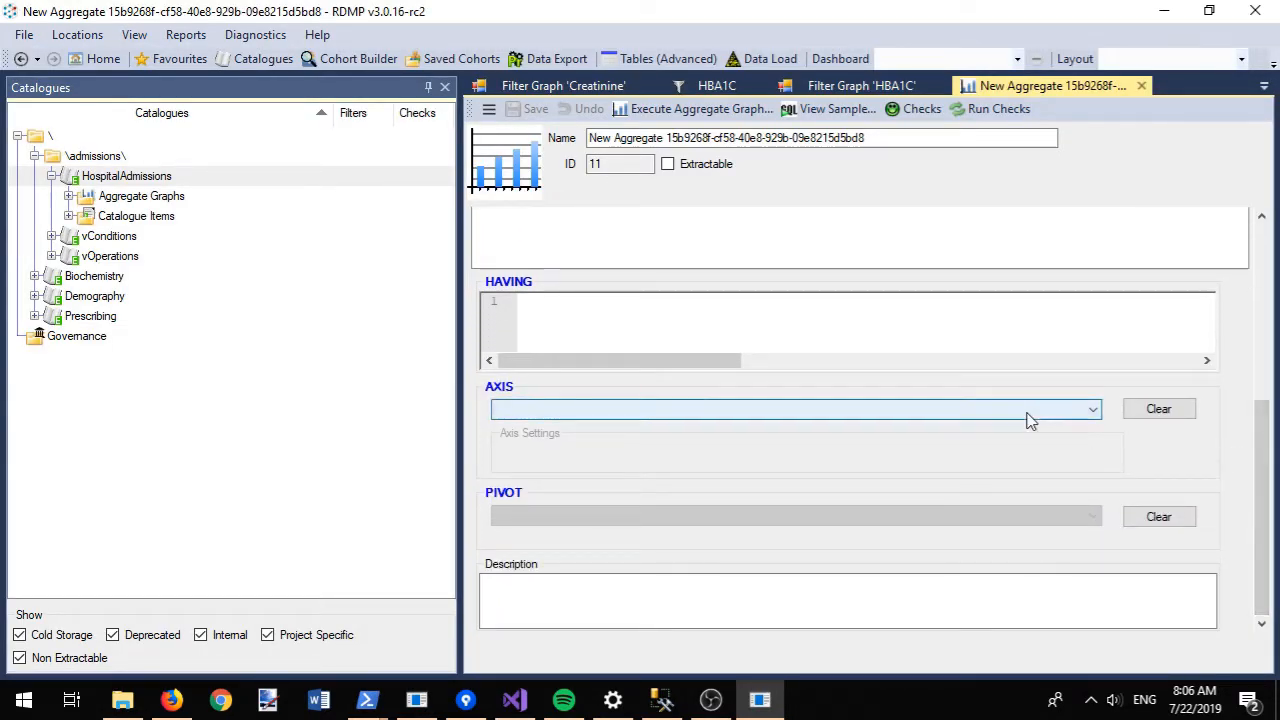
{"action": "left_click", "coordinate": [906, 429]}
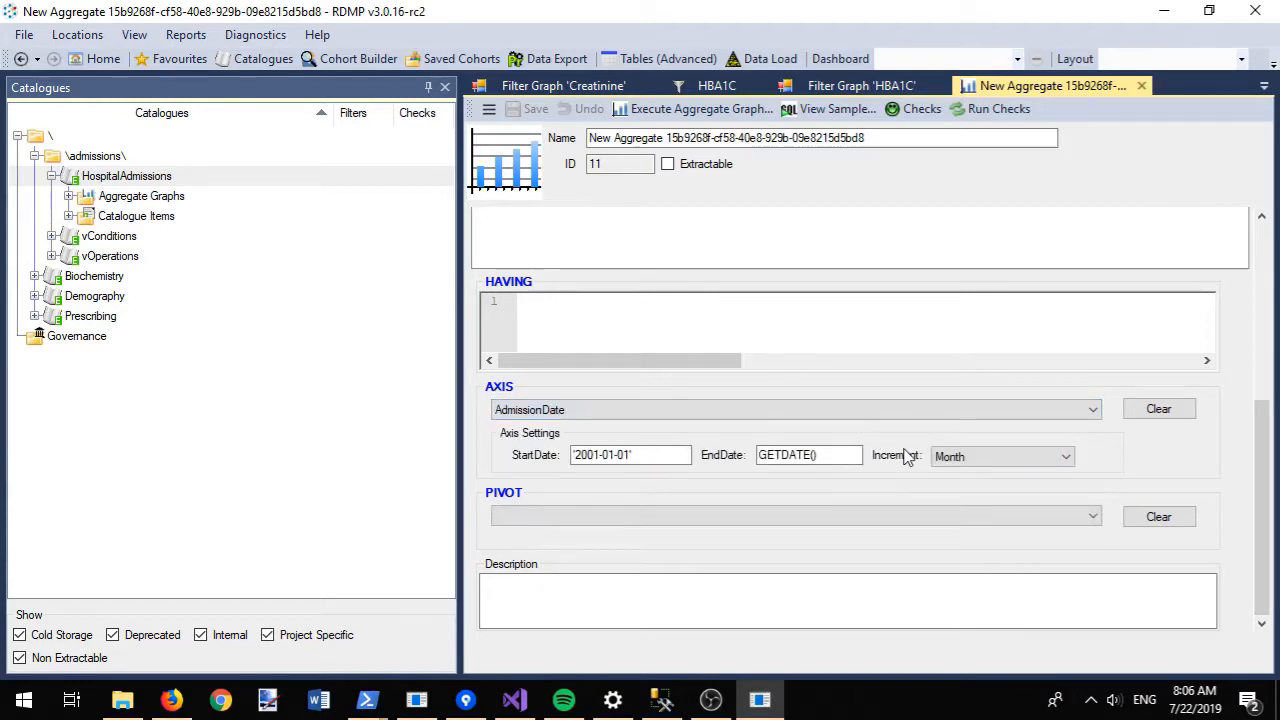
{"action": "left_click", "coordinate": [968, 462]}
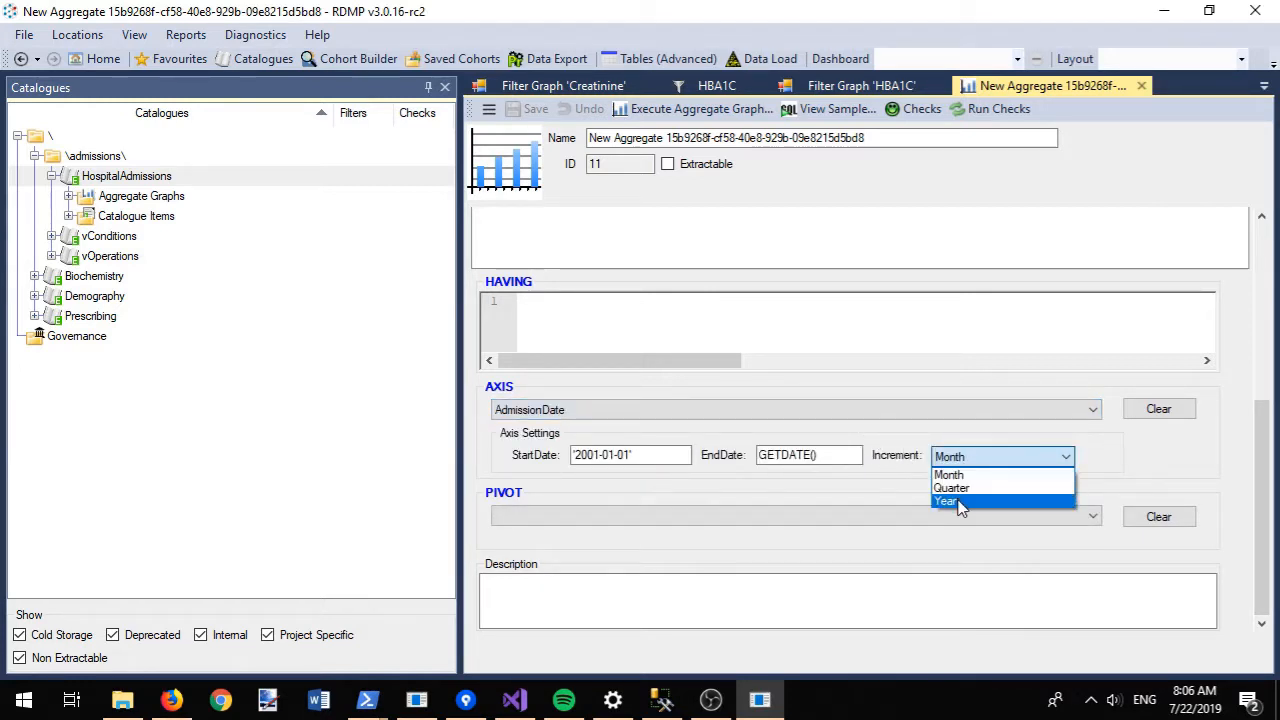
{"action": "left_click", "coordinate": [952, 501]}
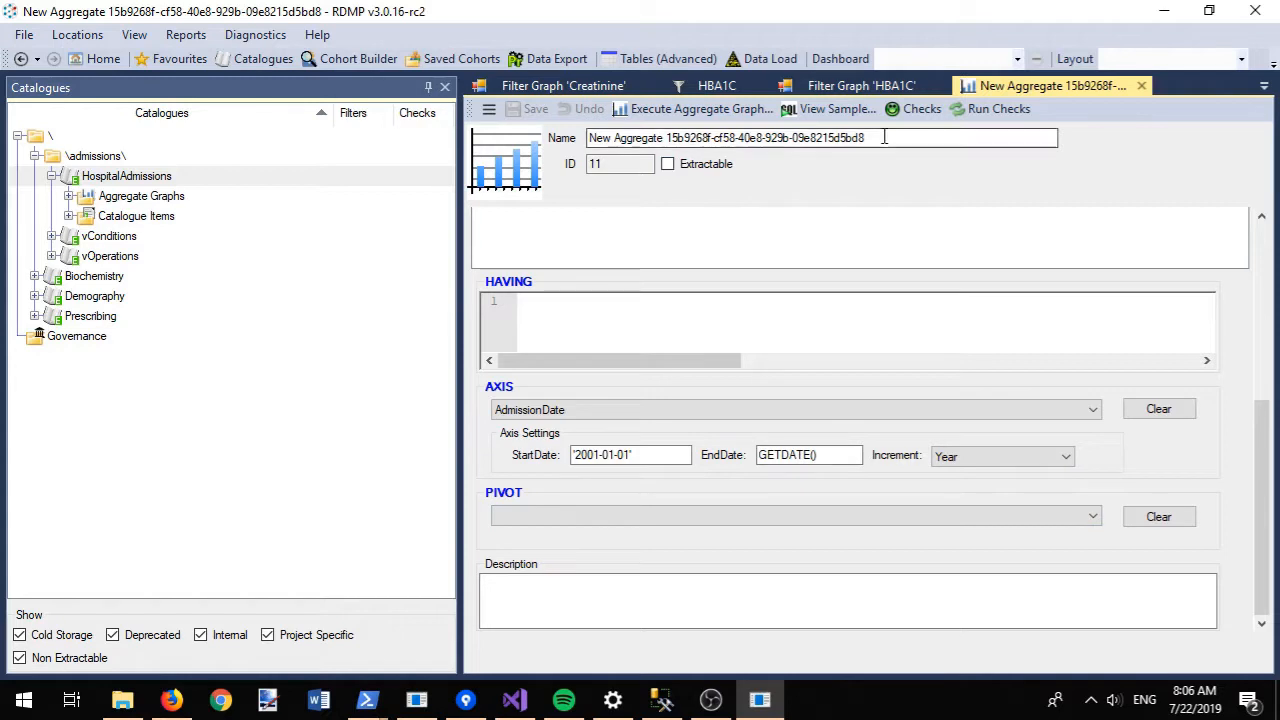
{"action": "left_click", "coordinate": [684, 108]}
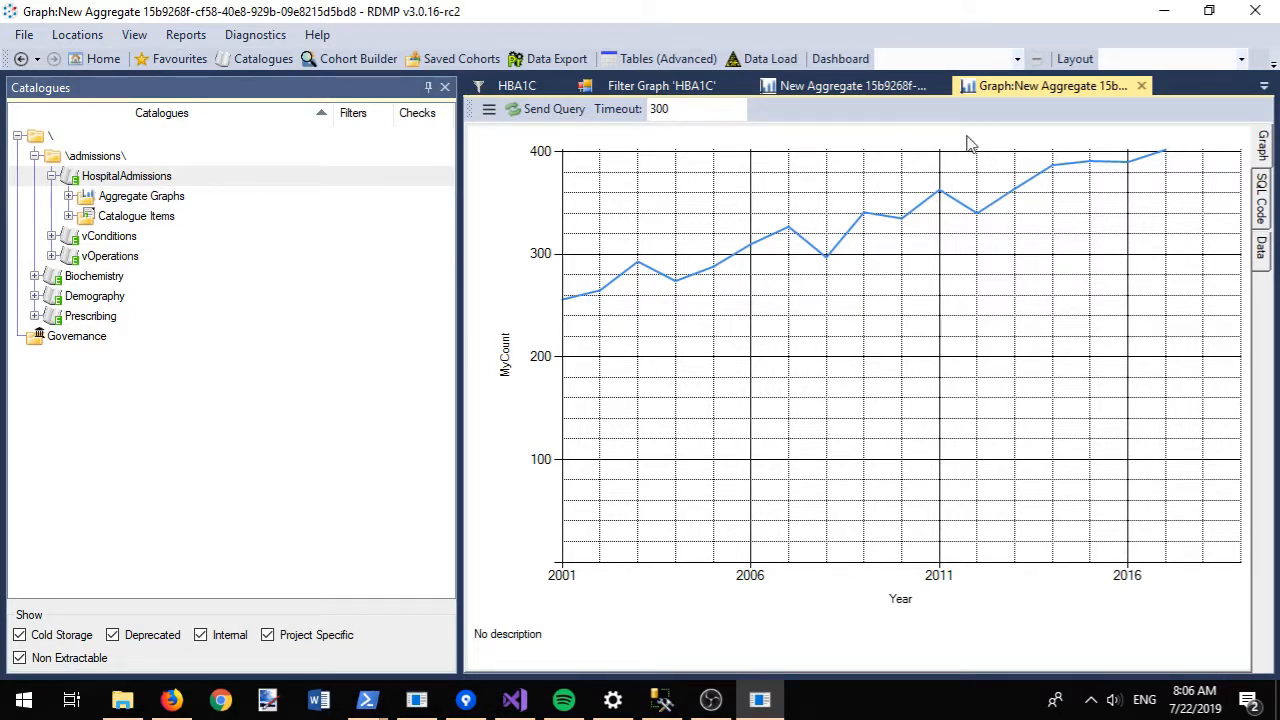
- Close all open tabs, including the HospitalAdmissions graph
{"action": "right_click", "coordinate": [1062, 92]}
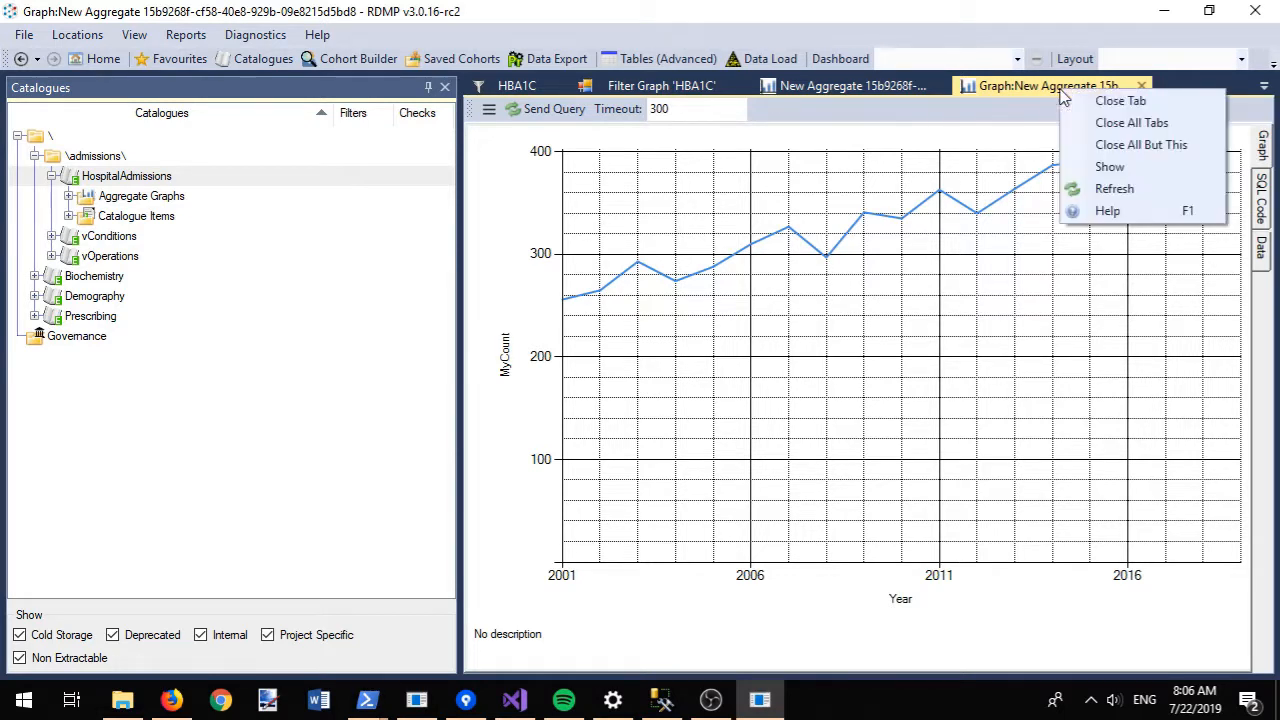
{"action": "left_click", "coordinate": [1100, 145]}
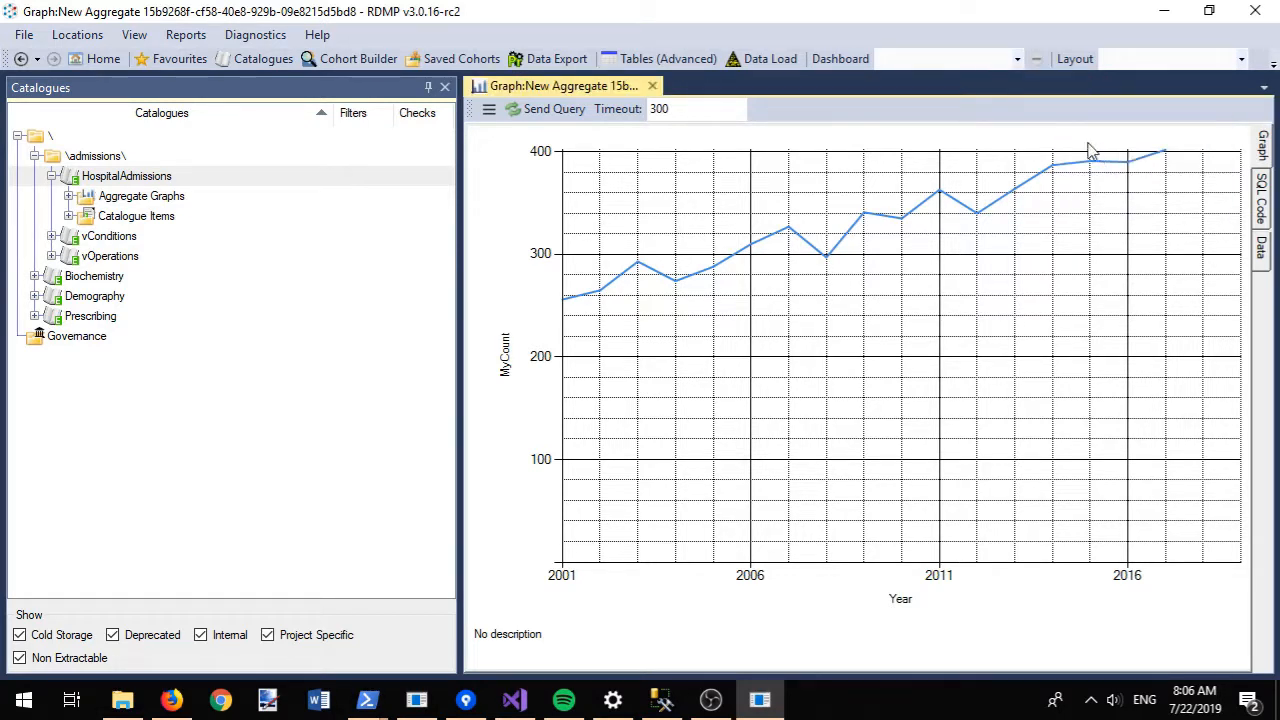
{"action": "left_click", "coordinate": [652, 86]}
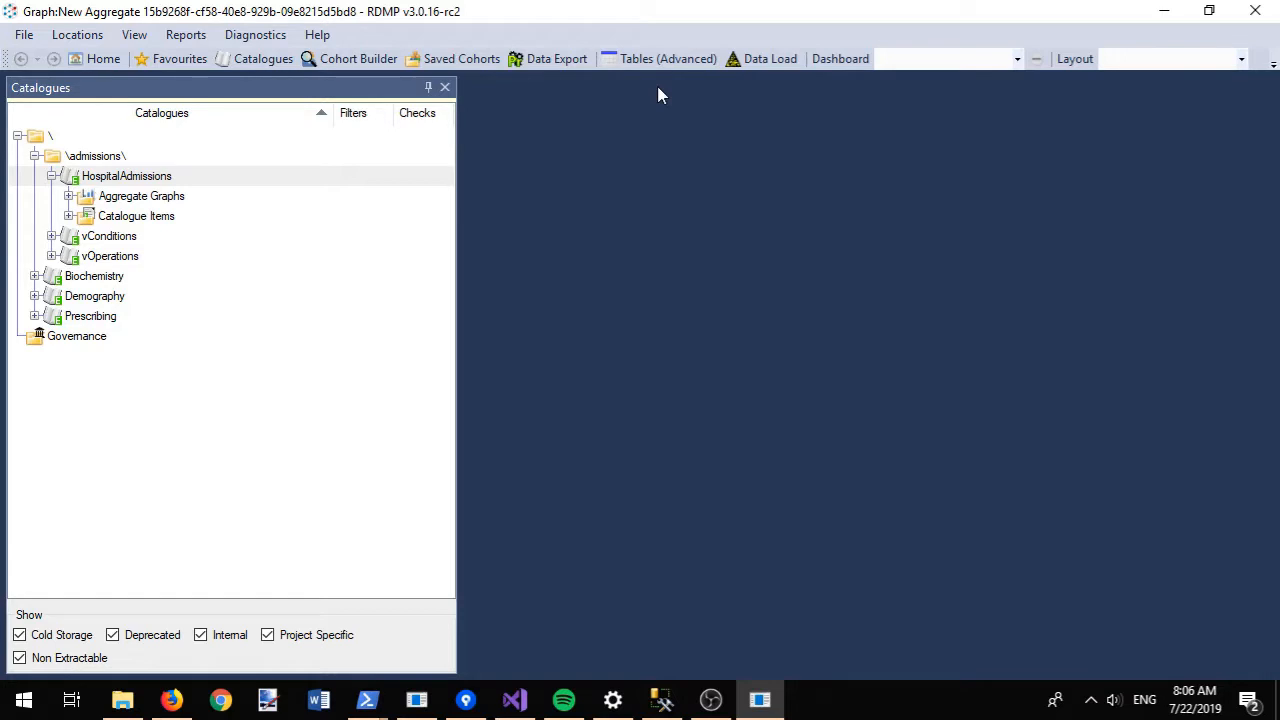
- Create a new governance period named 'Tayside and Fife Governance'
{"action": "right_click", "coordinate": [90, 338]}
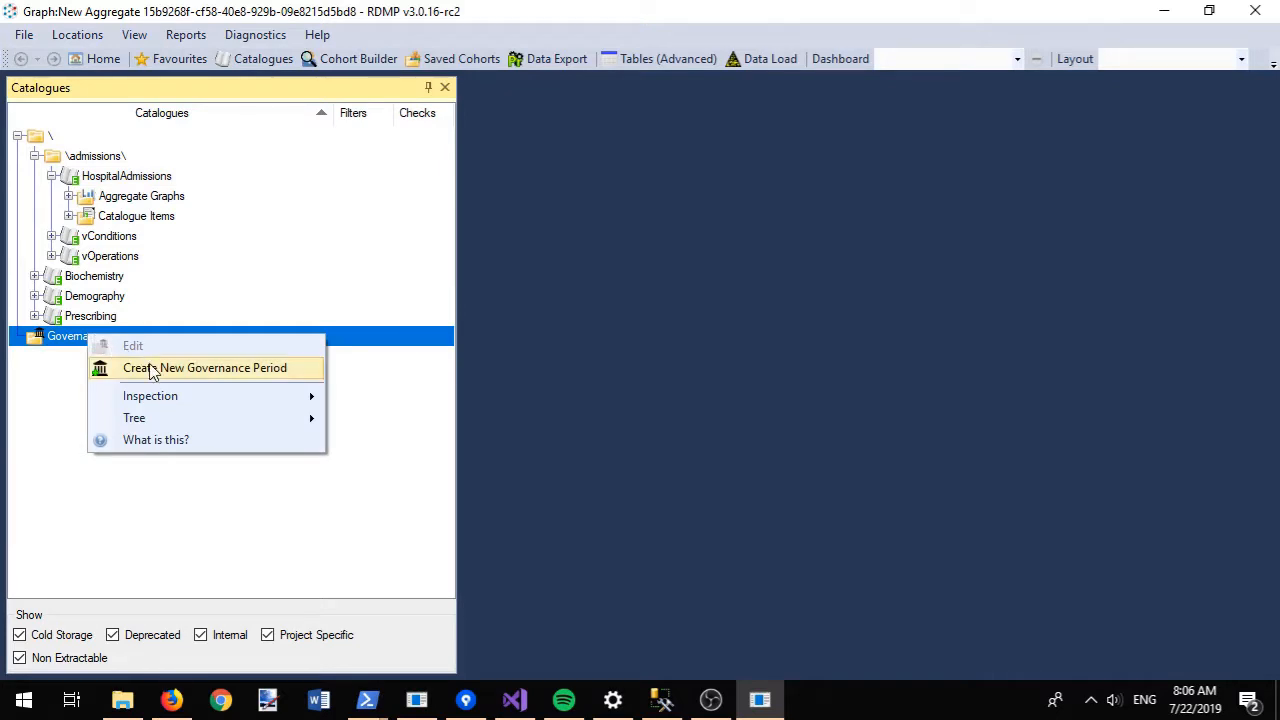
{"action": "left_click", "coordinate": [152, 368]}
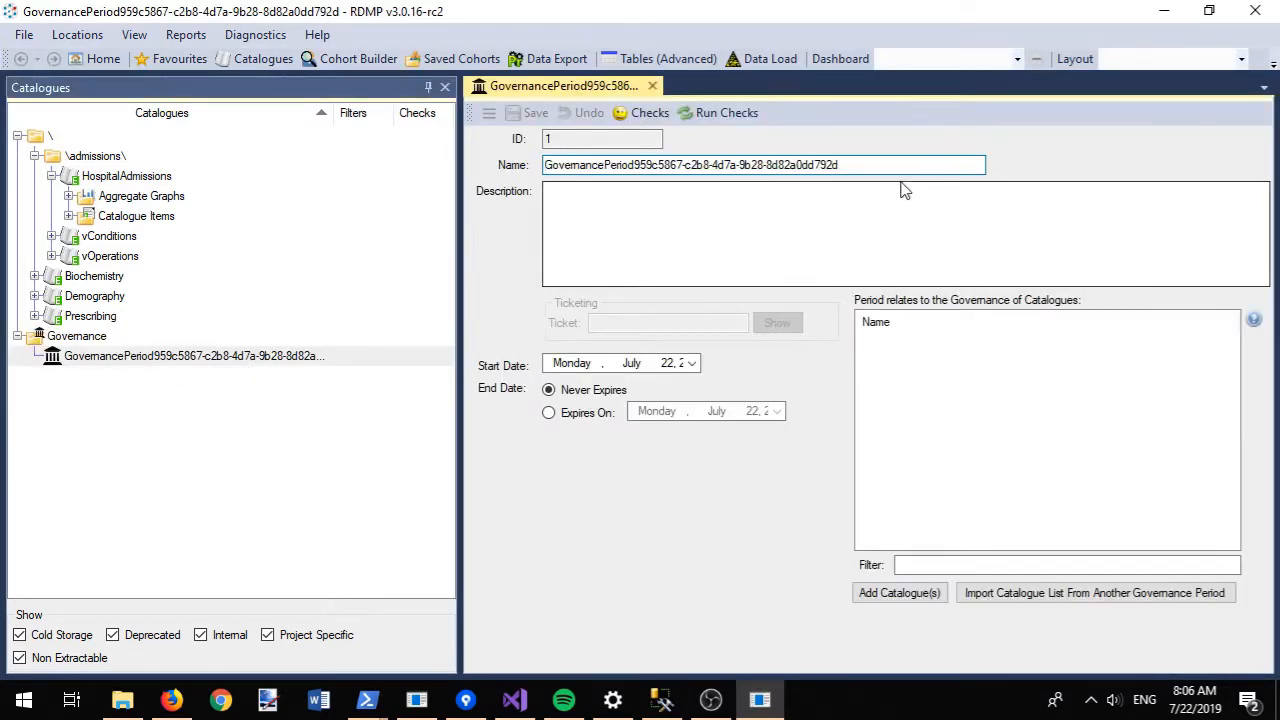
{"action": "left_click_drag", "start_coordinate": [893, 162], "coordinate": [547, 176]}
{"action": "type", "text": "Tayside and Governance"}
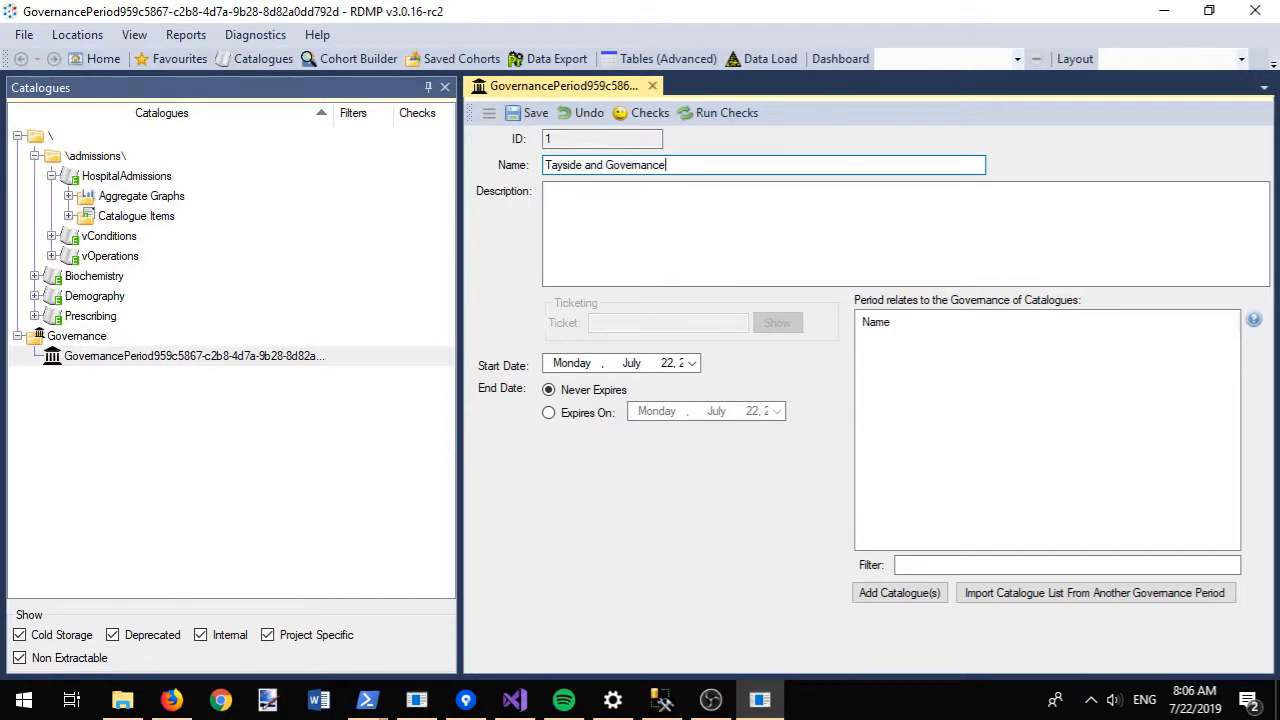
{"action": "type", "text": "Fife"}
{"action": "left_click", "coordinate": [622, 216]}
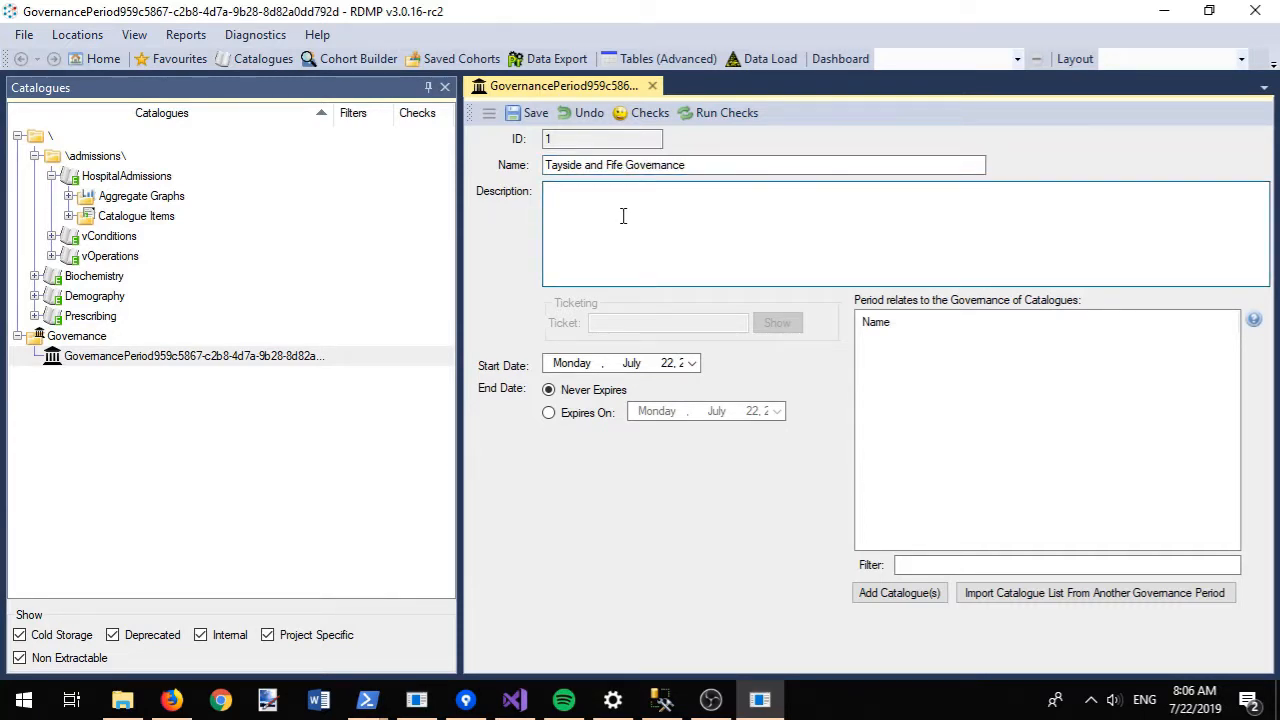
- Set the period to expire January 1, 2020, add its 2019 description, and save
{"action": "left_click", "coordinate": [566, 423]}
{"action": "left_click", "coordinate": [776, 411]}
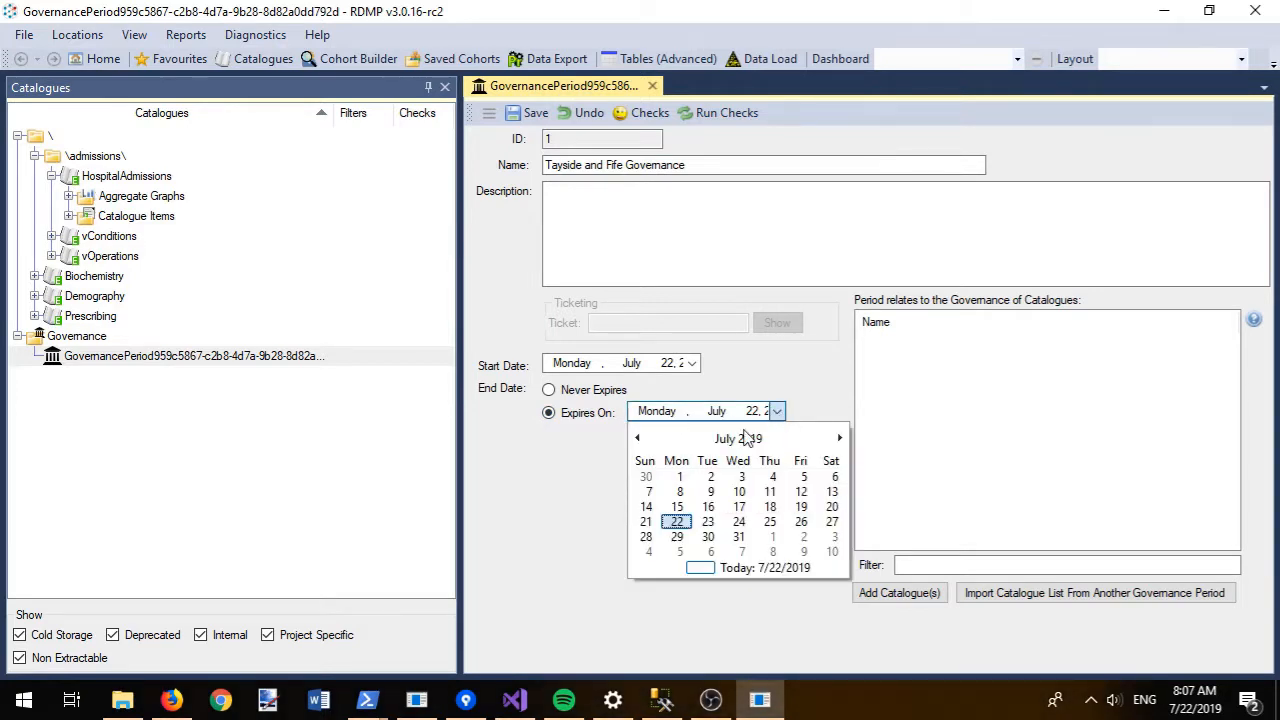
{"action": "double_click", "coordinate": [737, 440]}
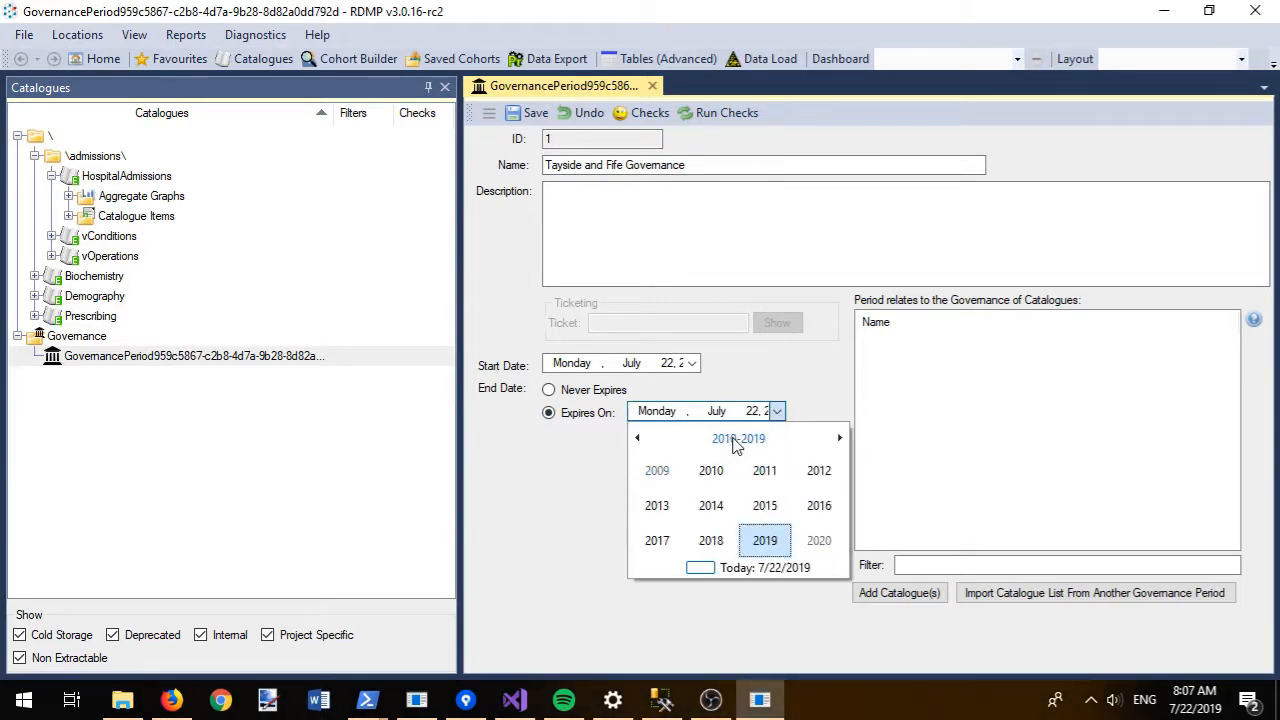
{"action": "left_click", "coordinate": [822, 545]}
{"action": "left_click", "coordinate": [657, 475]}
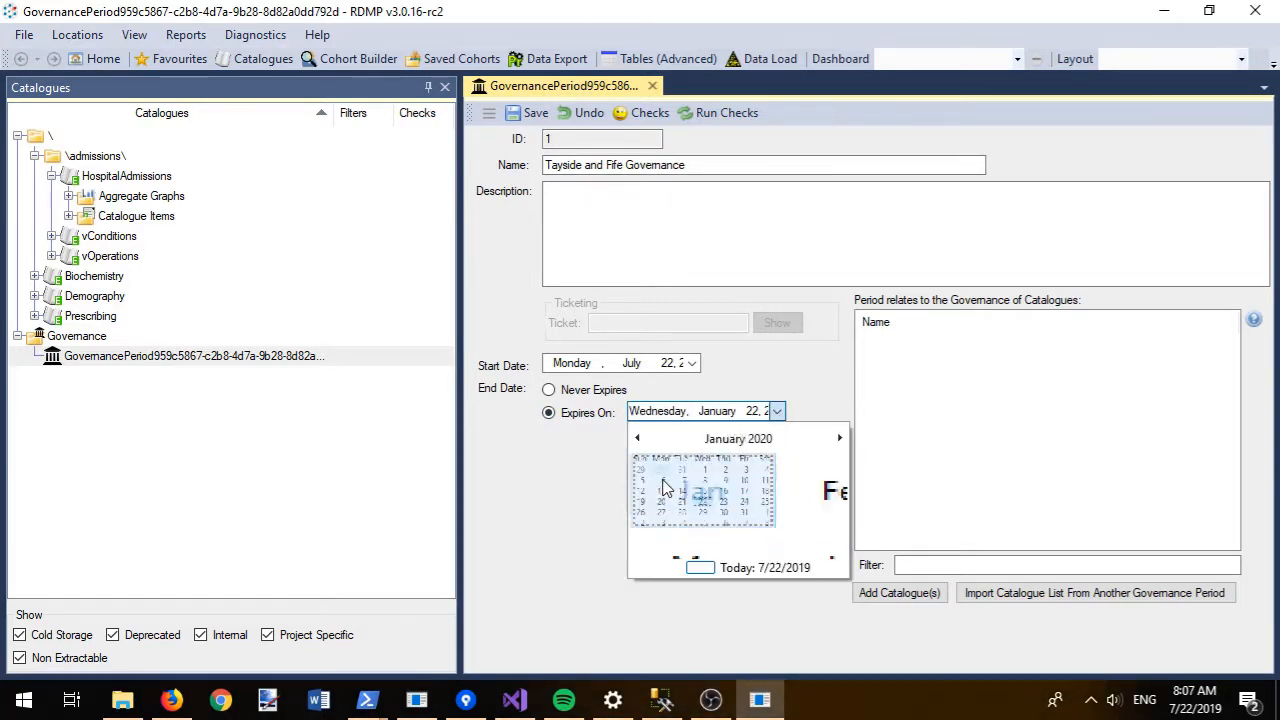
{"action": "left_click", "coordinate": [741, 480]}
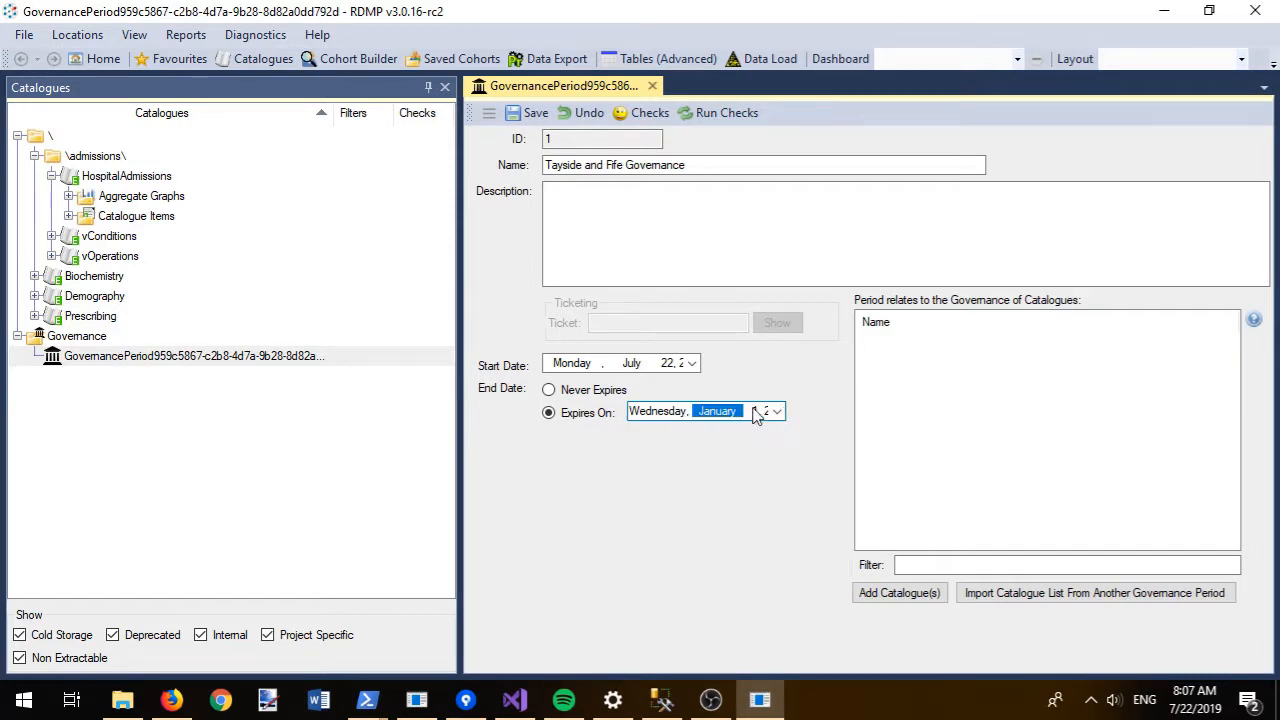
{"action": "left_click", "coordinate": [739, 206]}
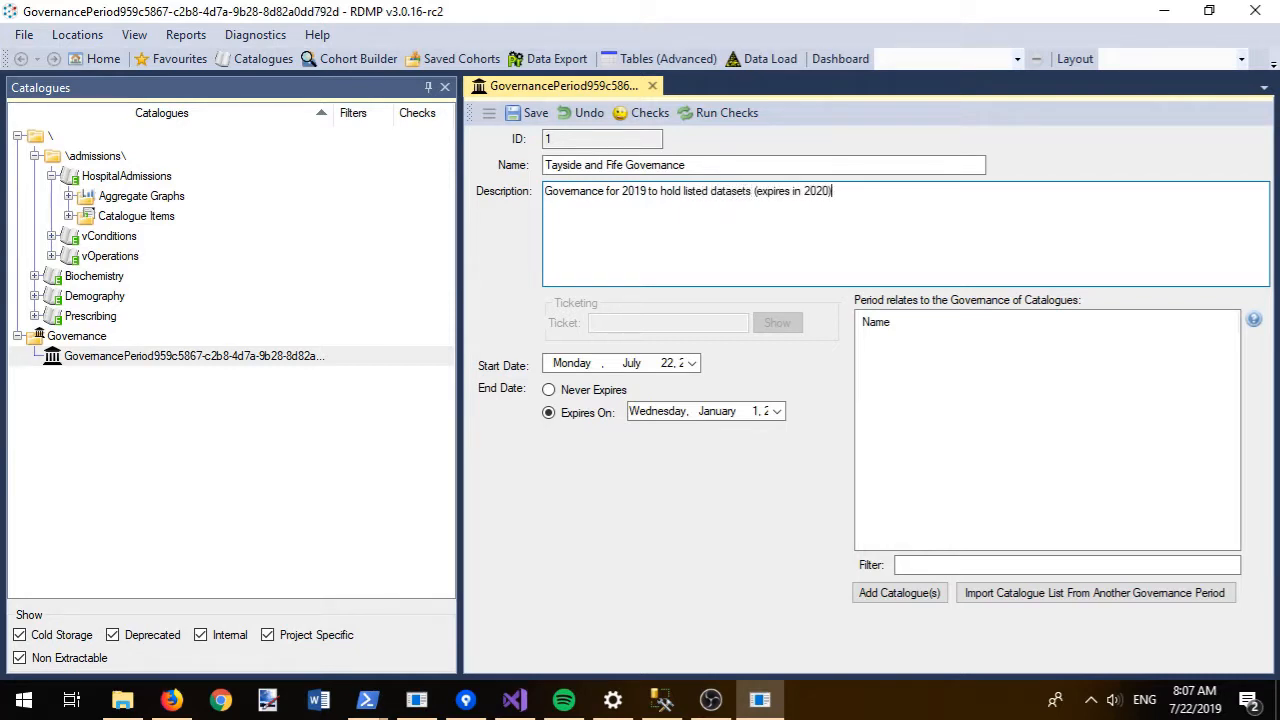
{"action": "key", "text": "ctrl+s"}
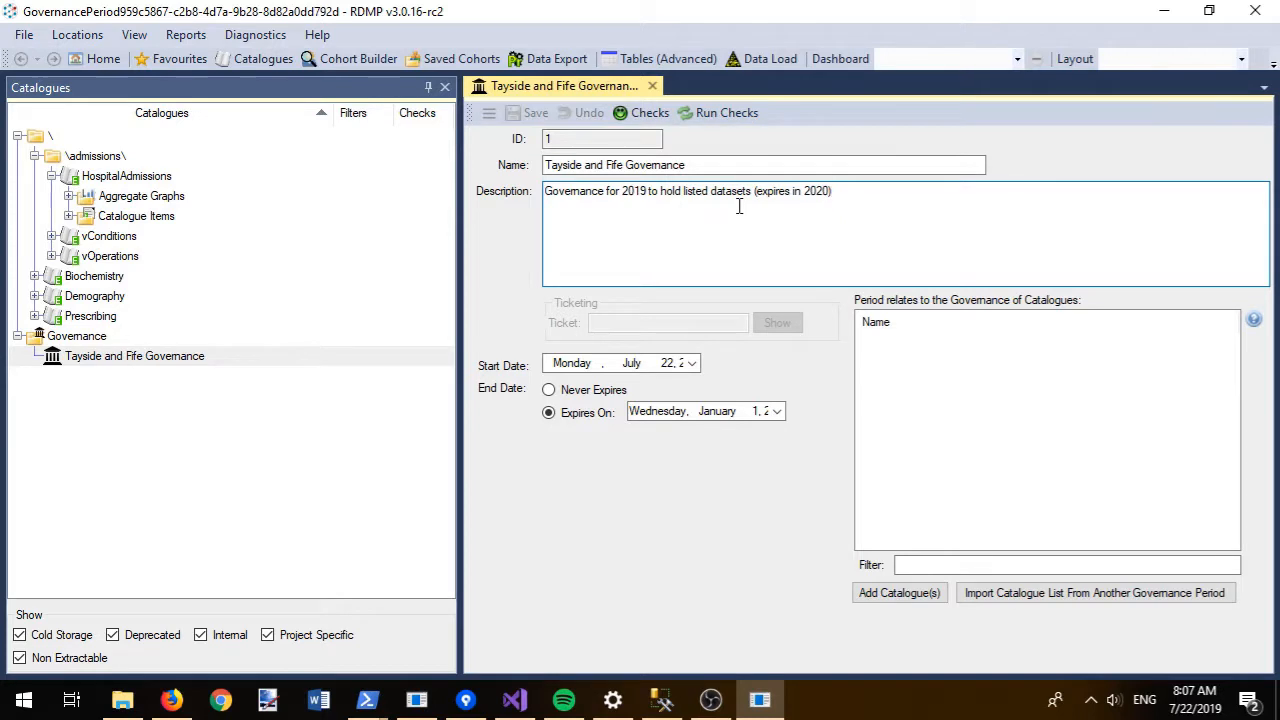
- Link the Biochemistry, Prescribing and HospitalAdmissions catalogues to the governance period
{"action": "left_click", "coordinate": [899, 593]}
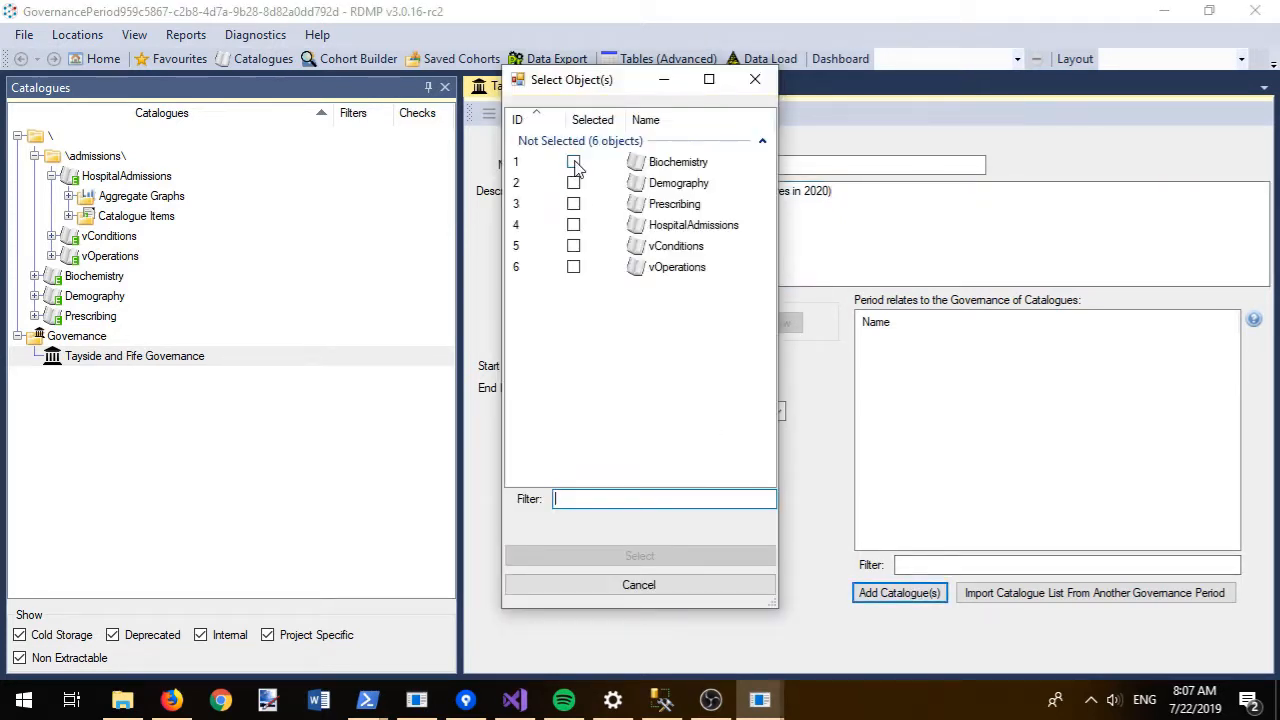
{"action": "left_click", "coordinate": [574, 163]}
{"action": "left_click", "coordinate": [574, 228]}
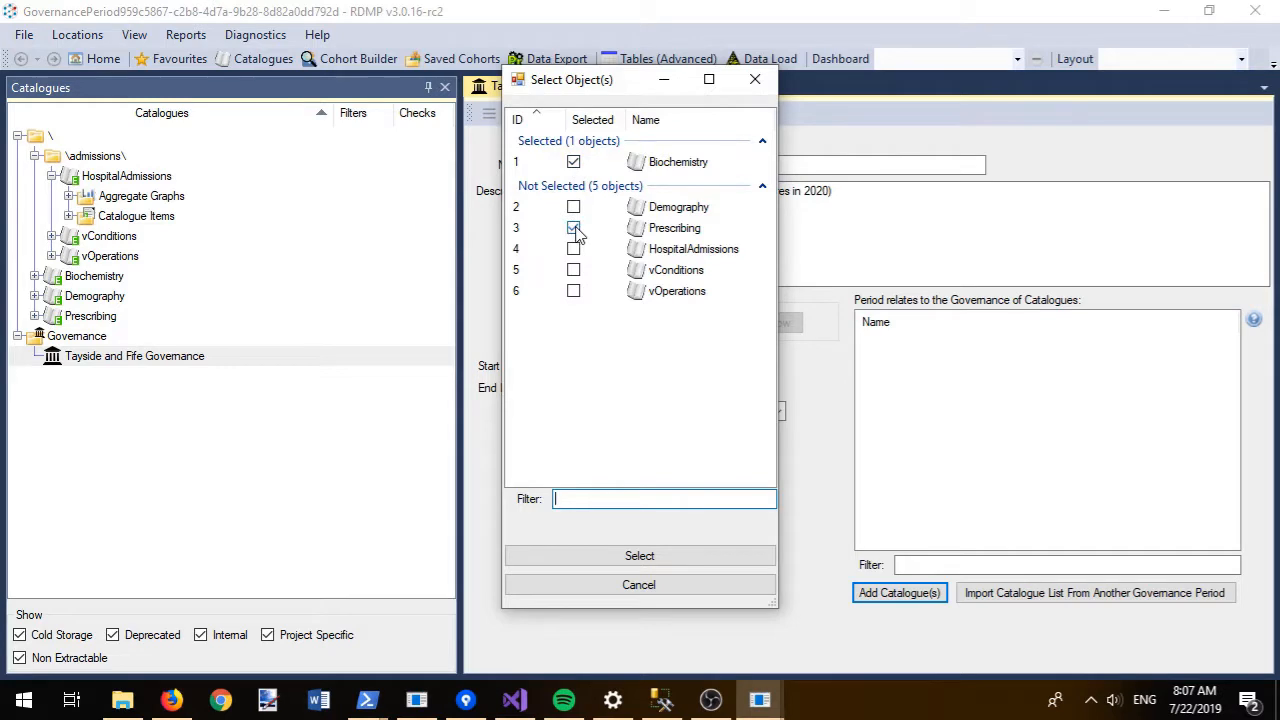
{"action": "left_click", "coordinate": [574, 250]}
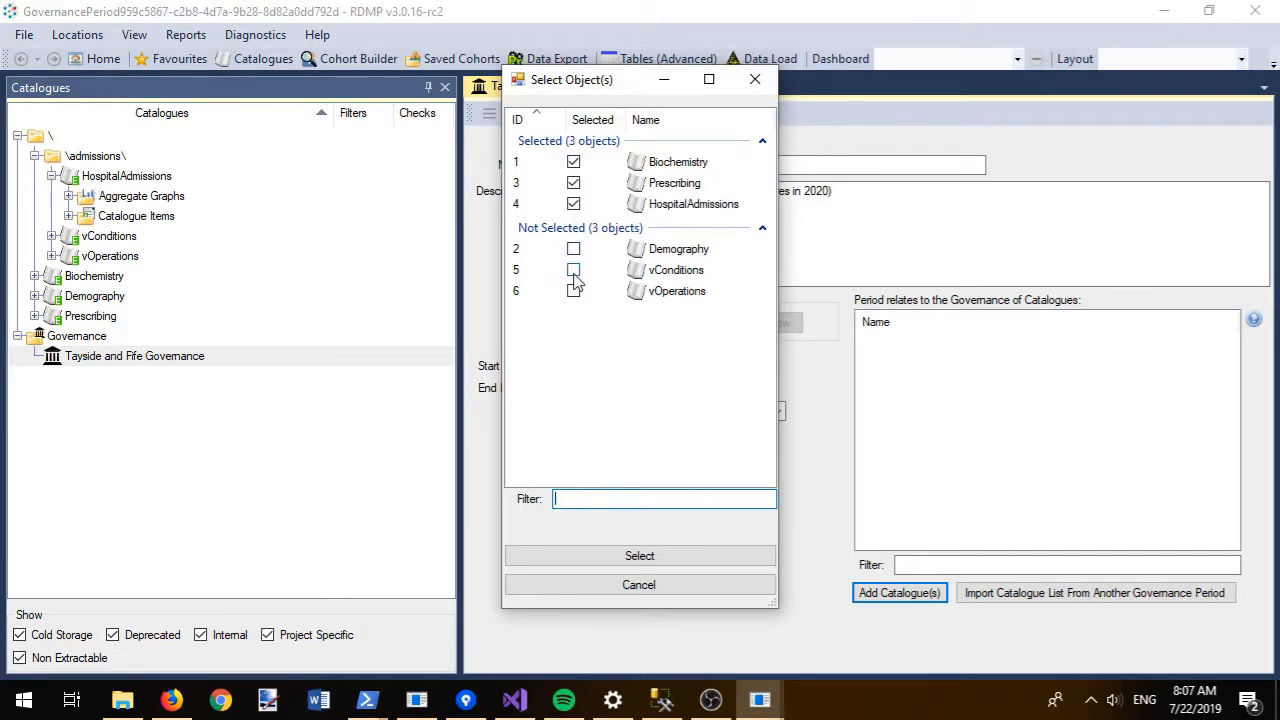
{"action": "left_click", "coordinate": [620, 557]}
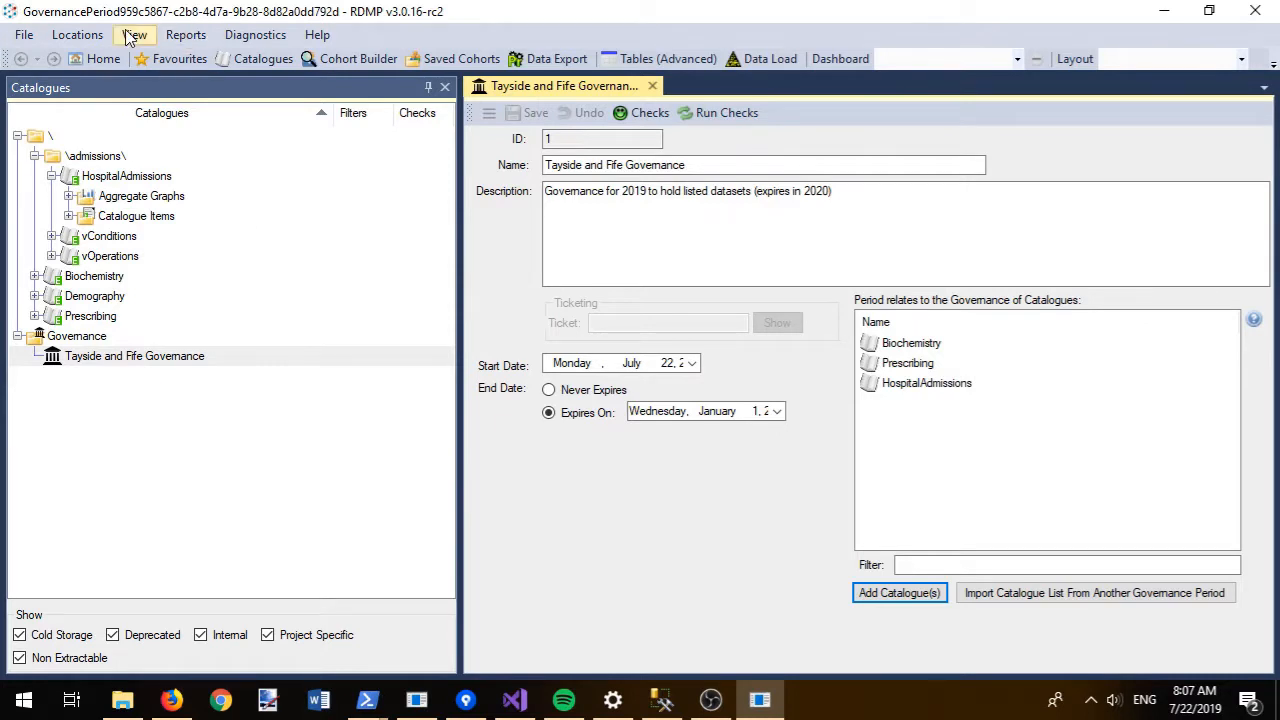
{"action": "left_click", "coordinate": [138, 363]}
- Attach C:\temp\New Text Document.txt to the period as a new governance document
{"action": "right_click", "coordinate": [138, 363]}
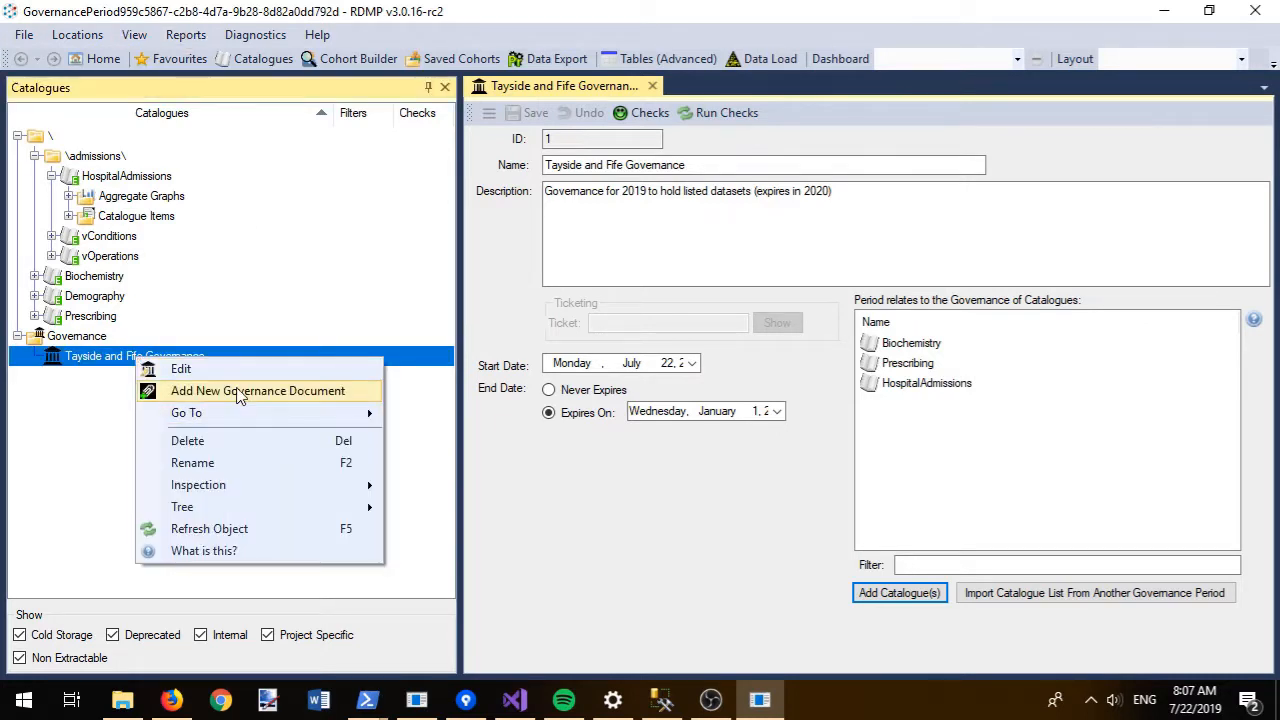
{"action": "left_click", "coordinate": [239, 391]}
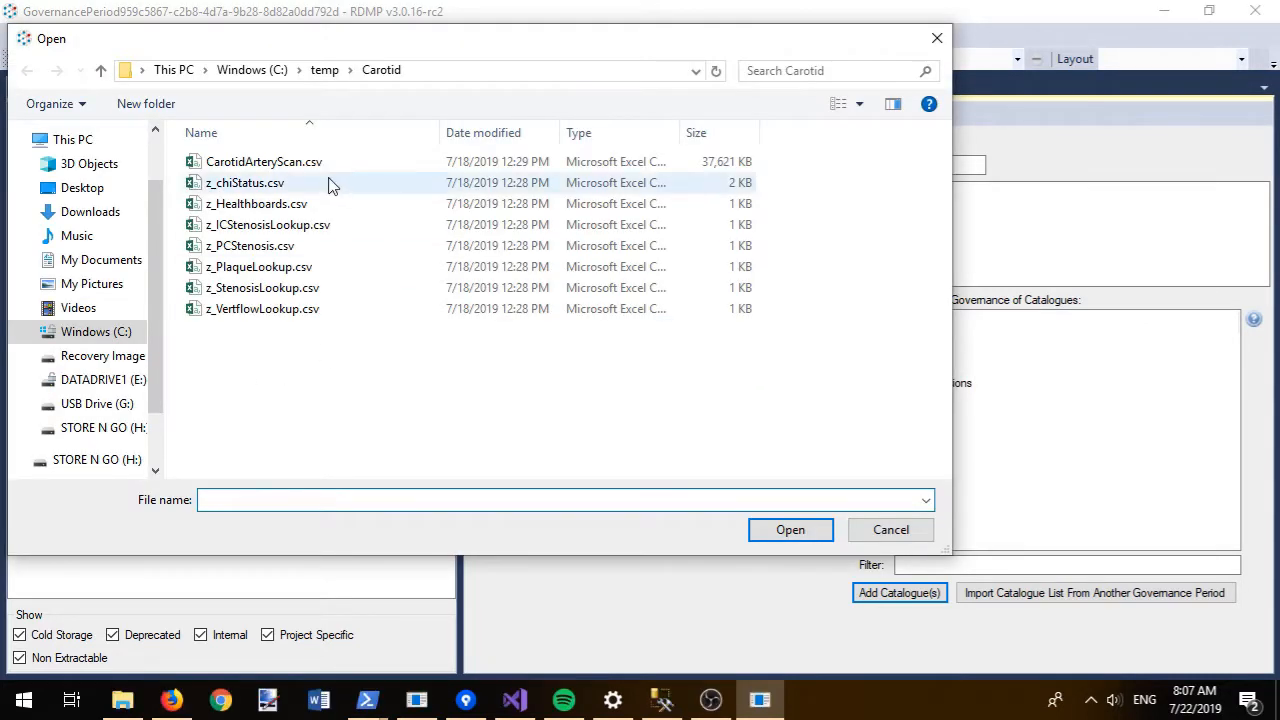
{"action": "left_click", "coordinate": [330, 72]}
{"action": "left_click", "coordinate": [845, 70]}
{"action": "type", "text": "txt"}
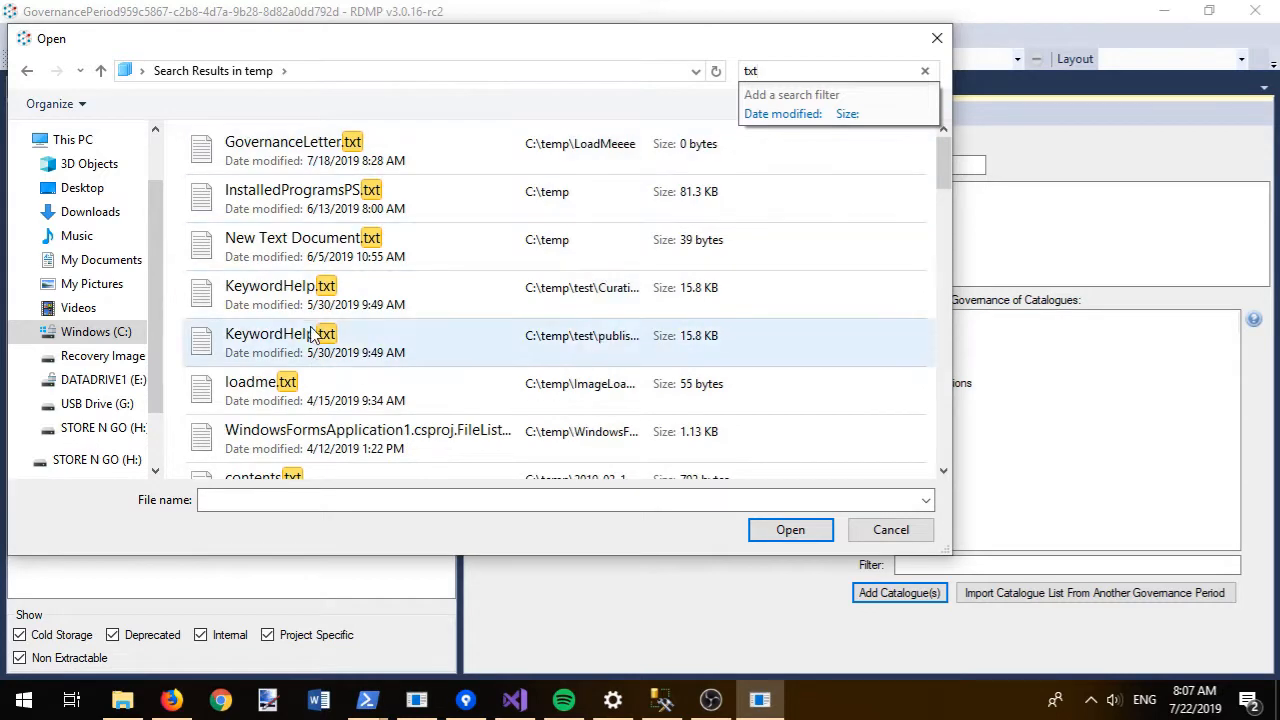
{"action": "double_click", "coordinate": [316, 246]}
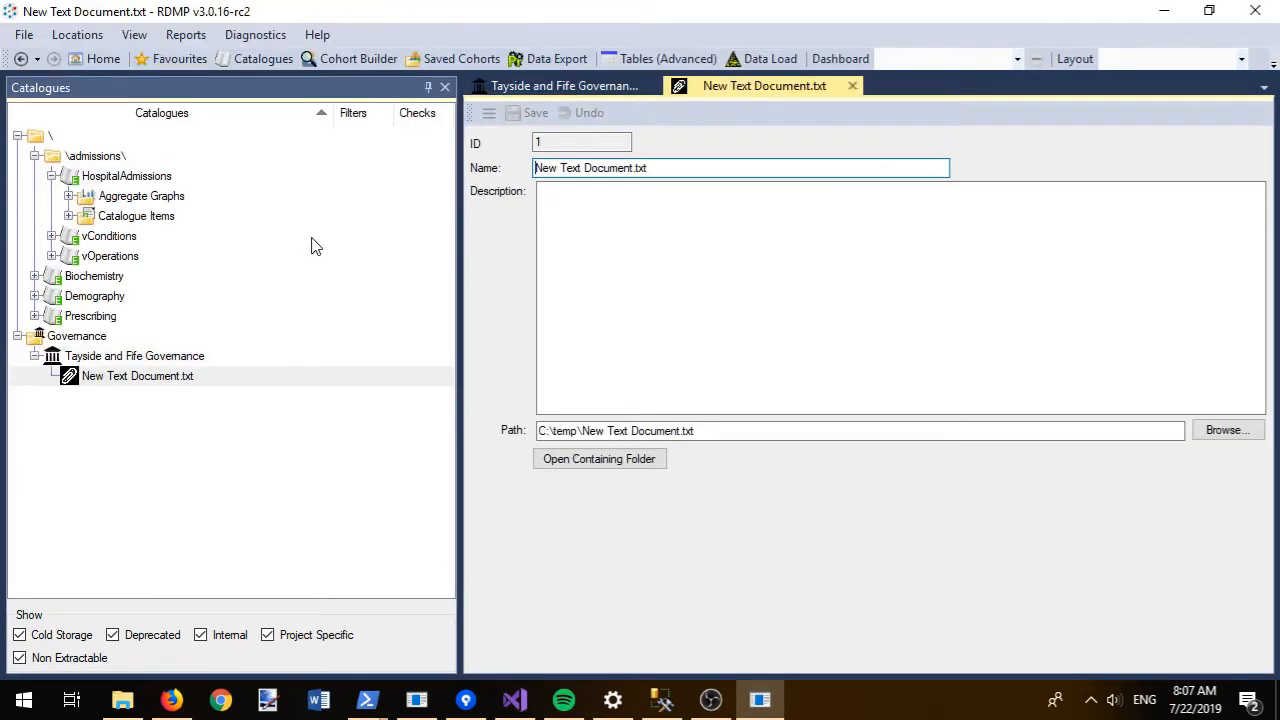
- Describe the document as the Cauldicott Guardian letter, save it, and close both editors
{"action": "left_click", "coordinate": [684, 203]}
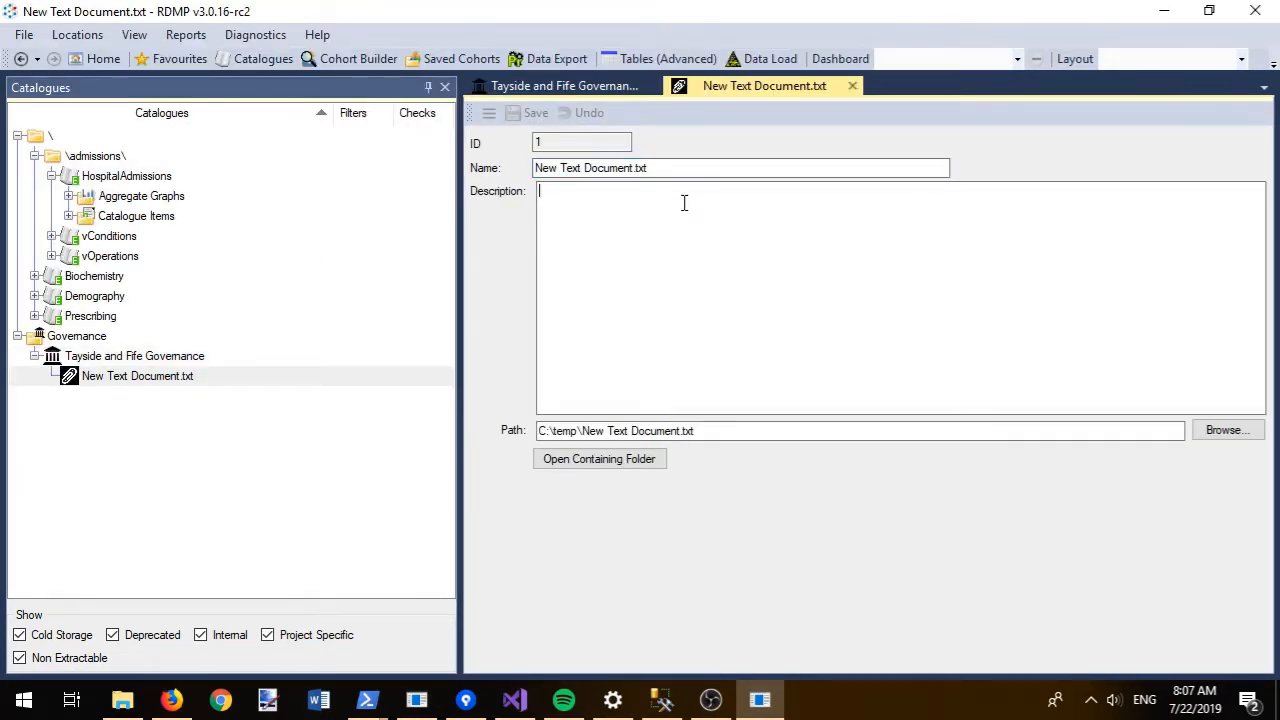
{"action": "type", "text": "L"}
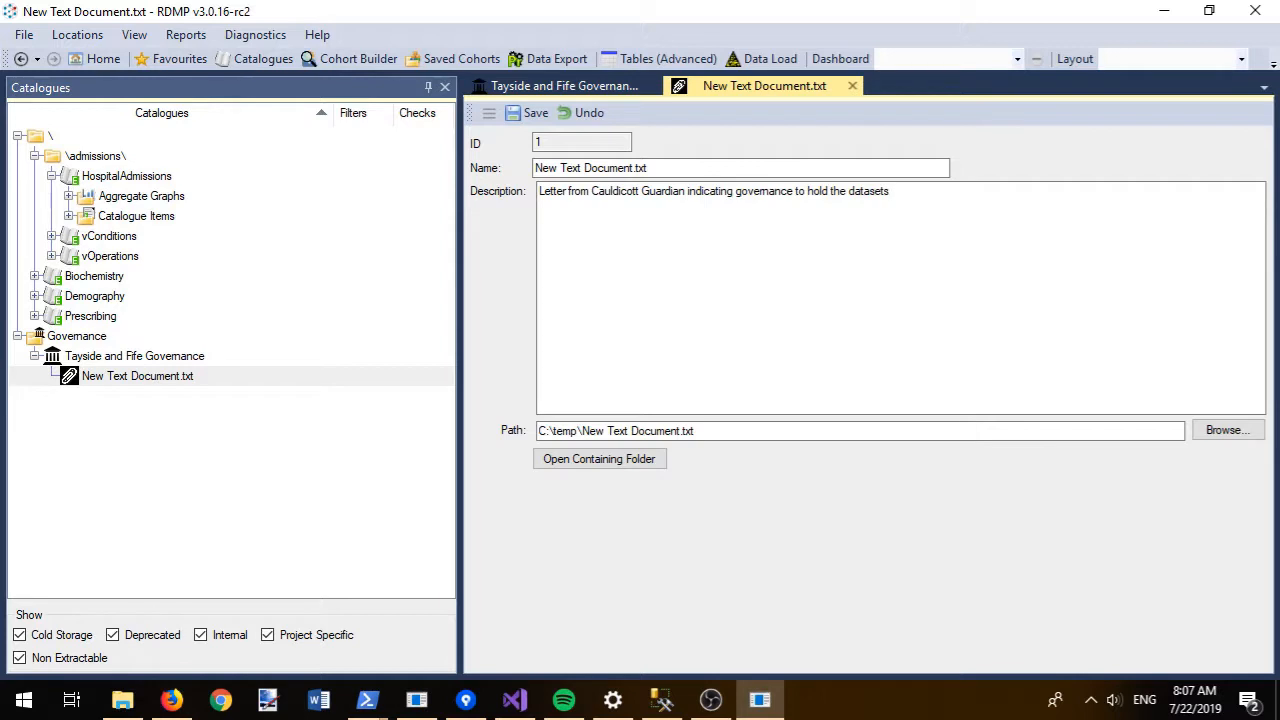
{"action": "key", "text": "ctrl+s"}
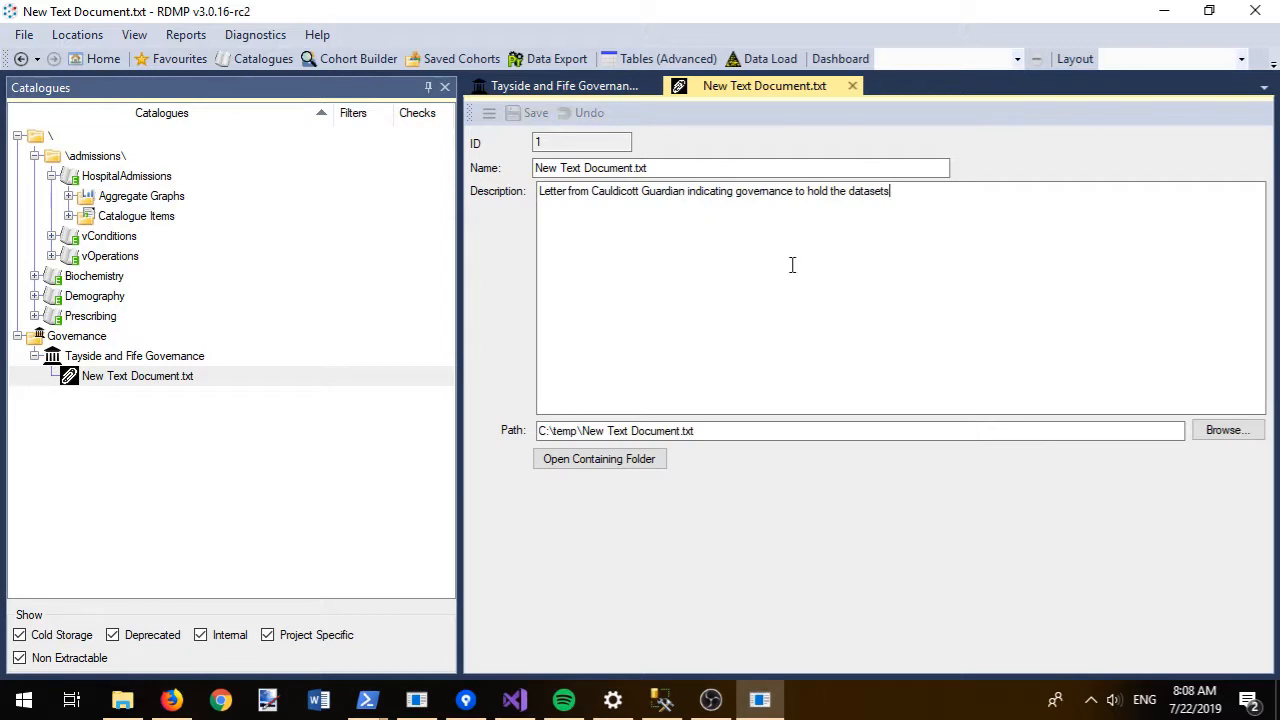
{"action": "left_click", "coordinate": [852, 86]}
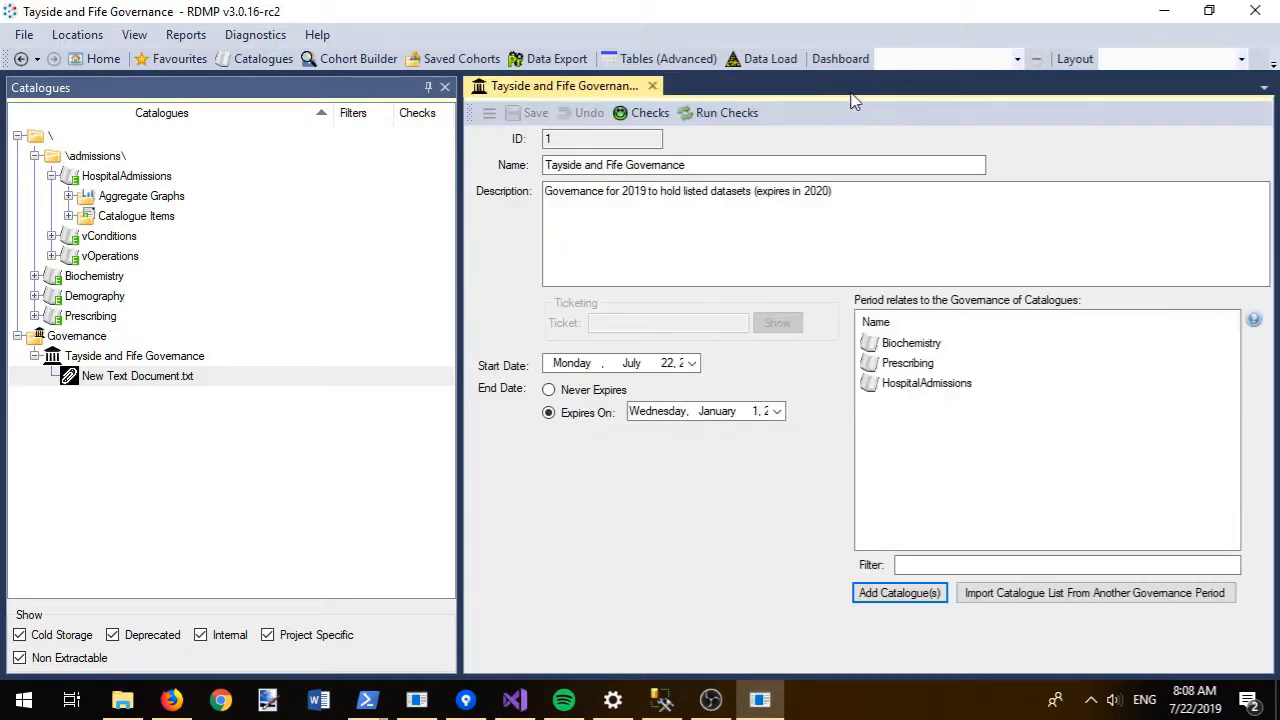
{"action": "left_click", "coordinate": [652, 86]}
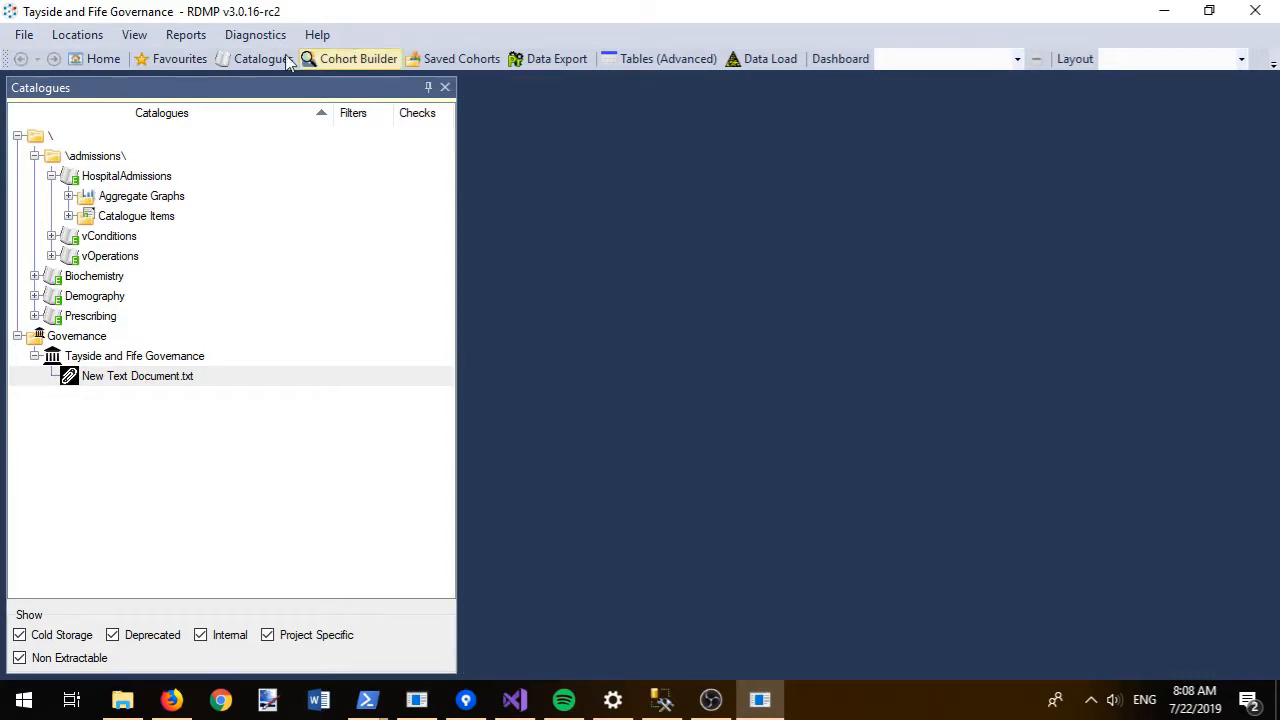
- Generate the Governance Report from the Reports menu
{"action": "left_click", "coordinate": [186, 36]}
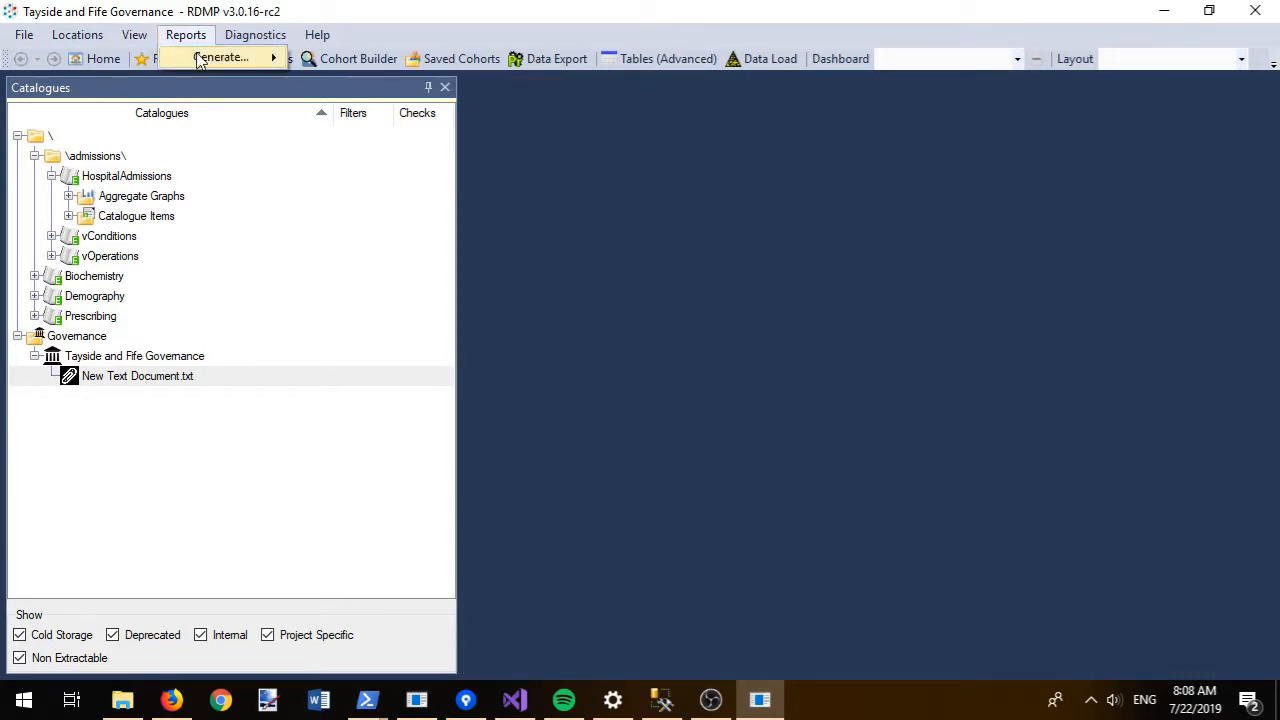
{"action": "mouse_move", "coordinate": [201, 60]}
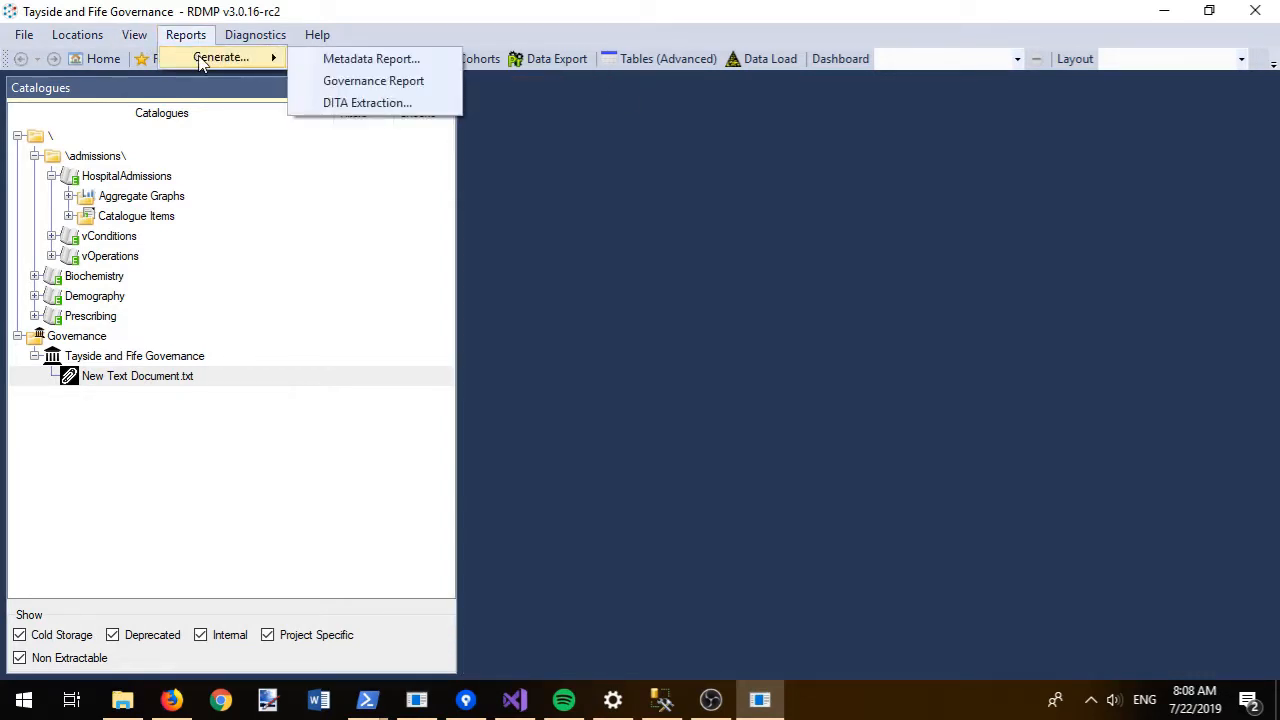
{"action": "left_click", "coordinate": [373, 83]}
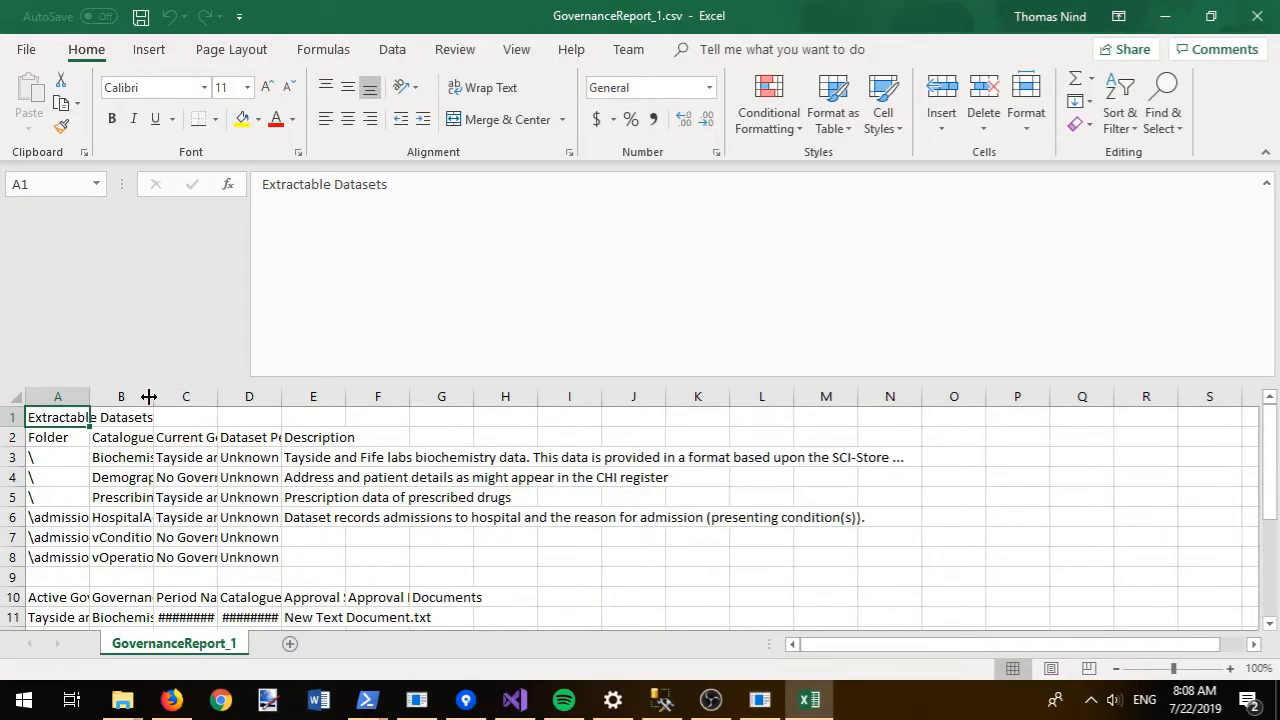
- Autofit columns B, C and D of GovernanceReport_1 and inspect the Dataset Period values
{"action": "double_click", "coordinate": [150, 397]}
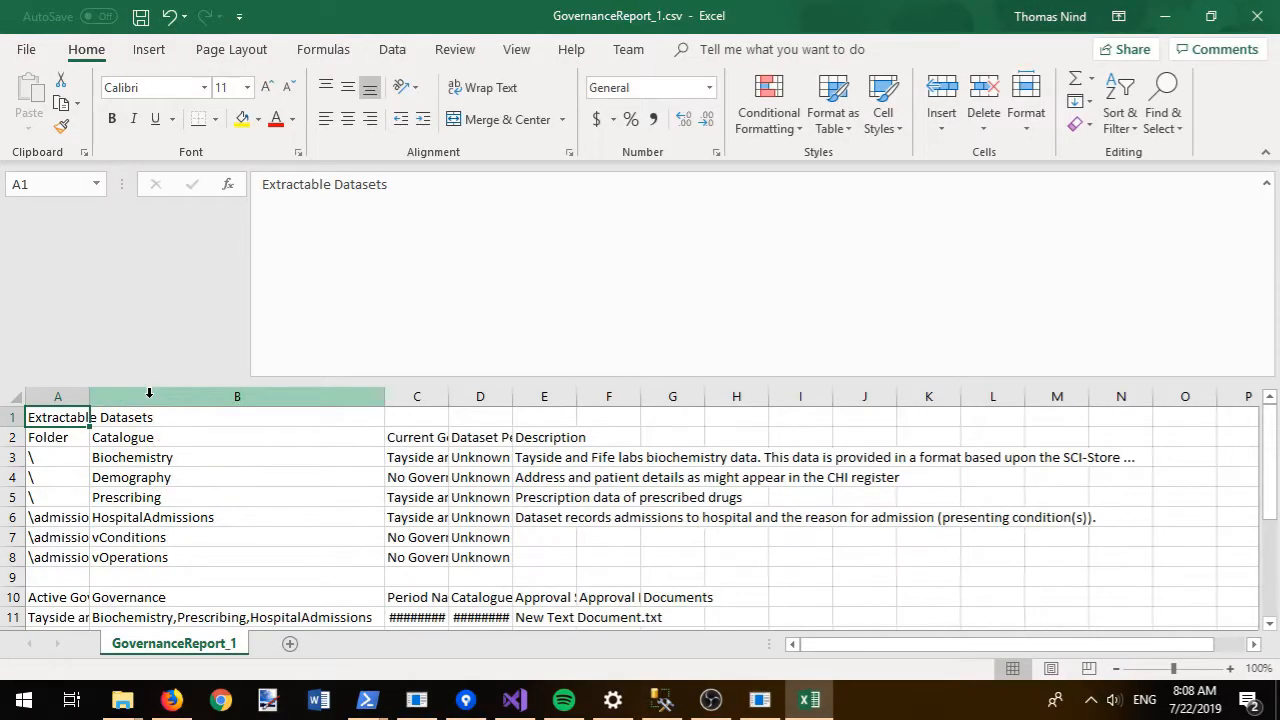
{"action": "left_click_drag", "start_coordinate": [449, 392], "coordinate": [449, 392]}
{"action": "double_click", "coordinate": [449, 392]}
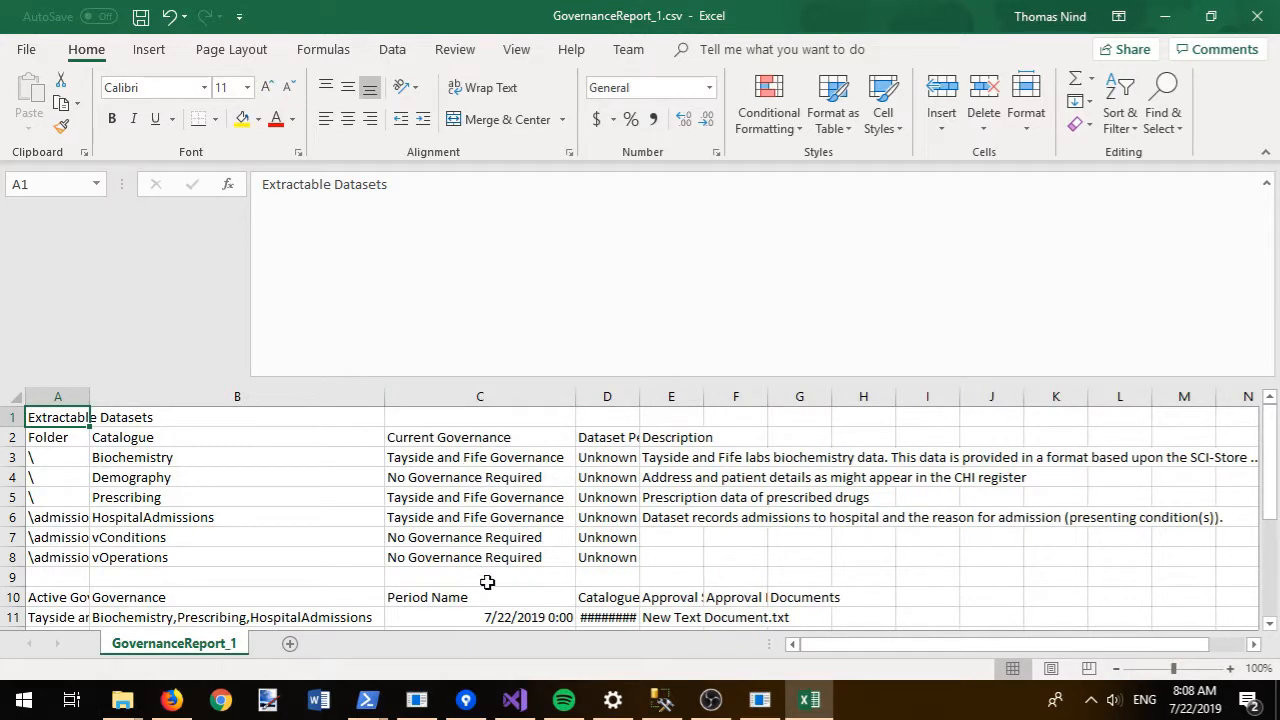
{"action": "double_click", "coordinate": [642, 405]}
{"action": "left_click_drag", "start_coordinate": [635, 457], "coordinate": [637, 568]}
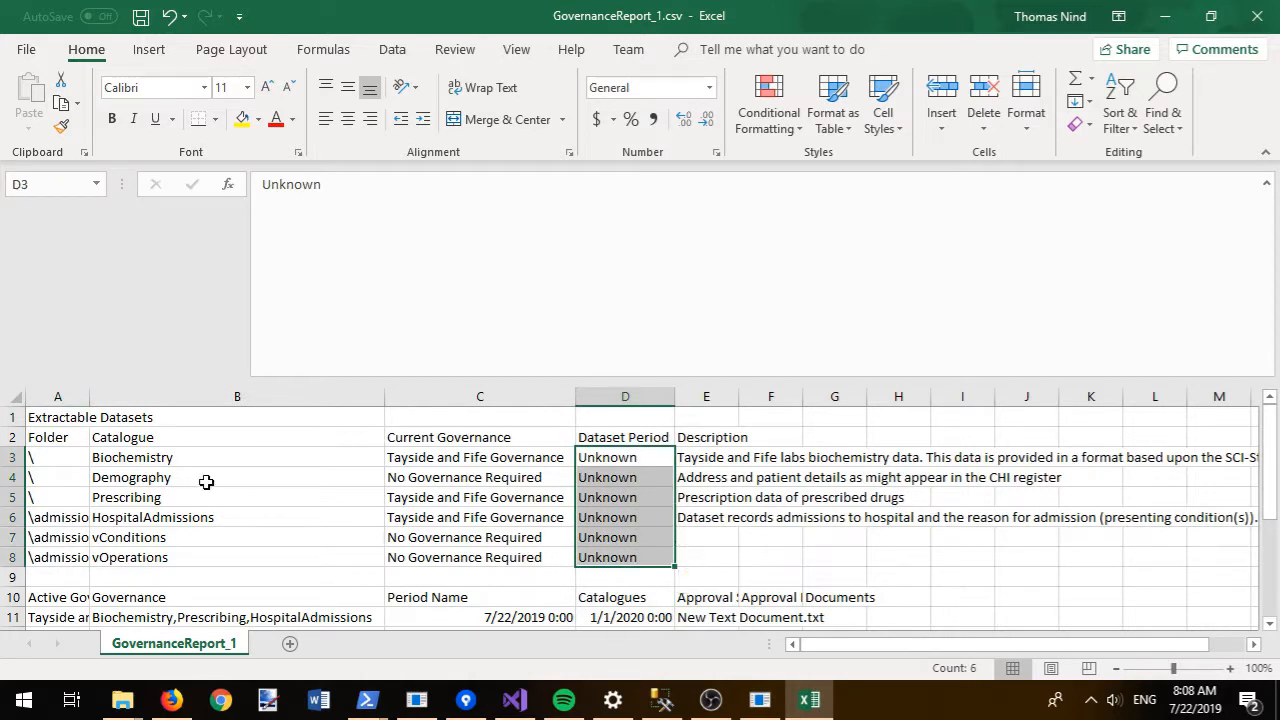
{"action": "left_click", "coordinate": [163, 455]}
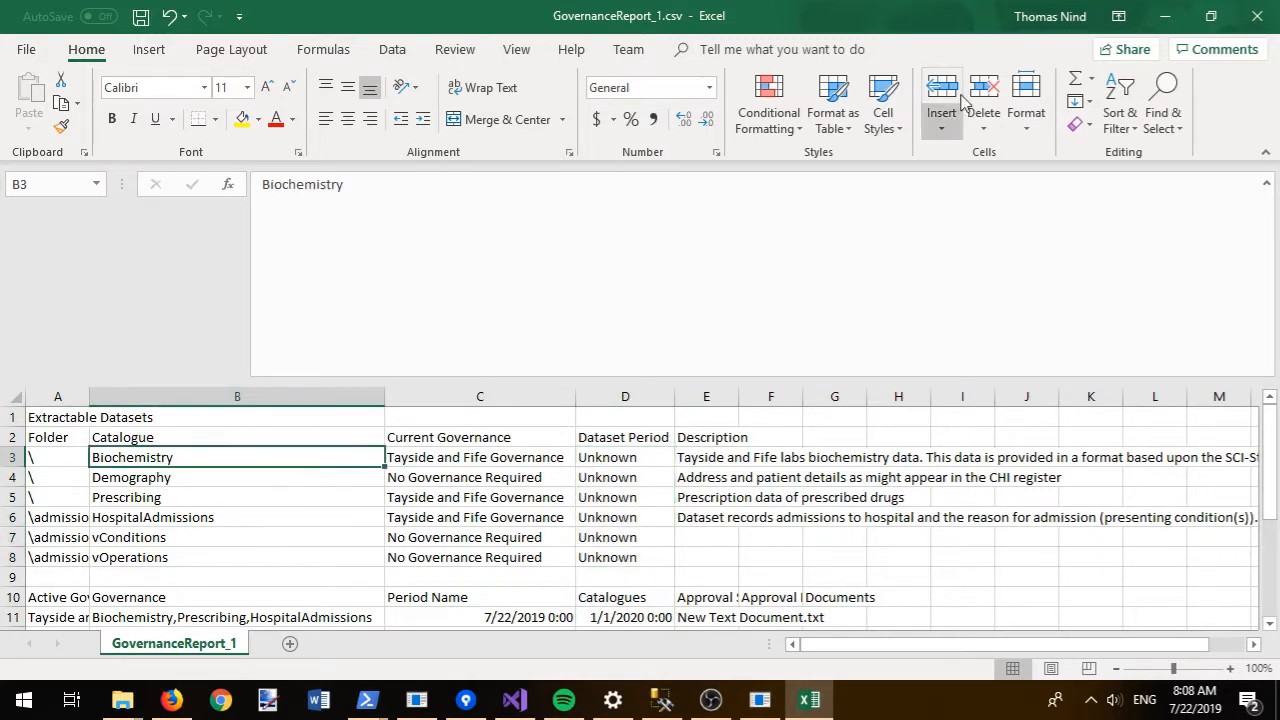
- Close the report in Excel without saving, then close the Temp folder window
{"action": "left_click", "coordinate": [1257, 16]}
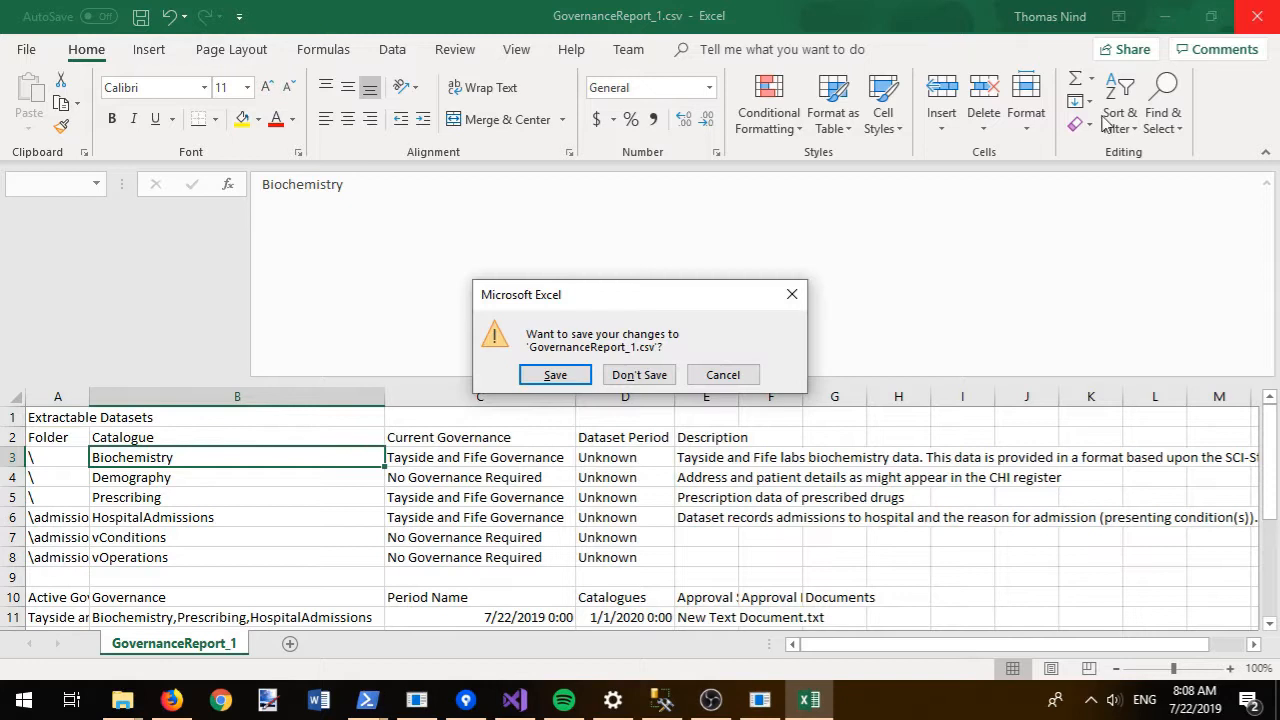
{"action": "left_click", "coordinate": [652, 372]}
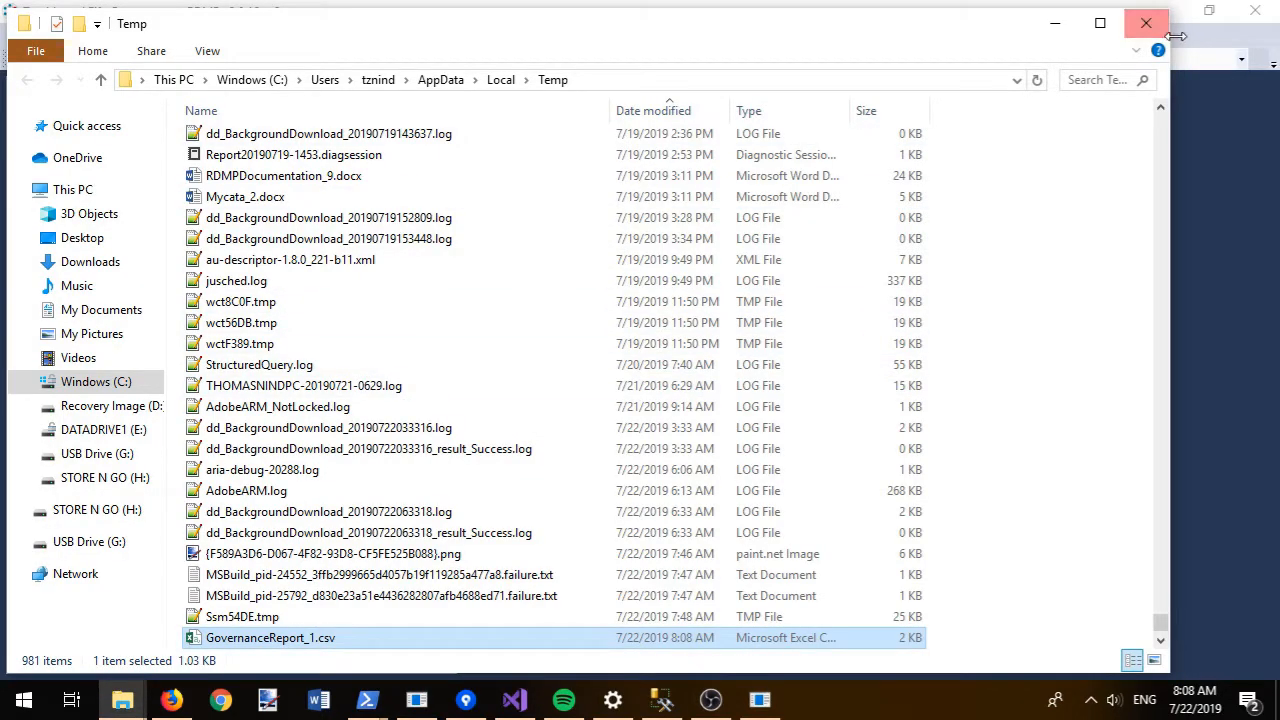
{"action": "left_click", "coordinate": [1143, 23]}
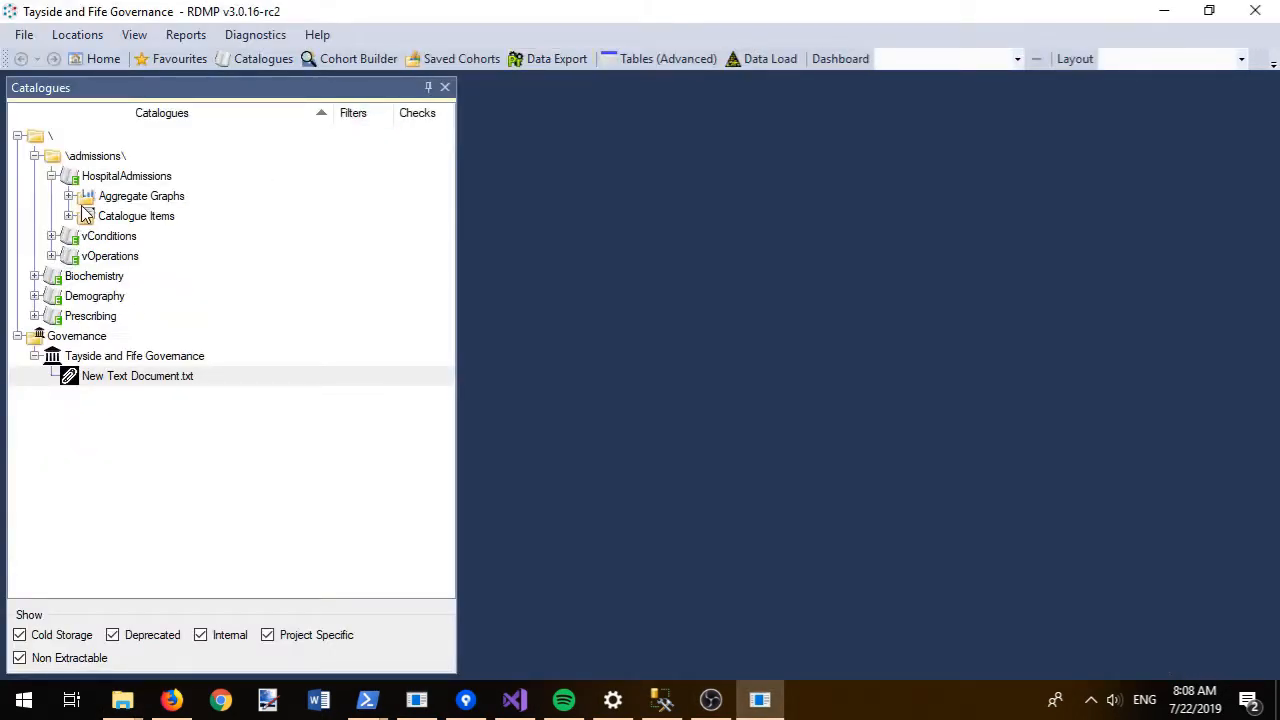
- In Biochemistry's validation rules, give chi a chi primary constraint with consequence Wrong
{"action": "right_click", "coordinate": [74, 280]}
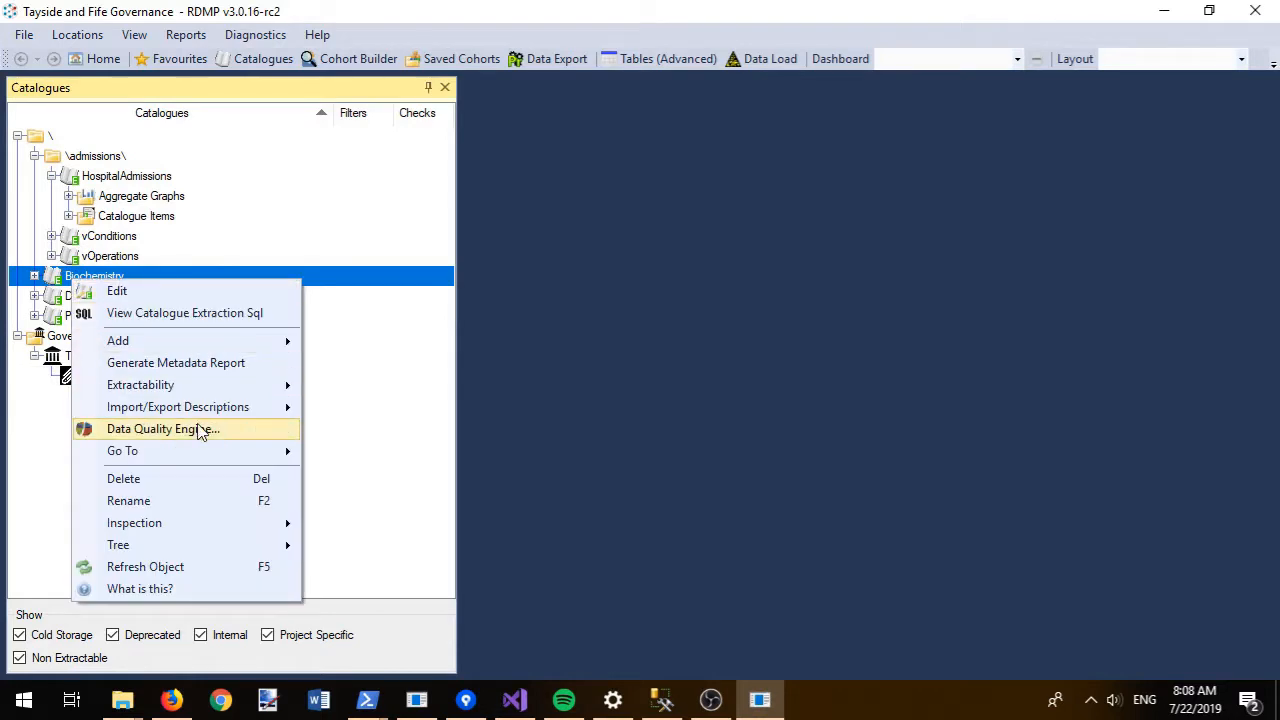
{"action": "left_click", "coordinate": [200, 438]}
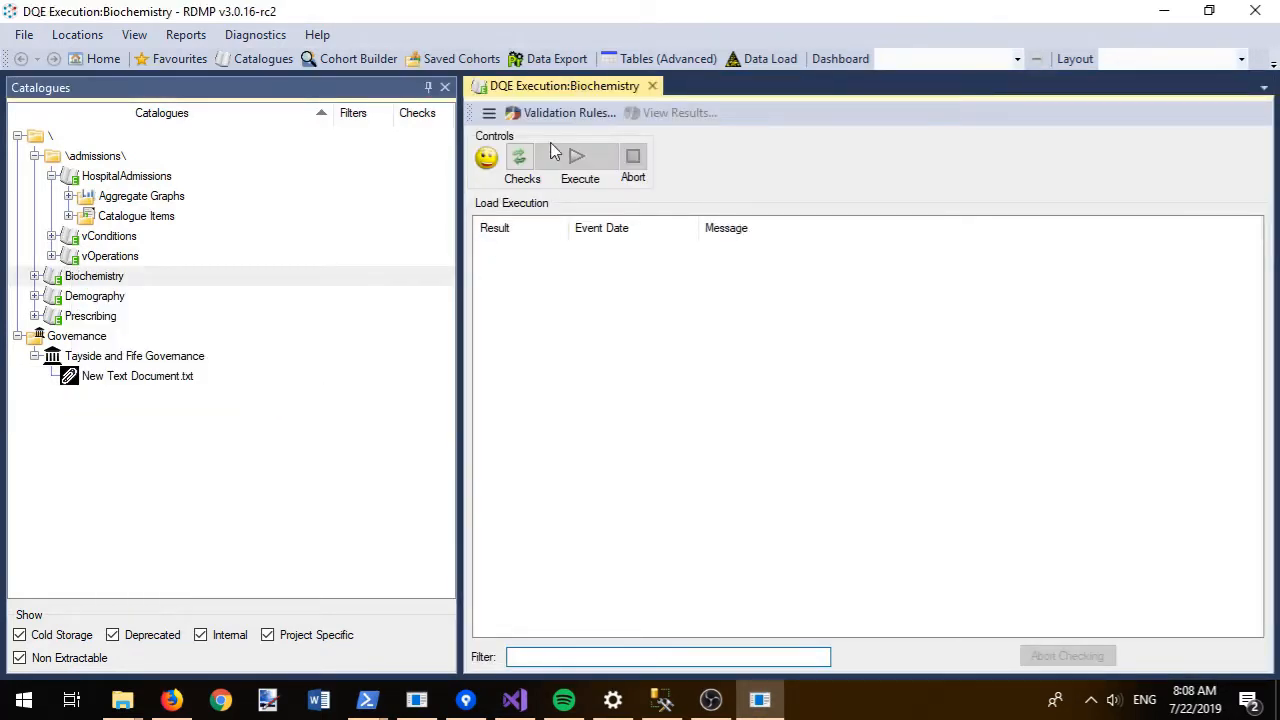
{"action": "left_click", "coordinate": [565, 114]}
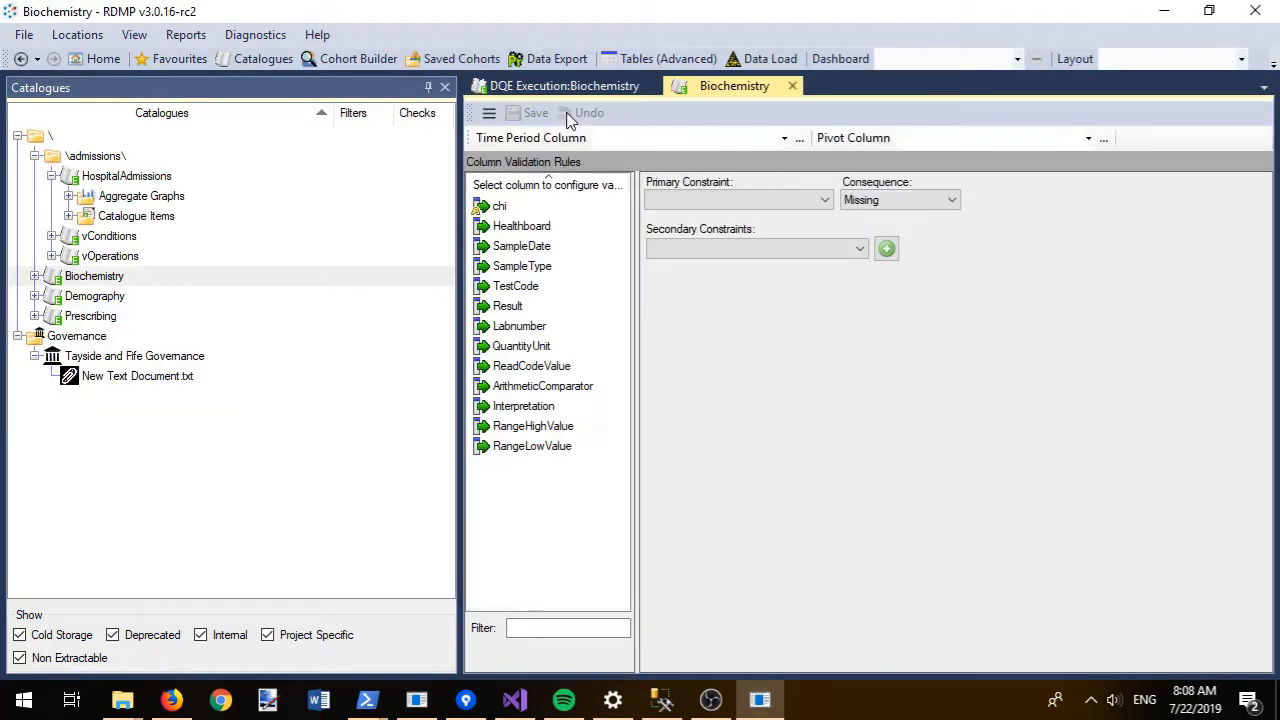
{"action": "left_click", "coordinate": [494, 205]}
{"action": "left_click", "coordinate": [735, 202]}
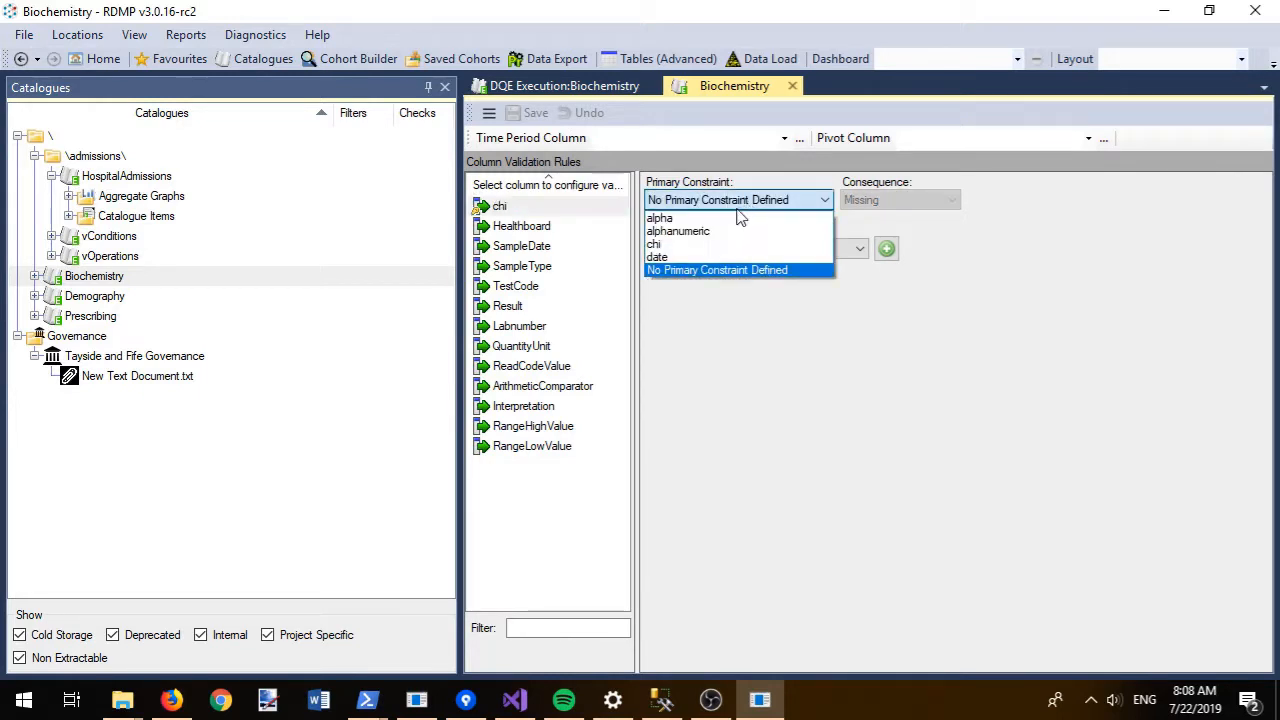
{"action": "left_click", "coordinate": [711, 244]}
{"action": "left_click", "coordinate": [875, 200]}
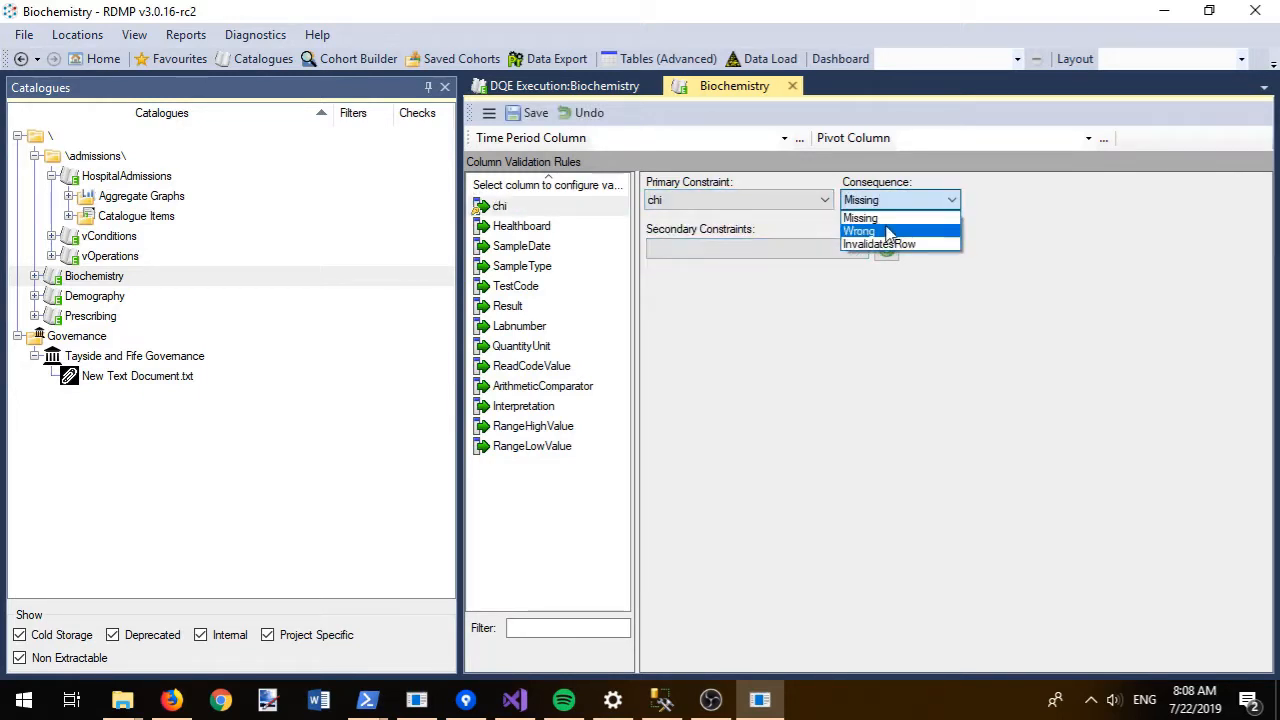
{"action": "left_click", "coordinate": [888, 232]}
- Add a notnull secondary constraint to chi with rationale 'Chi should have a cord'
{"action": "left_click", "coordinate": [812, 250]}
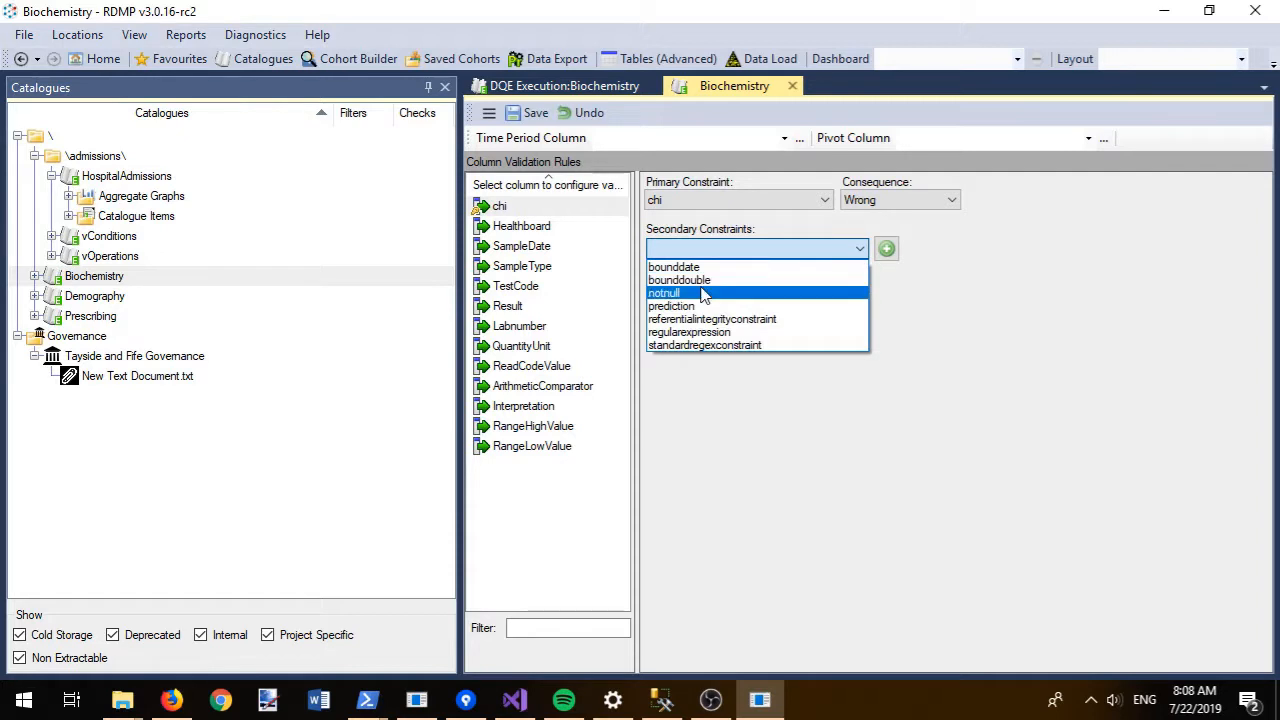
{"action": "left_click", "coordinate": [703, 293]}
{"action": "left_click", "coordinate": [887, 249]}
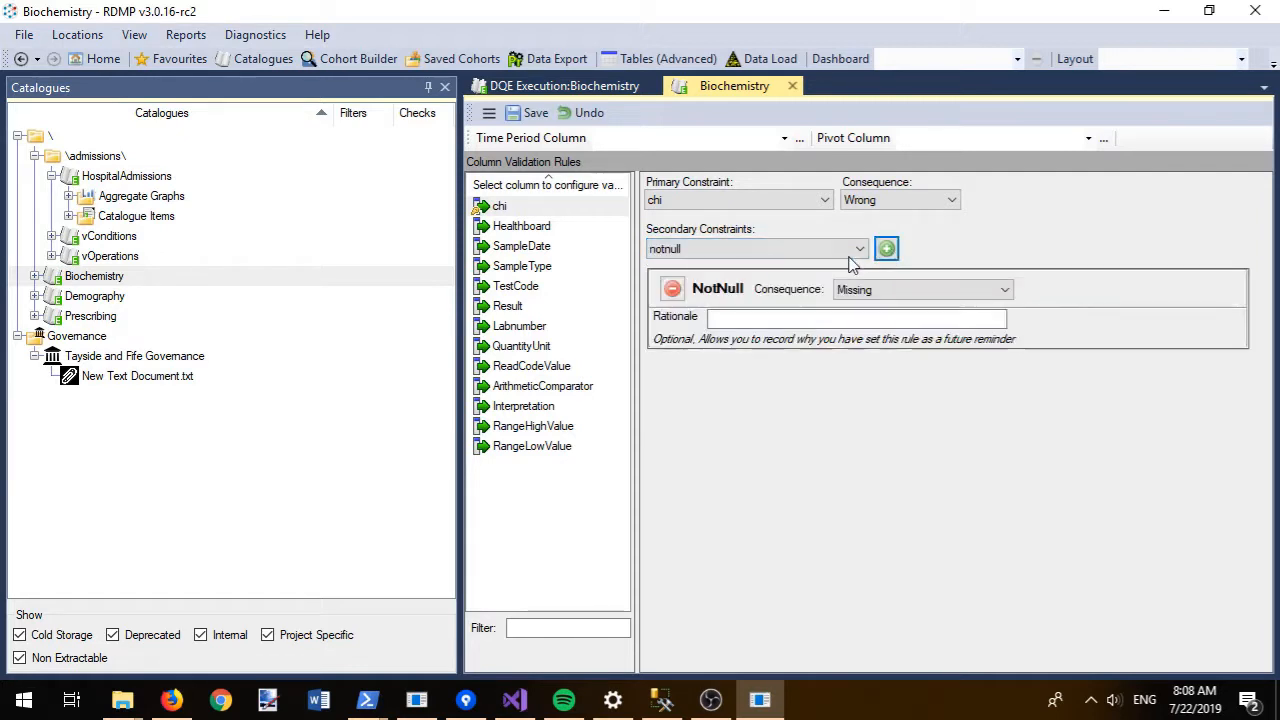
{"action": "left_click", "coordinate": [781, 319]}
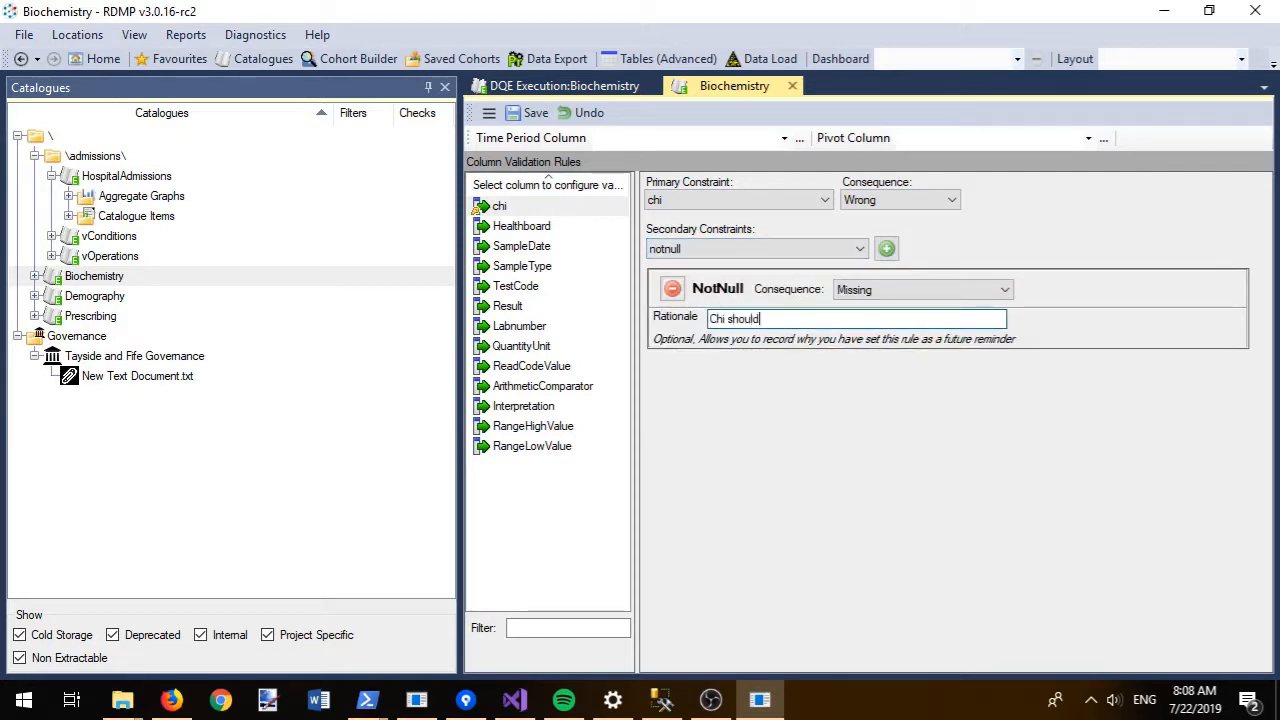
{"action": "type", "text": "Chi should have a "}
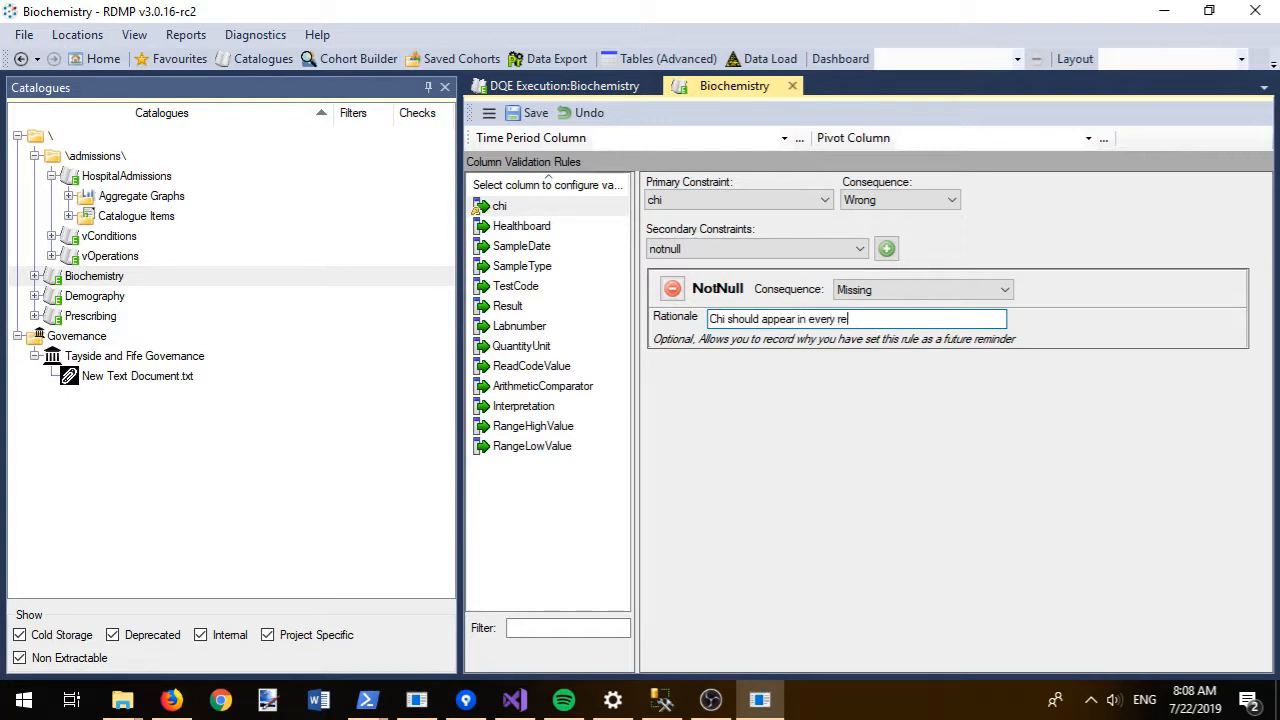
{"action": "type", "text": "cord"}
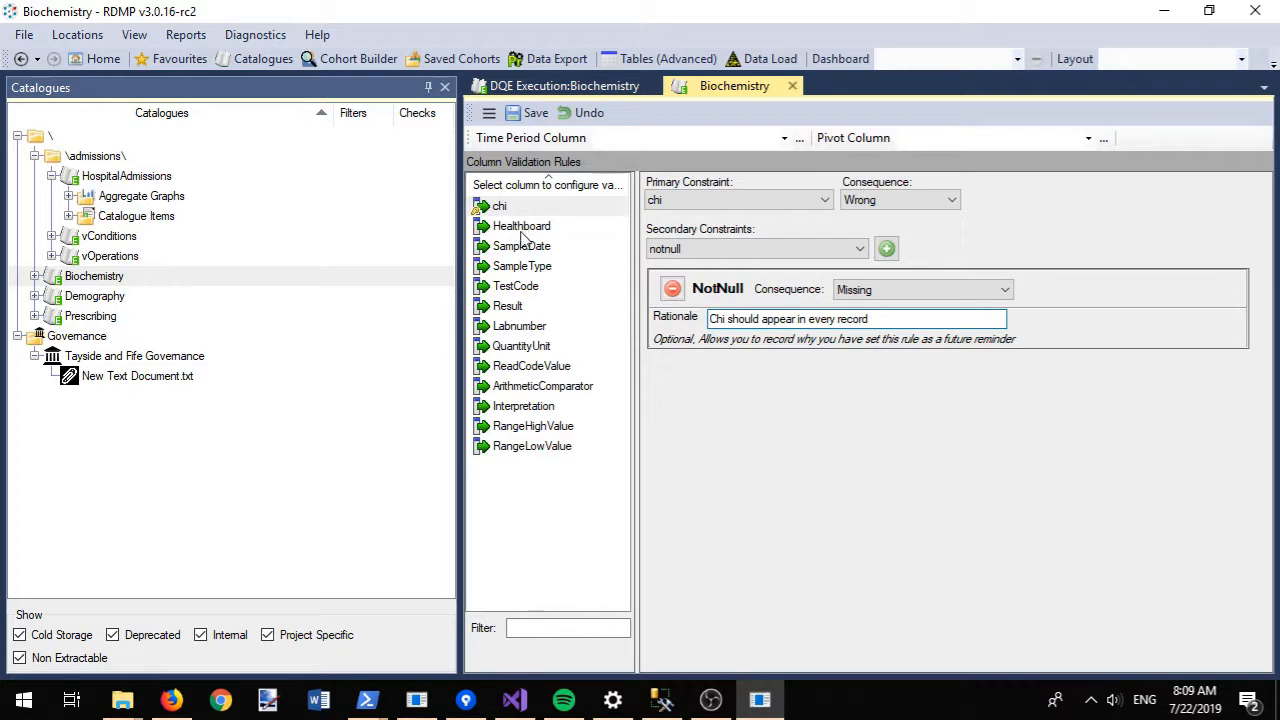
- Look over the TestCode column's constraint options, then select the Healthboard column
{"action": "left_click", "coordinate": [518, 288]}
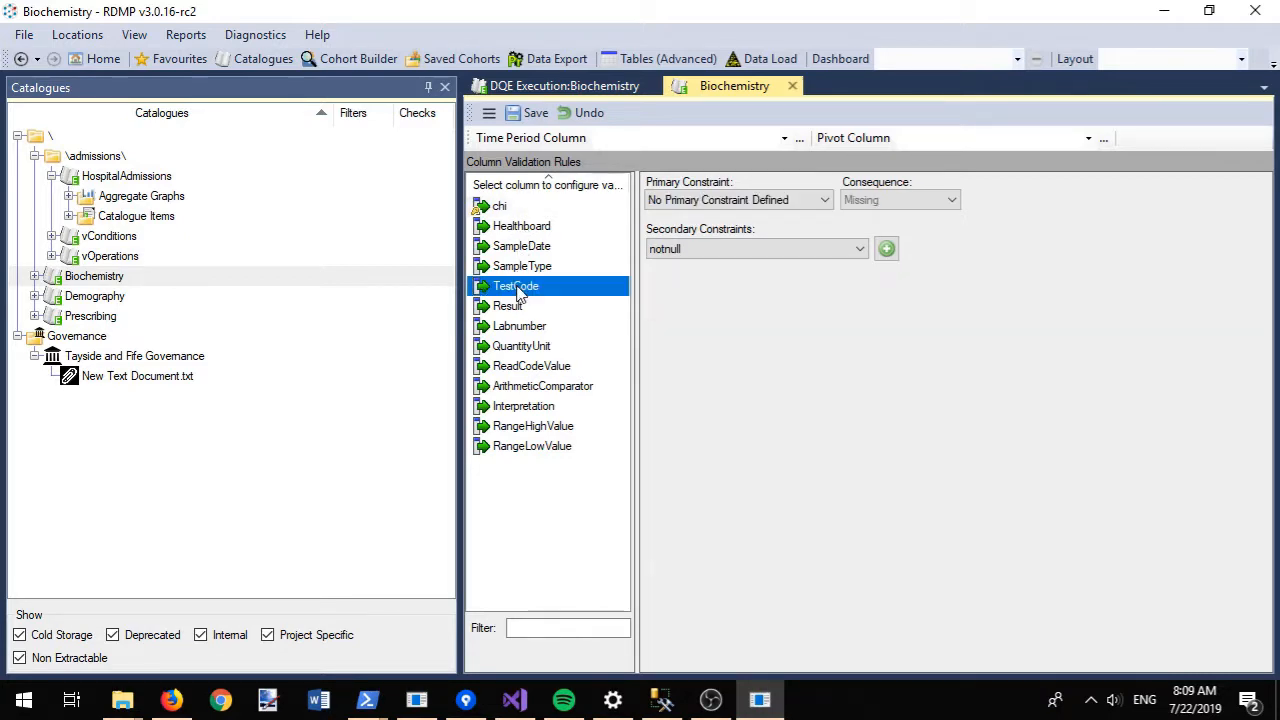
{"action": "left_click", "coordinate": [698, 249]}
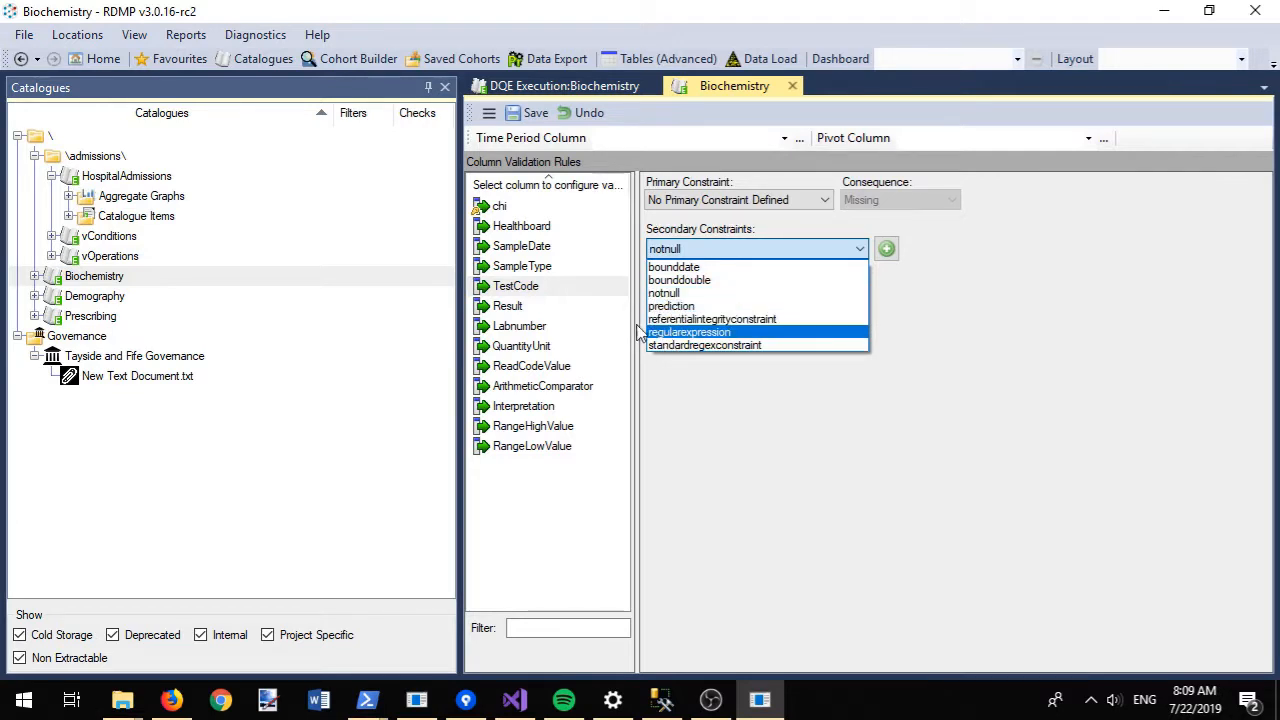
{"action": "left_click", "coordinate": [537, 240]}
{"action": "left_click", "coordinate": [535, 228]}
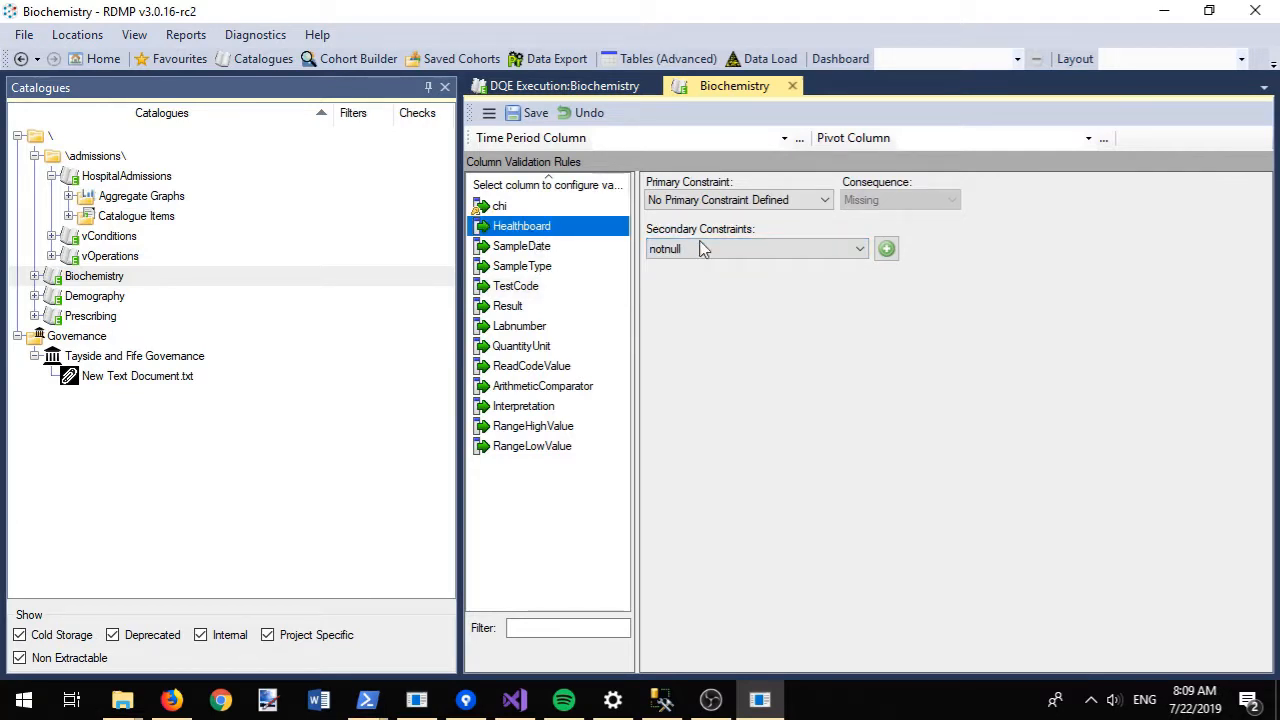
- Add a regularexpression constraint ^[TF]$ to Healthboard, with mismatches treated as Wrong
{"action": "left_click", "coordinate": [700, 248]}
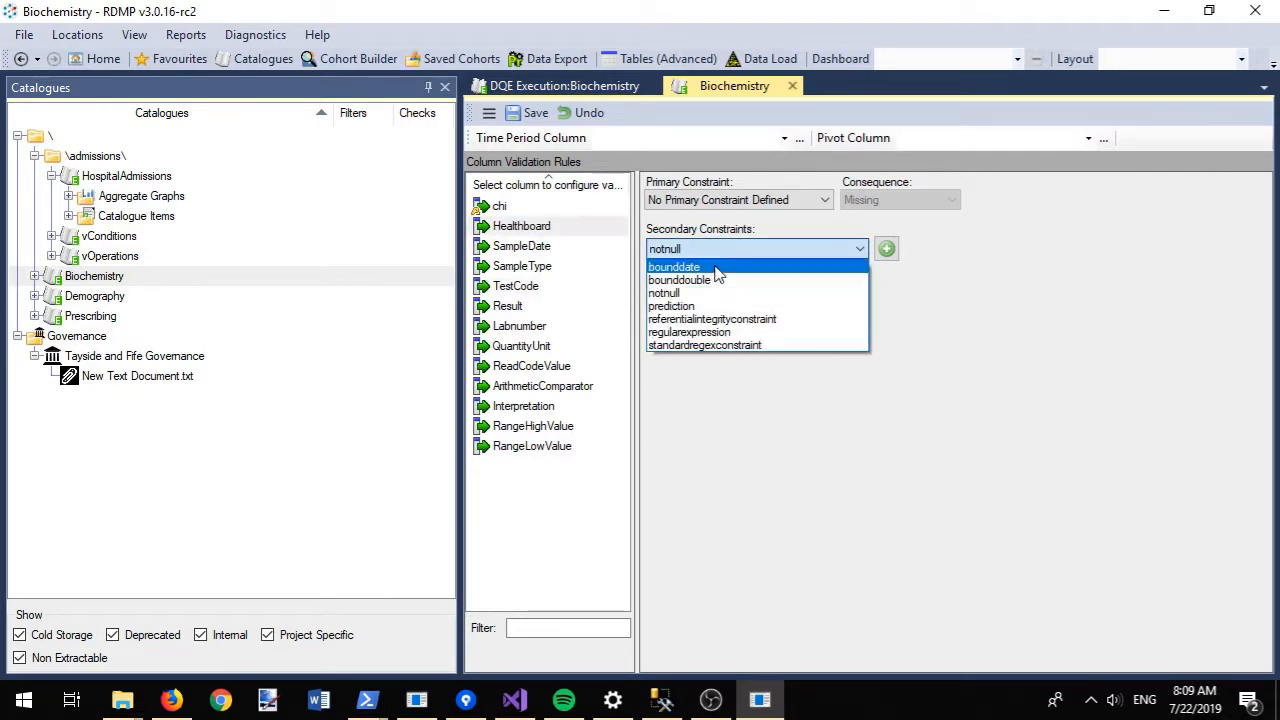
{"action": "left_click", "coordinate": [700, 332]}
{"action": "left_click", "coordinate": [887, 248]}
{"action": "left_click", "coordinate": [767, 318]}
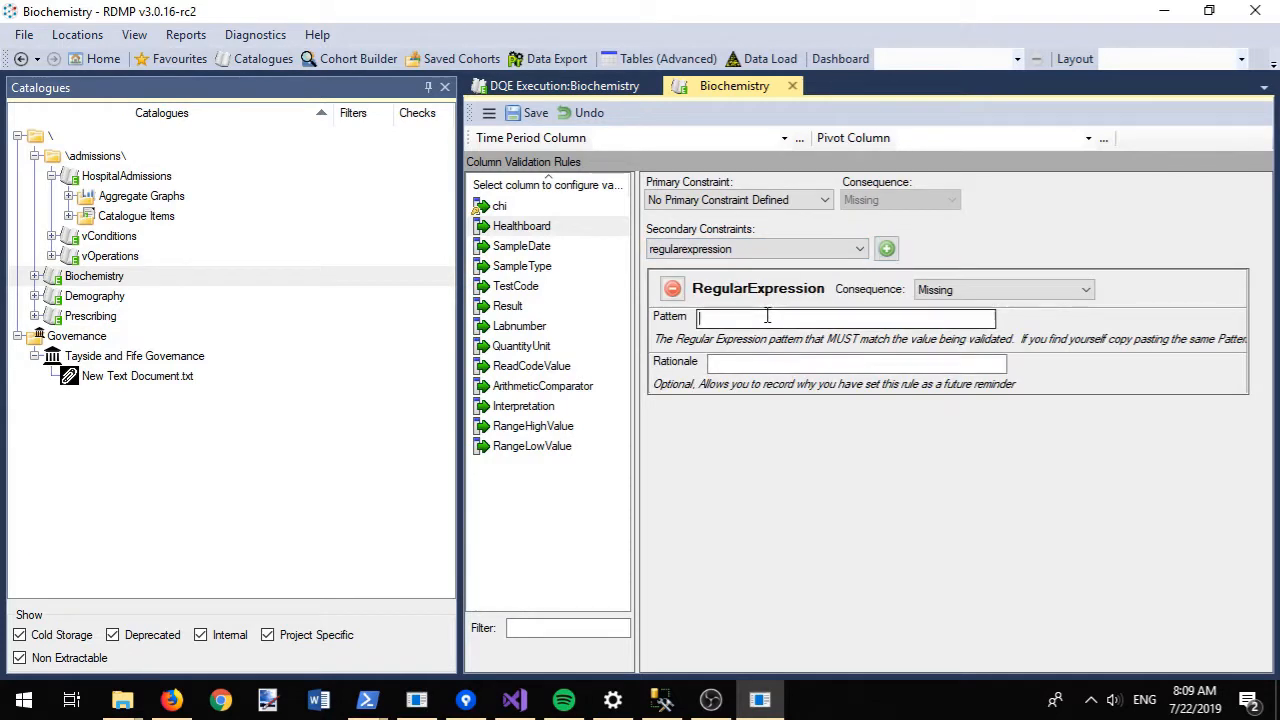
{"action": "type", "text": "[TF"}
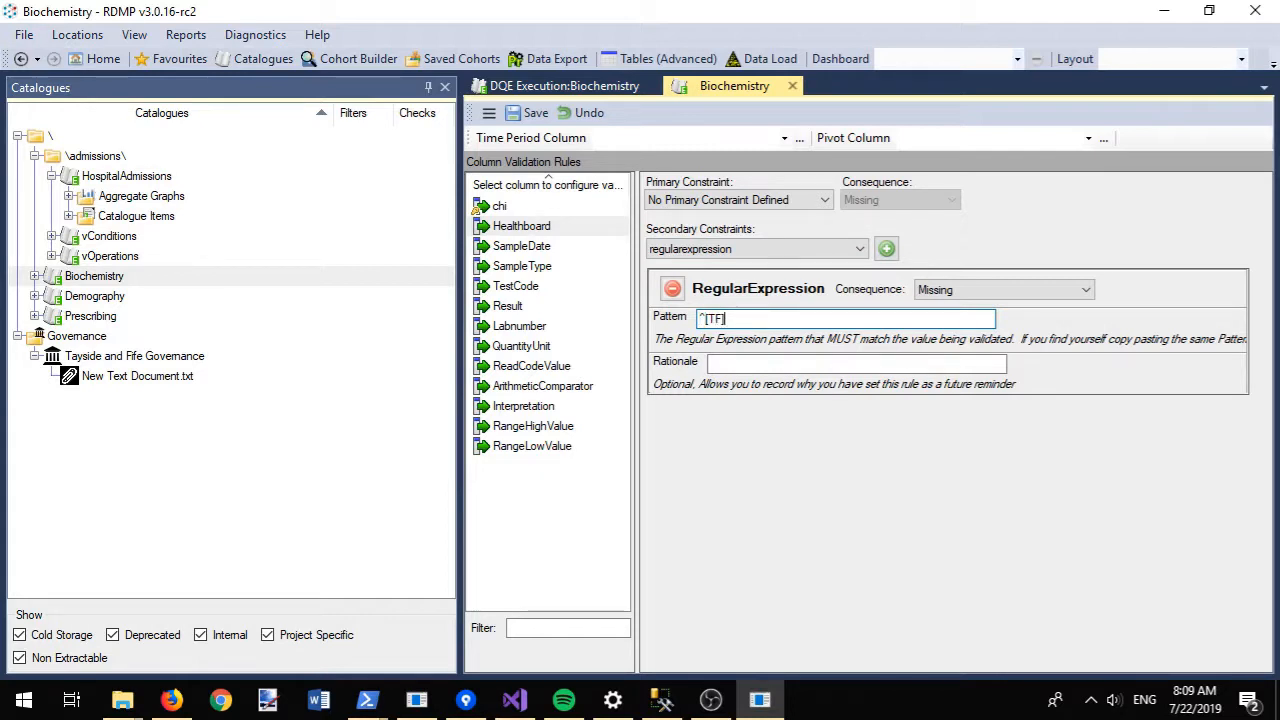
{"action": "left_click", "coordinate": [815, 363]}
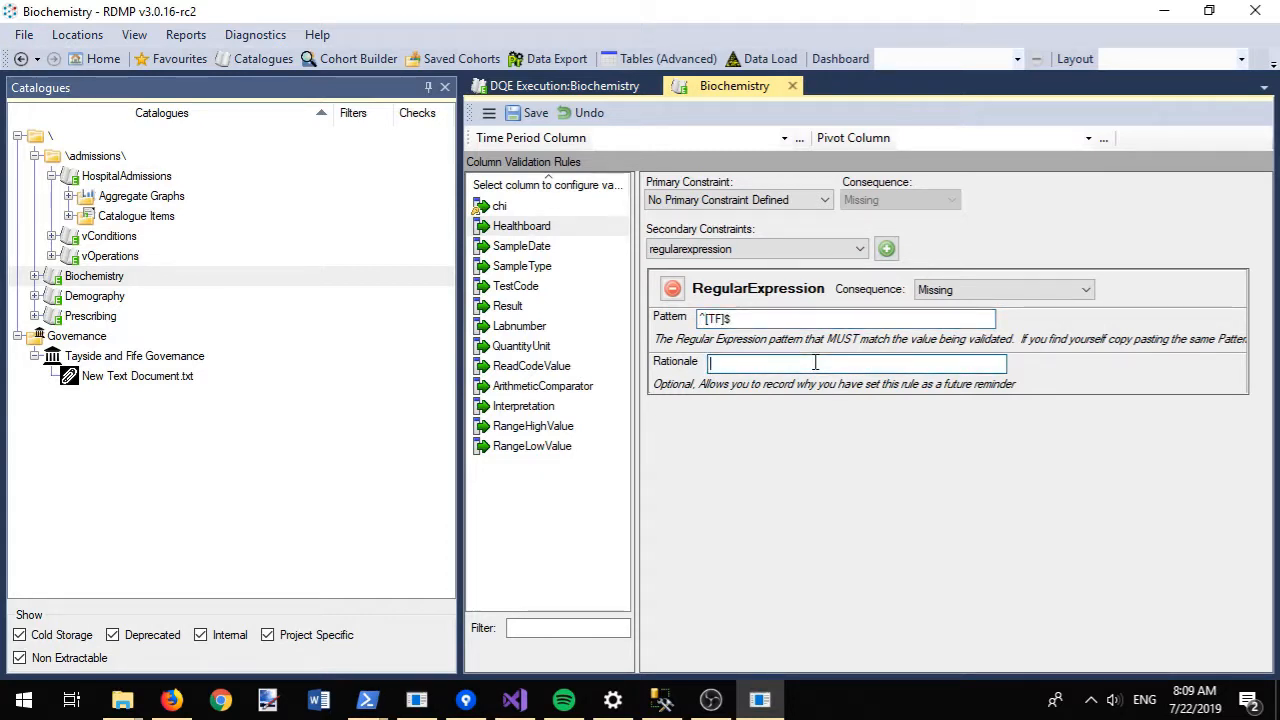
{"action": "left_click", "coordinate": [1040, 289]}
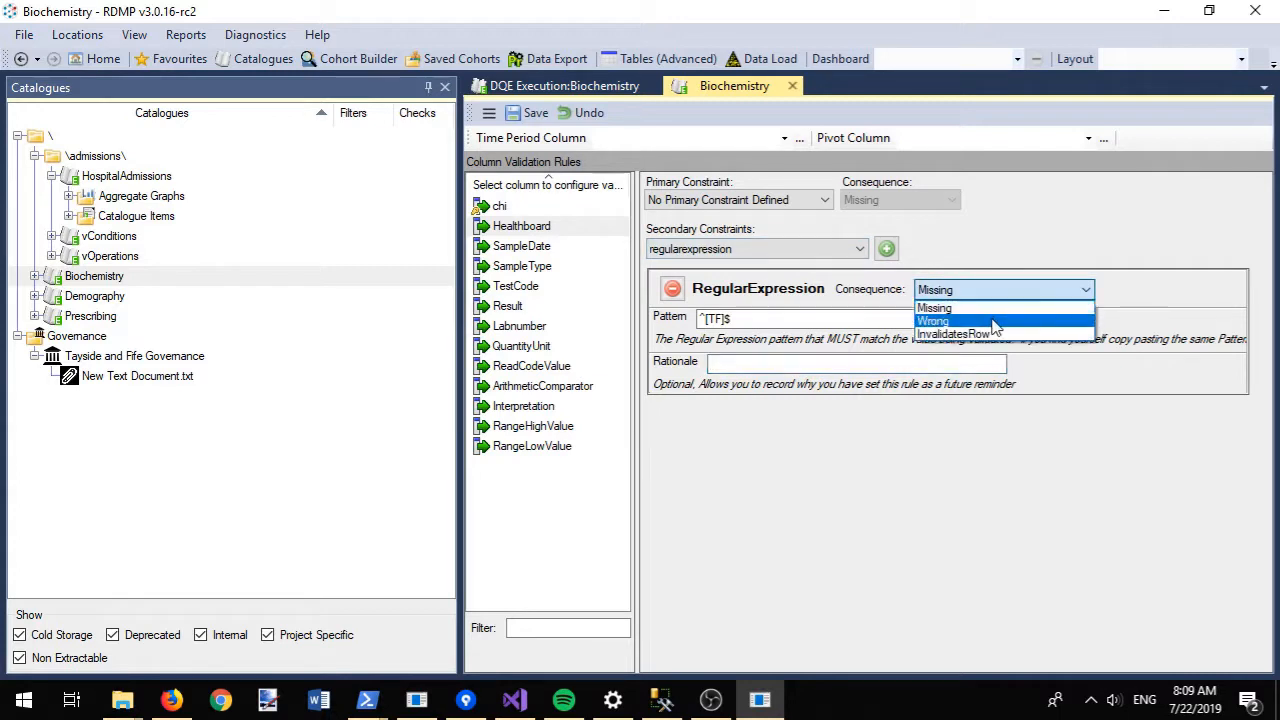
{"action": "left_click", "coordinate": [995, 318]}
{"action": "left_click", "coordinate": [870, 362]}
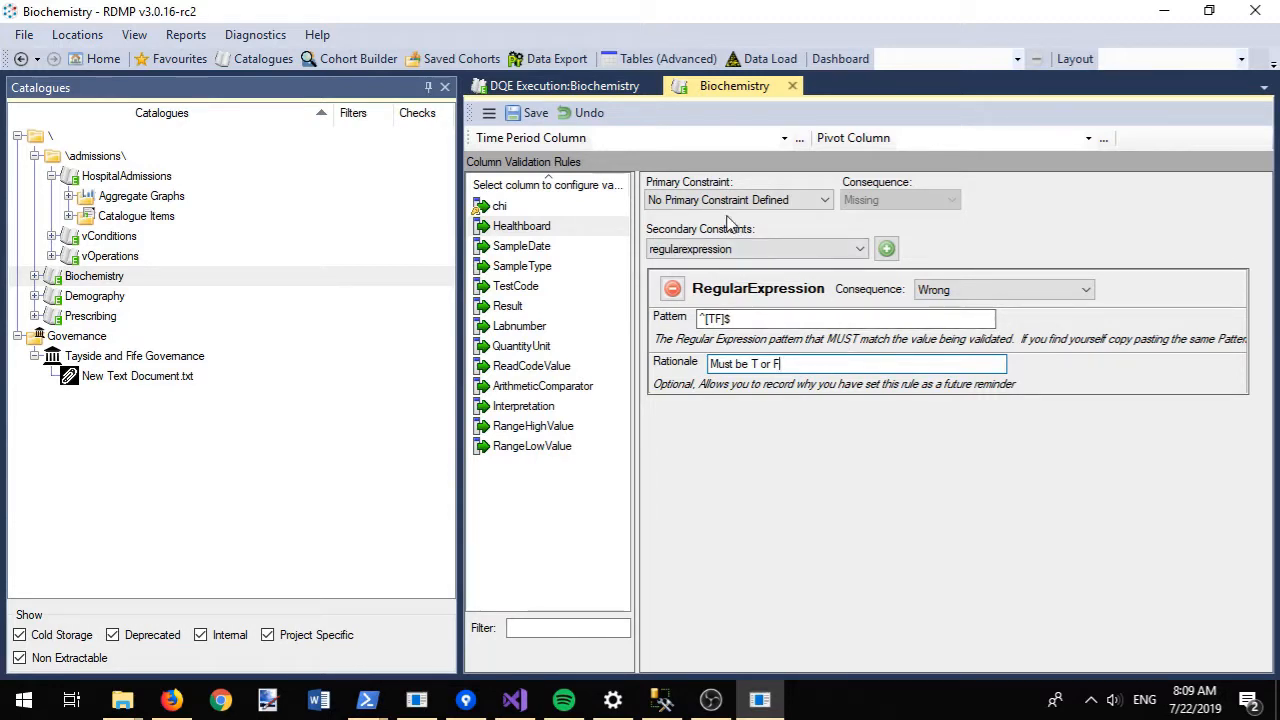
- Add a notnull constraint to Healthboard with rationale 'Must be present in record', and save
{"action": "left_click", "coordinate": [766, 249]}
{"action": "left_click", "coordinate": [735, 294]}
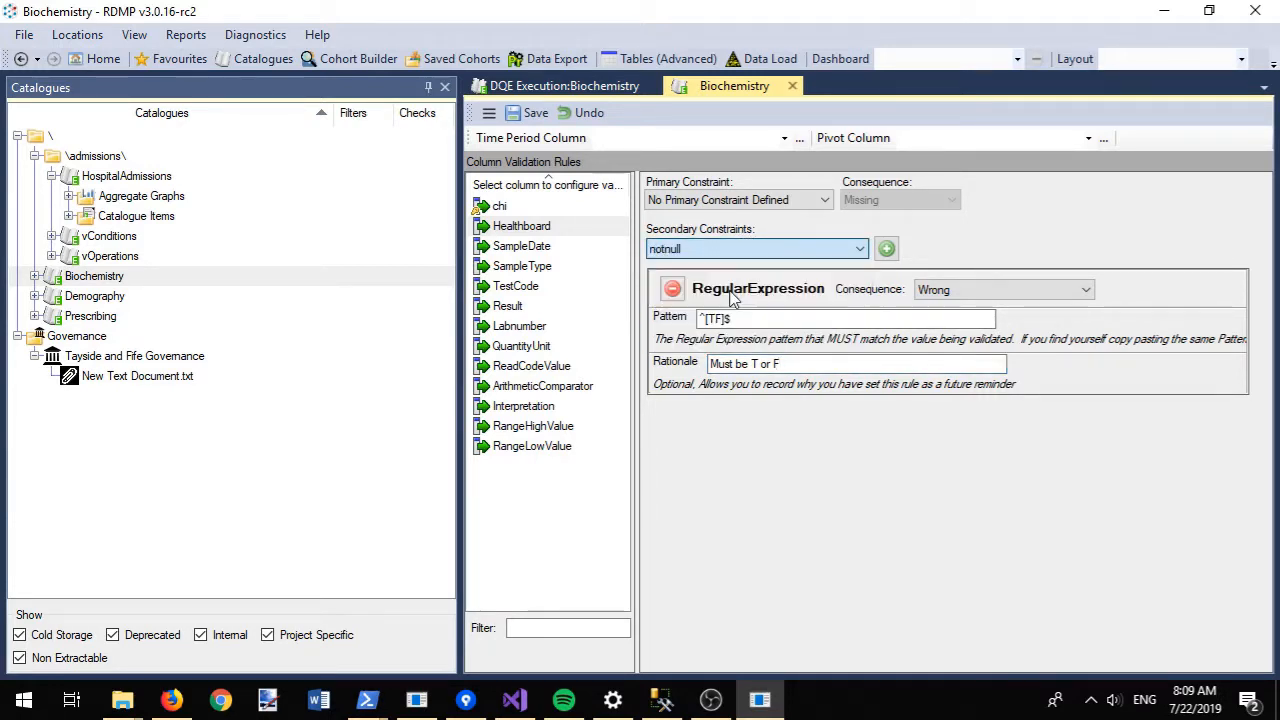
{"action": "left_click", "coordinate": [885, 249]}
{"action": "left_click", "coordinate": [828, 451]}
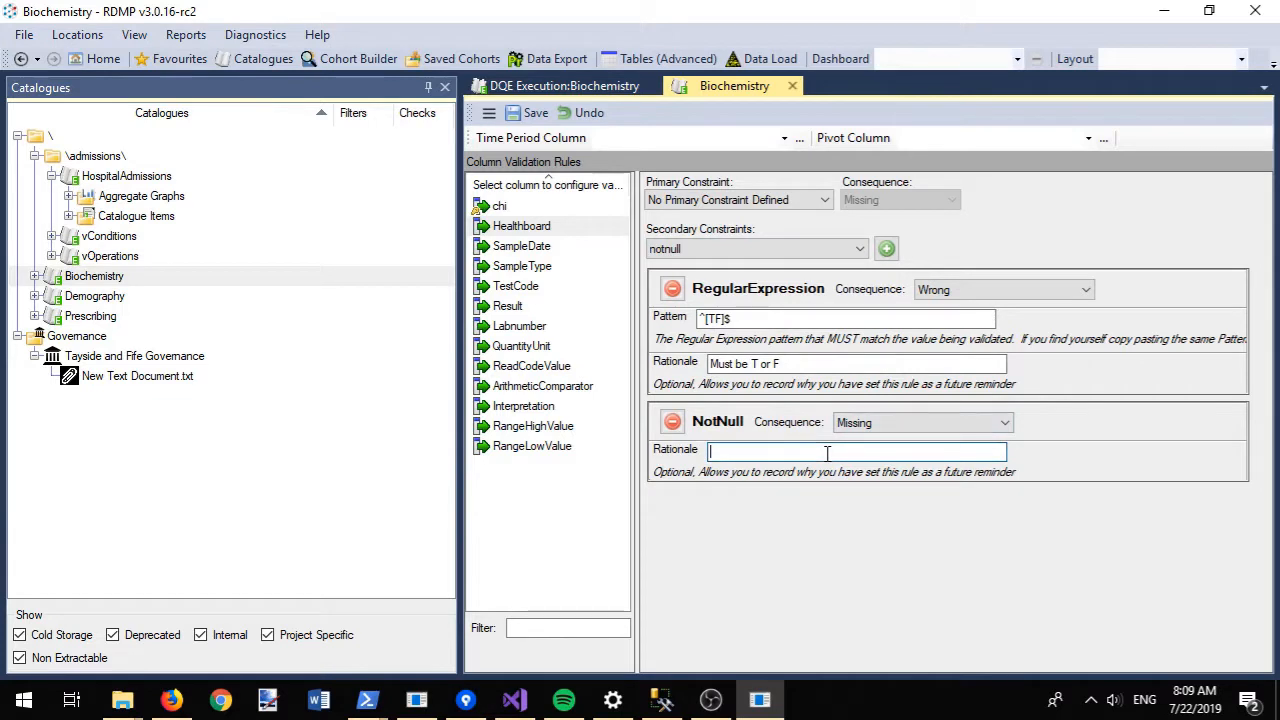
{"action": "type", "text": "Must be present in record"}
{"action": "key", "text": "ctrl+s"}
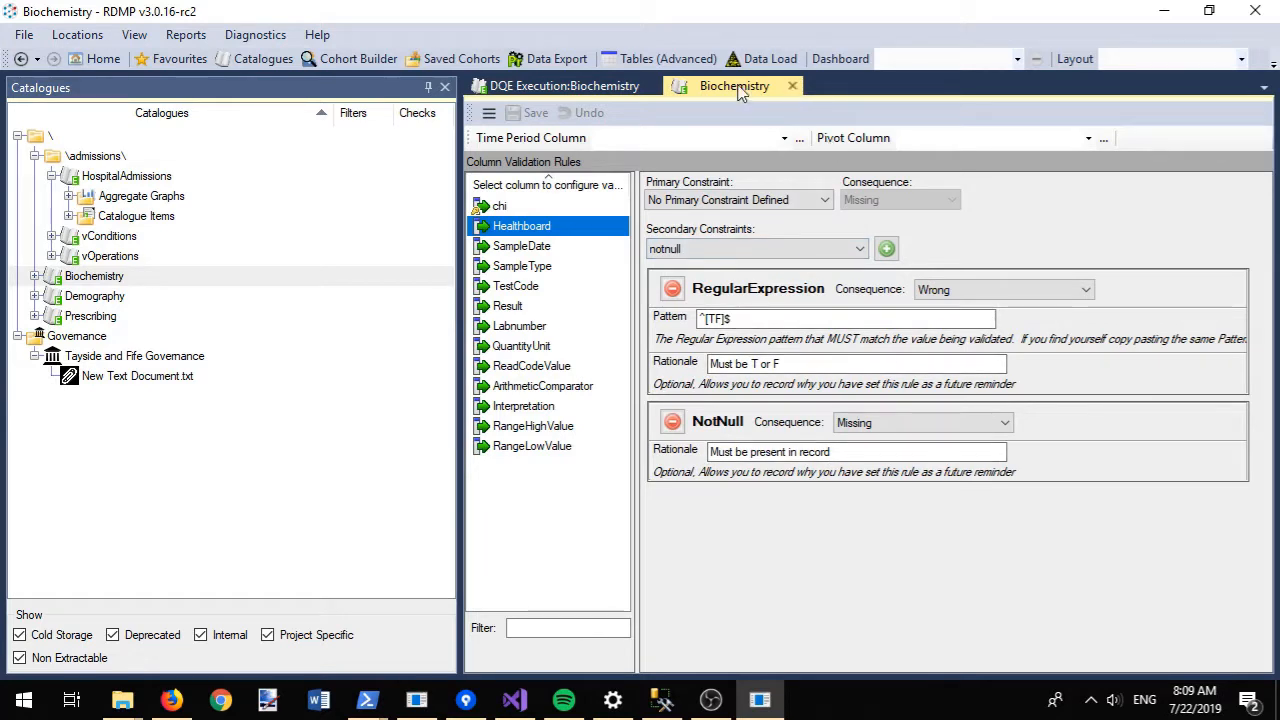
- Set SampleDate as Biochemistry's time period column, save, and rerun the DQE checks
{"action": "left_click", "coordinate": [489, 112]}
{"action": "left_click", "coordinate": [500, 140]}
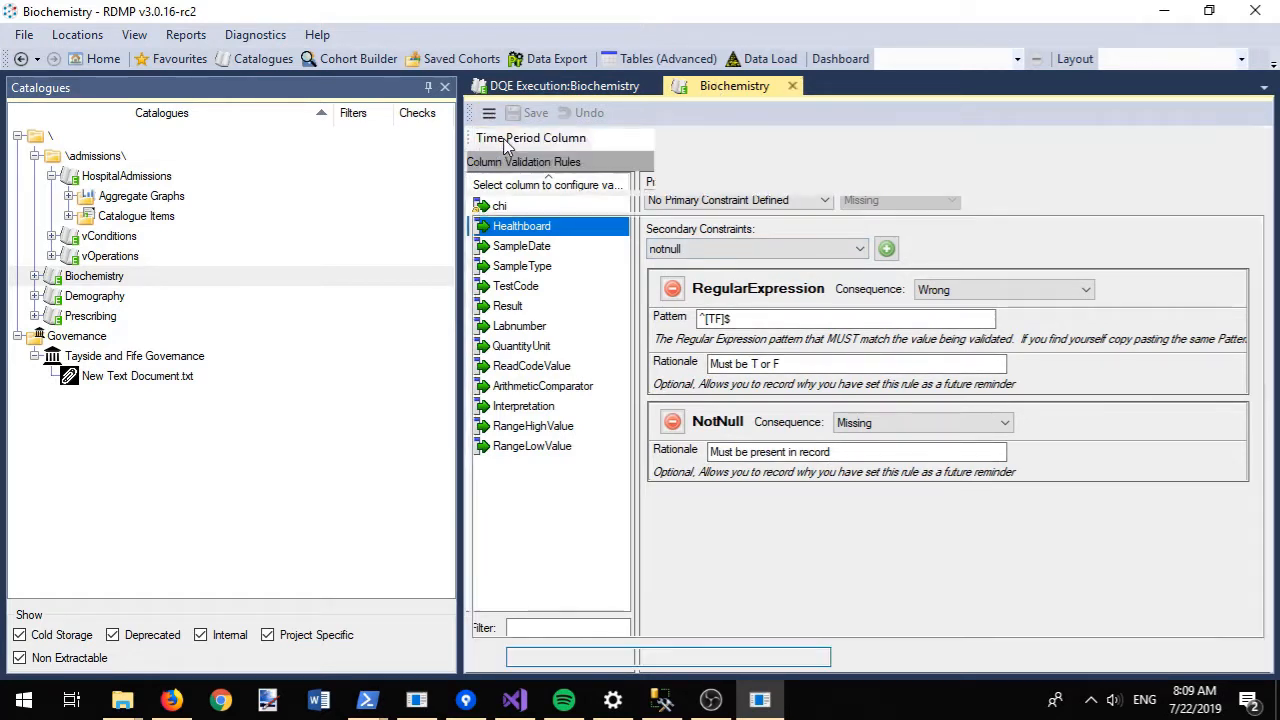
{"action": "left_click", "coordinate": [521, 158]}
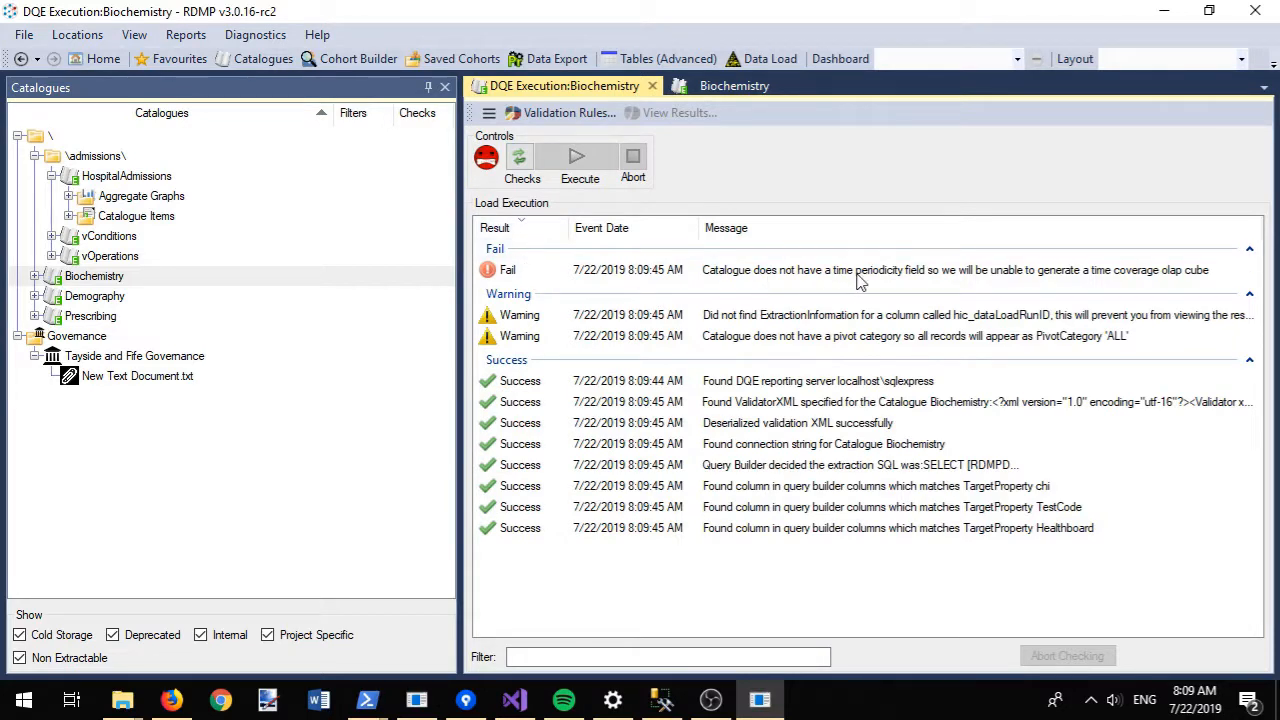
{"action": "left_click", "coordinate": [727, 92]}
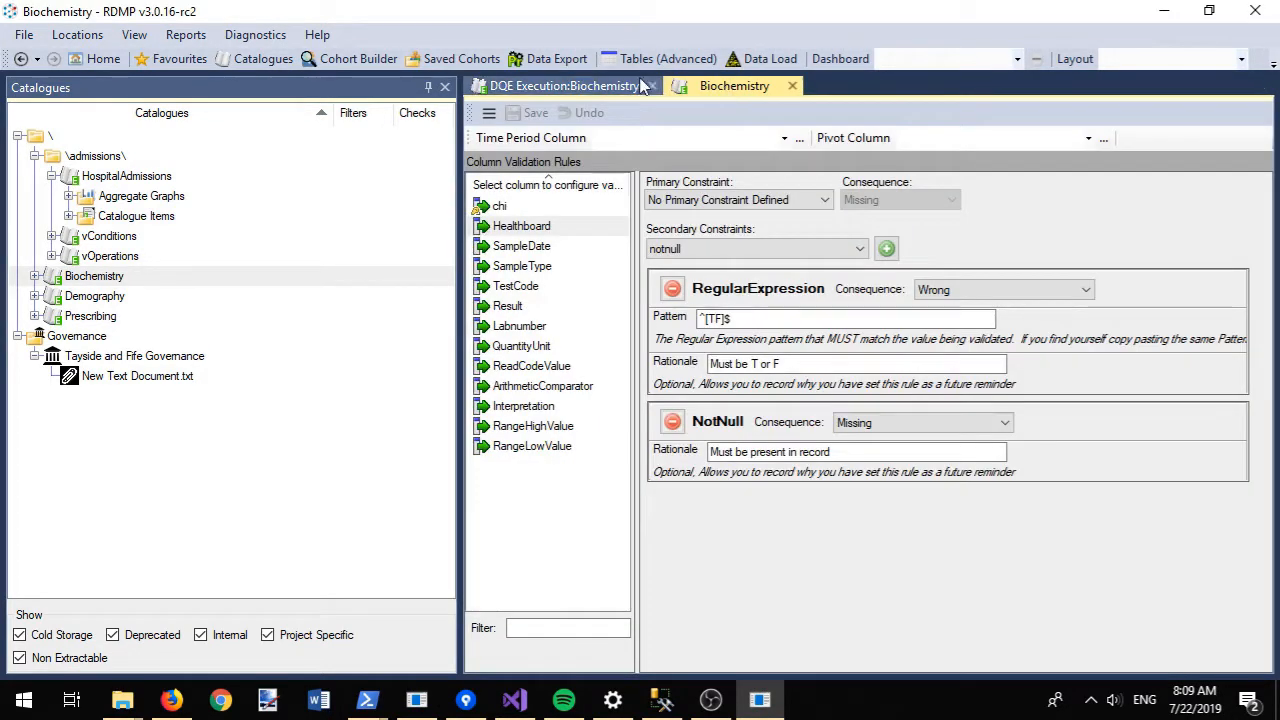
{"action": "left_click", "coordinate": [784, 138]}
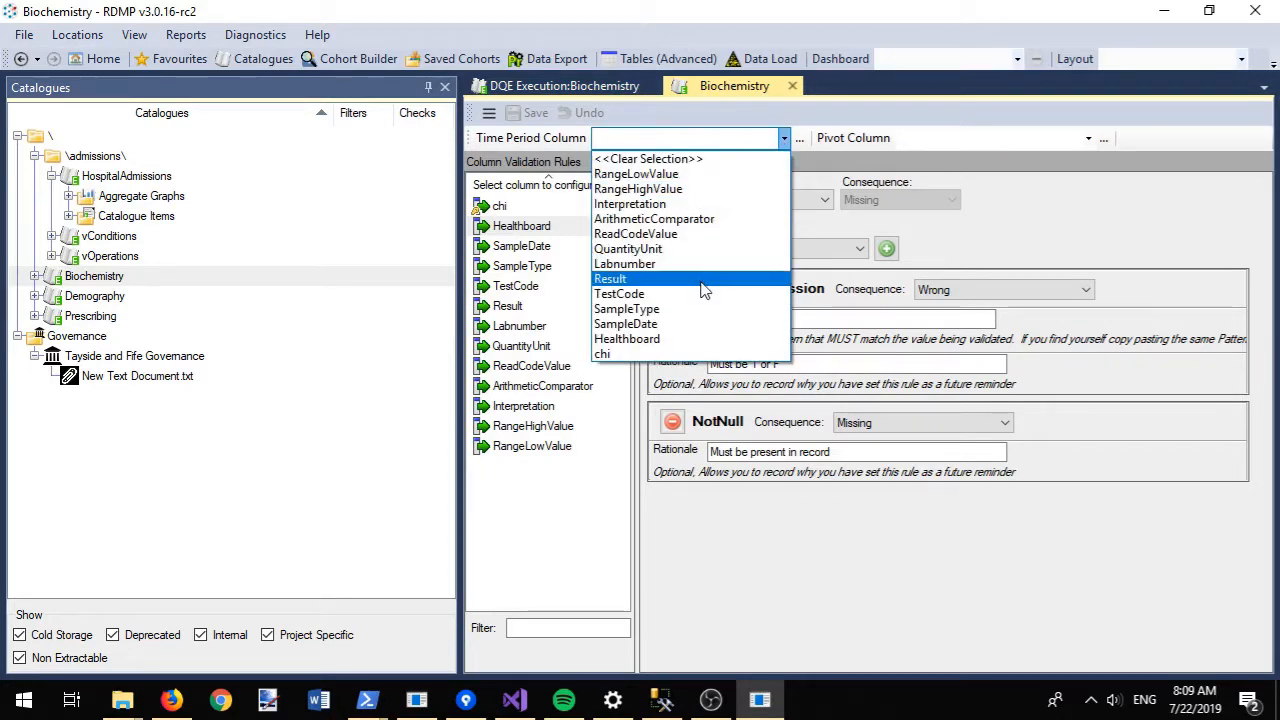
{"action": "left_click", "coordinate": [692, 324]}
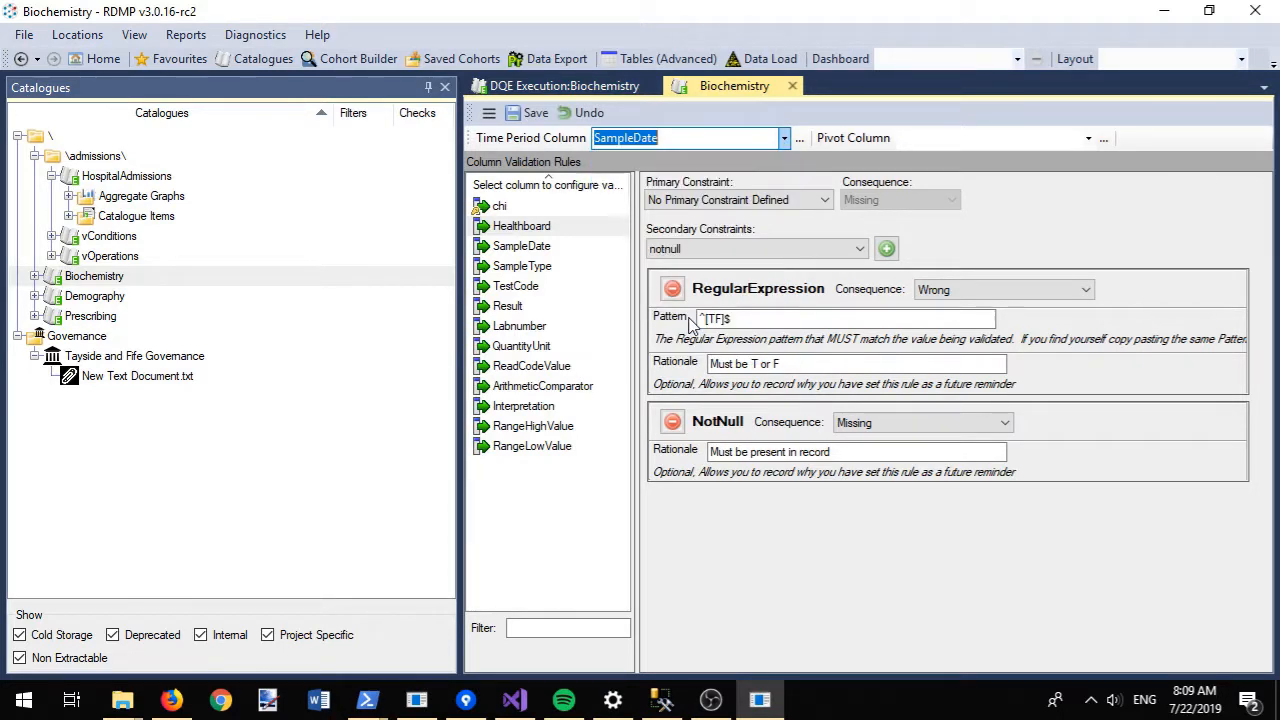
{"action": "left_click", "coordinate": [522, 113]}
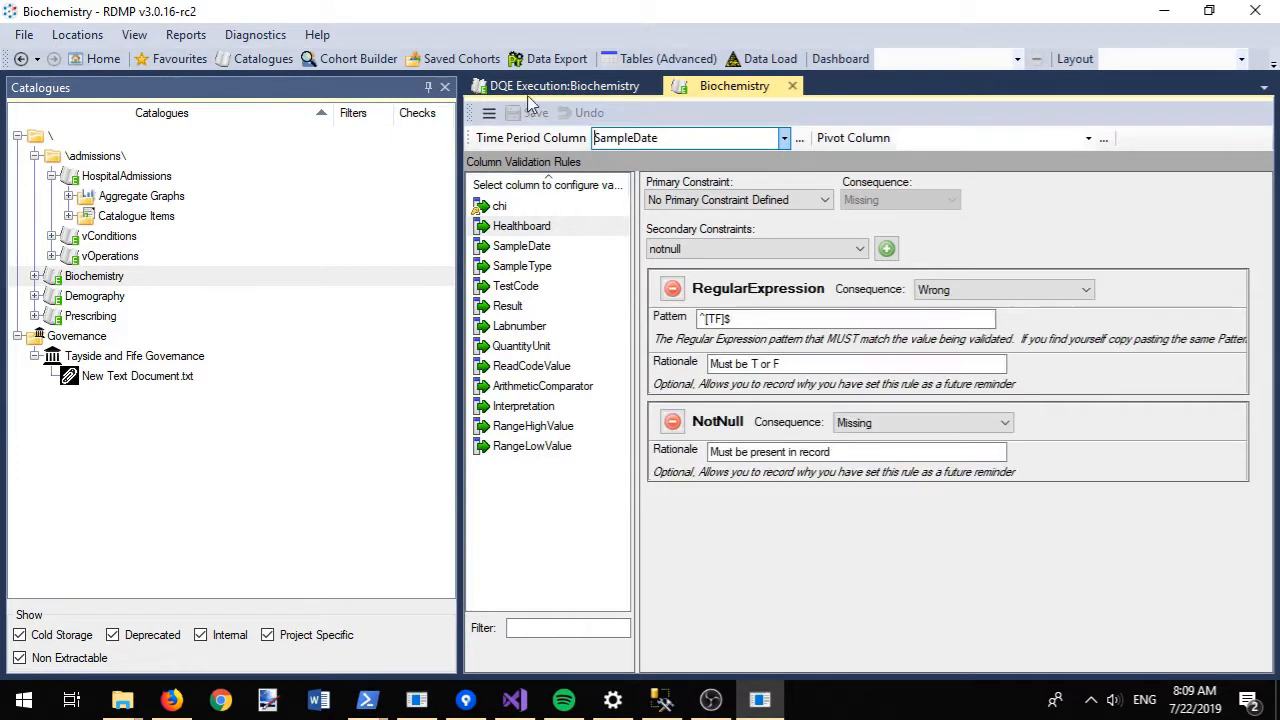
{"action": "left_click", "coordinate": [540, 88]}
{"action": "left_click", "coordinate": [520, 158]}
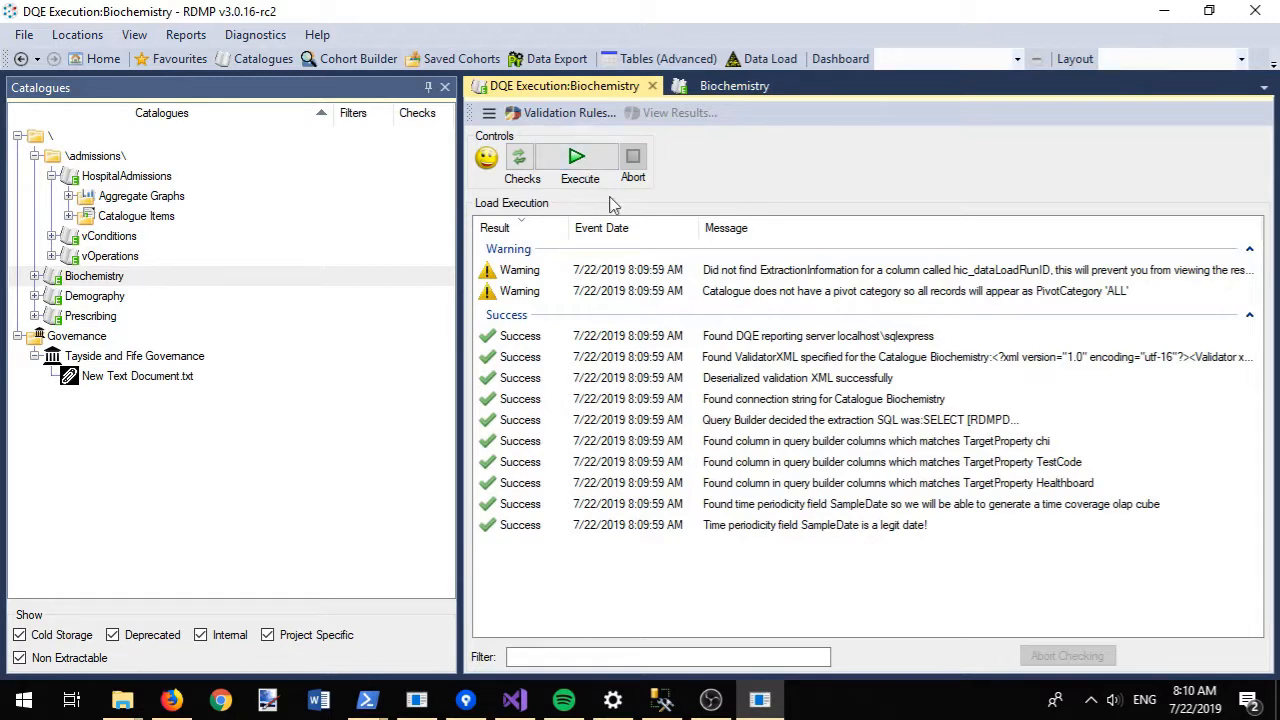
- Read the no-pivot-category warning, then execute the data quality run
{"action": "left_click", "coordinate": [824, 297]}
{"action": "double_click", "coordinate": [824, 299]}
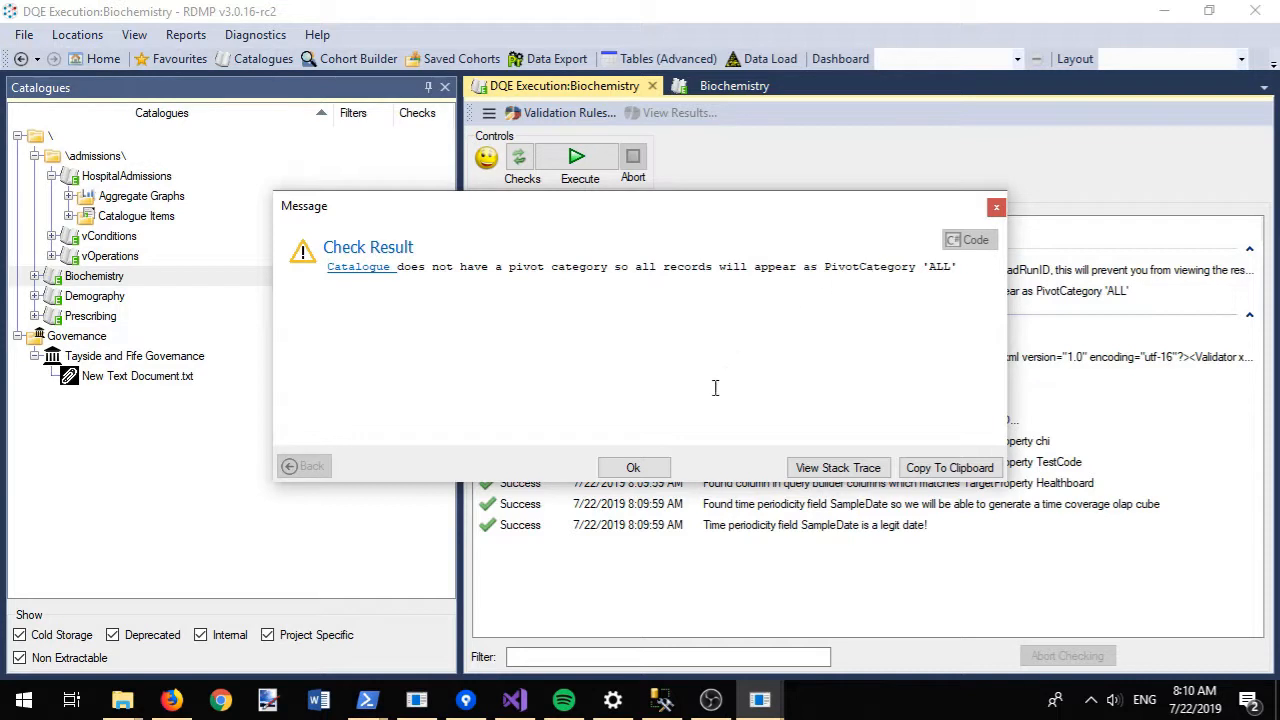
{"action": "left_click", "coordinate": [648, 470]}
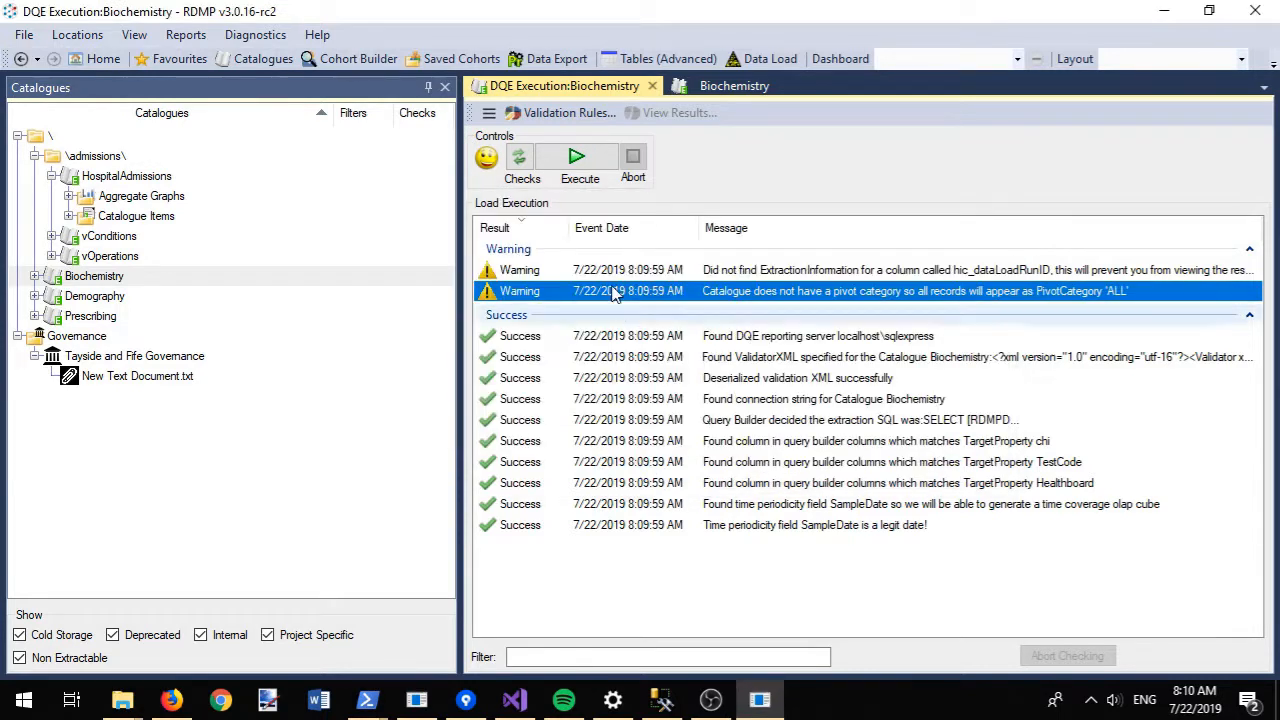
{"action": "left_click", "coordinate": [594, 170]}
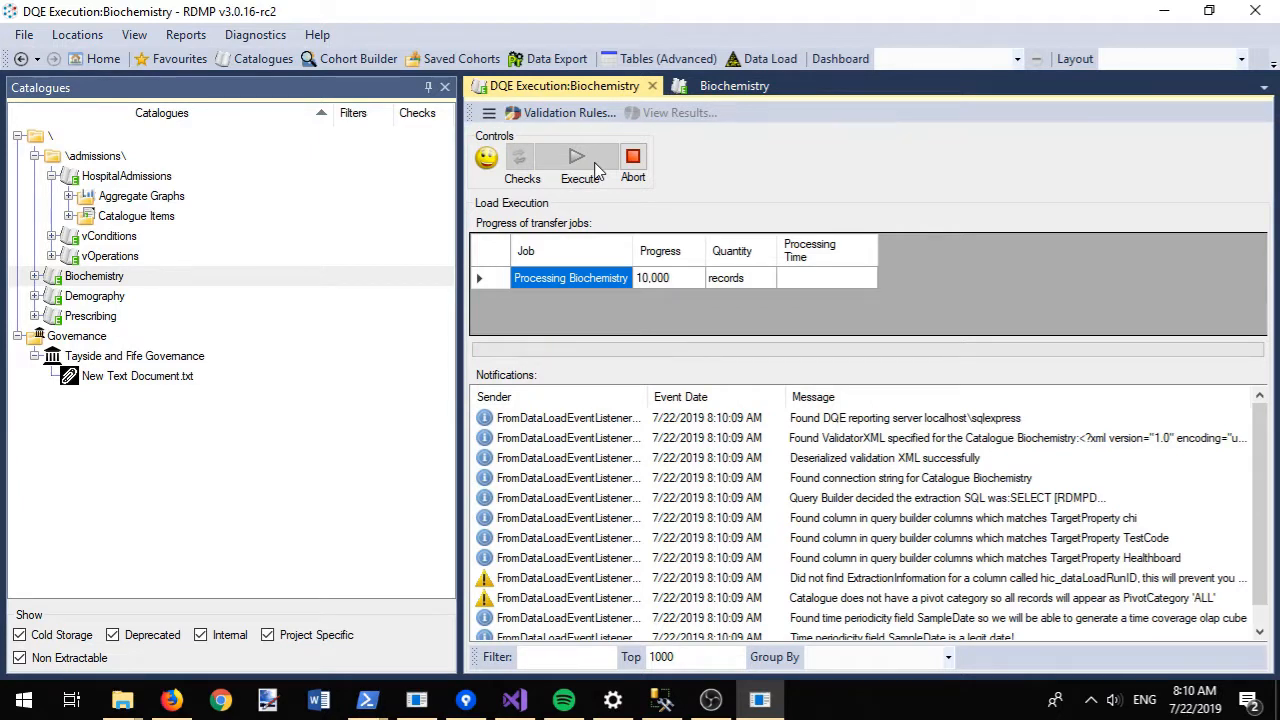
- Annotate the results chart with 'chi numbers are randomly generated so do not pass validation'
{"action": "left_click", "coordinate": [659, 122]}
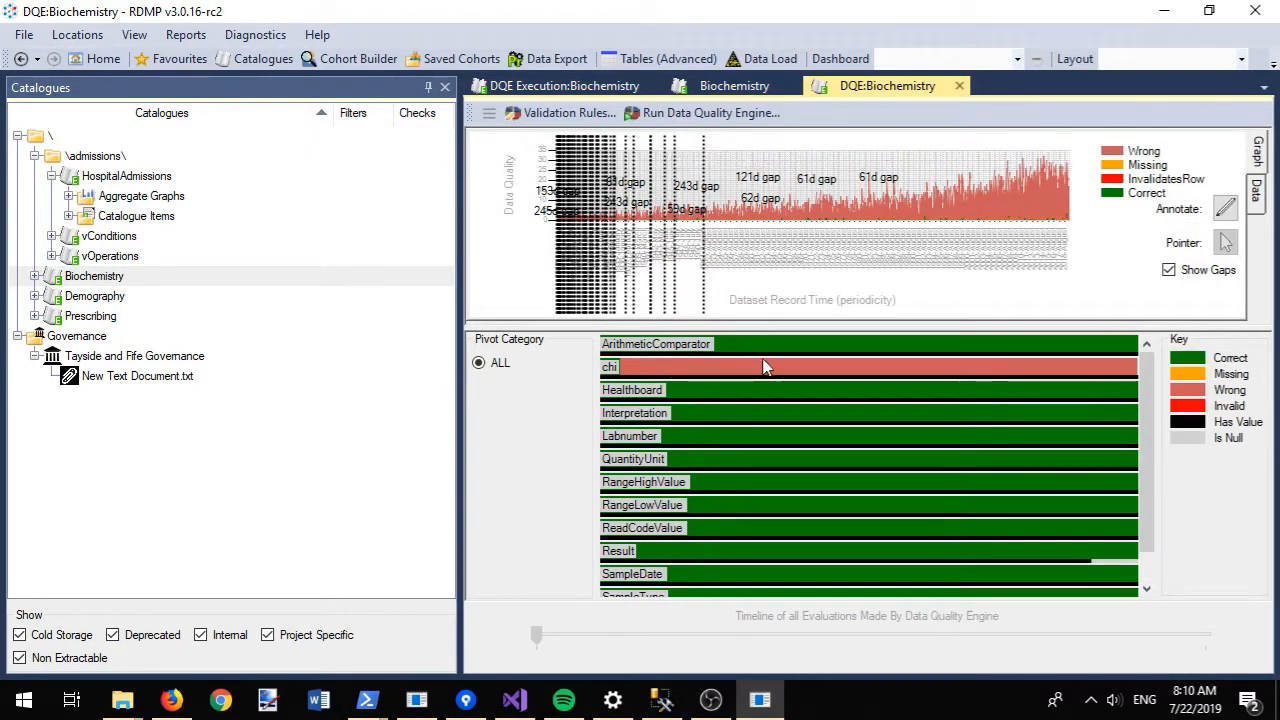
{"action": "mouse_move", "coordinate": [770, 380]}
{"action": "left_click", "coordinate": [1225, 208]}
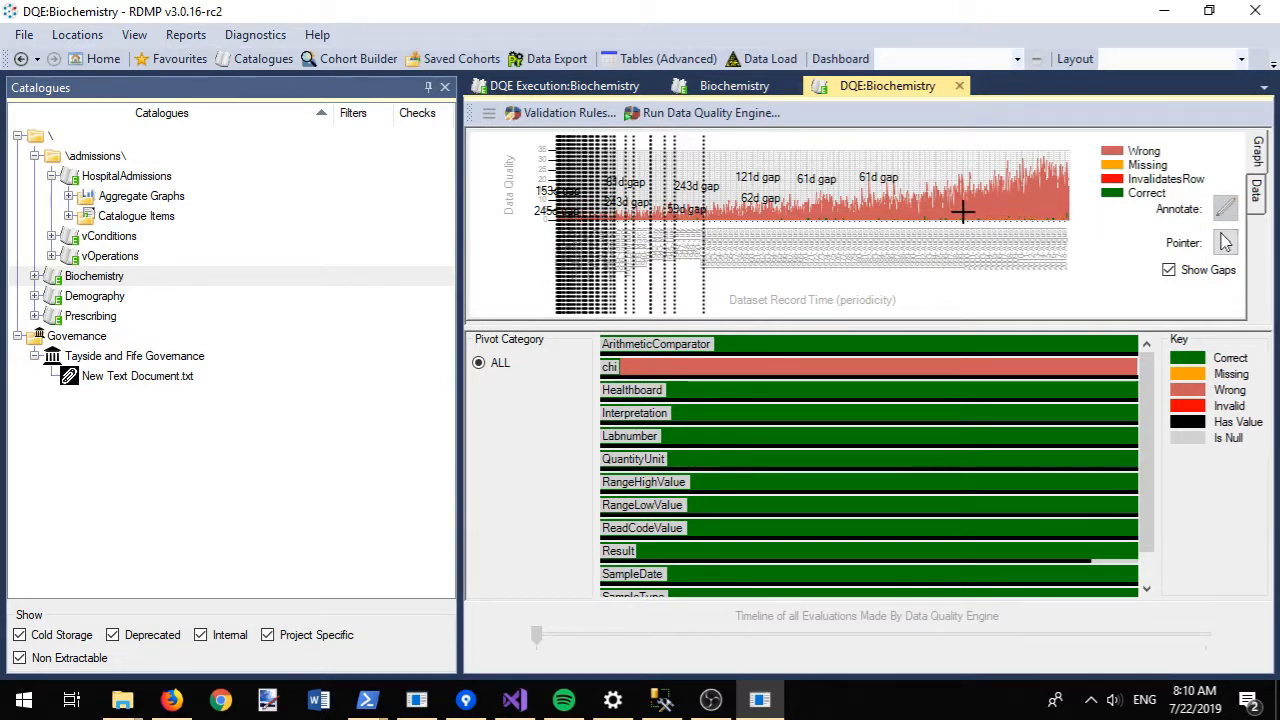
{"action": "left_click", "coordinate": [972, 204]}
{"action": "type", "text": "c"}
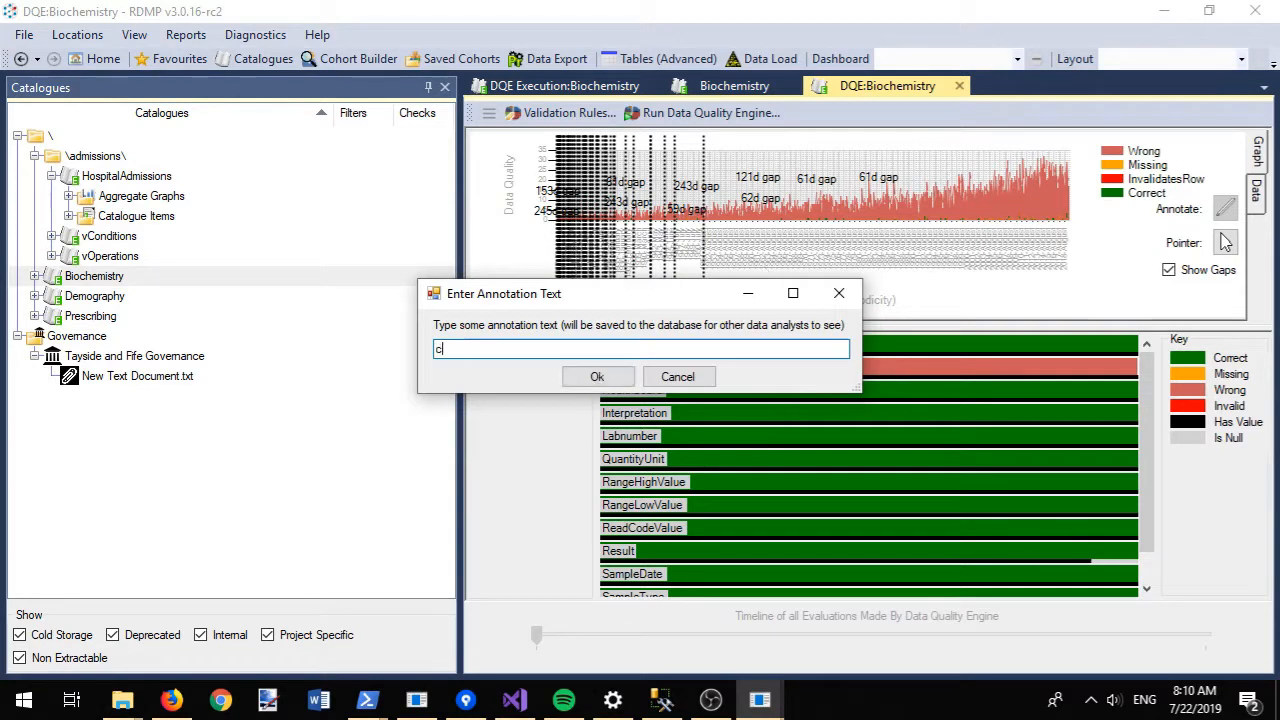
{"action": "type", "text": "hi numbers are ra"}
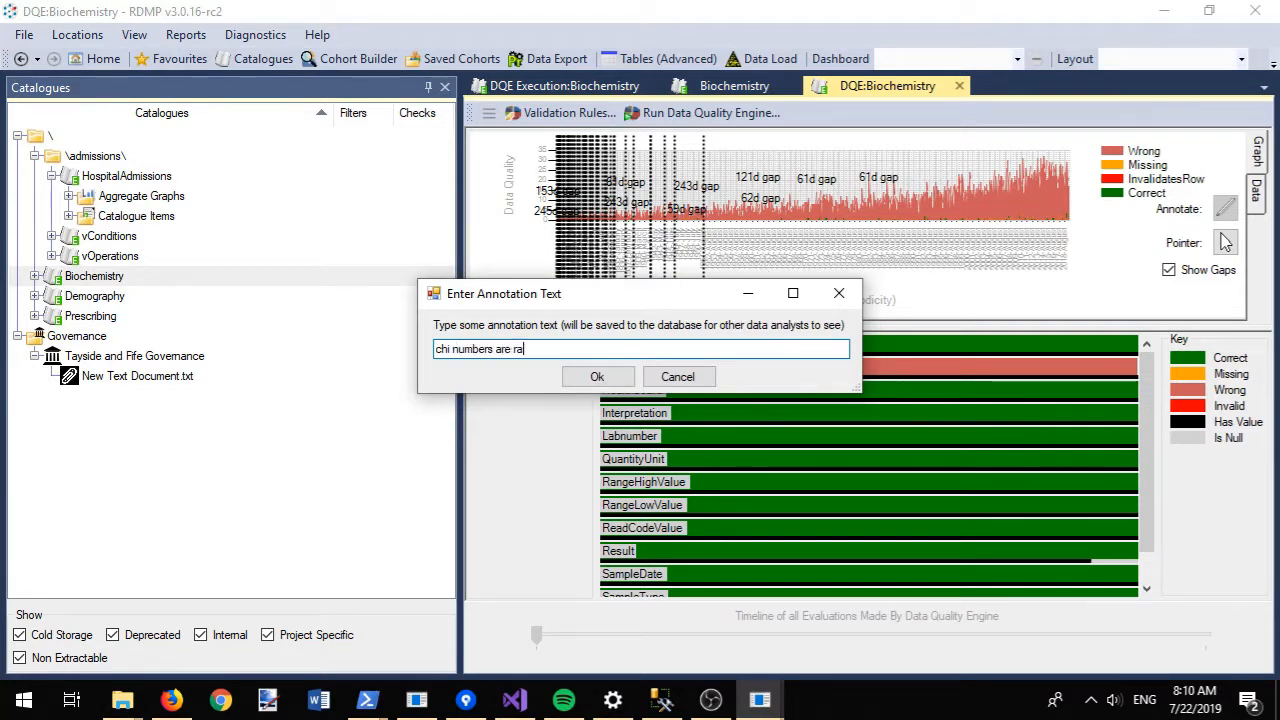
{"action": "type", "text": "ndomly generated s"}
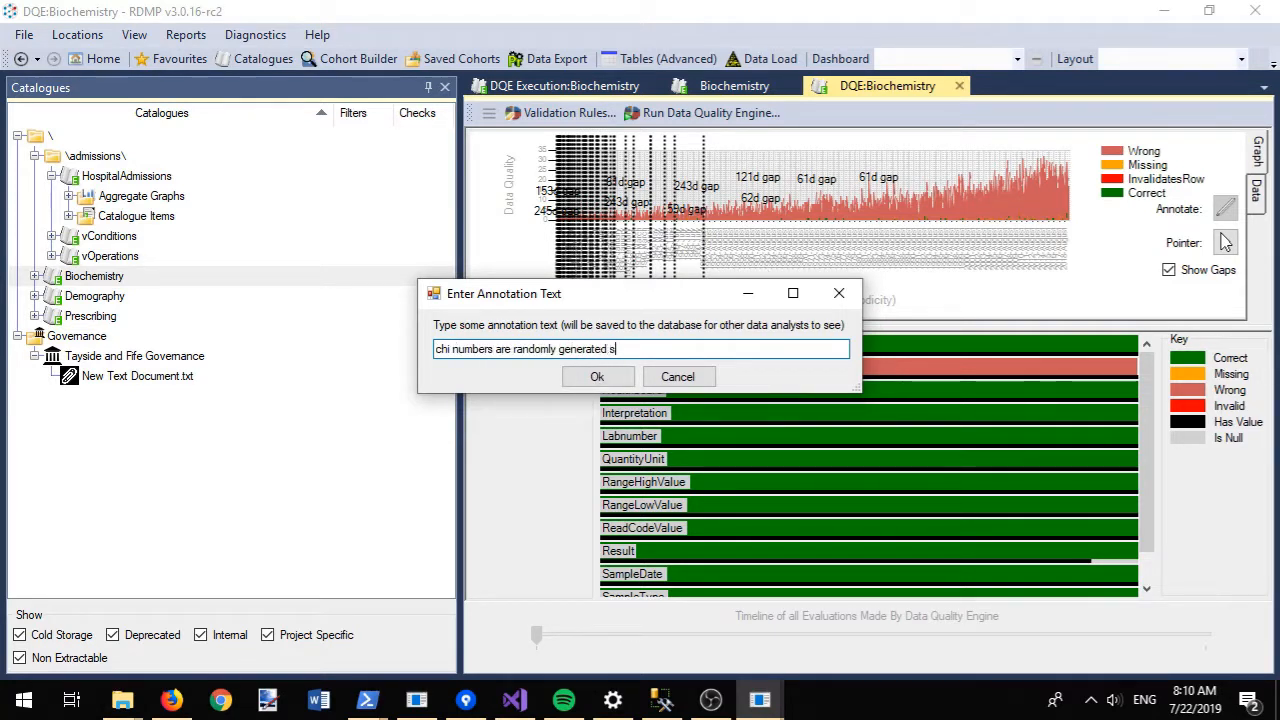
{"action": "type", "text": "o do not pass validation"}
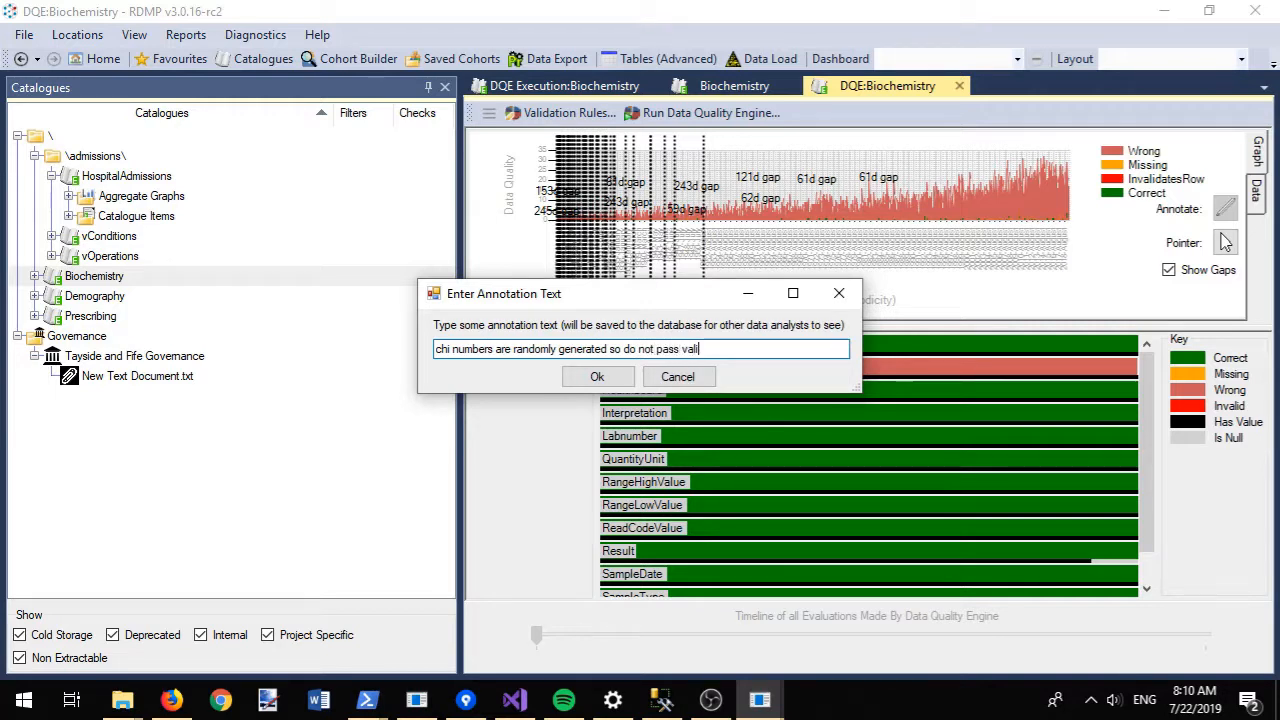
{"action": "left_click", "coordinate": [609, 375]}
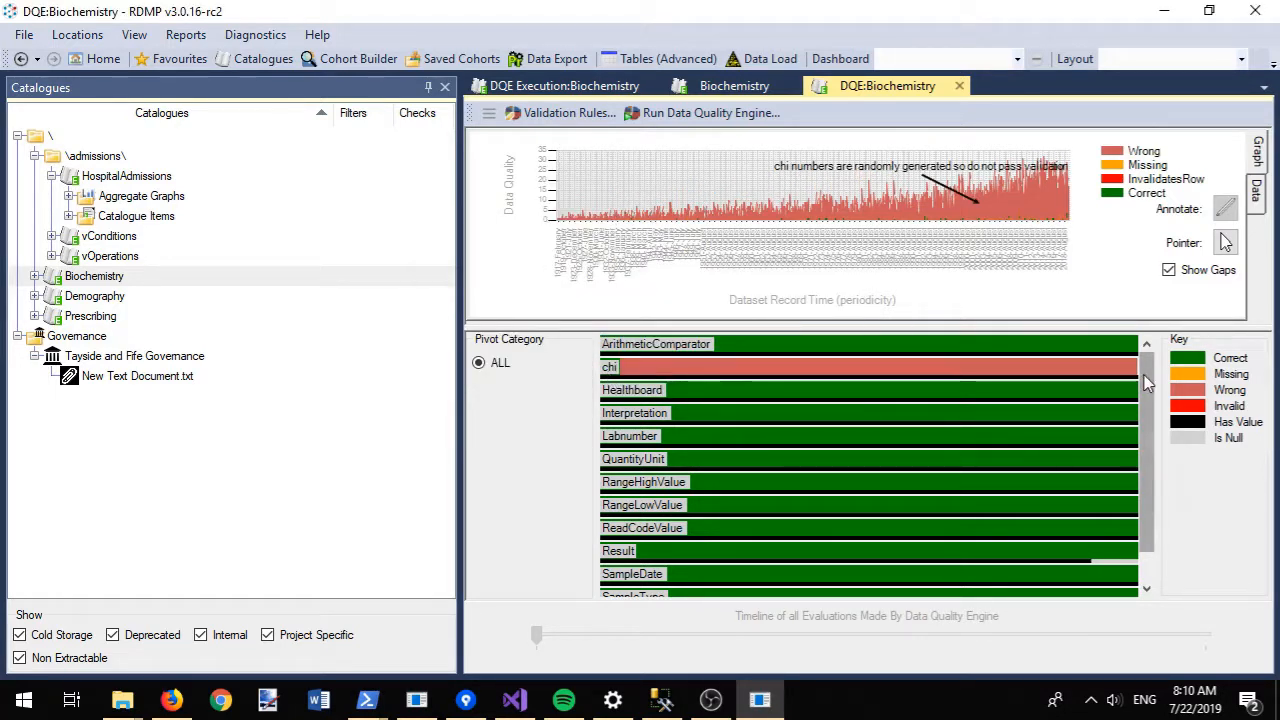
{"action": "left_click_drag", "start_coordinate": [1147, 420], "coordinate": [1158, 350]}
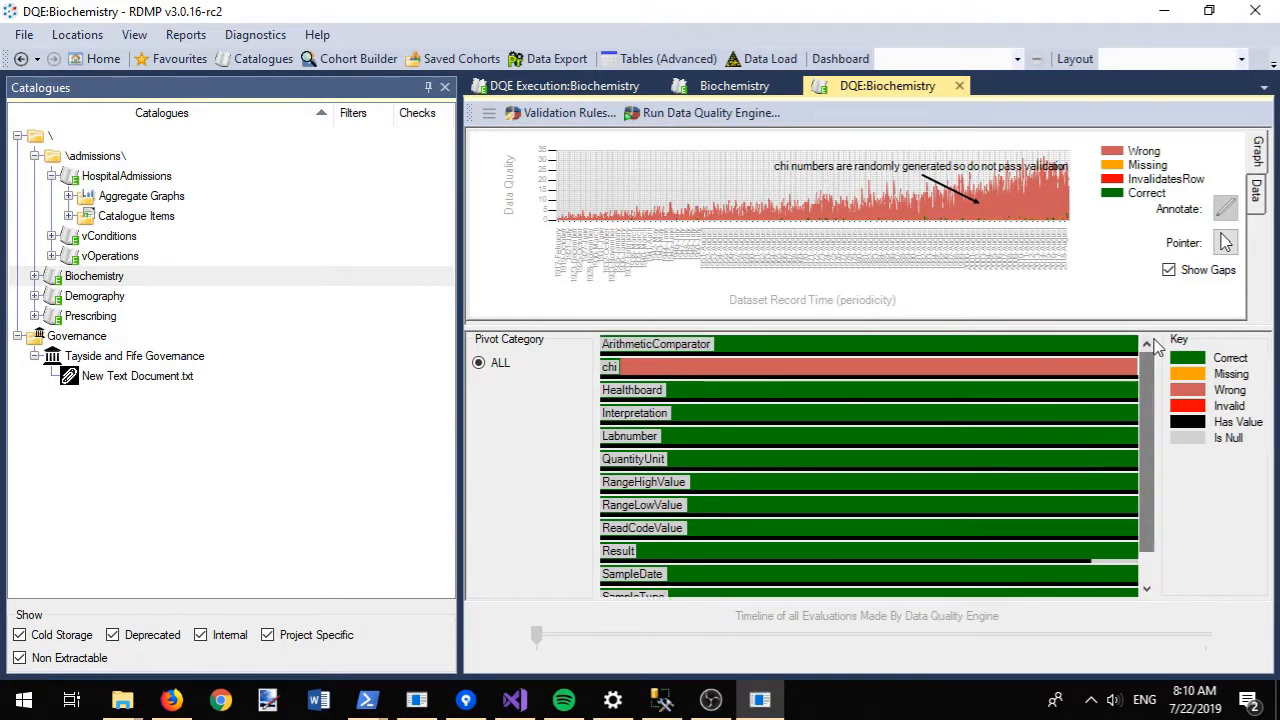
- Set Healthboard as the Biochemistry pivot column and save
{"action": "left_click", "coordinate": [600, 113]}
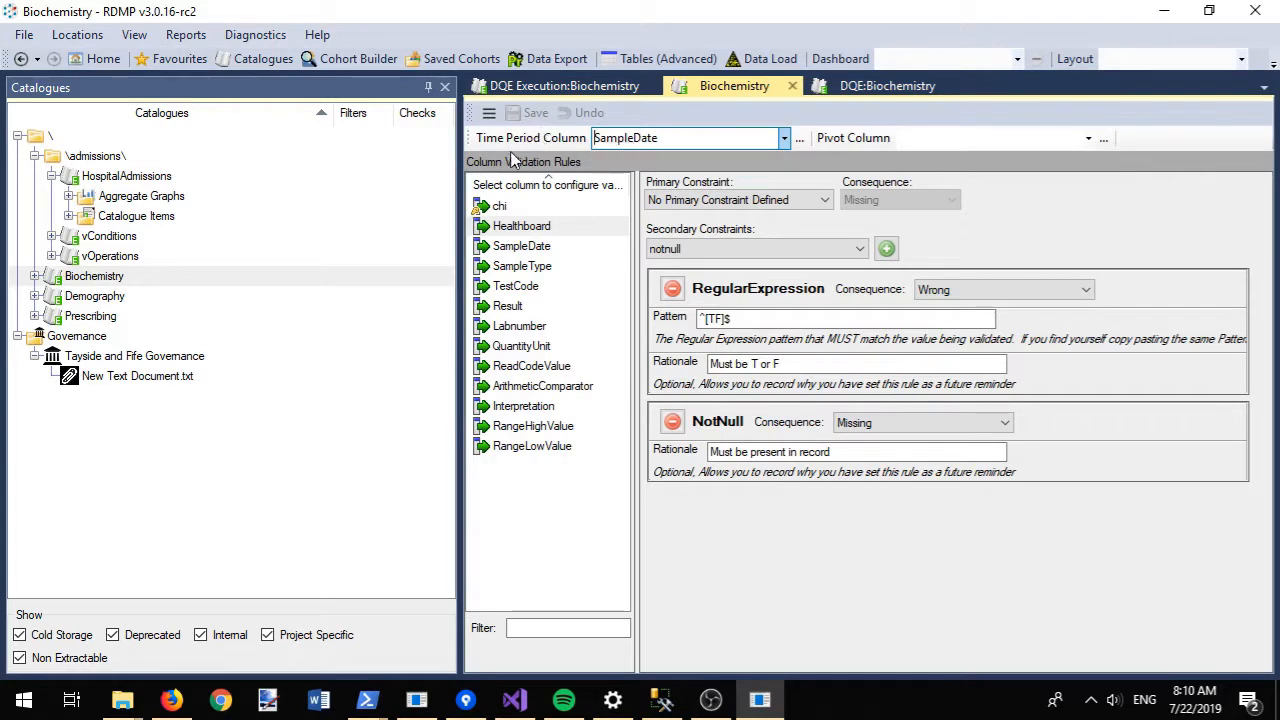
{"action": "left_click", "coordinate": [1090, 138]}
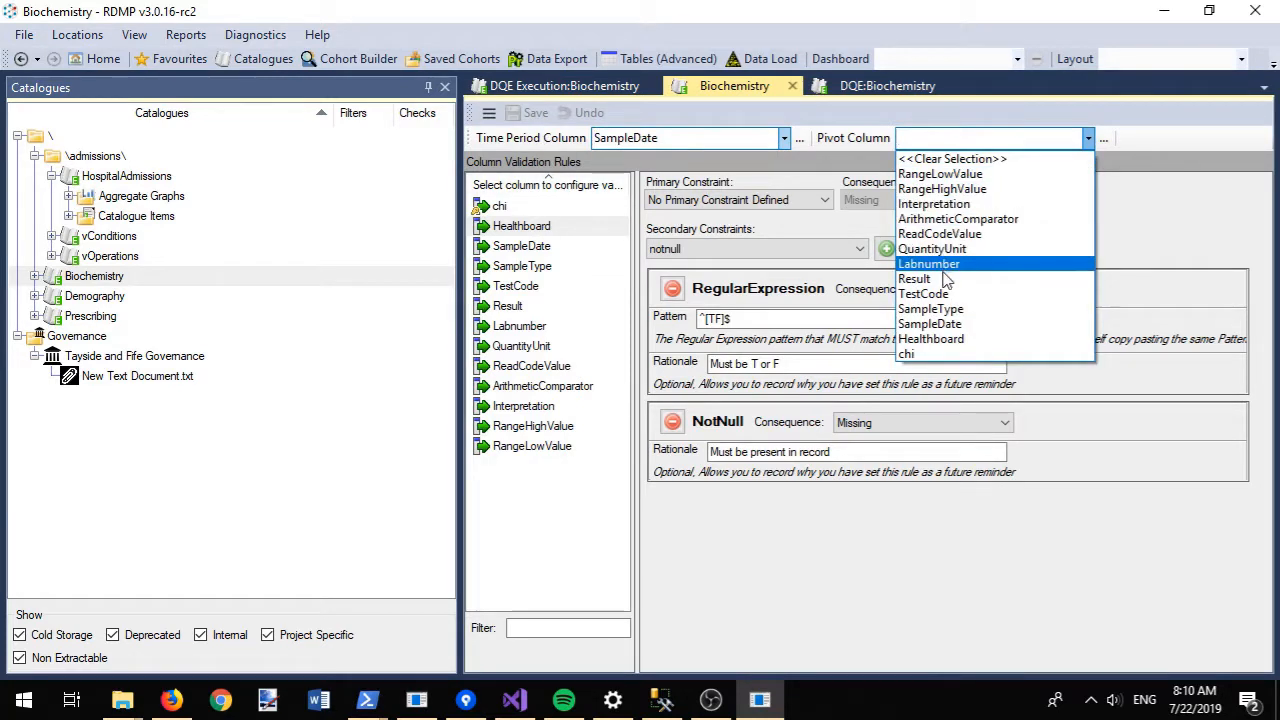
{"action": "left_click", "coordinate": [938, 341]}
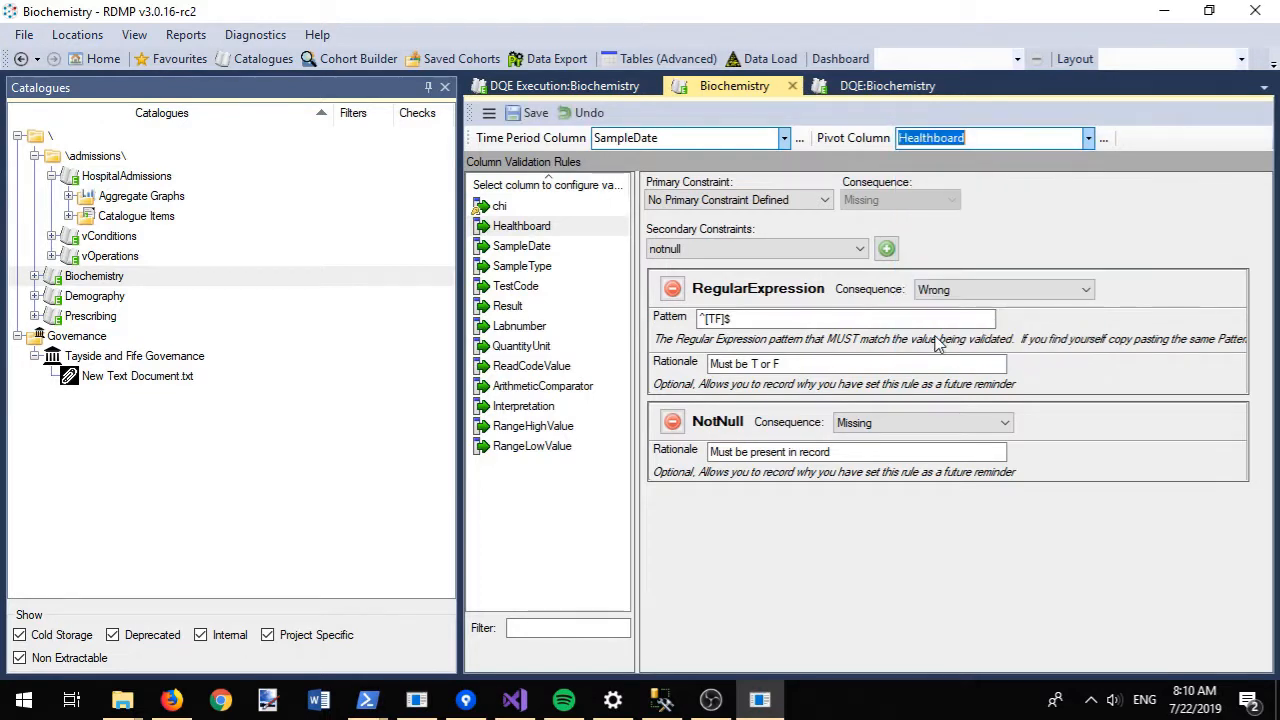
{"action": "left_click", "coordinate": [543, 117]}
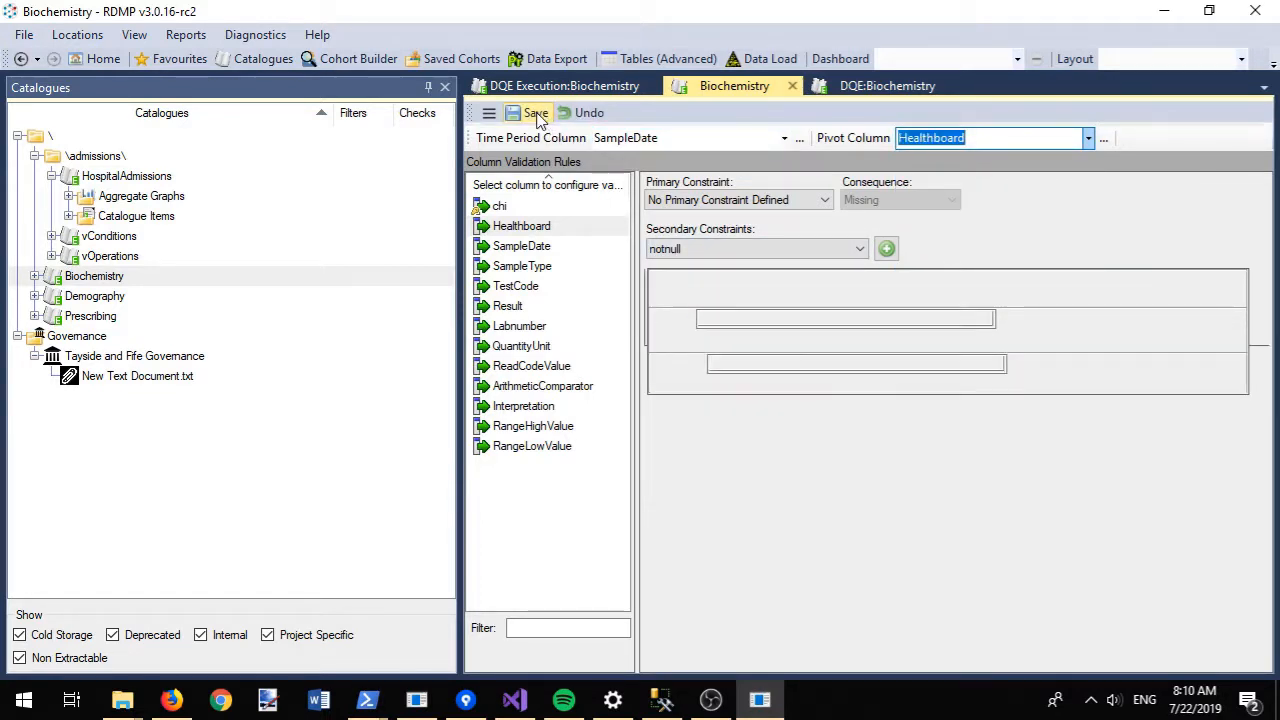
- Set chi's primary constraint to none, save, and return to the DQE Execution view
{"action": "left_click", "coordinate": [512, 208]}
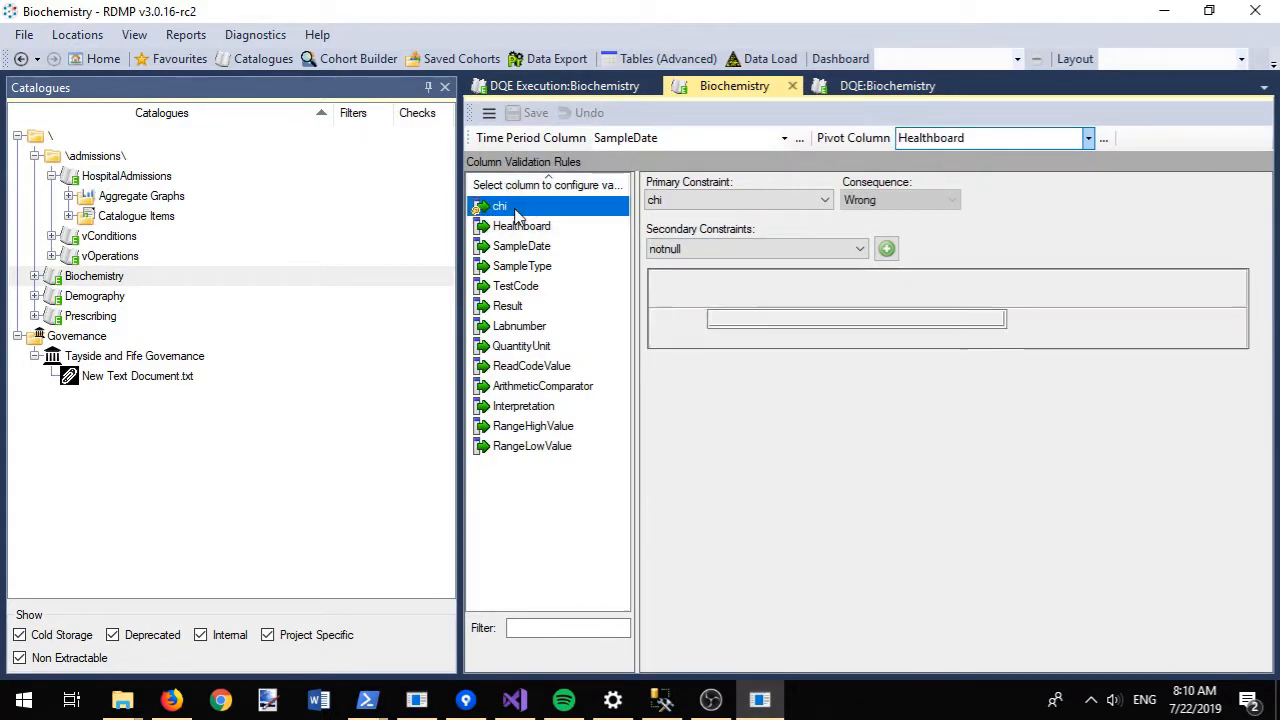
{"action": "left_click", "coordinate": [735, 200]}
{"action": "left_click", "coordinate": [722, 268]}
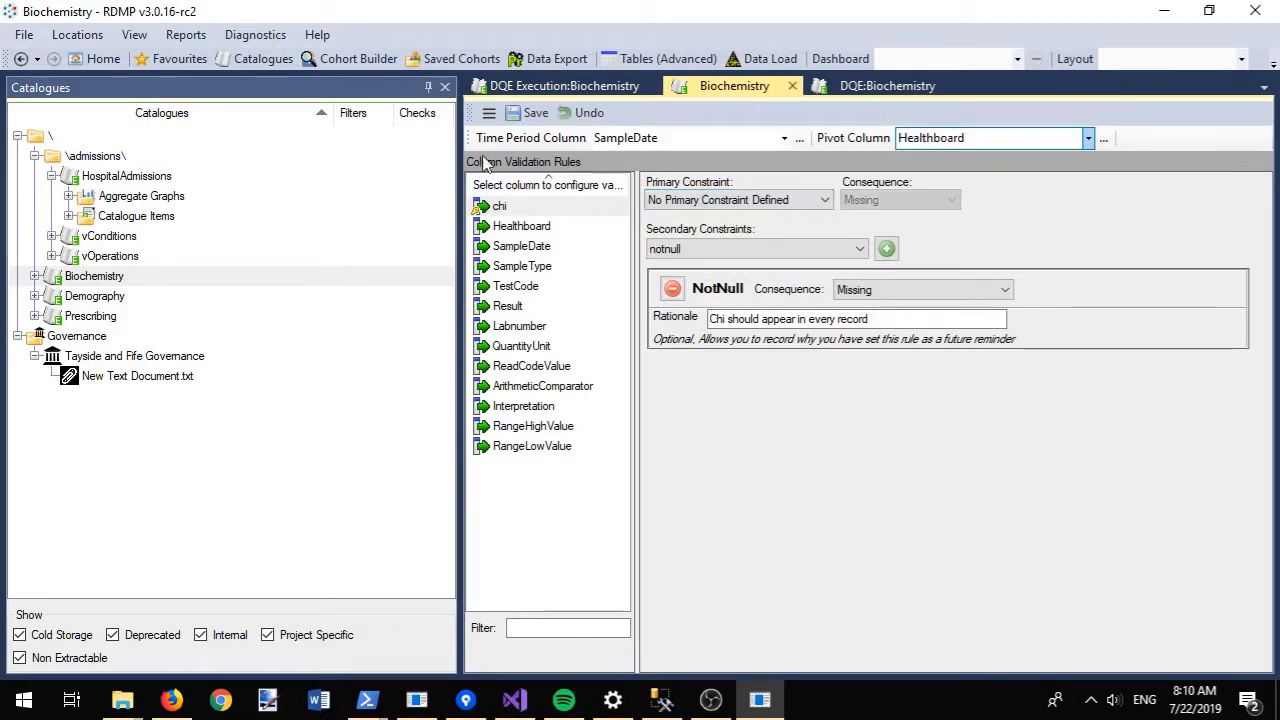
{"action": "left_click", "coordinate": [524, 115]}
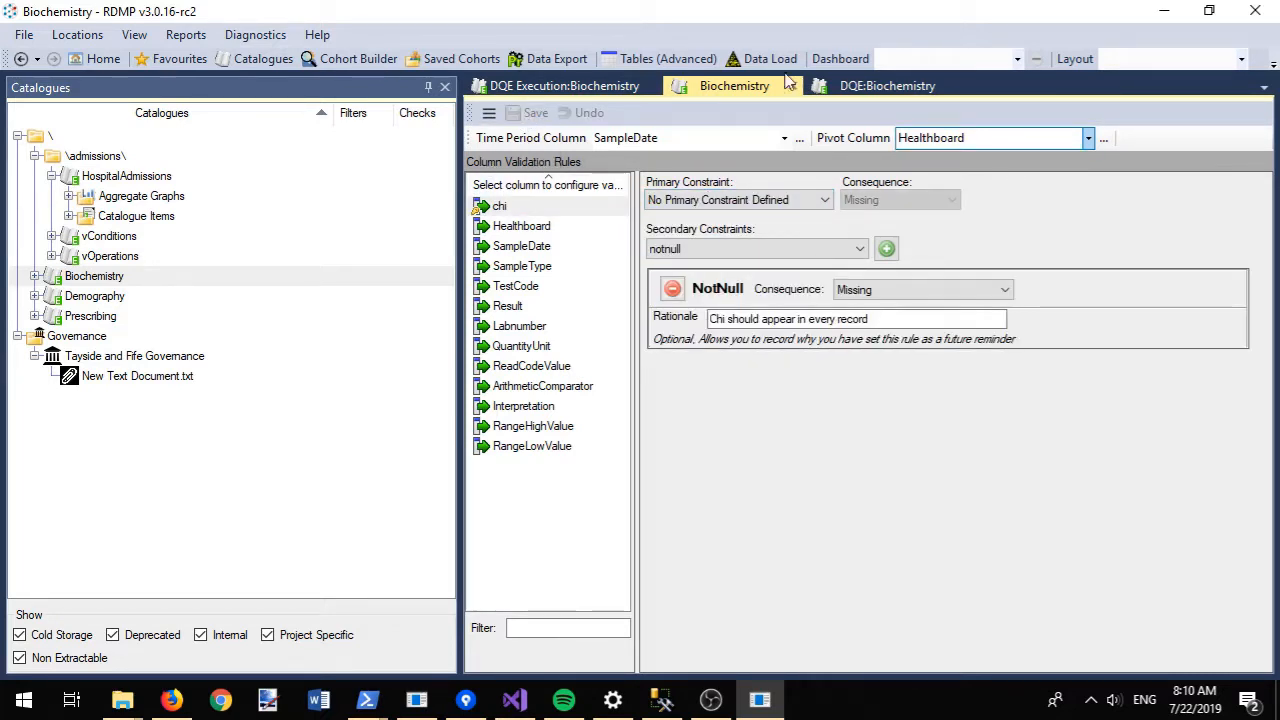
{"action": "left_click", "coordinate": [574, 91]}
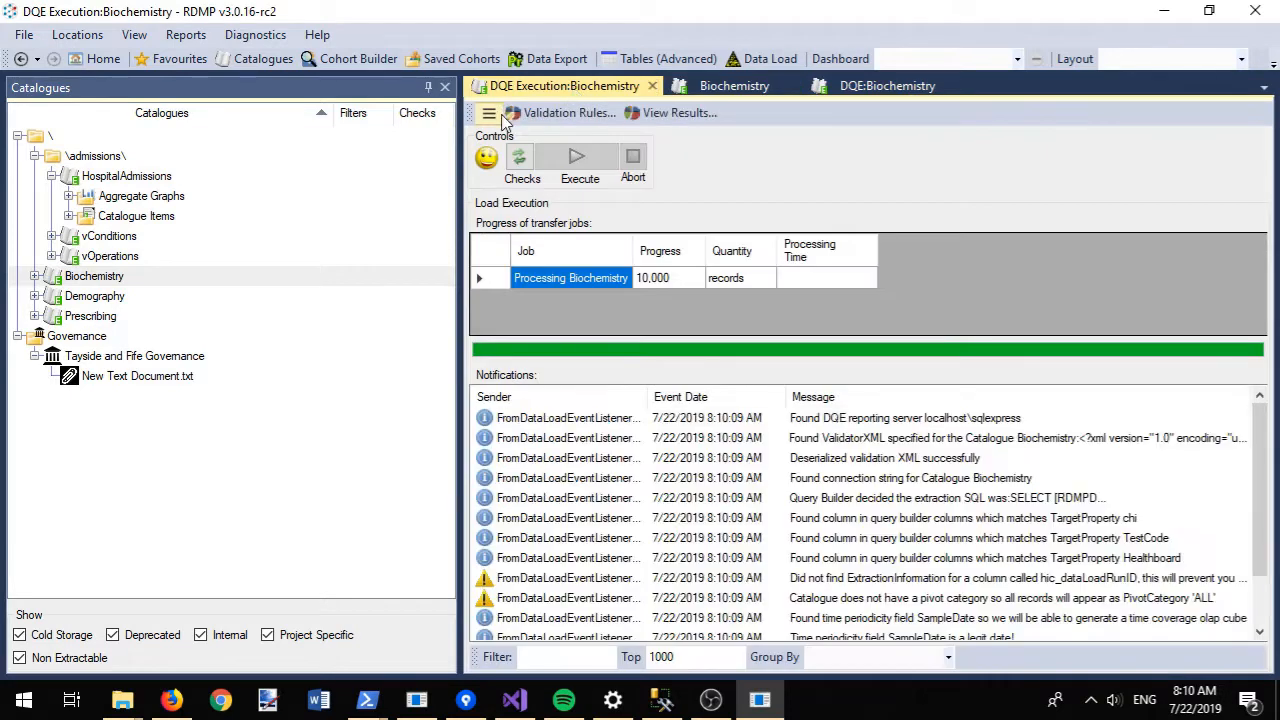
- Run checks, execute the Biochemistry DQE again, and view the new ALL/F/T results
{"action": "left_click", "coordinate": [519, 158]}
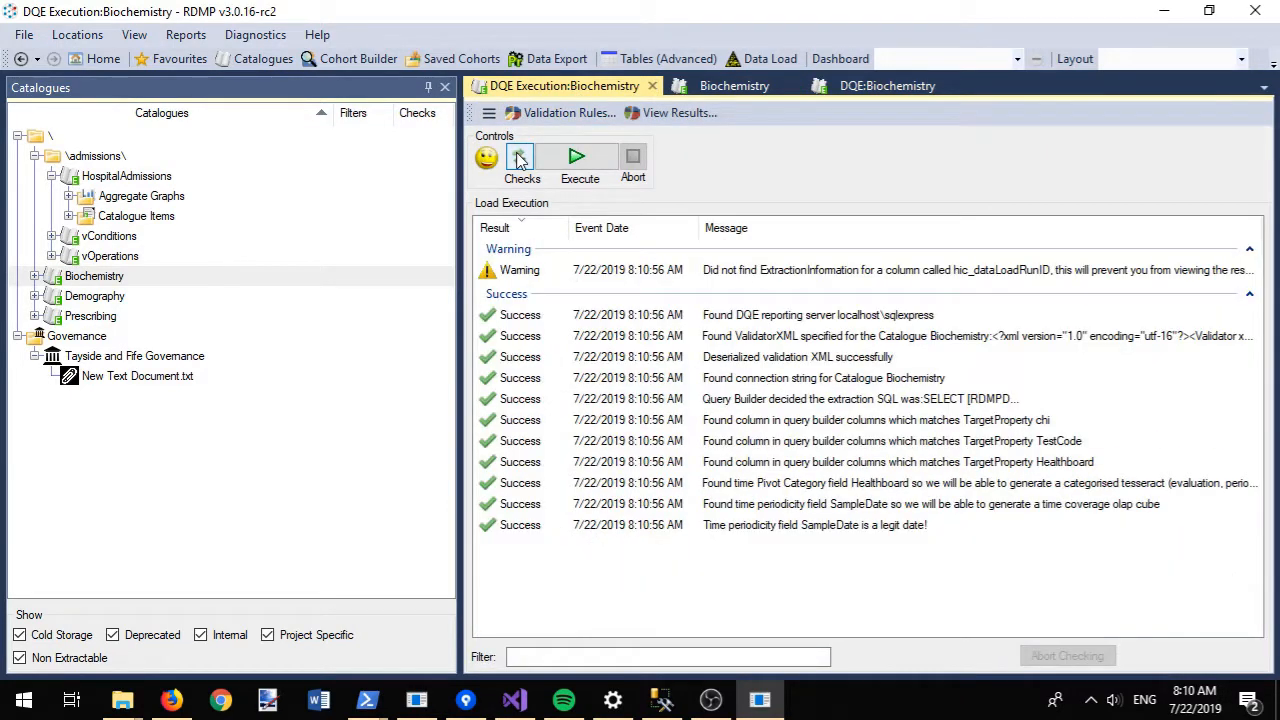
{"action": "left_click", "coordinate": [560, 168]}
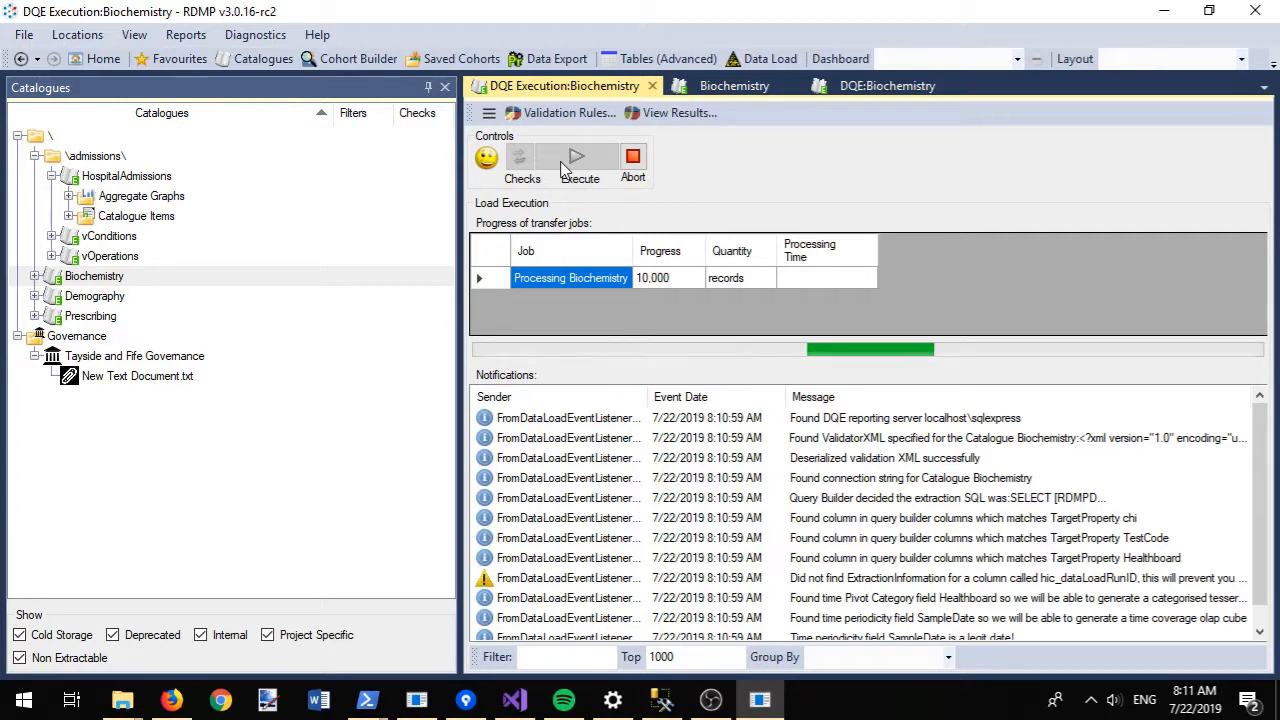
{"action": "left_click", "coordinate": [672, 118]}
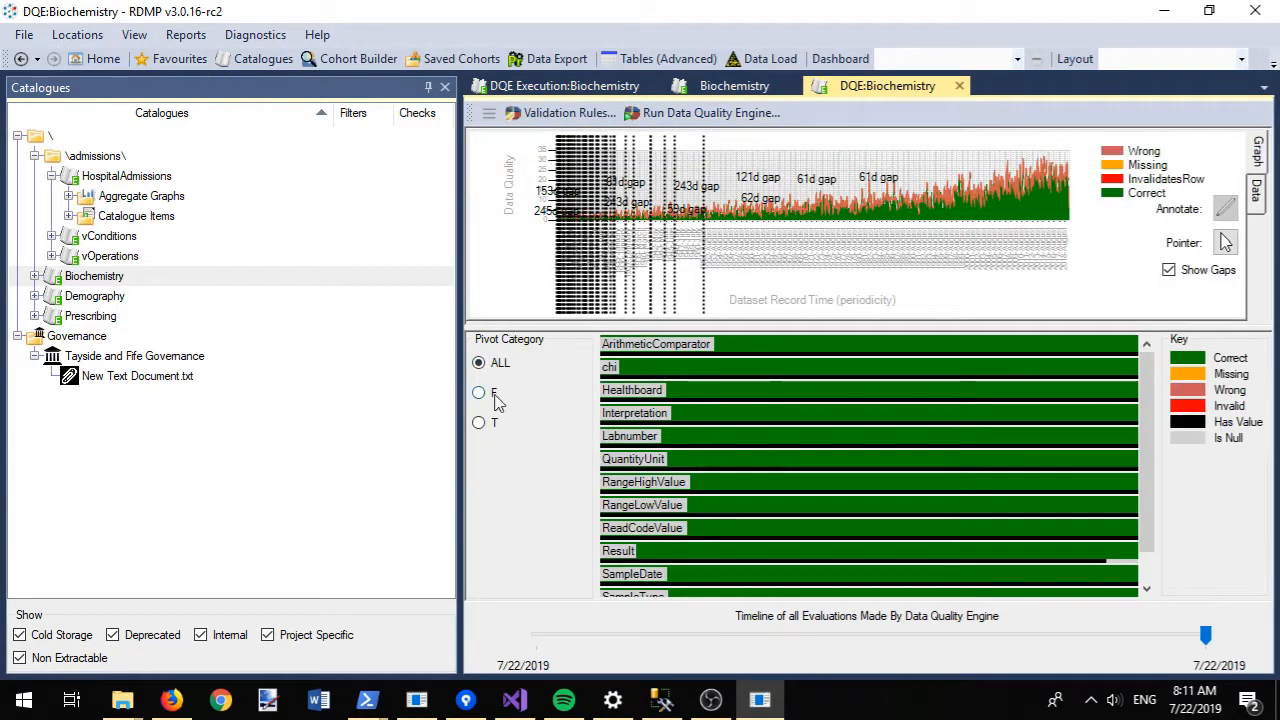
- Compare the results for Healthboard categories F, T and ALL, then view the monthly data table
{"action": "left_click", "coordinate": [480, 395]}
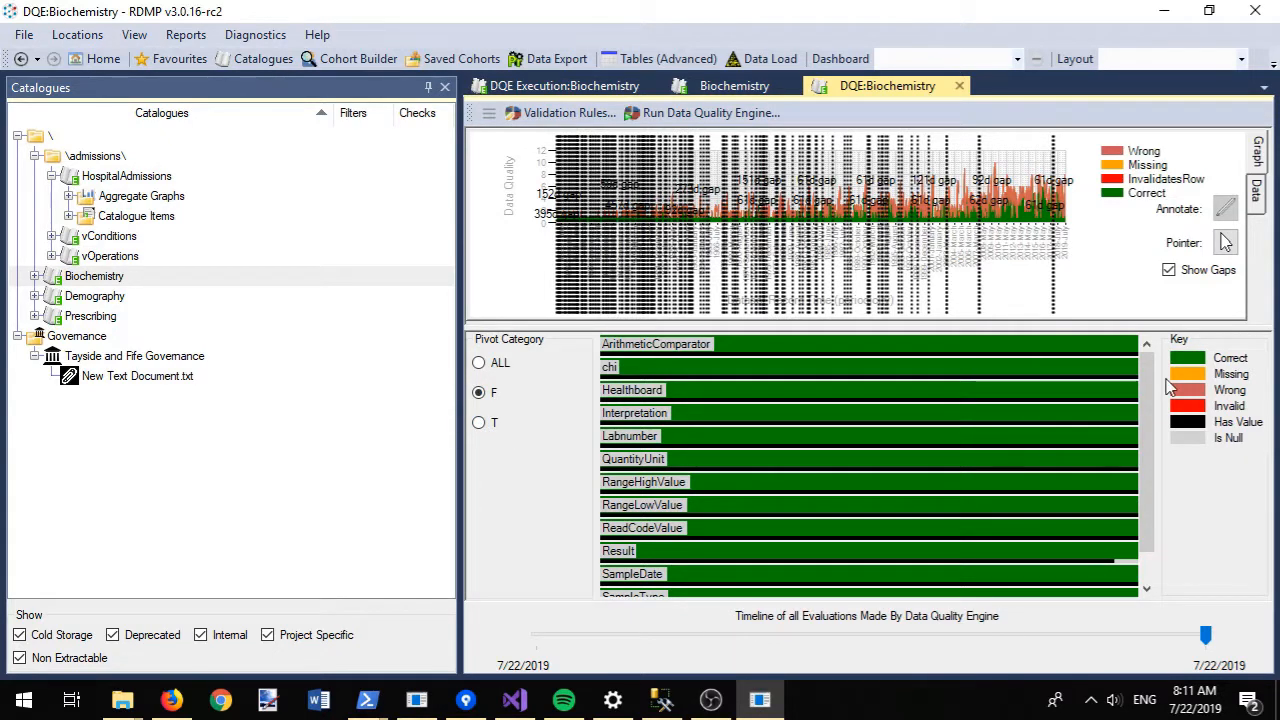
{"action": "scroll", "coordinate": [1157, 440], "scroll_direction": "down", "scroll_amount": 1}
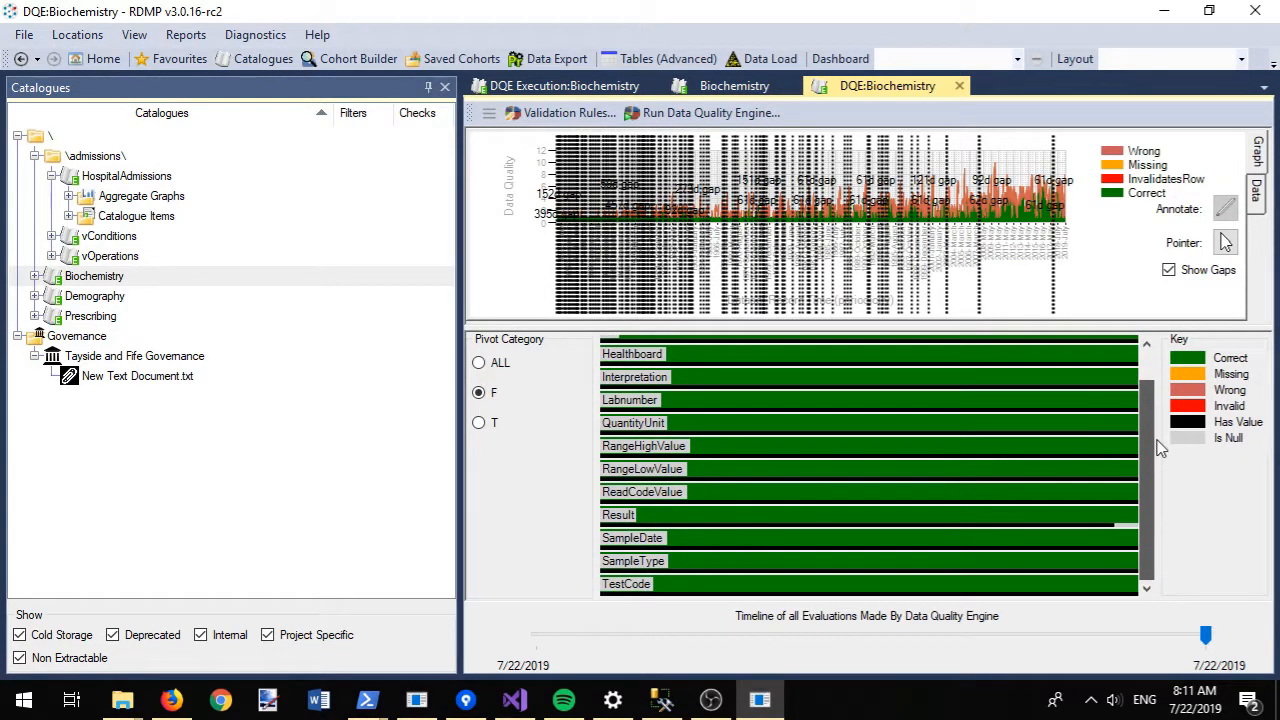
{"action": "scroll", "coordinate": [1157, 449], "scroll_direction": "up", "scroll_amount": 1}
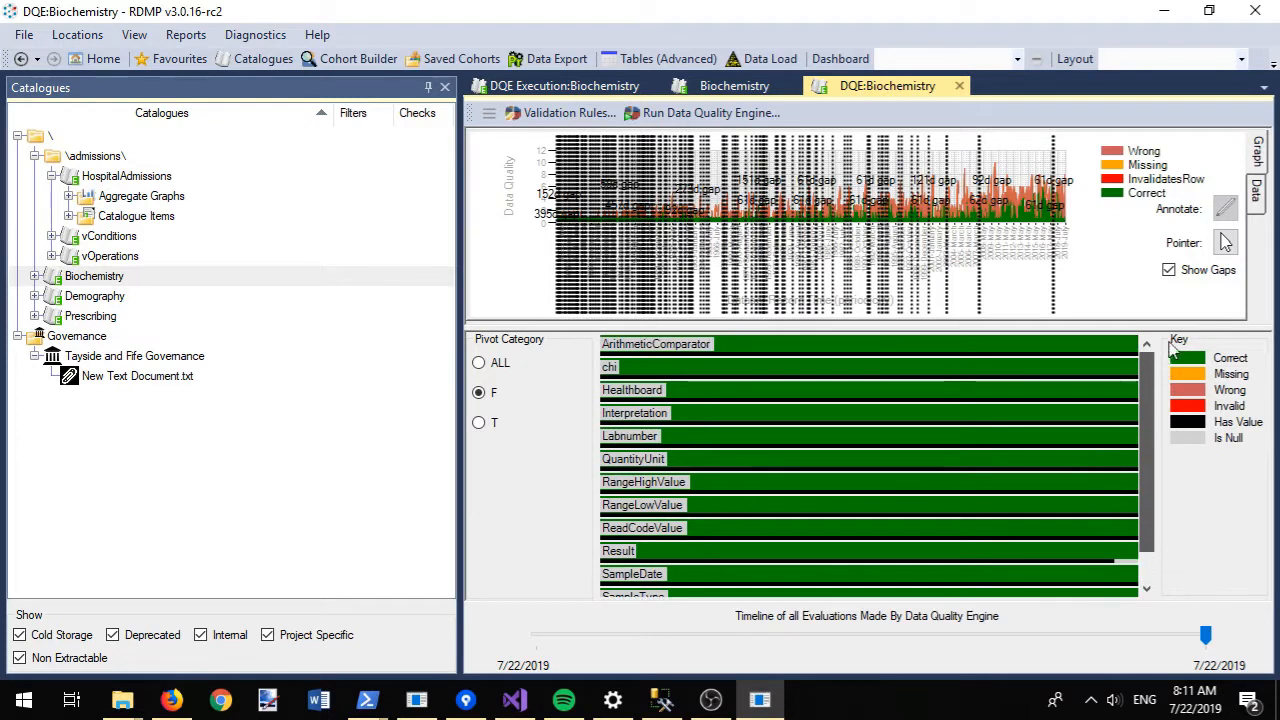
{"action": "left_click", "coordinate": [481, 423]}
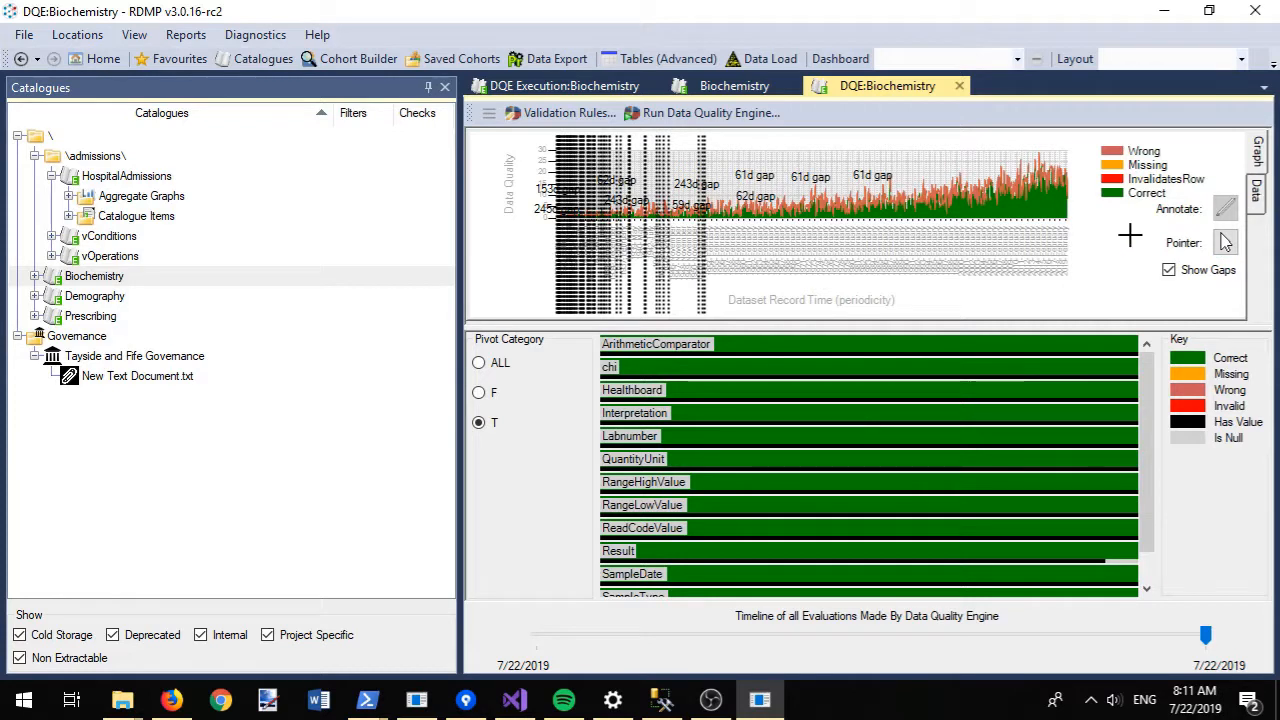
{"action": "left_click", "coordinate": [1225, 208]}
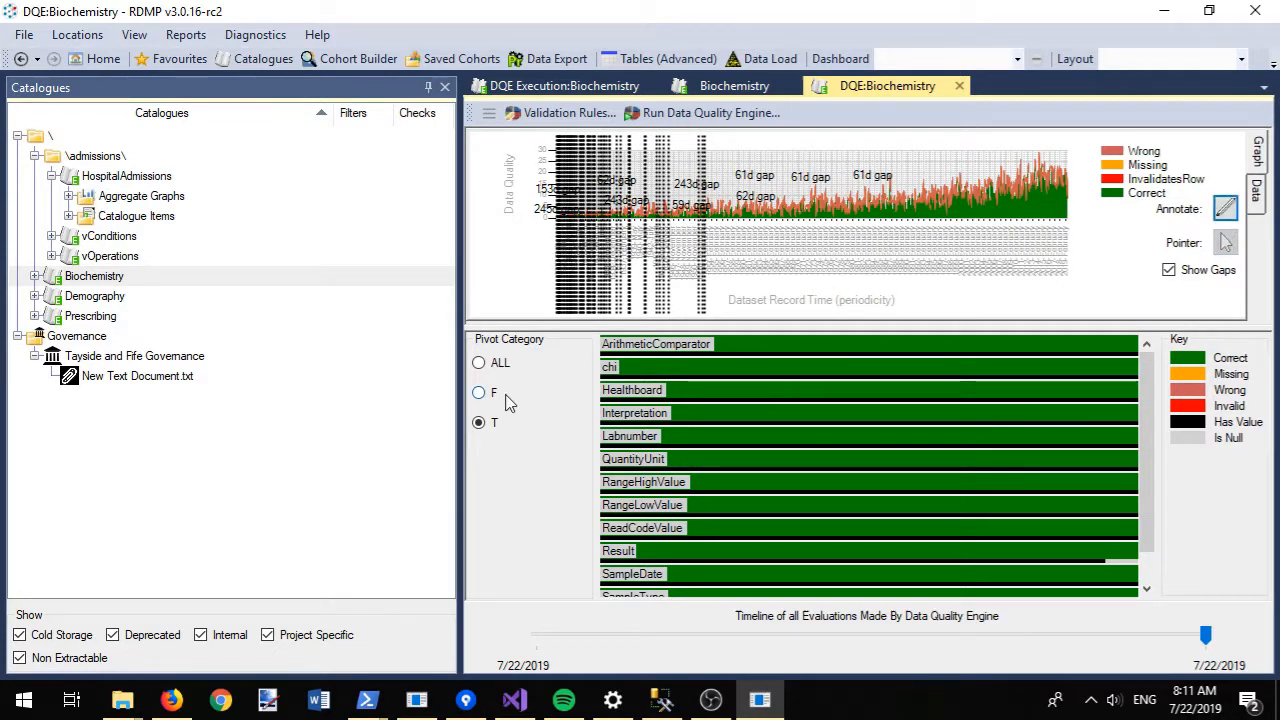
{"action": "left_click", "coordinate": [479, 366]}
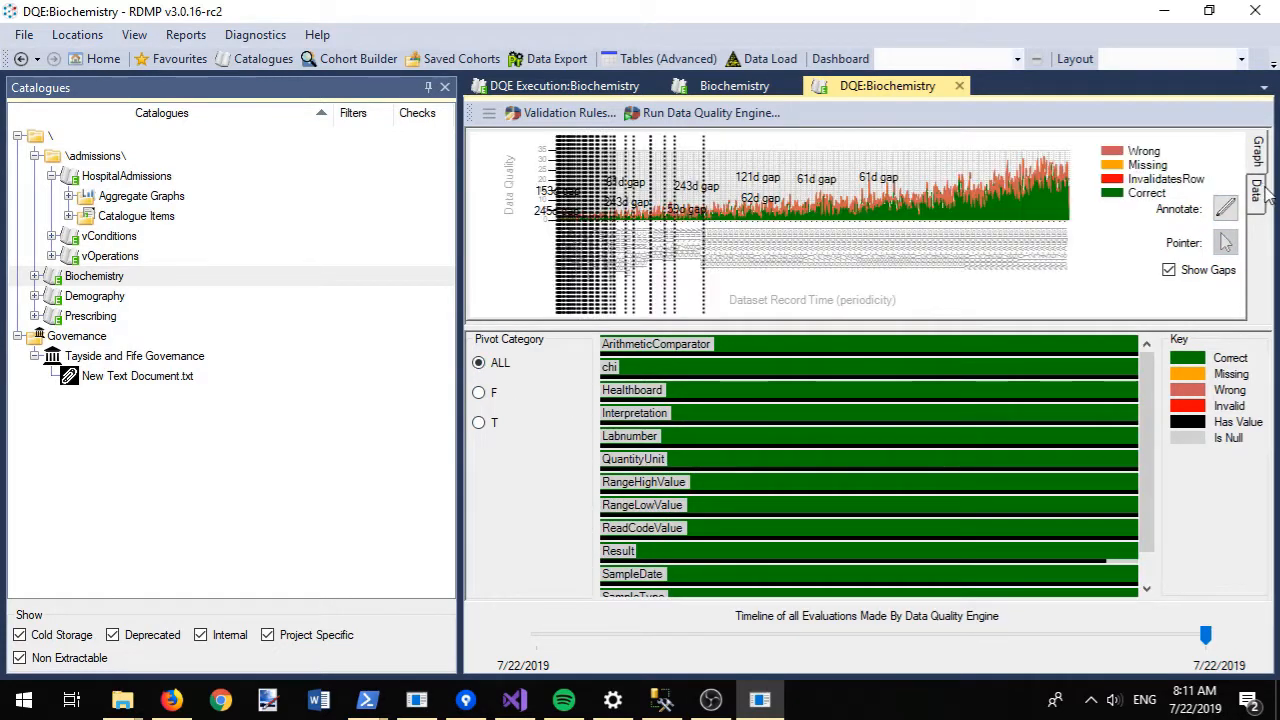
{"action": "left_click", "coordinate": [1260, 192]}
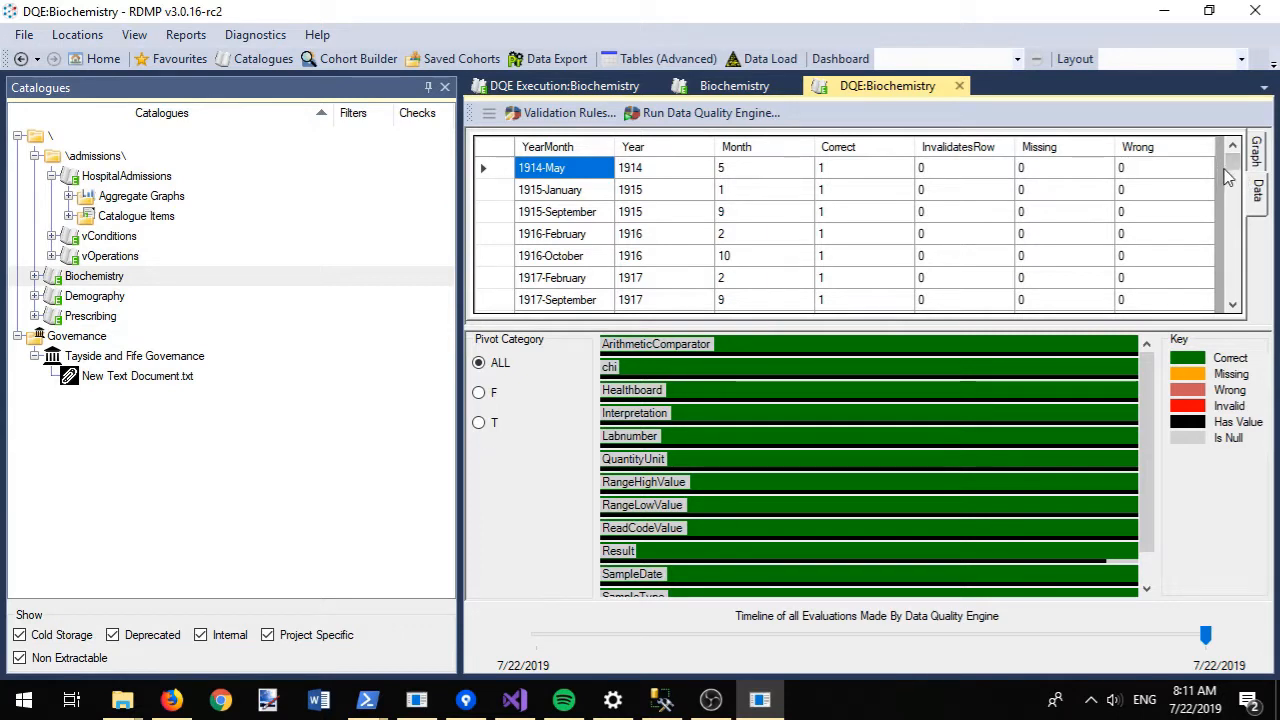
{"action": "left_click_drag", "start_coordinate": [1233, 163], "coordinate": [1256, 305]}
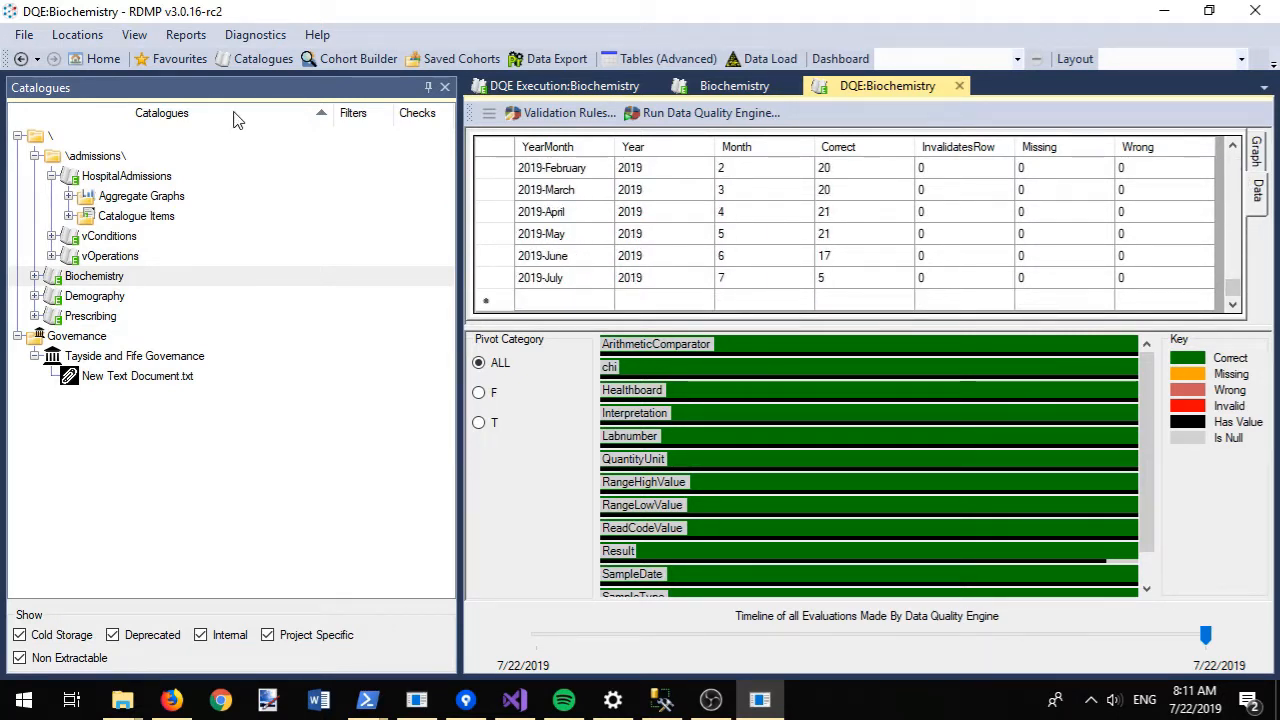
- Generate a Governance Report from Reports > Generate
{"action": "left_click", "coordinate": [185, 37]}
{"action": "mouse_move", "coordinate": [215, 57]}
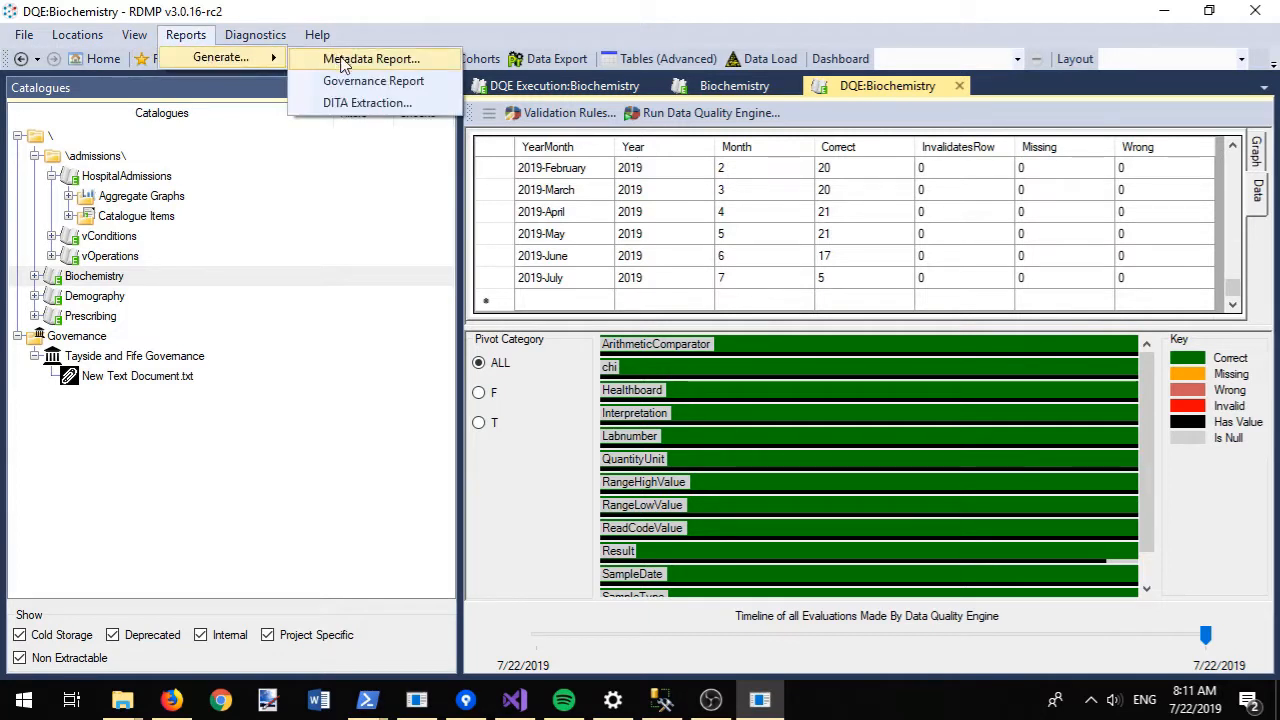
{"action": "left_click", "coordinate": [376, 84]}
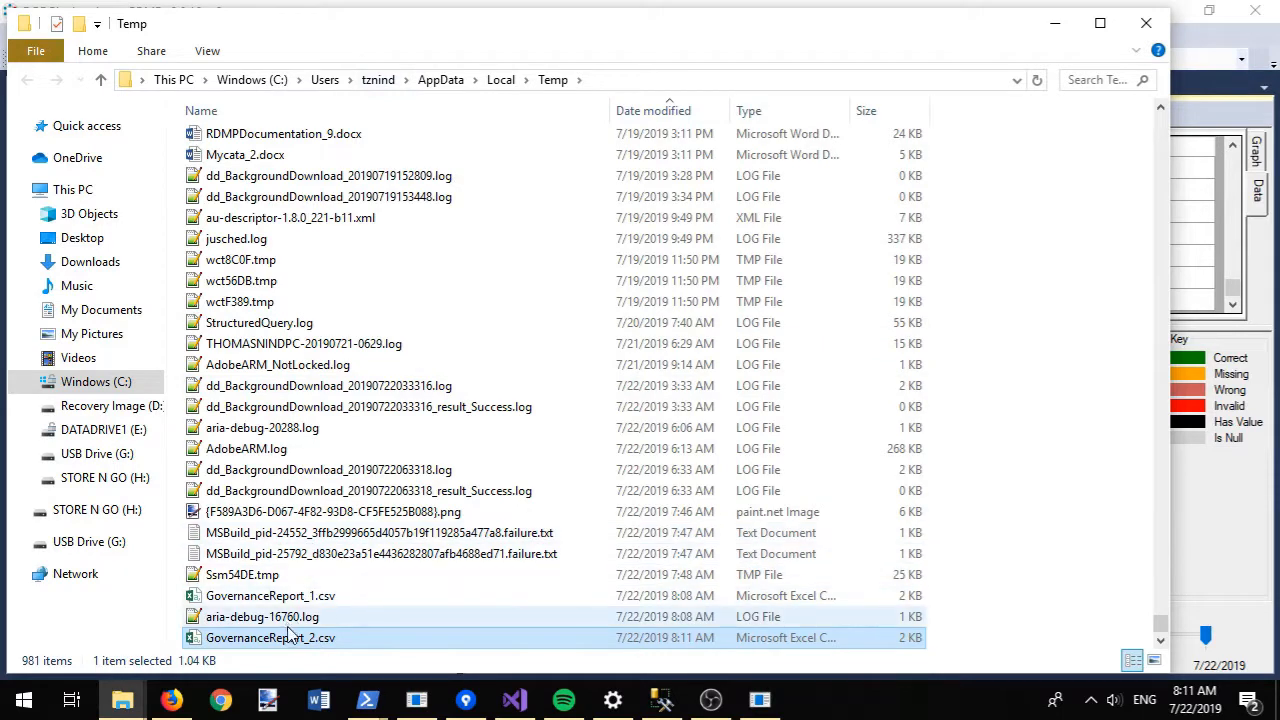
- Open GovernanceReport_2.csv in Excel and autofit columns D, C and the Catalogue column B
{"action": "double_click", "coordinate": [270, 637]}
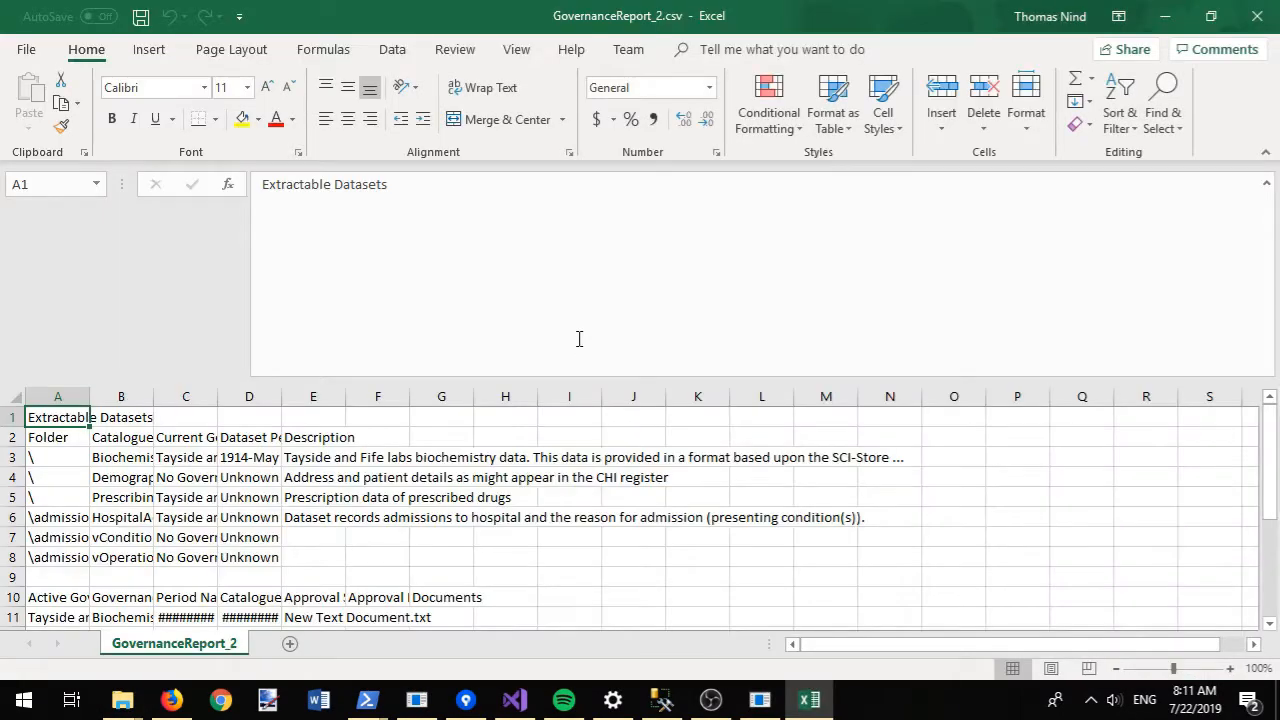
{"action": "double_click", "coordinate": [281, 396]}
{"action": "left_click", "coordinate": [213, 396]}
{"action": "double_click", "coordinate": [218, 396]}
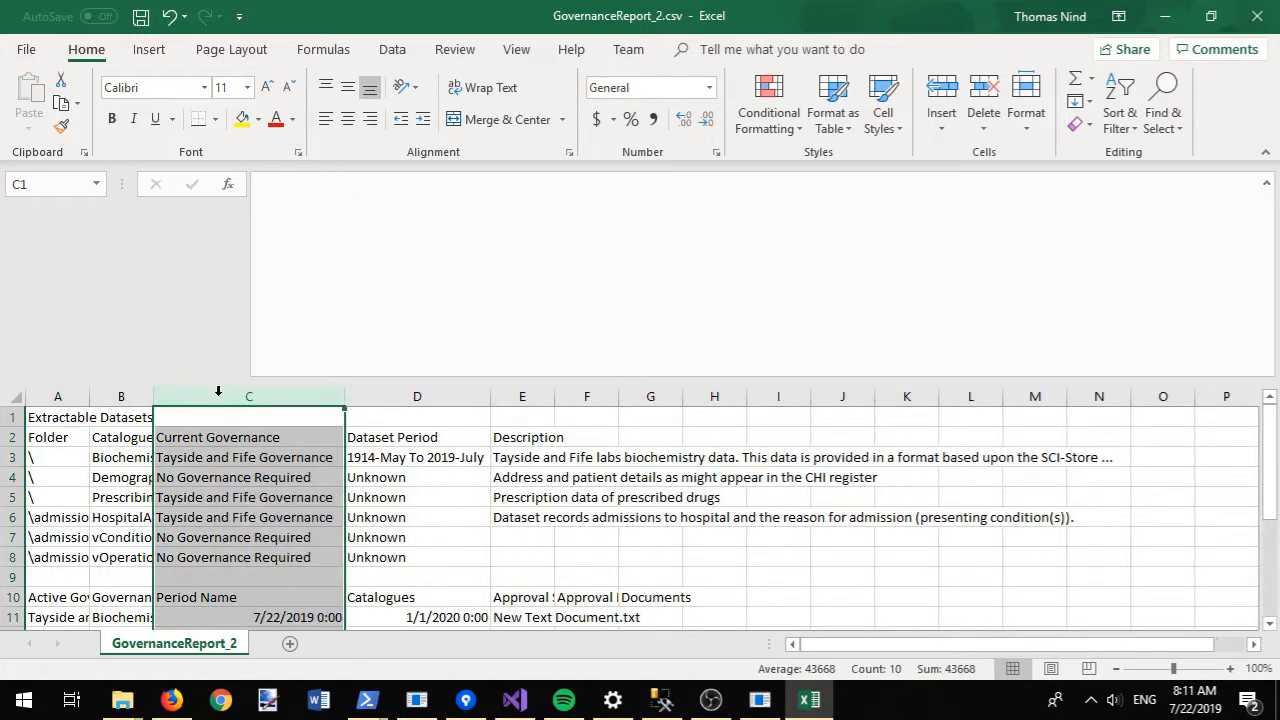
{"action": "left_click", "coordinate": [417, 464]}
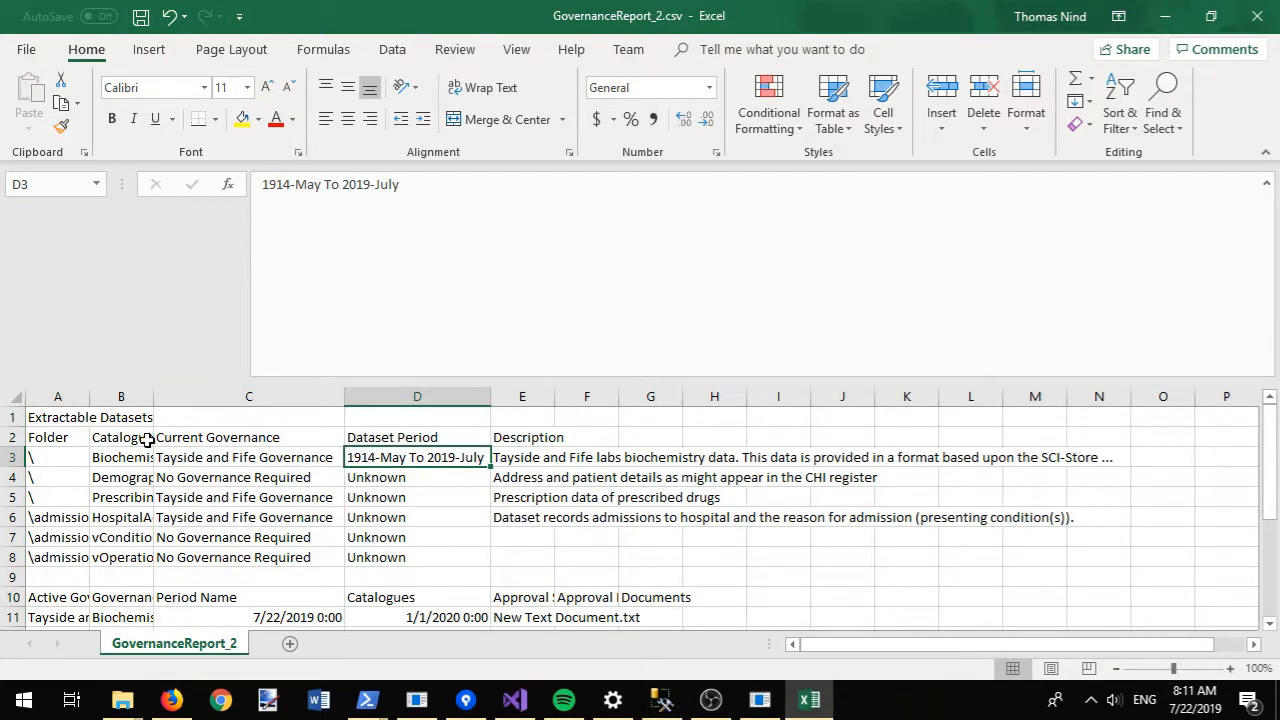
{"action": "double_click", "coordinate": [153, 396]}
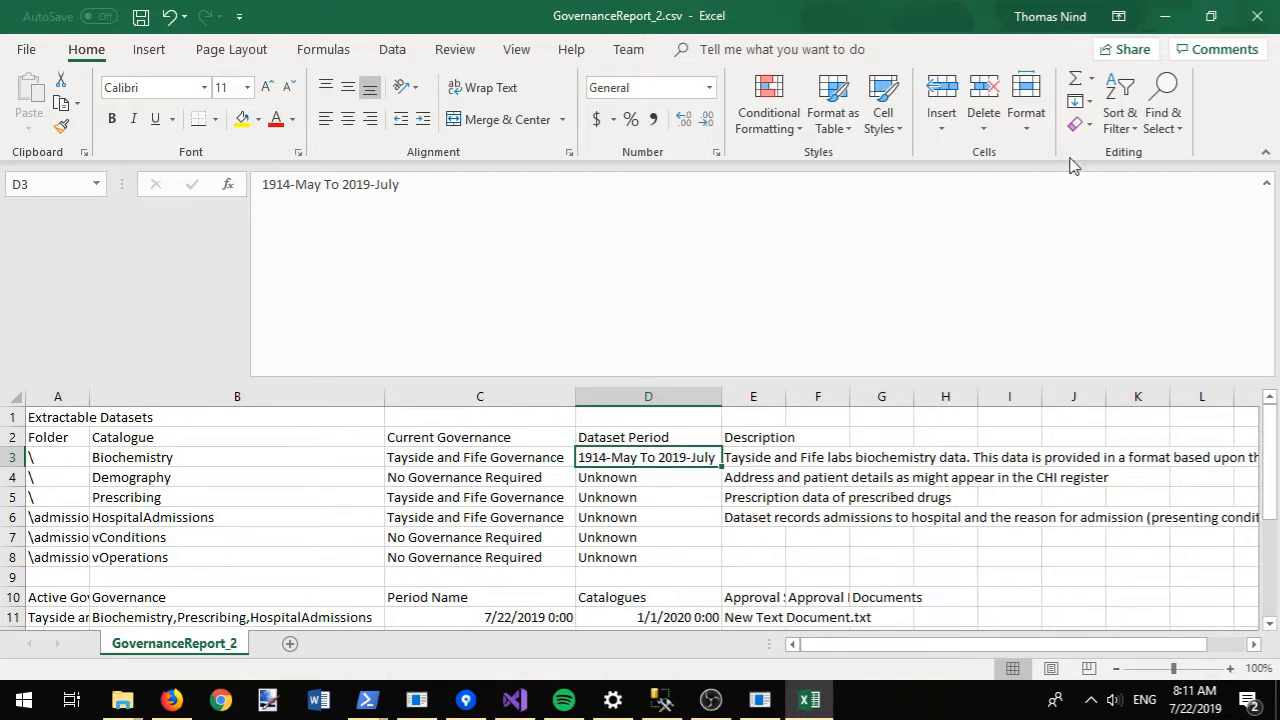
- Close the report without saving, then close the Temp folder window
{"action": "left_click", "coordinate": [1256, 17]}
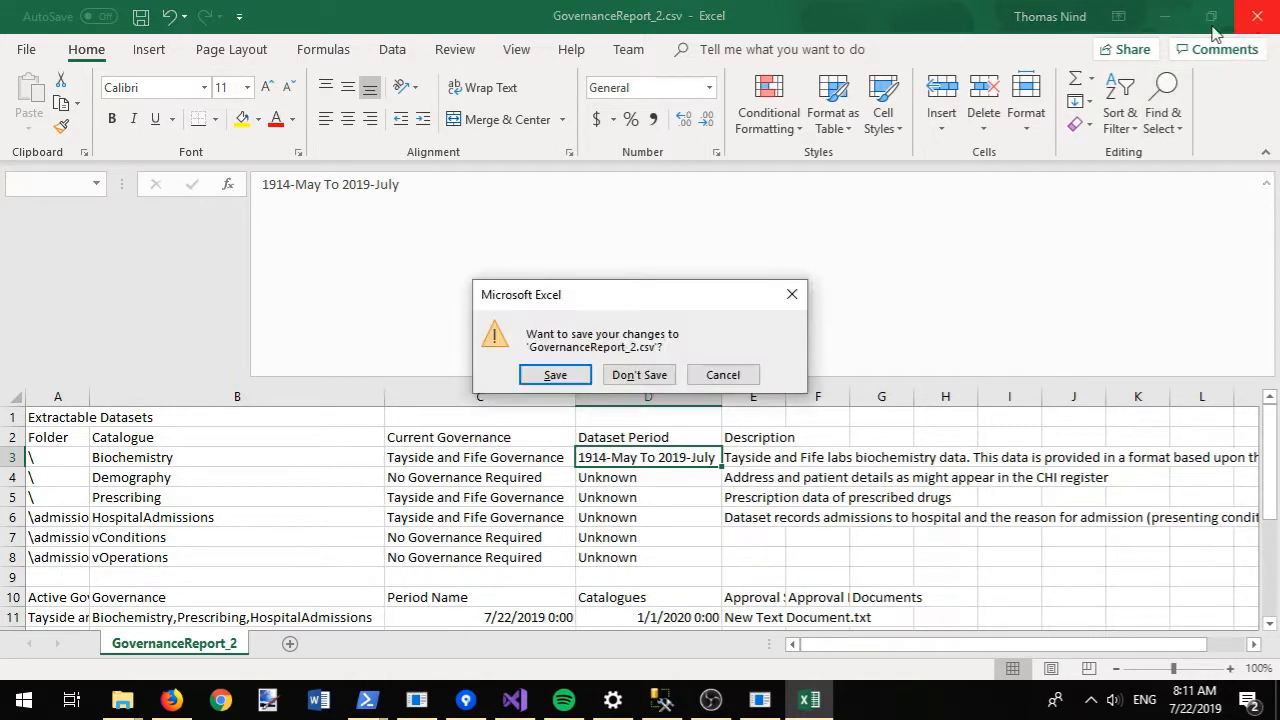
{"action": "left_click", "coordinate": [655, 374]}
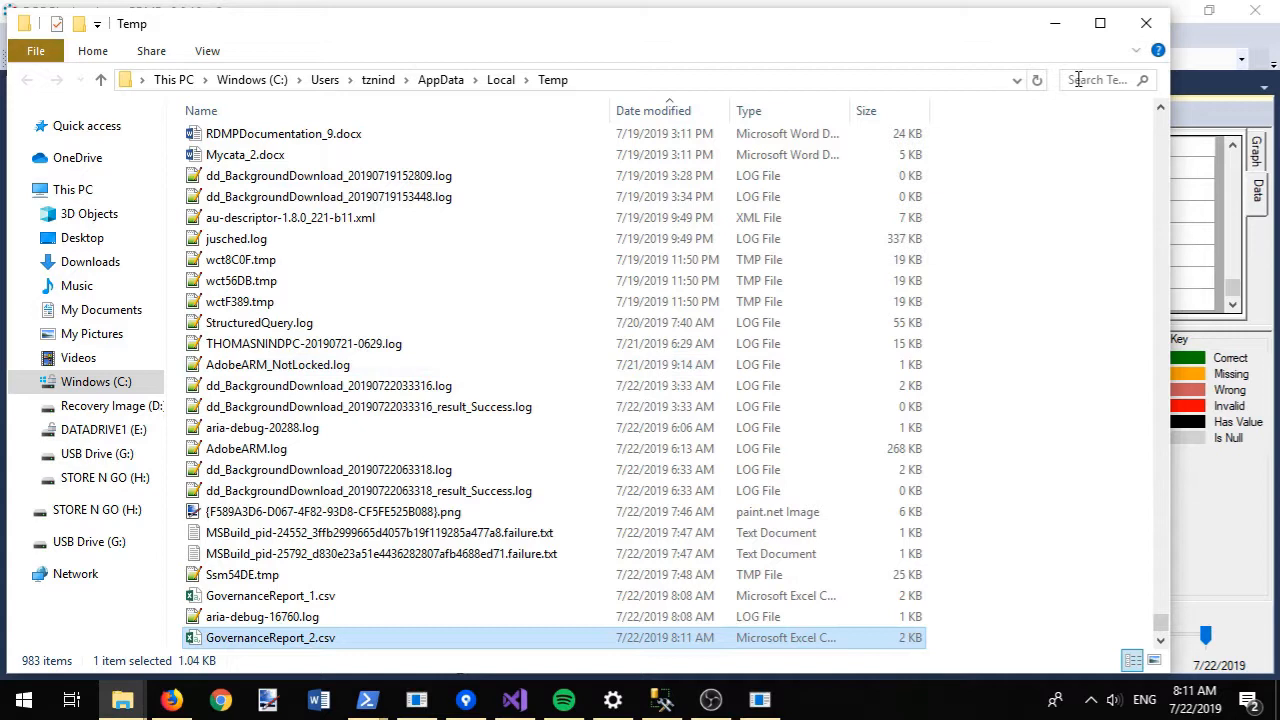
{"action": "left_click", "coordinate": [1146, 22]}
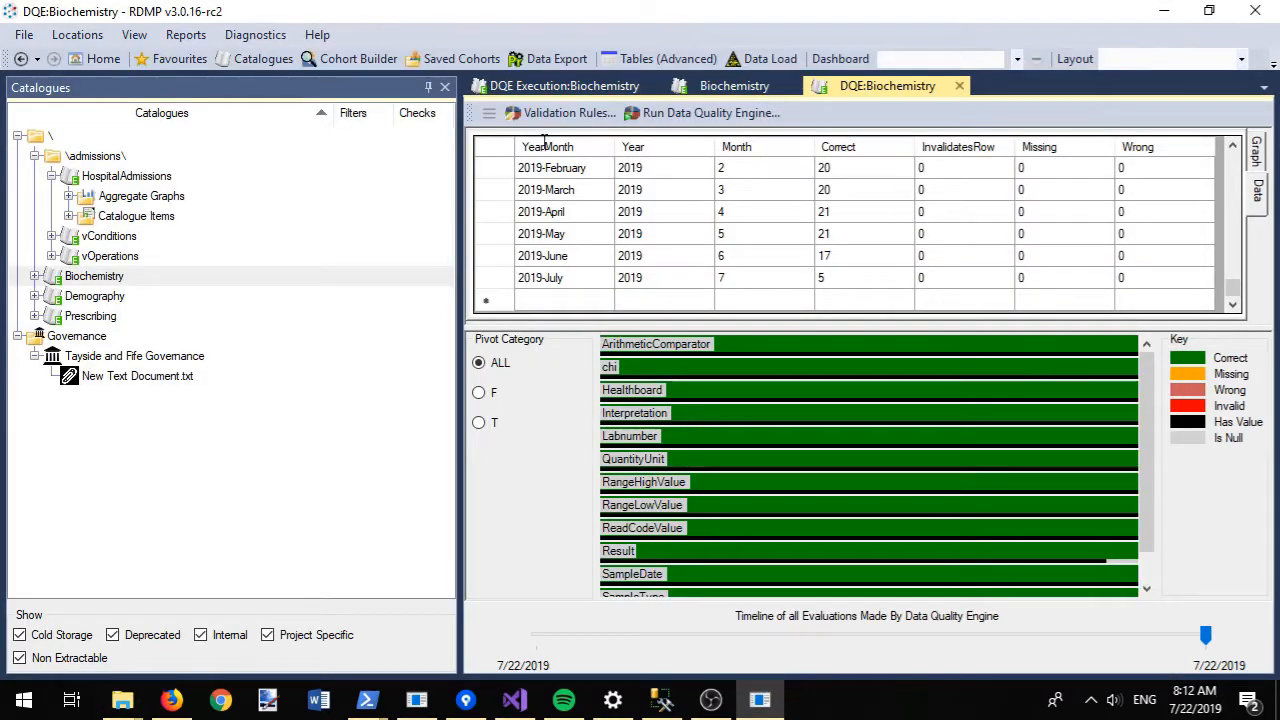
- Generate a metadata report for the Biochemistry catalogue only
{"action": "double_click", "coordinate": [36, 283]}
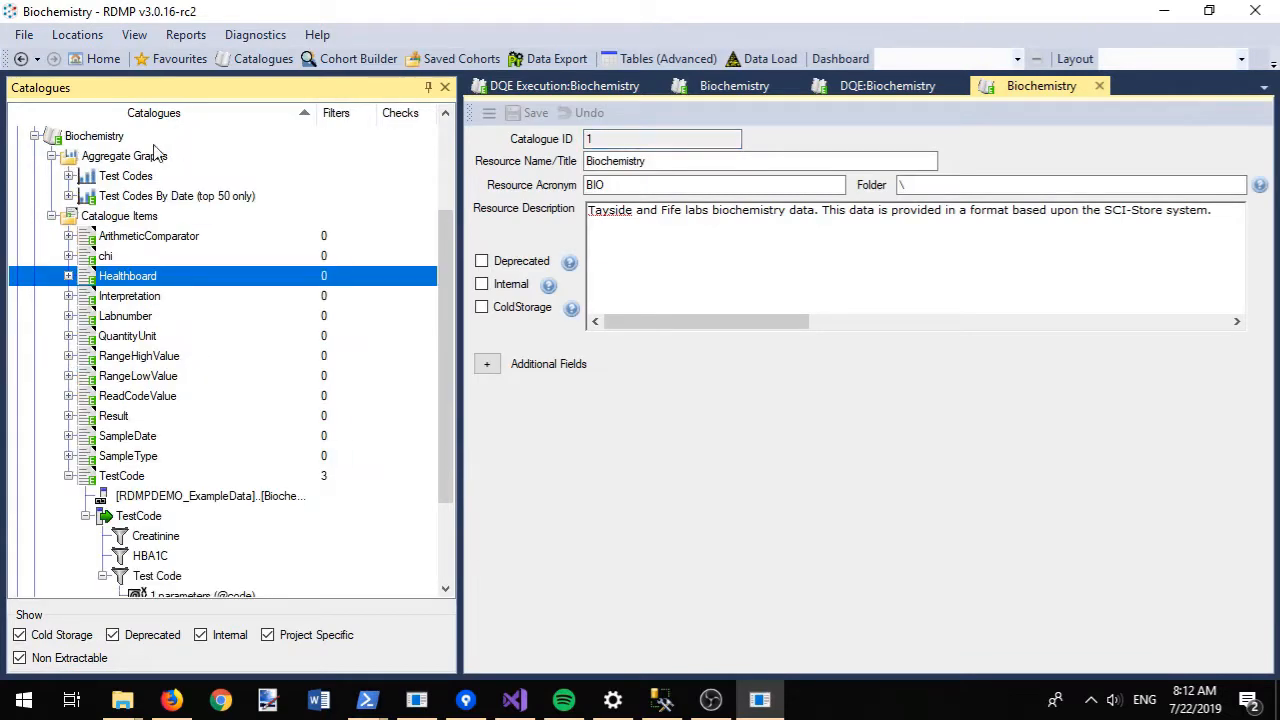
{"action": "right_click", "coordinate": [111, 138]}
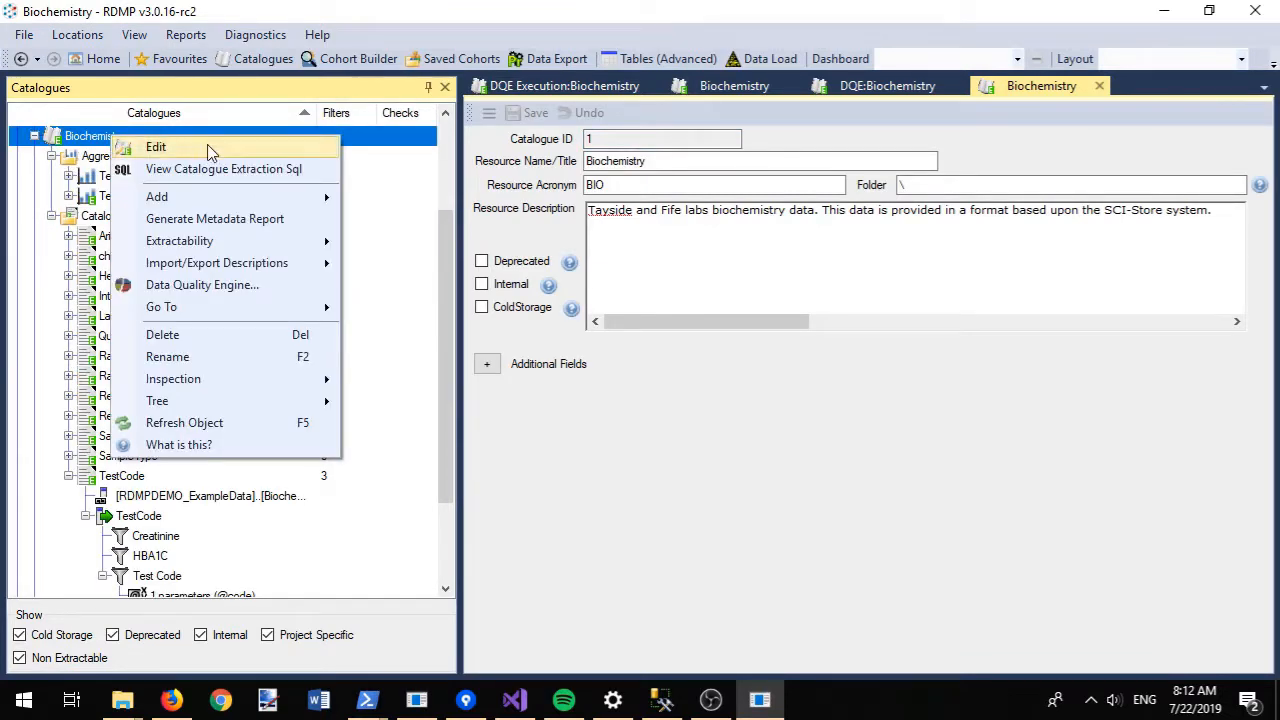
{"action": "left_click", "coordinate": [236, 219]}
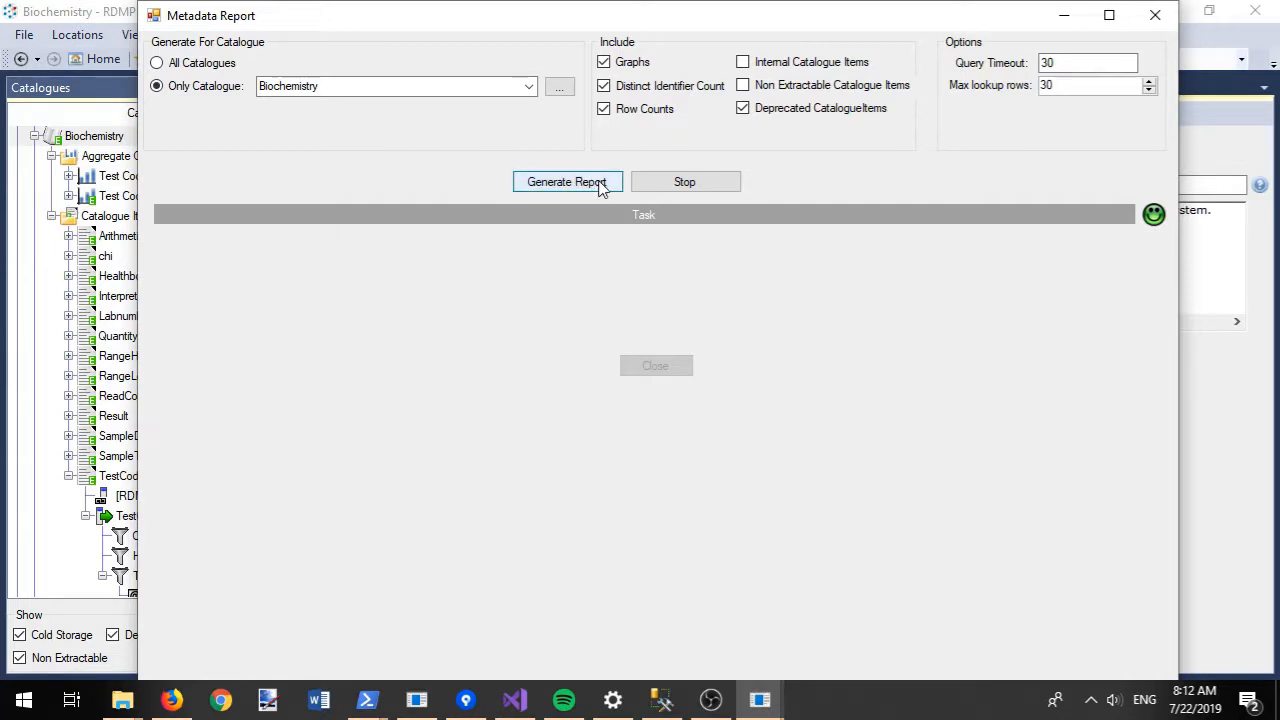
{"action": "left_click", "coordinate": [566, 182]}
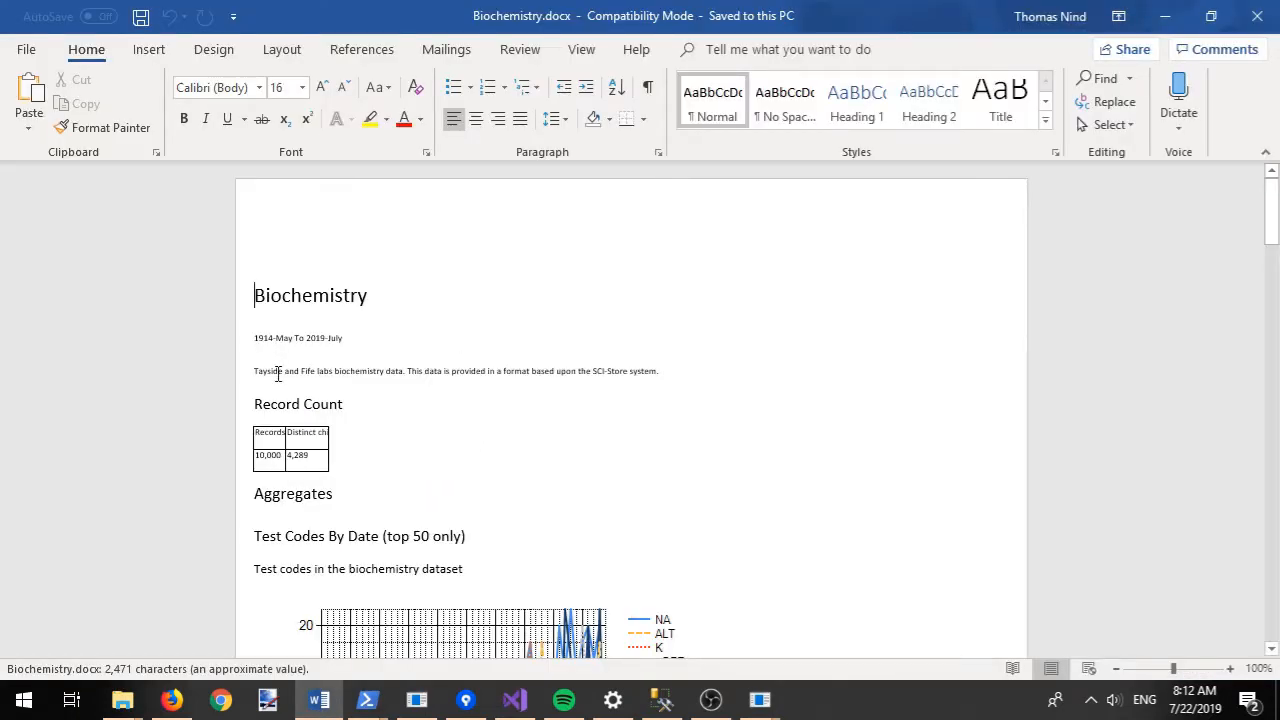
- Scroll through the Biochemistry.docx metadata report's charts and column tables
{"action": "left_click", "coordinate": [748, 376]}
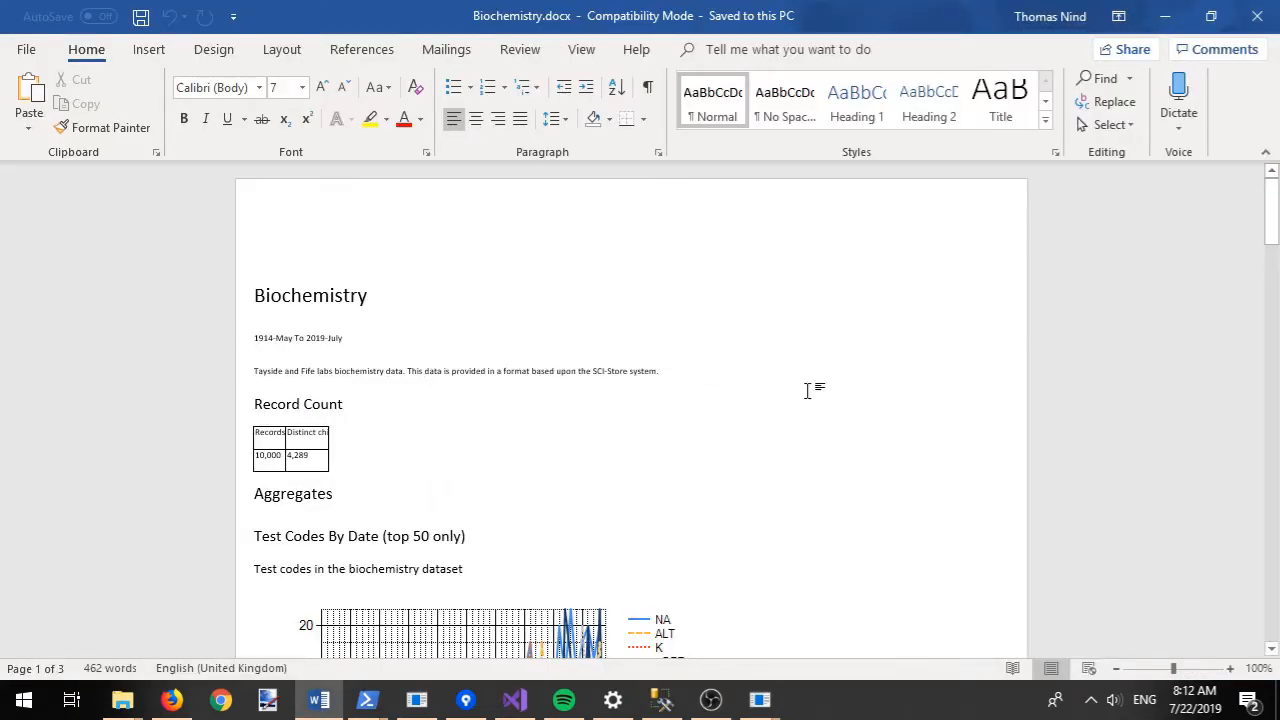
{"action": "scroll", "coordinate": [808, 391], "scroll_direction": "down", "scroll_amount": 8}
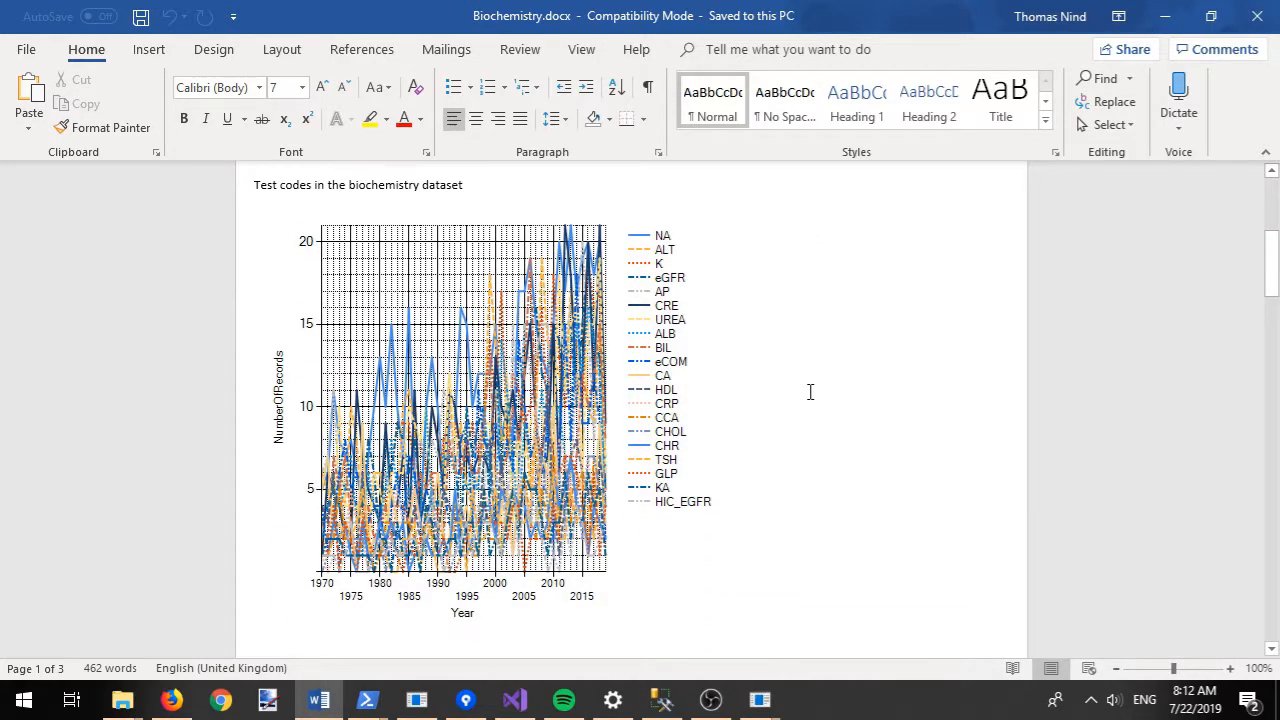
{"action": "scroll", "coordinate": [810, 391], "scroll_direction": "down", "scroll_amount": 16}
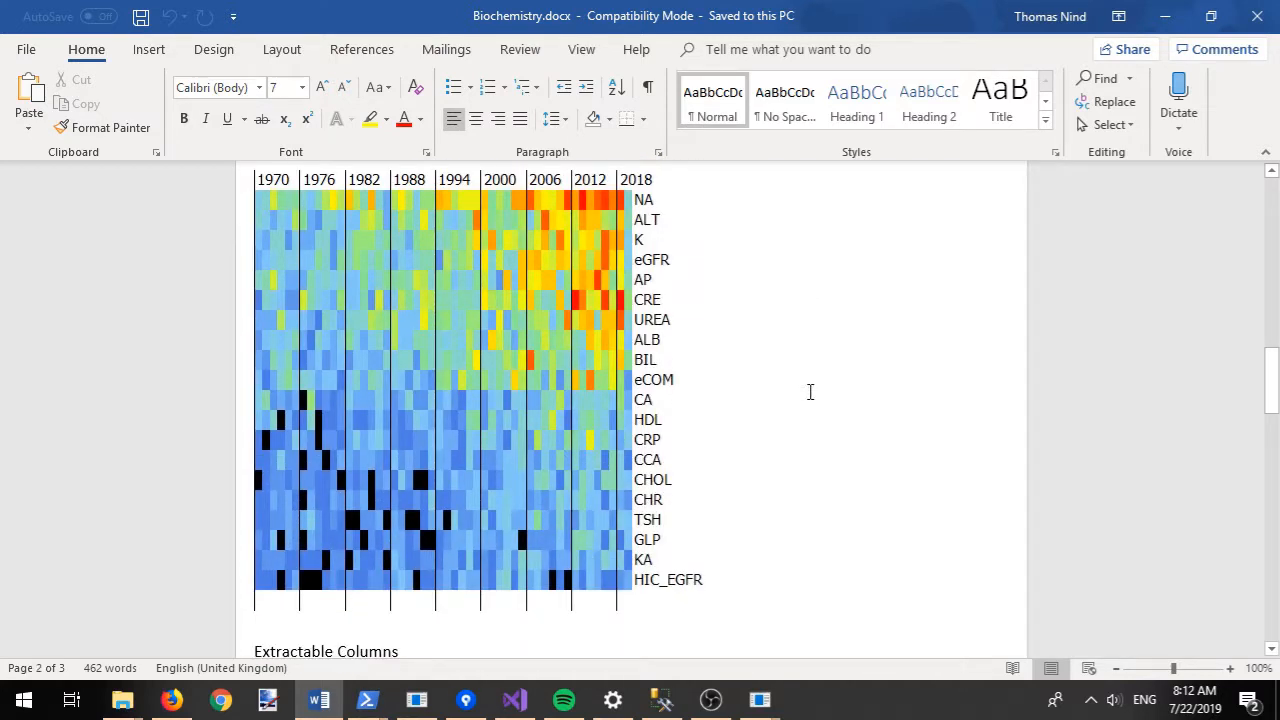
{"action": "scroll", "coordinate": [810, 391], "scroll_direction": "down", "scroll_amount": 9}
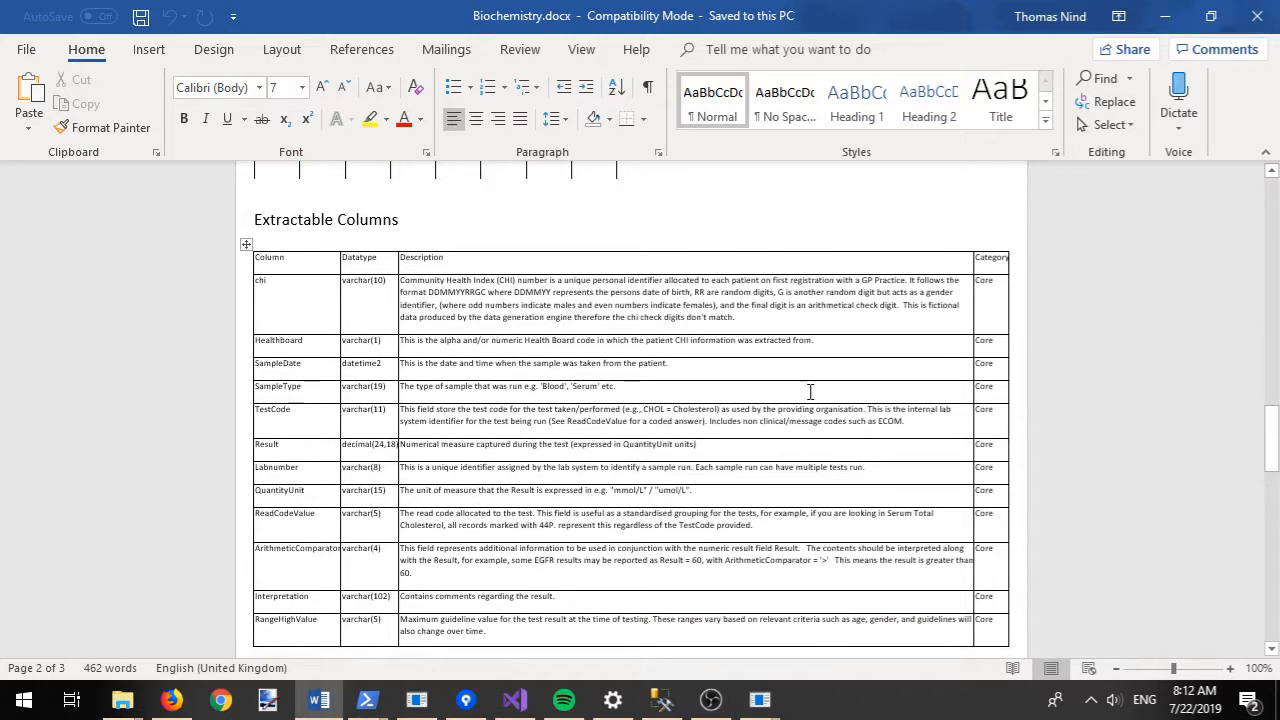
{"action": "scroll", "coordinate": [810, 391], "scroll_direction": "down", "scroll_amount": 12}
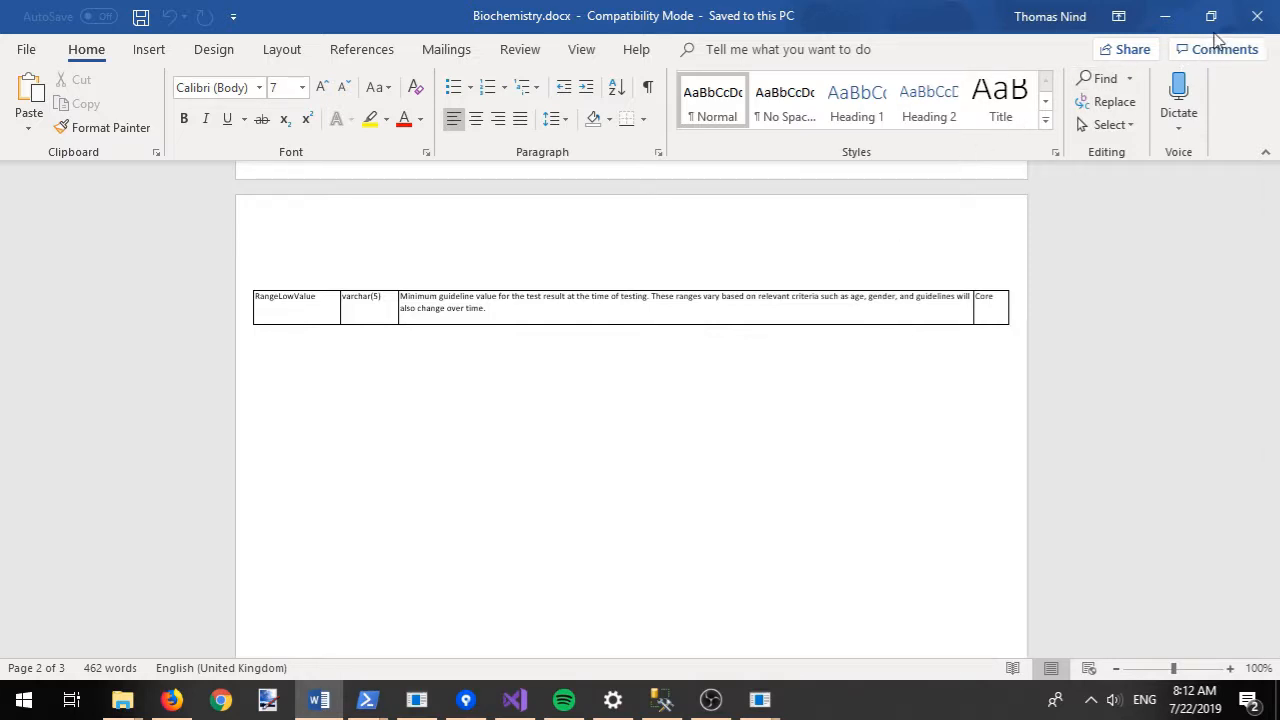
- Close Word, the Temp folder window and the Metadata Report dialog to return to RDMP
{"action": "left_click", "coordinate": [1258, 21]}
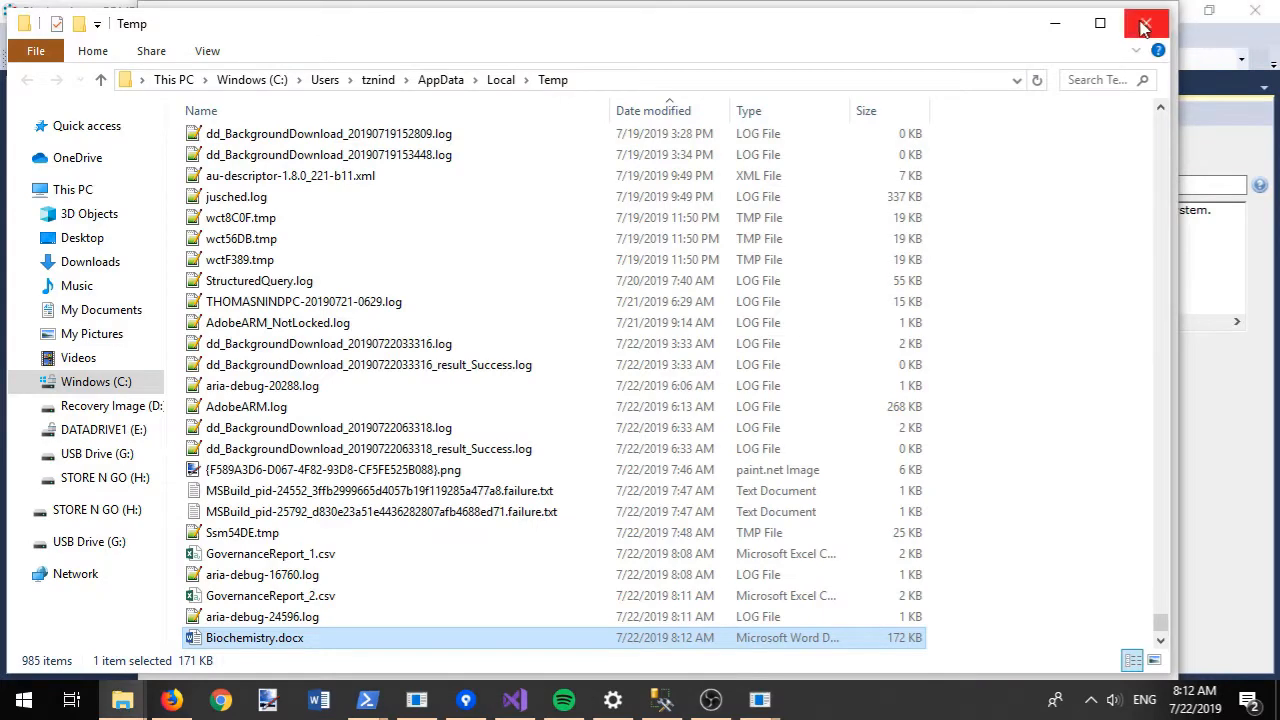
{"action": "left_click", "coordinate": [1135, 27]}
{"action": "left_click", "coordinate": [1143, 14]}
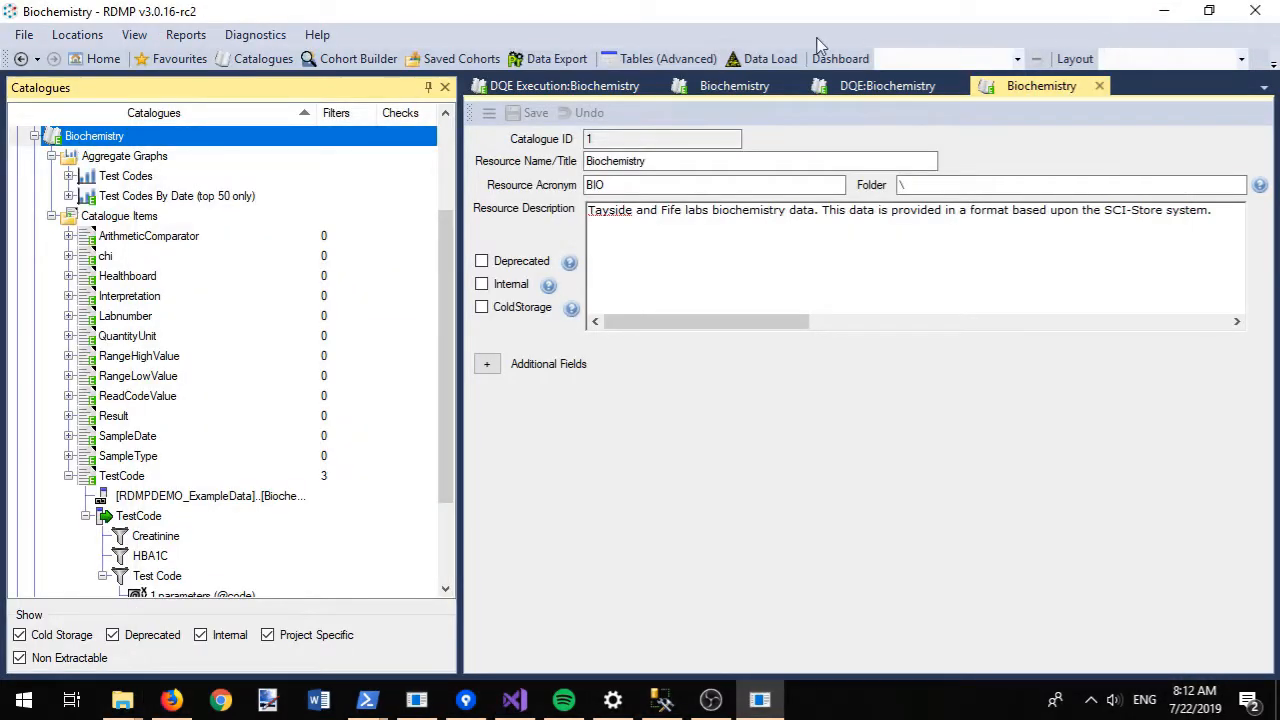
{"action": "left_click", "coordinate": [446, 114]}
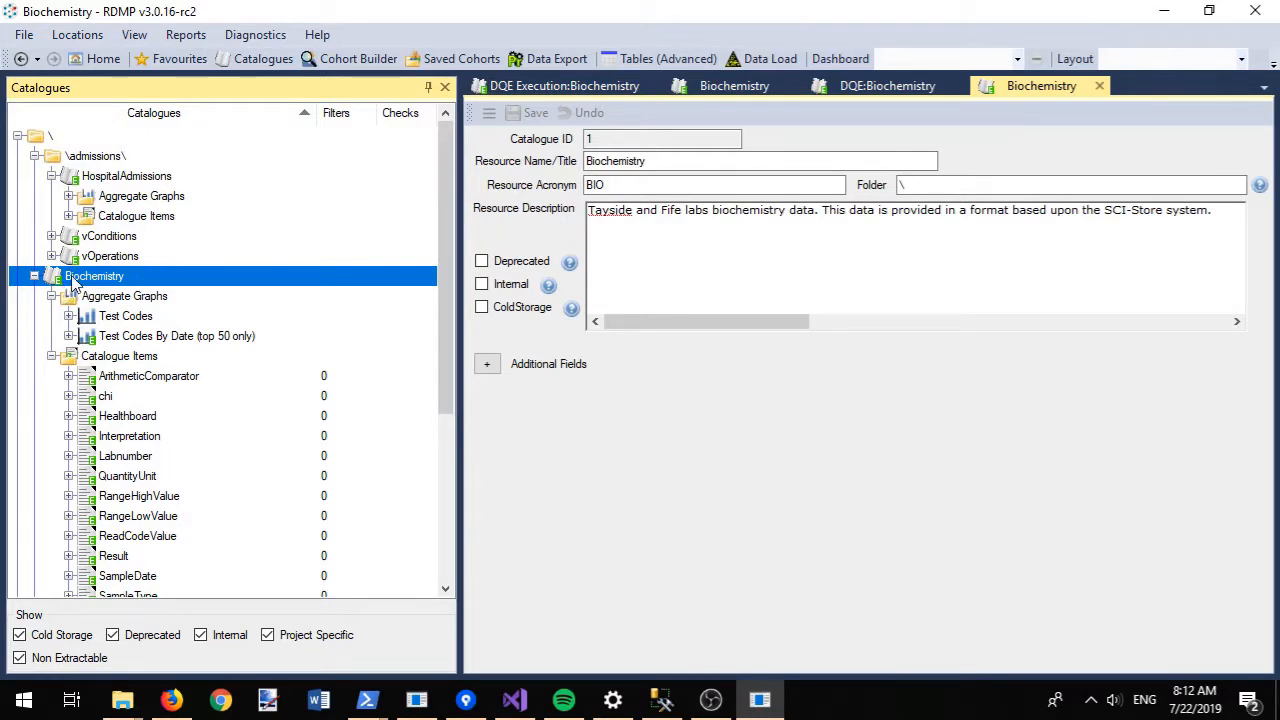
- List the extraction configurations that include Biochemistry and open 'Project 123 - 2017 Refresh'
{"action": "right_click", "coordinate": [72, 285]}
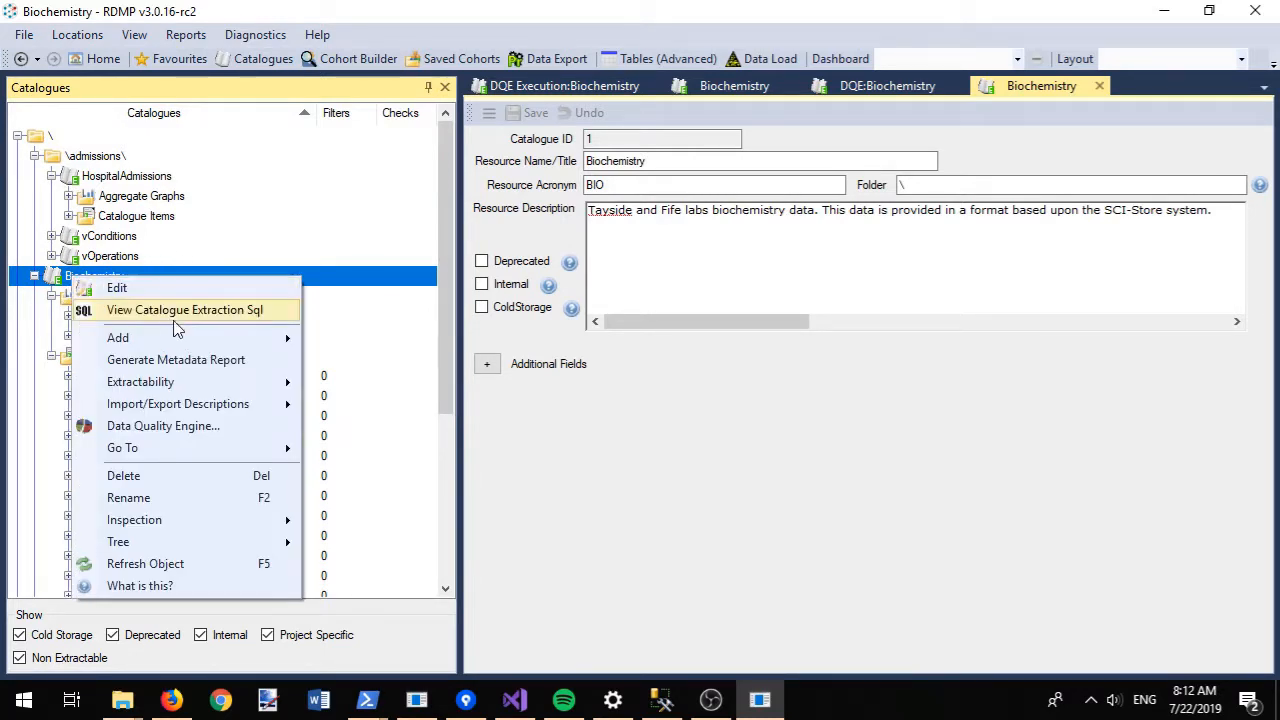
{"action": "mouse_move", "coordinate": [222, 452]}
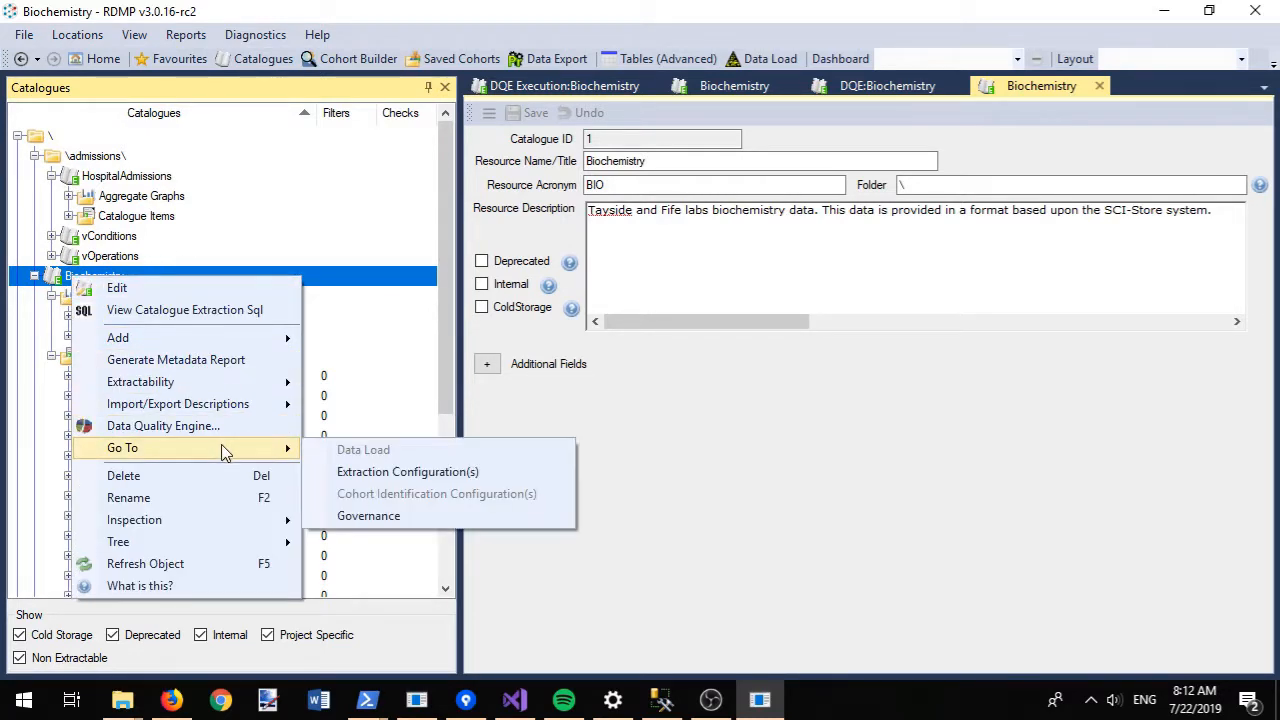
{"action": "left_click", "coordinate": [432, 480]}
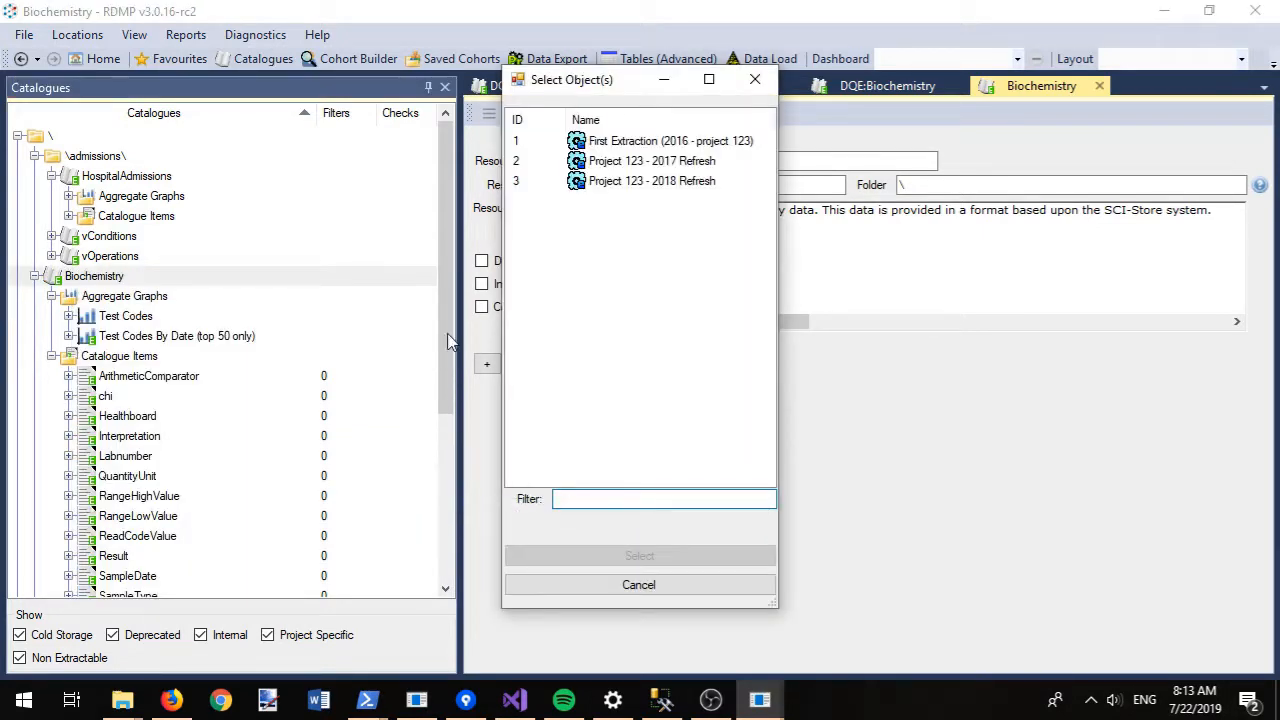
{"action": "double_click", "coordinate": [660, 164]}
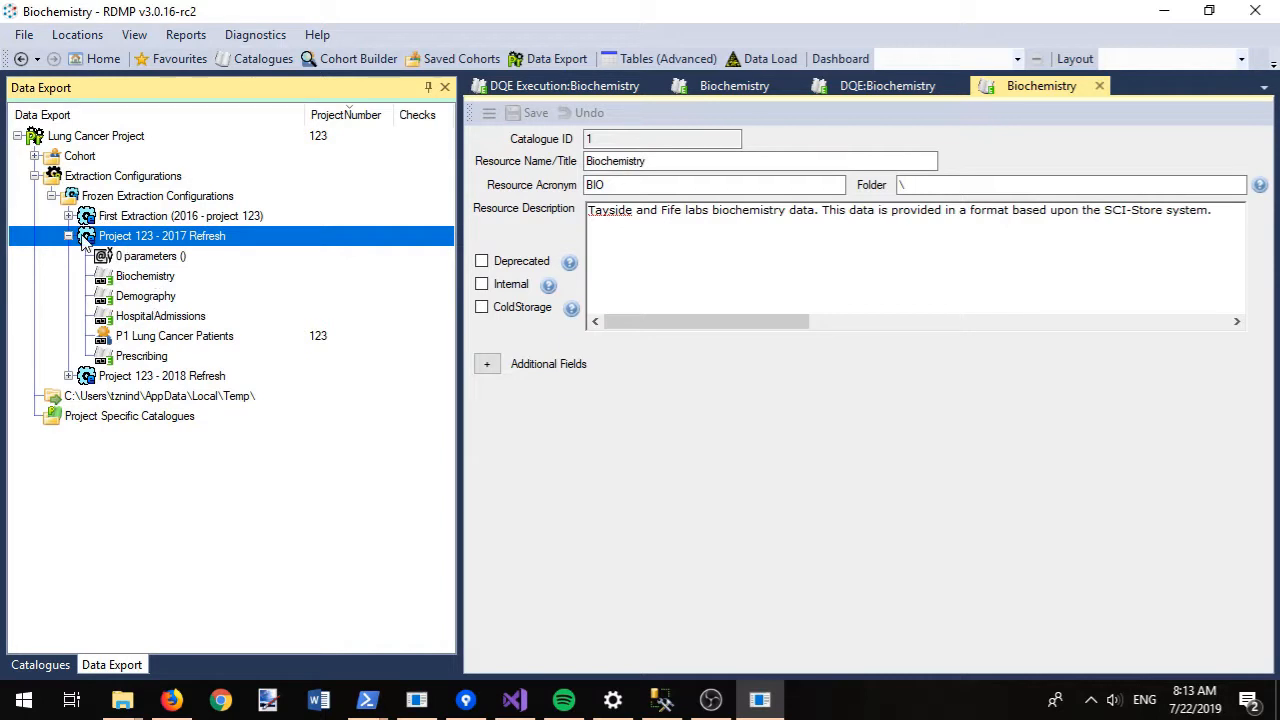
- Preview the top 100 identifiers of P1 Lung Cancer Patients, widening ReleaseId to full GUIDs
{"action": "right_click", "coordinate": [128, 336]}
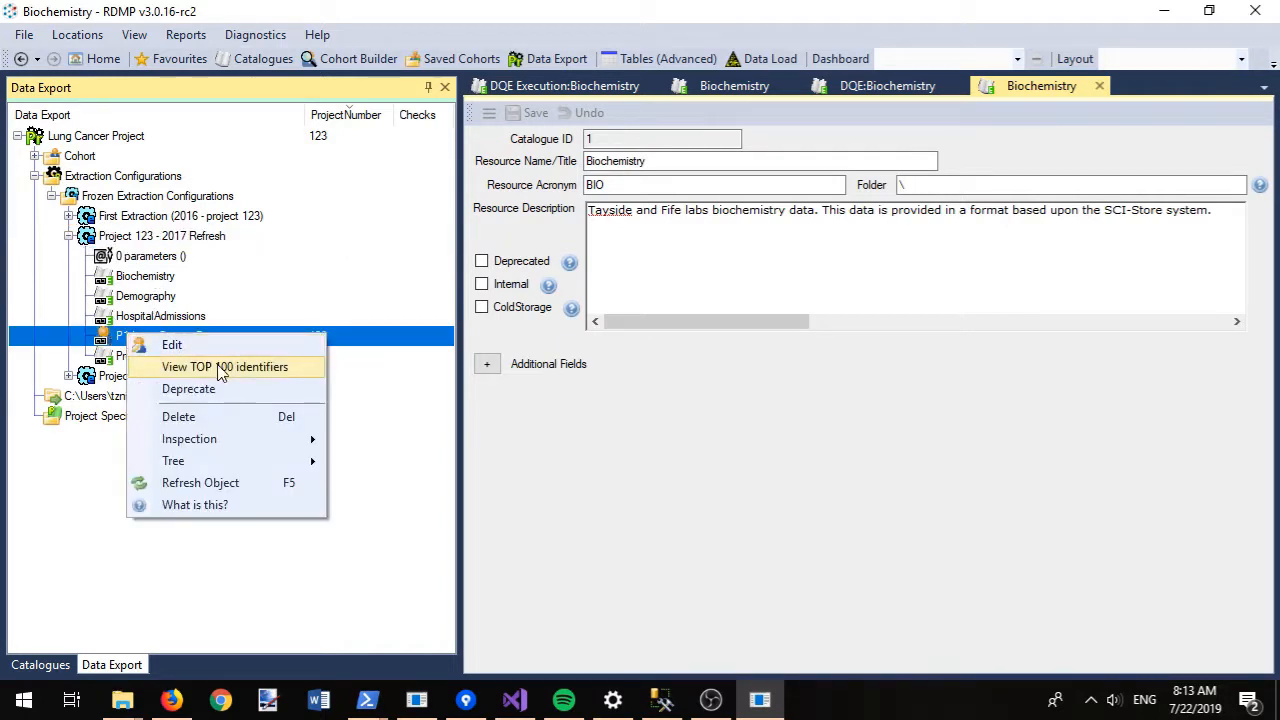
{"action": "left_click", "coordinate": [222, 367]}
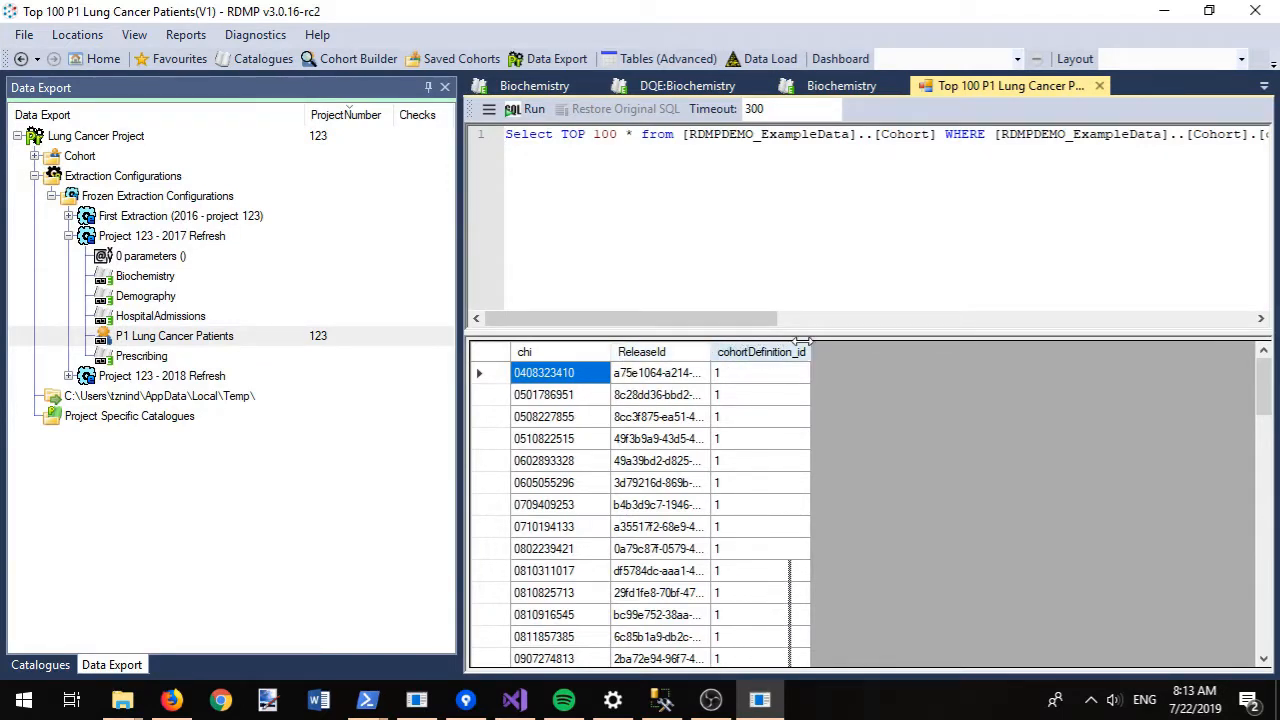
{"action": "double_click", "coordinate": [709, 350]}
{"action": "left_click_drag", "start_coordinate": [1263, 370], "coordinate": [1261, 560]}
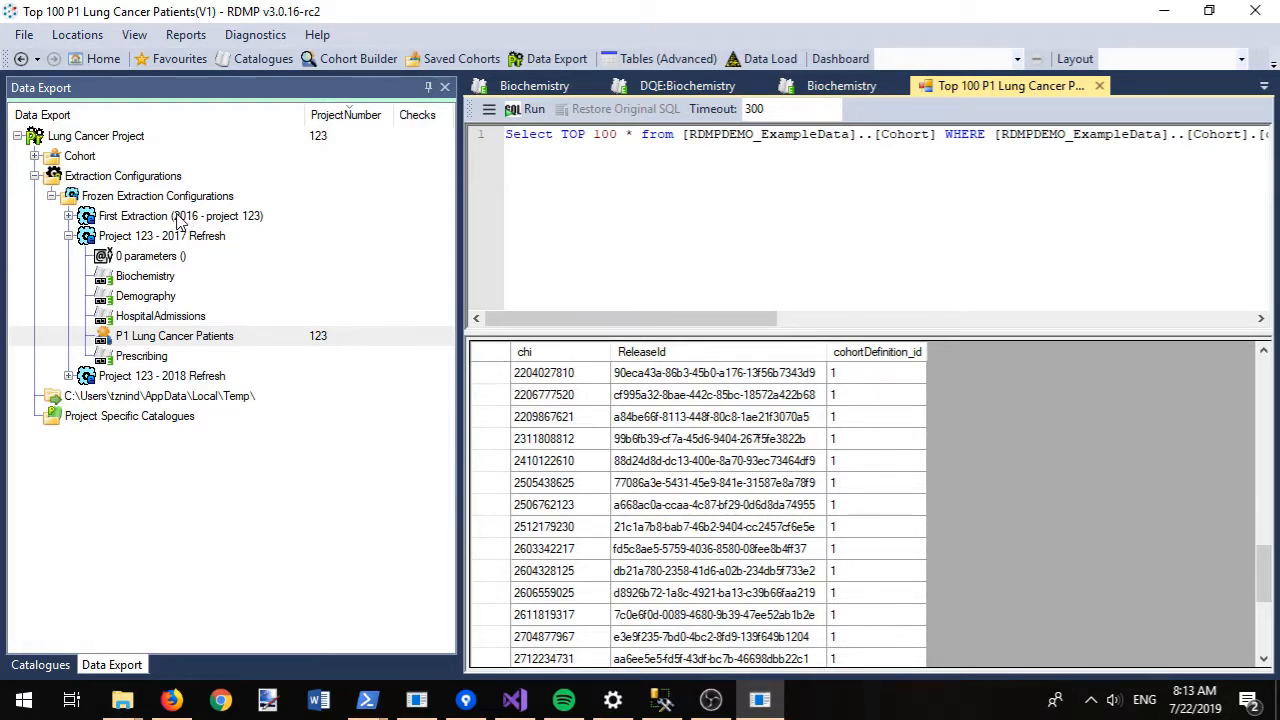
{"action": "right_click", "coordinate": [114, 240]}
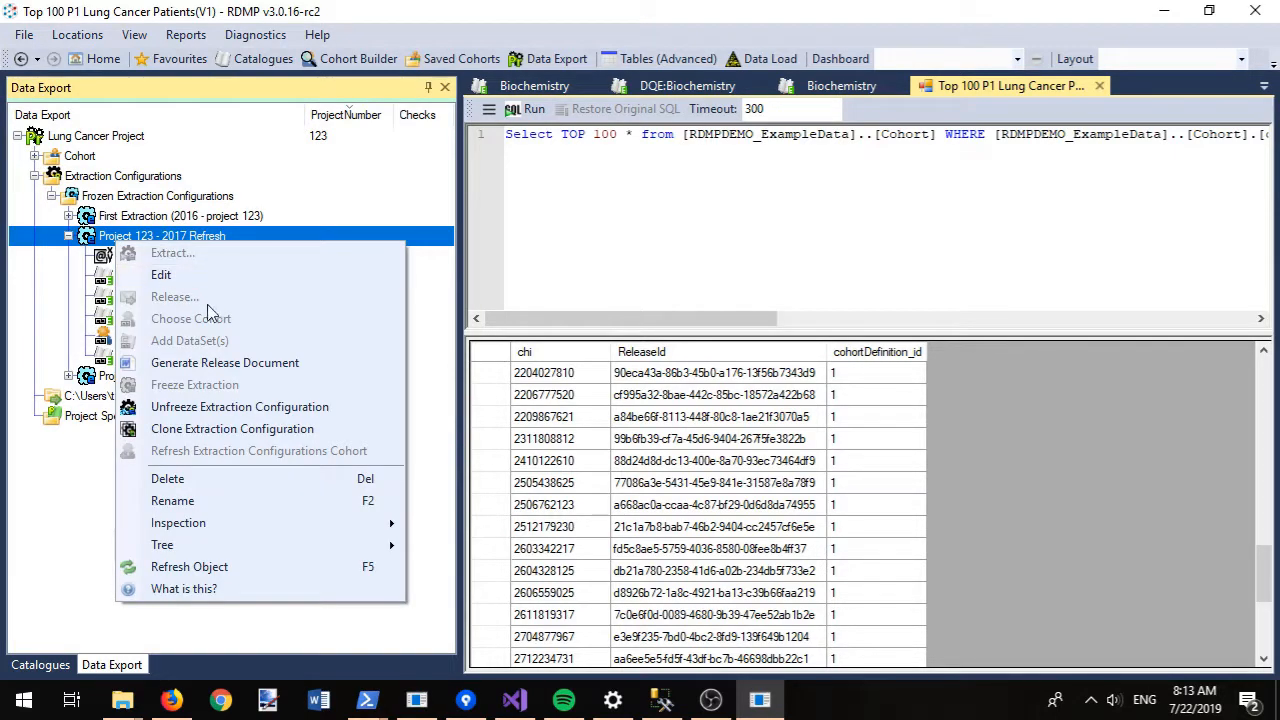
- Clone the 2017 Refresh configuration and rename the copy '2019 Refresh for project 123'
{"action": "left_click", "coordinate": [206, 430]}
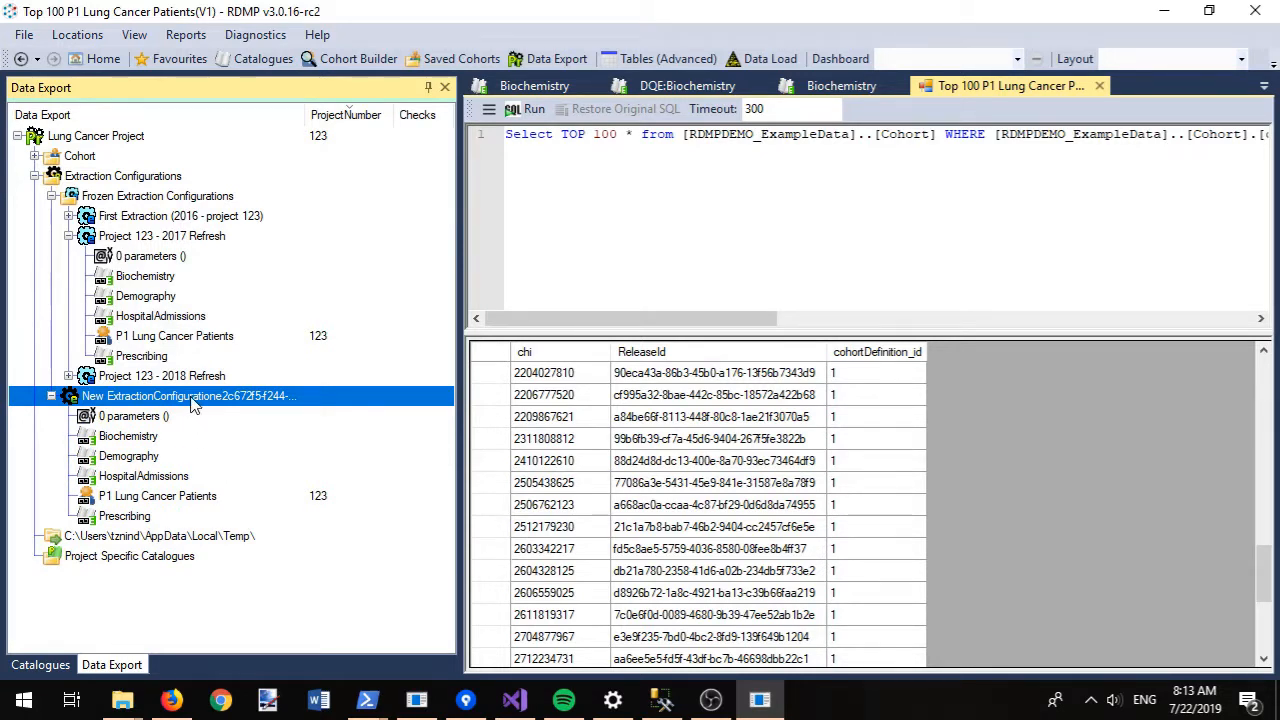
{"action": "key", "text": "F2"}
{"action": "type", "text": "20"}
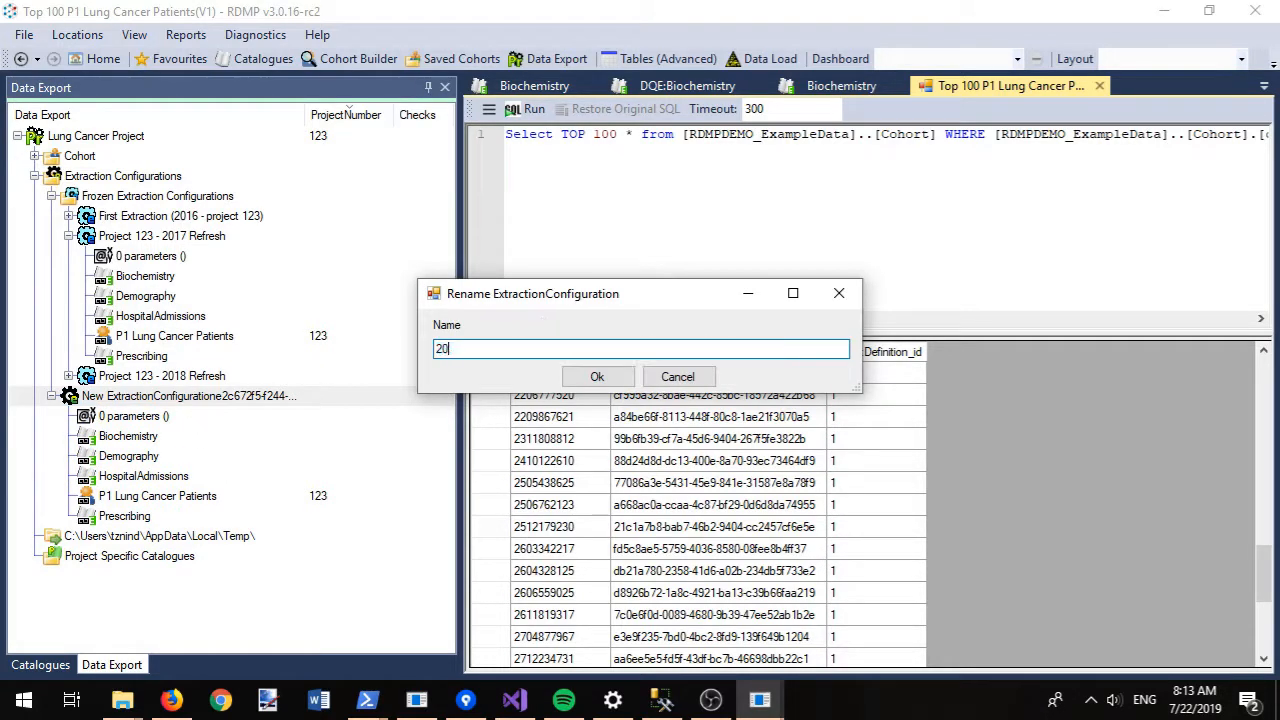
{"action": "type", "text": "19 Ree"}
{"action": "type", "text": "resh for project 123"}
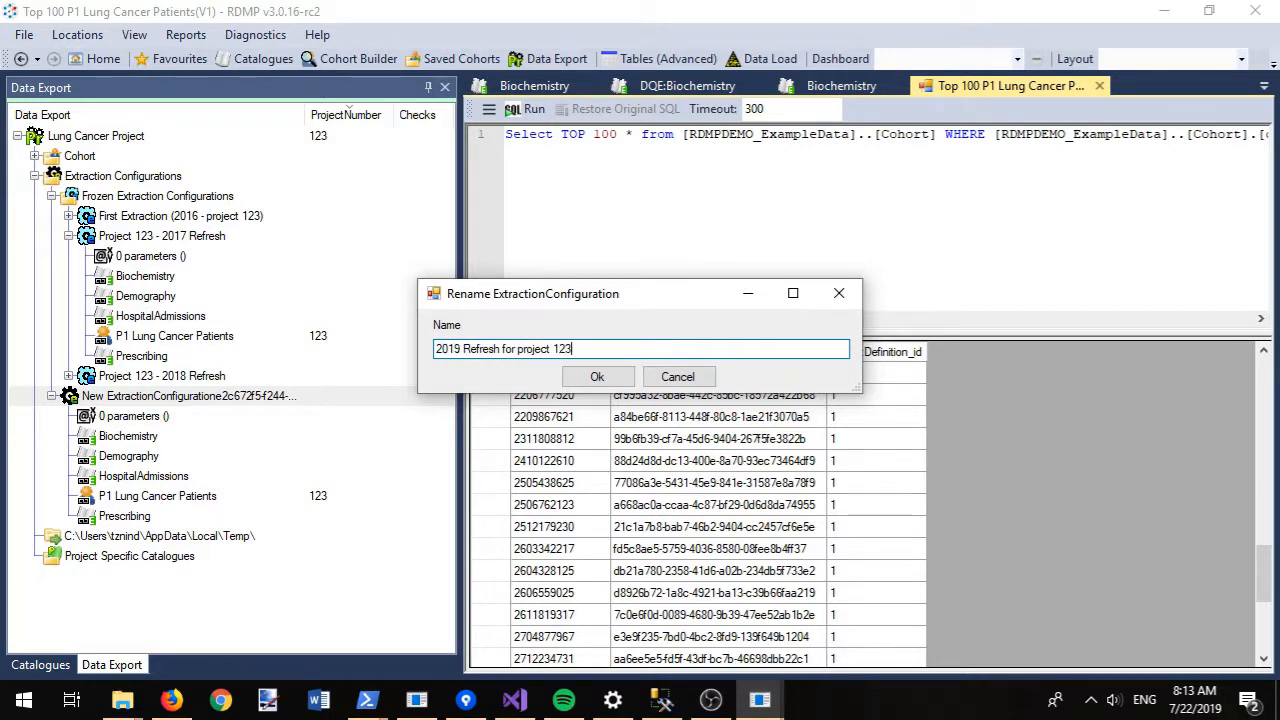
{"action": "key", "text": "Return"}
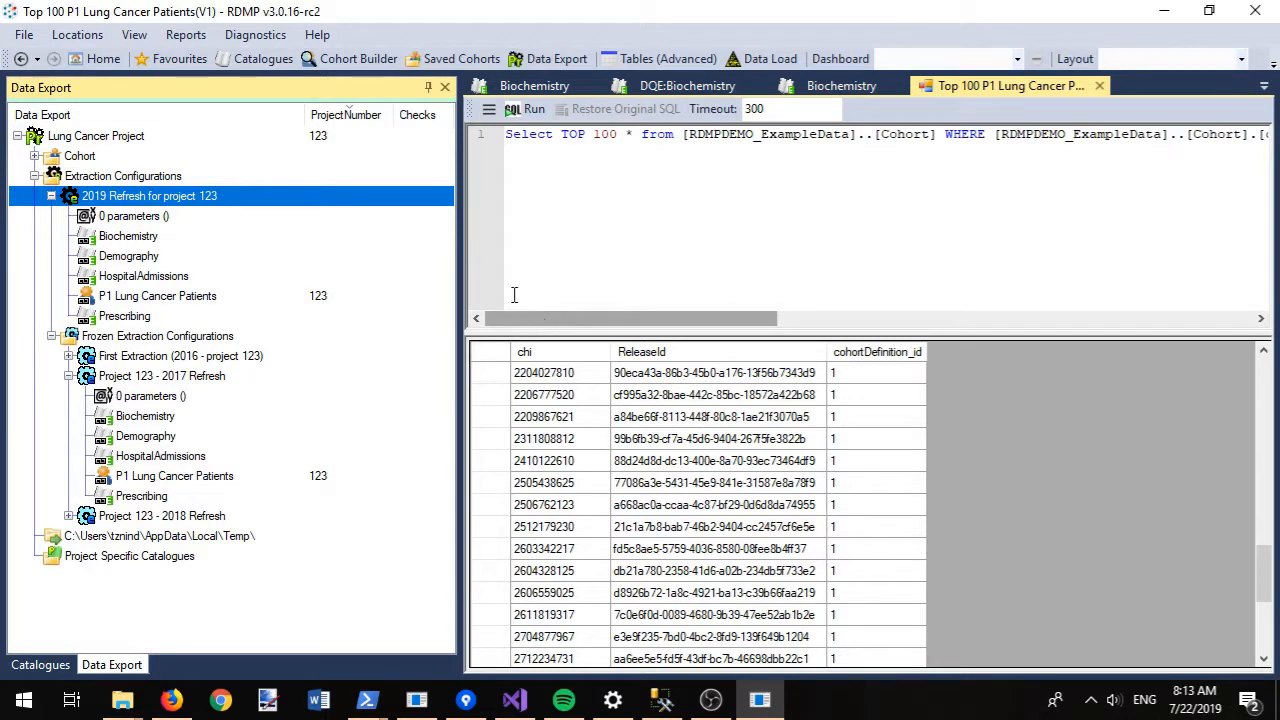
{"action": "right_click", "coordinate": [110, 197]}
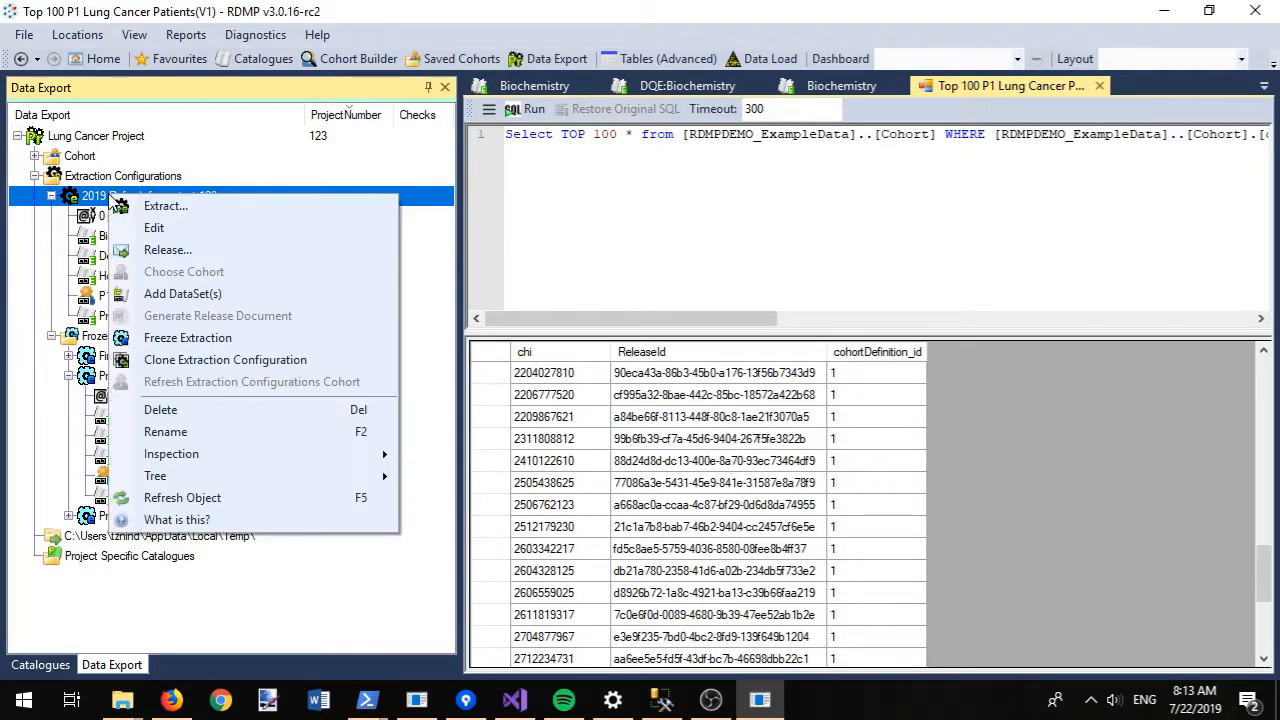
- Run the pre-extraction checks and then the extraction for the 2019 configuration
{"action": "left_click", "coordinate": [189, 207]}
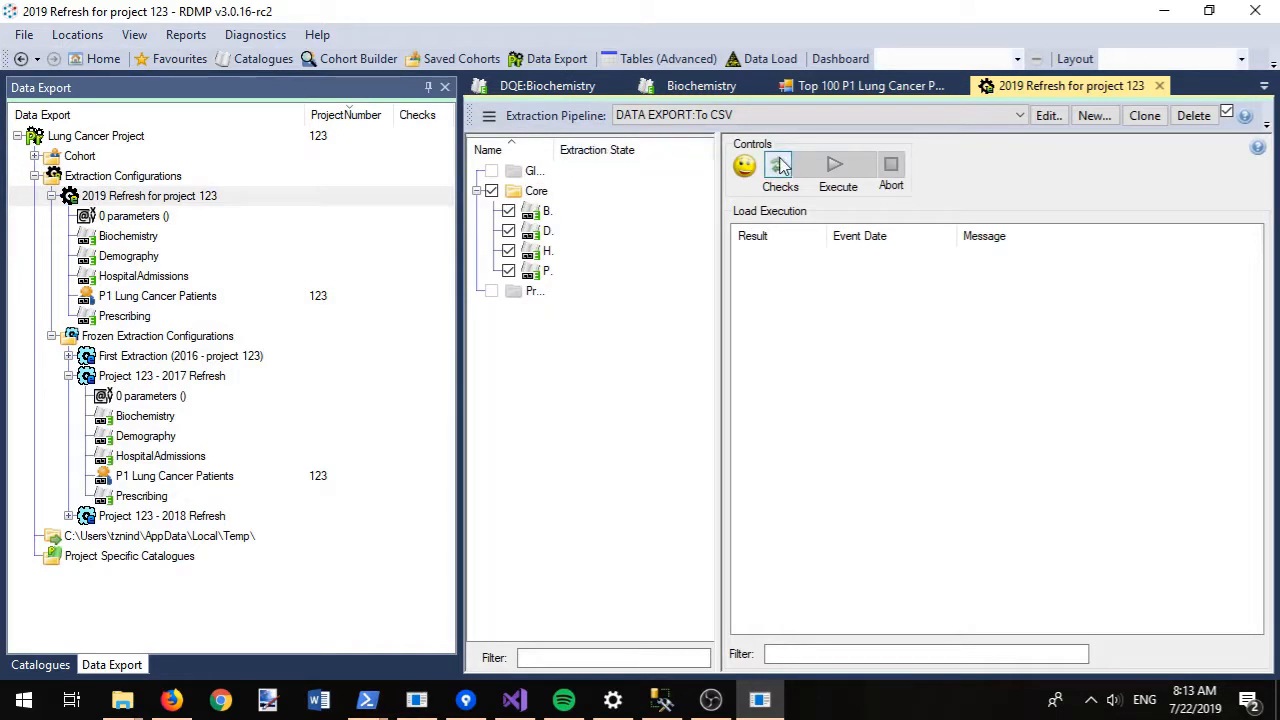
{"action": "left_click", "coordinate": [777, 167]}
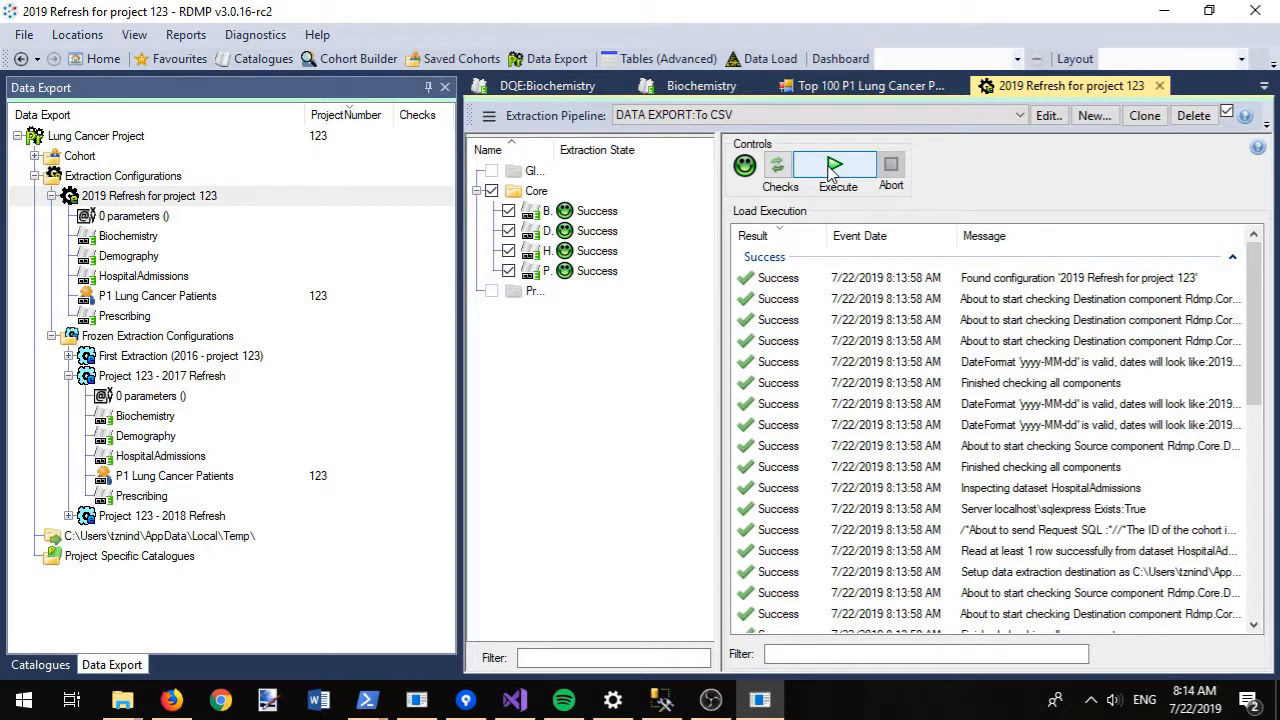
{"action": "left_click", "coordinate": [833, 168]}
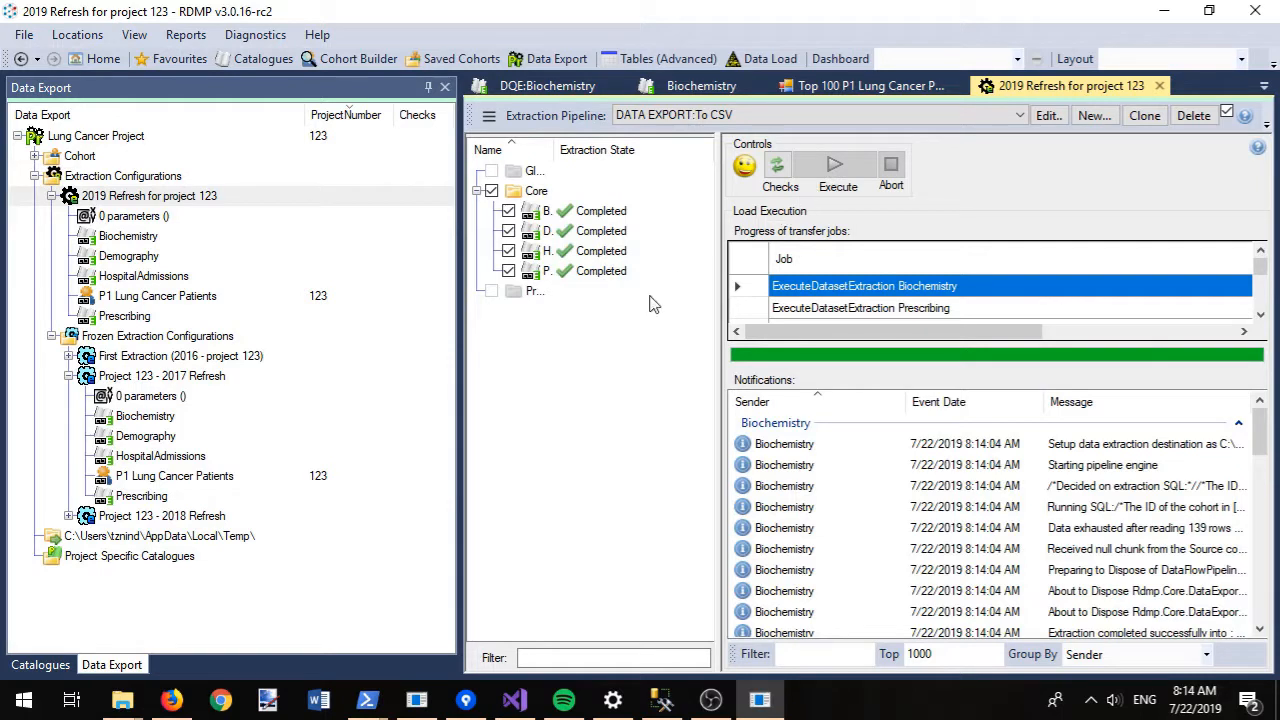
- Copy the Extr_4 output folder path from Biochemistry's extraction-completed message
{"action": "left_click", "coordinate": [428, 88]}
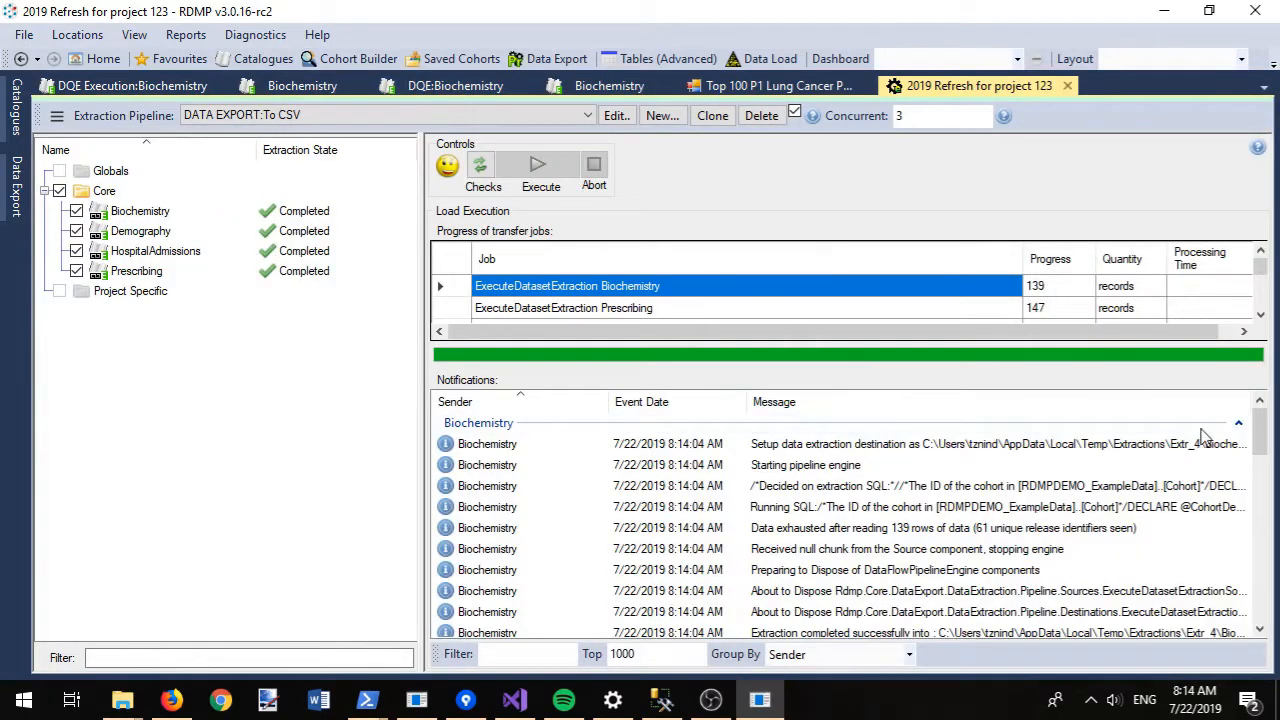
{"action": "left_click", "coordinate": [140, 211]}
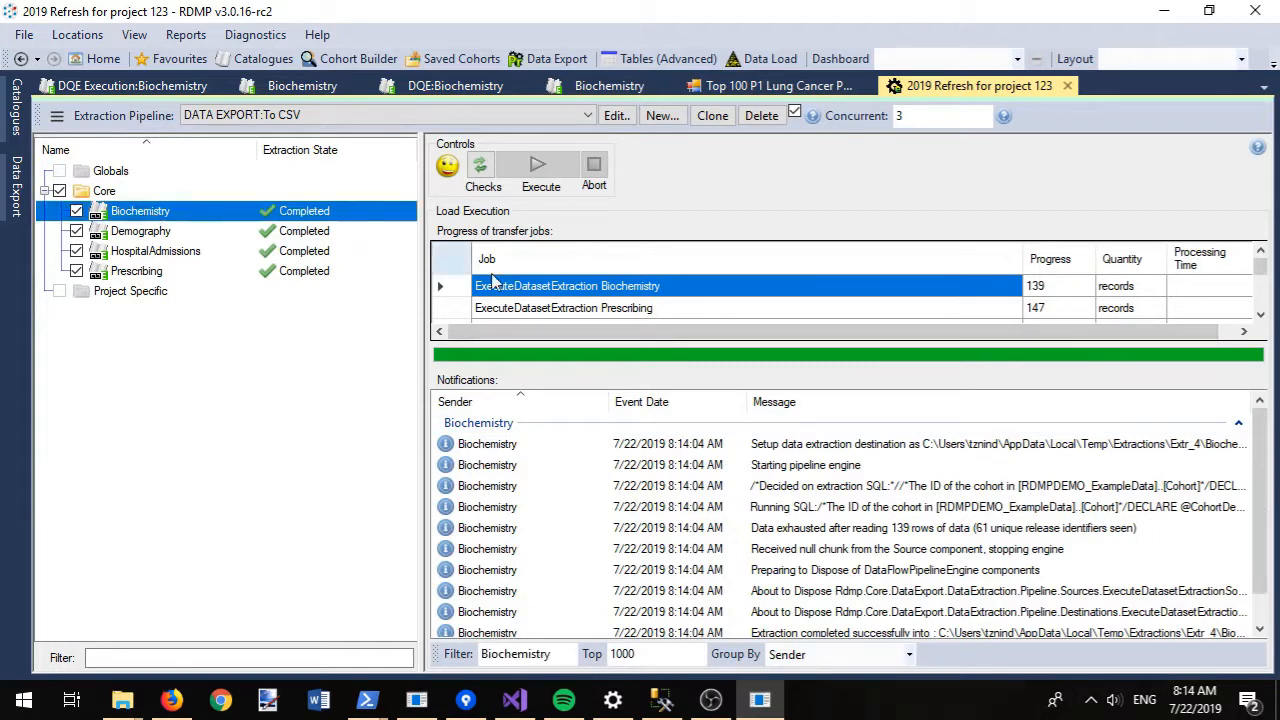
{"action": "left_click_drag", "start_coordinate": [1263, 434], "coordinate": [1264, 470]}
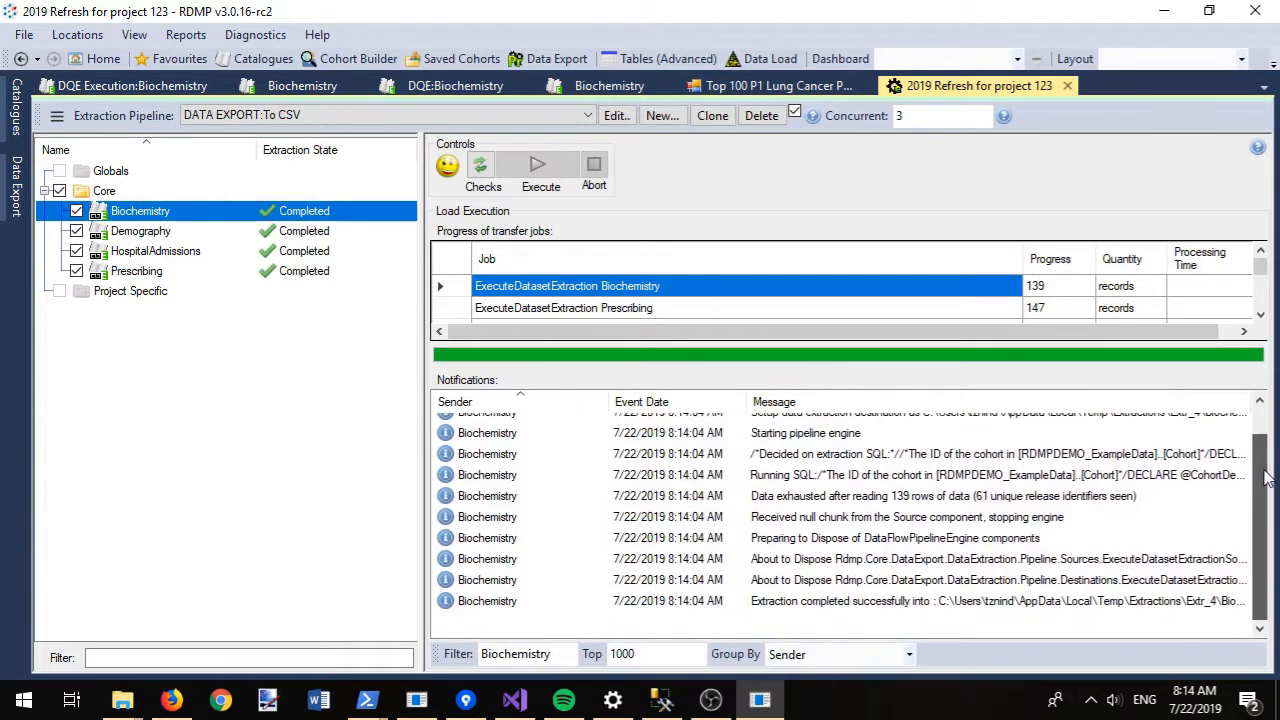
{"action": "double_click", "coordinate": [895, 604]}
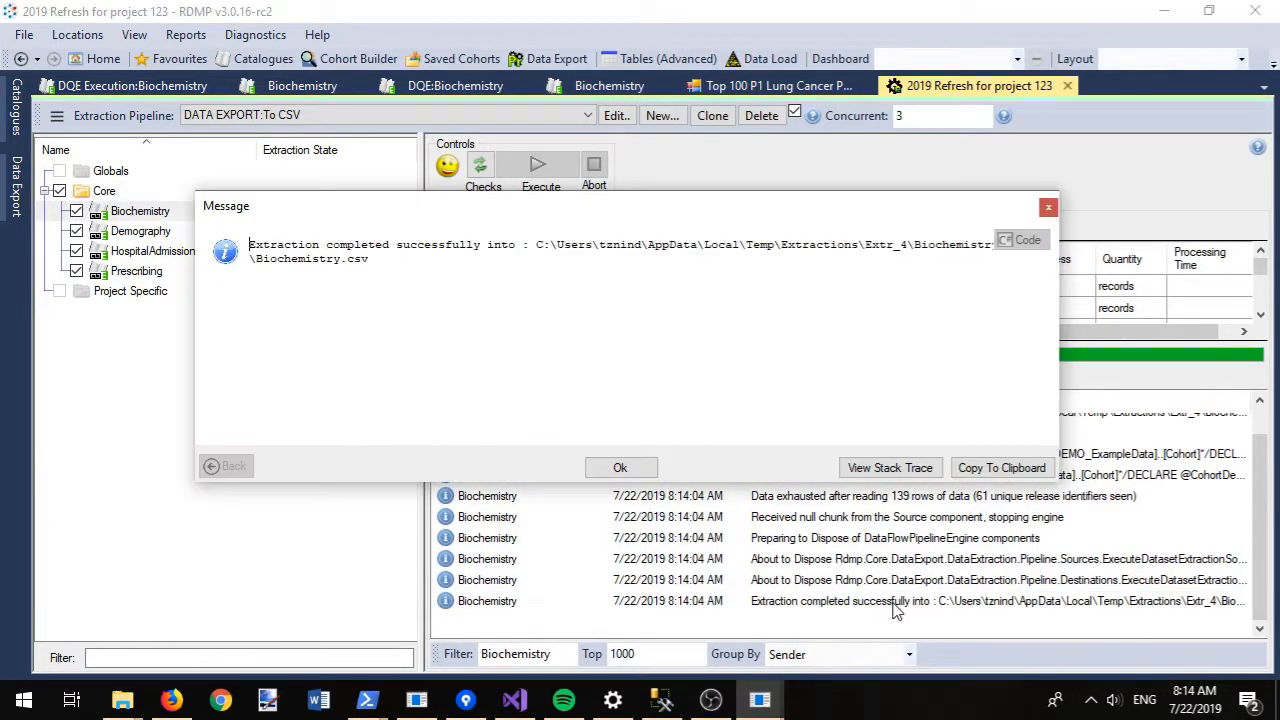
{"action": "double_click", "coordinate": [538, 254]}
{"action": "left_click_drag", "start_coordinate": [955, 254], "coordinate": [910, 249]}
{"action": "key", "text": "ctrl+c"}
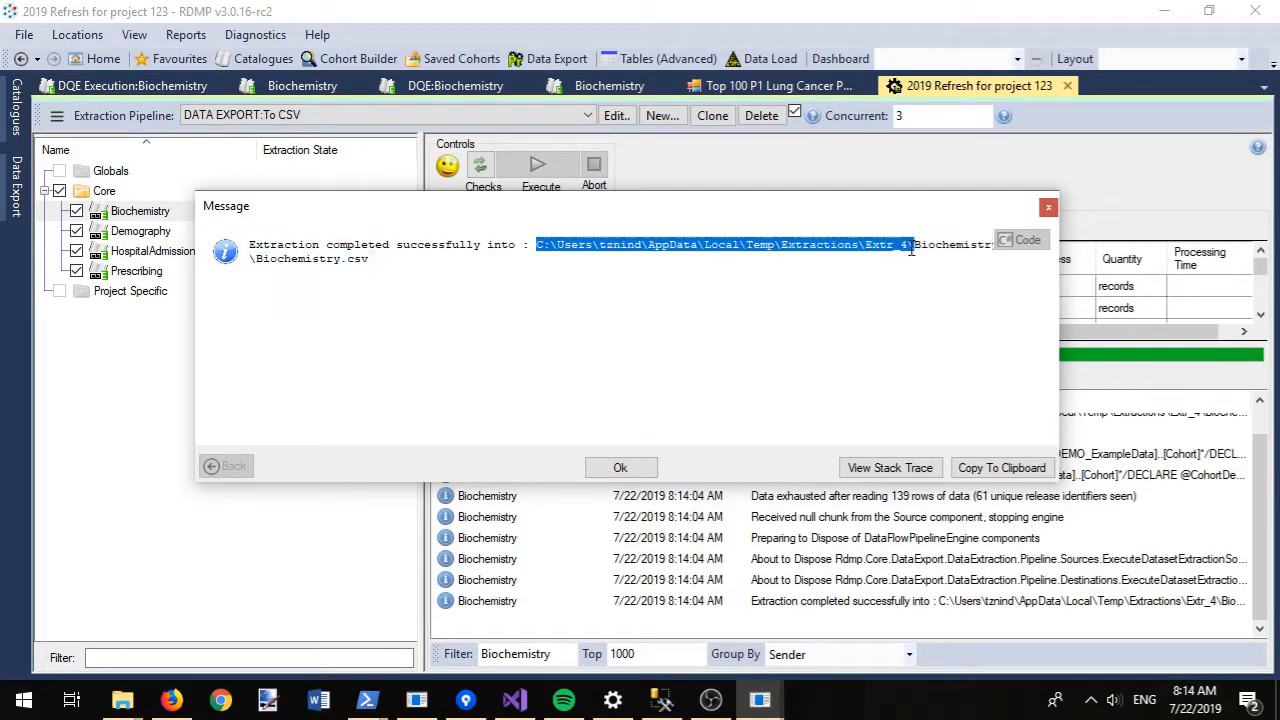
{"action": "left_click", "coordinate": [640, 468]}
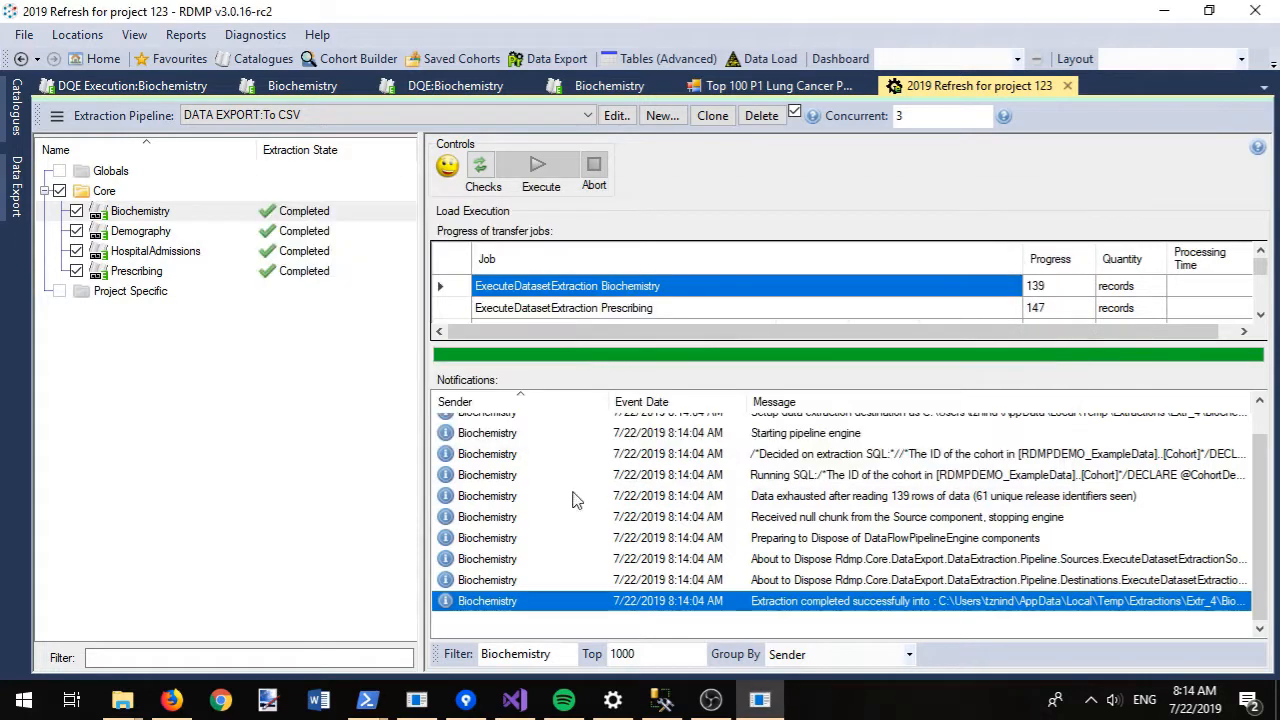
{"action": "mouse_move", "coordinate": [122, 703]}
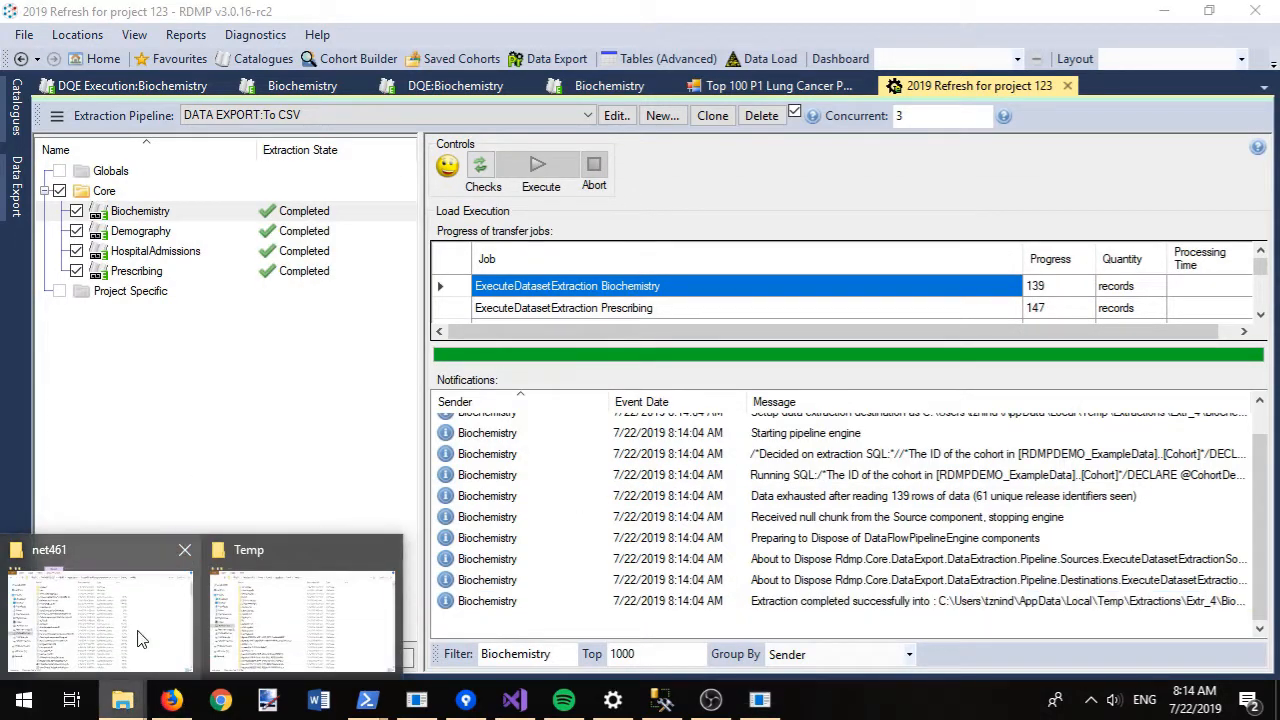
{"action": "left_click", "coordinate": [235, 600]}
- Paste the Extr_4 path into File Explorer and open Biochemistry\Biochemistry.docx
{"action": "left_click", "coordinate": [634, 81]}
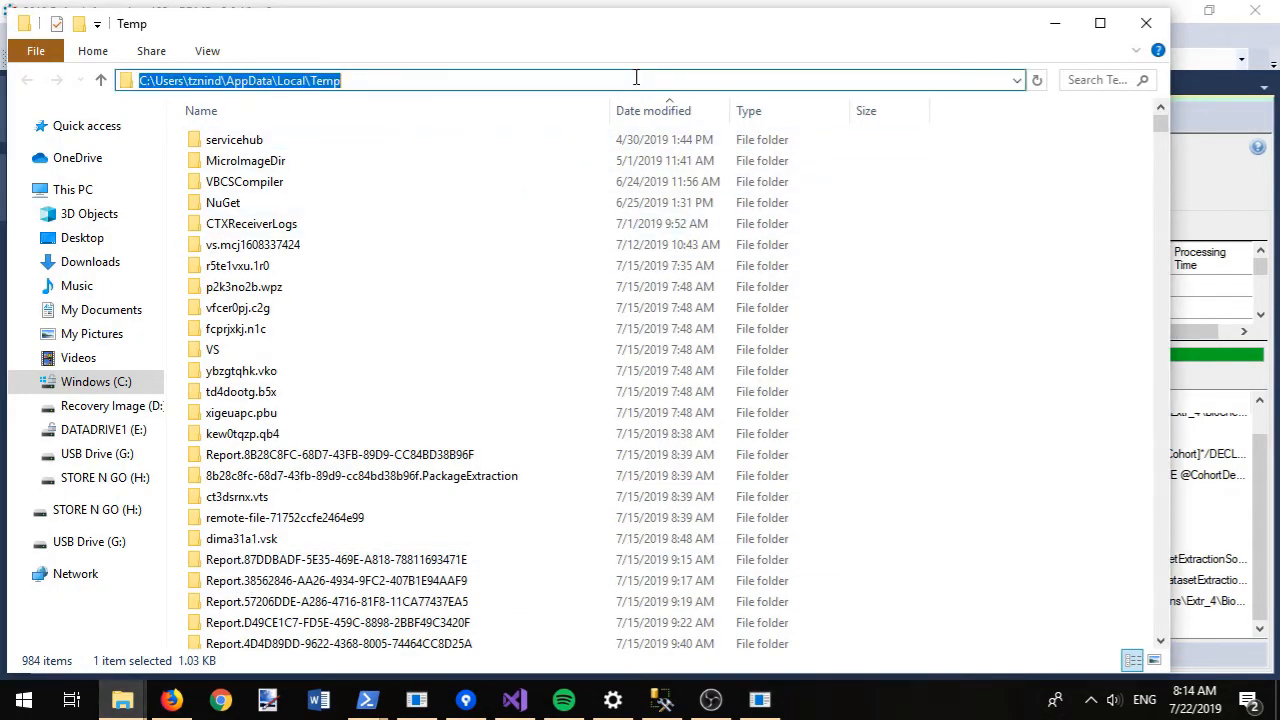
{"action": "key", "text": "ctrl+v"}
{"action": "key", "text": "Return"}
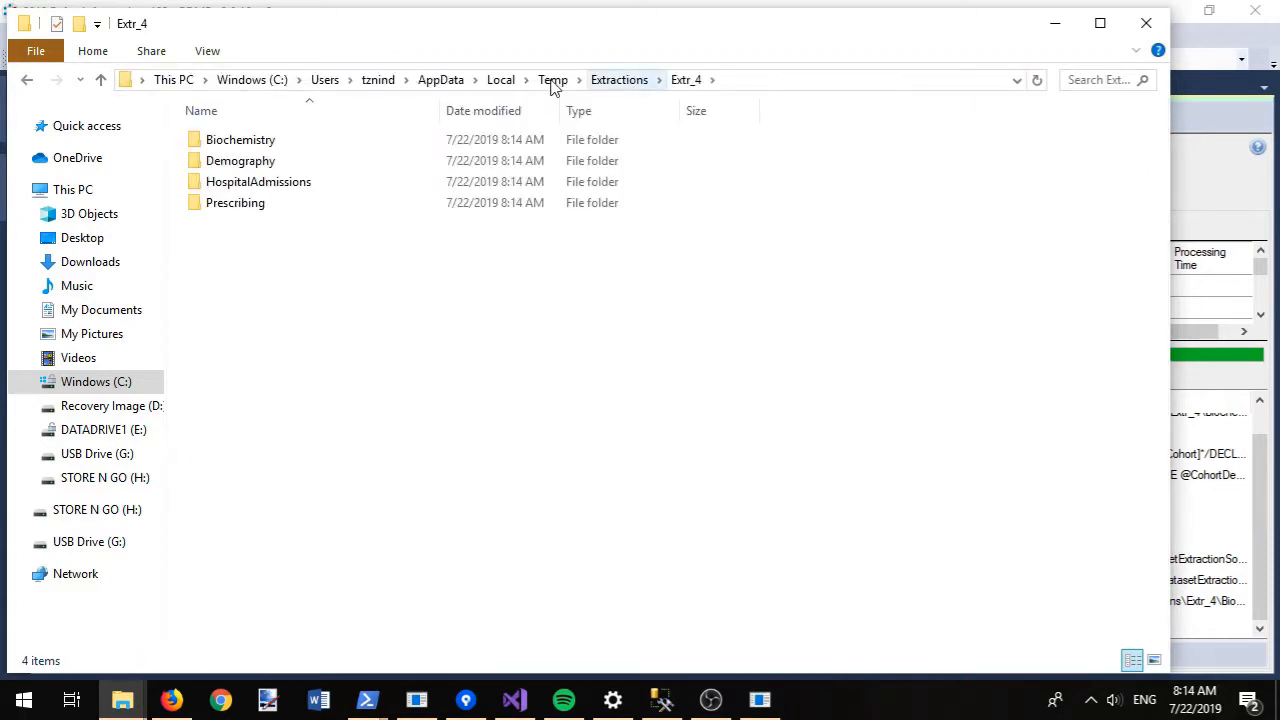
{"action": "double_click", "coordinate": [300, 144]}
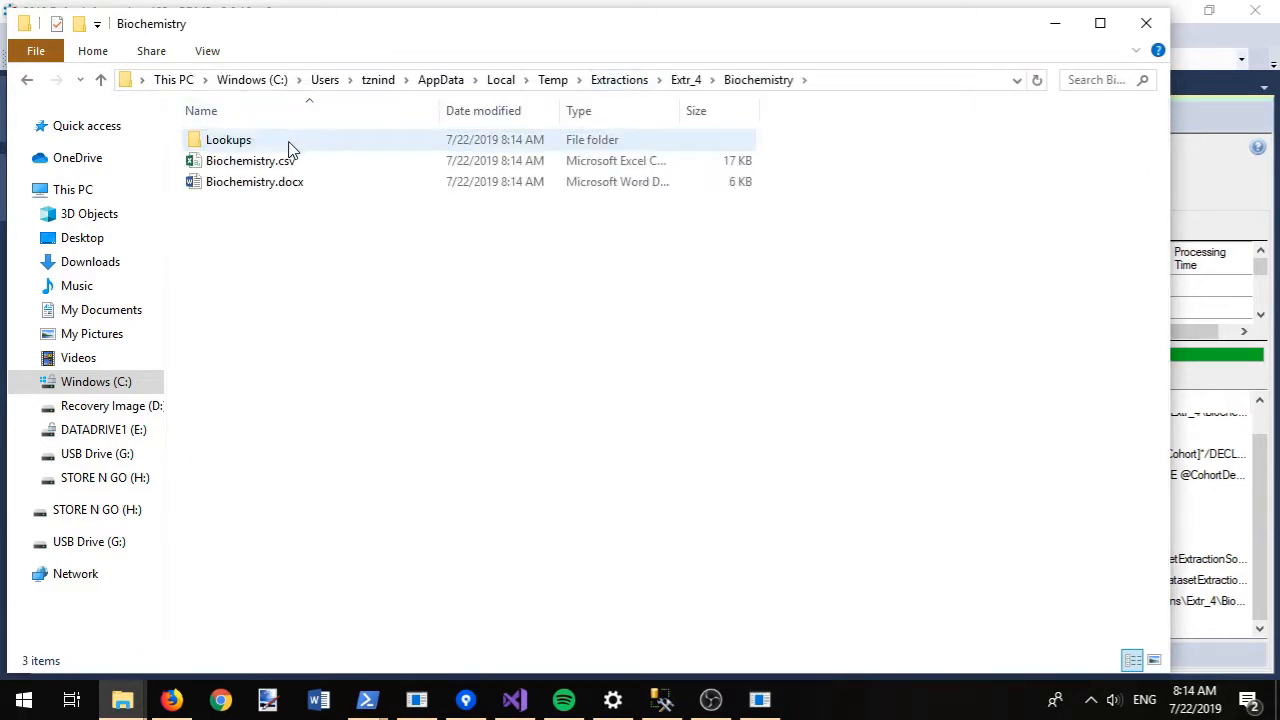
{"action": "double_click", "coordinate": [270, 188]}
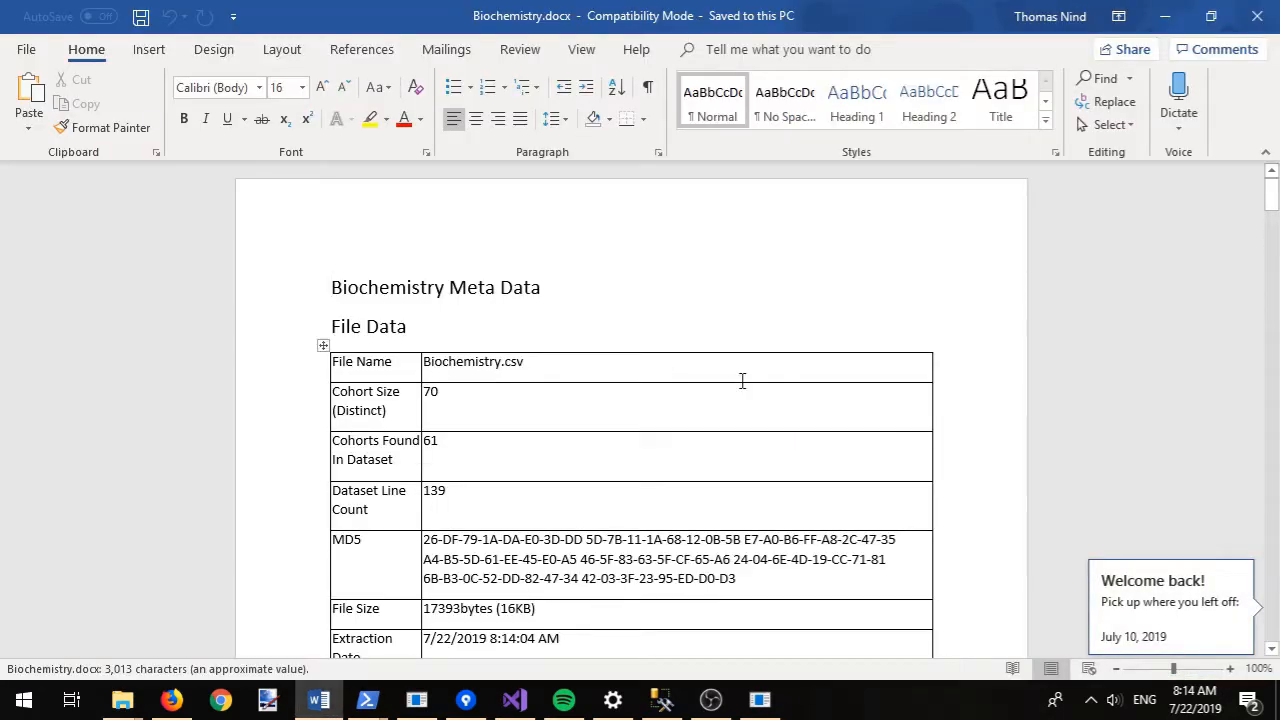
- Read Biochemistry.docx from the 61 Cohorts Found count through the column tables, then close Word
{"action": "double_click", "coordinate": [434, 450]}
{"action": "scroll", "coordinate": [700, 462], "scroll_direction": "down", "scroll_amount": 12}
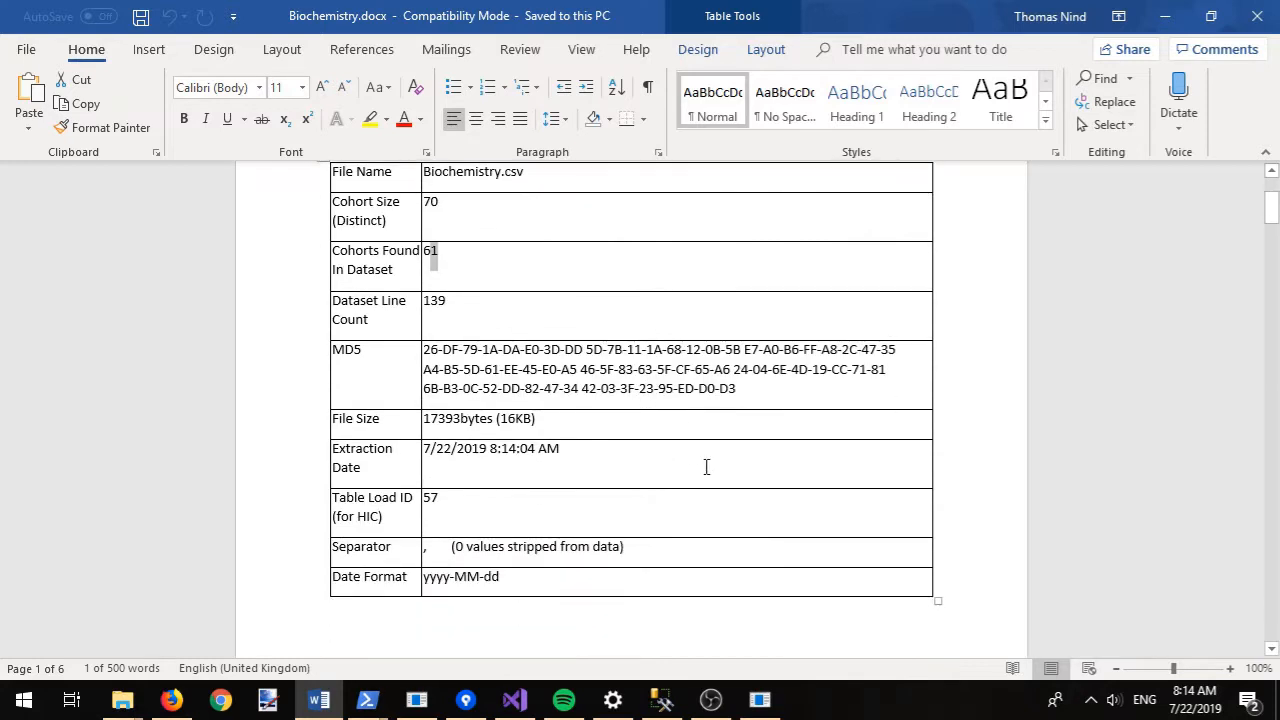
{"action": "scroll", "coordinate": [721, 461], "scroll_direction": "down", "scroll_amount": 20}
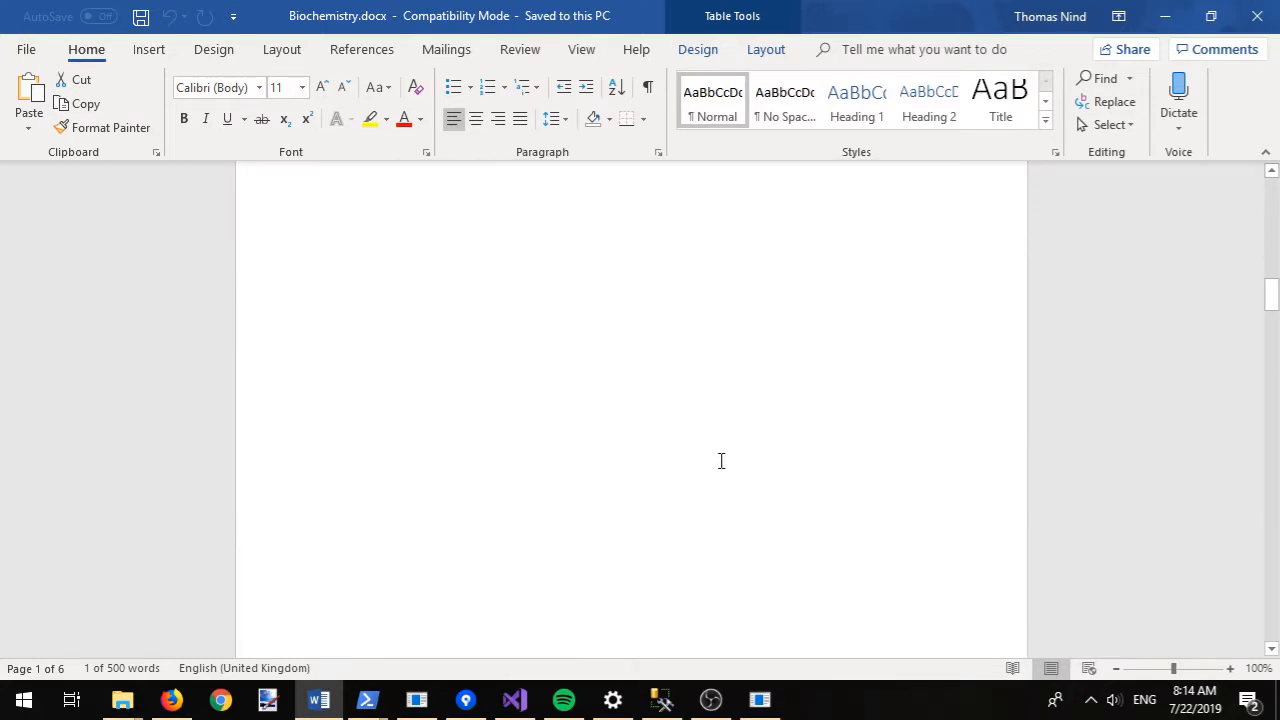
{"action": "scroll", "coordinate": [721, 461], "scroll_direction": "down", "scroll_amount": 2}
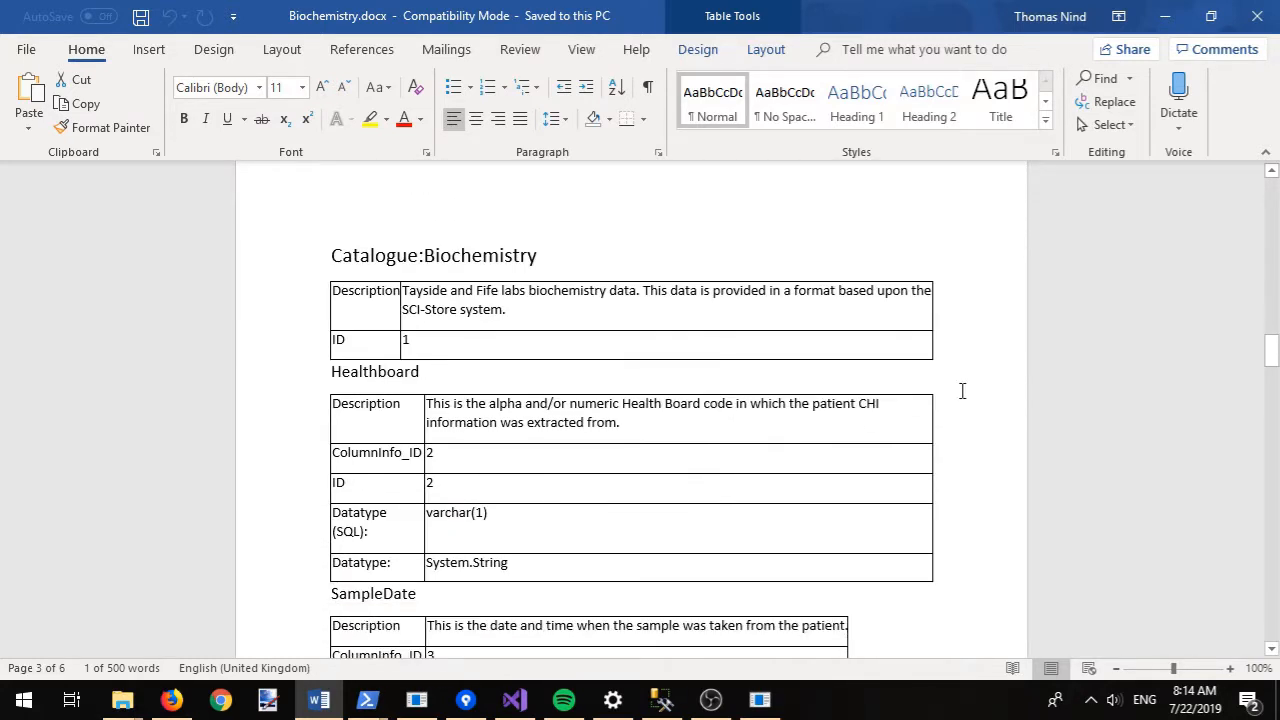
{"action": "scroll", "coordinate": [961, 390], "scroll_direction": "down", "scroll_amount": 4}
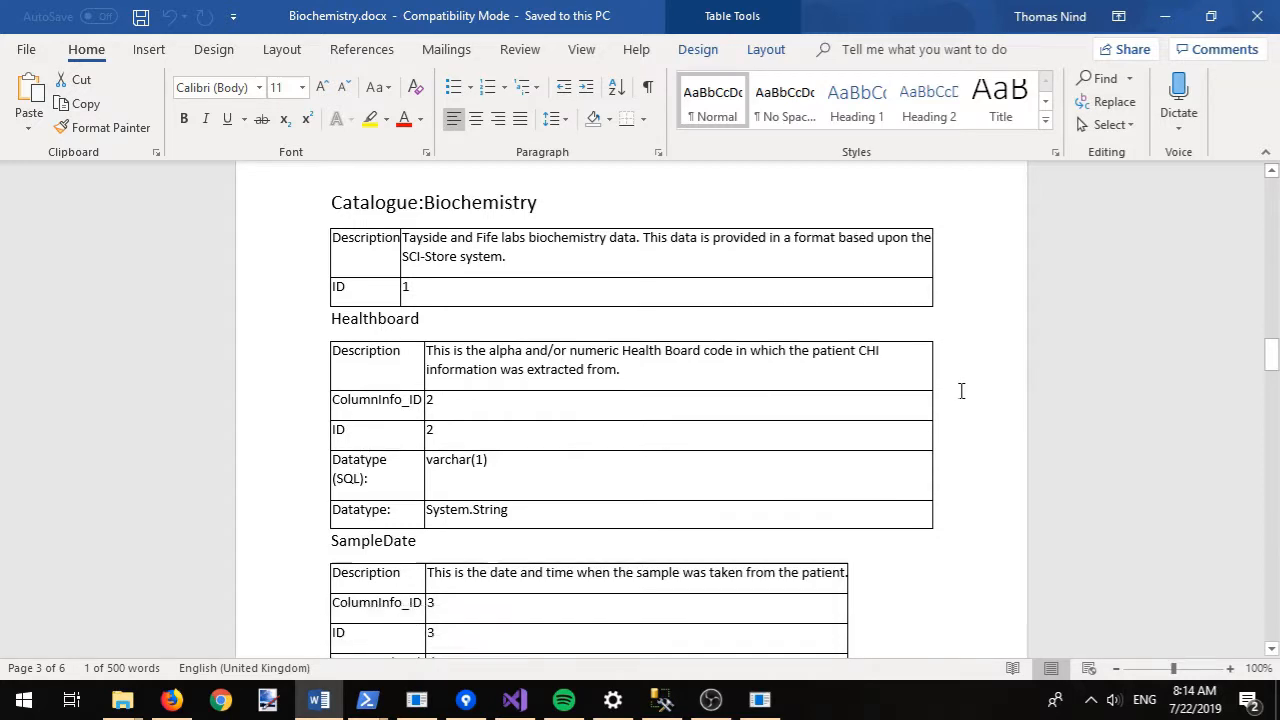
{"action": "scroll", "coordinate": [961, 390], "scroll_direction": "down", "scroll_amount": 8}
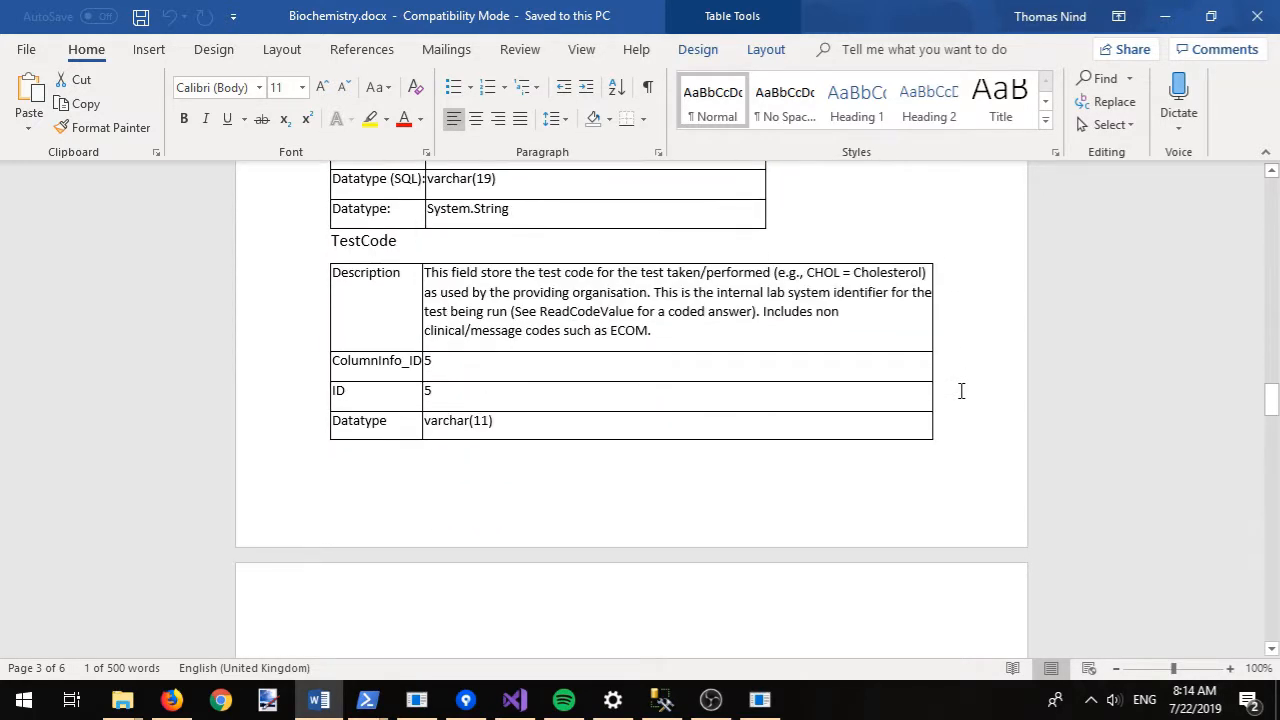
{"action": "scroll", "coordinate": [961, 390], "scroll_direction": "down", "scroll_amount": 10}
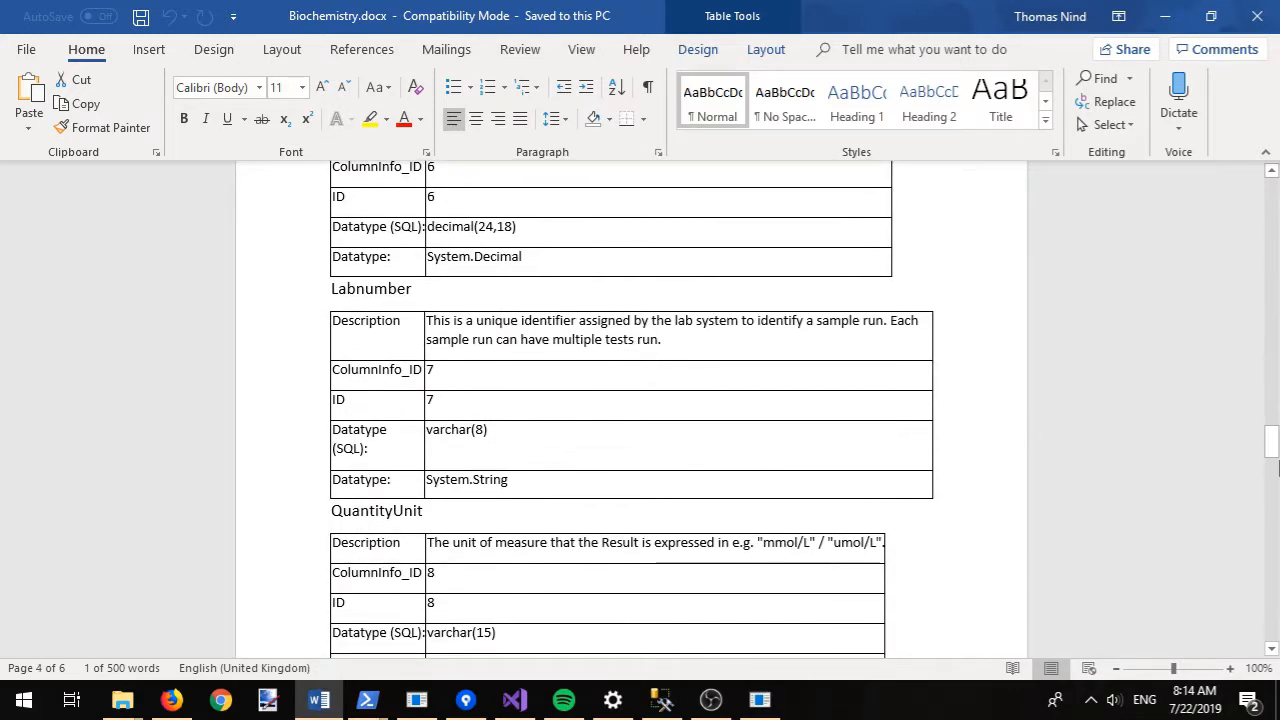
{"action": "left_click_drag", "start_coordinate": [1275, 467], "coordinate": [1278, 600]}
{"action": "left_click", "coordinate": [1271, 10]}
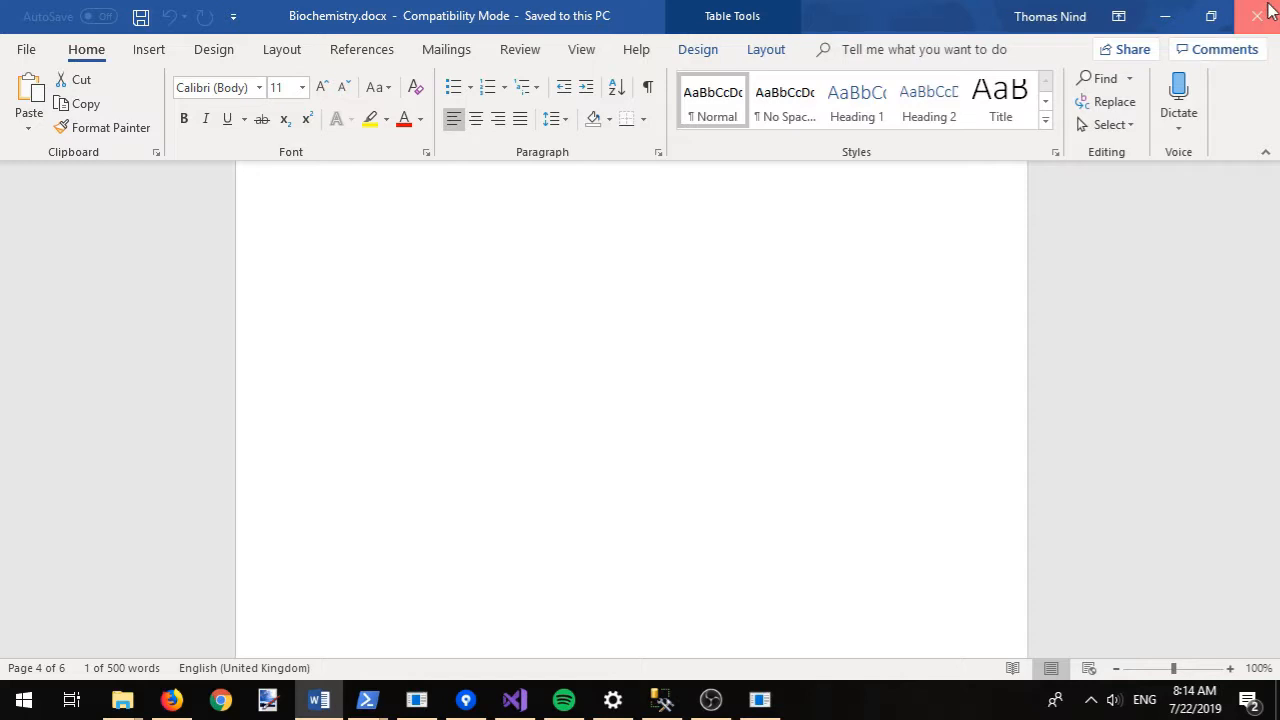
- Open Biochemistry.csv in Excel, autofit ReleaseId, SampleDate and Interpretation, then close without saving
{"action": "double_click", "coordinate": [243, 166]}
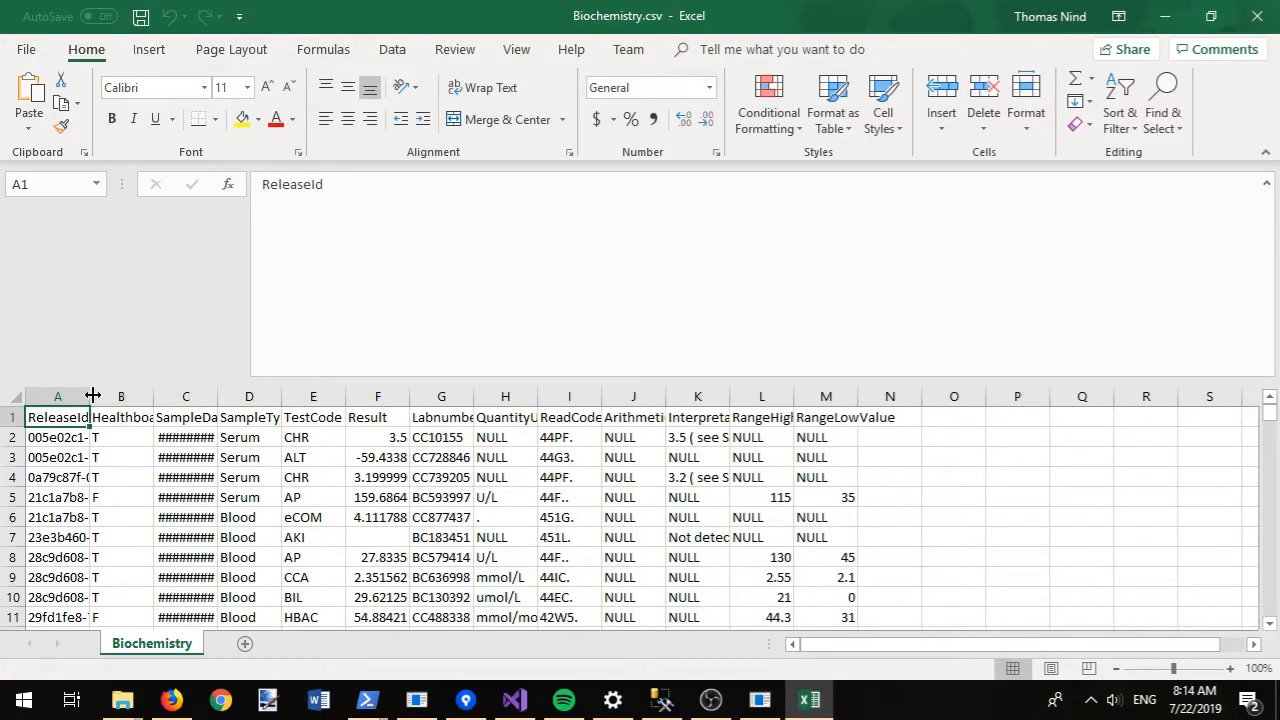
{"action": "double_click", "coordinate": [91, 396]}
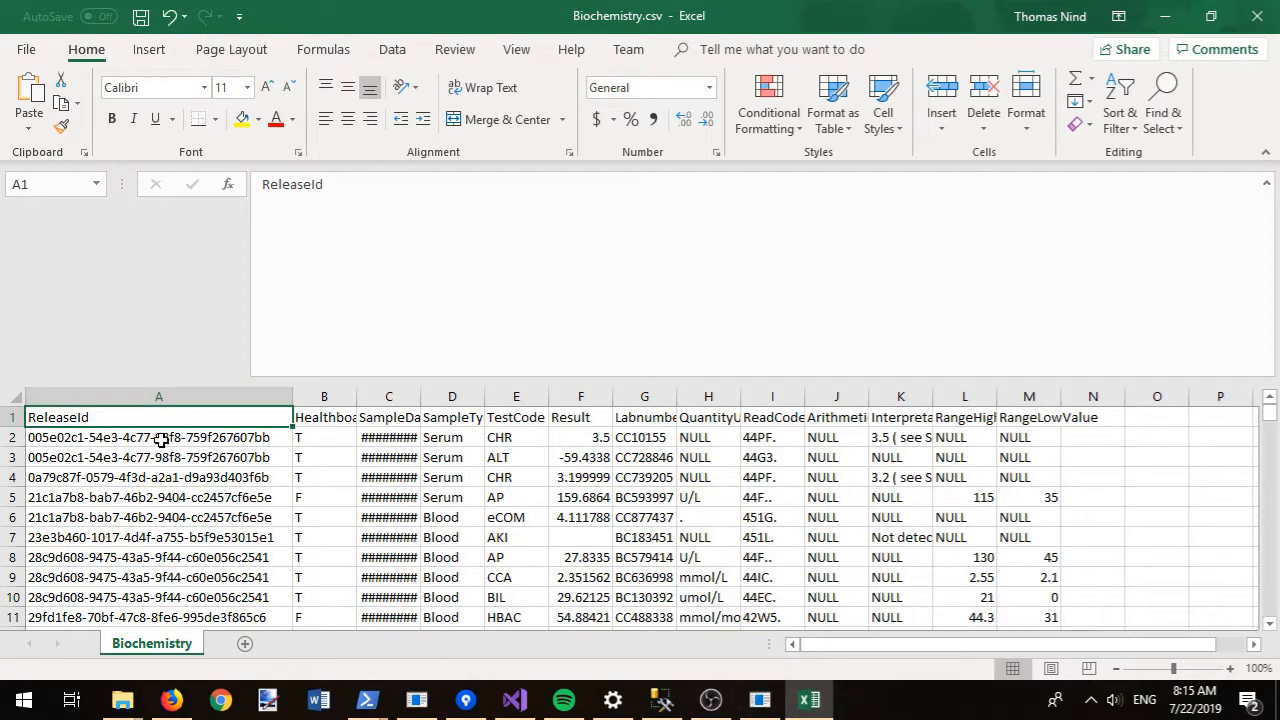
{"action": "left_click_drag", "start_coordinate": [160, 440], "coordinate": [164, 540]}
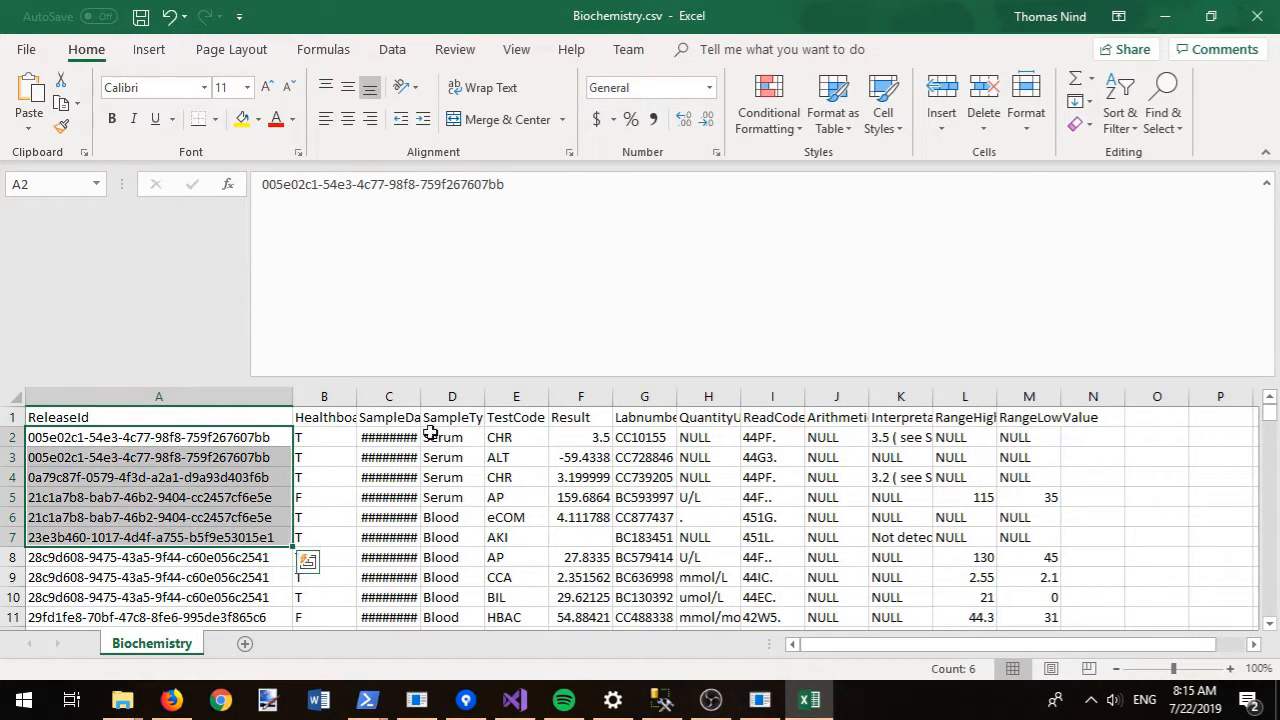
{"action": "double_click", "coordinate": [417, 396]}
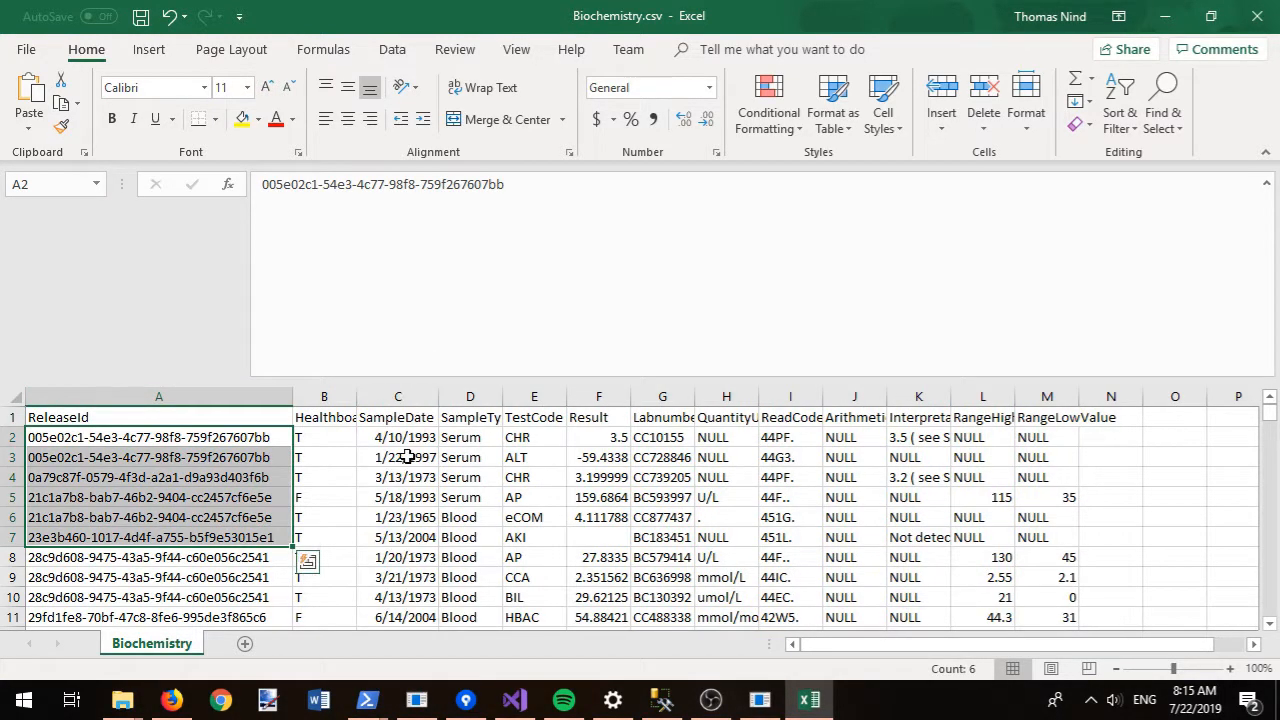
{"action": "left_click_drag", "start_coordinate": [414, 459], "coordinate": [413, 593]}
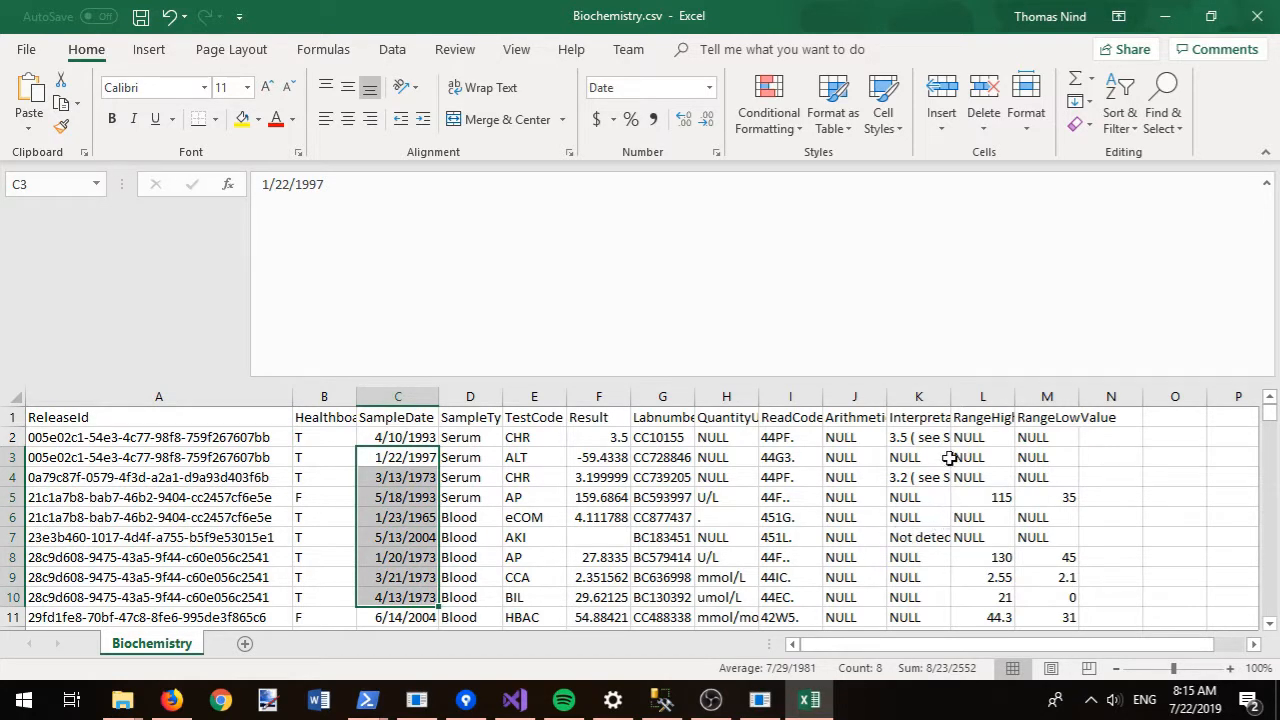
{"action": "double_click", "coordinate": [951, 401]}
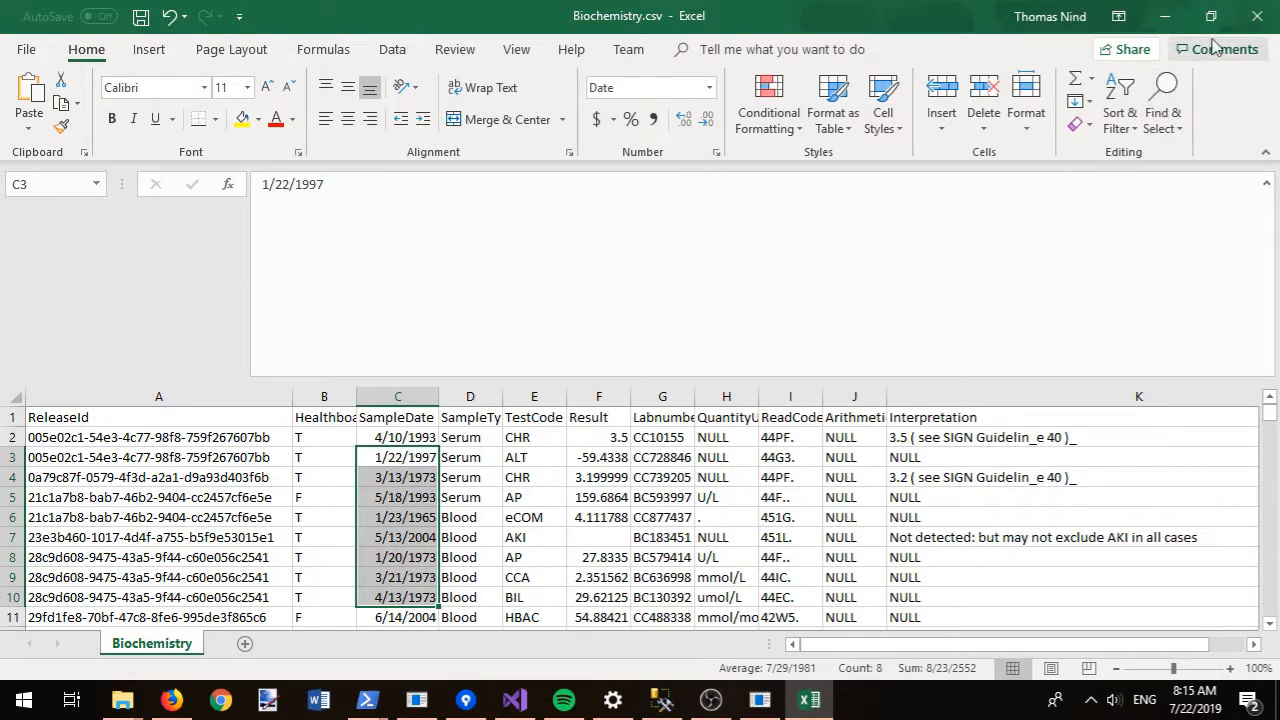
{"action": "left_click", "coordinate": [1240, 20]}
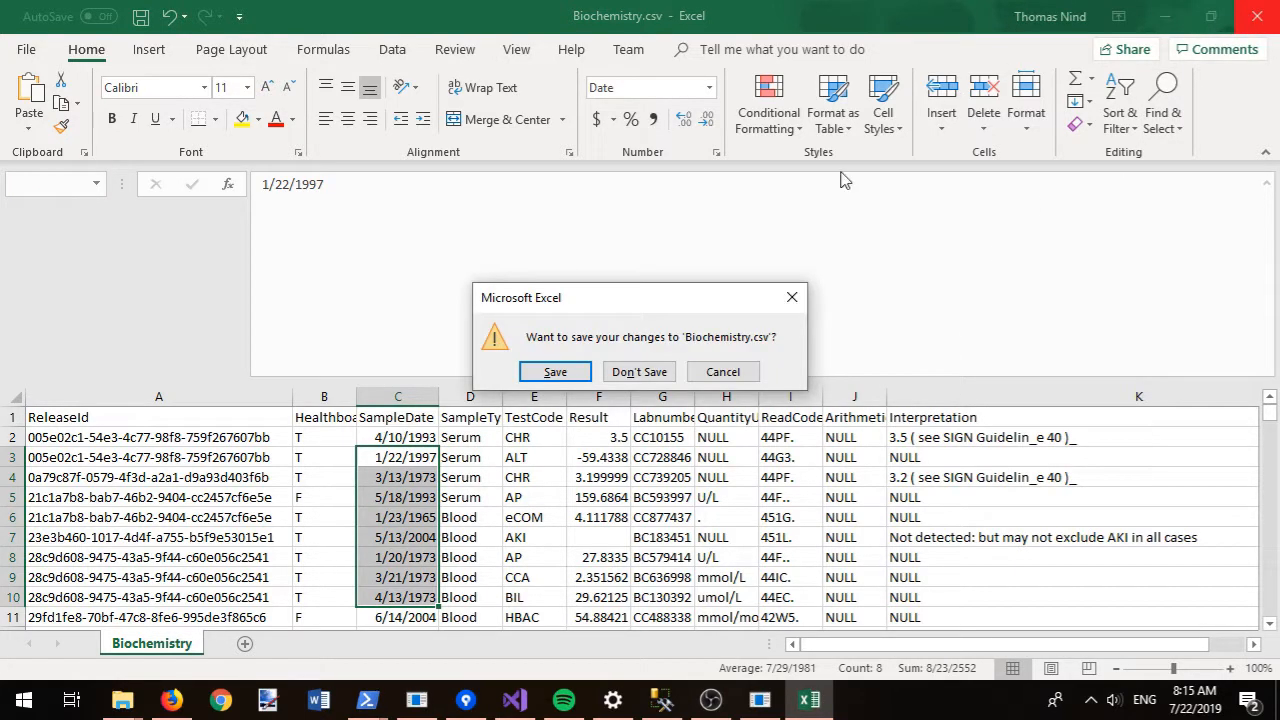
{"action": "left_click", "coordinate": [640, 372]}
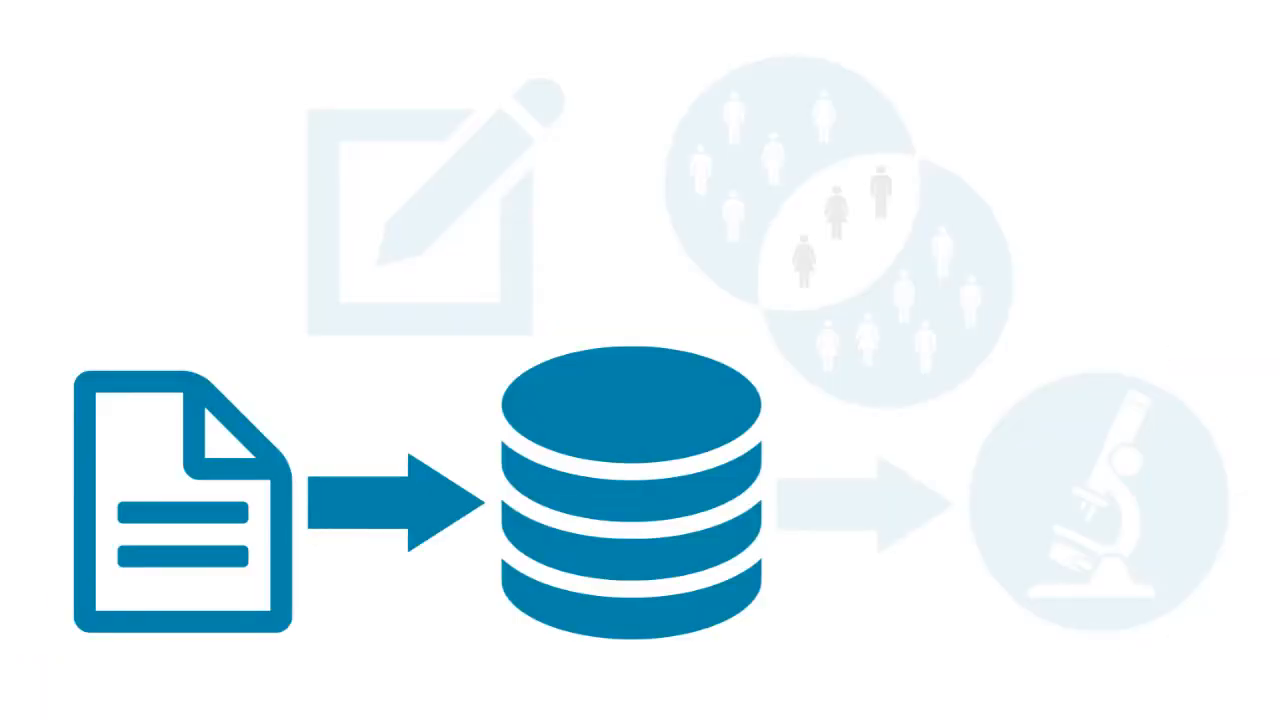
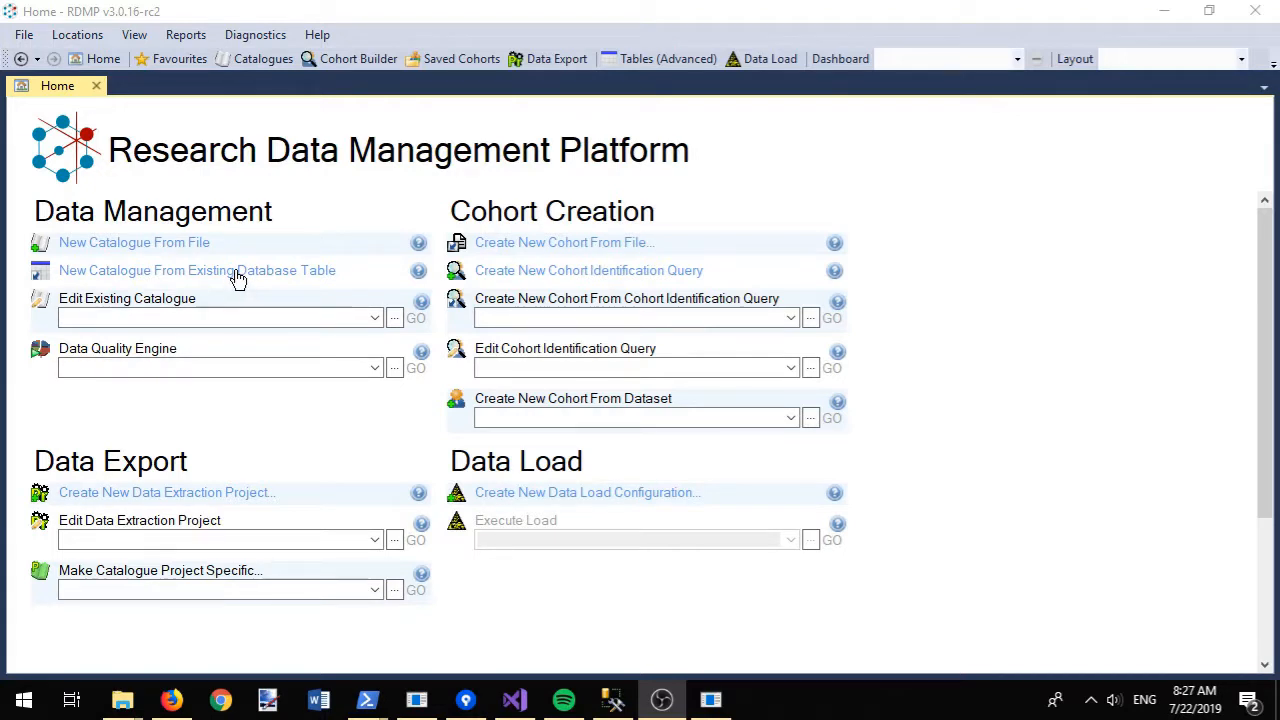
- Start a new catalogue from an Oracle table, using the database user and the localhost:1521/orclpdb.dundee.uni server
{"action": "left_click", "coordinate": [238, 279]}
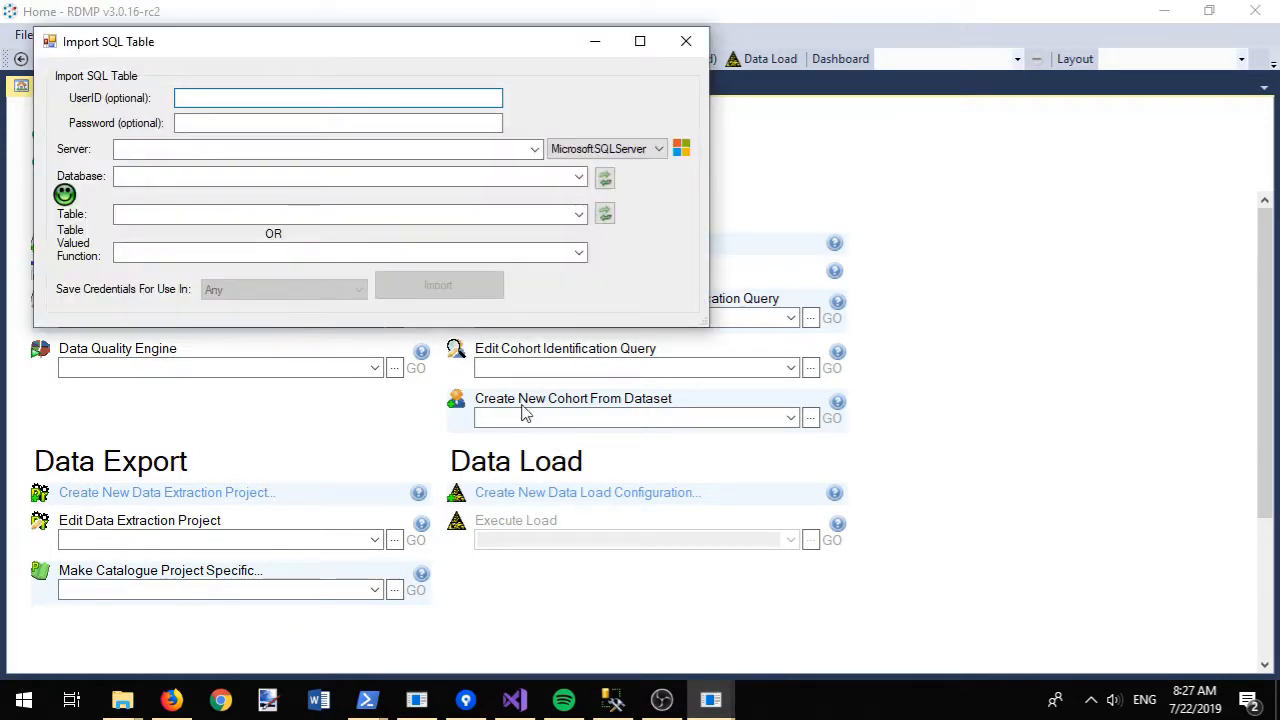
{"action": "left_click", "coordinate": [605, 148]}
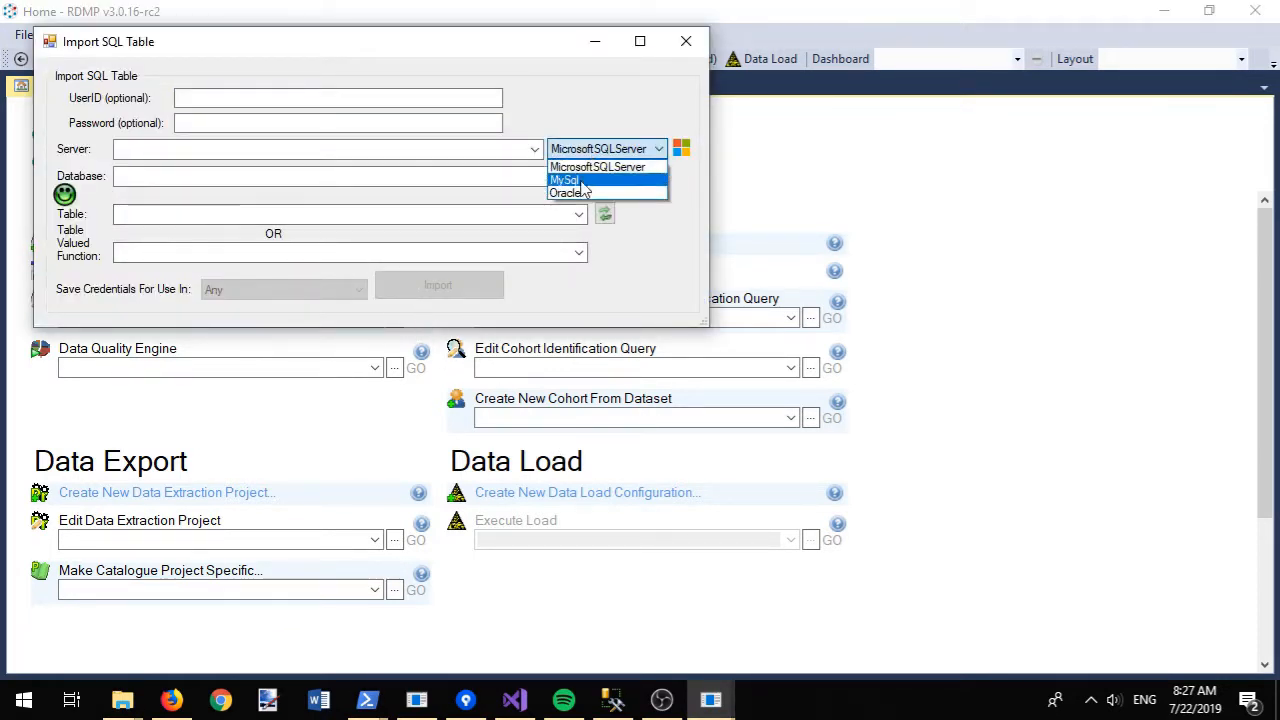
{"action": "left_click", "coordinate": [582, 195]}
{"action": "left_click", "coordinate": [286, 98]}
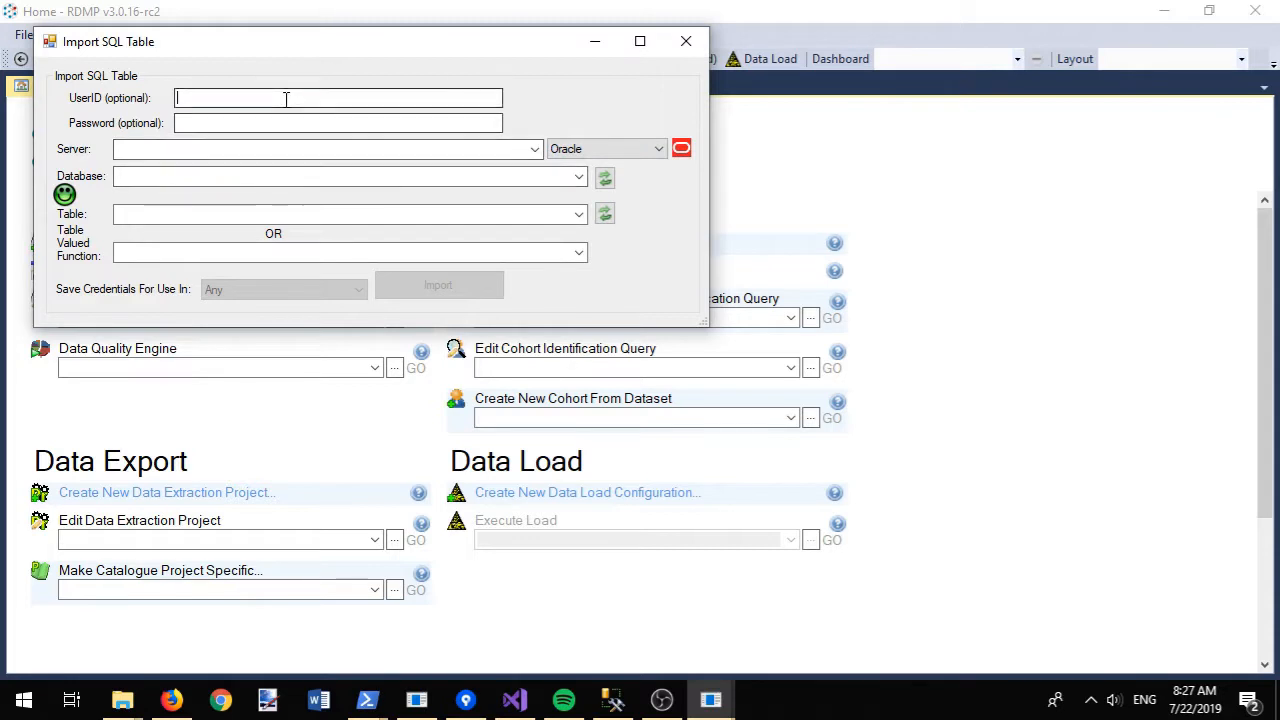
{"action": "type", "text": "ora"}
{"action": "key", "text": "Tab"}
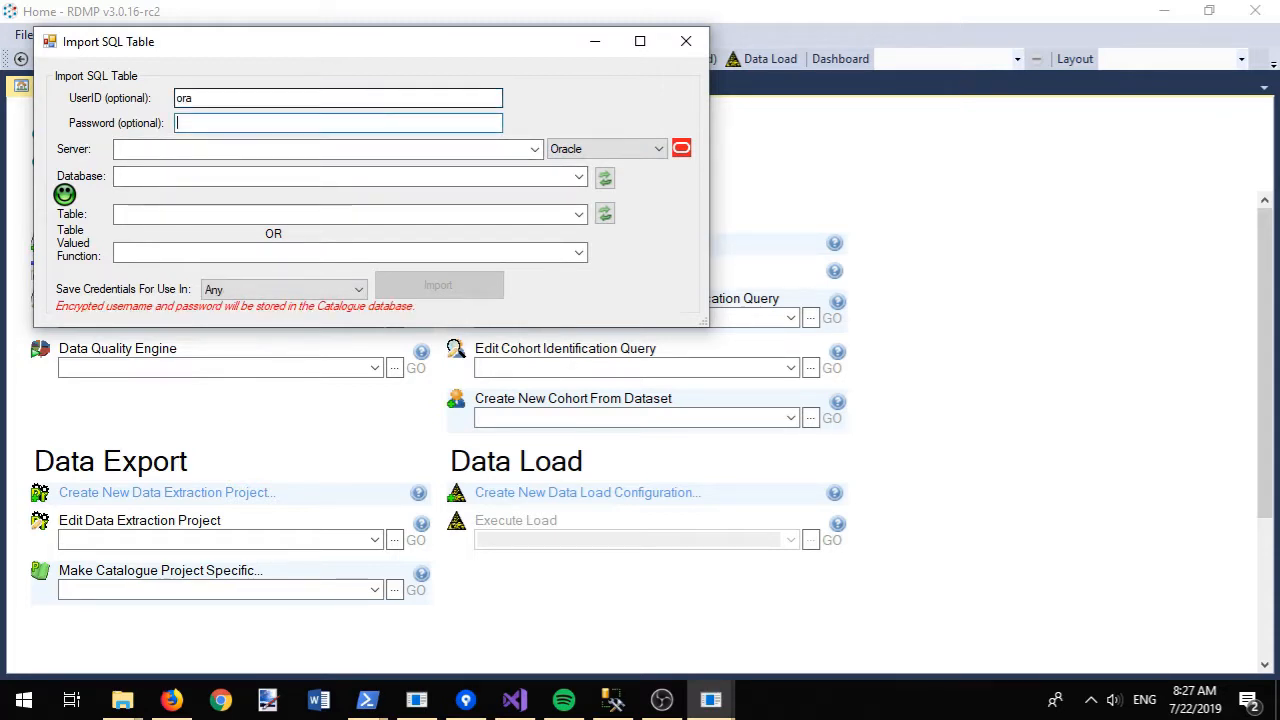
{"action": "key", "text": "Tab"}
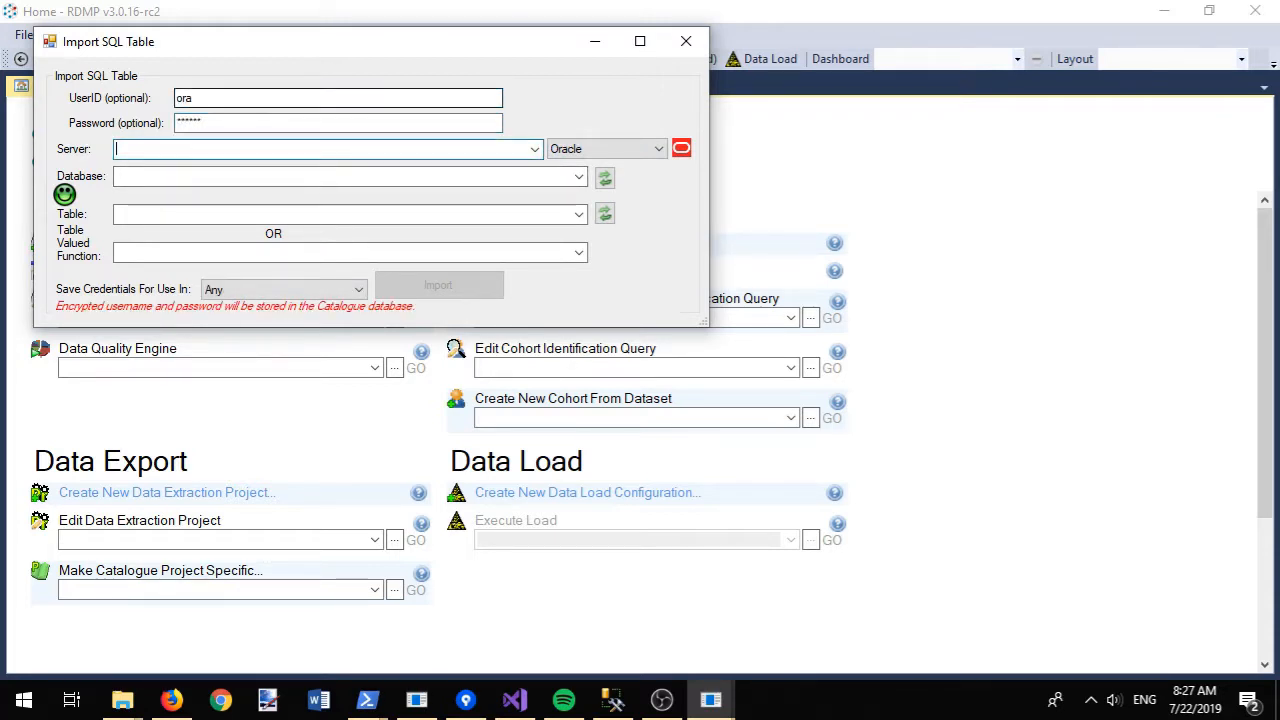
{"action": "type", "text": "l"}
{"action": "key", "text": "BackSpace"}
{"action": "type", "text": "l"}
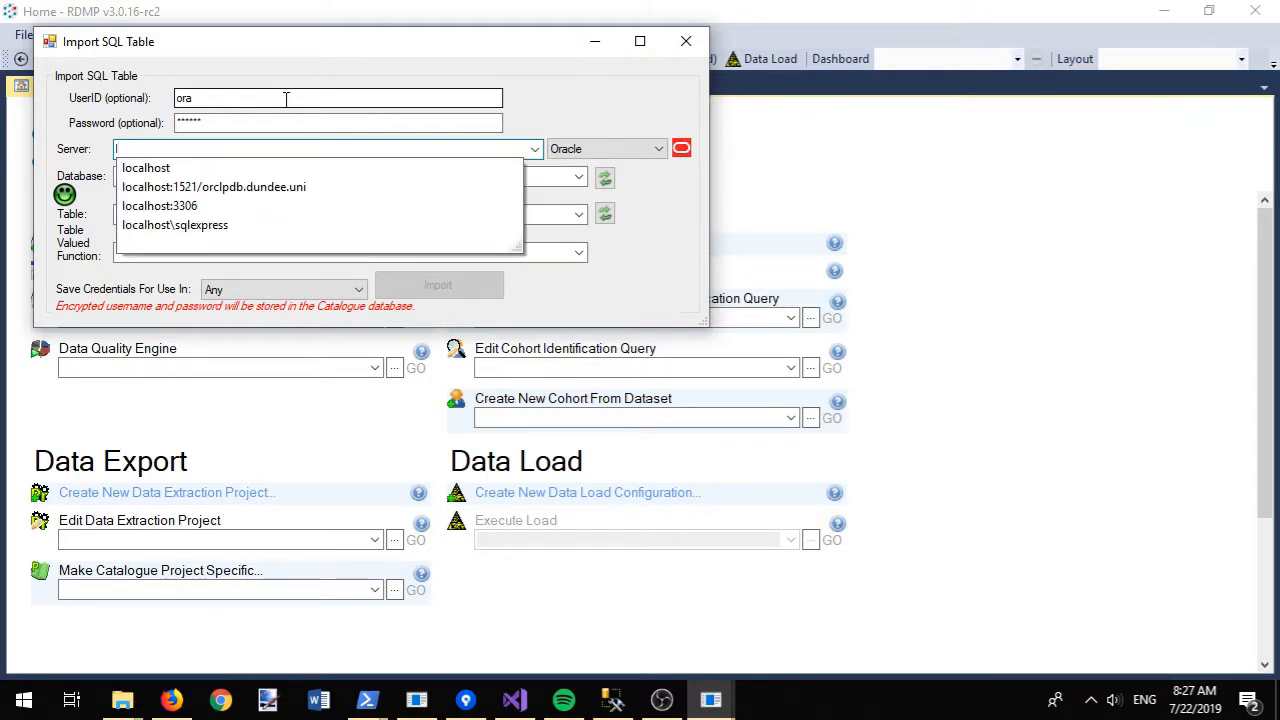
{"action": "left_click", "coordinate": [205, 186]}
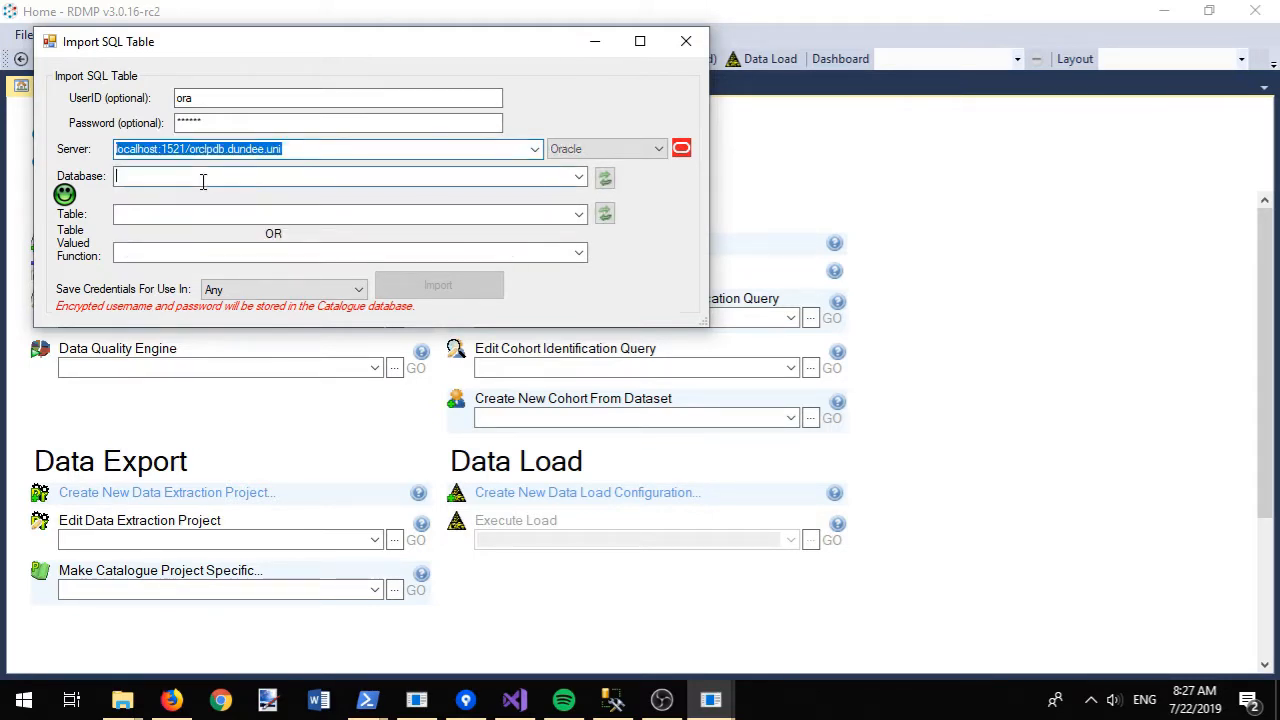
- Select the TEST database and HOSPITALADMISSIONS table, then import it
{"action": "left_click", "coordinate": [604, 177]}
{"action": "left_click", "coordinate": [579, 177]}
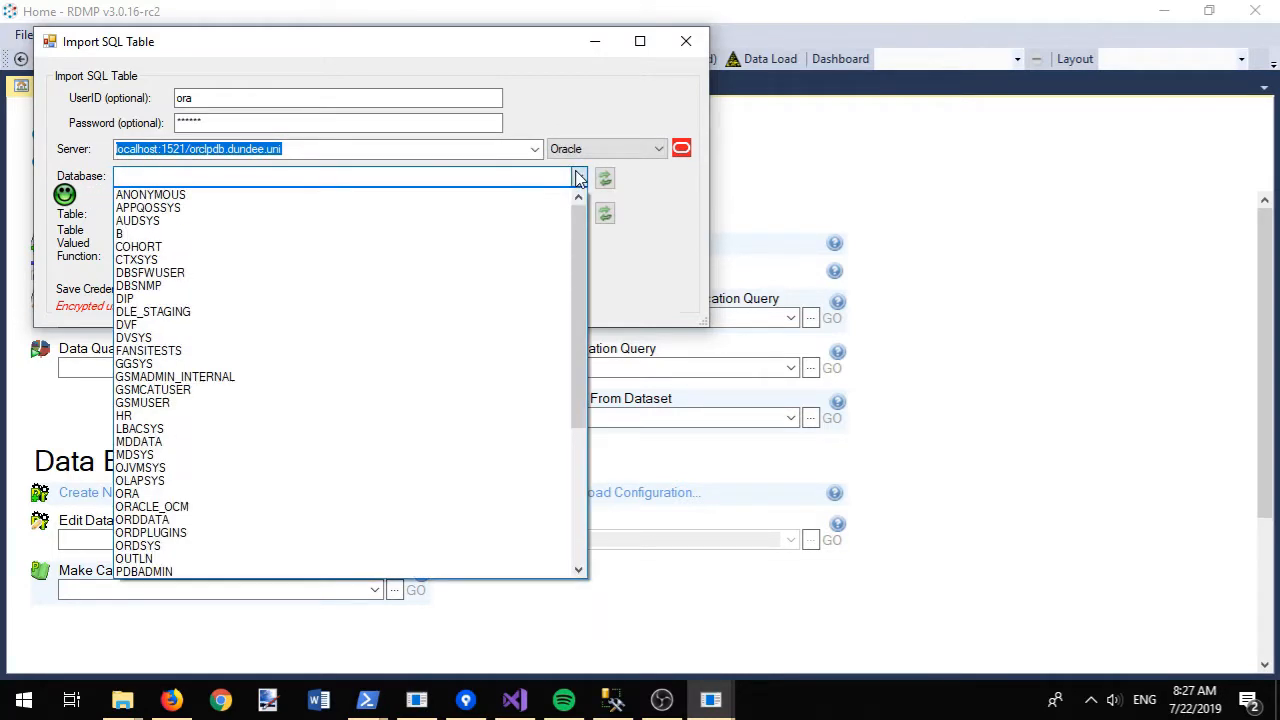
{"action": "left_click_drag", "start_coordinate": [581, 219], "coordinate": [578, 381]}
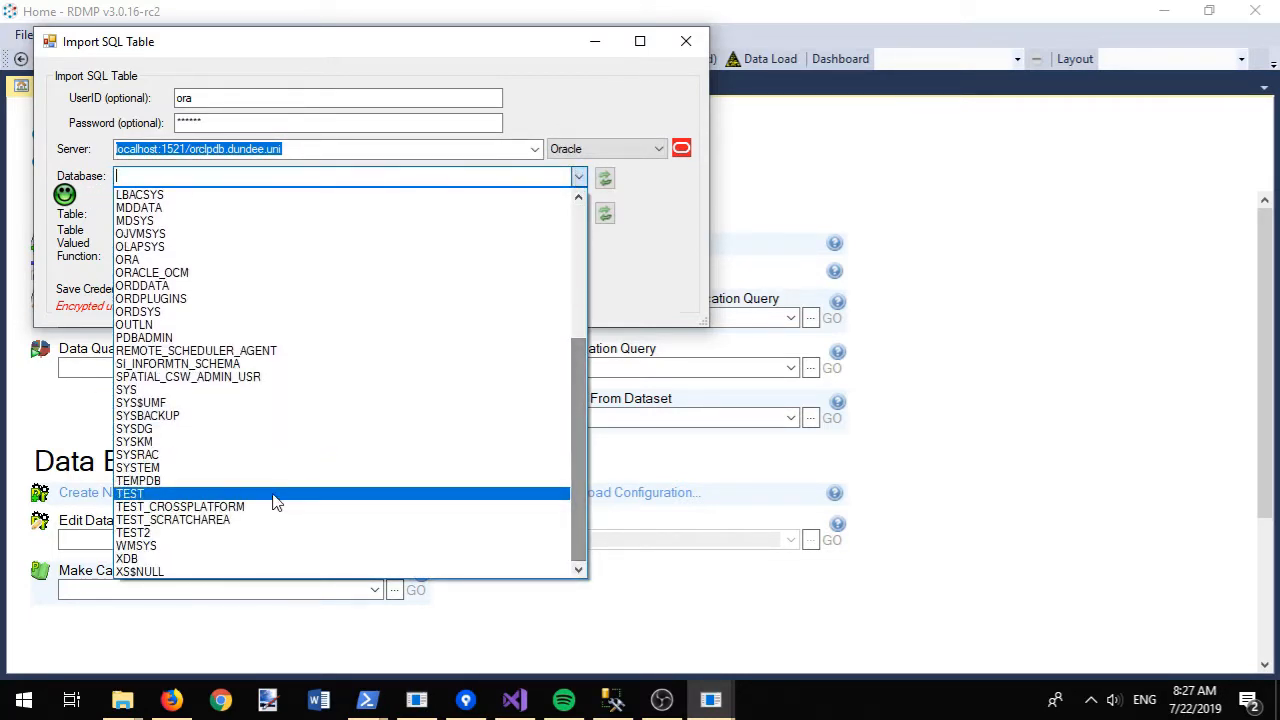
{"action": "left_click", "coordinate": [224, 494]}
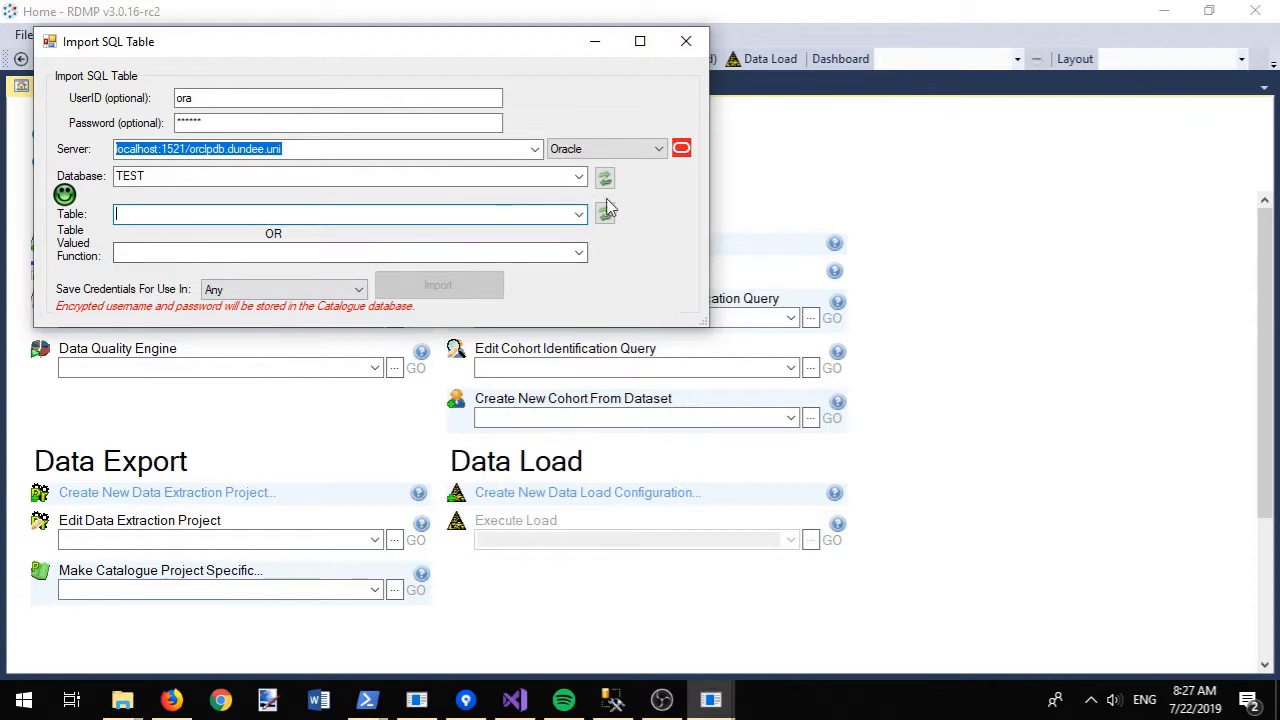
{"action": "left_click", "coordinate": [579, 216]}
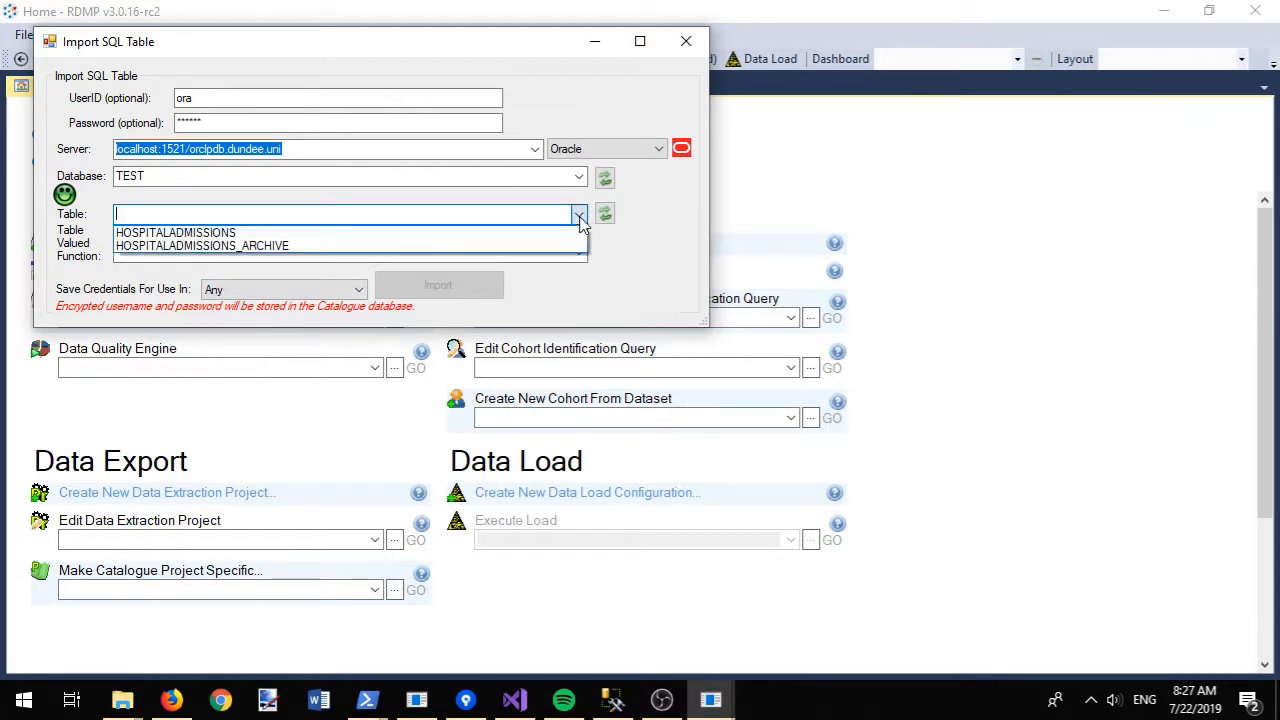
{"action": "left_click", "coordinate": [397, 240]}
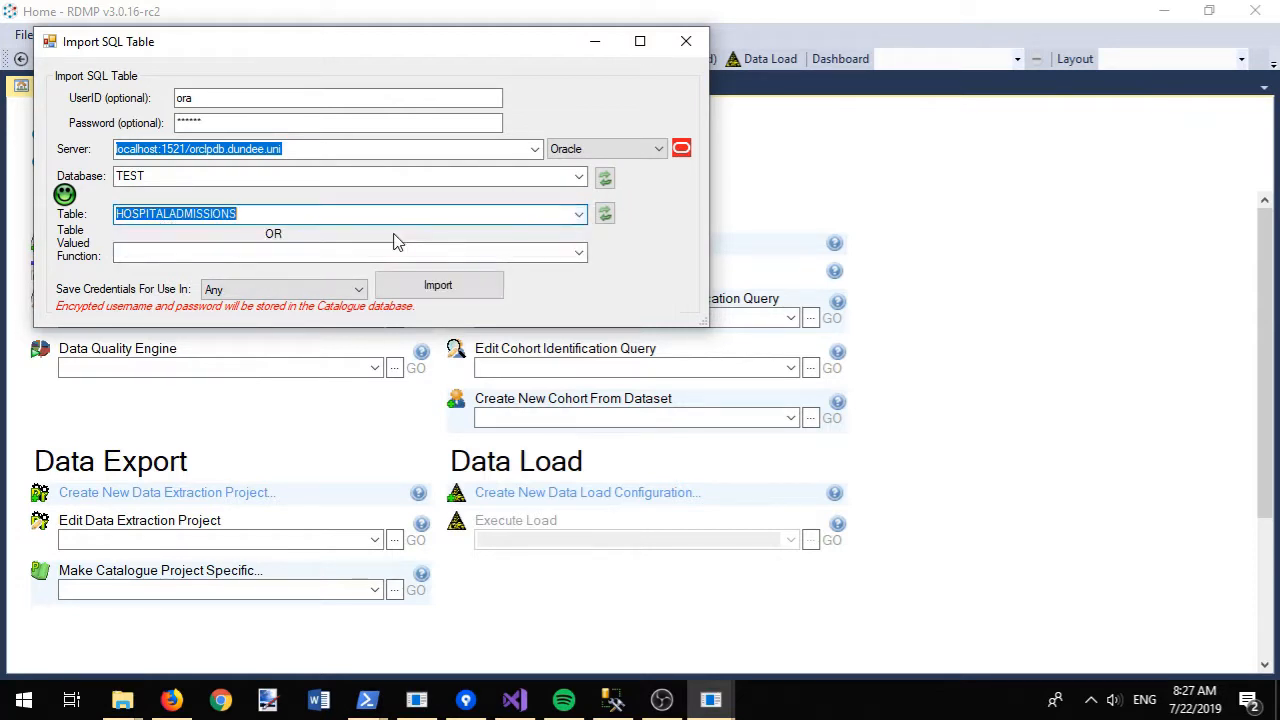
{"action": "left_click", "coordinate": [432, 288]}
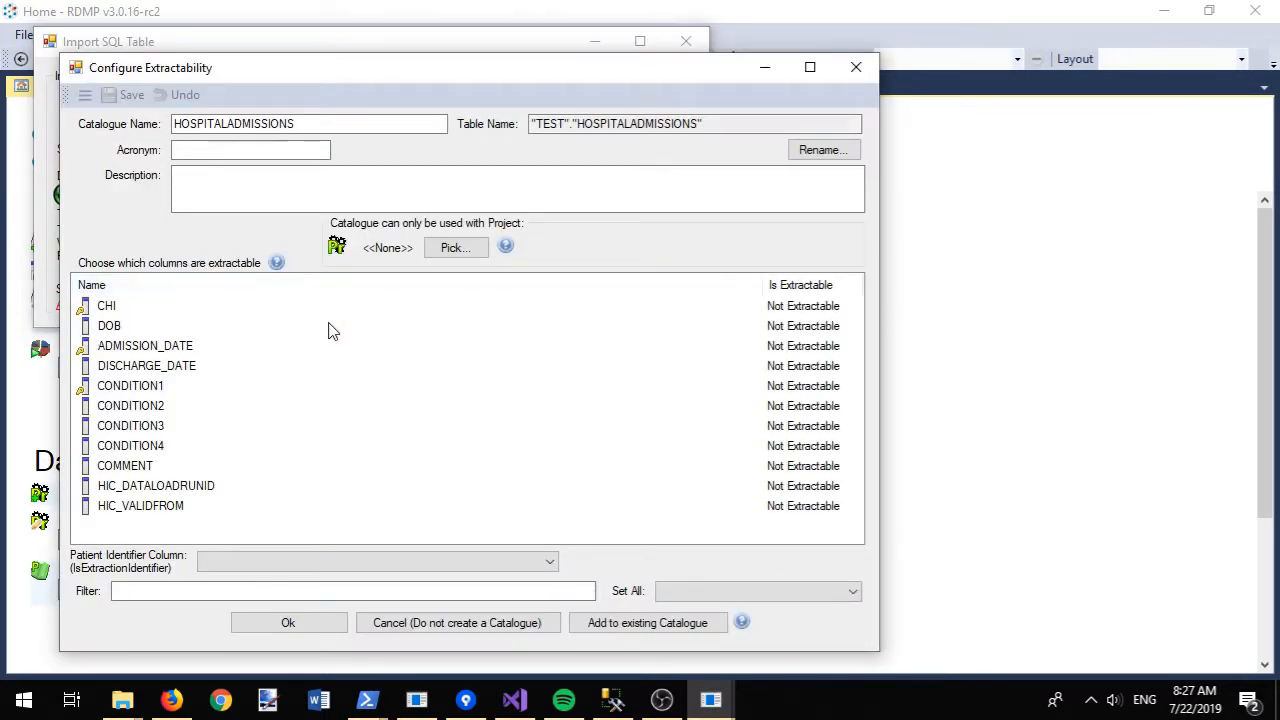
- Make CHI the patient identifier and set all 11 columns to Core
{"action": "left_click", "coordinate": [108, 309]}
{"action": "left_click", "coordinate": [258, 566]}
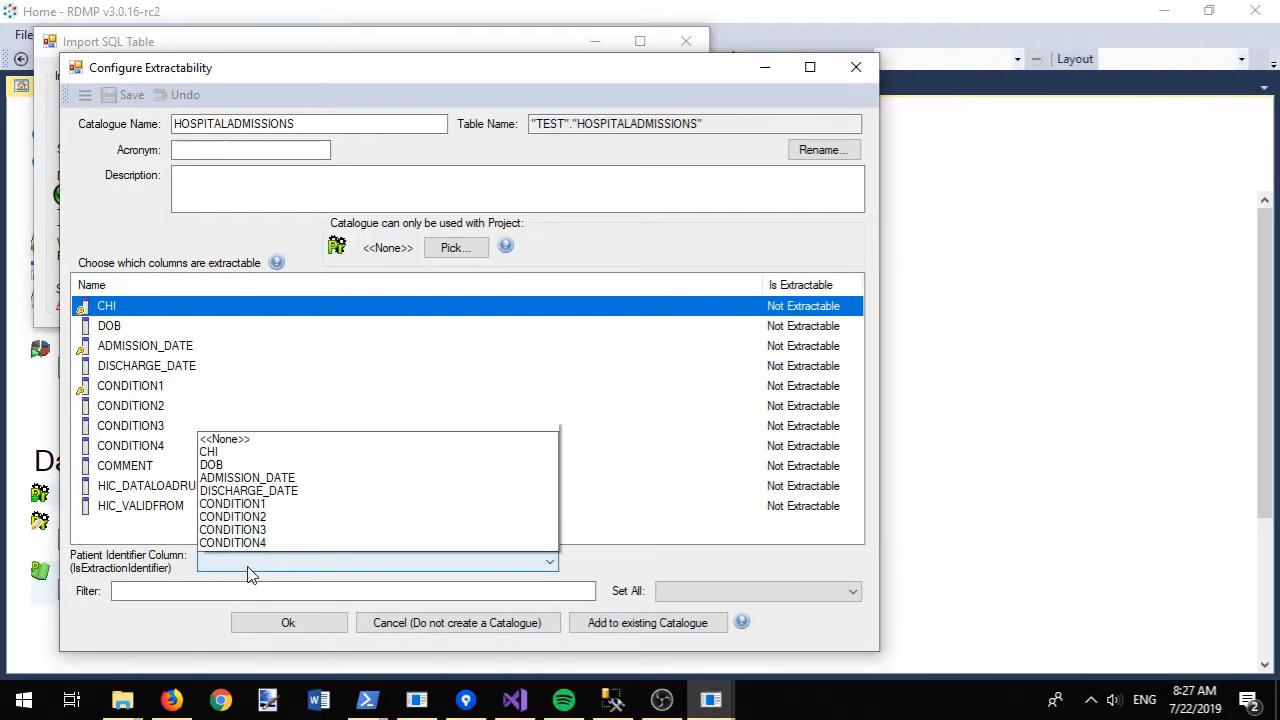
{"action": "left_click", "coordinate": [278, 419]}
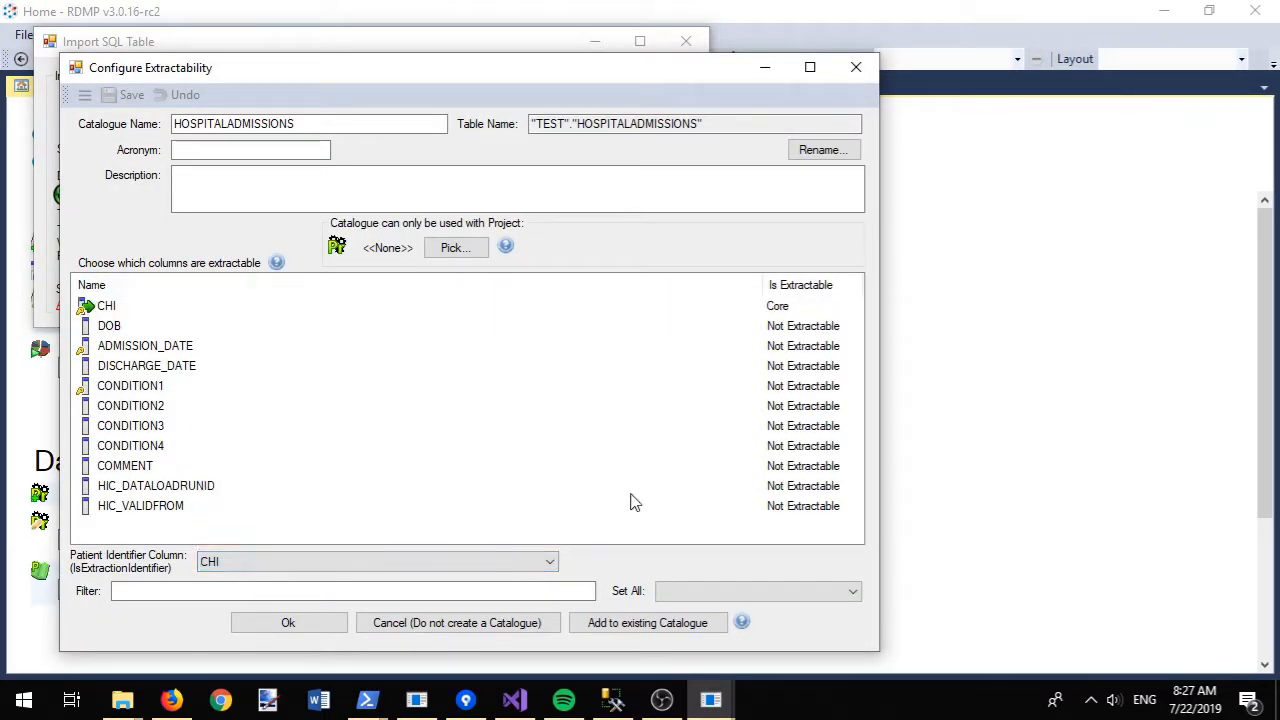
{"action": "left_click", "coordinate": [740, 591]}
{"action": "left_click", "coordinate": [778, 623]}
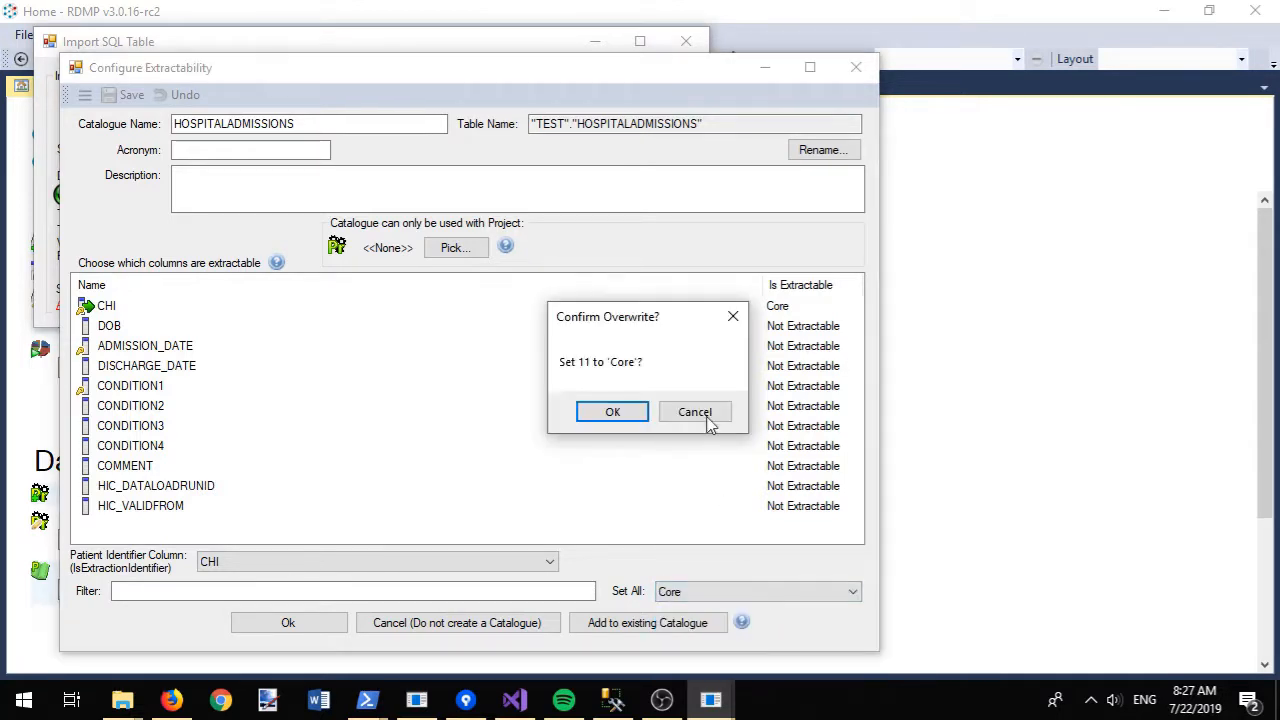
{"action": "left_click", "coordinate": [610, 413]}
- Set COMMENT to SpecialApprovalRequired and HIC_DATALOADRUNID and HIC_VALIDFROM to Internal
{"action": "left_click", "coordinate": [277, 466]}
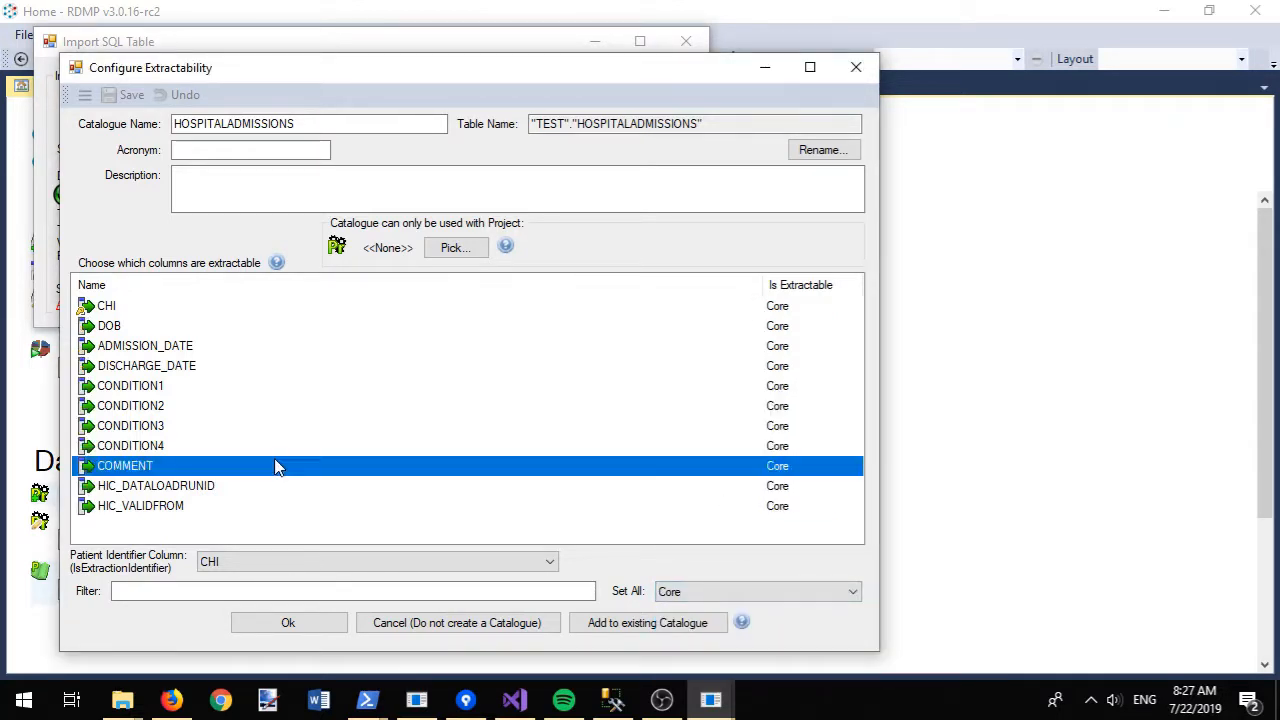
{"action": "left_click", "coordinate": [810, 468]}
{"action": "left_click", "coordinate": [810, 468]}
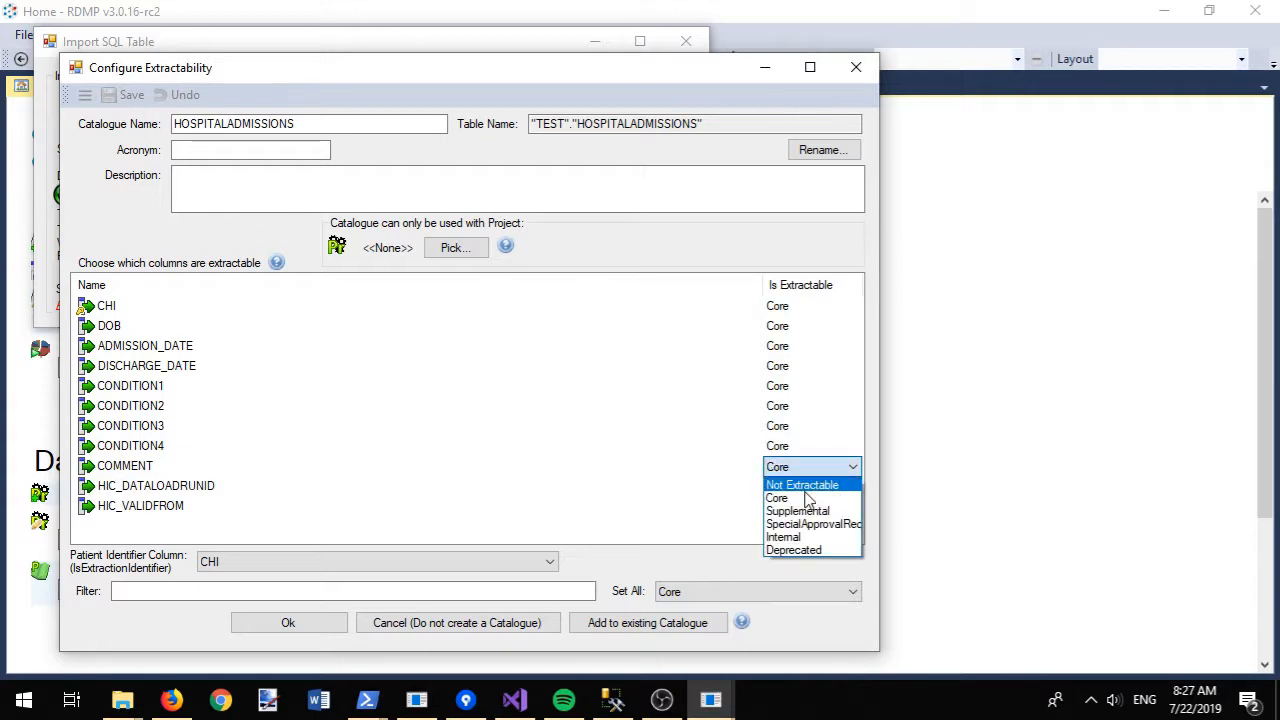
{"action": "left_click", "coordinate": [811, 526]}
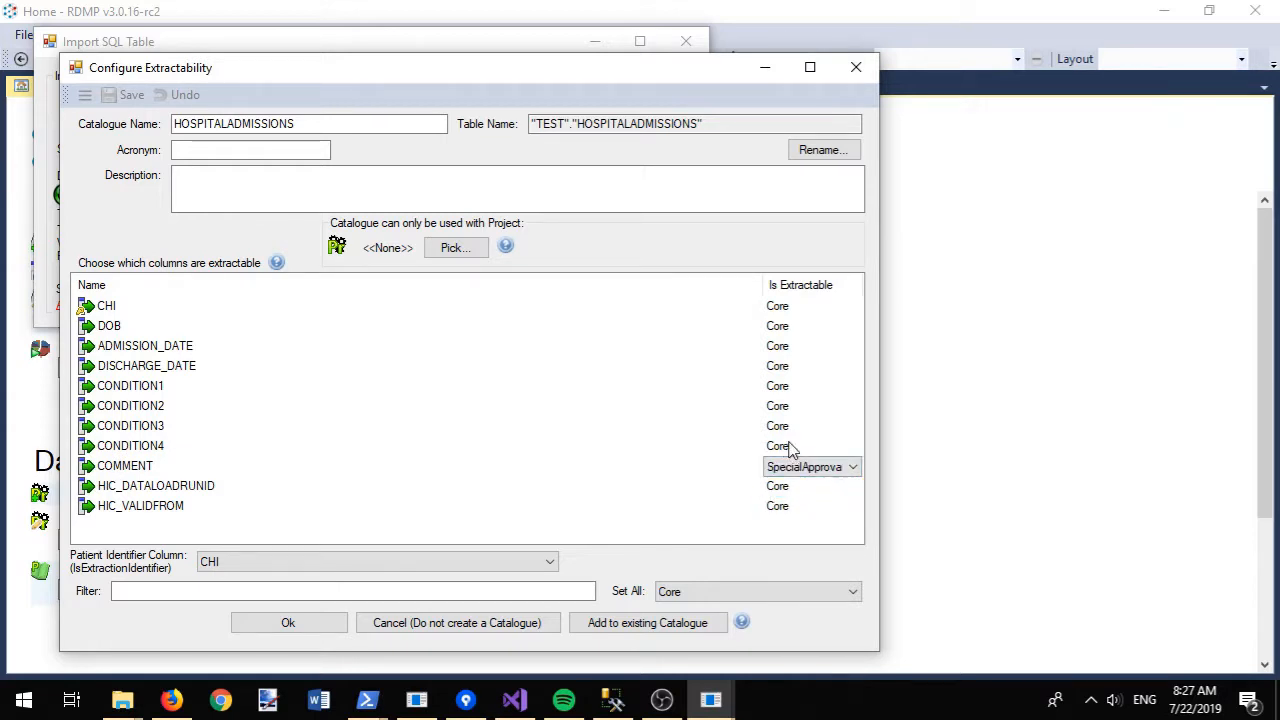
{"action": "left_click", "coordinate": [667, 508]}
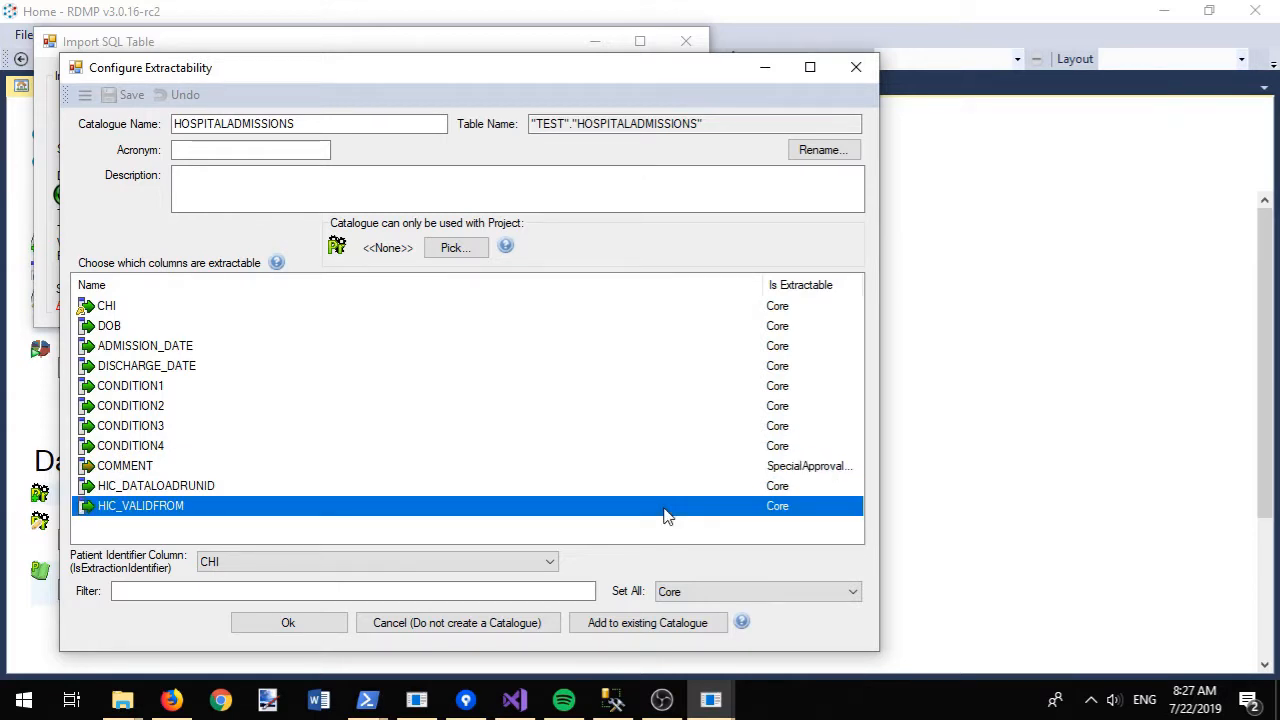
{"action": "left_click", "coordinate": [805, 490]}
{"action": "left_click", "coordinate": [843, 488]}
{"action": "left_click", "coordinate": [805, 557]}
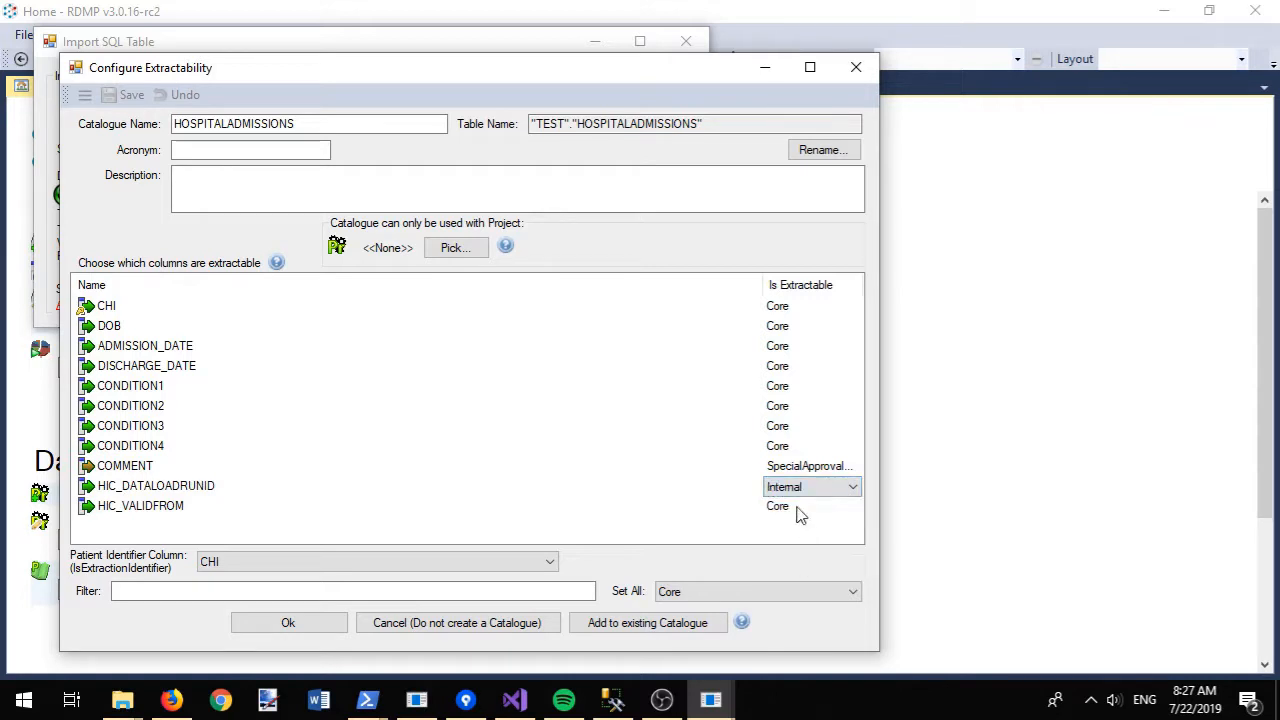
{"action": "left_click", "coordinate": [800, 514]}
{"action": "left_click", "coordinate": [852, 507]}
{"action": "left_click", "coordinate": [790, 577]}
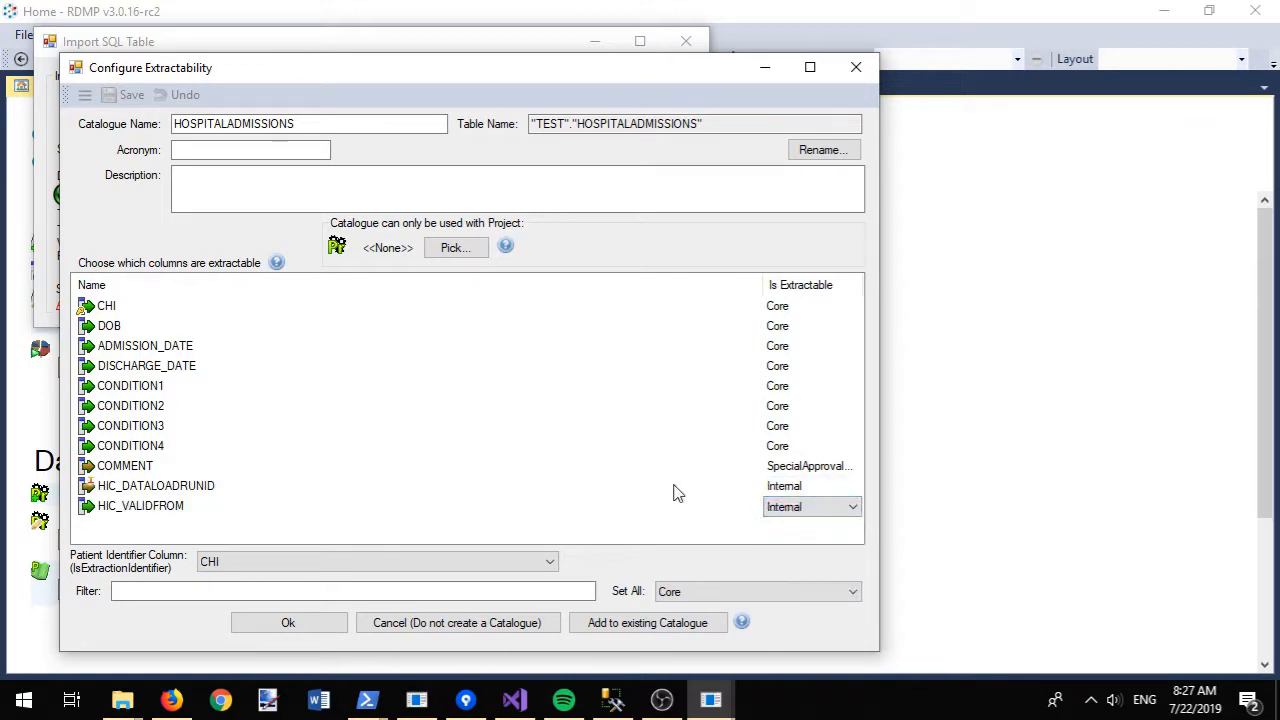
{"action": "left_click", "coordinate": [676, 490]}
- Describe it as 'Hospital admissions table', rename it HOSPITALADMISSIONS (Oracle), and save and create it
{"action": "left_click", "coordinate": [471, 185]}
{"action": "type", "text": "Ho"}
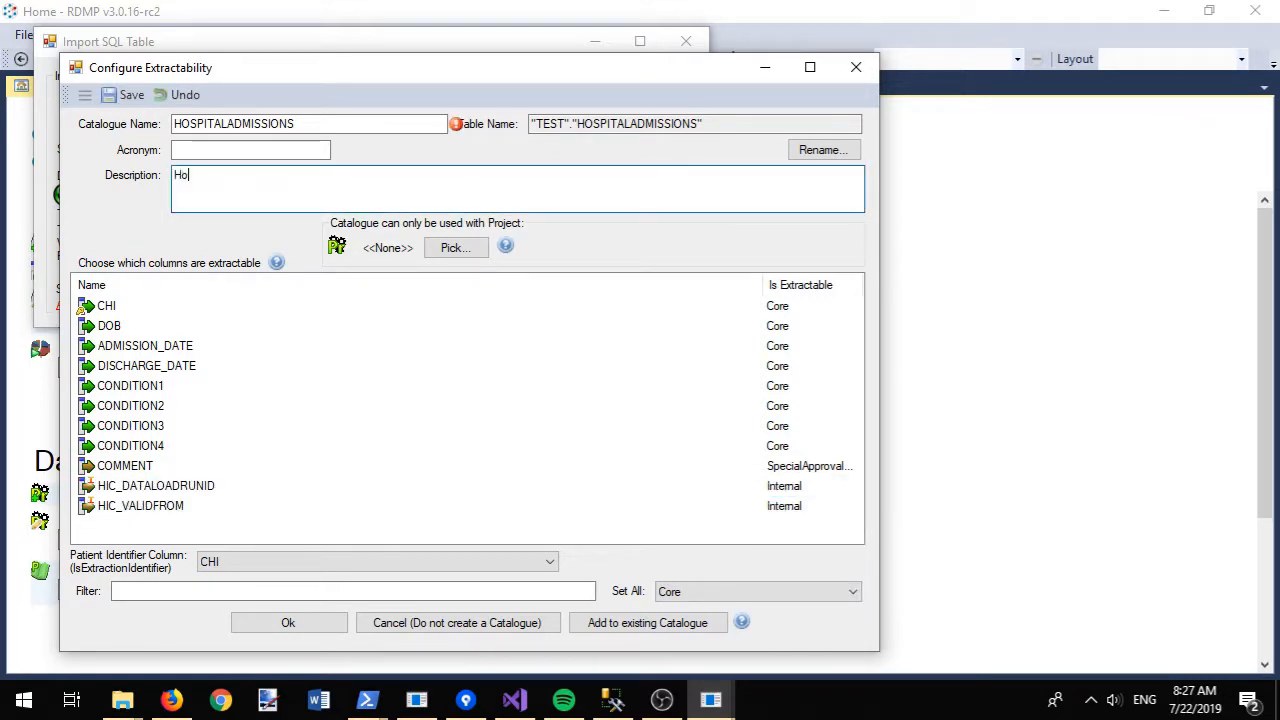
{"action": "type", "text": "spital admissions table"}
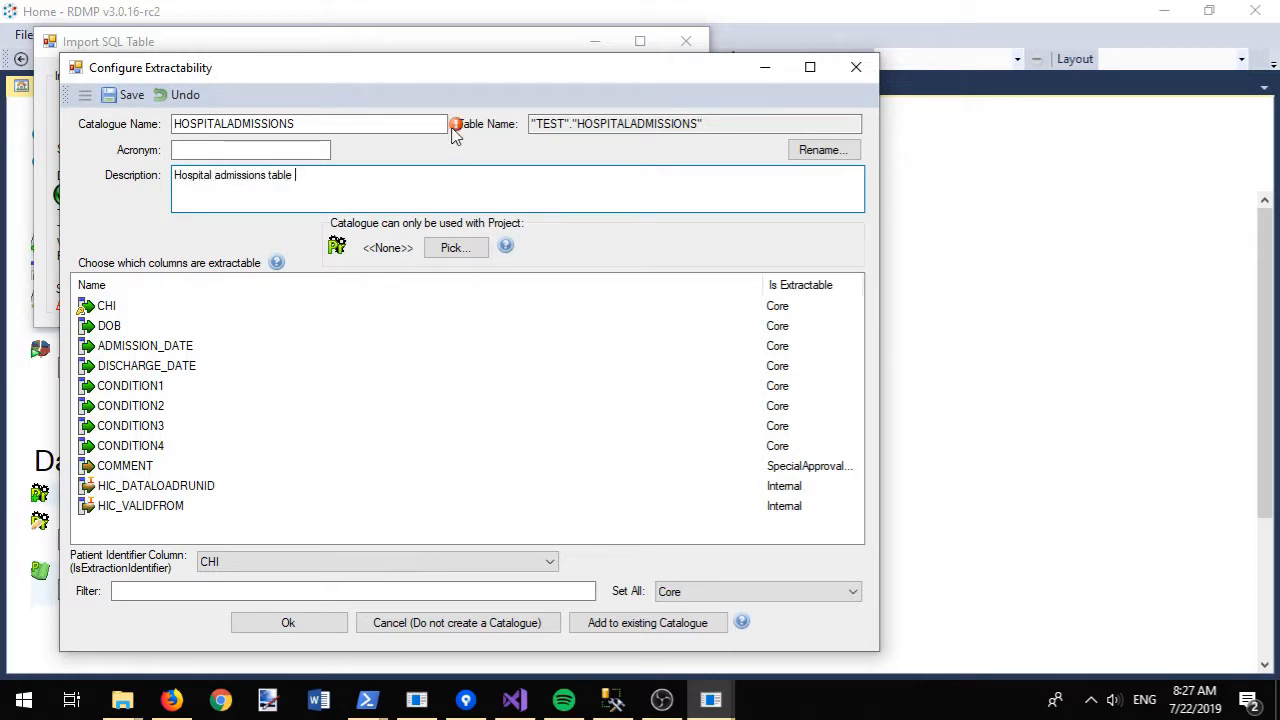
{"action": "mouse_move", "coordinate": [459, 131]}
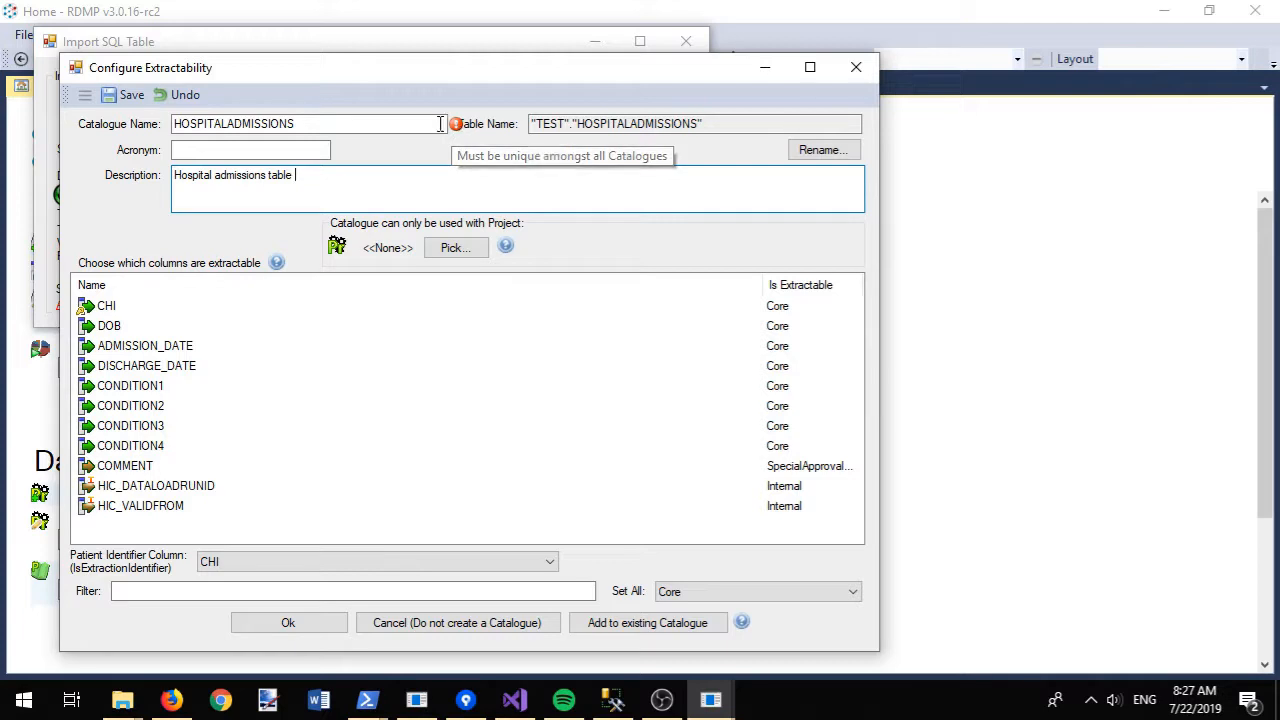
{"action": "left_click", "coordinate": [408, 124]}
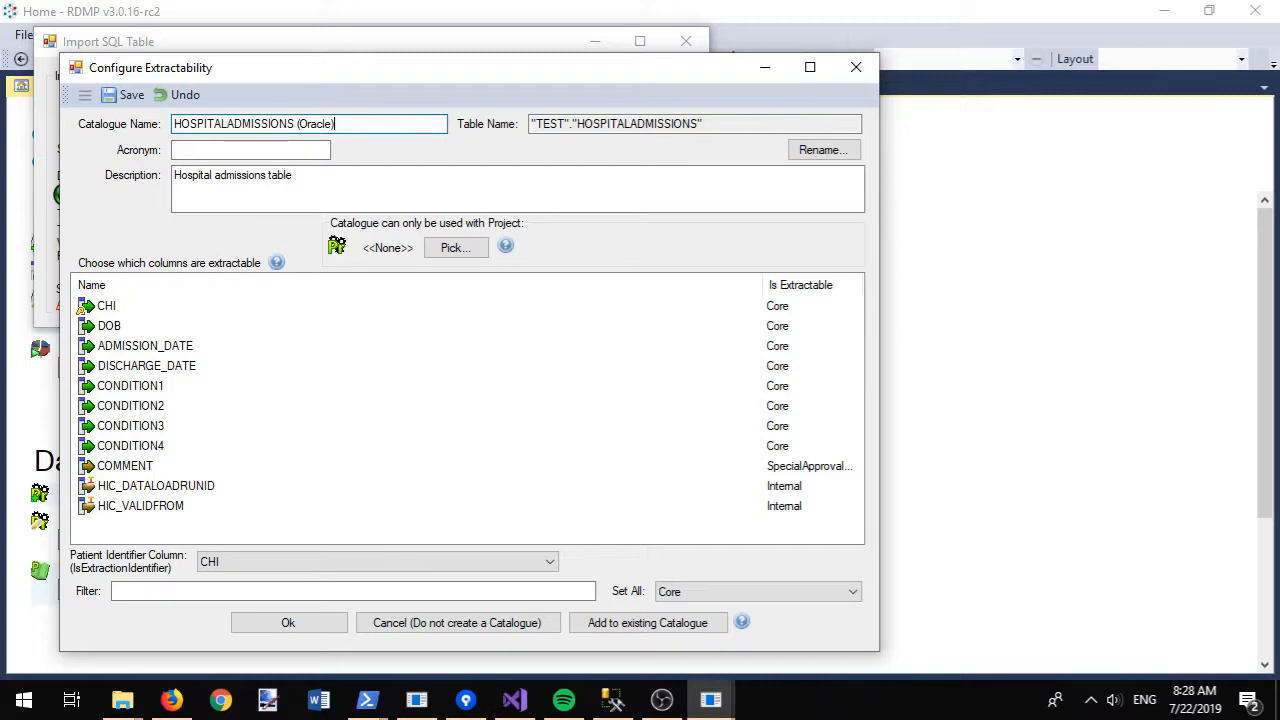
{"action": "left_click", "coordinate": [112, 95]}
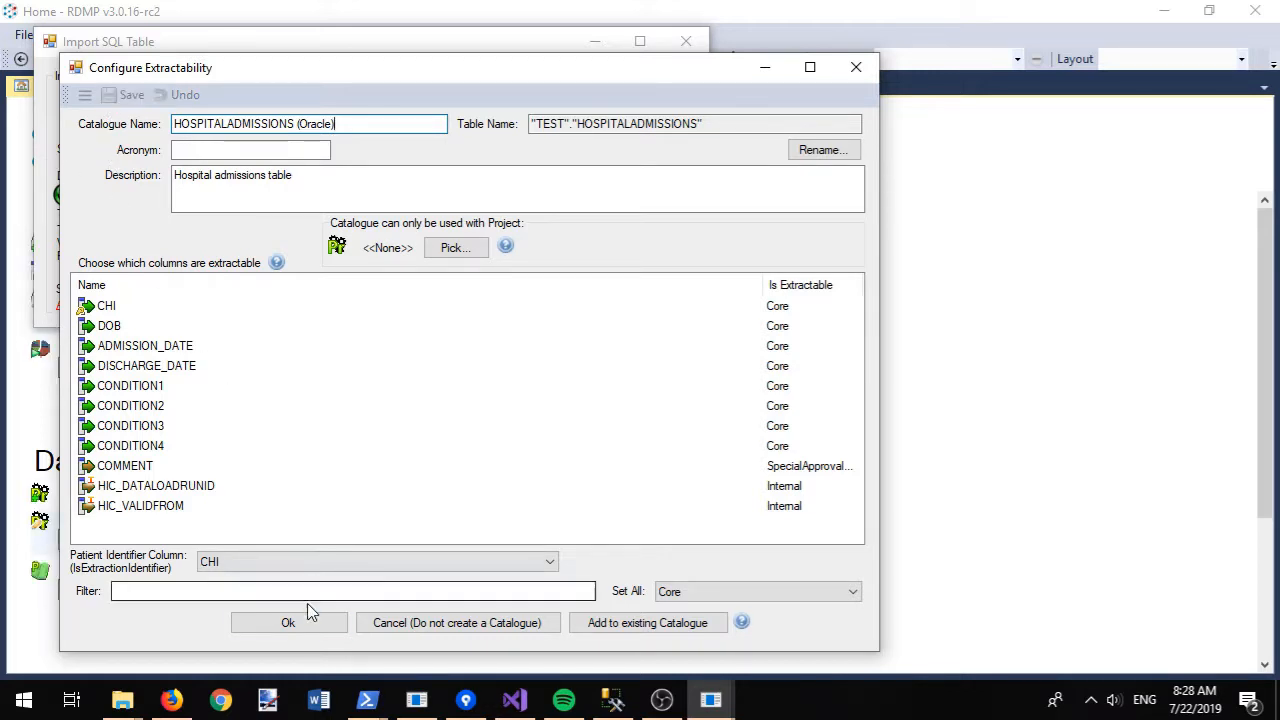
{"action": "left_click", "coordinate": [306, 630]}
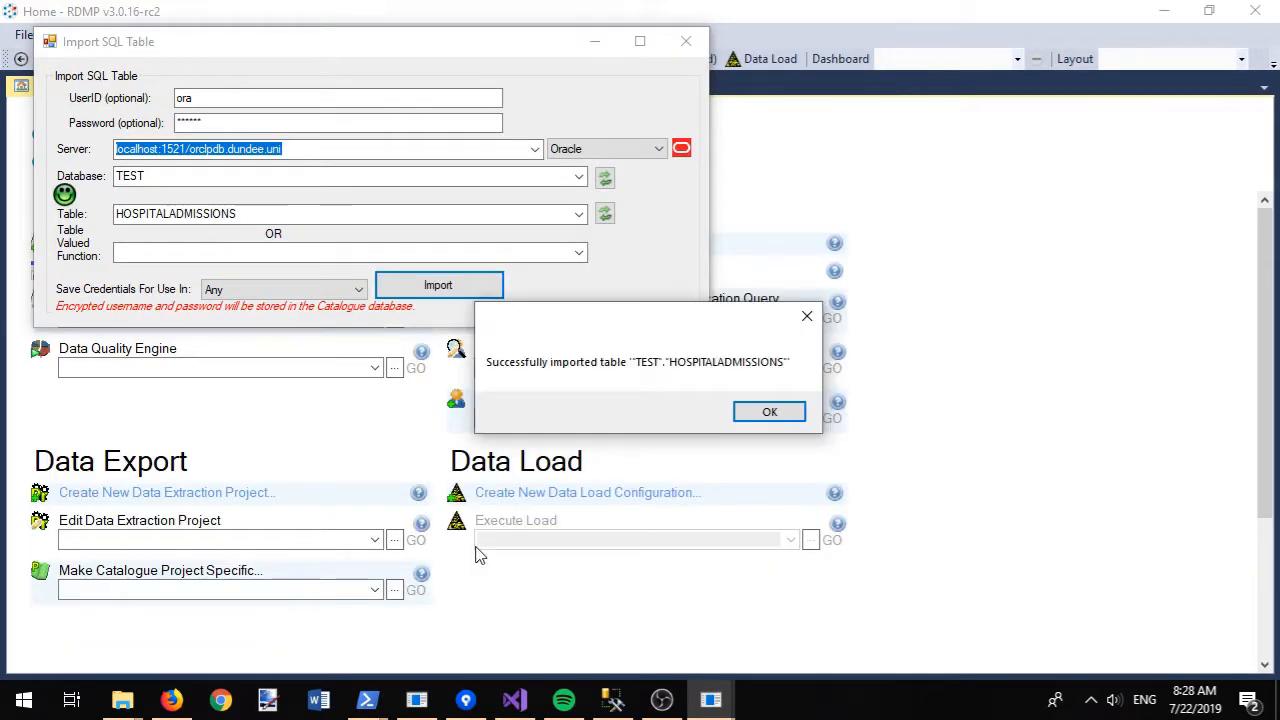
{"action": "left_click", "coordinate": [768, 411]}
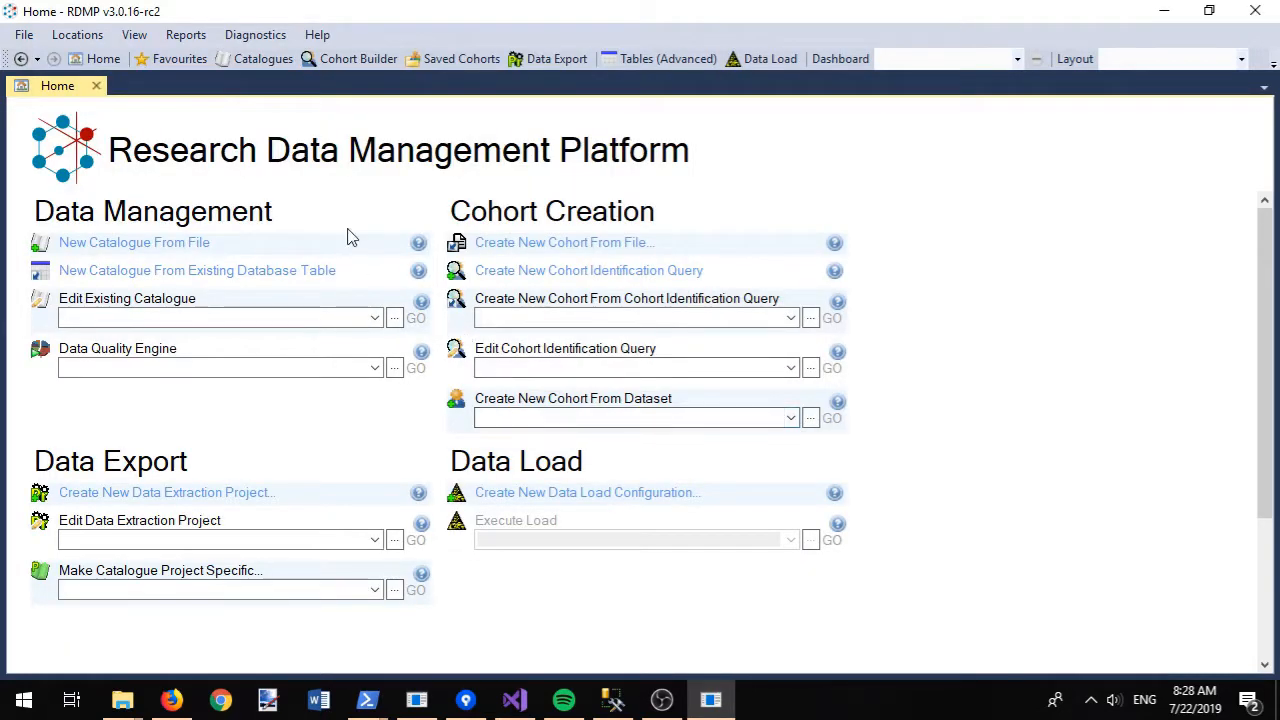
- Move HOSPITALADMISSIONS (Oracle) into the \admissions\ folder and expand its catalogue items
{"action": "left_click", "coordinate": [263, 58]}
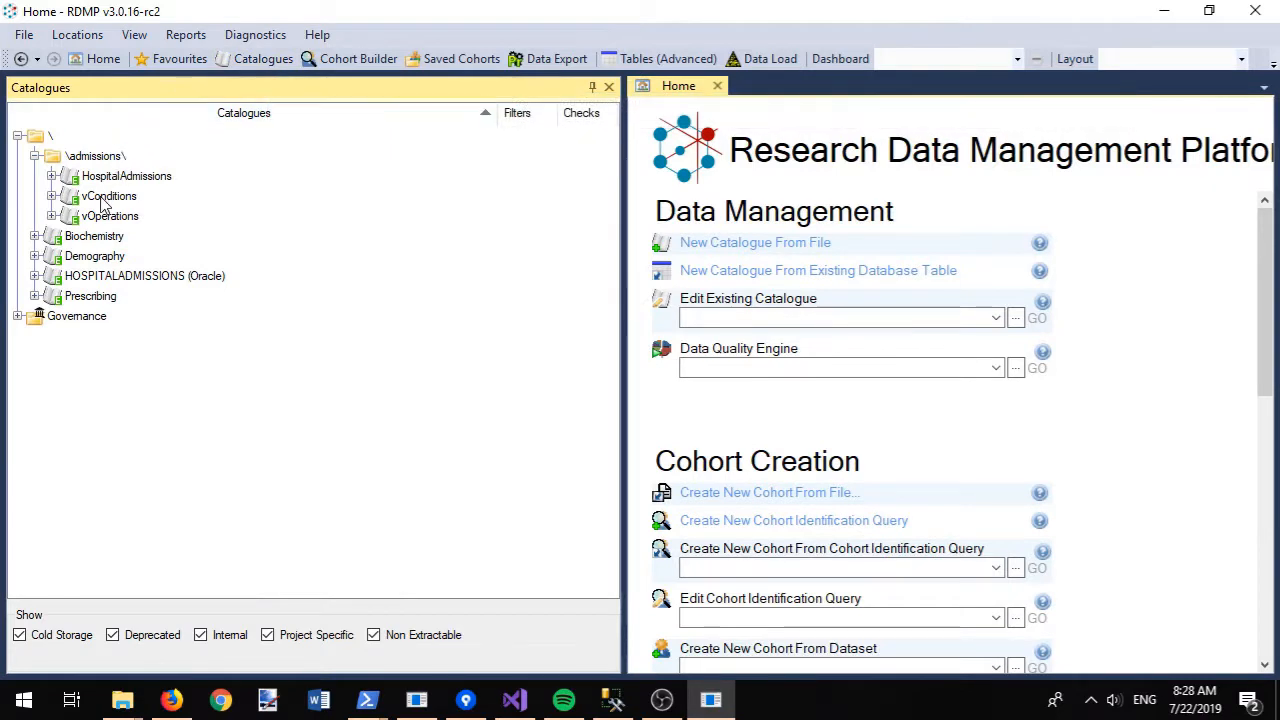
{"action": "left_click_drag", "start_coordinate": [87, 277], "coordinate": [105, 163]}
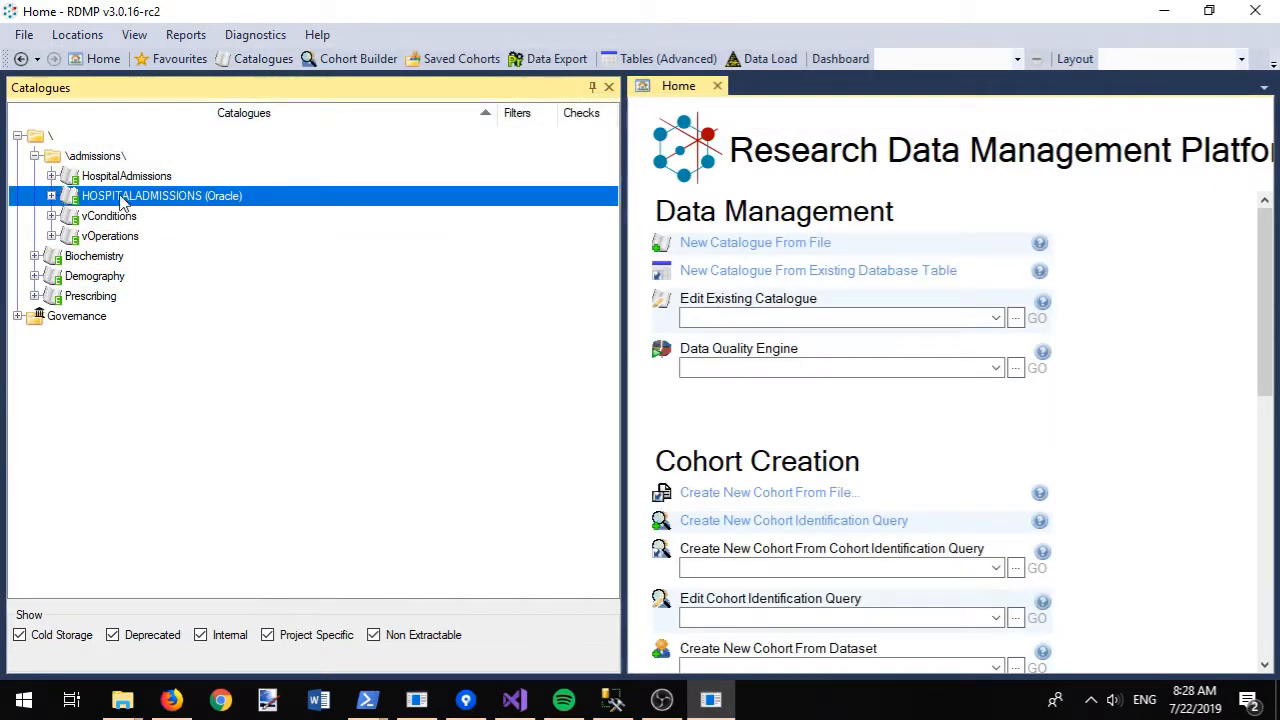
{"action": "left_click", "coordinate": [51, 196]}
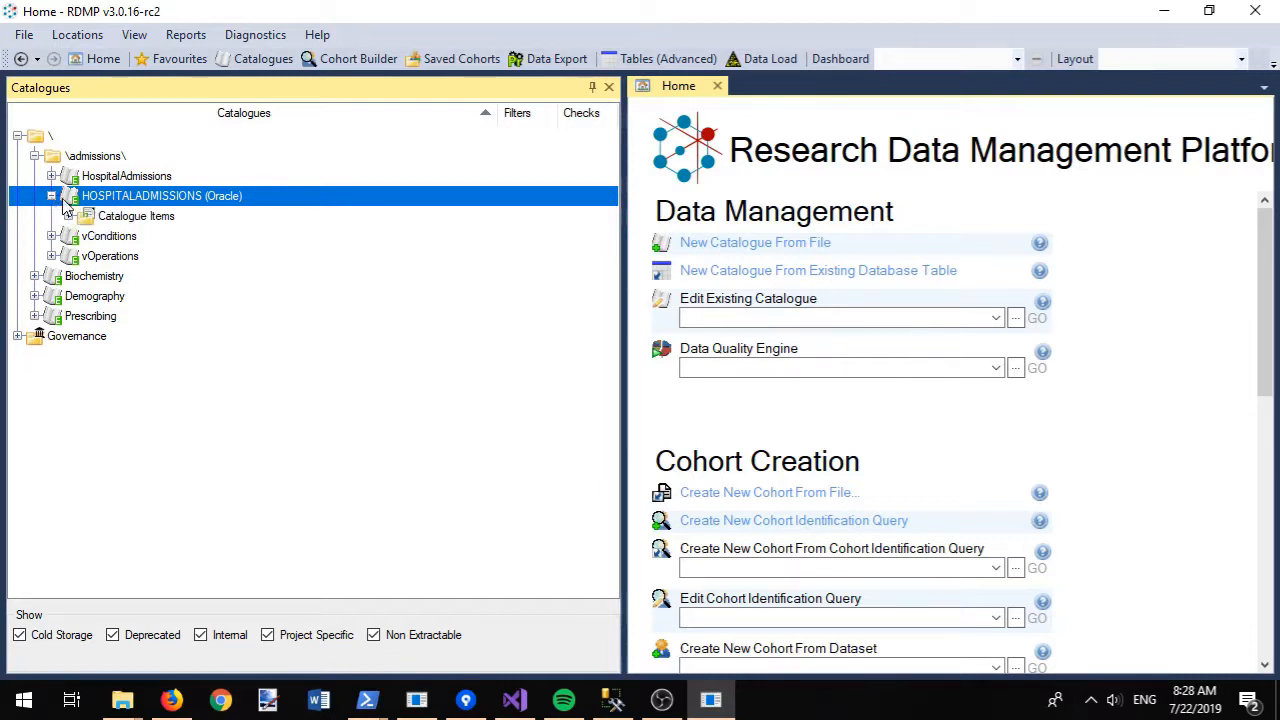
{"action": "left_click", "coordinate": [68, 216]}
- Import the hospital admissions chi description onto the CHI item, then expand the HIC_DATALOADRUNID, HIC_VALIDFROM and ADMISSION_DATE column nodes
{"action": "right_click", "coordinate": [128, 255]}
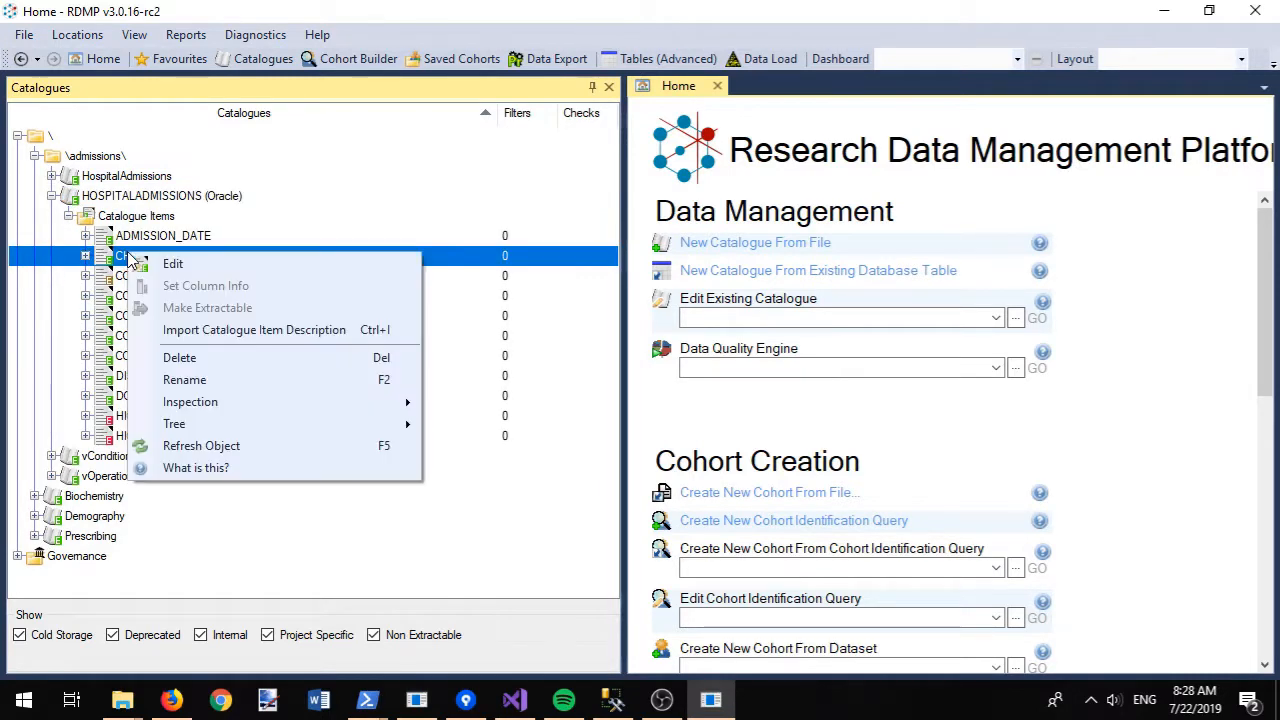
{"action": "left_click", "coordinate": [228, 330]}
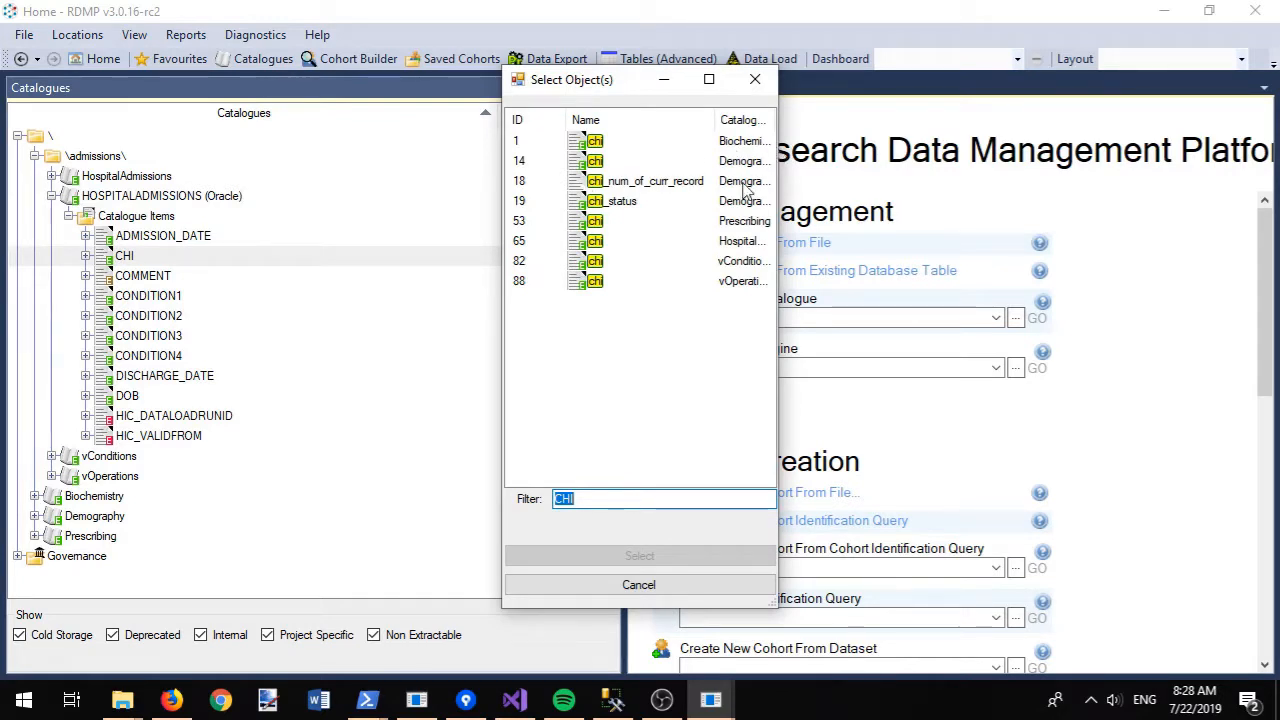
{"action": "double_click", "coordinate": [580, 248]}
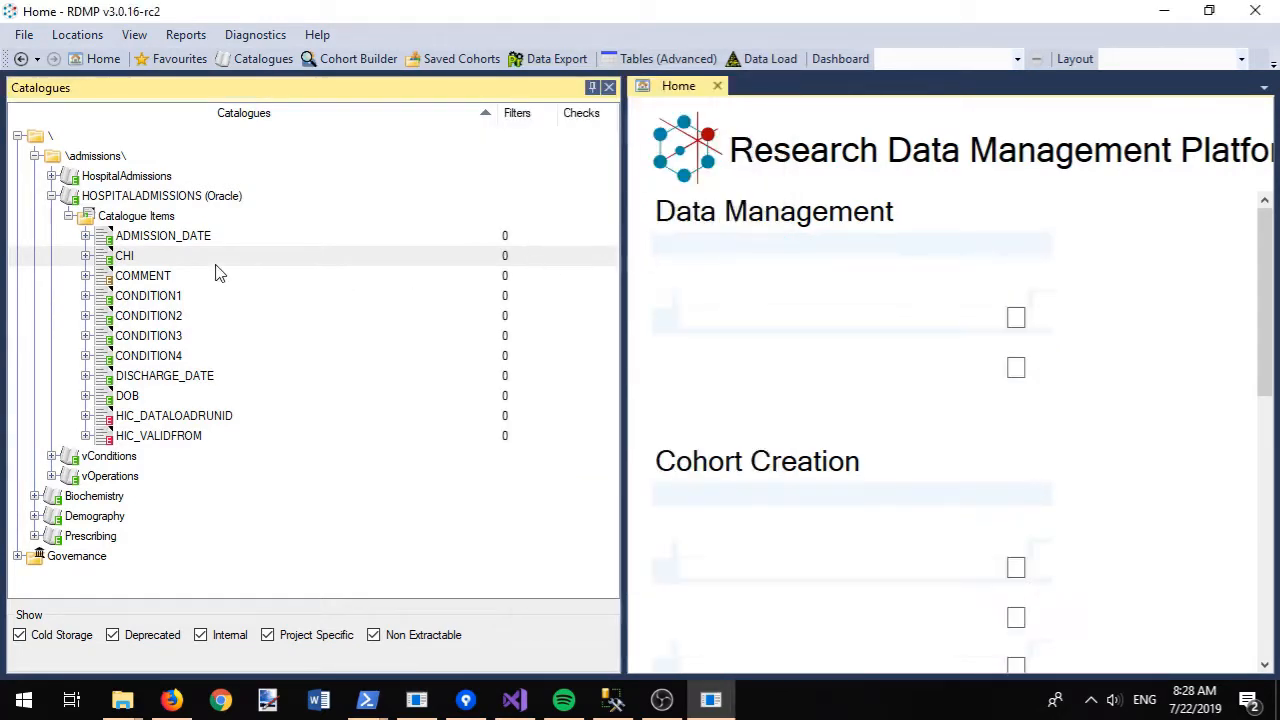
{"action": "left_click", "coordinate": [128, 258]}
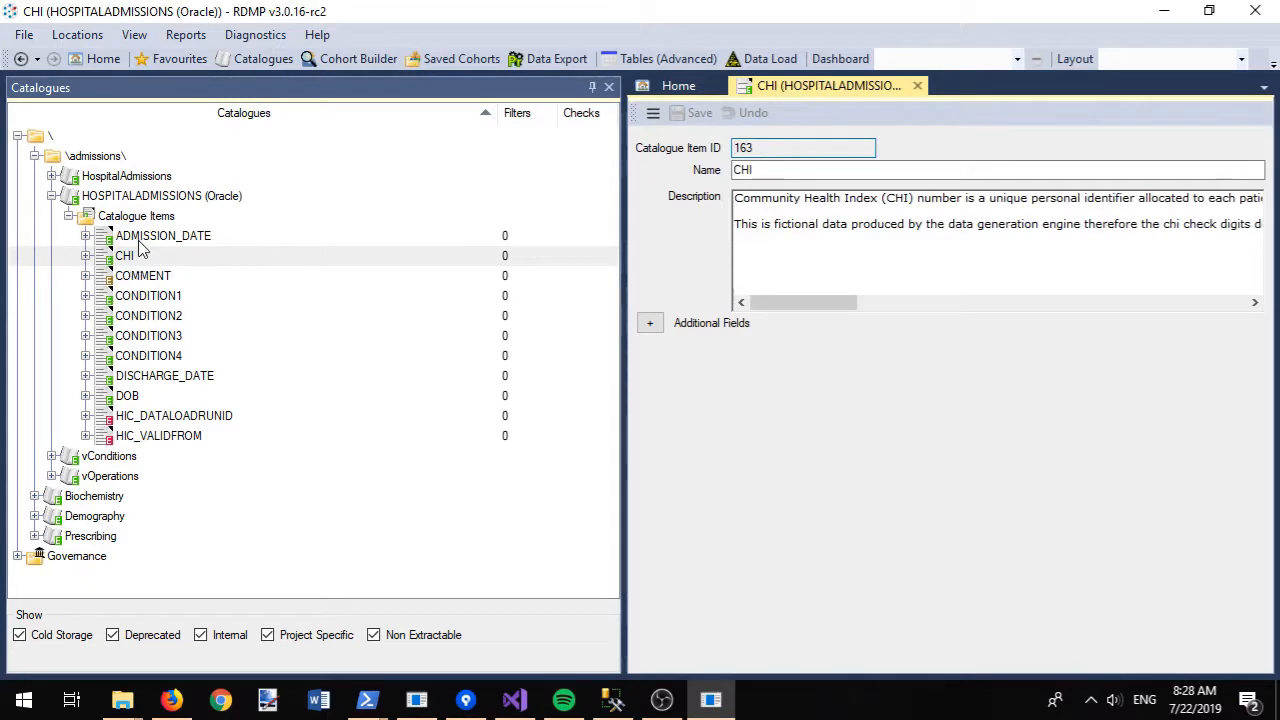
{"action": "right_click", "coordinate": [145, 222]}
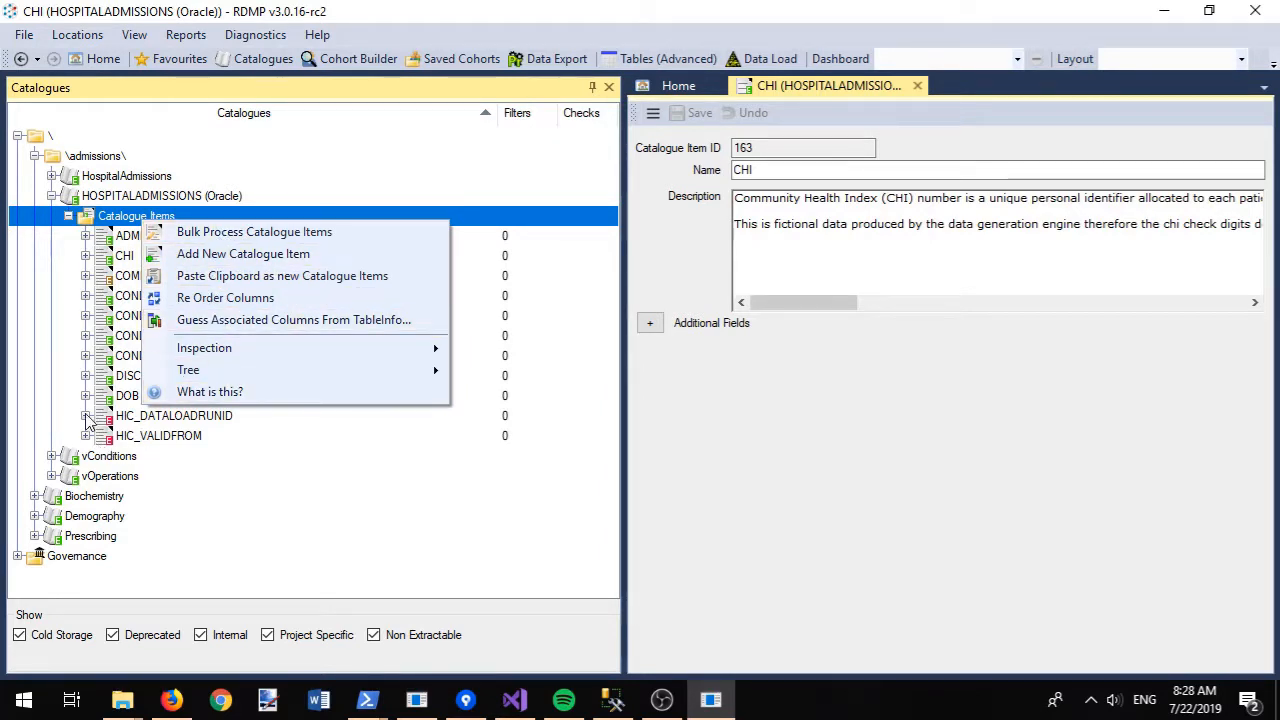
{"action": "left_click", "coordinate": [85, 415]}
{"action": "left_click", "coordinate": [85, 475]}
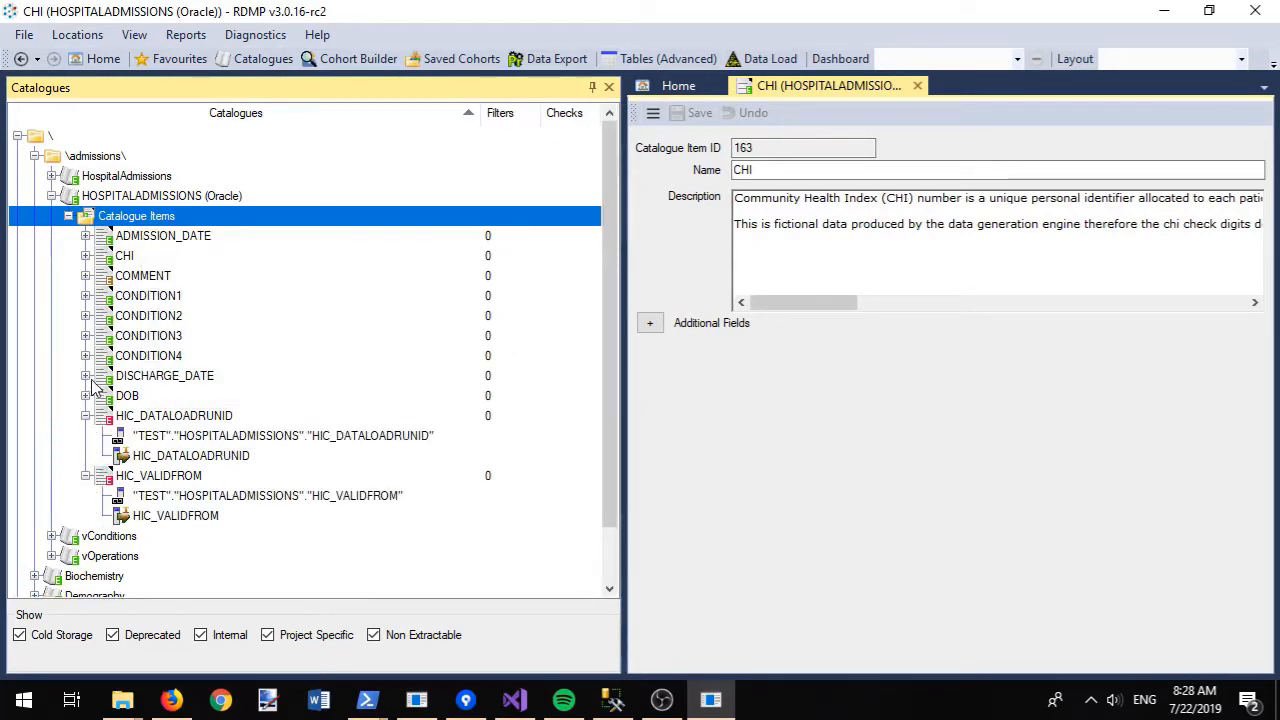
{"action": "left_click", "coordinate": [85, 235]}
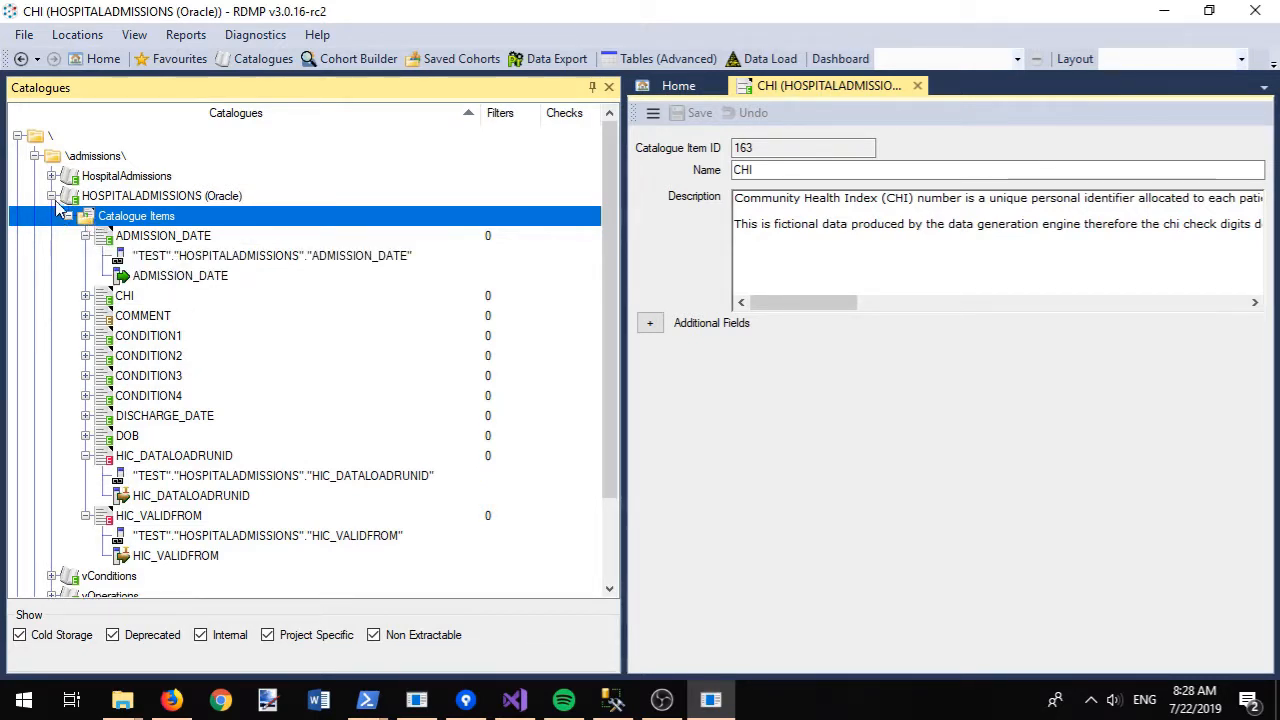
{"action": "right_click", "coordinate": [104, 193]}
- Add an aggregate graph named 'Records over time' that includes the ADMISSION_DATE column
{"action": "mouse_move", "coordinate": [256, 253]}
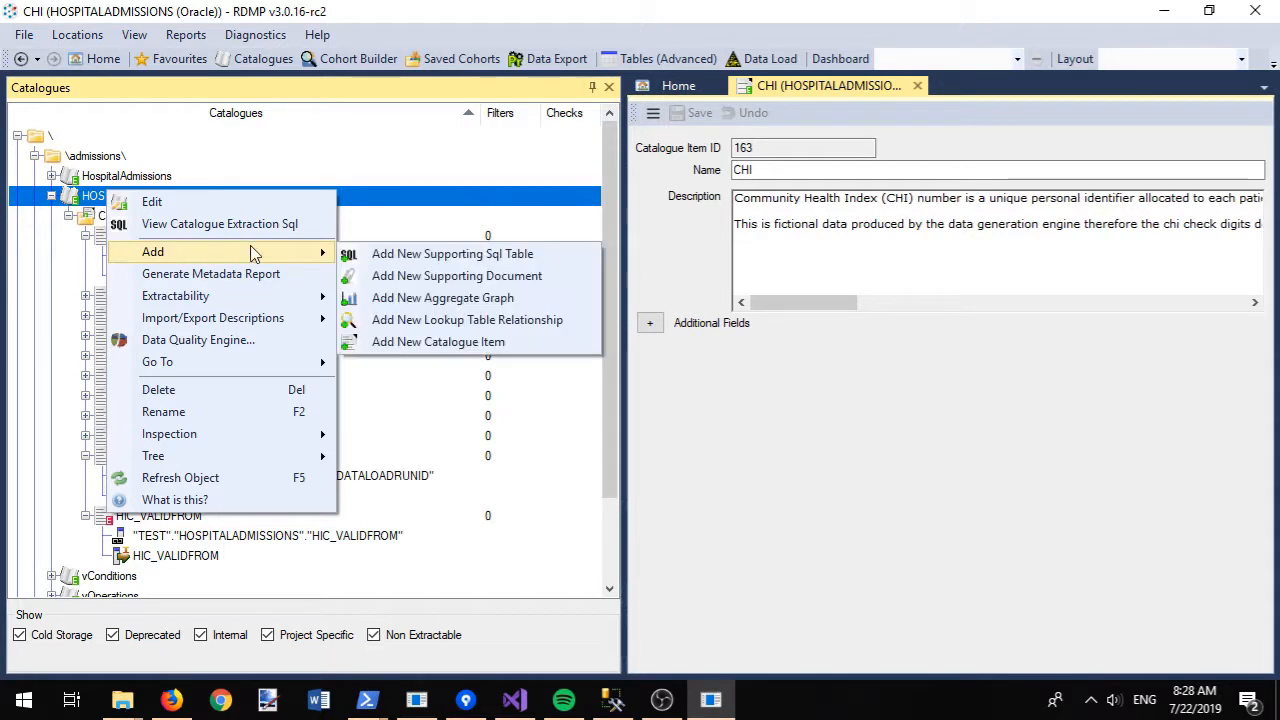
{"action": "left_click", "coordinate": [446, 304]}
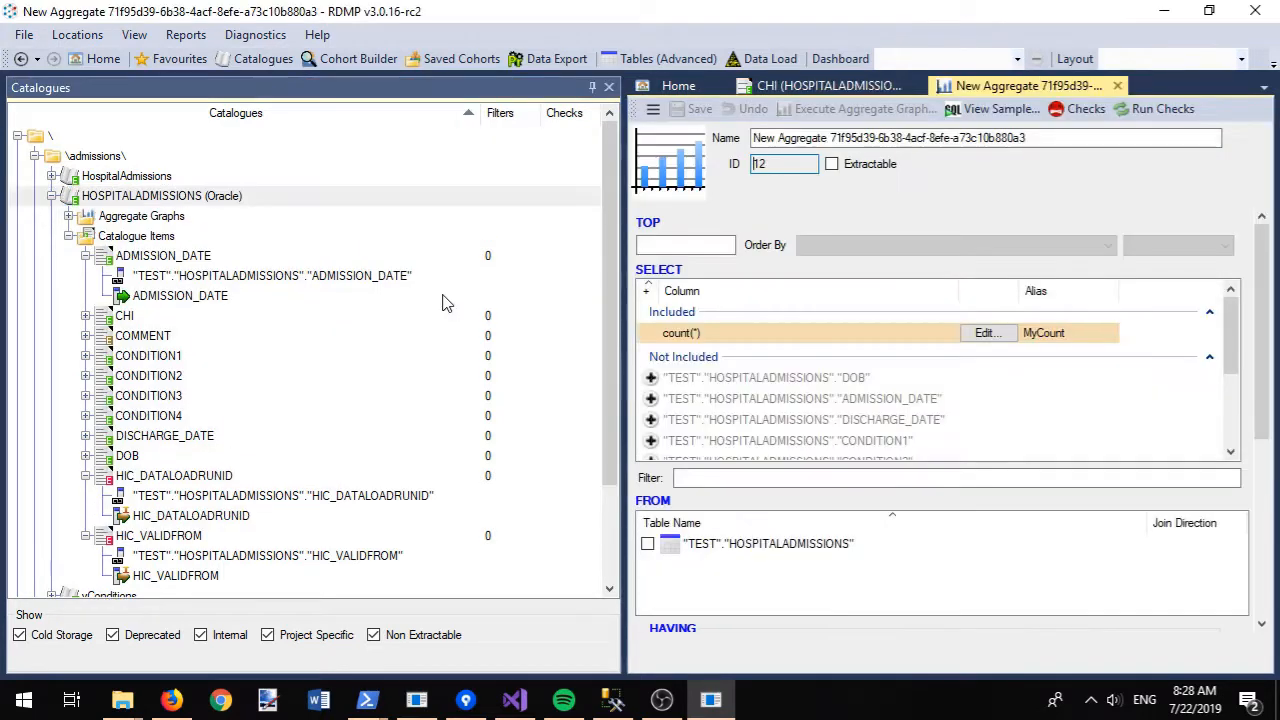
{"action": "left_click_drag", "start_coordinate": [1046, 137], "coordinate": [690, 150]}
{"action": "type", "text": "Records over time"}
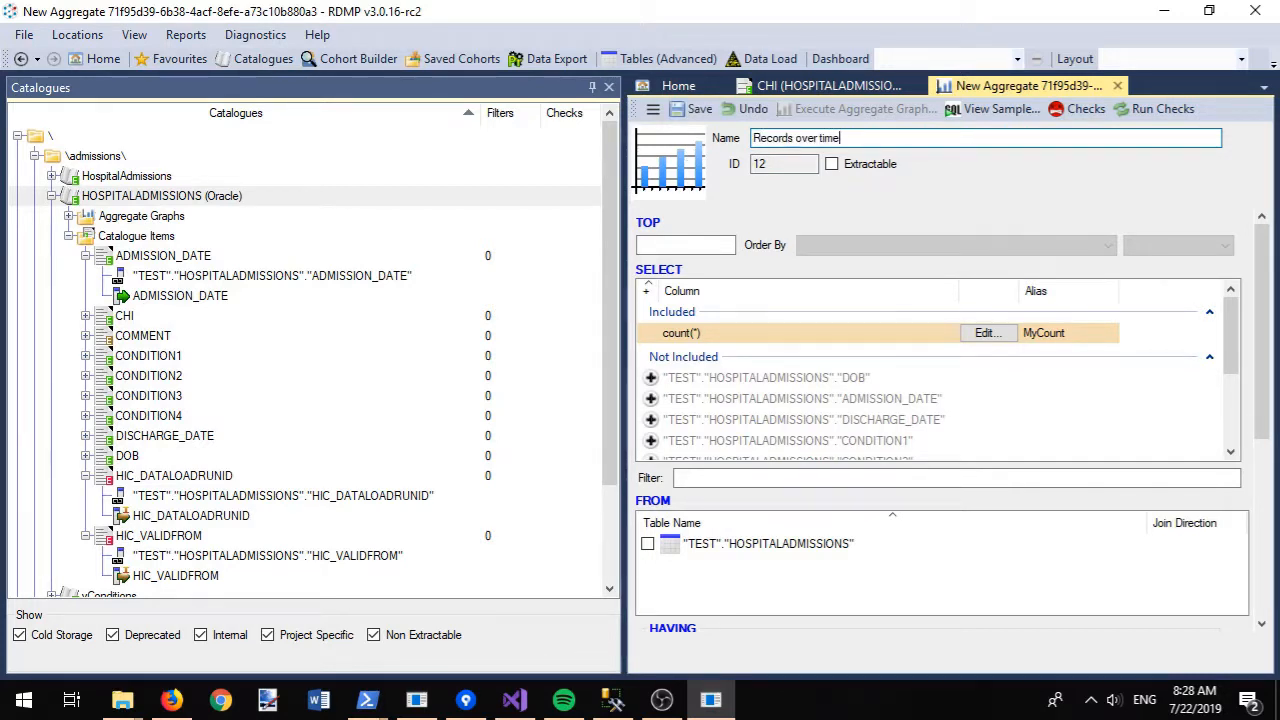
{"action": "key", "text": "ctrl+s"}
{"action": "left_click", "coordinate": [800, 479]}
{"action": "type", "text": "date"}
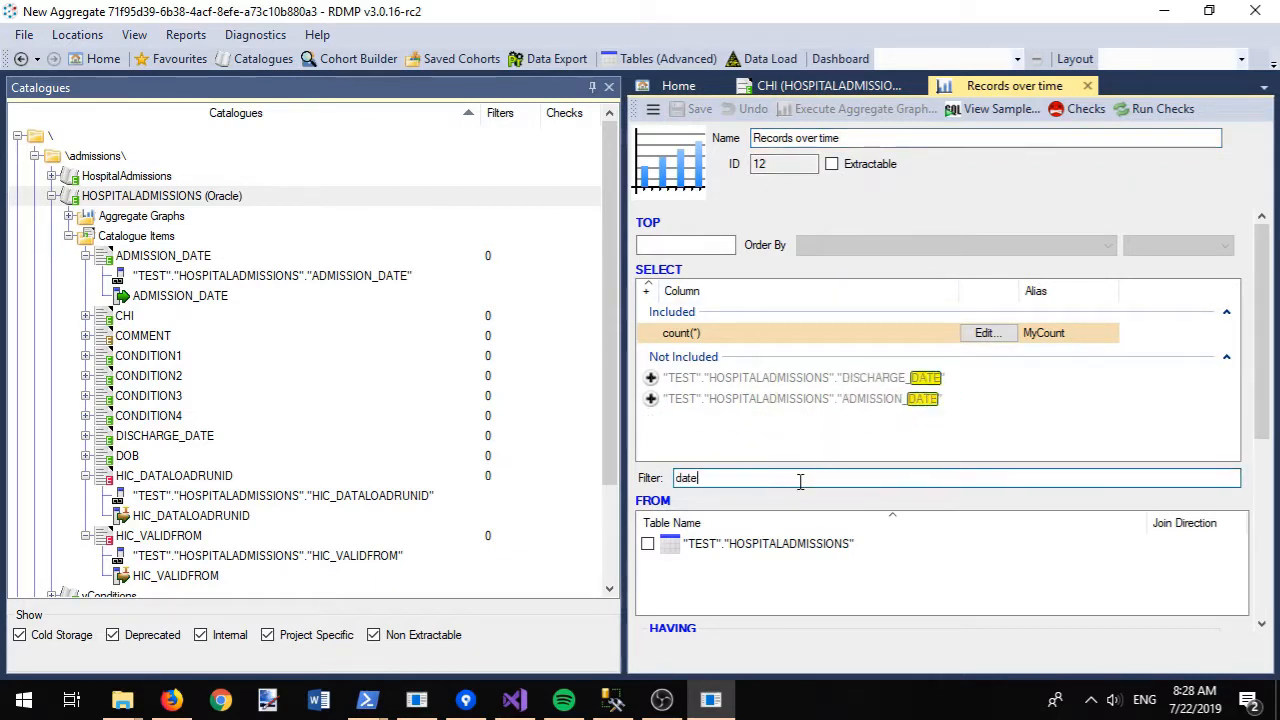
{"action": "left_click", "coordinate": [651, 398]}
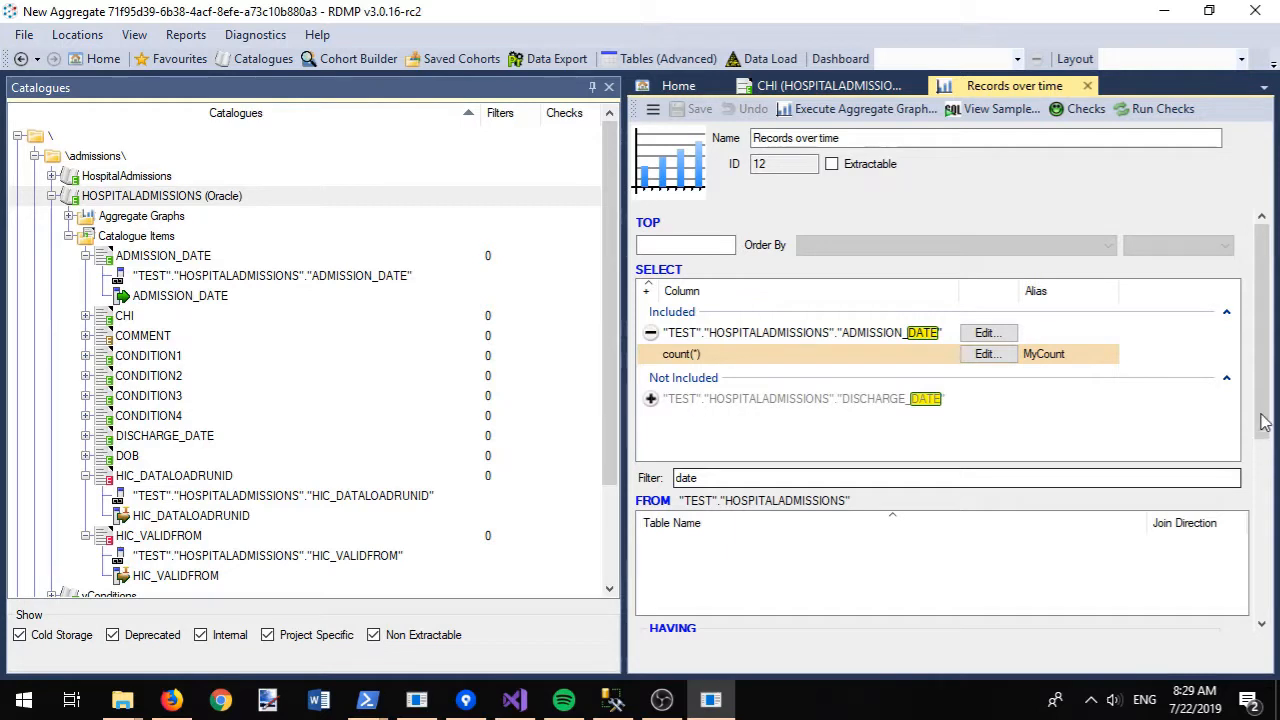
- Use ADMISSION_DATE as the axis, in Year increments from 1970, and execute the graph
{"action": "left_click", "coordinate": [1265, 488]}
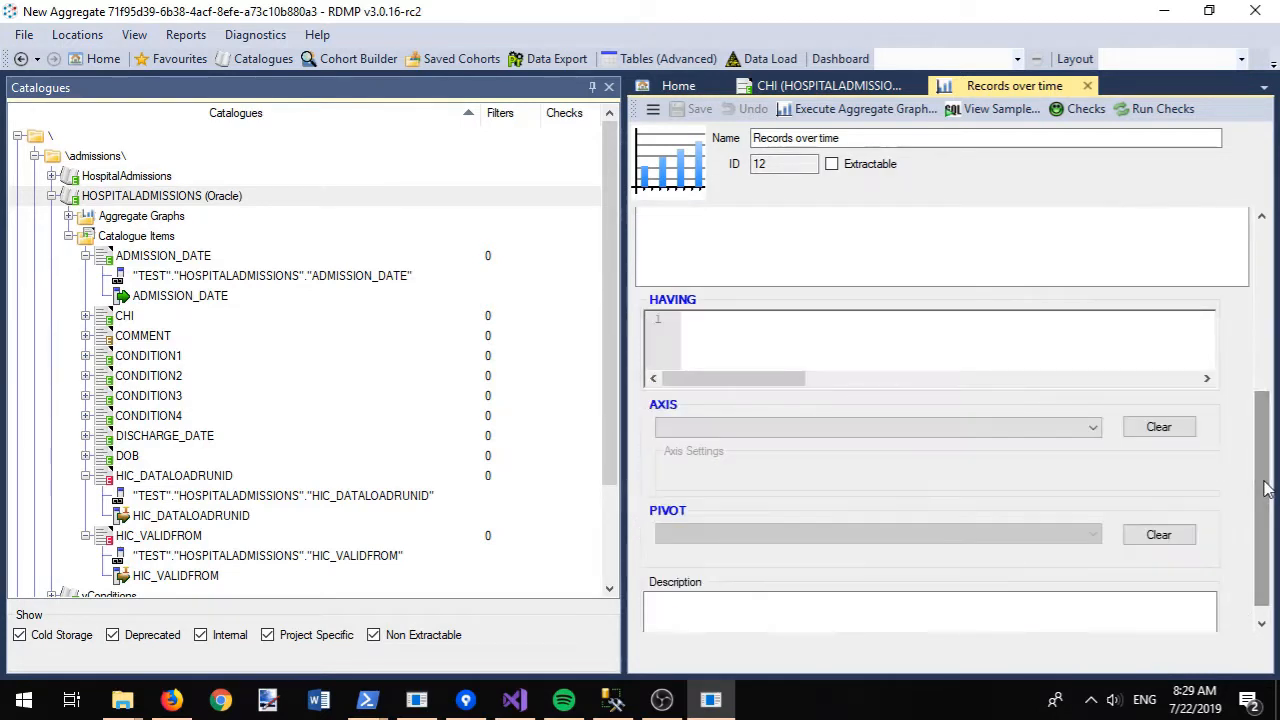
{"action": "left_click", "coordinate": [900, 428]}
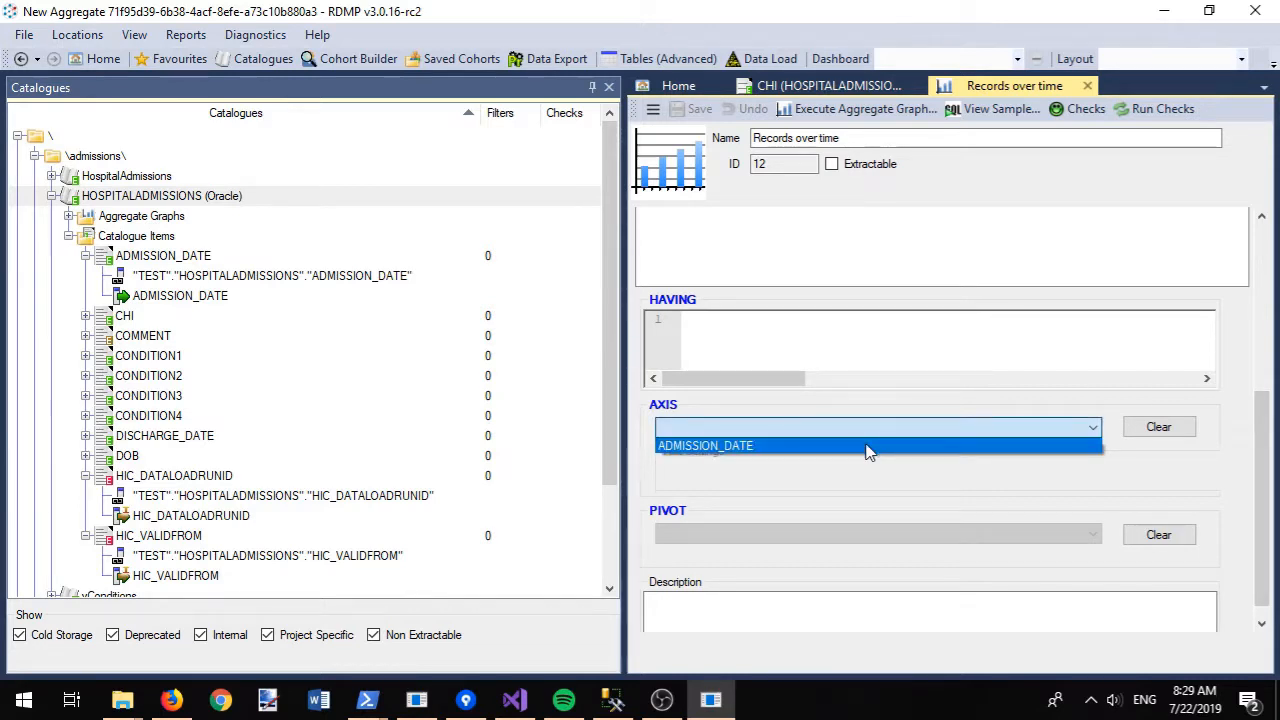
{"action": "left_click", "coordinate": [862, 446]}
{"action": "left_click", "coordinate": [1163, 476]}
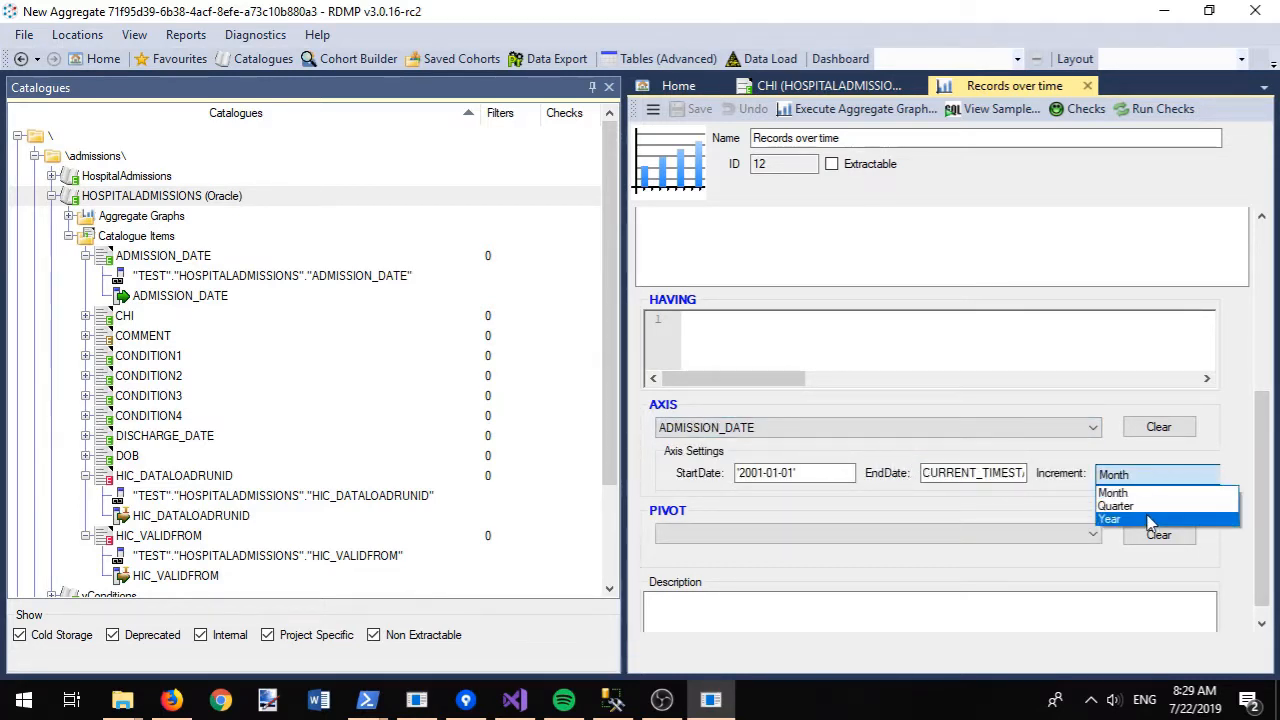
{"action": "left_click", "coordinate": [1145, 525]}
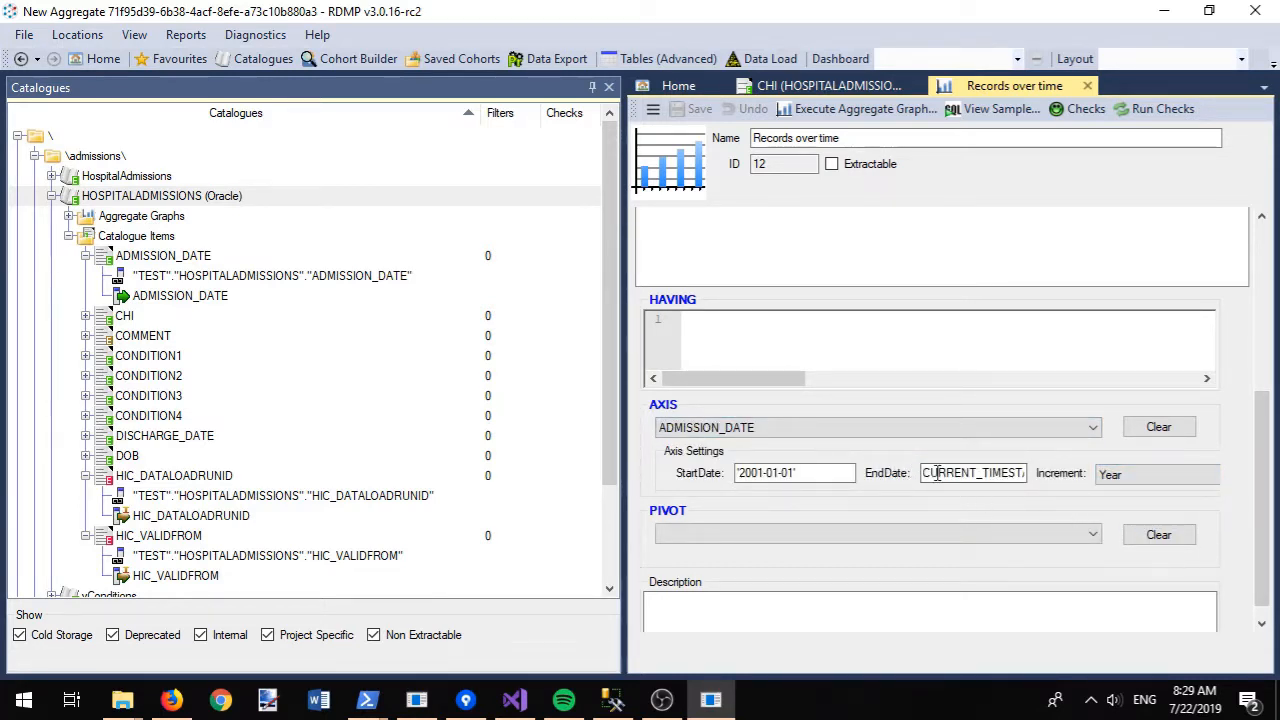
{"action": "left_click", "coordinate": [770, 473]}
{"action": "key", "text": "BackSpace"}
{"action": "key", "text": "BackSpace"}
{"action": "key", "text": "BackSpace"}
{"action": "key", "text": "BackSpace"}
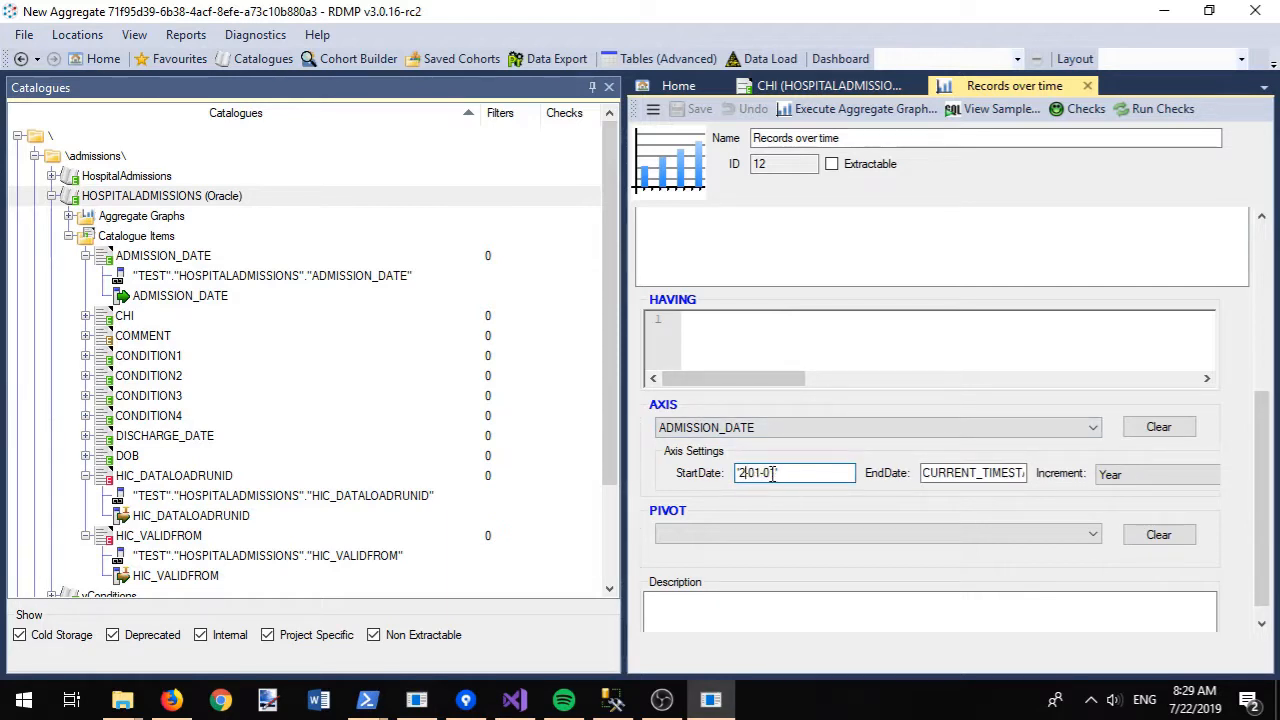
{"action": "type", "text": "1970-"}
{"action": "left_click", "coordinate": [855, 109]}
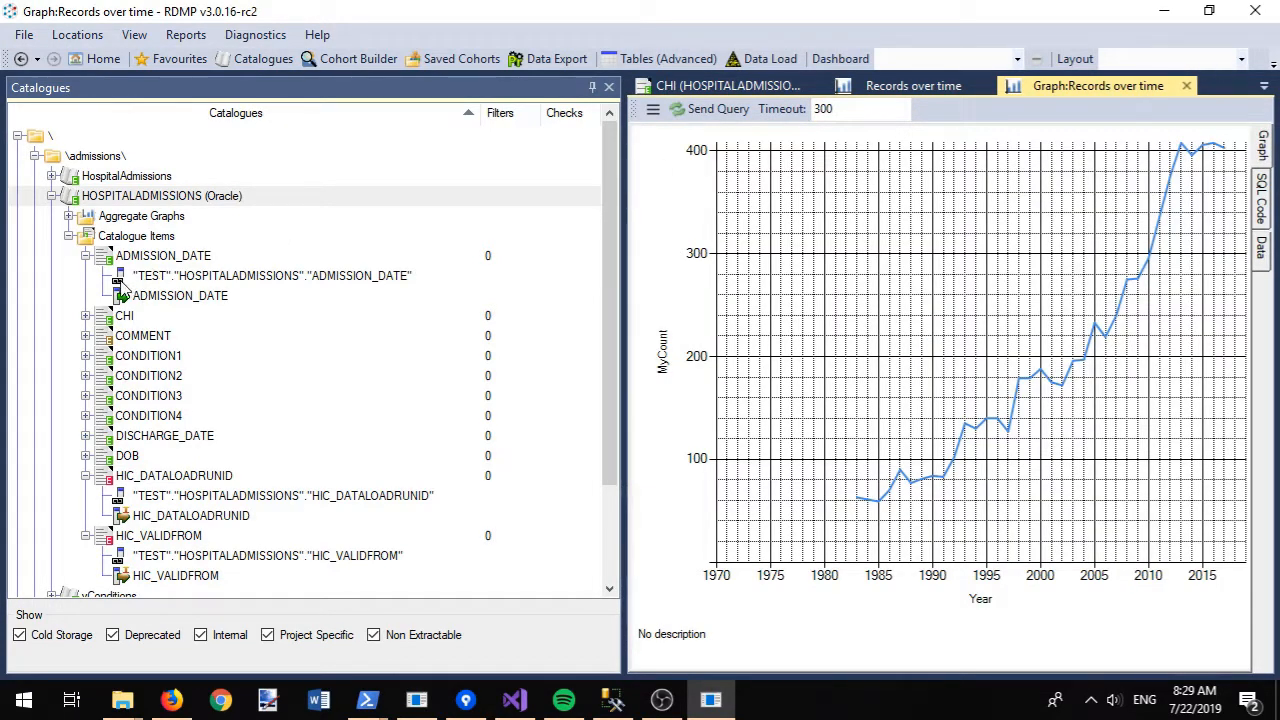
- Preview the top 100 ADMISSION_DATE values, then return to the Home page
{"action": "right_click", "coordinate": [131, 281]}
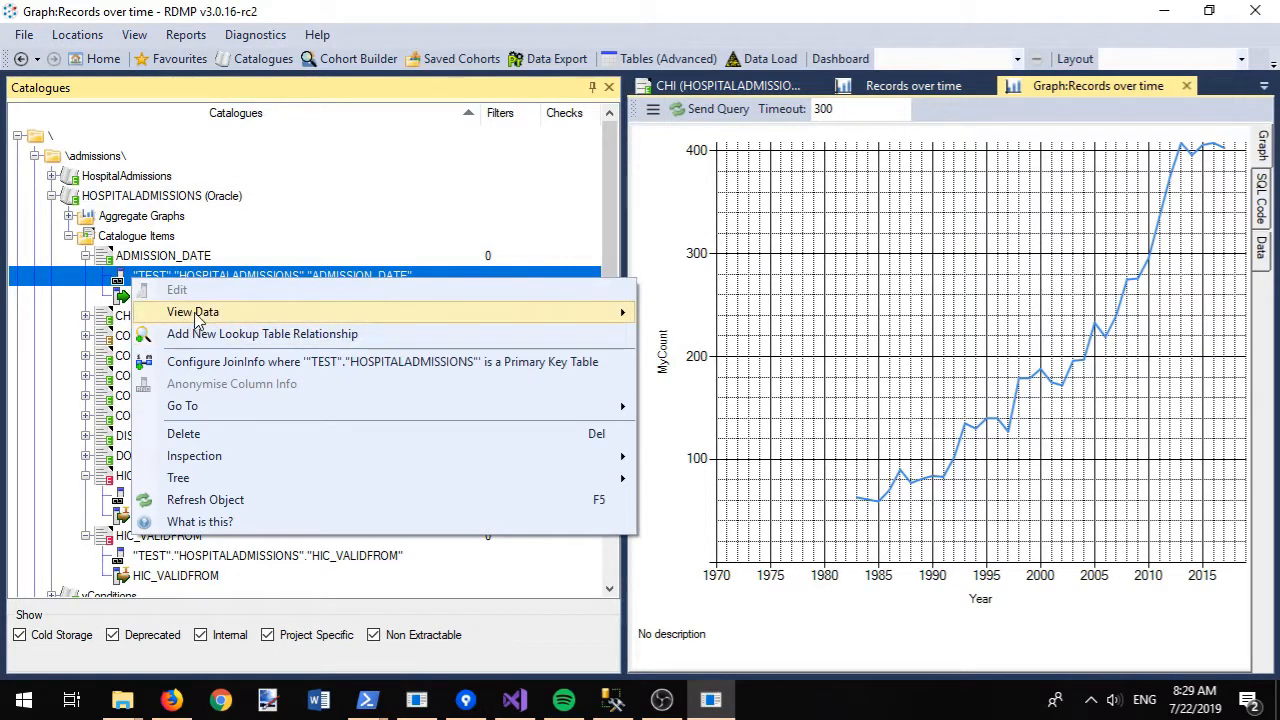
{"action": "mouse_move", "coordinate": [197, 317]}
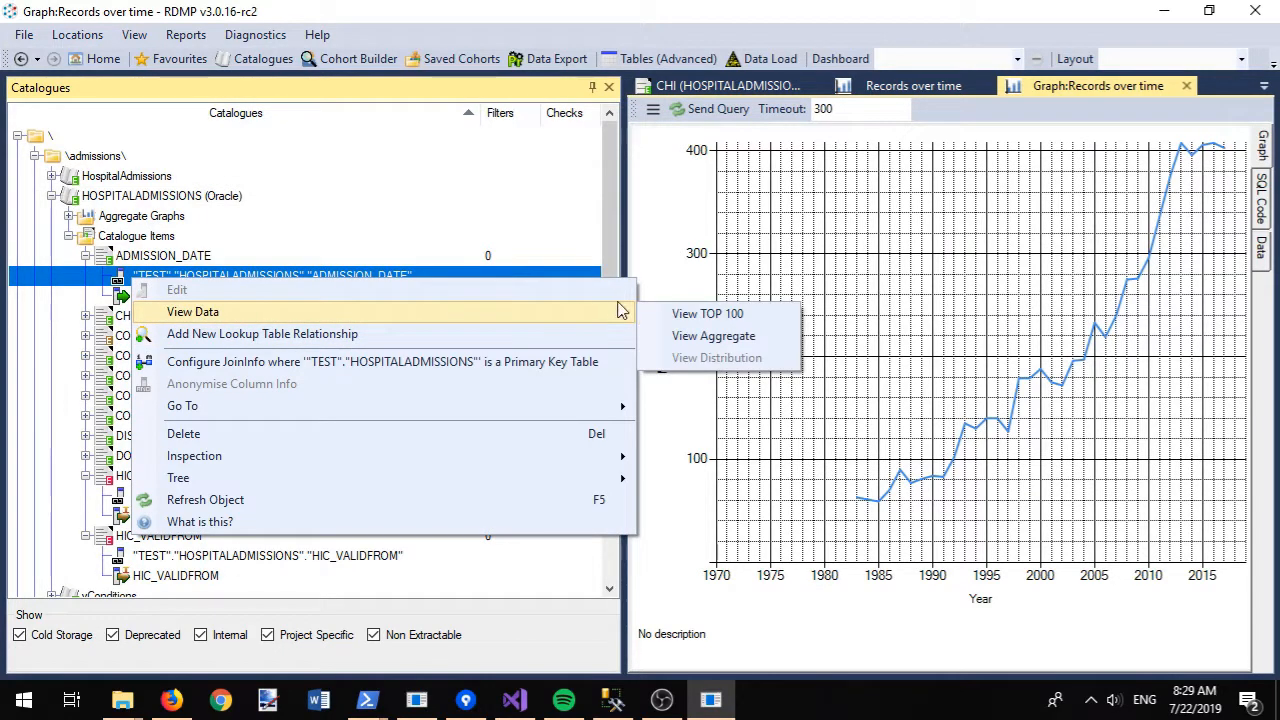
{"action": "left_click", "coordinate": [700, 315]}
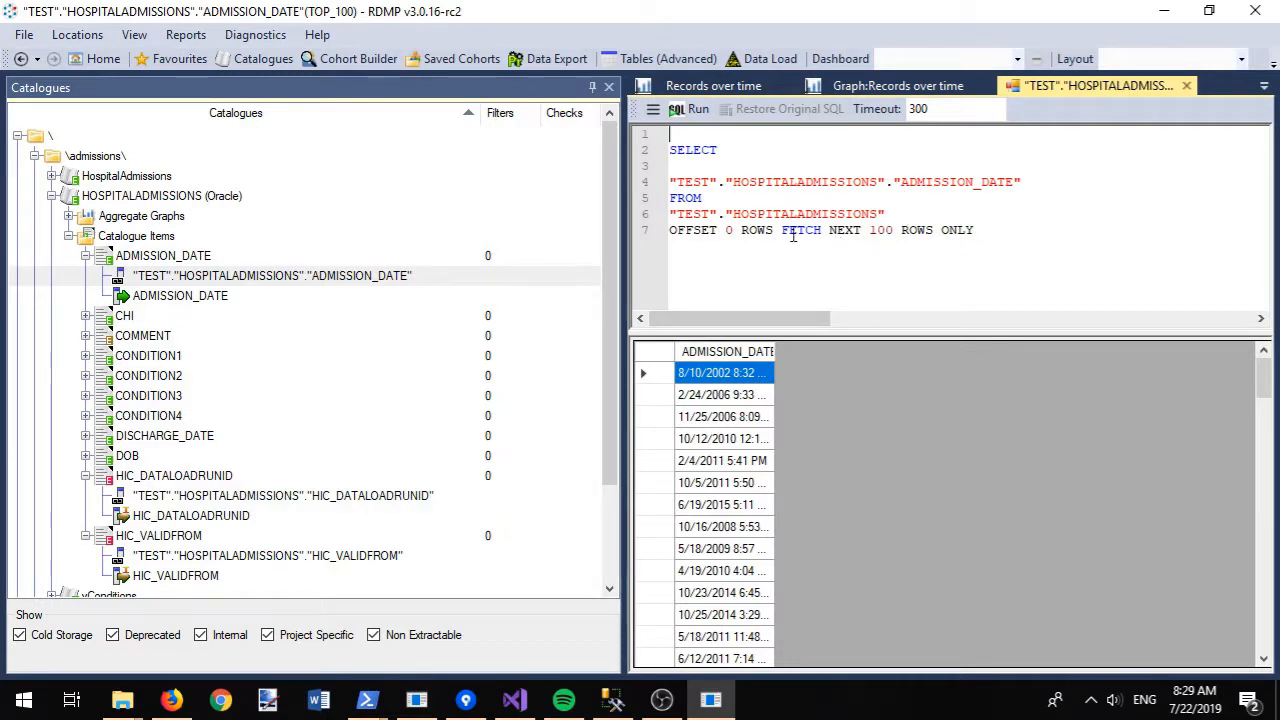
{"action": "left_click", "coordinate": [86, 62]}
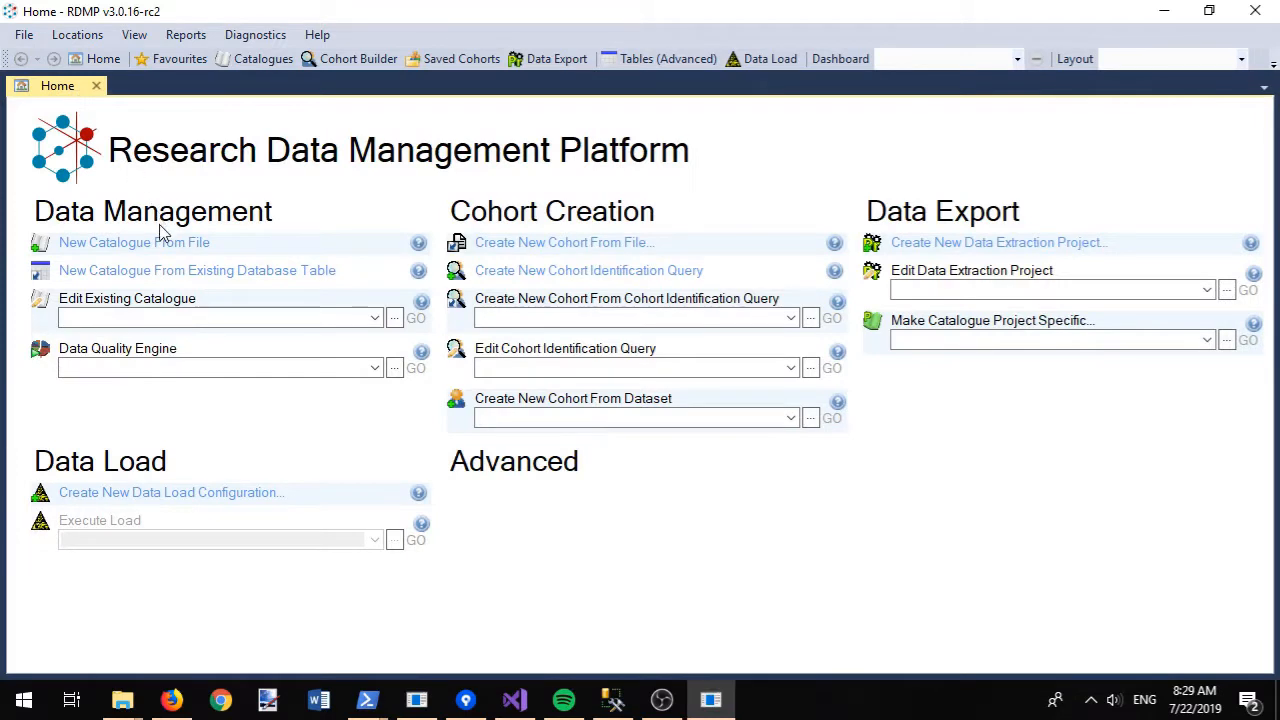
- Start a catalogue from a file, replacing Biochemistry.csv with CarotidArteryScan.csv
{"action": "left_click", "coordinate": [160, 243]}
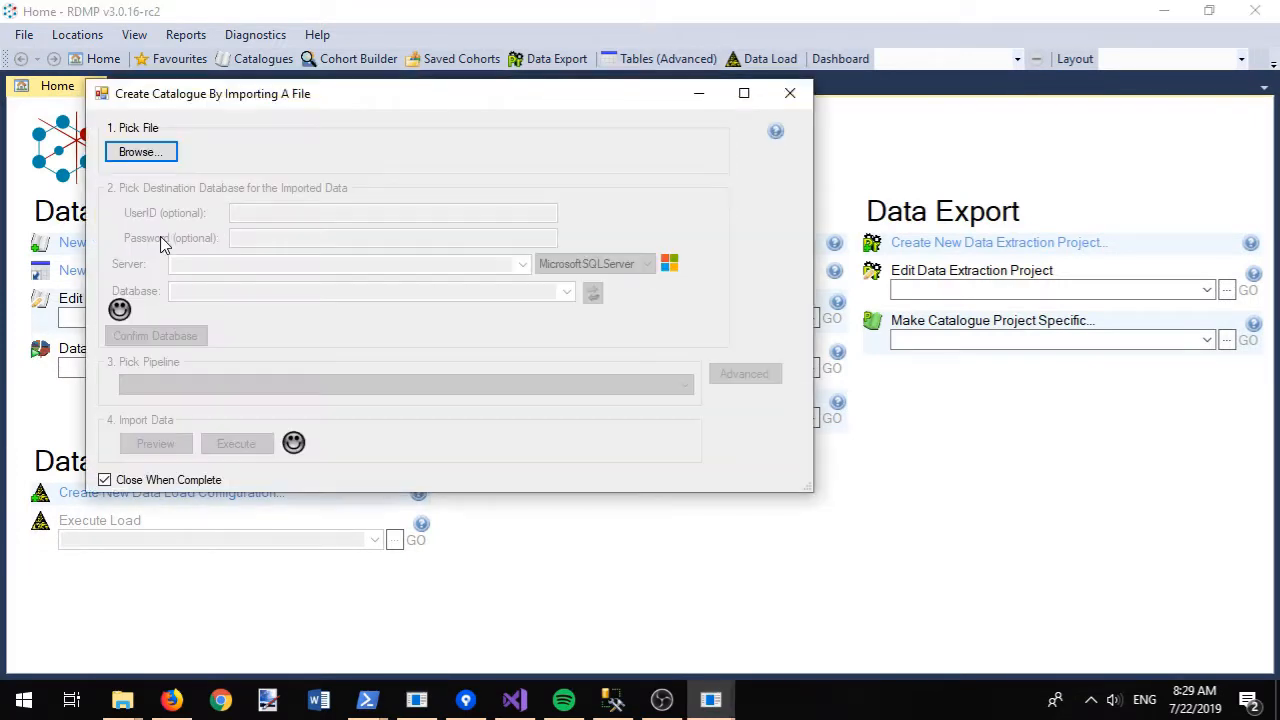
{"action": "left_click", "coordinate": [148, 155]}
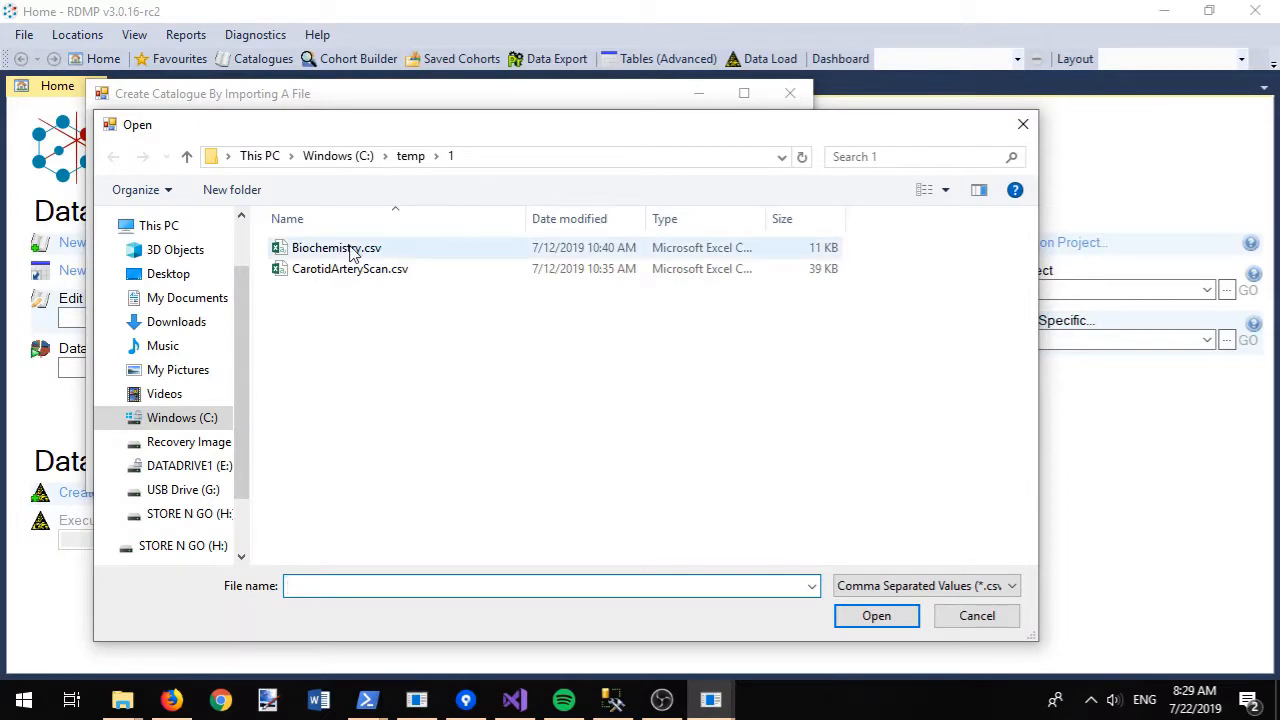
{"action": "double_click", "coordinate": [350, 250]}
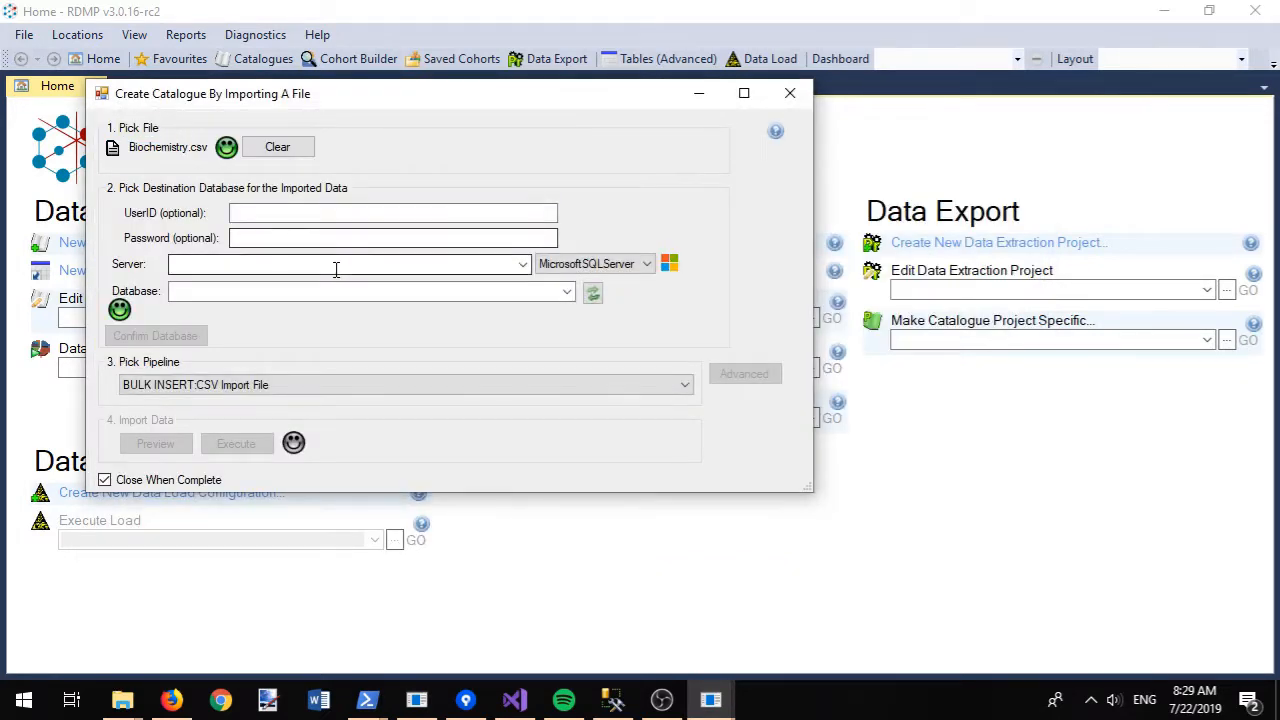
{"action": "left_click", "coordinate": [277, 147]}
{"action": "left_click", "coordinate": [140, 152]}
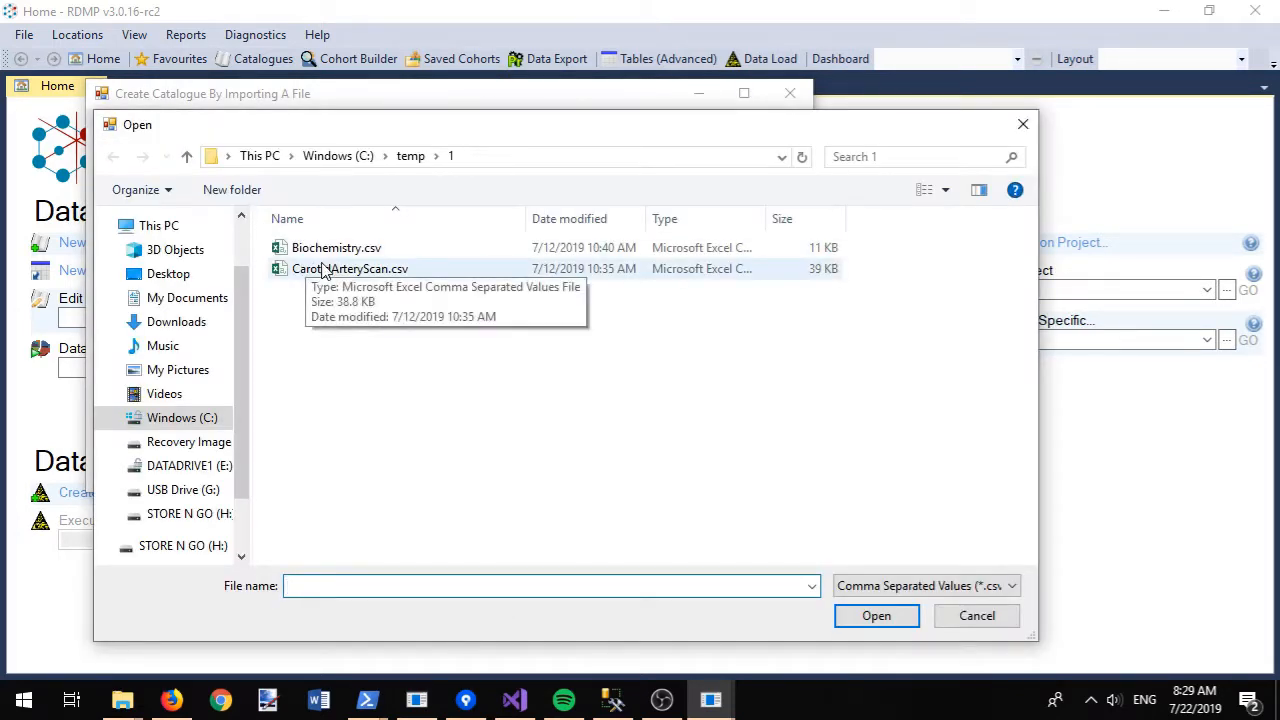
{"action": "double_click", "coordinate": [322, 272]}
- Target a MySql server on localhost using the database user and password
{"action": "left_click", "coordinate": [469, 268]}
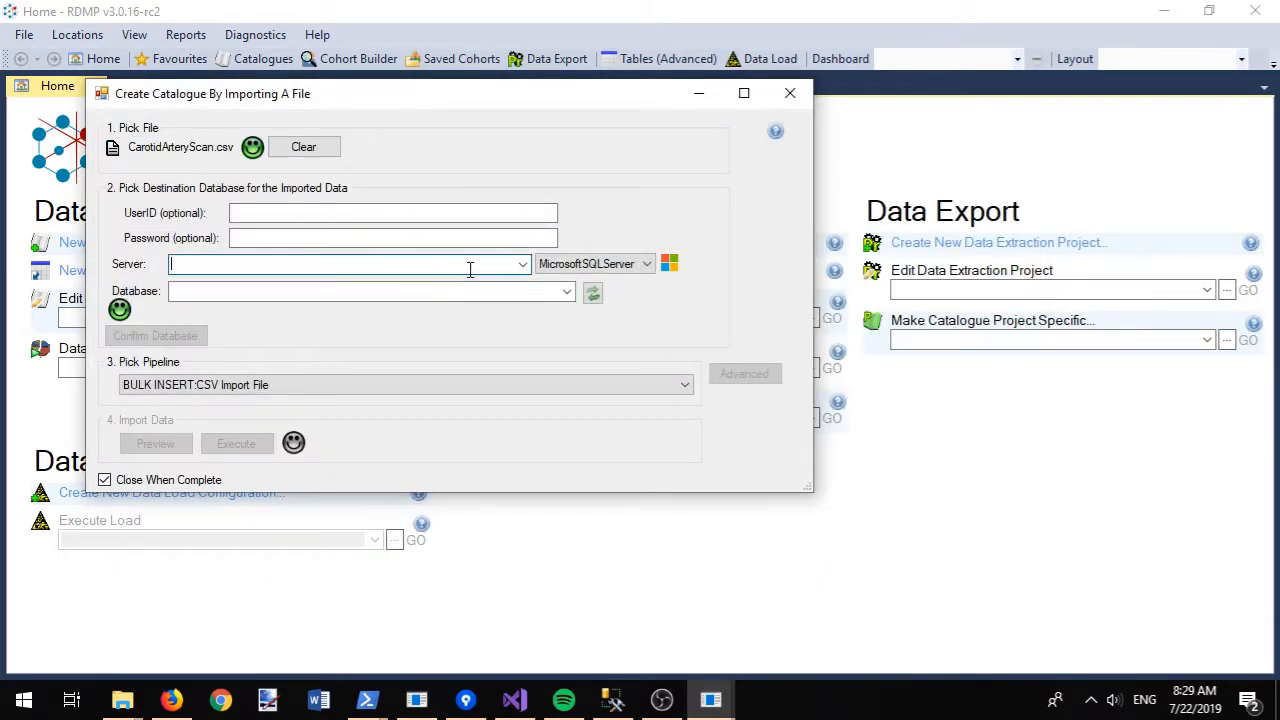
{"action": "left_click", "coordinate": [548, 264]}
{"action": "left_click", "coordinate": [575, 294]}
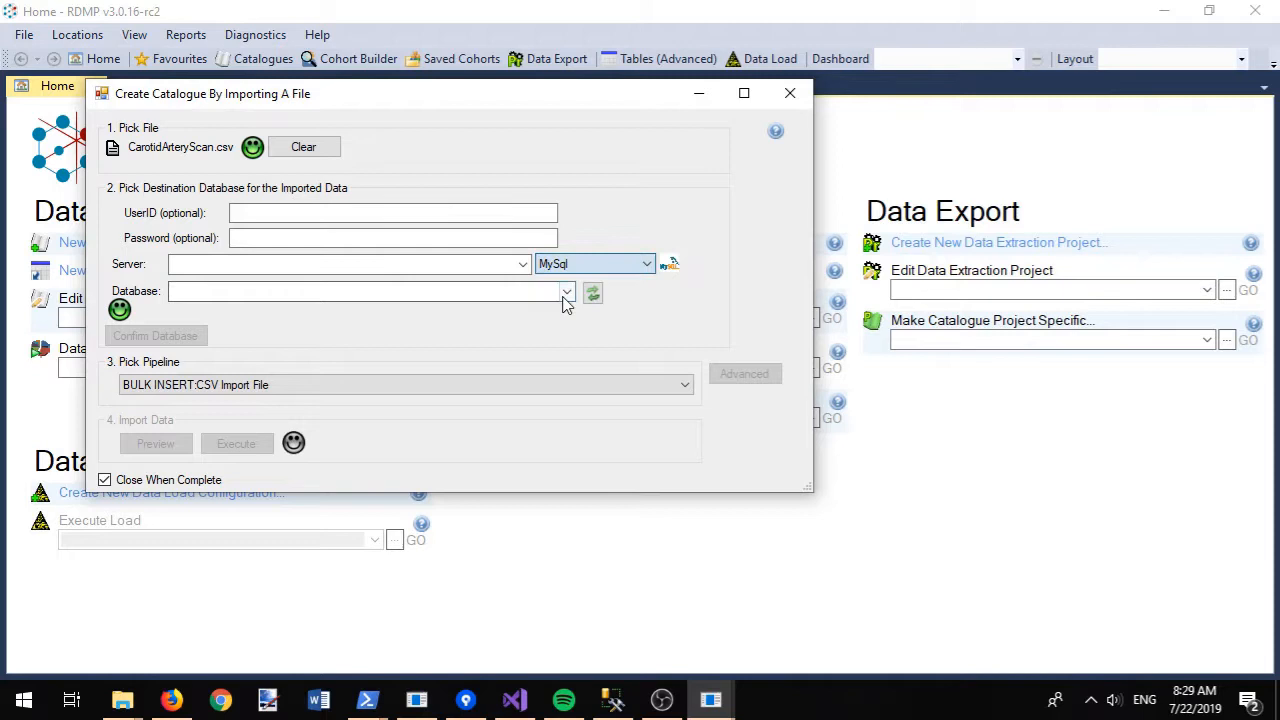
{"action": "left_click", "coordinate": [250, 212]}
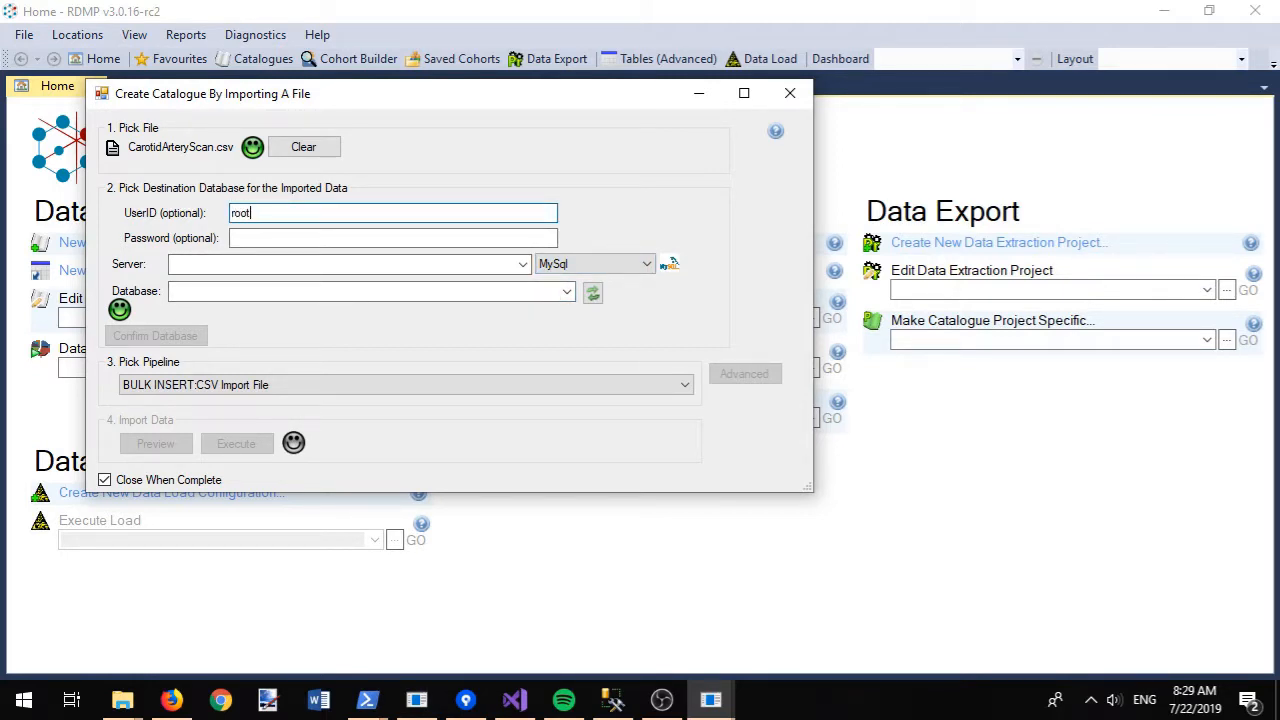
{"action": "key", "text": "Tab"}
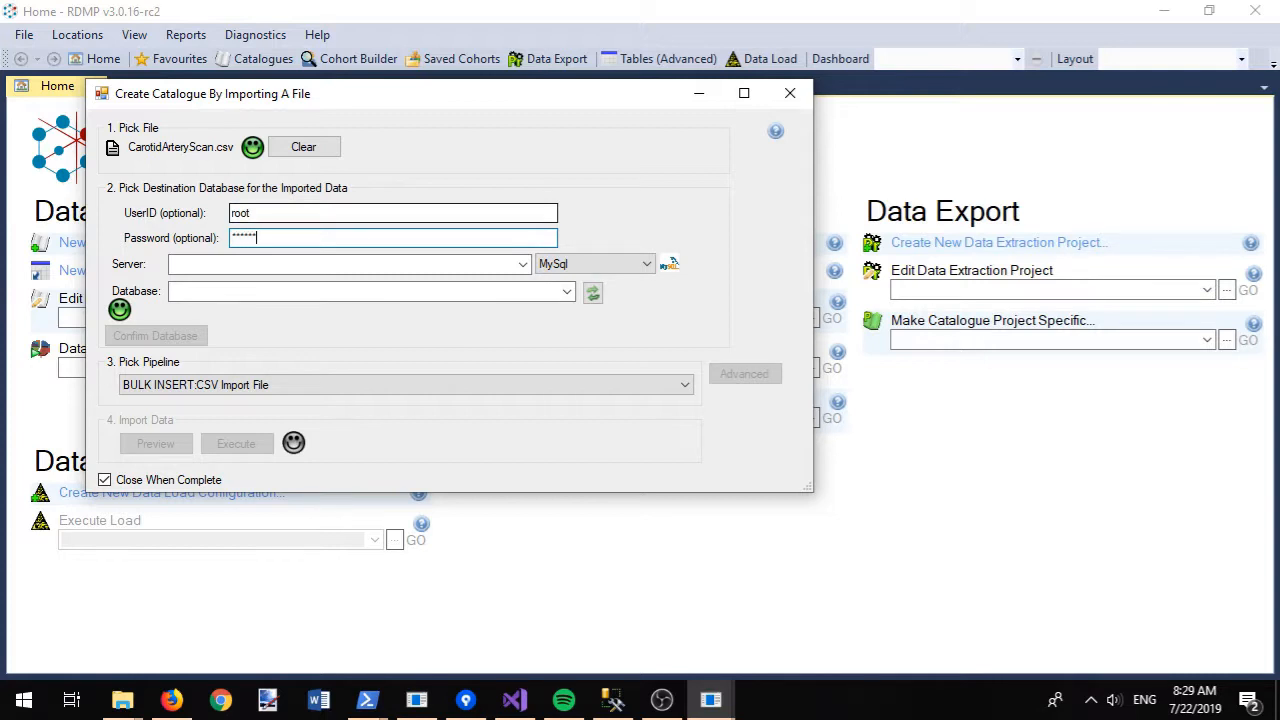
{"action": "key", "text": "Tab"}
{"action": "type", "text": "local"}
{"action": "key", "text": "Down"}
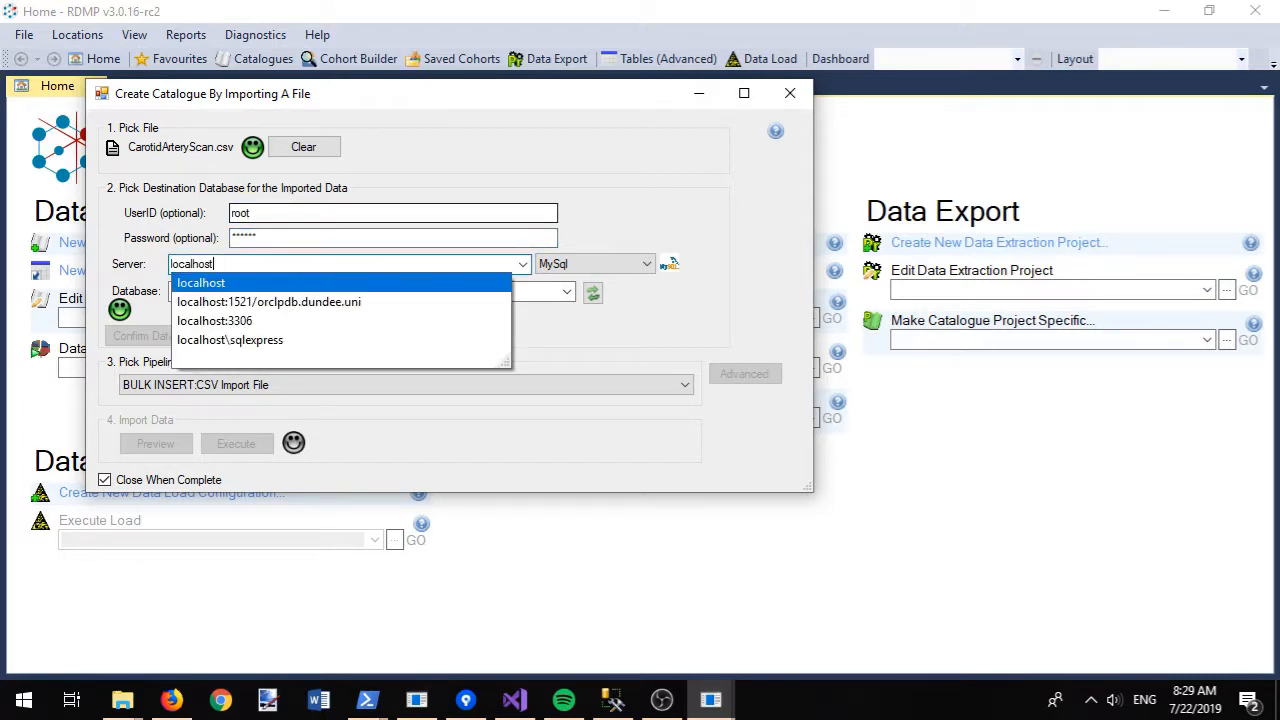
{"action": "key", "text": "Return"}
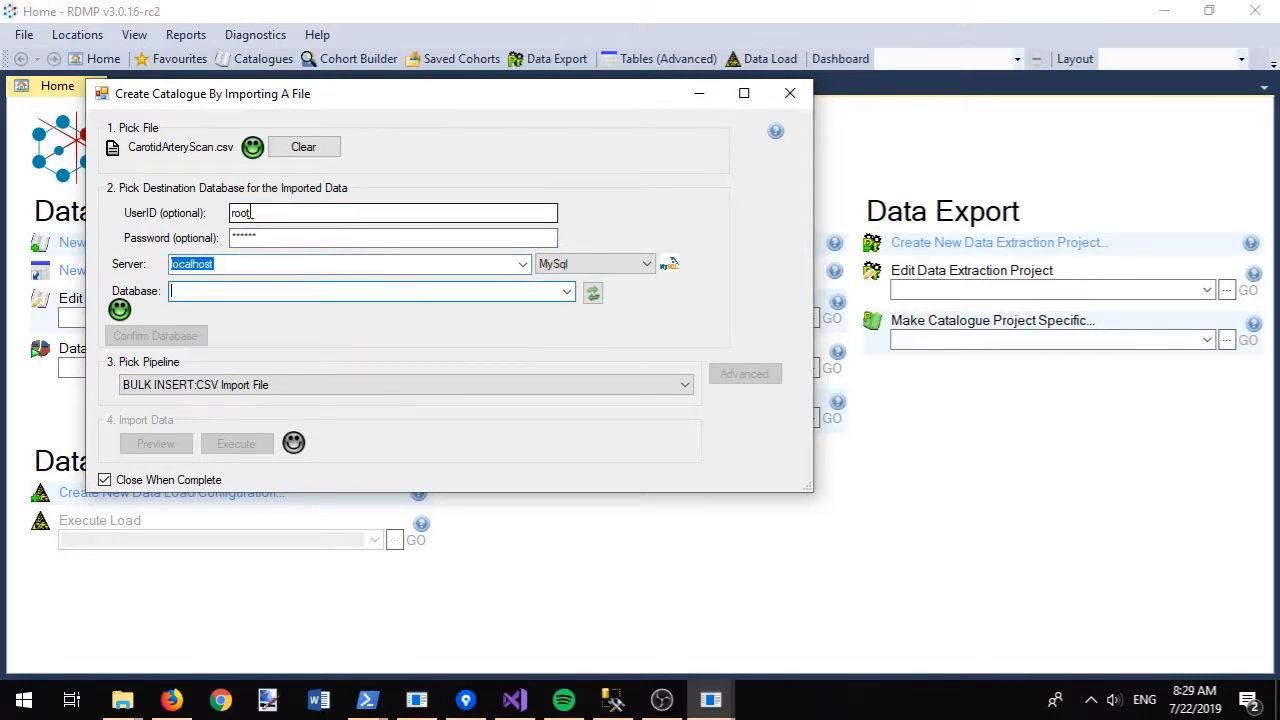
- Create the new test7 database as the destination and run the import
{"action": "left_click", "coordinate": [566, 294]}
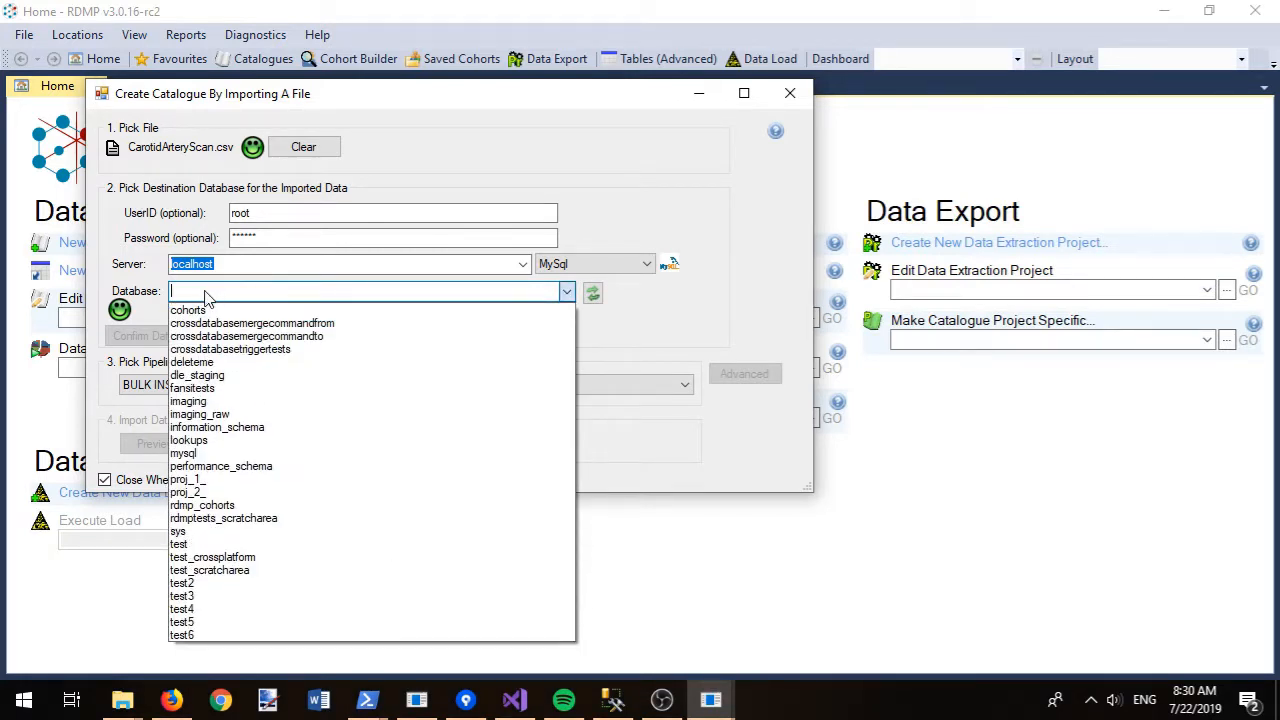
{"action": "type", "text": "t"}
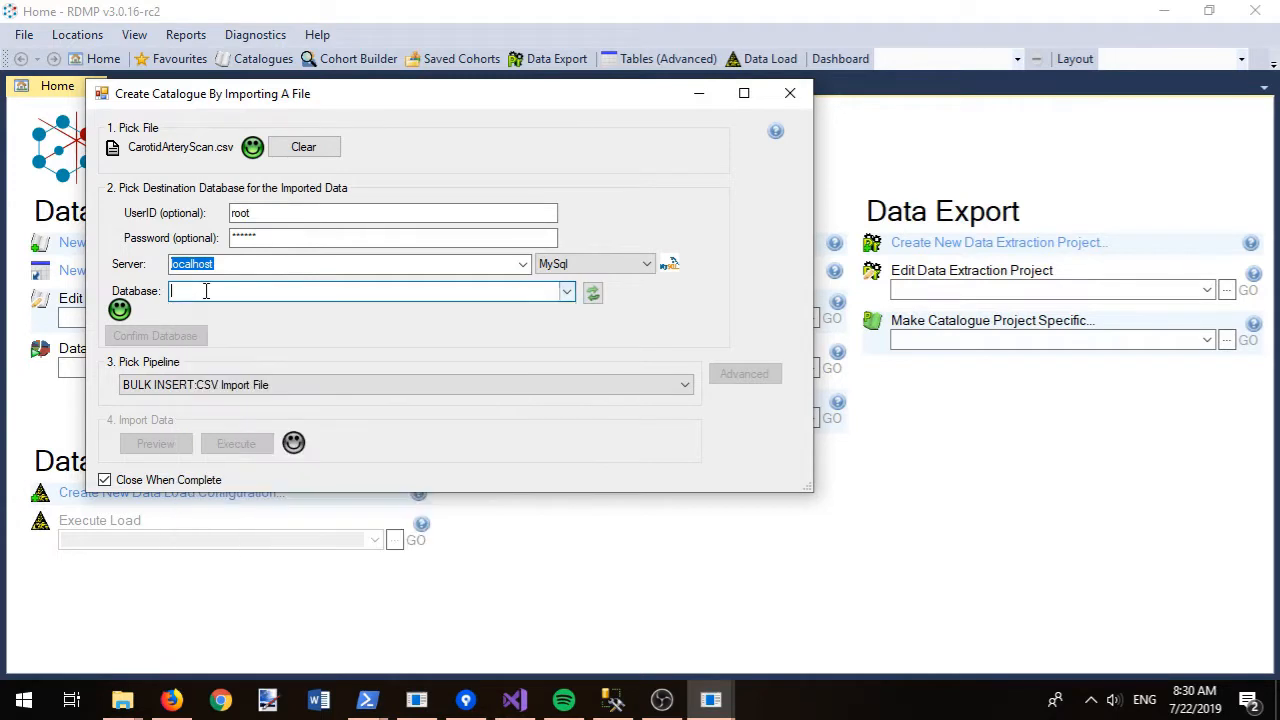
{"action": "type", "text": "est7"}
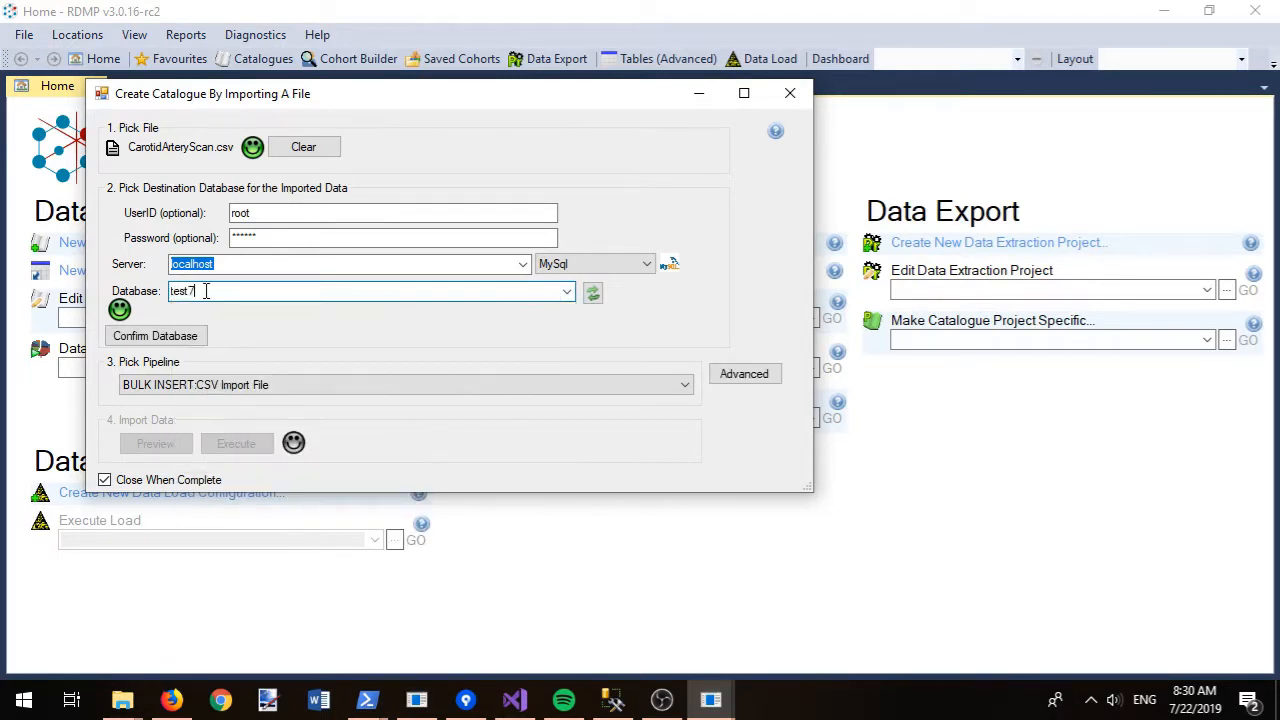
{"action": "left_click", "coordinate": [170, 337]}
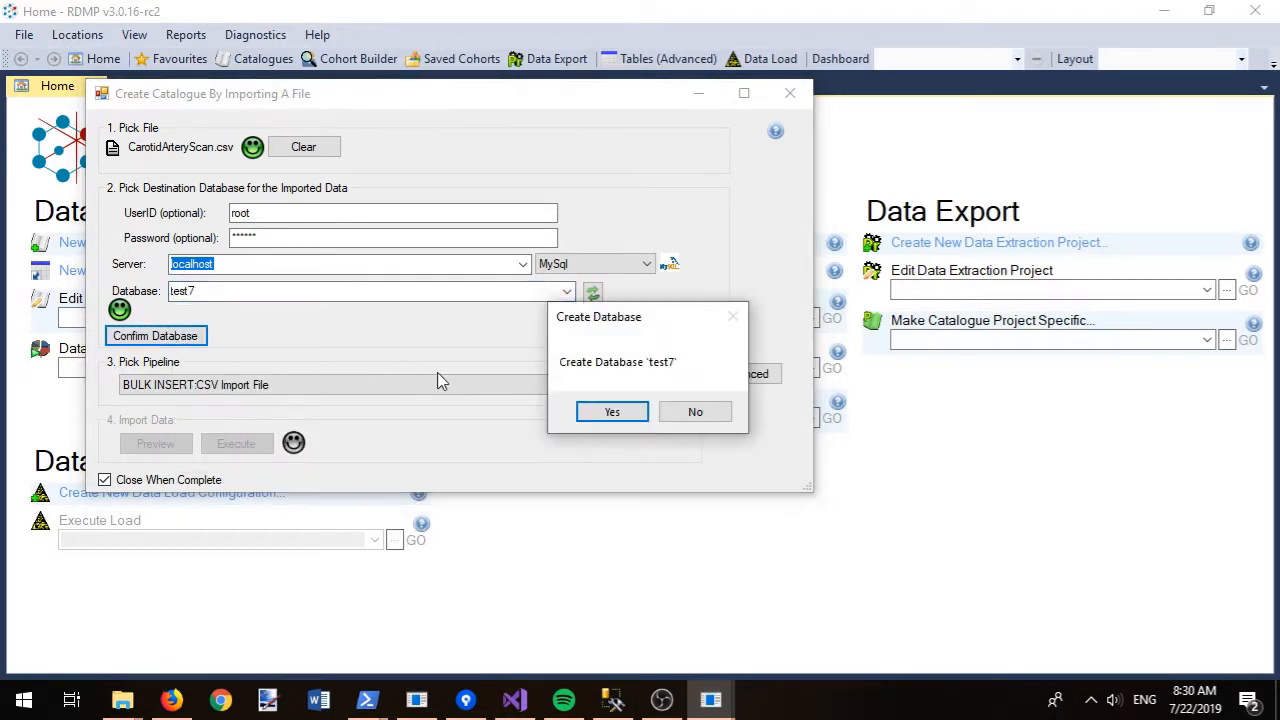
{"action": "left_click", "coordinate": [603, 413]}
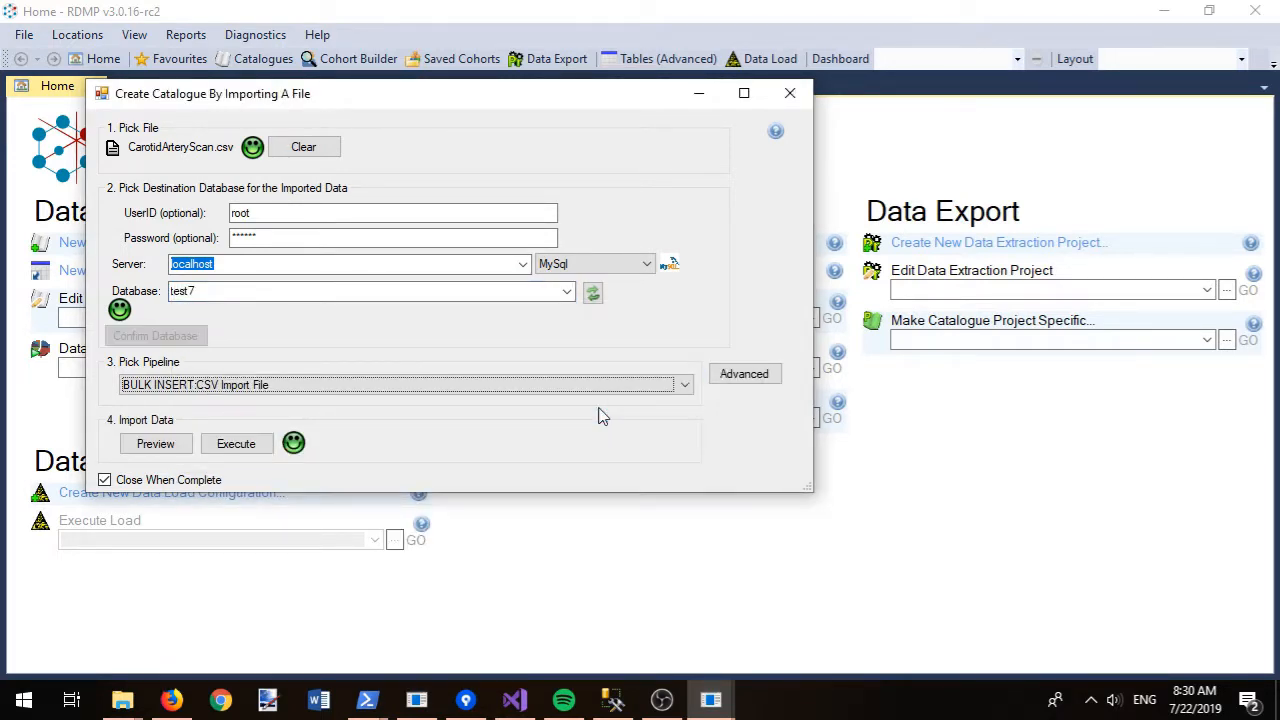
{"action": "left_click", "coordinate": [238, 447]}
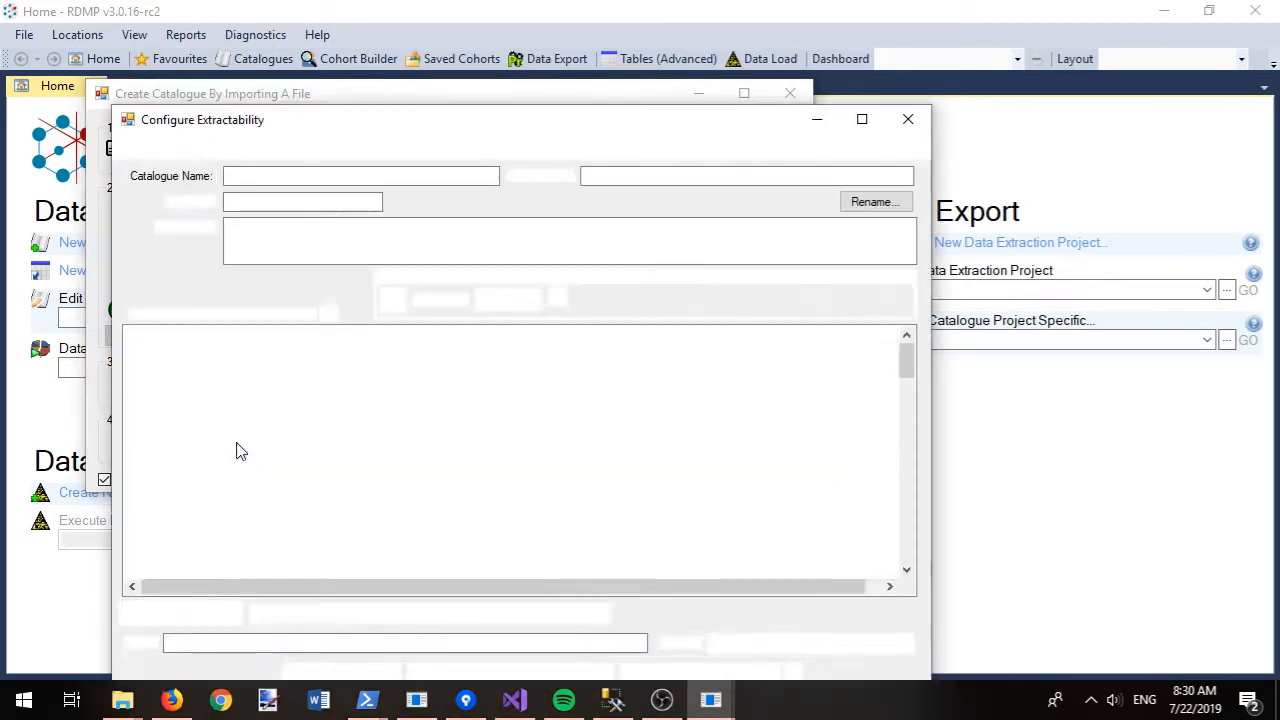
- Make PatientID the patient identifier and set every column to Core
{"action": "left_click", "coordinate": [296, 617]}
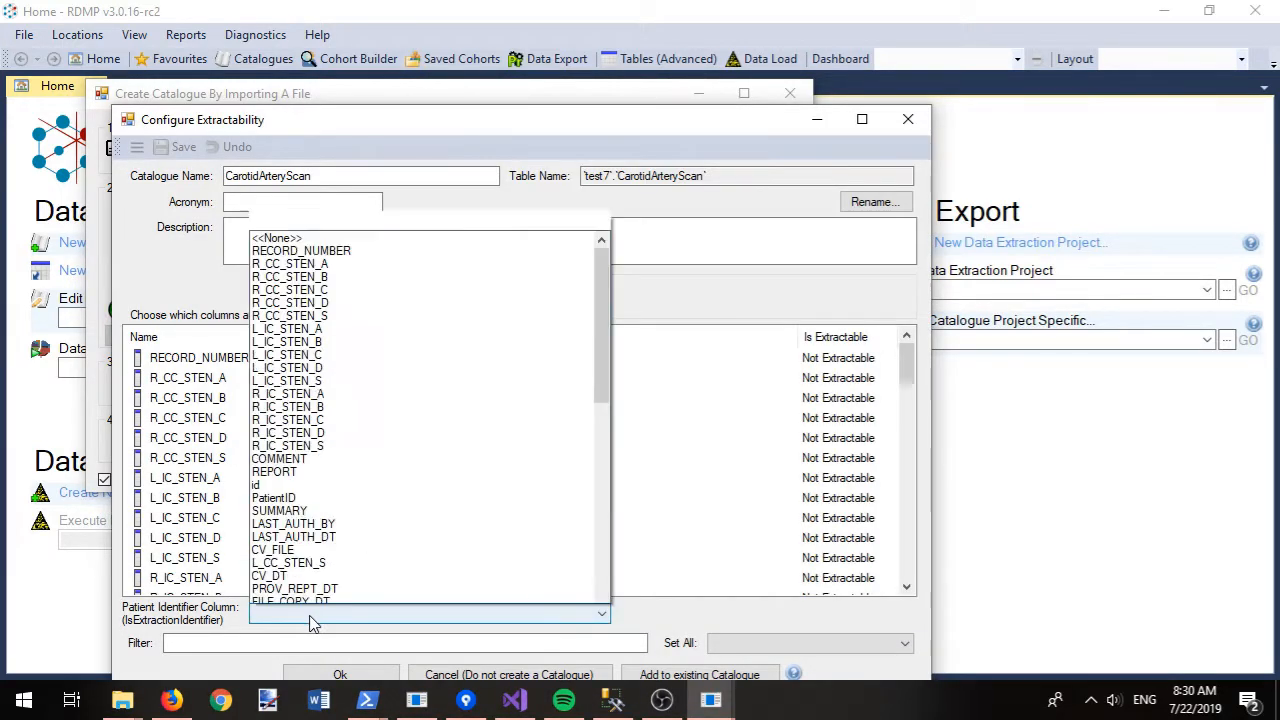
{"action": "left_click", "coordinate": [296, 479]}
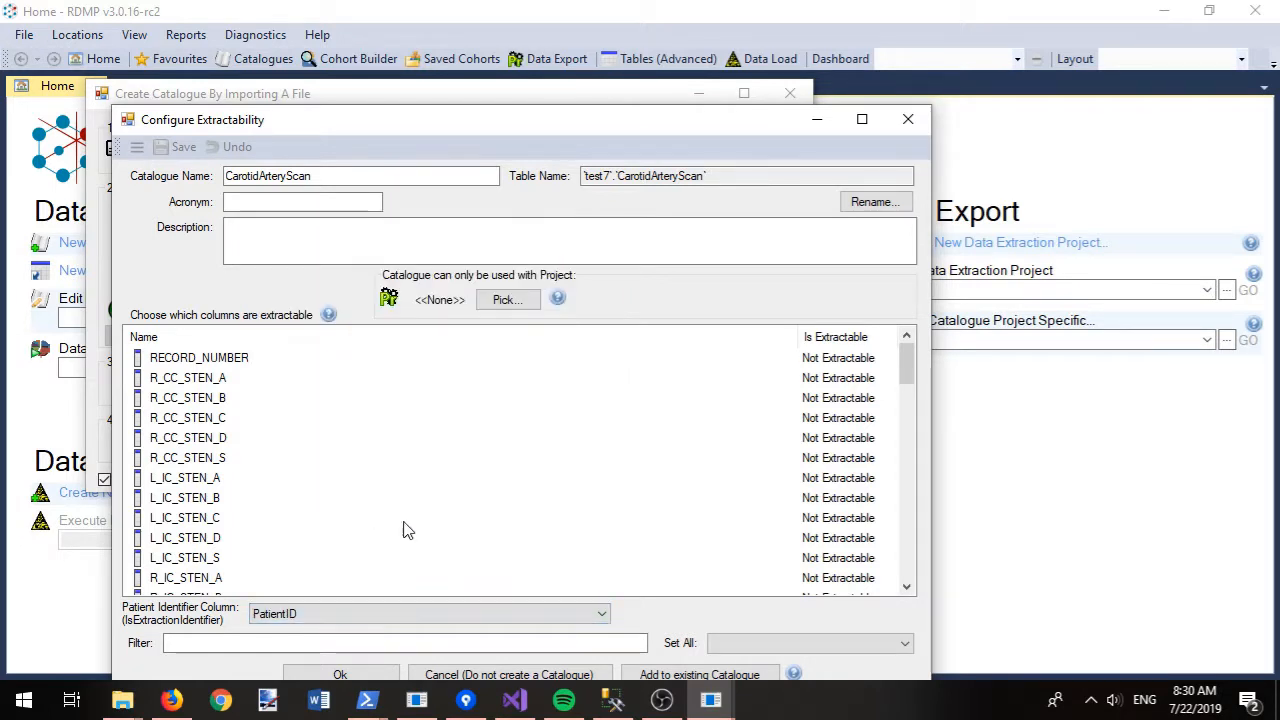
{"action": "left_click", "coordinate": [840, 643]}
{"action": "left_click", "coordinate": [728, 574]}
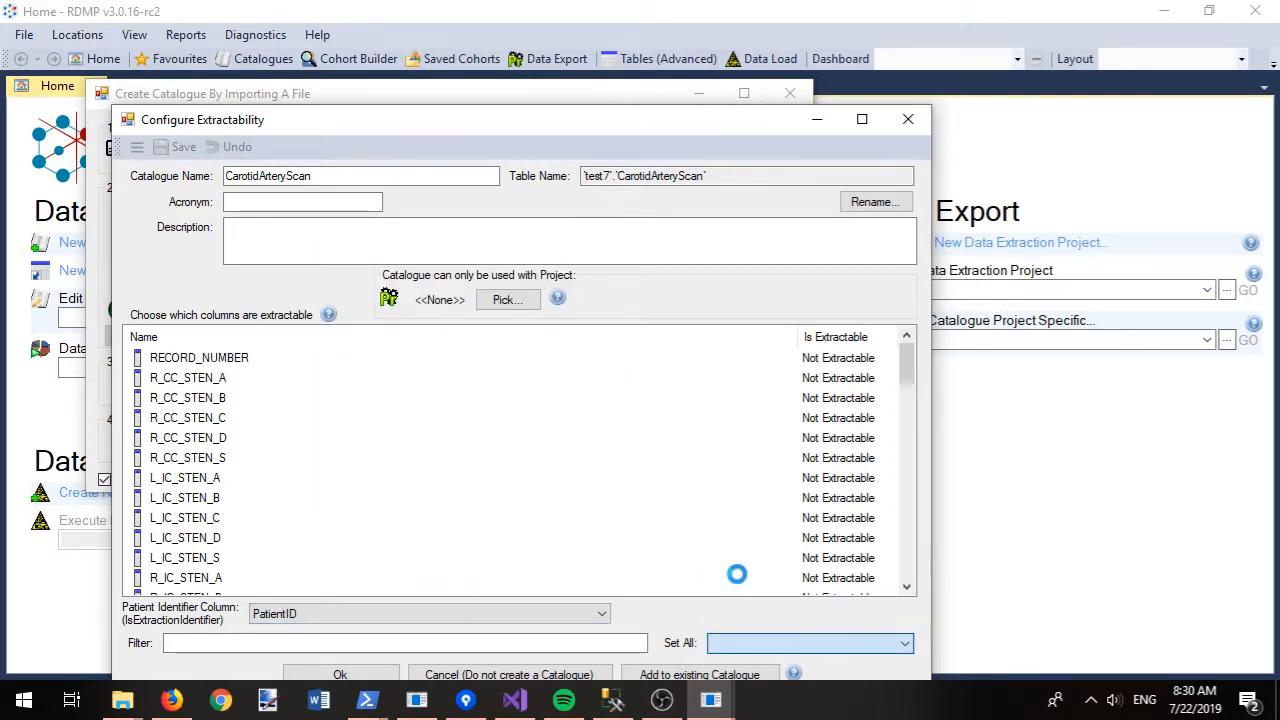
{"action": "left_click", "coordinate": [611, 413]}
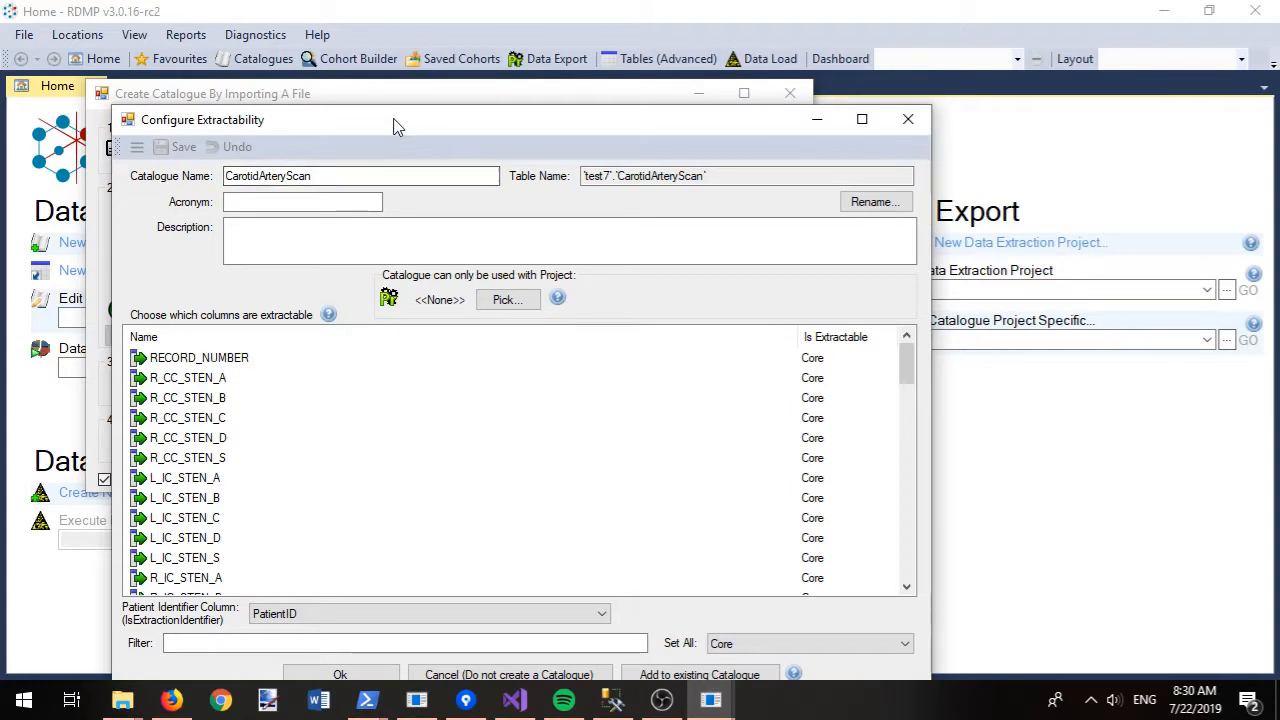
- Write a catalogue description noting it is for Project 123 use, checking the project-specific datasets help
{"action": "left_click_drag", "start_coordinate": [395, 122], "coordinate": [400, 54]}
{"action": "left_click", "coordinate": [317, 169]}
{"action": "type", "text": "Scans of your carotid artery (in your neck"}
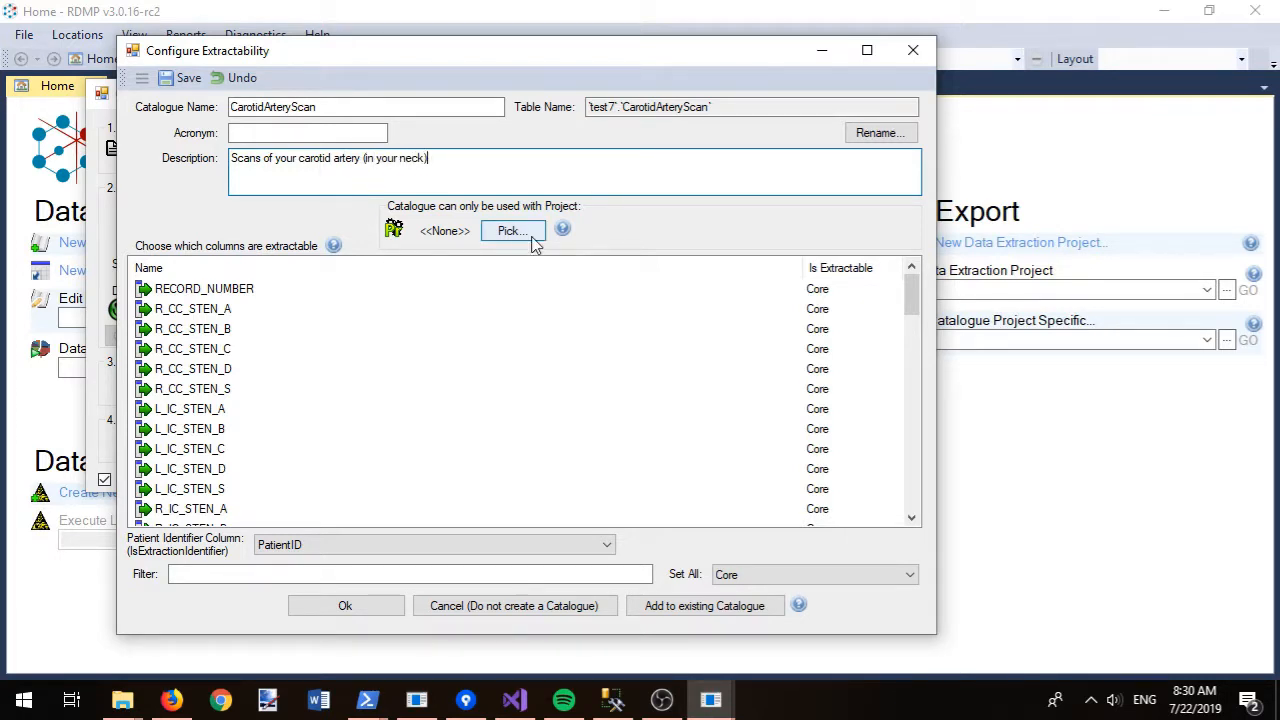
{"action": "mouse_move", "coordinate": [565, 231]}
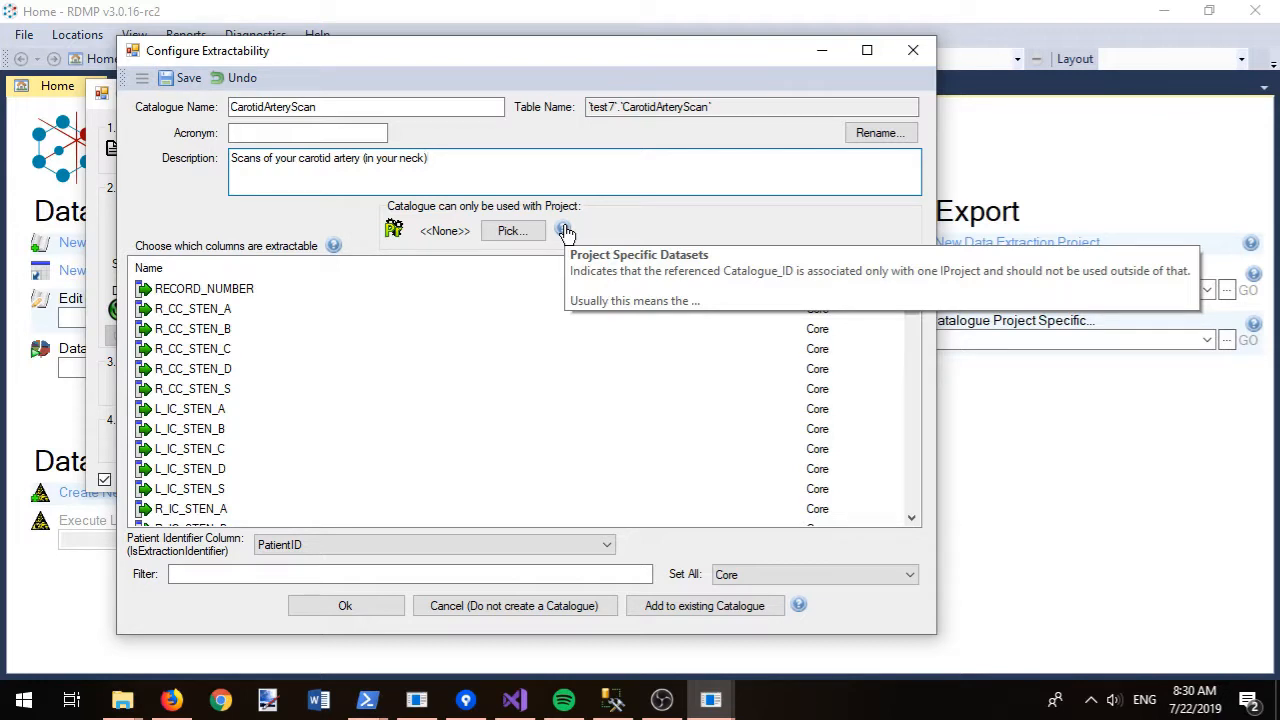
{"action": "left_click", "coordinate": [564, 231]}
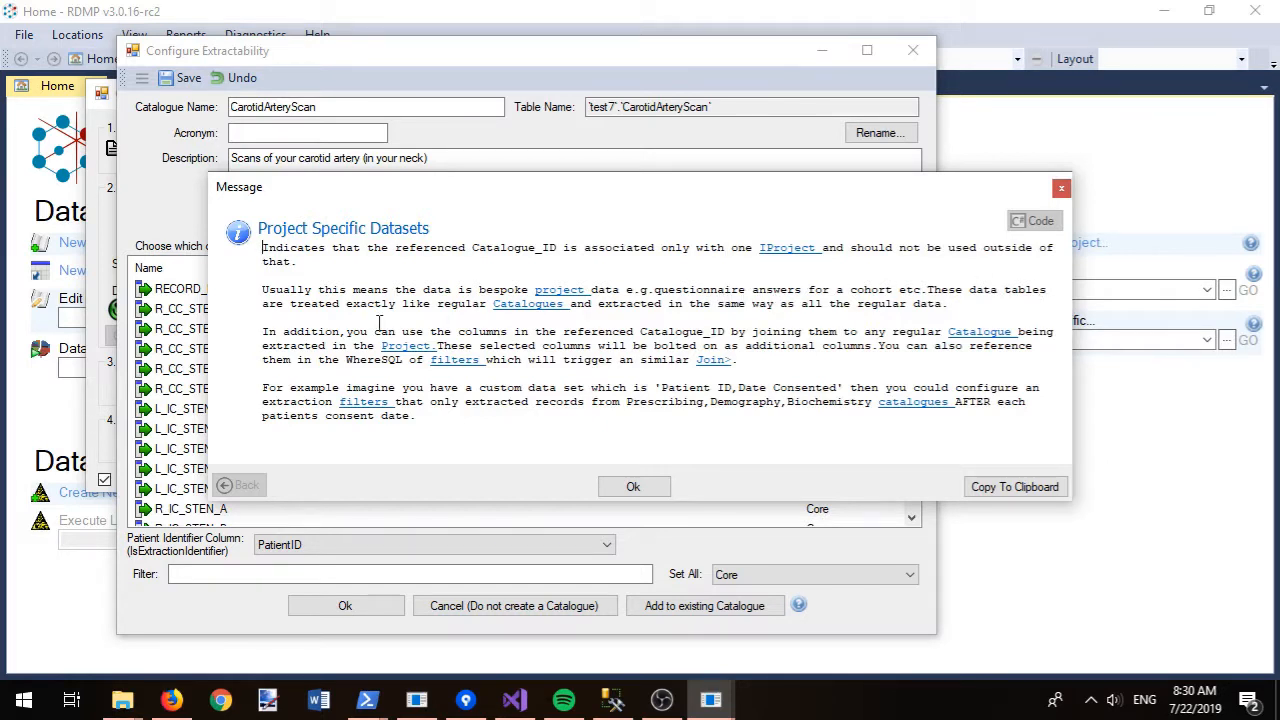
{"action": "left_click", "coordinate": [633, 487]}
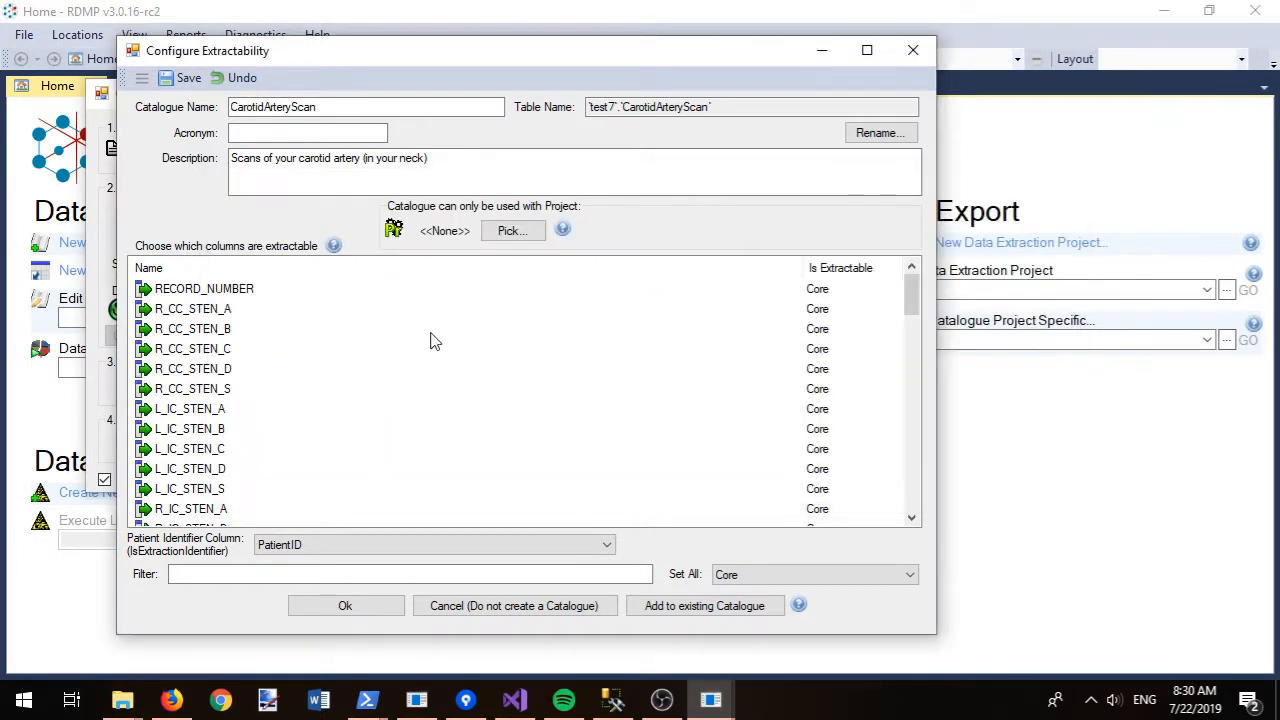
{"action": "left_click", "coordinate": [494, 174]}
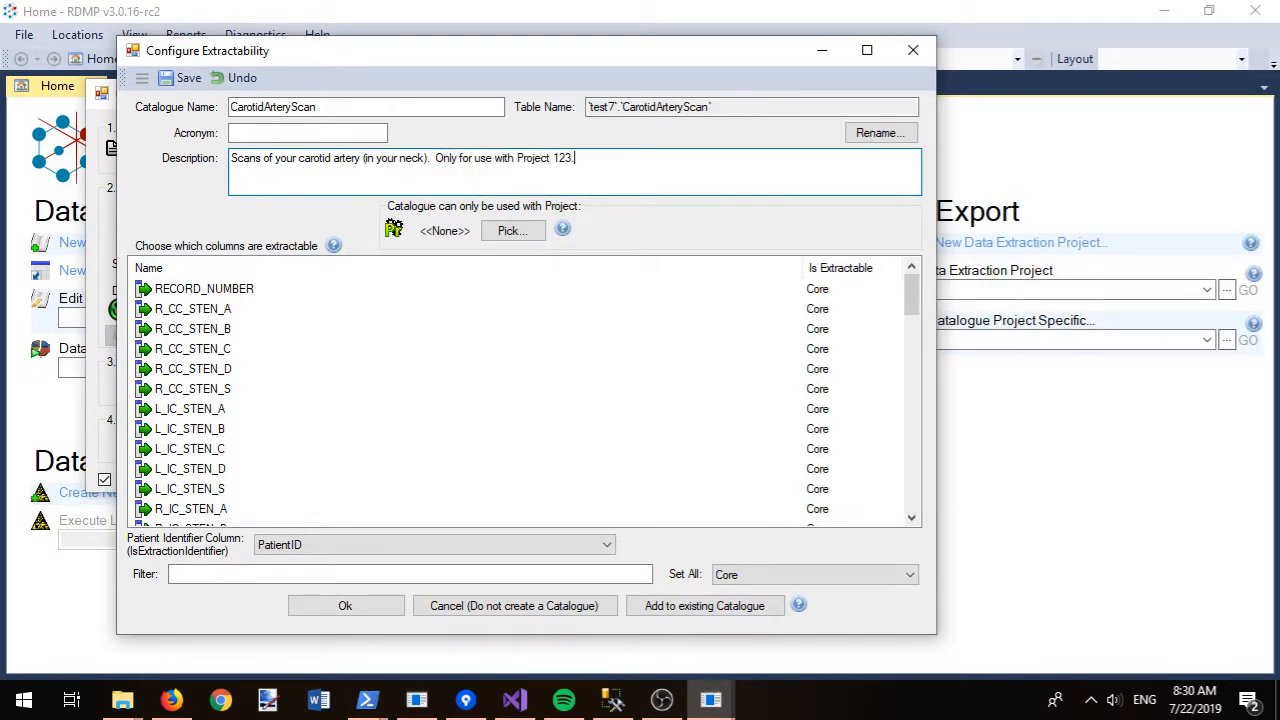
- Restrict the catalogue to Lung Cancer Project and save CarotidArteryScan
{"action": "left_click", "coordinate": [503, 229]}
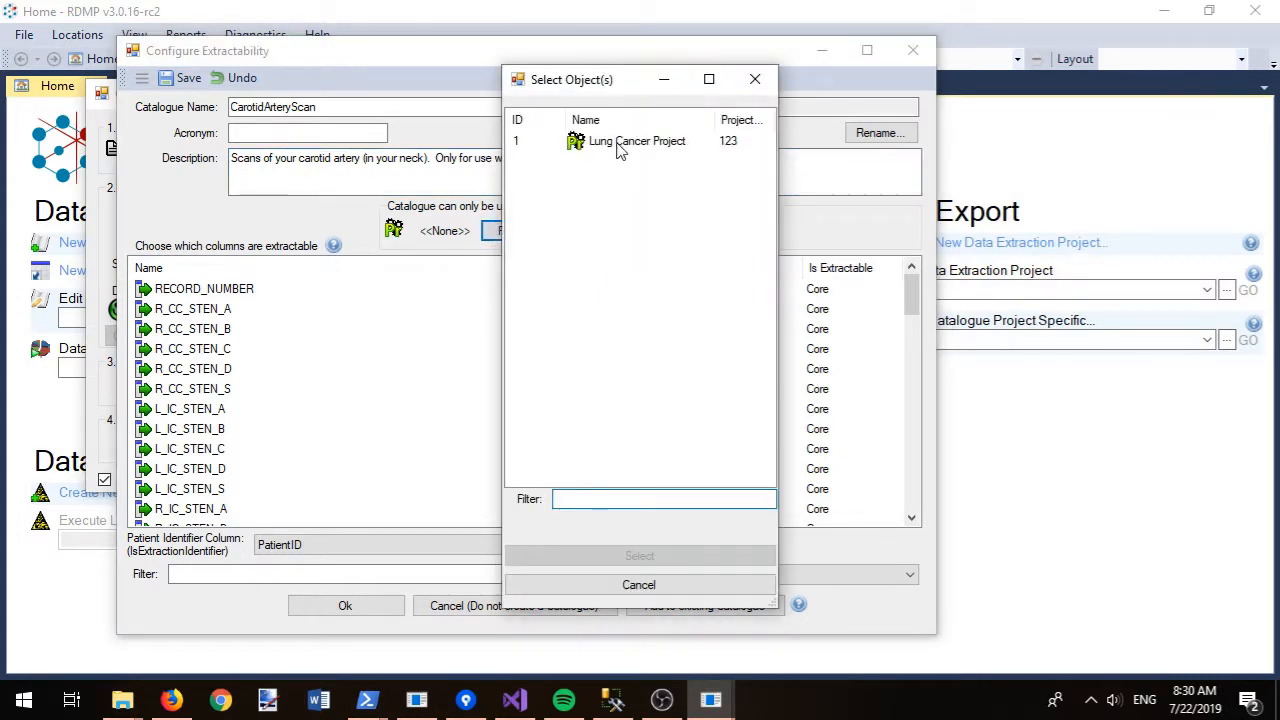
{"action": "double_click", "coordinate": [617, 148]}
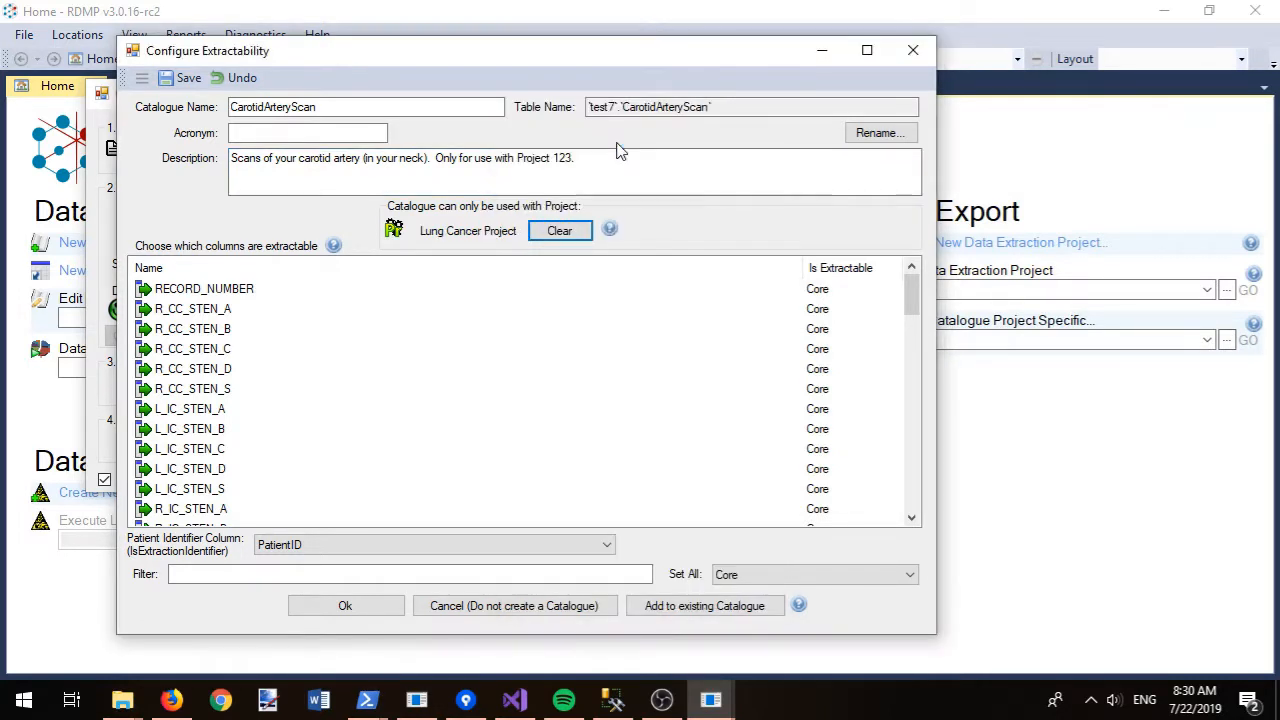
{"action": "left_click", "coordinate": [345, 606]}
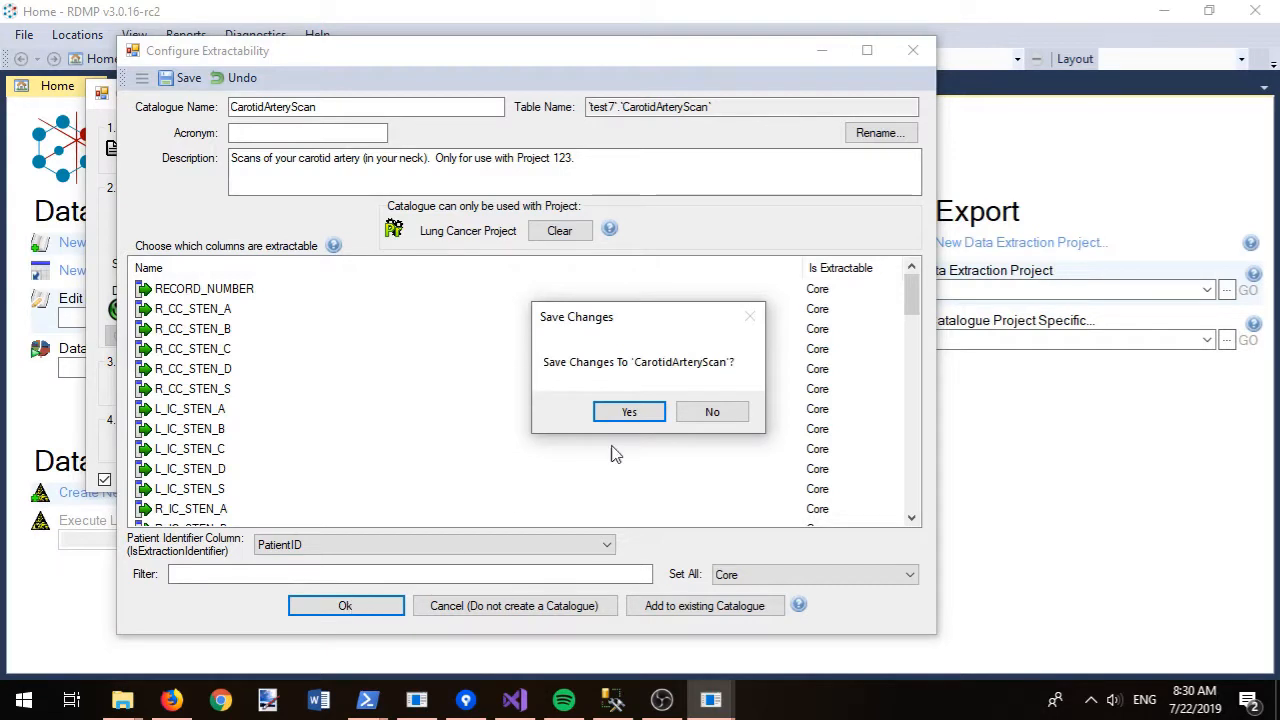
{"action": "left_click", "coordinate": [633, 411]}
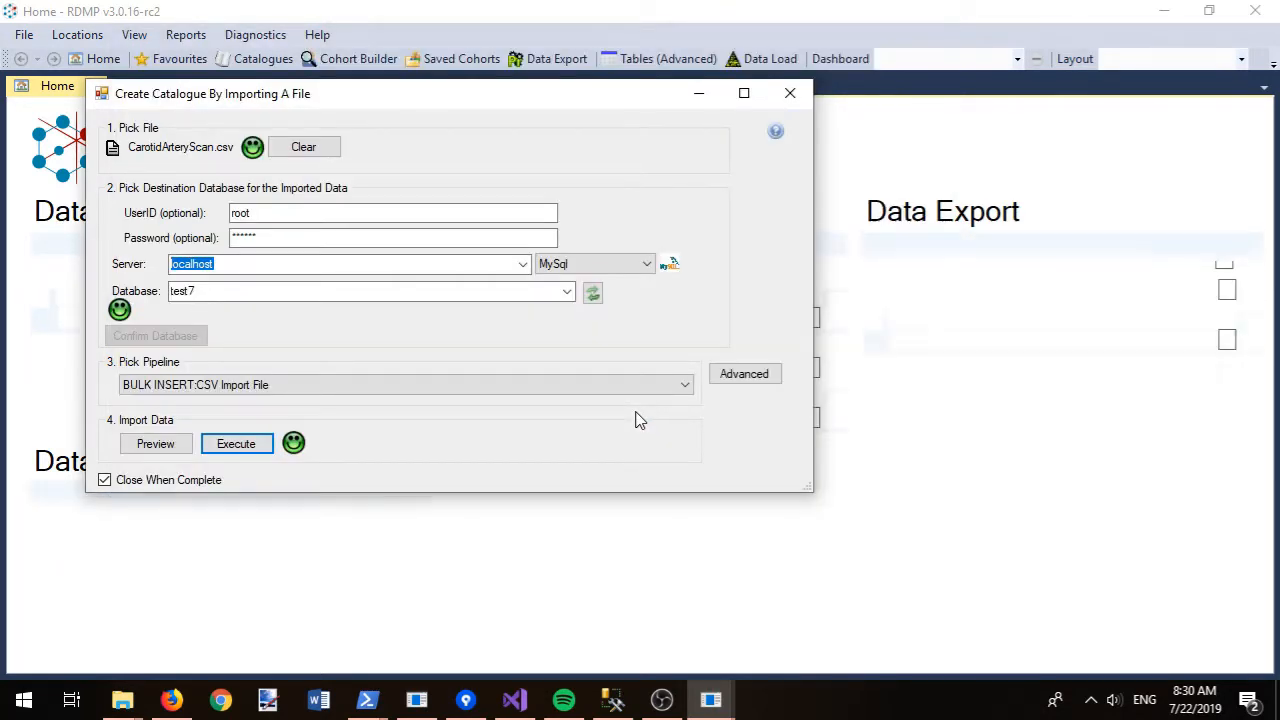
- Close the CarotidArteryScan editor and preview the top 100 APPT_ID values from the Tables tree
{"action": "left_click", "coordinate": [789, 427]}
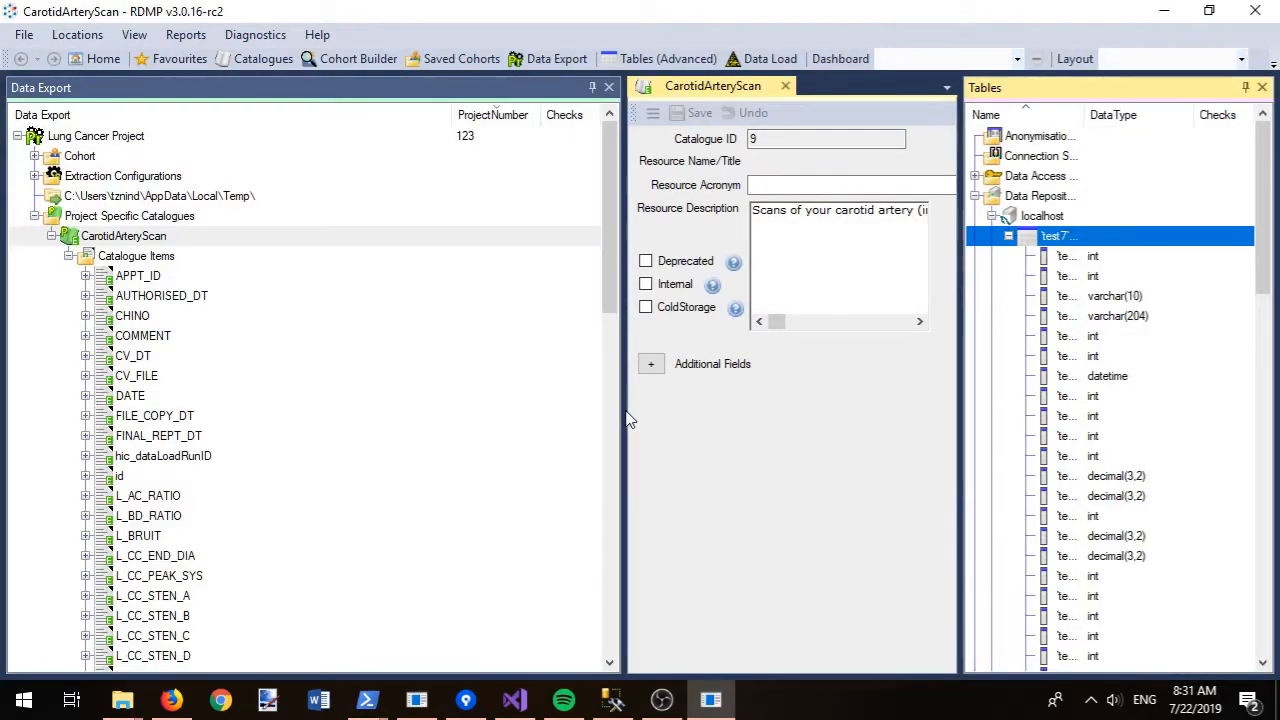
{"action": "left_click", "coordinate": [787, 87]}
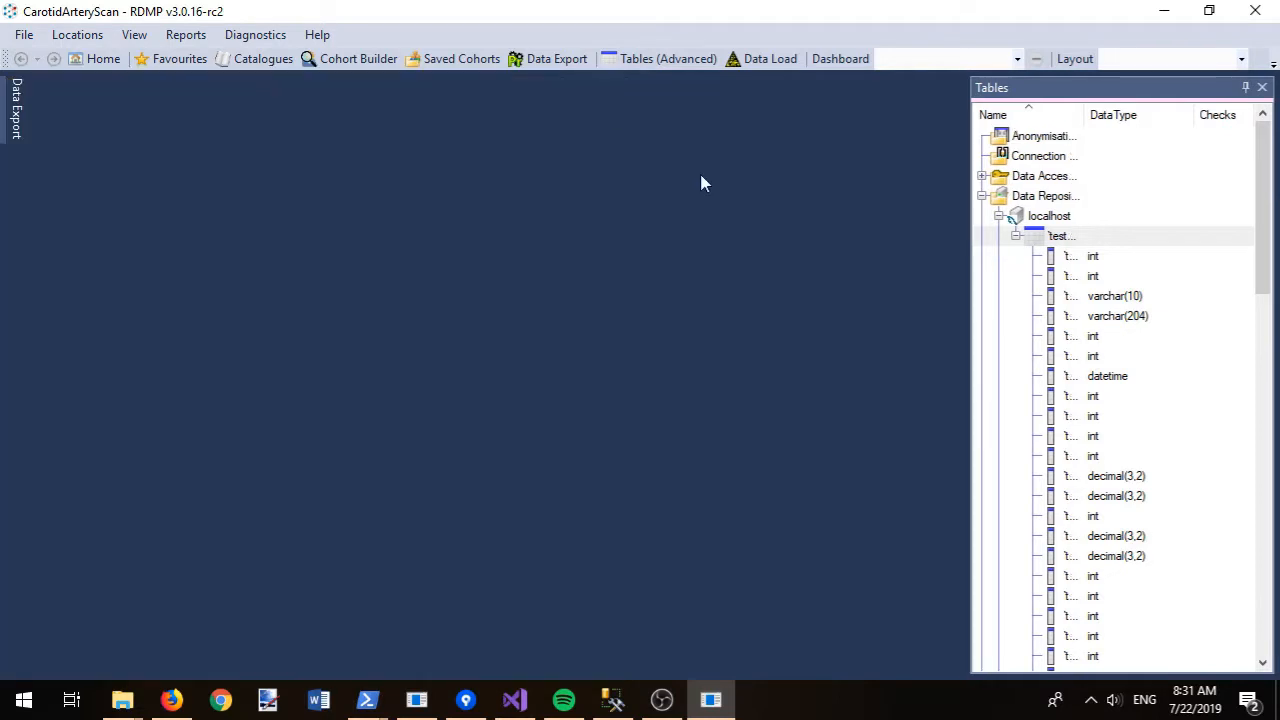
{"action": "left_click_drag", "start_coordinate": [967, 219], "coordinate": [514, 274]}
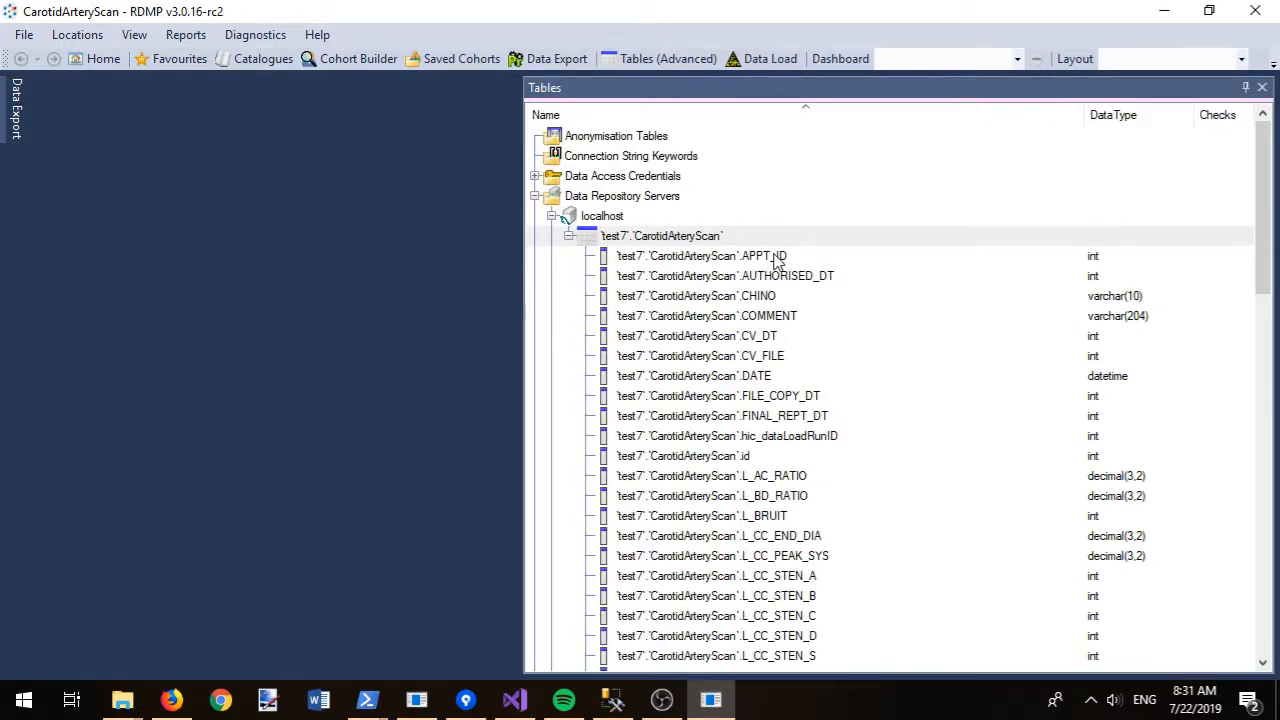
{"action": "left_click", "coordinate": [778, 260]}
{"action": "right_click", "coordinate": [780, 260]}
{"action": "mouse_move", "coordinate": [828, 288]}
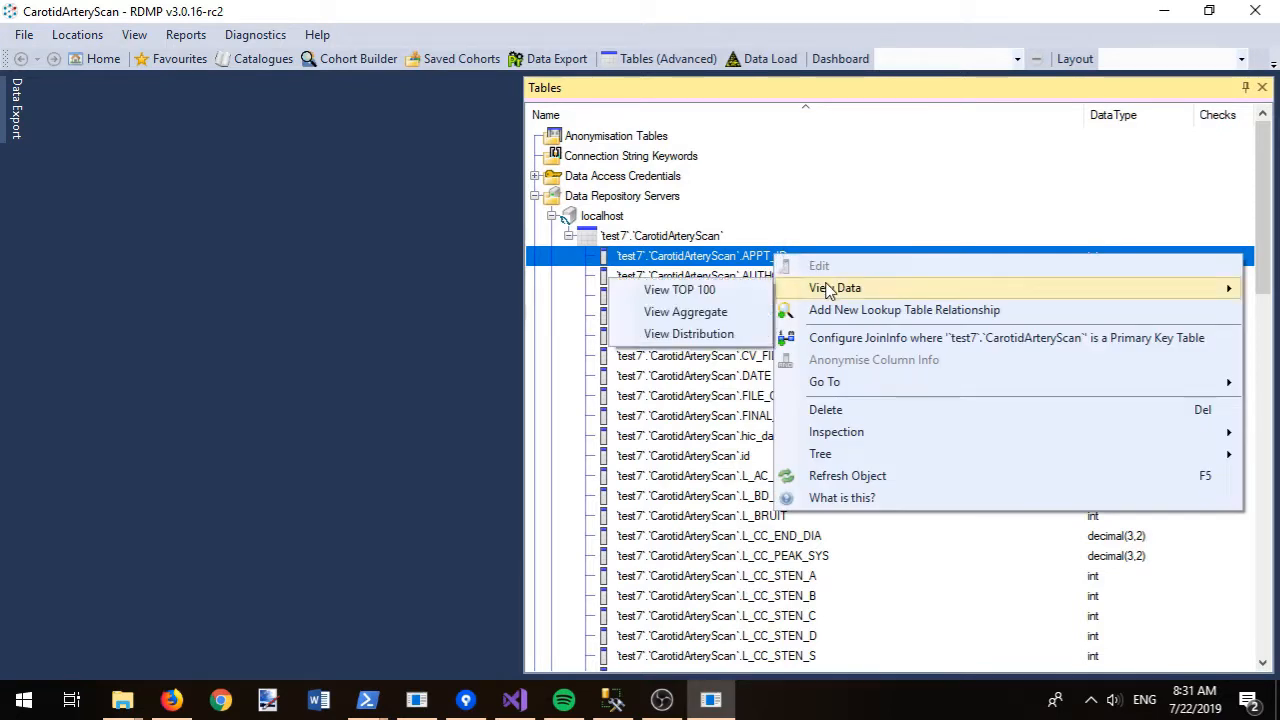
{"action": "left_click", "coordinate": [733, 298]}
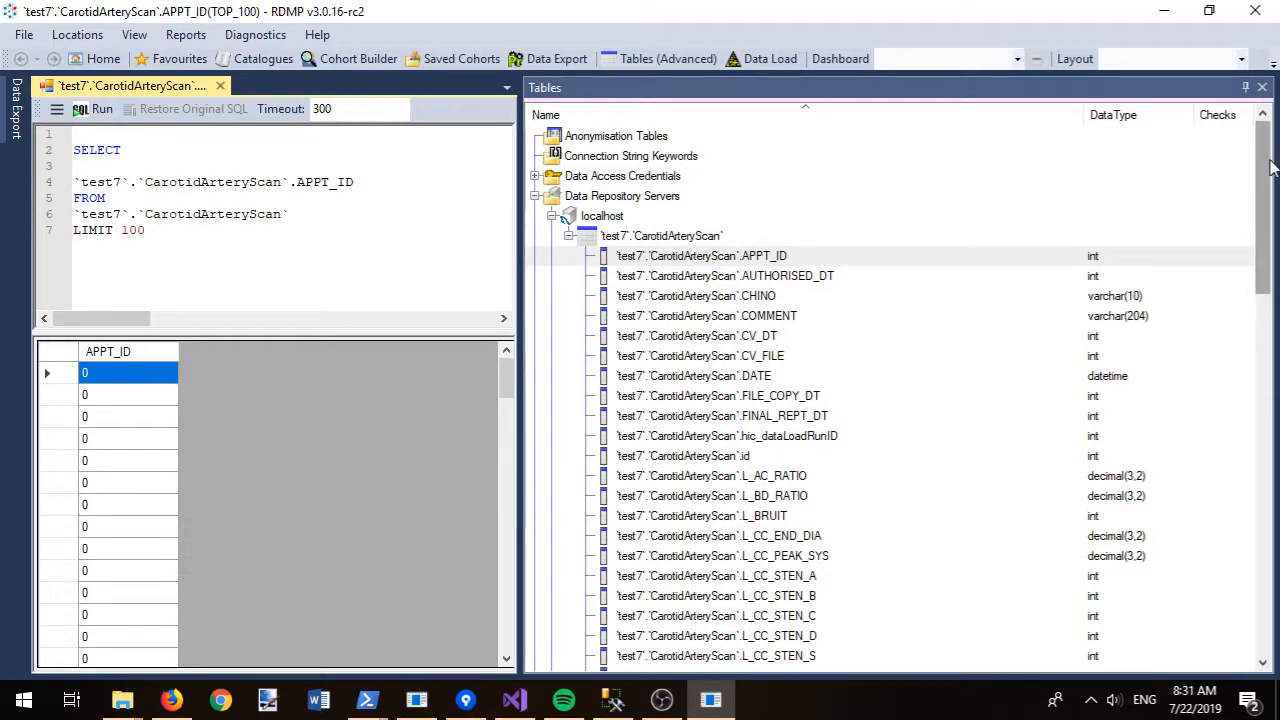
- Preview the top 100 rows of CarotidArteryScan with the RECORD_NUMBER column widened to fit
{"action": "mouse_move", "coordinate": [1265, 174]}
{"action": "left_mouse_down"}
{"action": "mouse_move", "coordinate": [1265, 507]}
{"action": "mouse_move", "coordinate": [1272, 178]}
{"action": "left_mouse_up"}
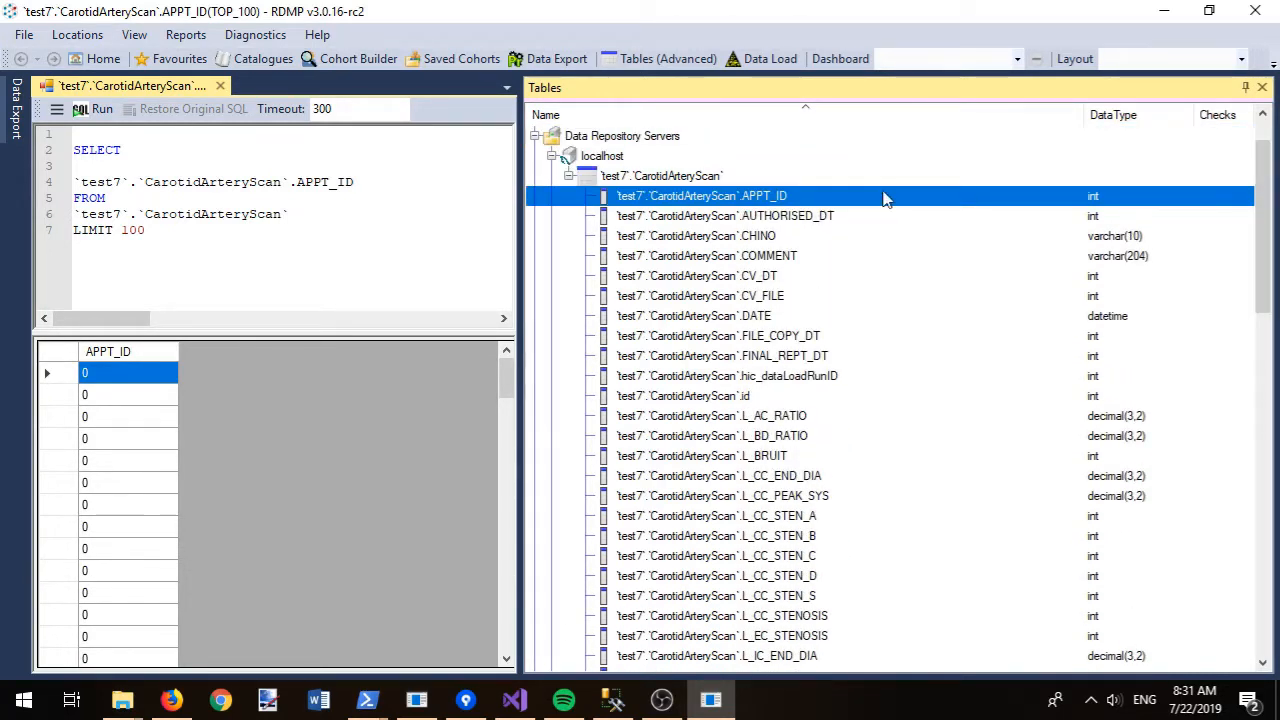
{"action": "right_click", "coordinate": [652, 175]}
{"action": "left_click", "coordinate": [736, 297]}
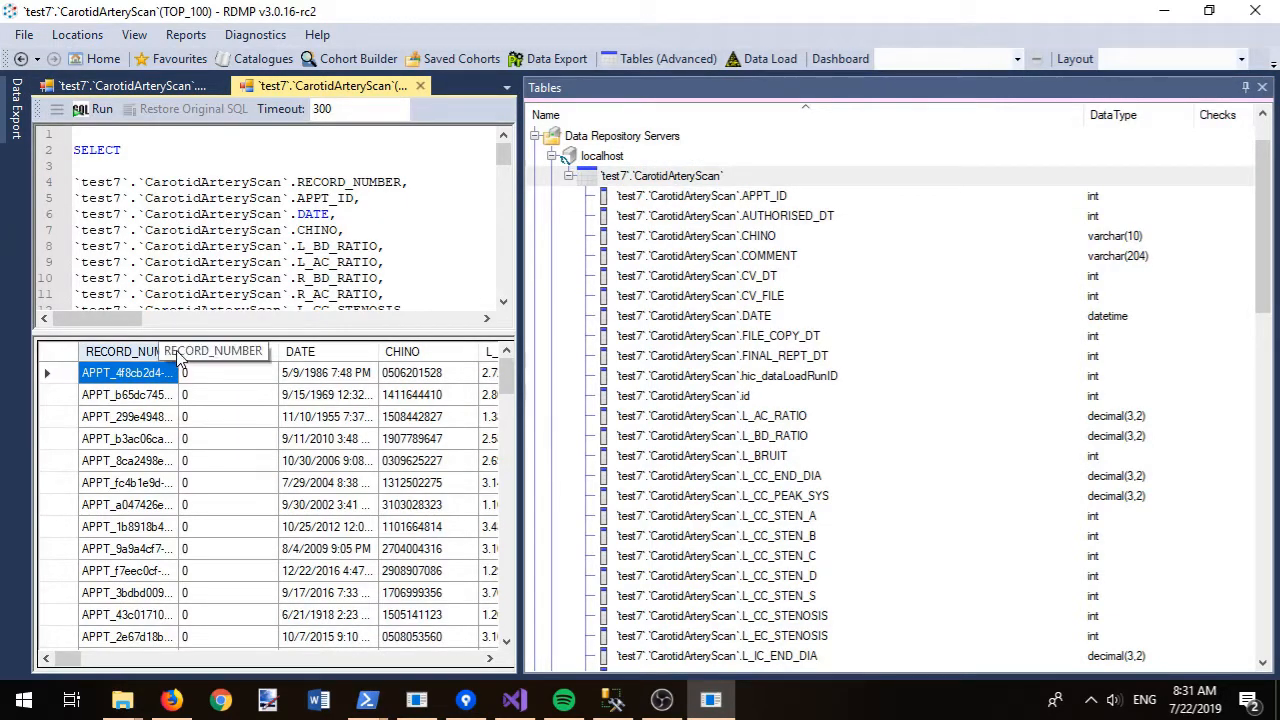
{"action": "double_click", "coordinate": [179, 351]}
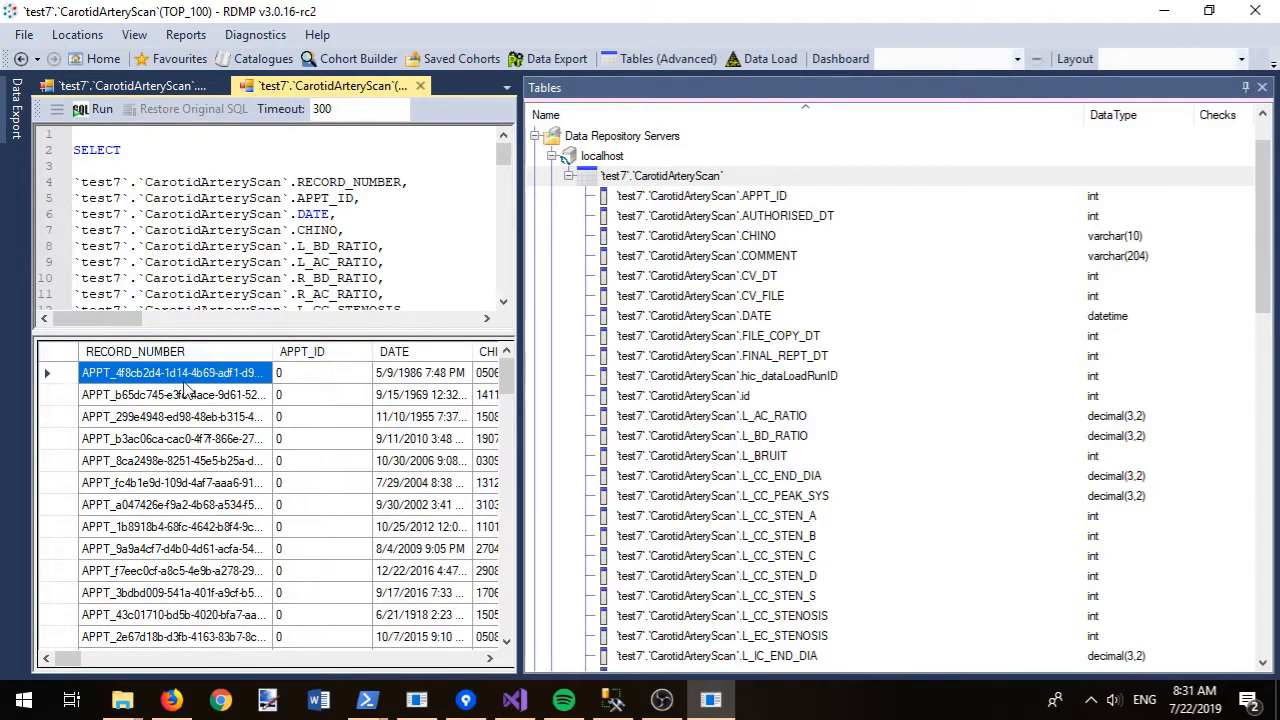
{"action": "left_click_drag", "start_coordinate": [182, 580], "coordinate": [170, 365]}
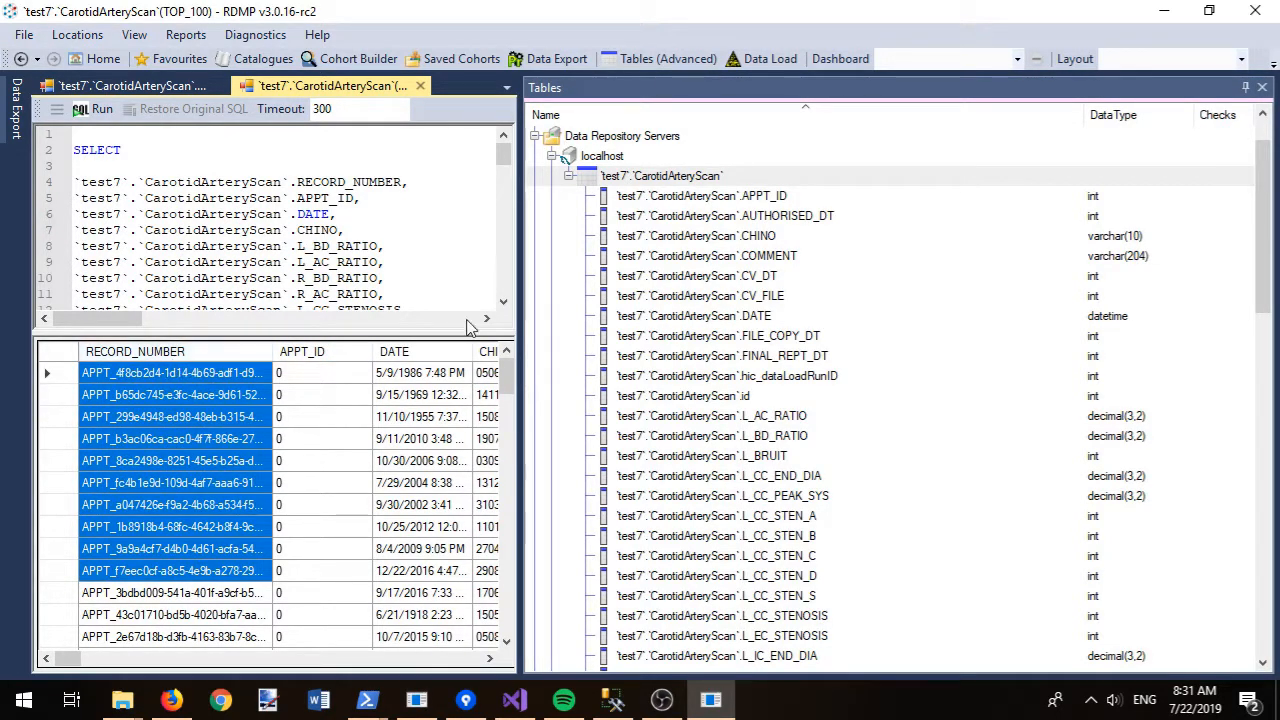
{"action": "key", "text": "ctrl+f"}
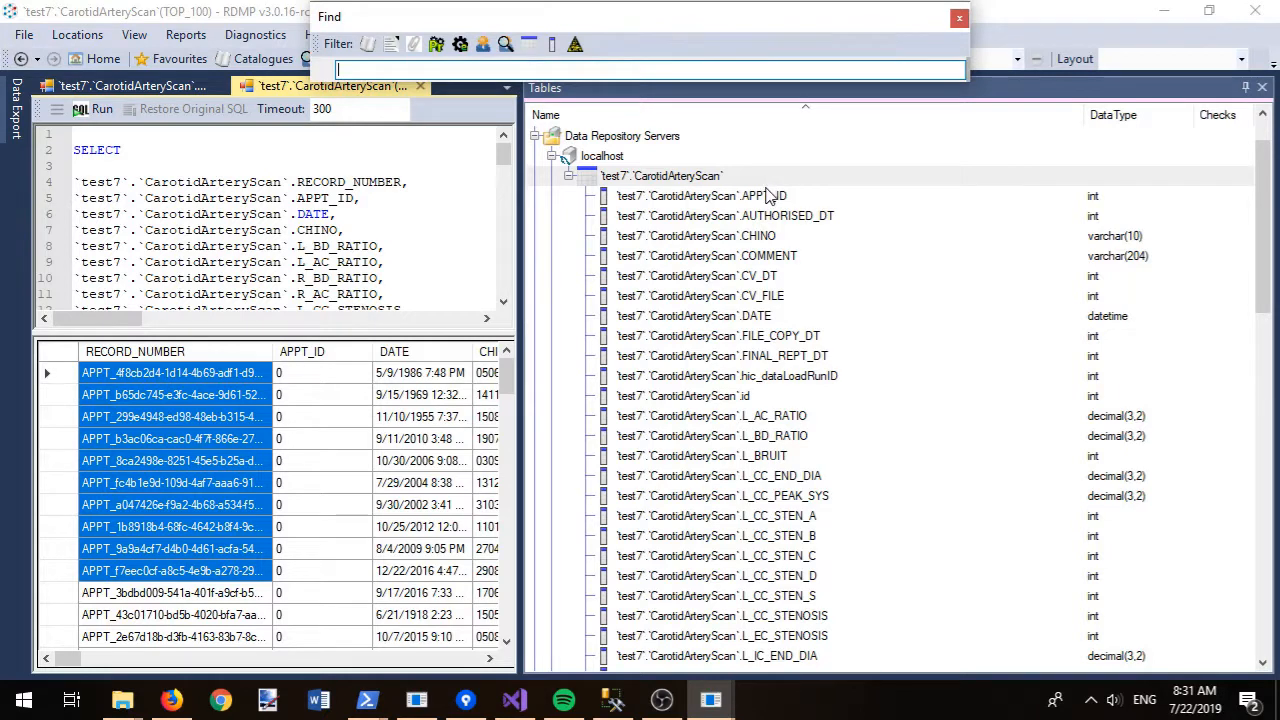
- Find RECORD_NUMBER by searching columns for 'record' and view its count(*) per value aggregate
{"action": "left_click", "coordinate": [551, 44]}
{"action": "type", "text": "rec"}
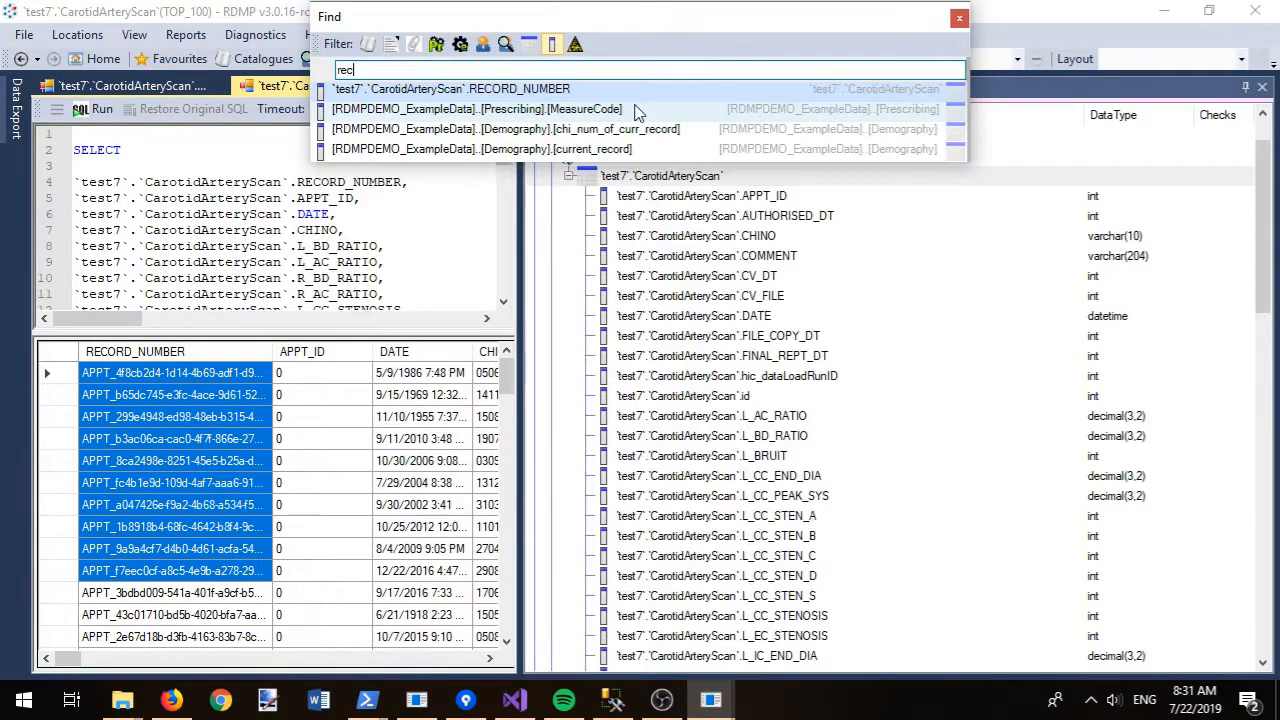
{"action": "type", "text": "ord"}
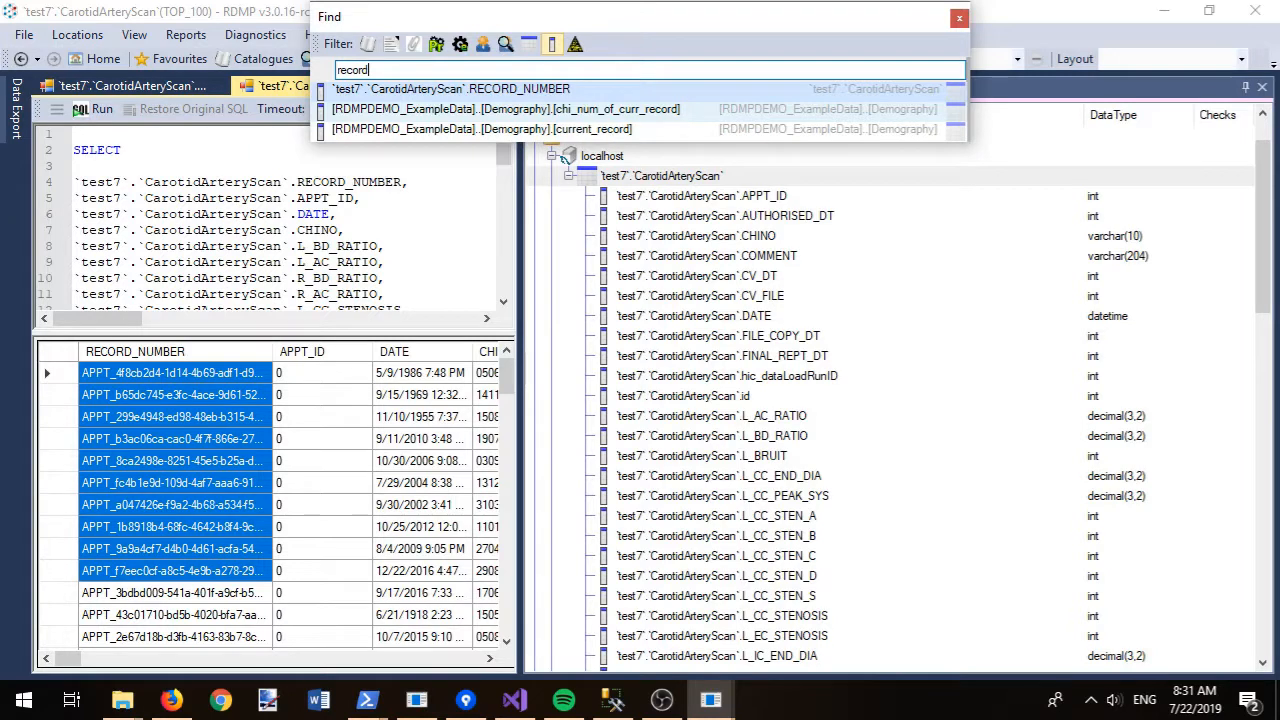
{"action": "left_click", "coordinate": [402, 91]}
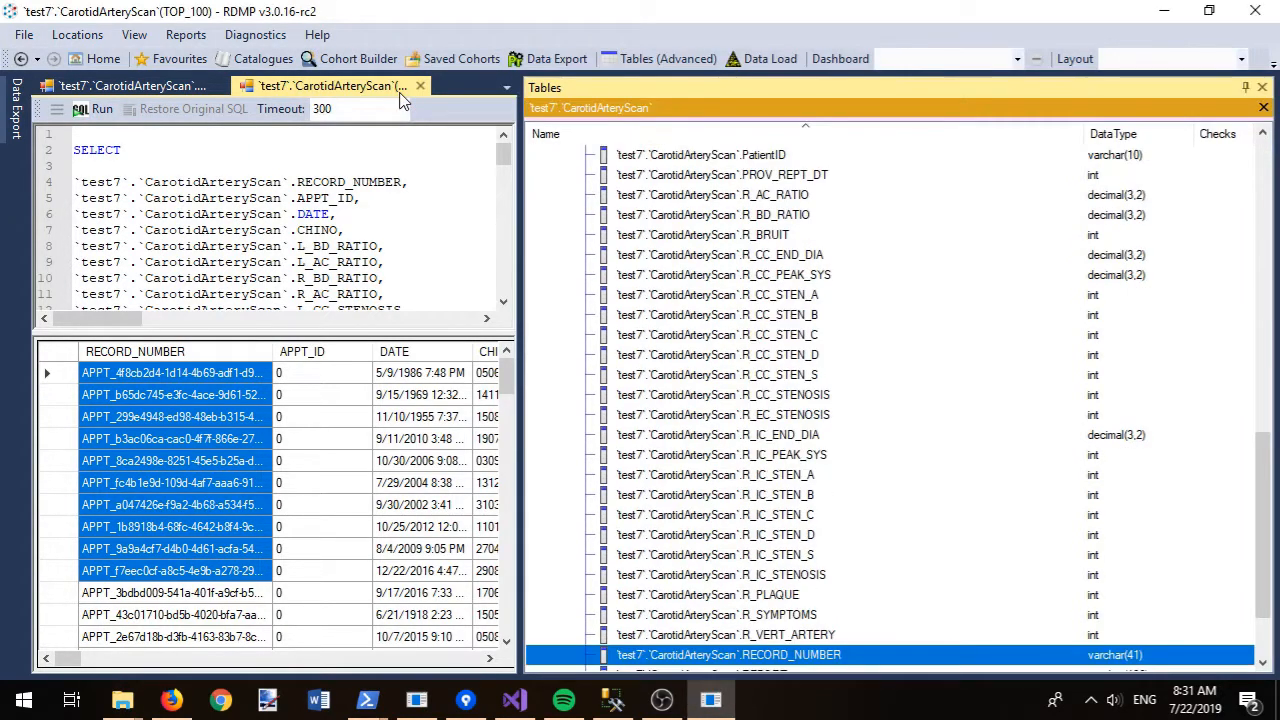
{"action": "right_click", "coordinate": [830, 657]}
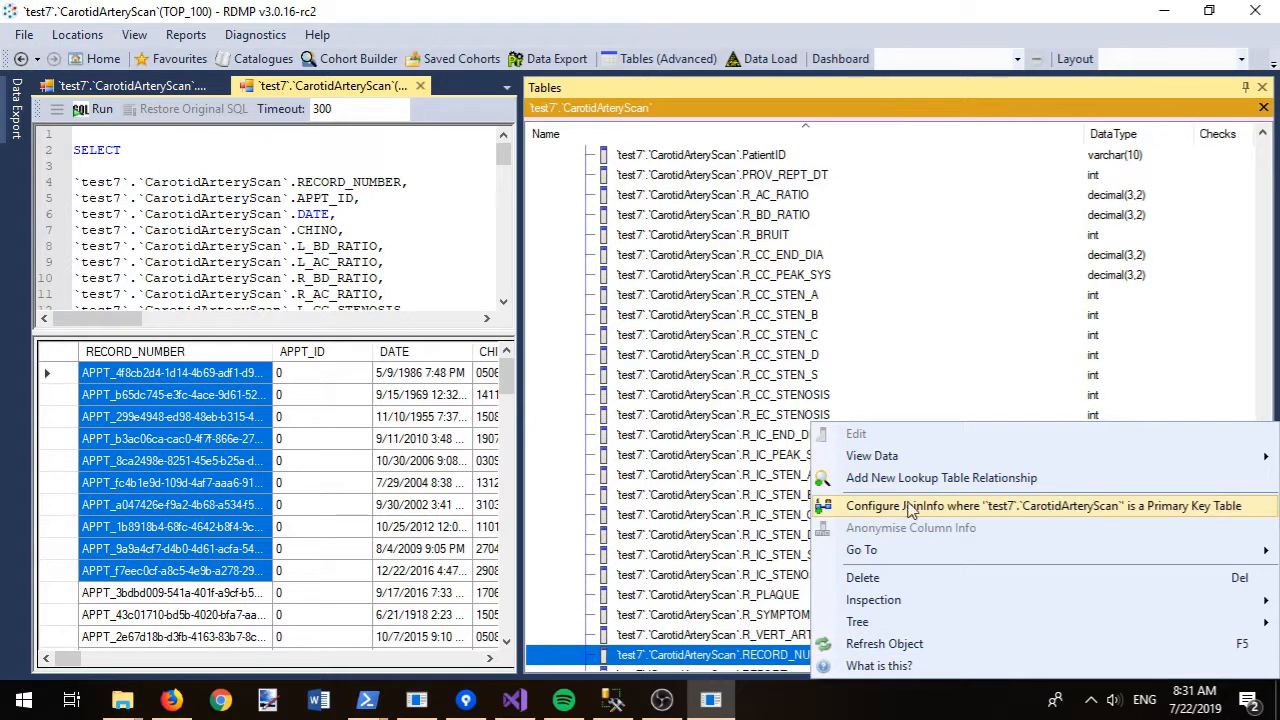
{"action": "left_click", "coordinate": [743, 484]}
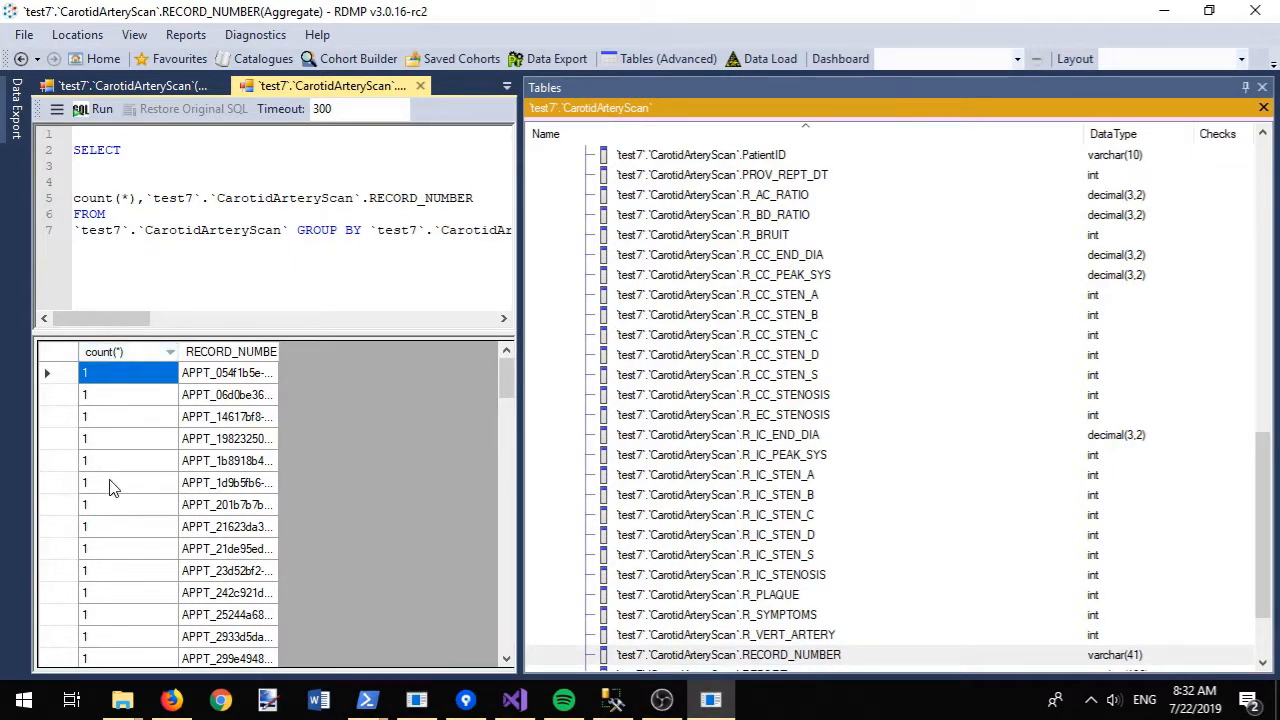
{"action": "left_click_drag", "start_coordinate": [1262, 500], "coordinate": [1218, 140]}
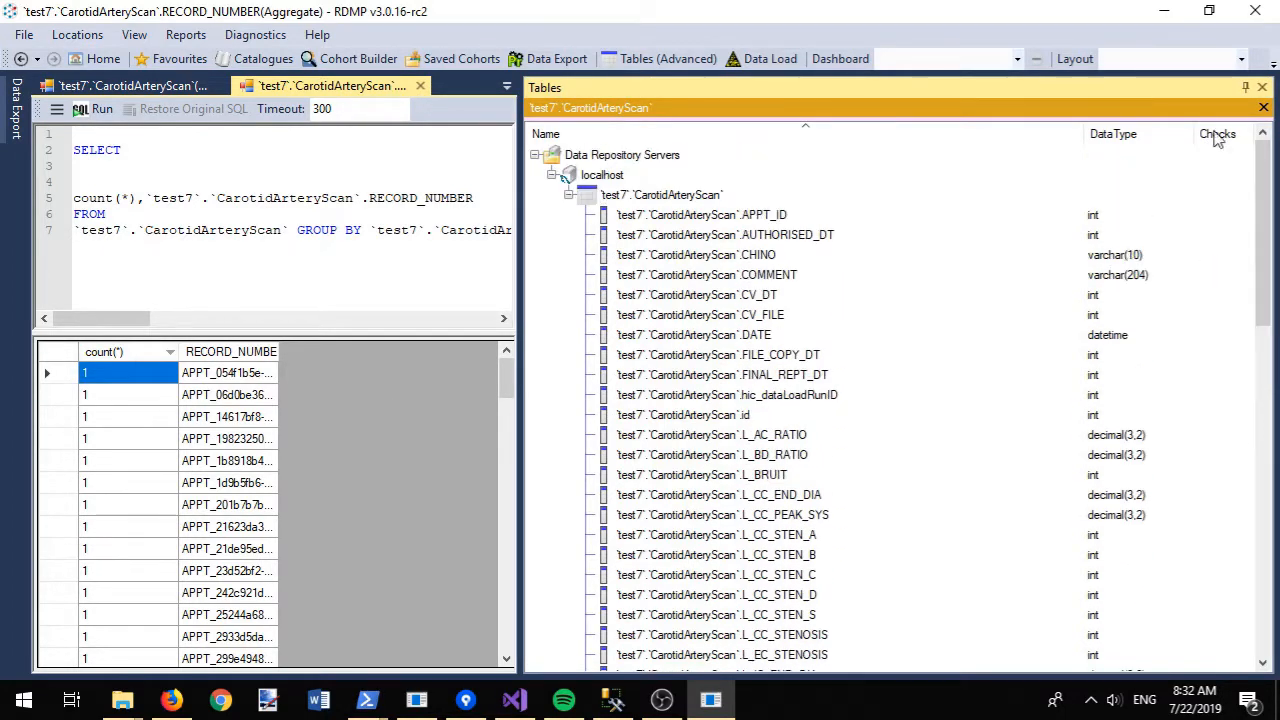
- Use Alter Table Create Primary Key to set RECORD_NUMBER as CarotidArteryScan's primary key
{"action": "right_click", "coordinate": [637, 194]}
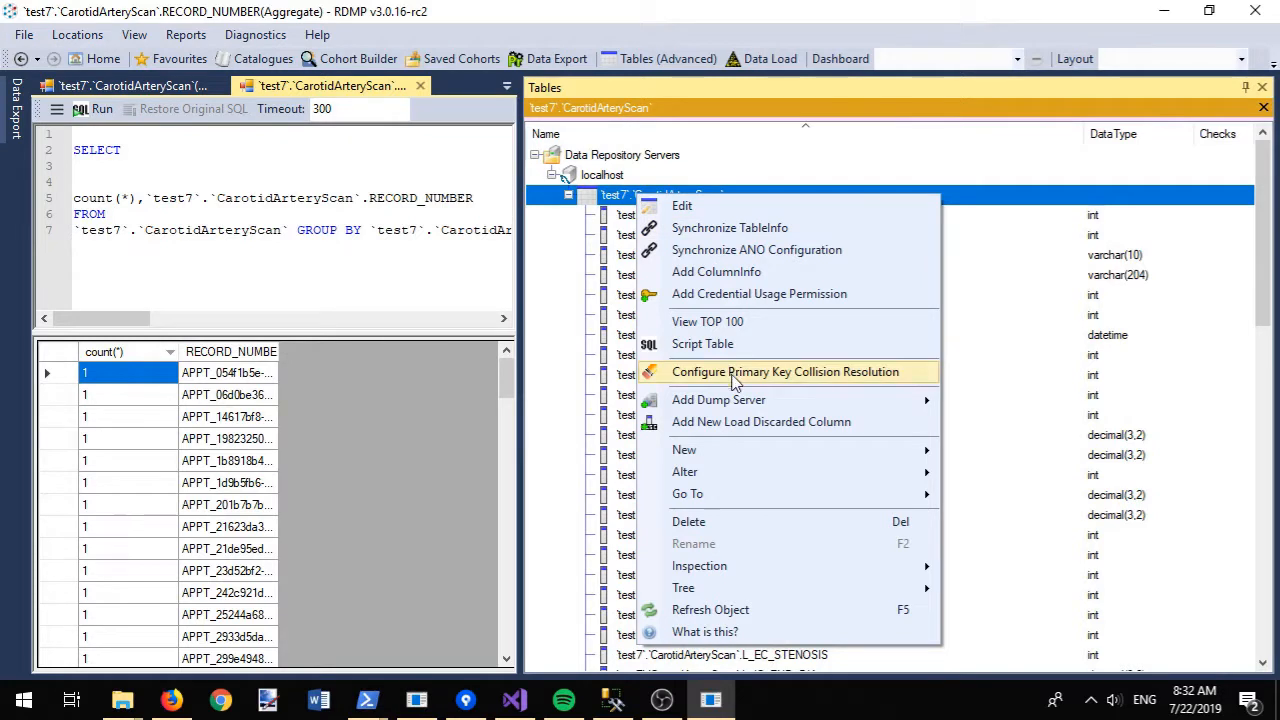
{"action": "mouse_move", "coordinate": [731, 476]}
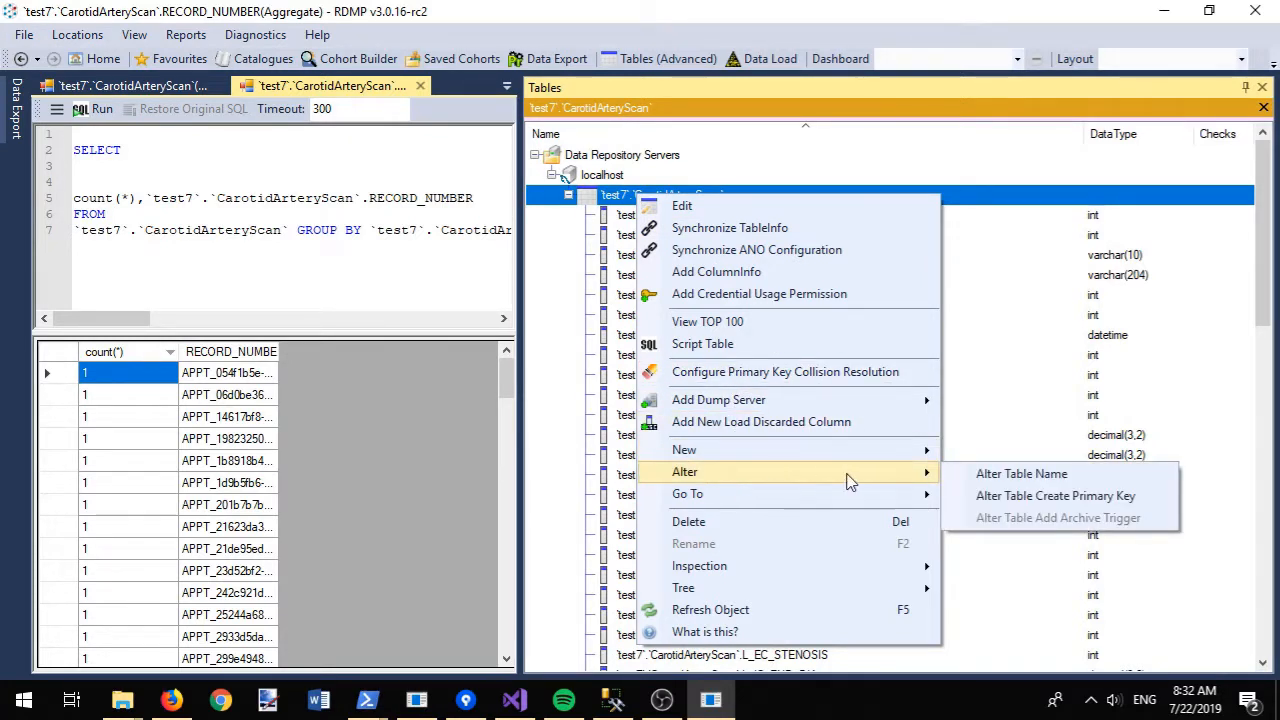
{"action": "left_click", "coordinate": [1040, 500]}
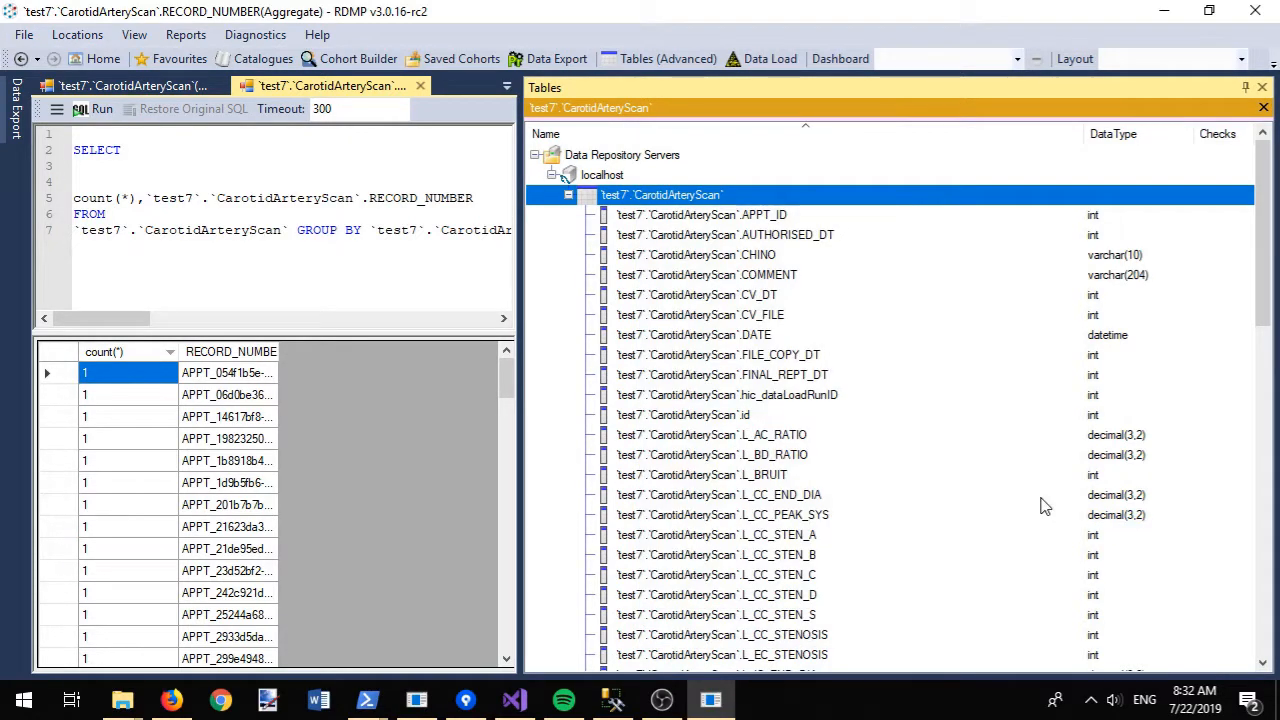
{"action": "type", "text": "rec"}
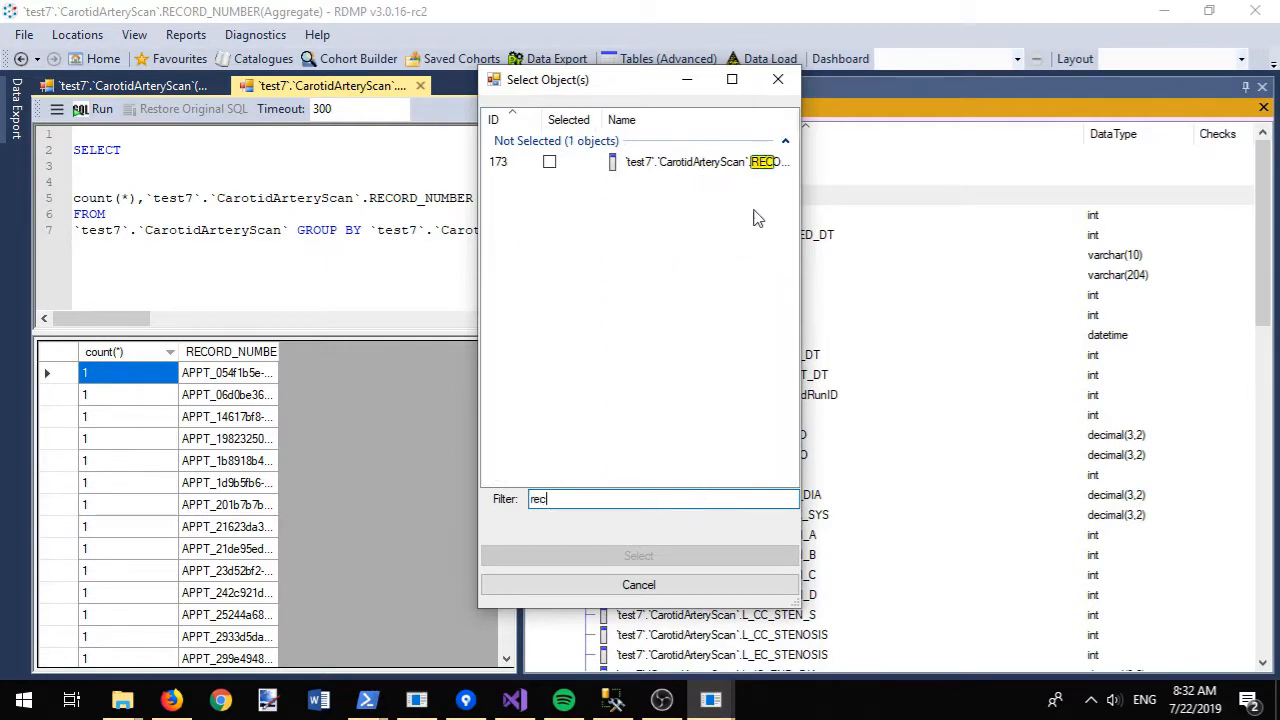
{"action": "left_click_drag", "start_coordinate": [802, 188], "coordinate": [1034, 188]}
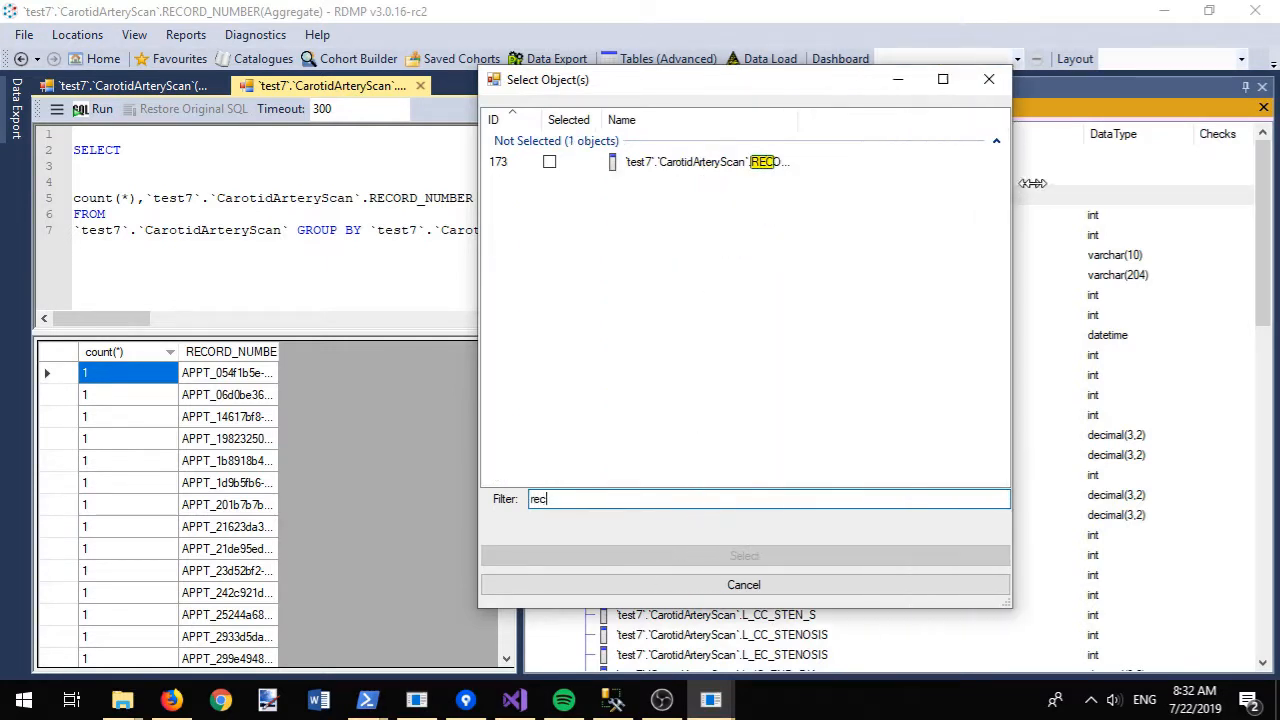
{"action": "left_click", "coordinate": [790, 165]}
{"action": "double_click", "coordinate": [790, 165]}
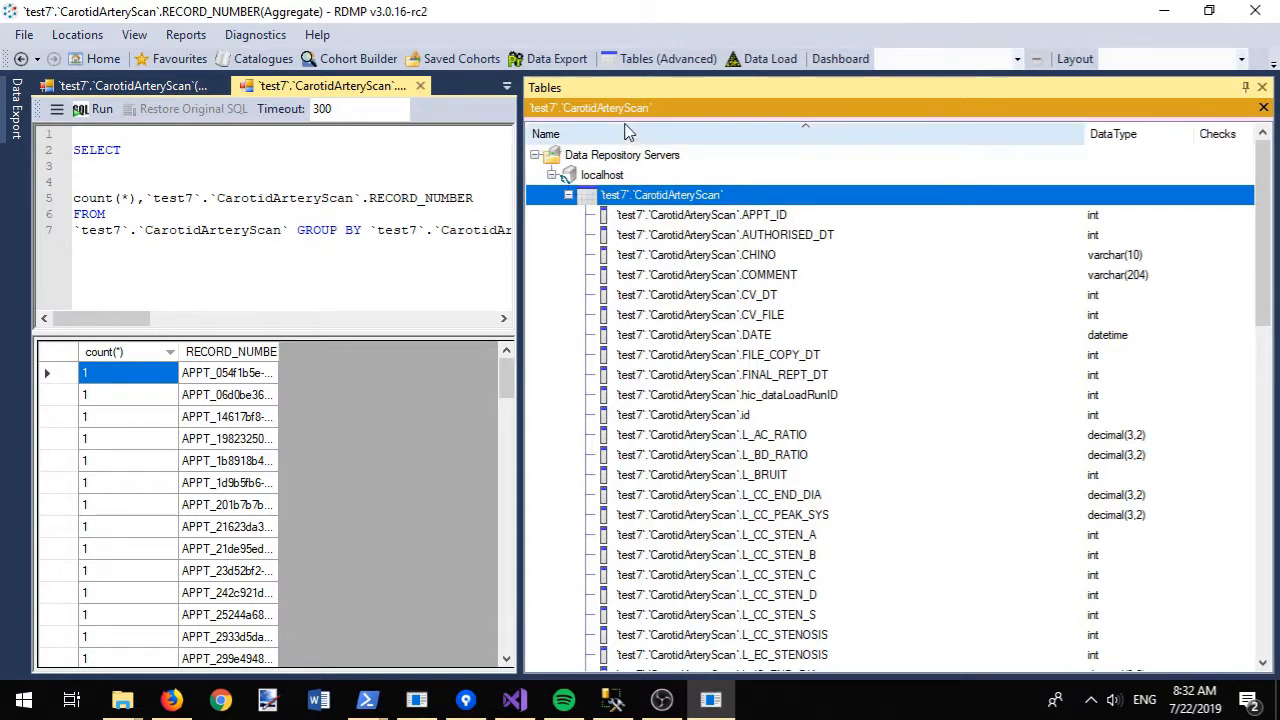
- From the Home page, create a data load configuration based on the CarotidArteryScan catalogue
{"action": "left_click", "coordinate": [243, 60]}
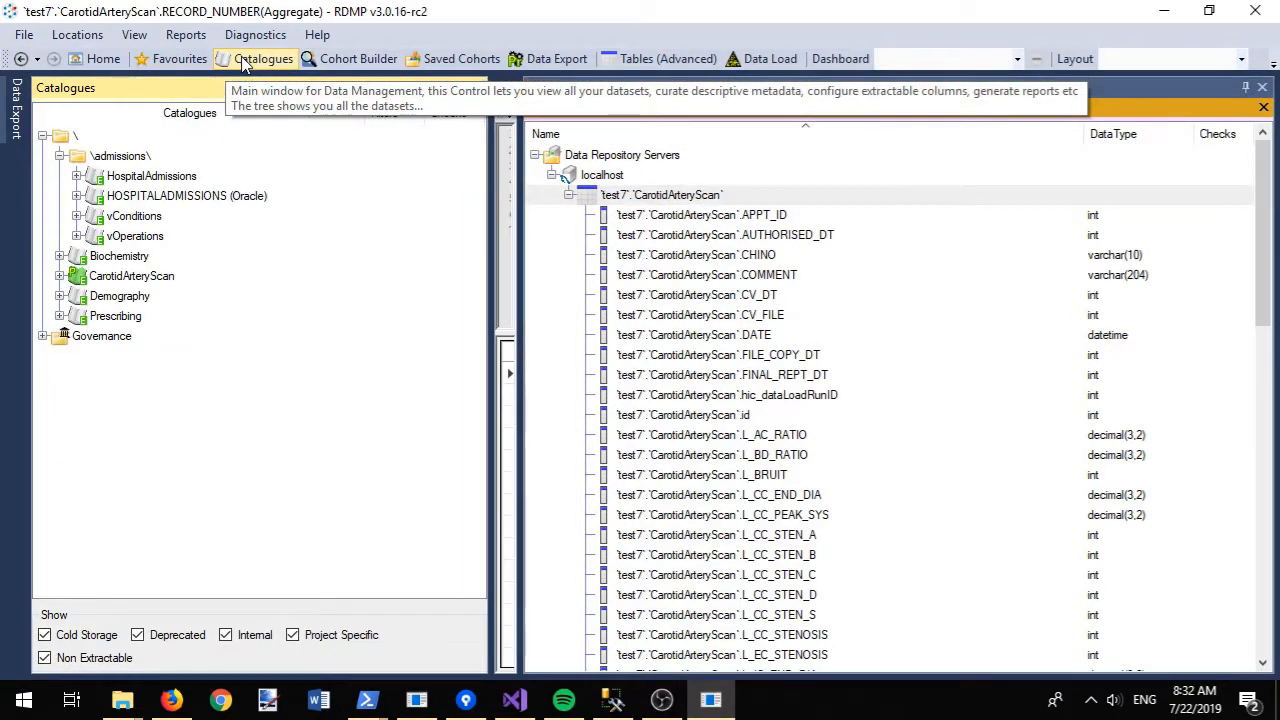
{"action": "right_click", "coordinate": [109, 281]}
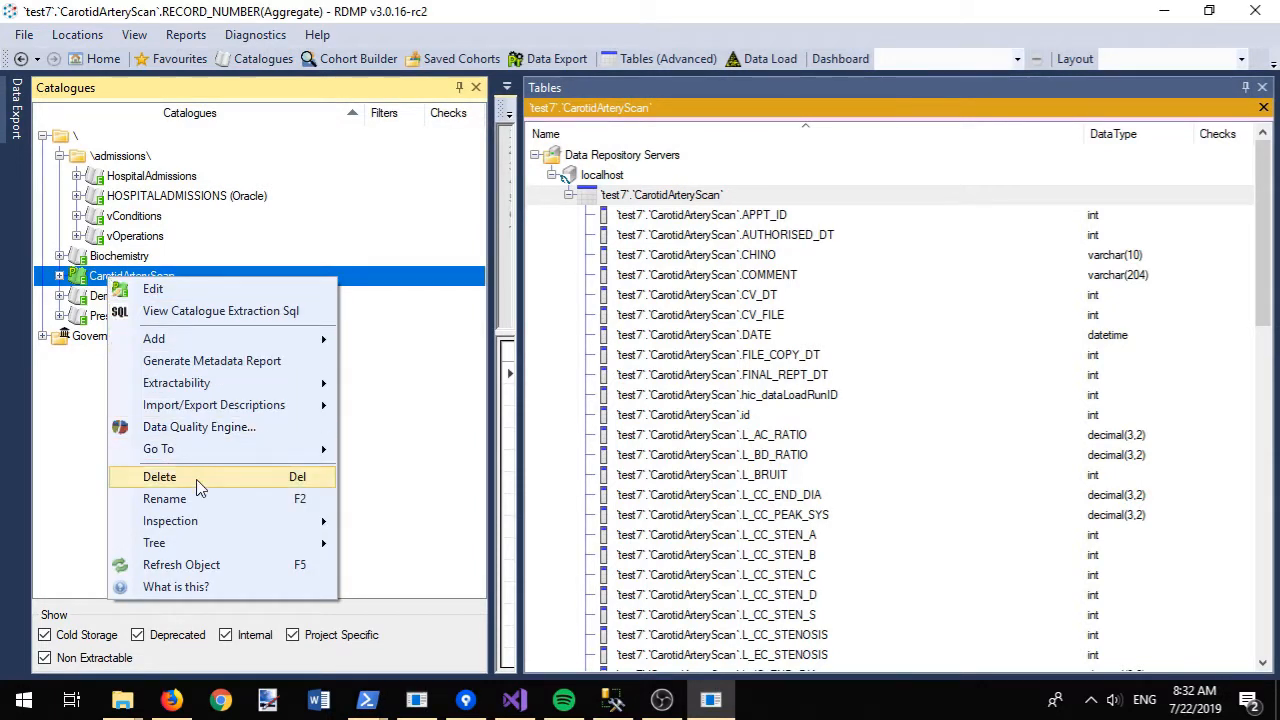
{"action": "mouse_move", "coordinate": [310, 347]}
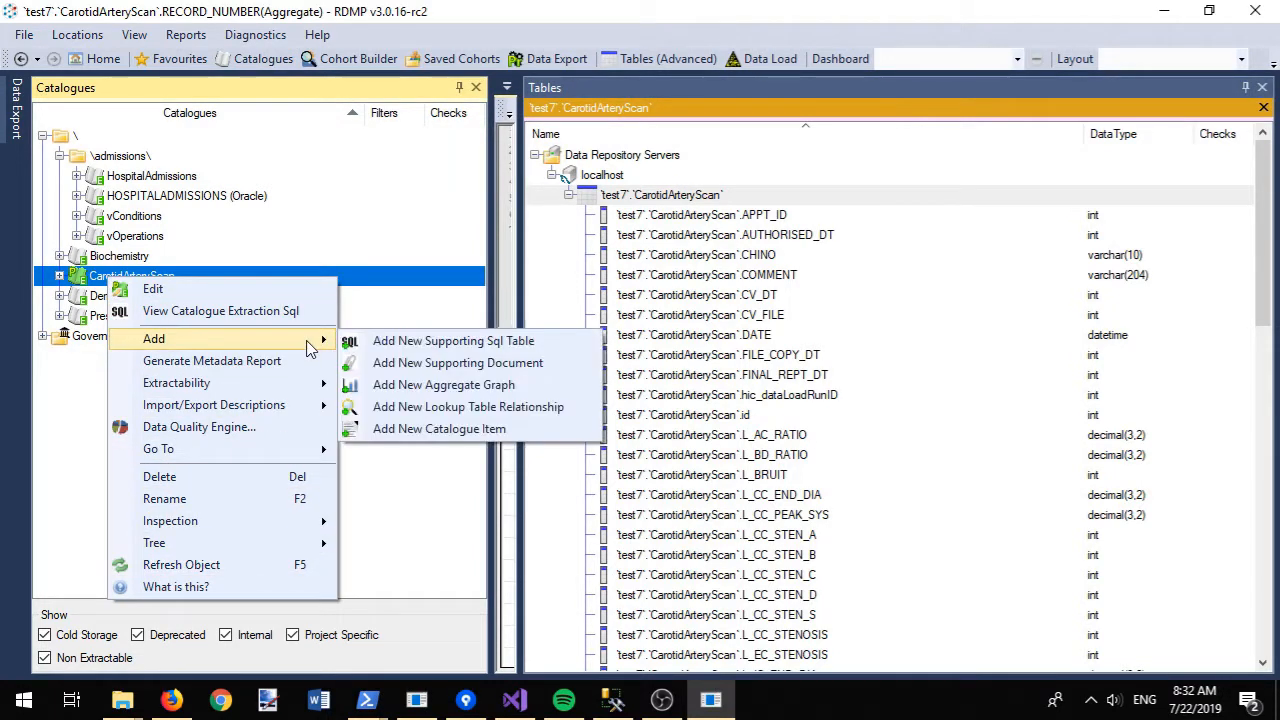
{"action": "left_click", "coordinate": [257, 60]}
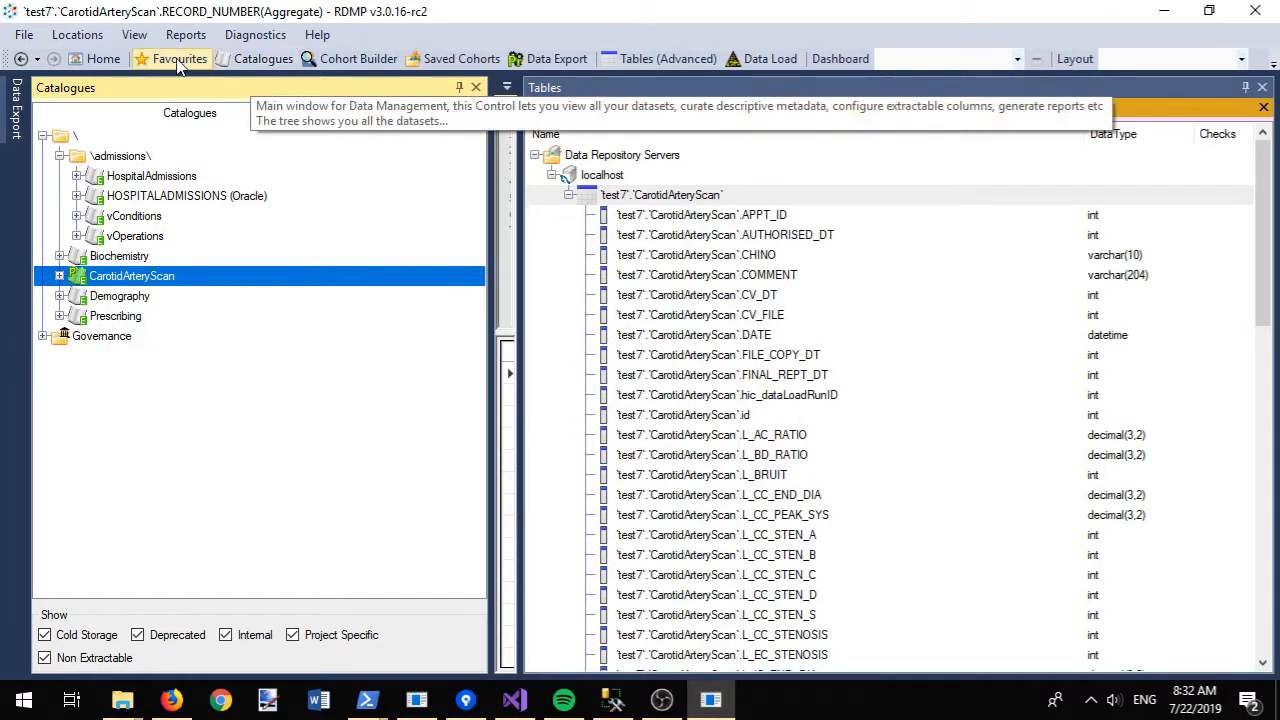
{"action": "left_click", "coordinate": [104, 60]}
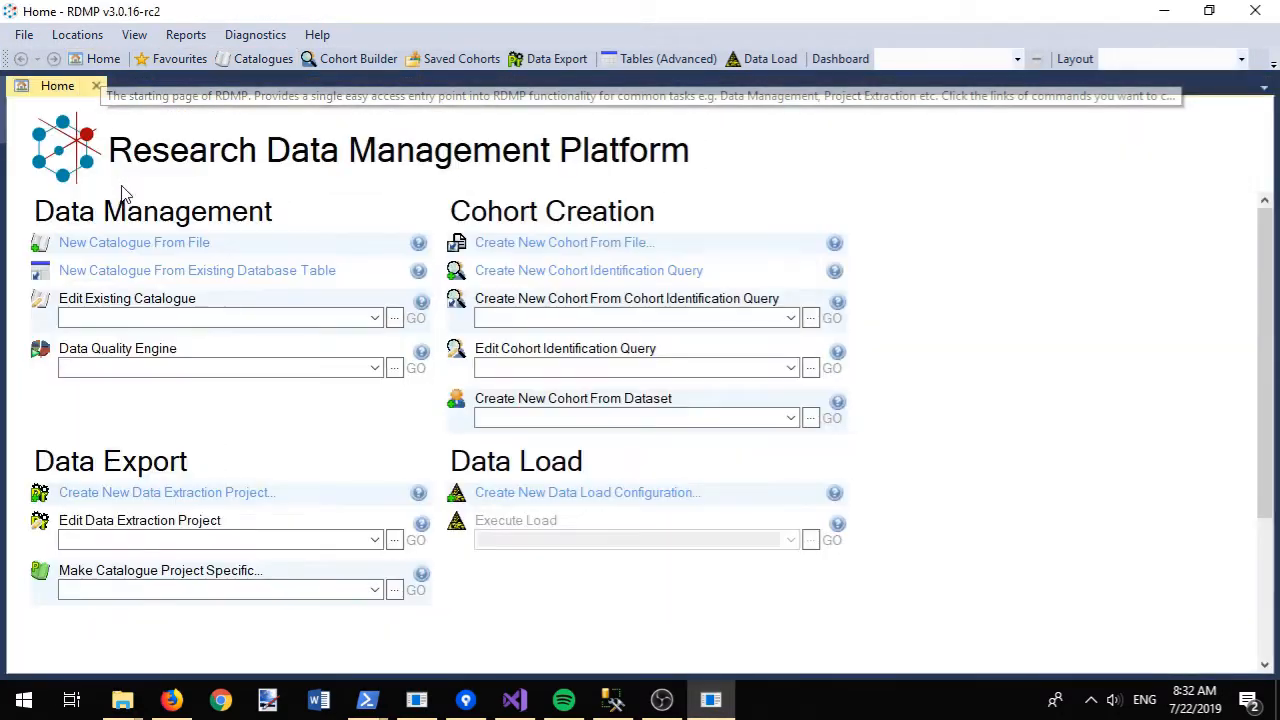
{"action": "left_click", "coordinate": [531, 493]}
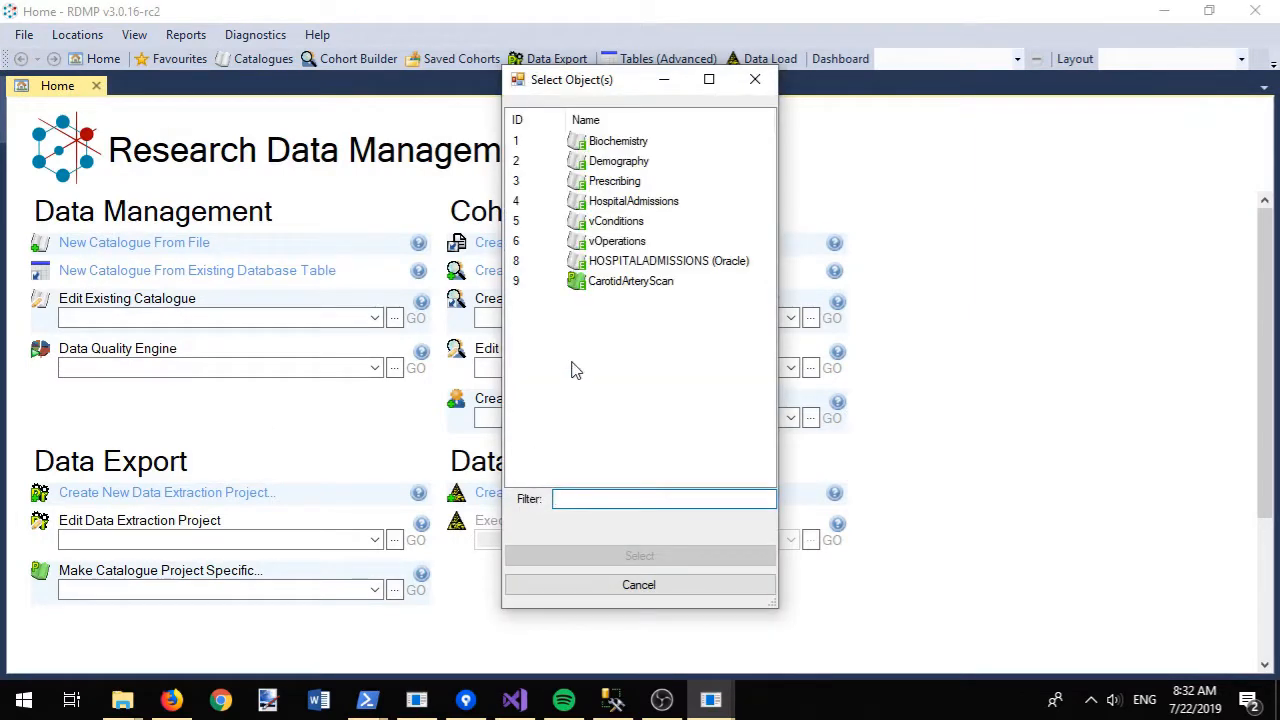
{"action": "double_click", "coordinate": [631, 281]}
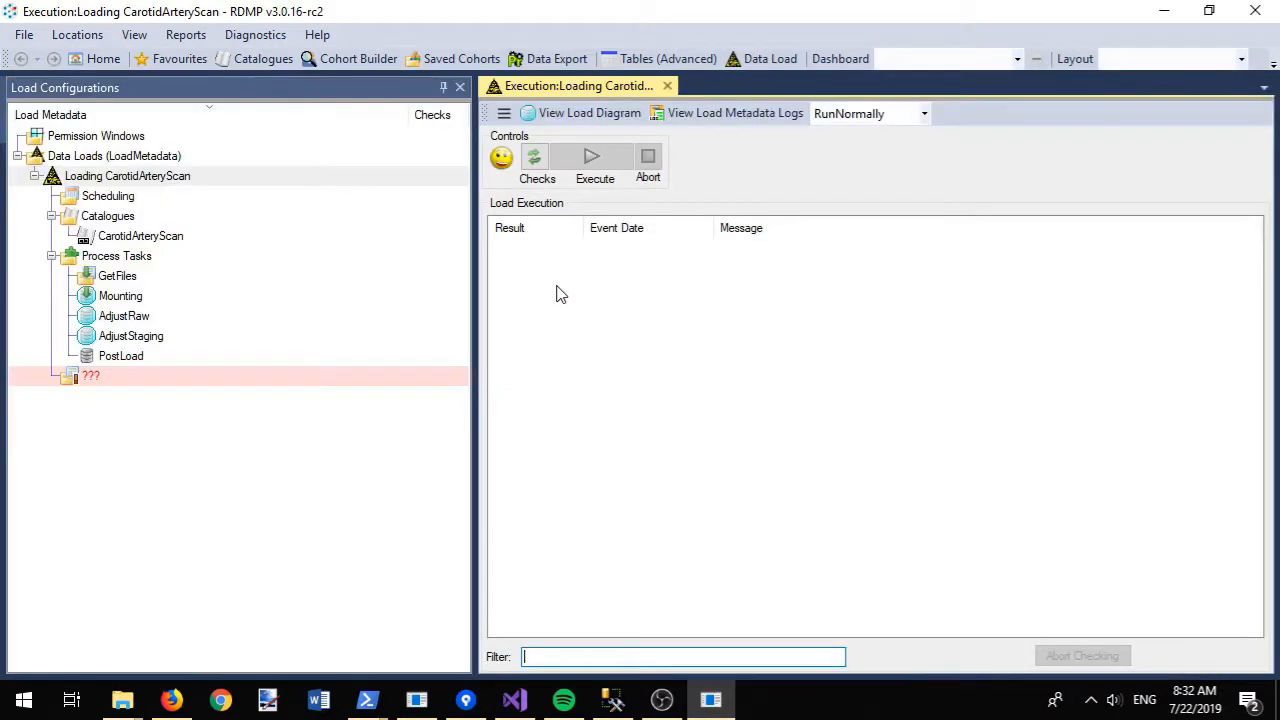
- Start creating a new load directory, entering c:\temp\ as the starting path
{"action": "right_click", "coordinate": [110, 387]}
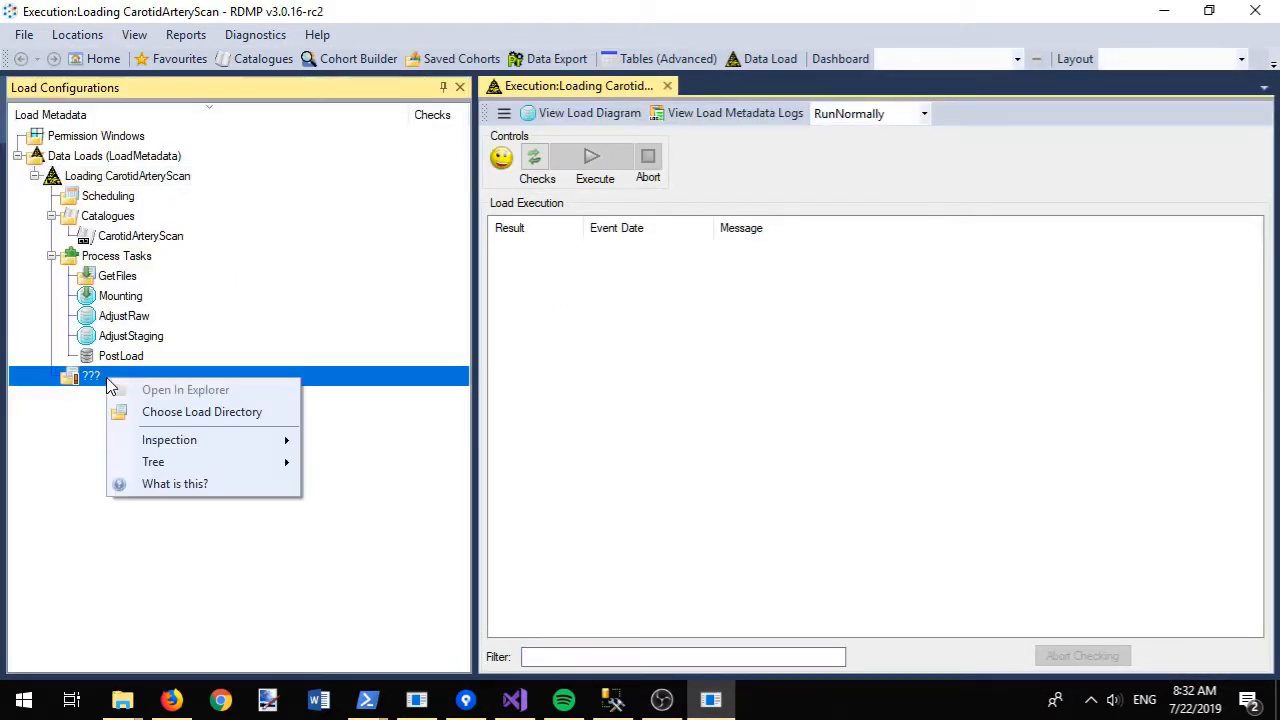
{"action": "left_click", "coordinate": [200, 413]}
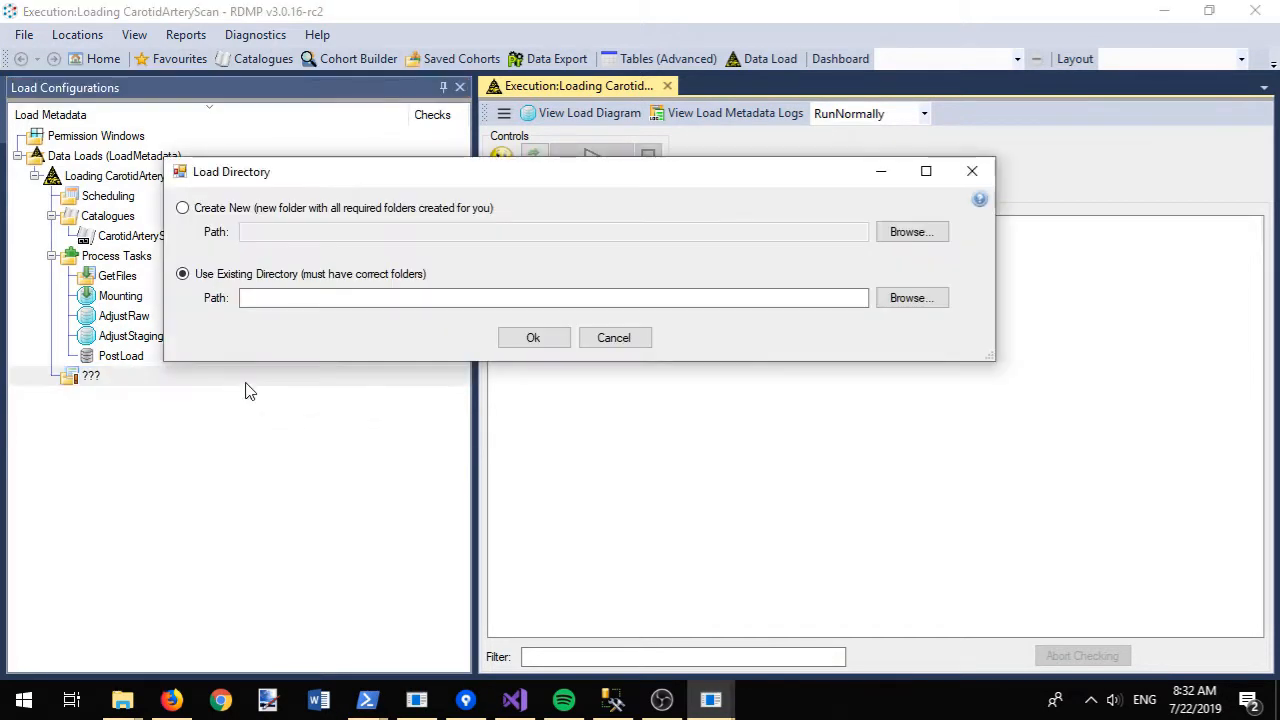
{"action": "left_click", "coordinate": [343, 208]}
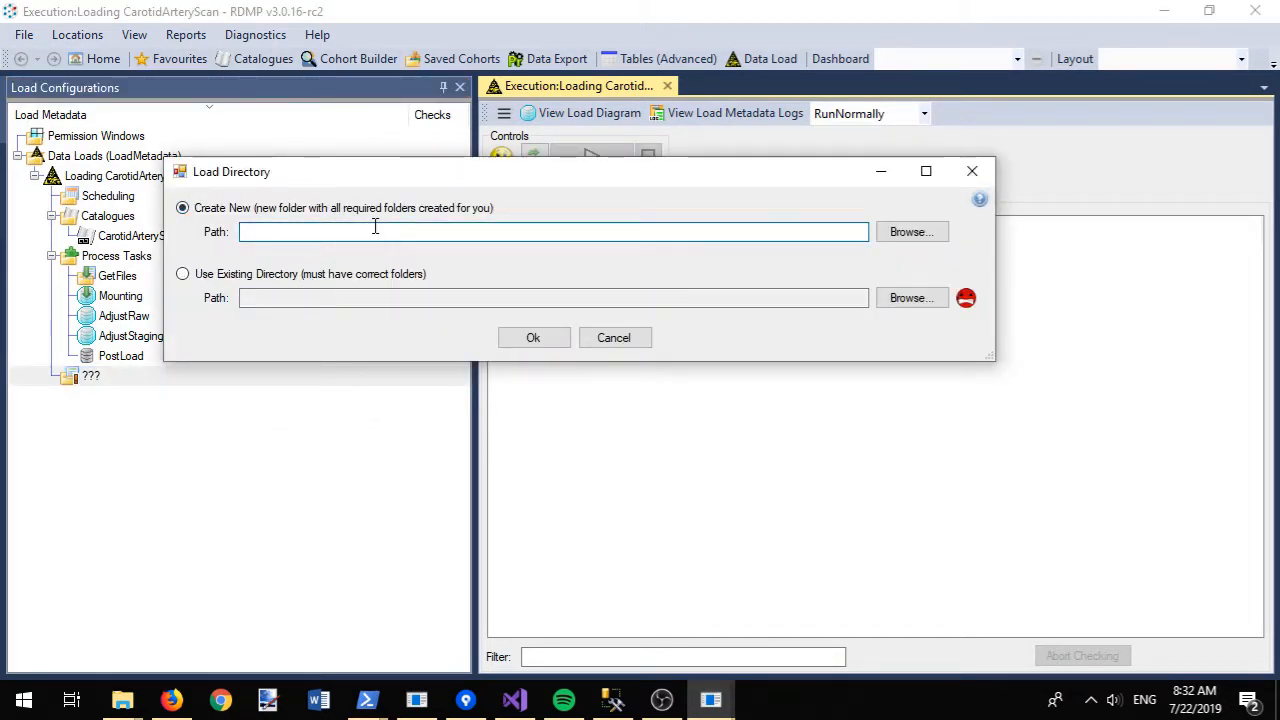
{"action": "type", "text": "c:\\temp\\"}
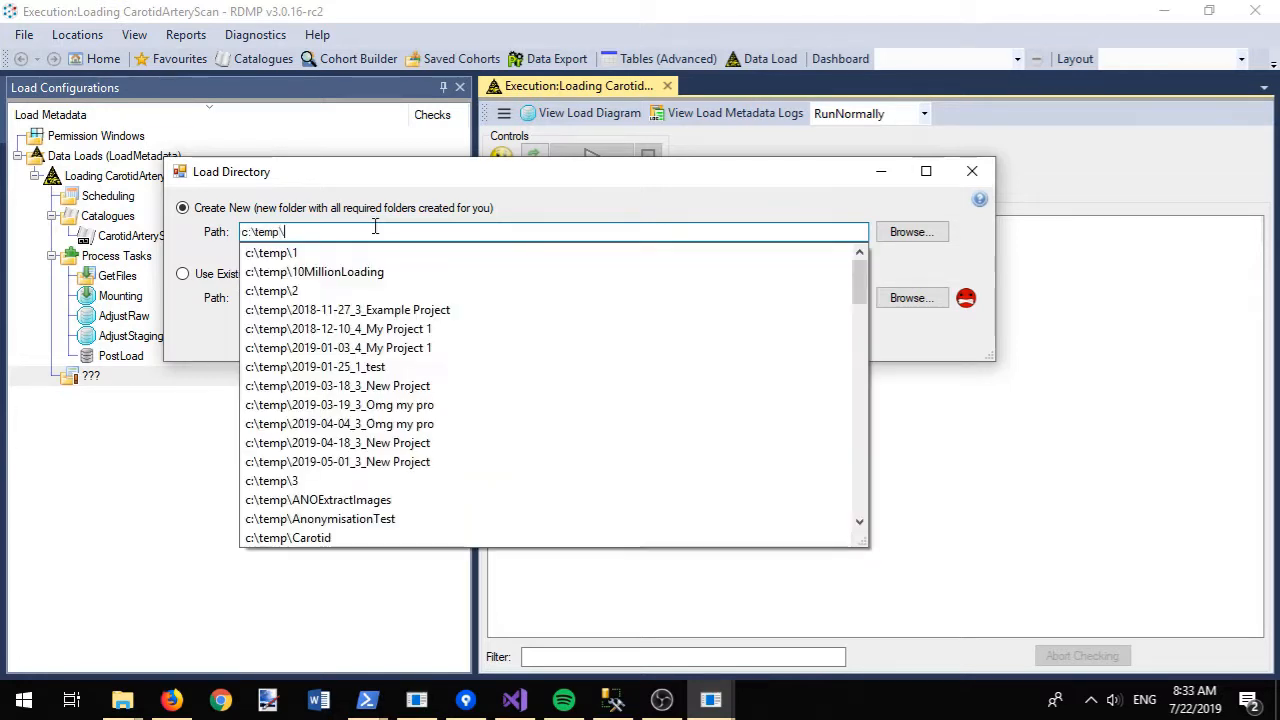
{"action": "key", "text": "ctrl+a"}
{"action": "left_click", "coordinate": [918, 232]}
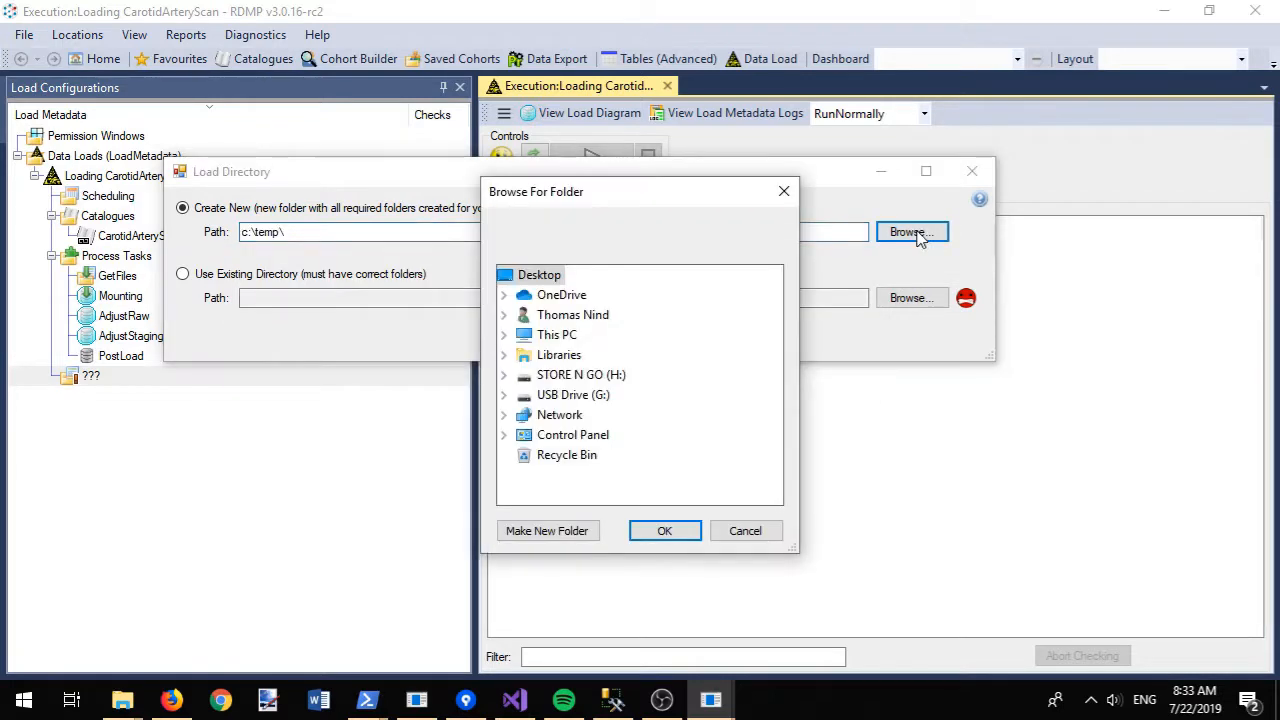
- Create the folder MyLoadFolderr inside C:\temp and confirm it as the load directory
{"action": "left_click", "coordinate": [566, 335]}
{"action": "left_click", "coordinate": [586, 435]}
{"action": "scroll", "coordinate": [588, 450], "scroll_direction": "down", "scroll_amount": 10}
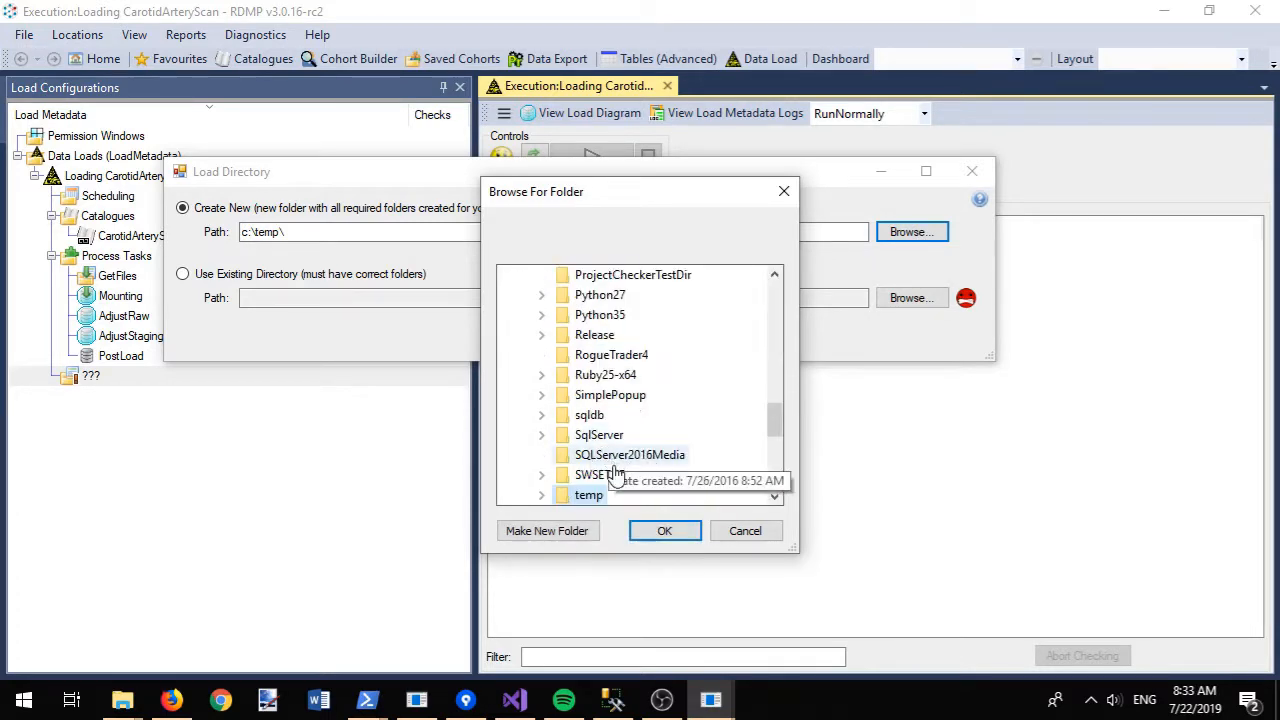
{"action": "left_click", "coordinate": [590, 496]}
{"action": "double_click", "coordinate": [596, 496]}
{"action": "left_click", "coordinate": [570, 531]}
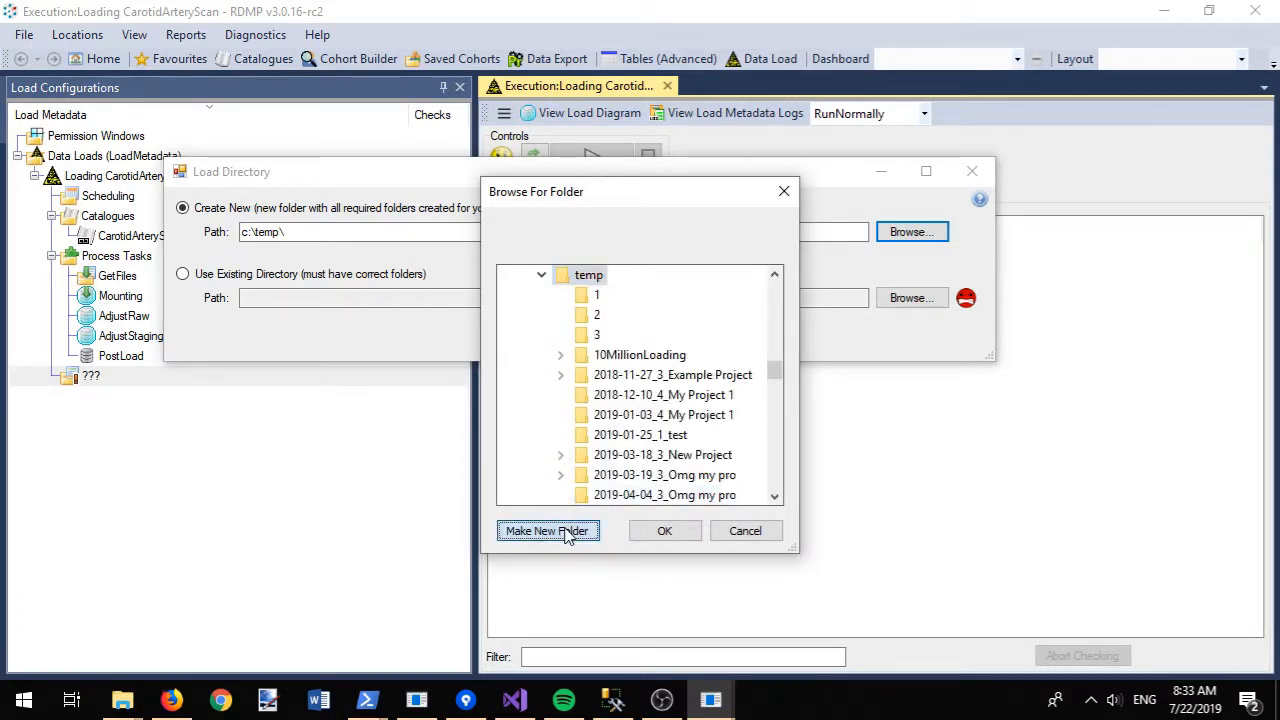
{"action": "type", "text": "My"}
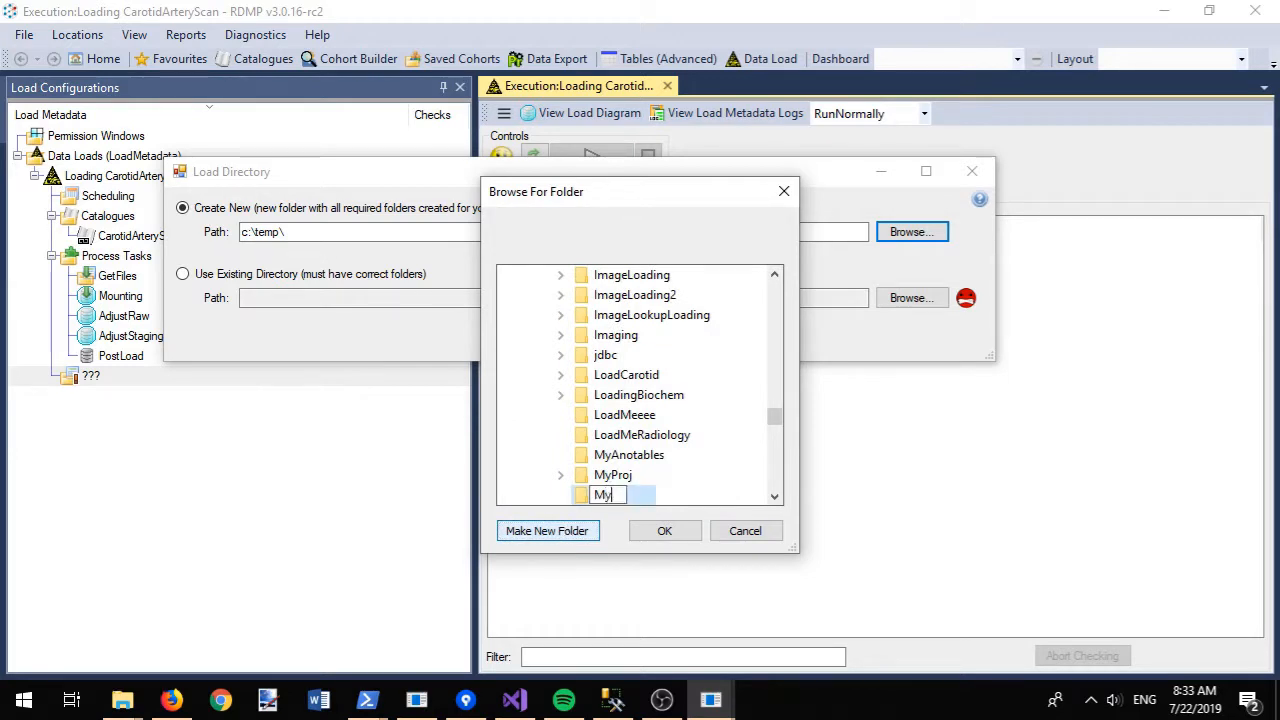
{"action": "type", "text": "LoadFolderr"}
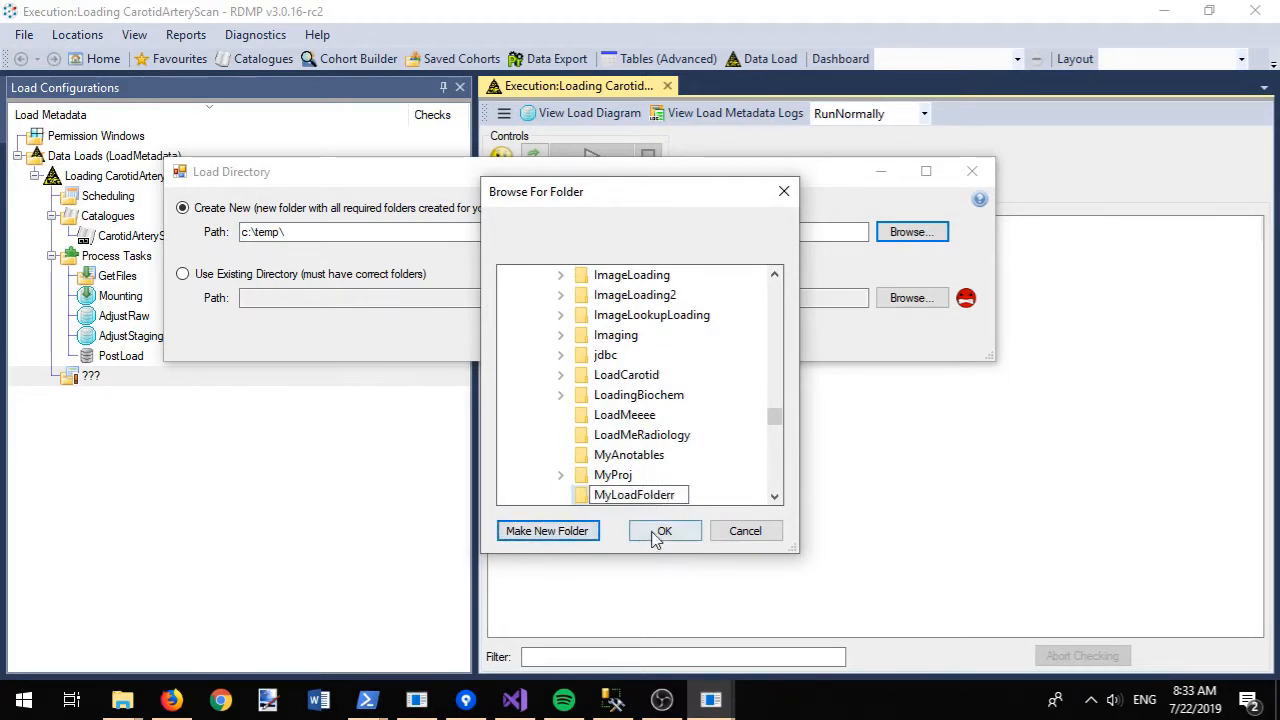
{"action": "left_click", "coordinate": [658, 532]}
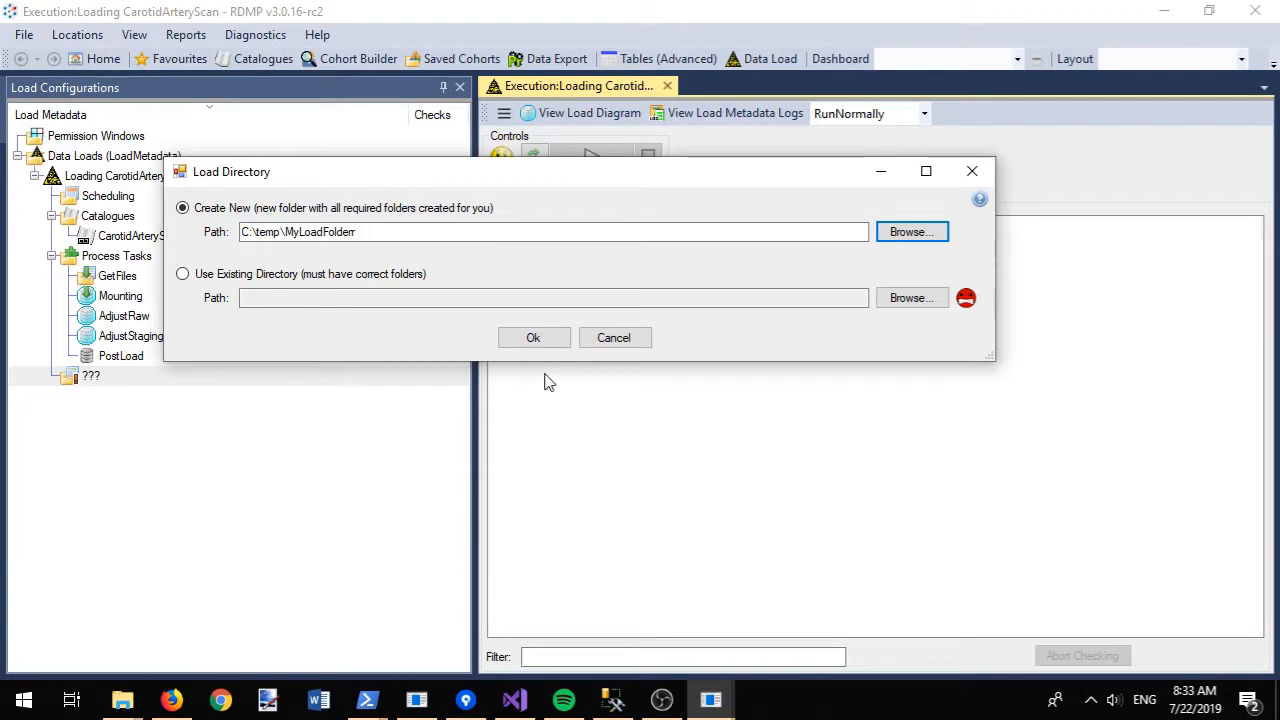
{"action": "left_click", "coordinate": [530, 339]}
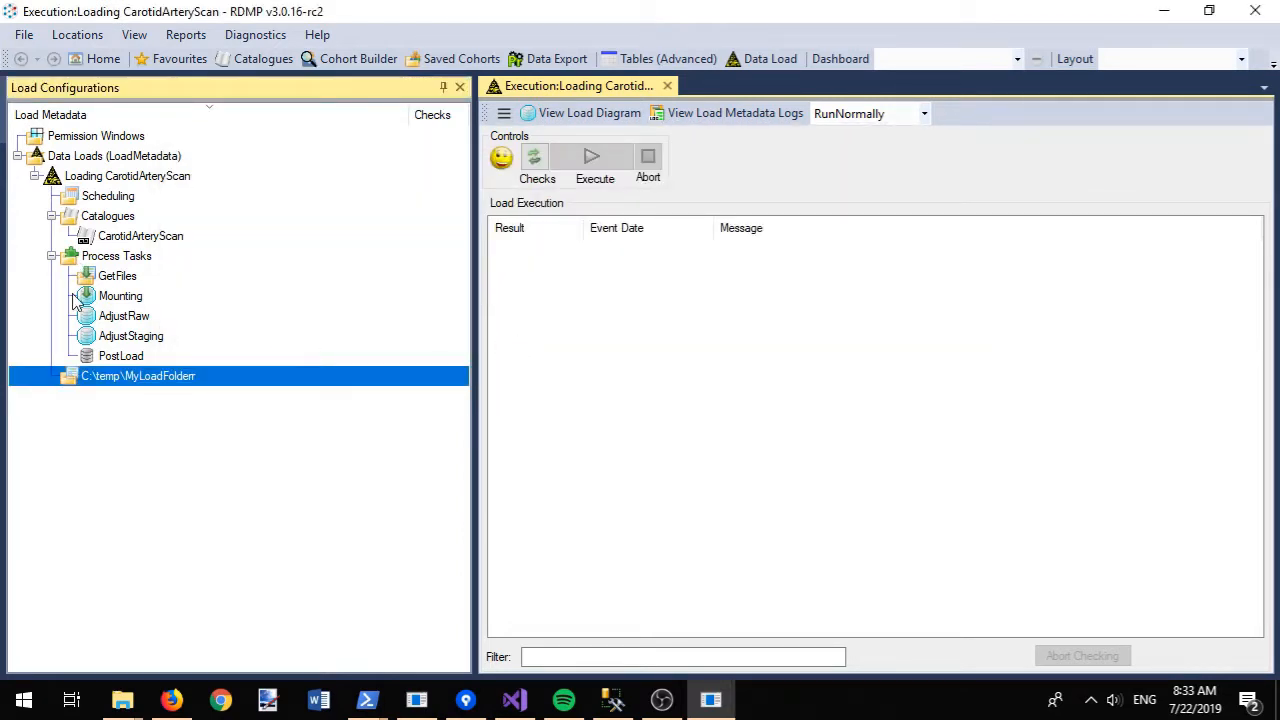
- Open the load directory's Data\ForLoading folder in File Explorer
{"action": "double_click", "coordinate": [98, 381]}
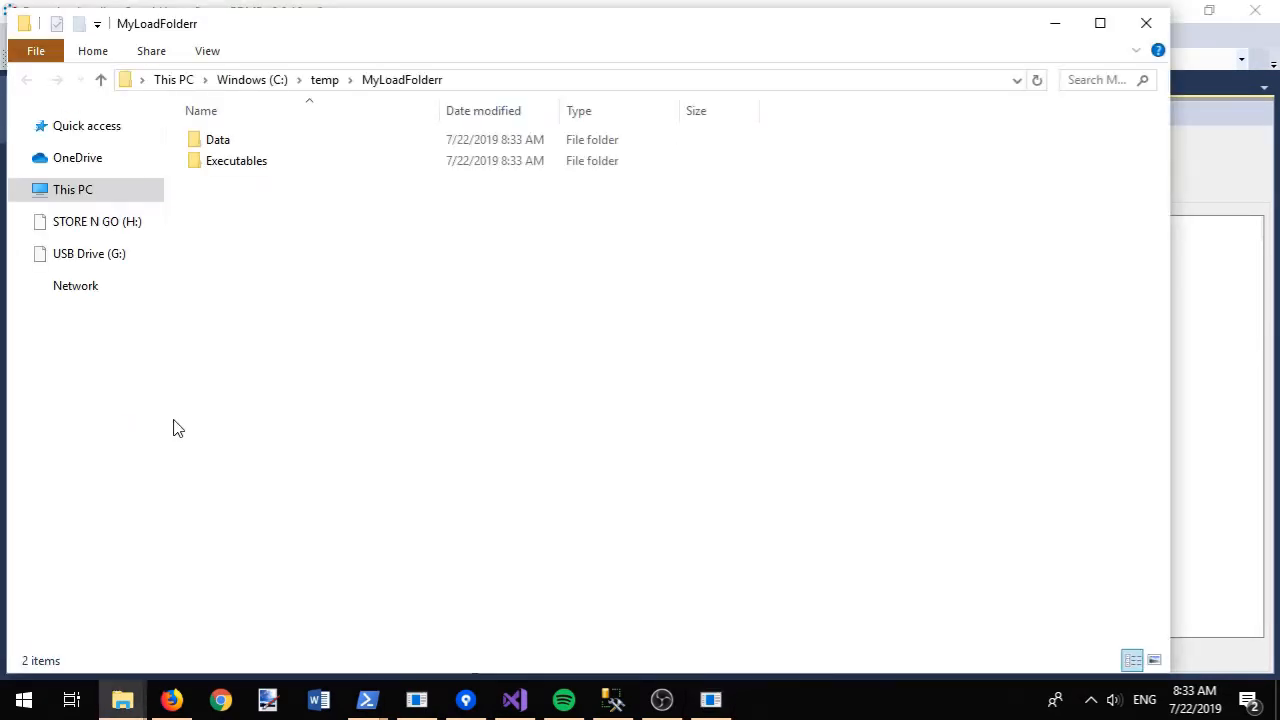
{"action": "double_click", "coordinate": [300, 146]}
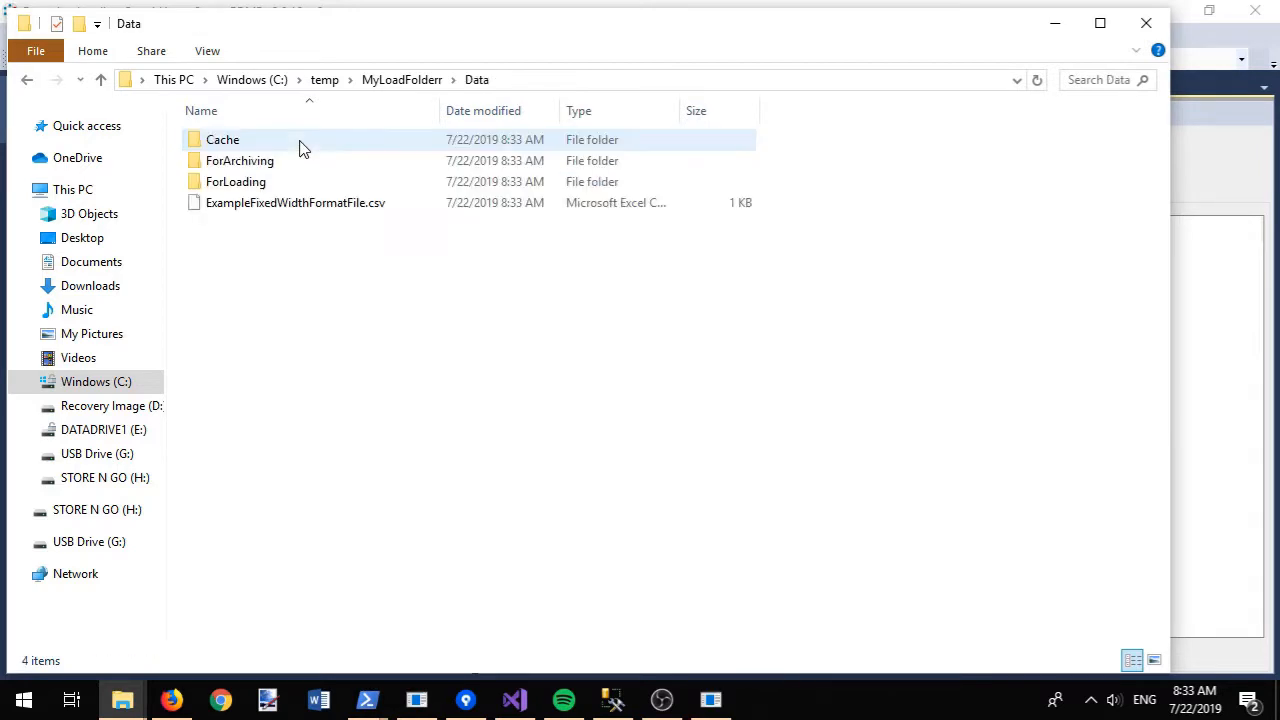
{"action": "double_click", "coordinate": [289, 189]}
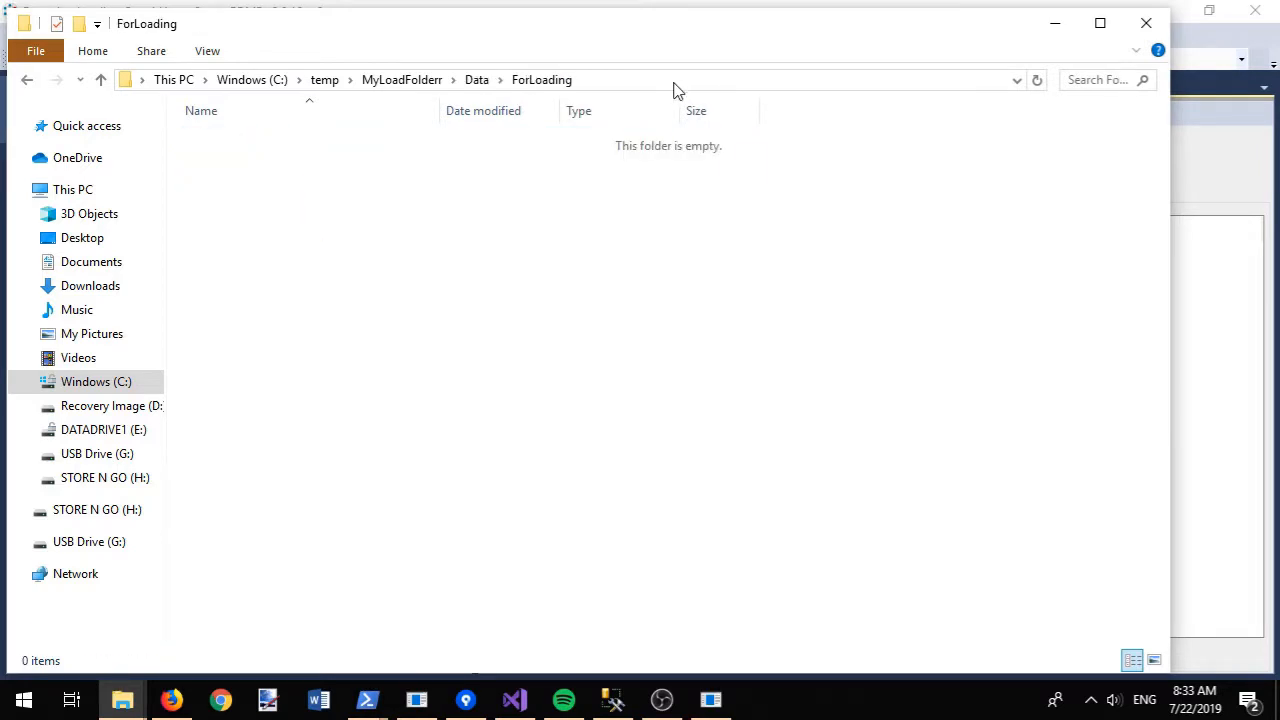
- Copy CarotidArteryScan.csv from C:\temp\1 into ForLoading and open it in Notepad++
{"action": "left_click", "coordinate": [674, 81]}
{"action": "type", "text": "c:\\temp\\1"}
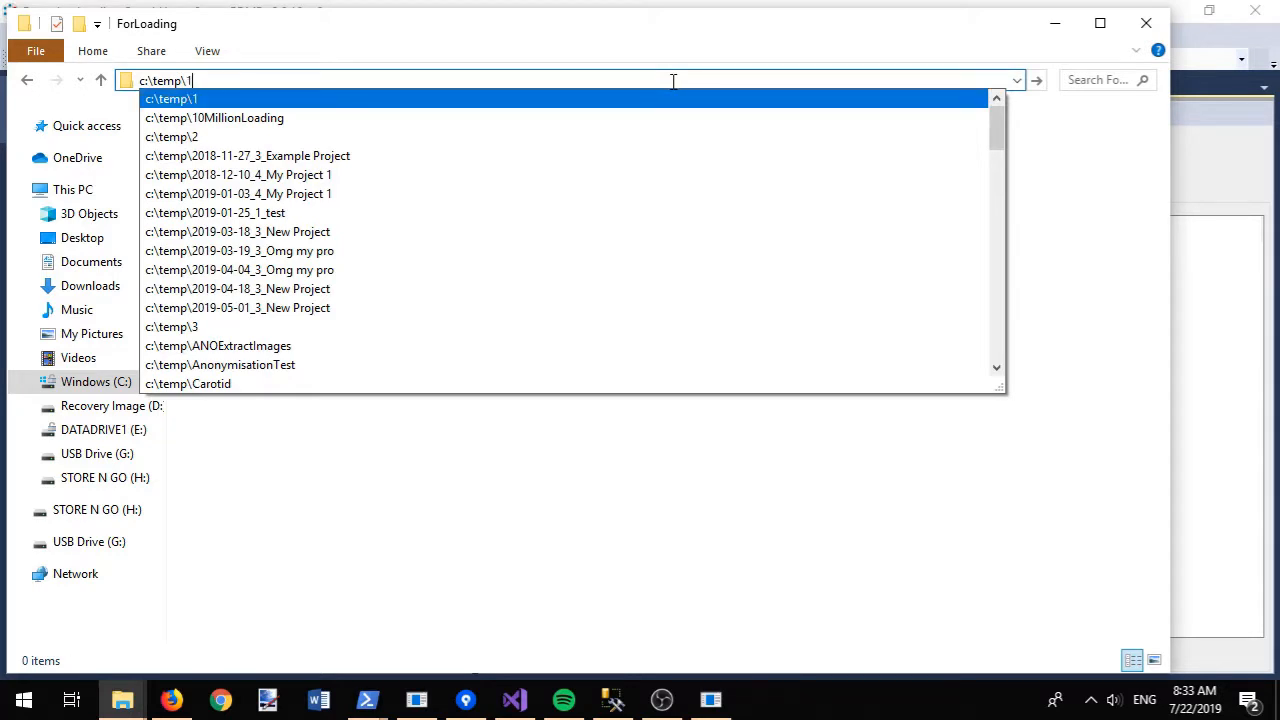
{"action": "key", "text": "Return"}
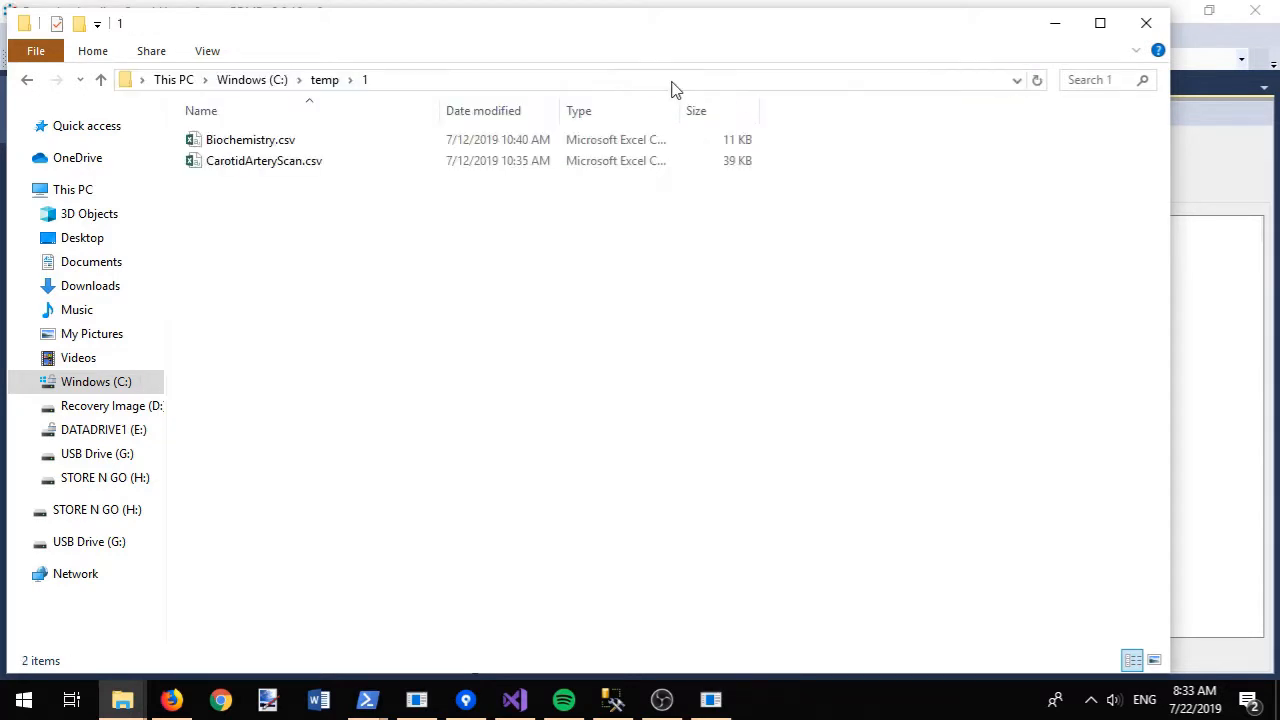
{"action": "left_click", "coordinate": [246, 162]}
{"action": "left_click", "coordinate": [326, 302]}
{"action": "key", "text": "alt+Left"}
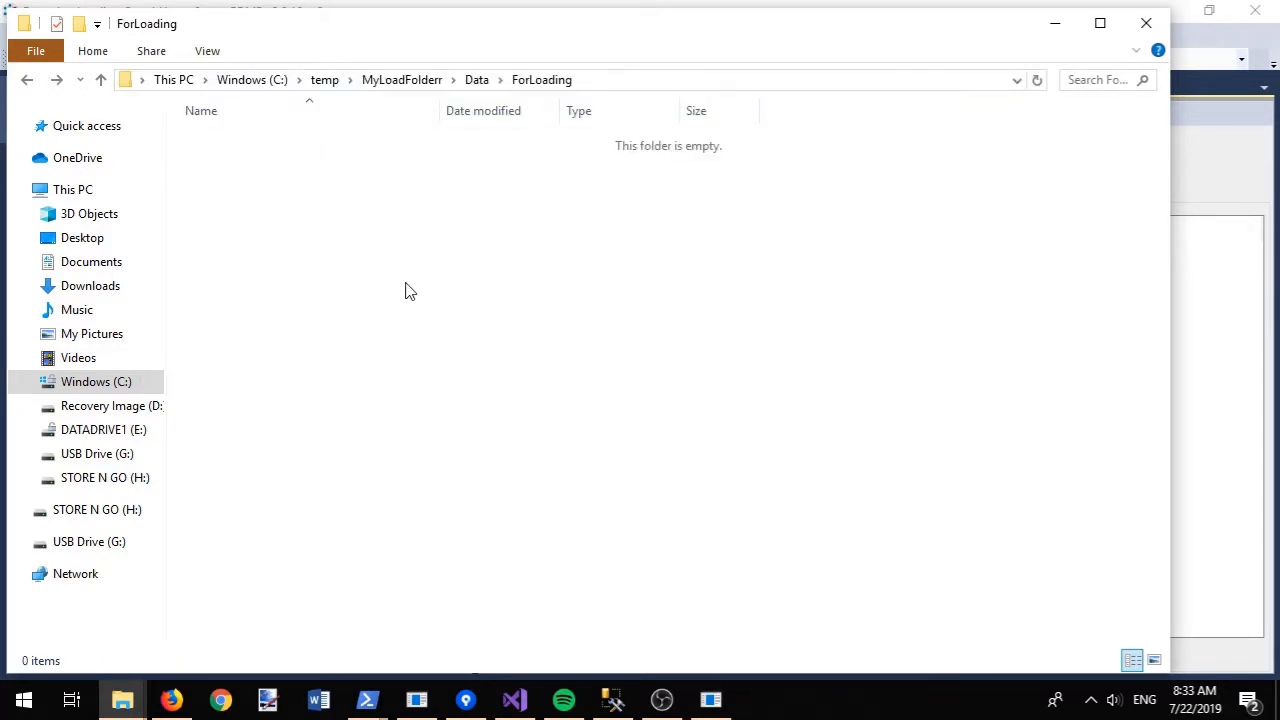
{"action": "key", "text": "ctrl+v"}
{"action": "right_click", "coordinate": [312, 138]}
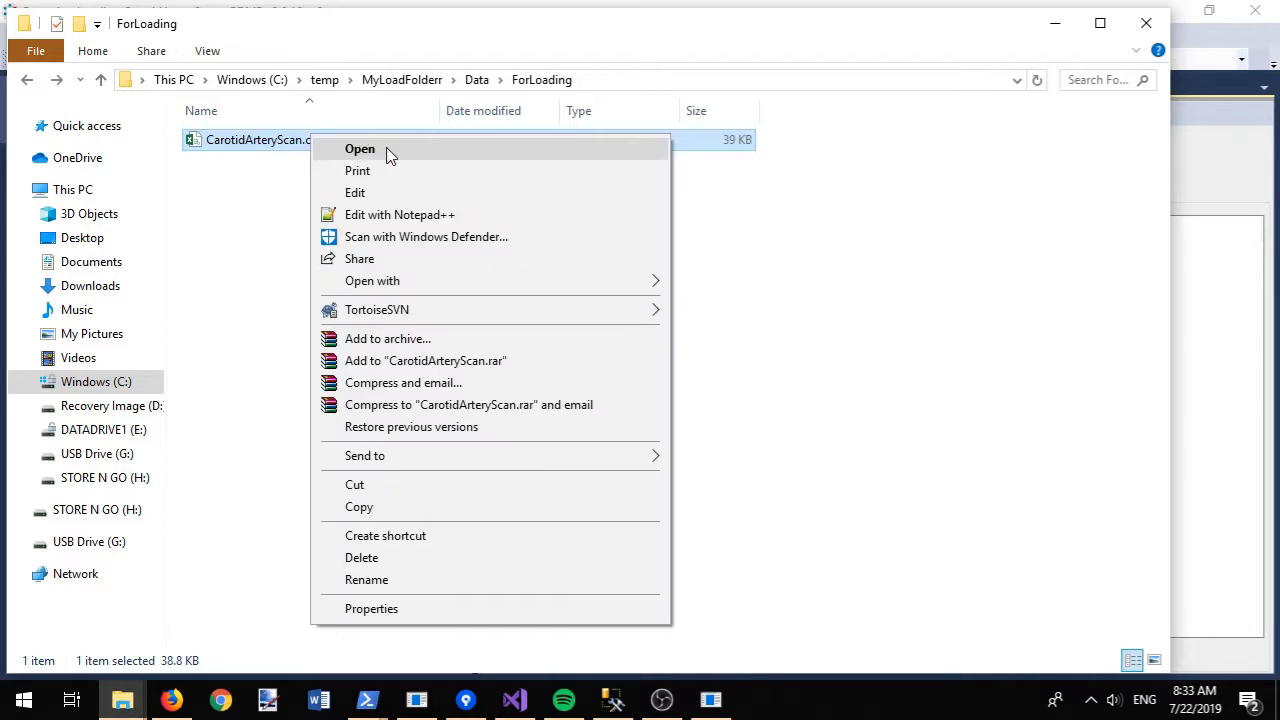
{"action": "left_click", "coordinate": [424, 216]}
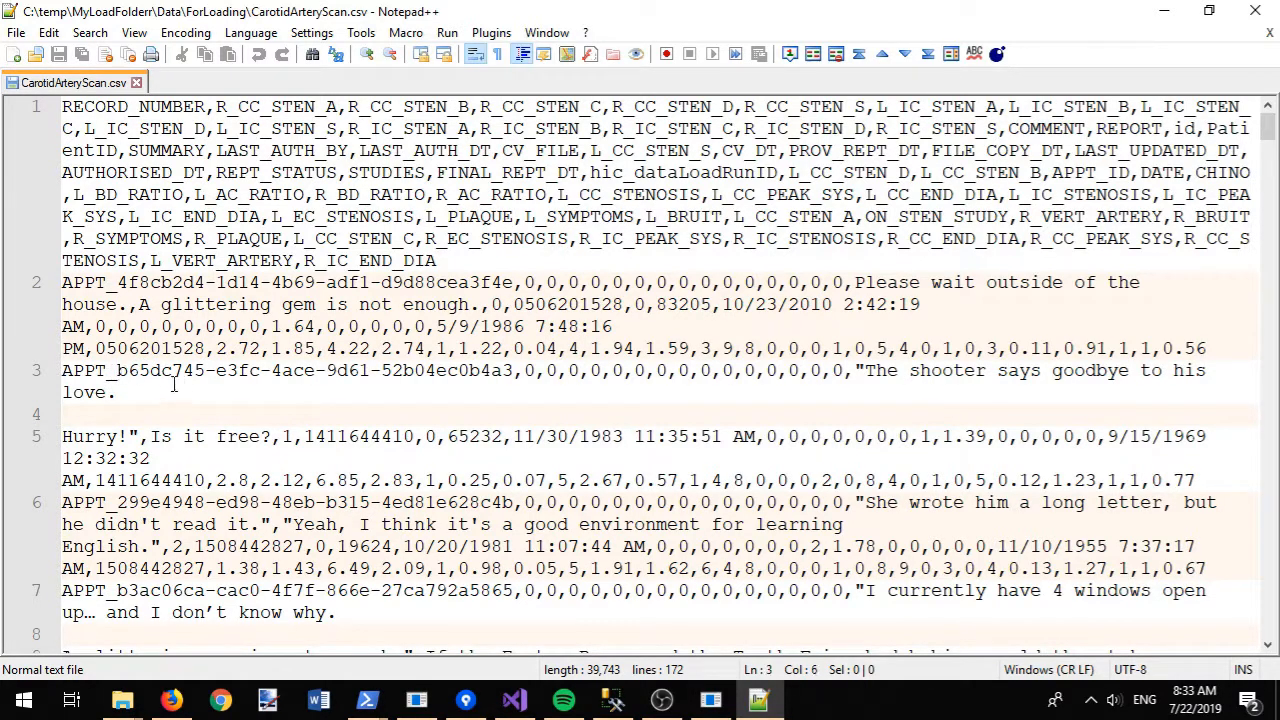
- Change the line 3 ID from 65 to 99 so it reads APPT_b99dc745
{"action": "left_click_drag", "start_coordinate": [129, 370], "coordinate": [151, 370]}
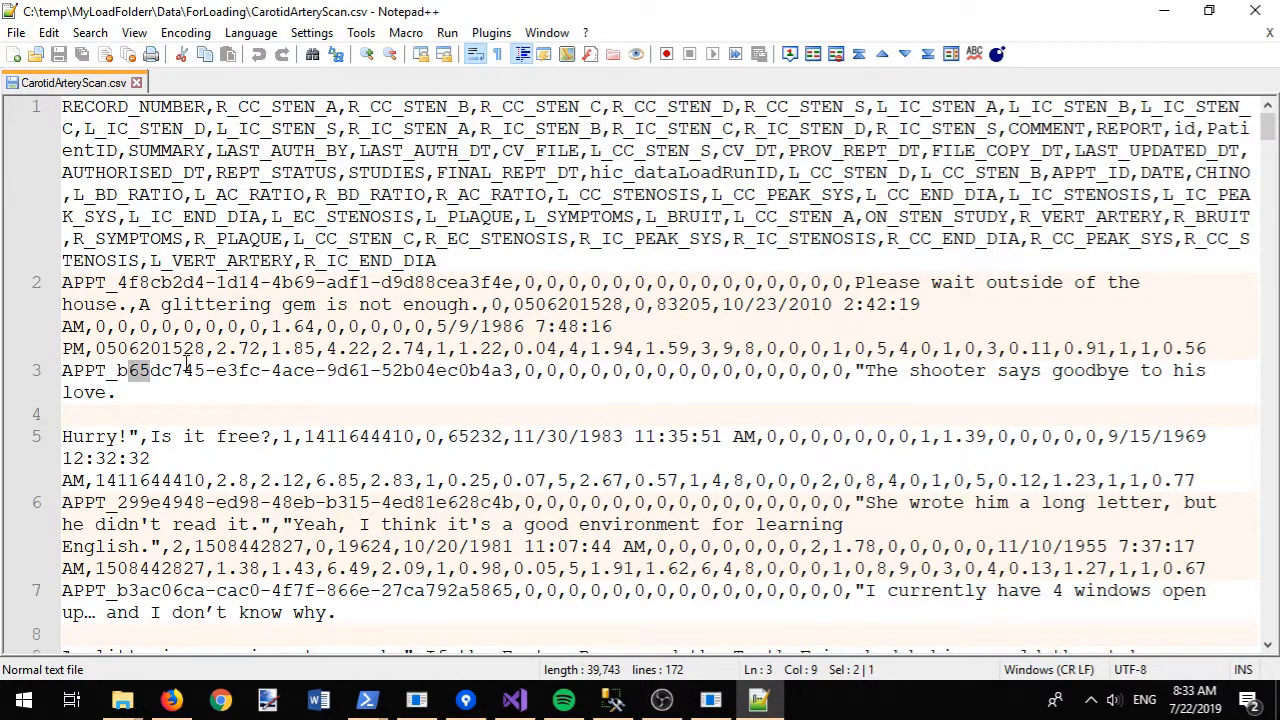
{"action": "type", "text": "99"}
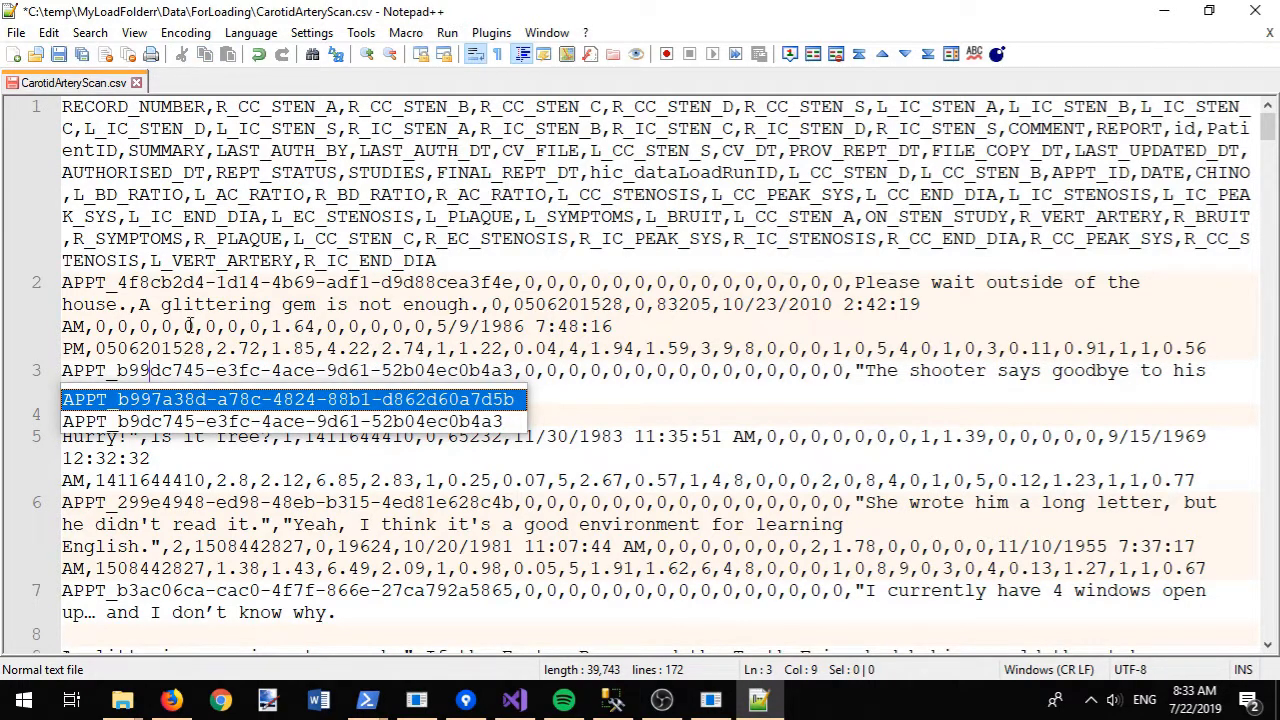
{"action": "left_click", "coordinate": [192, 306]}
- Add '(as long as you work hard)' after 'learning' on line 6 and save
{"action": "scroll", "coordinate": [385, 358], "scroll_direction": "down", "scroll_amount": 4}
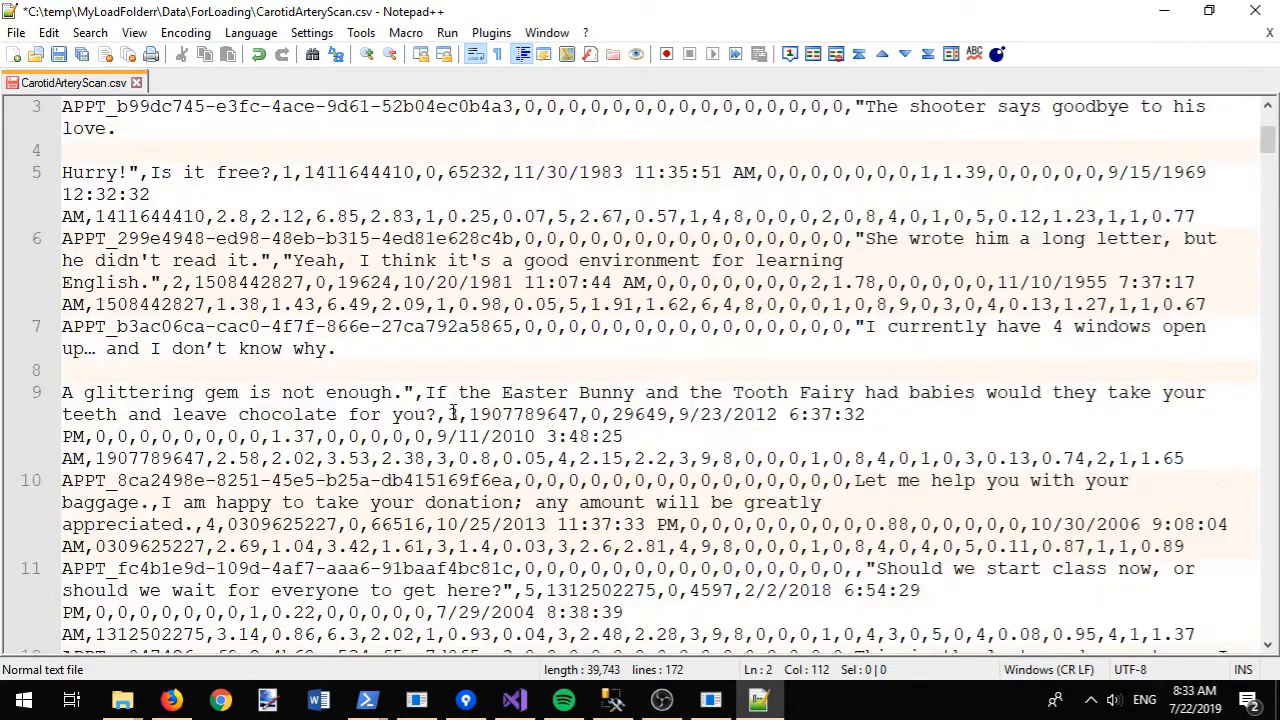
{"action": "double_click", "coordinate": [804, 260]}
{"action": "key", "text": "End"}
{"action": "left_click", "coordinate": [872, 261]}
{"action": "type", "text": "(as long as you work hard)"}
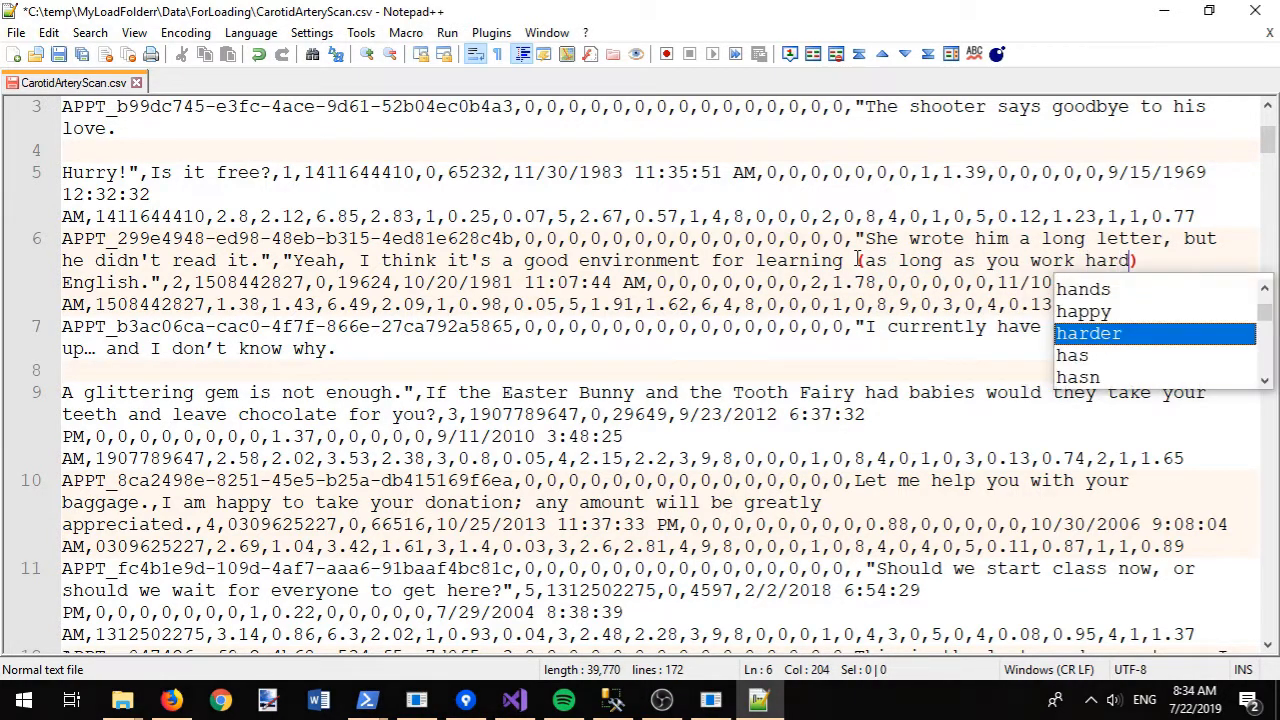
{"action": "key", "text": "ctrl+s"}
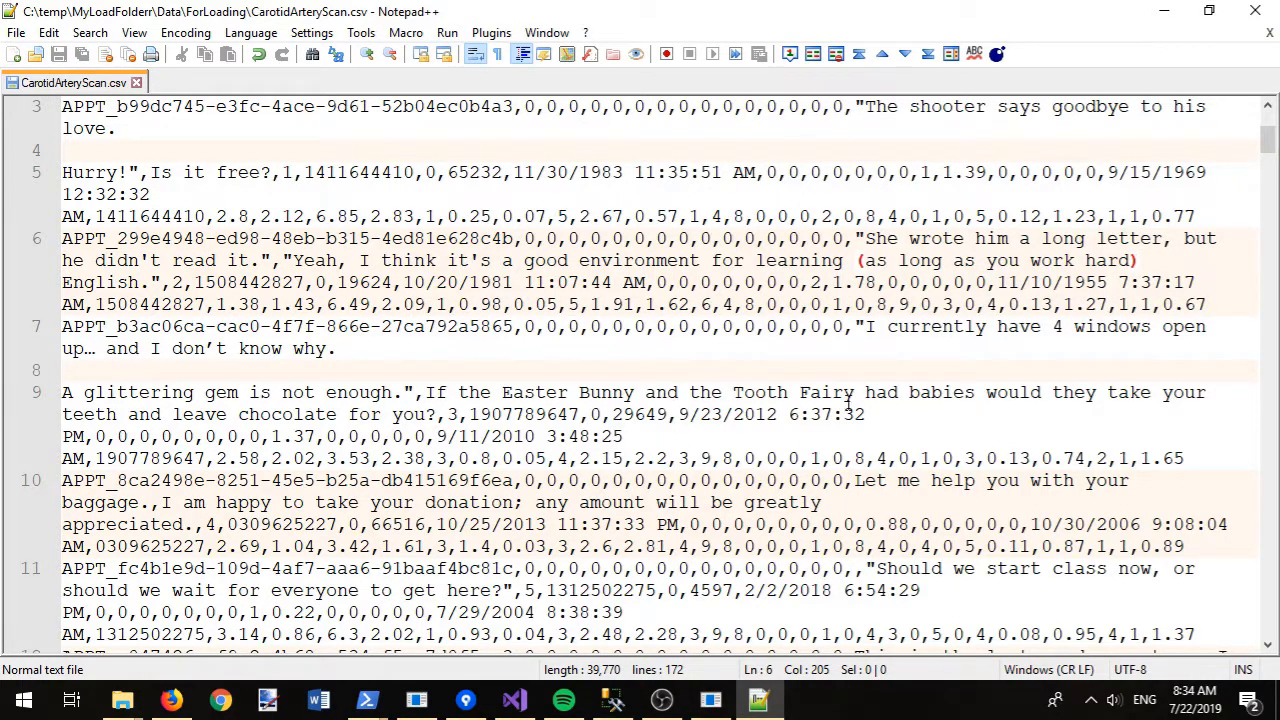
- Add '(which would be wierd' after 'babies' on line 9, save, and close the file
{"action": "left_click", "coordinate": [980, 392]}
{"action": "type", "text": "(which would be "}
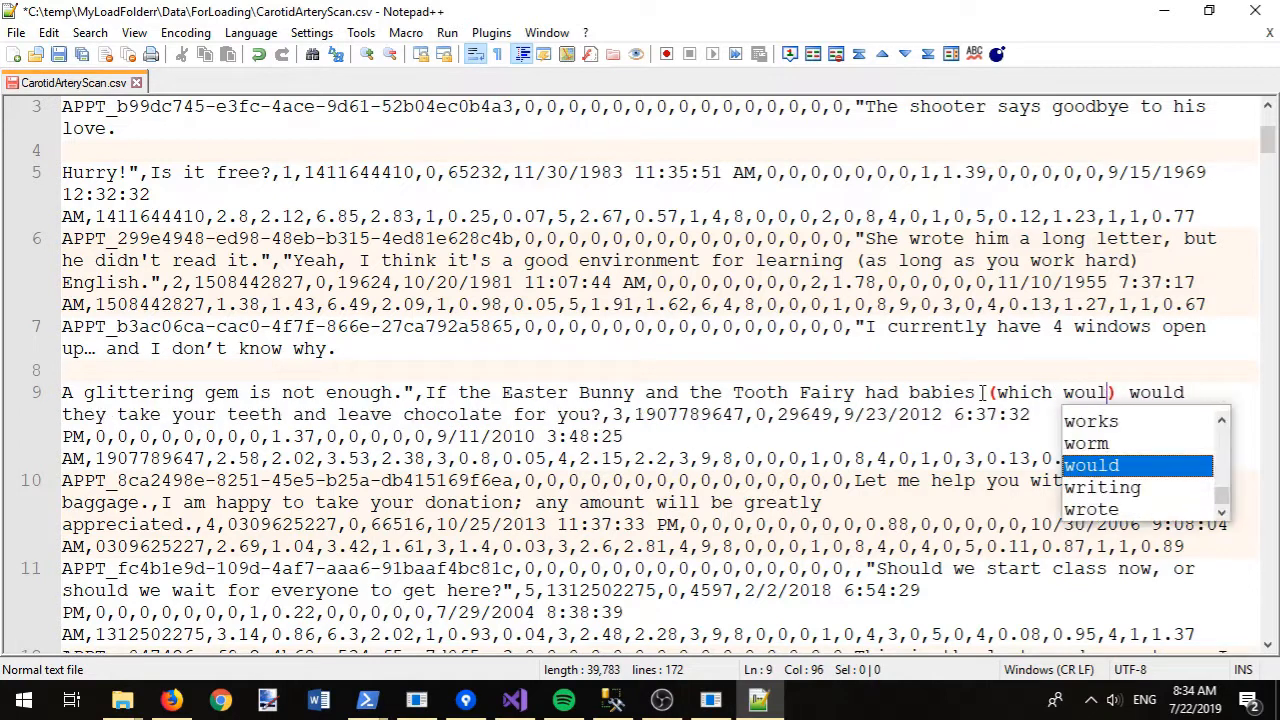
{"action": "type", "text": "wierd"}
{"action": "key", "text": "ctrl+s"}
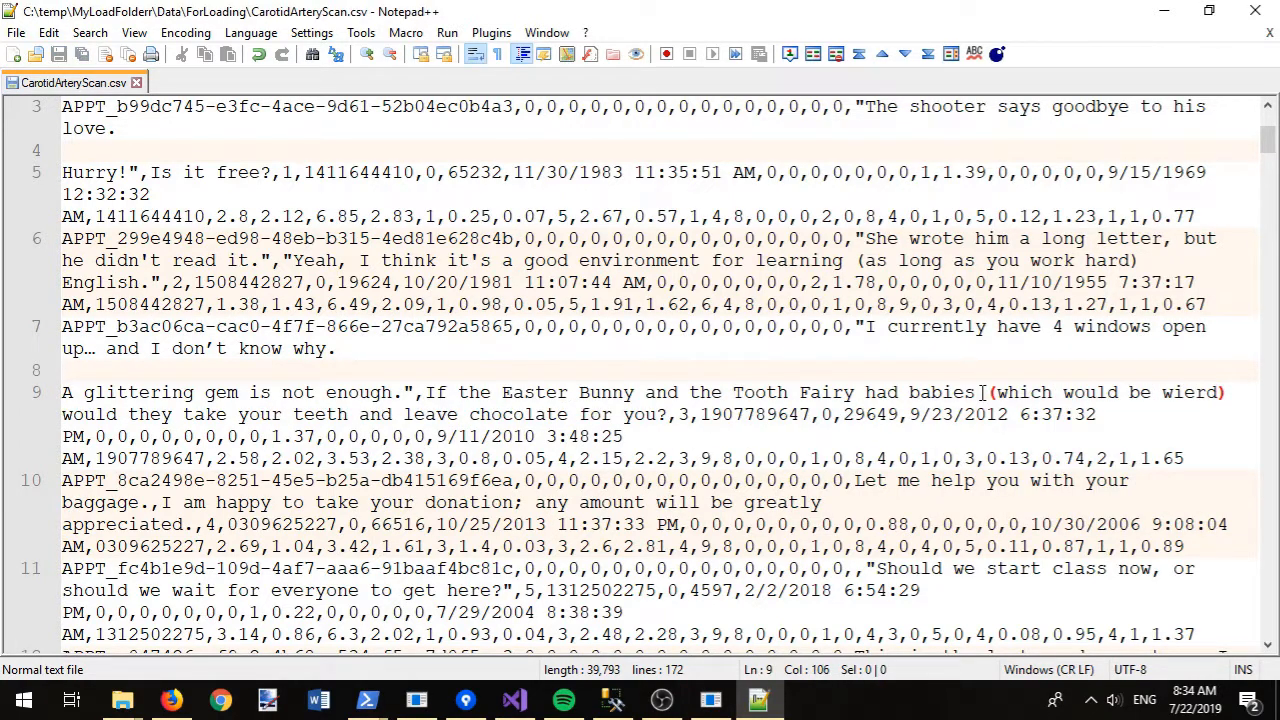
{"action": "left_click", "coordinate": [136, 83]}
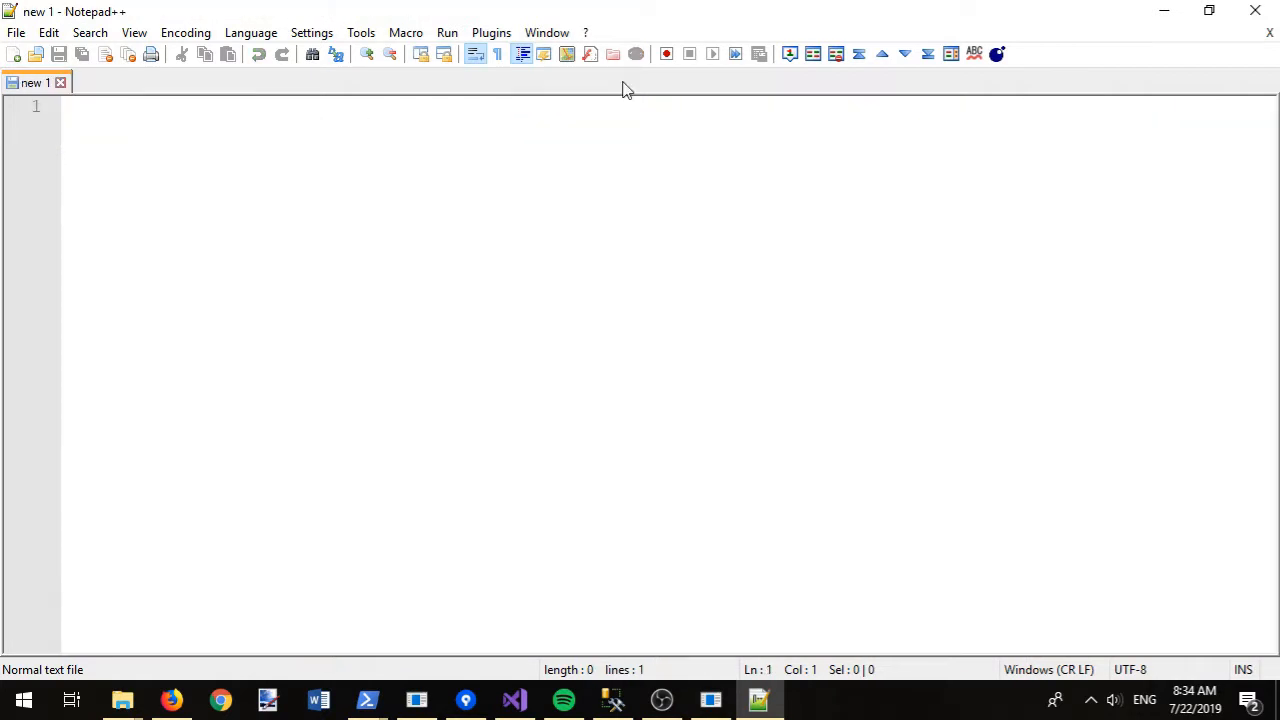
- Add an AnySeparatorFileAttacher to the Mounting stage and run its initial checks
{"action": "left_click", "coordinate": [1255, 10]}
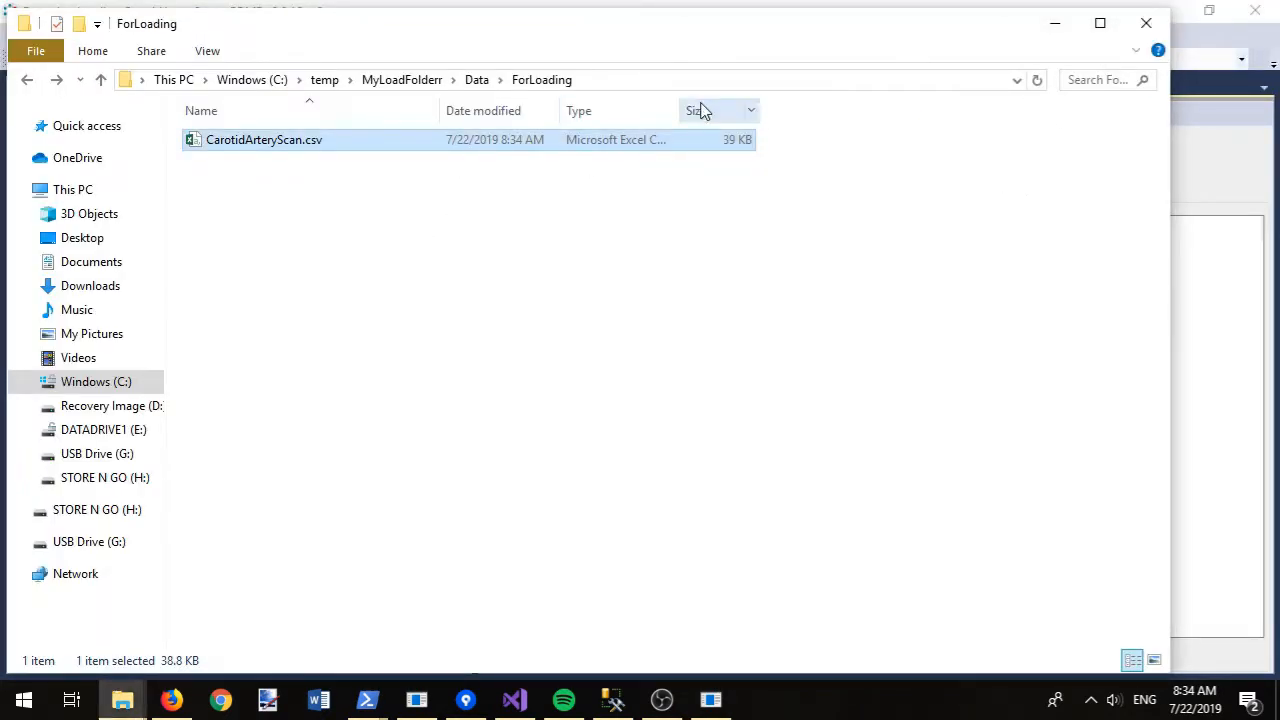
{"action": "left_click", "coordinate": [1054, 22]}
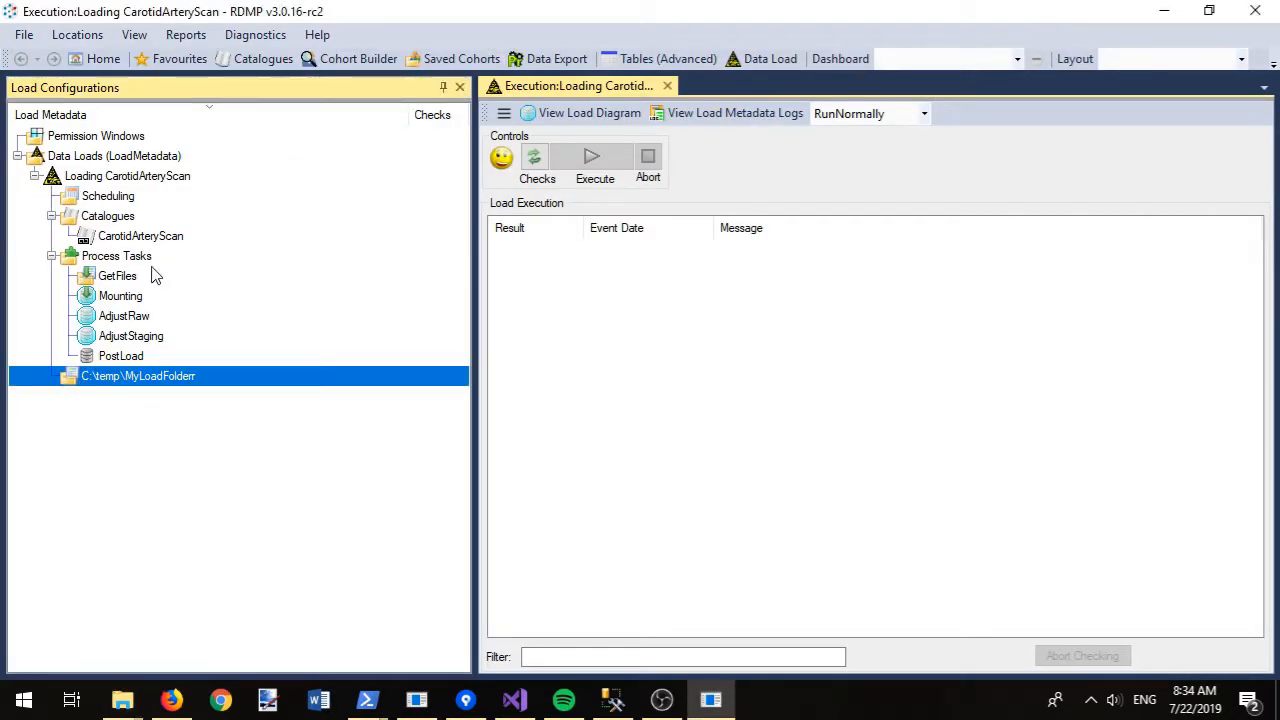
{"action": "right_click", "coordinate": [108, 298]}
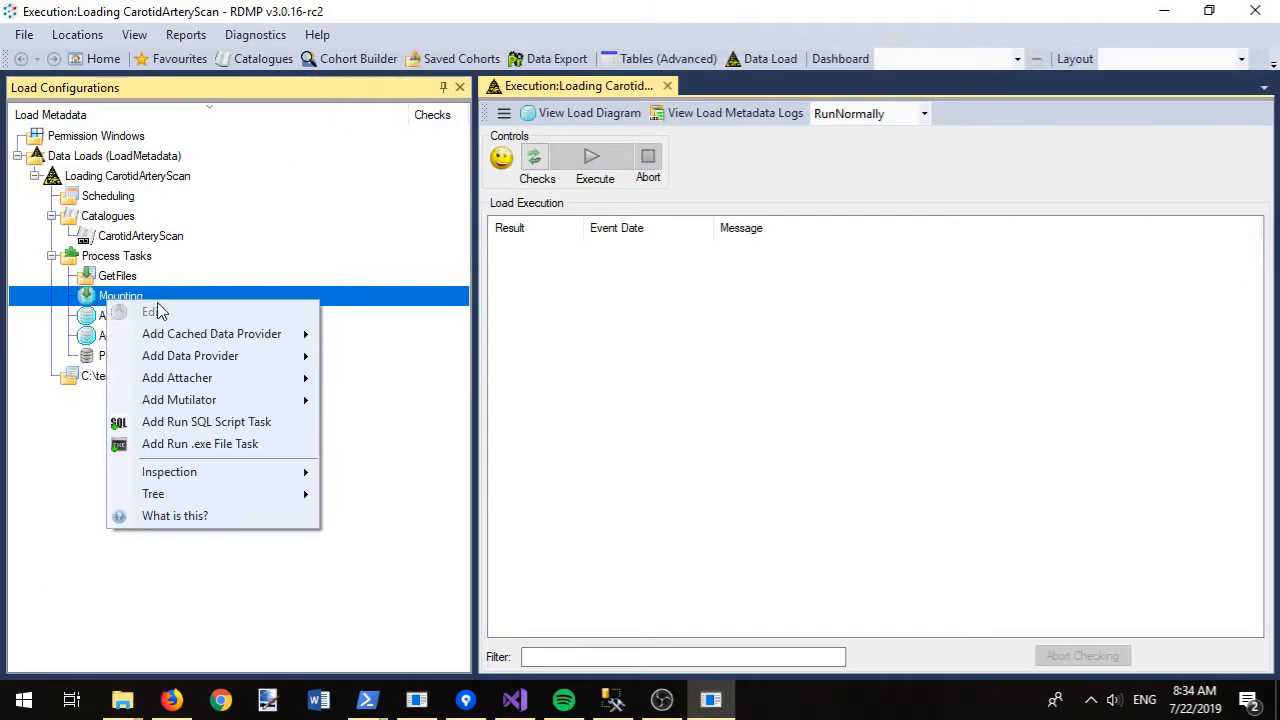
{"action": "mouse_move", "coordinate": [240, 387]}
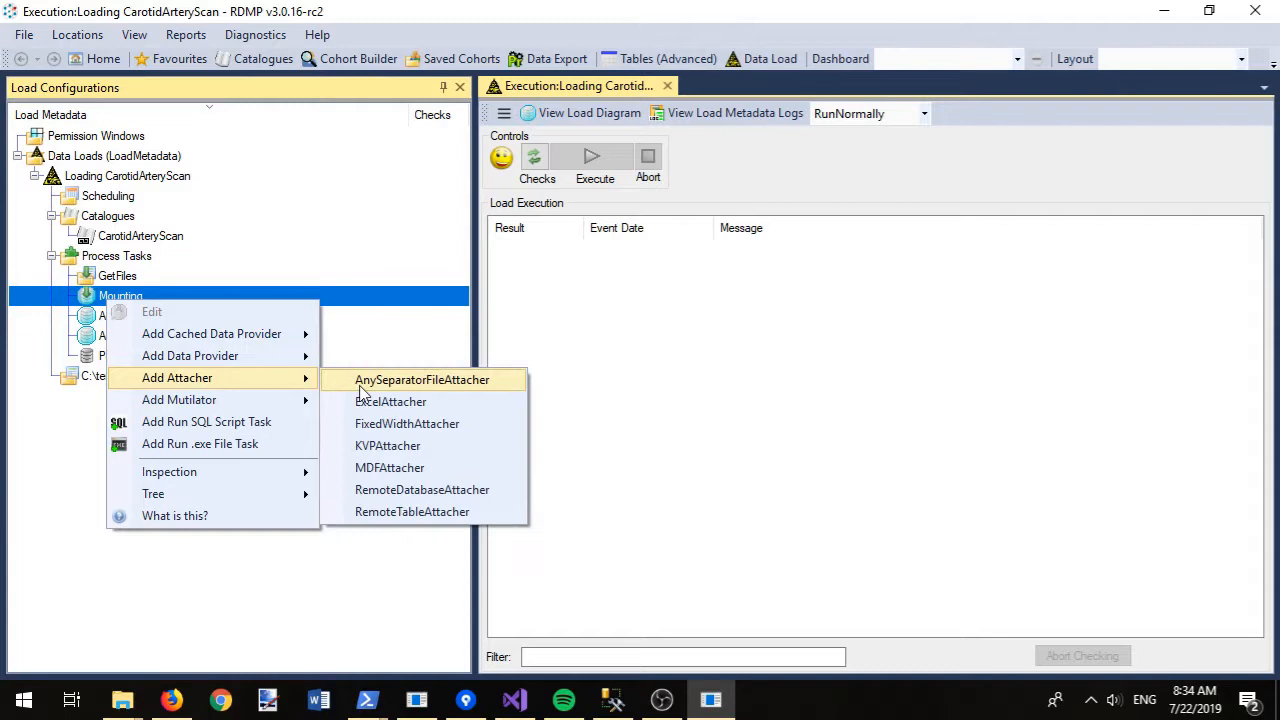
{"action": "left_click", "coordinate": [438, 385]}
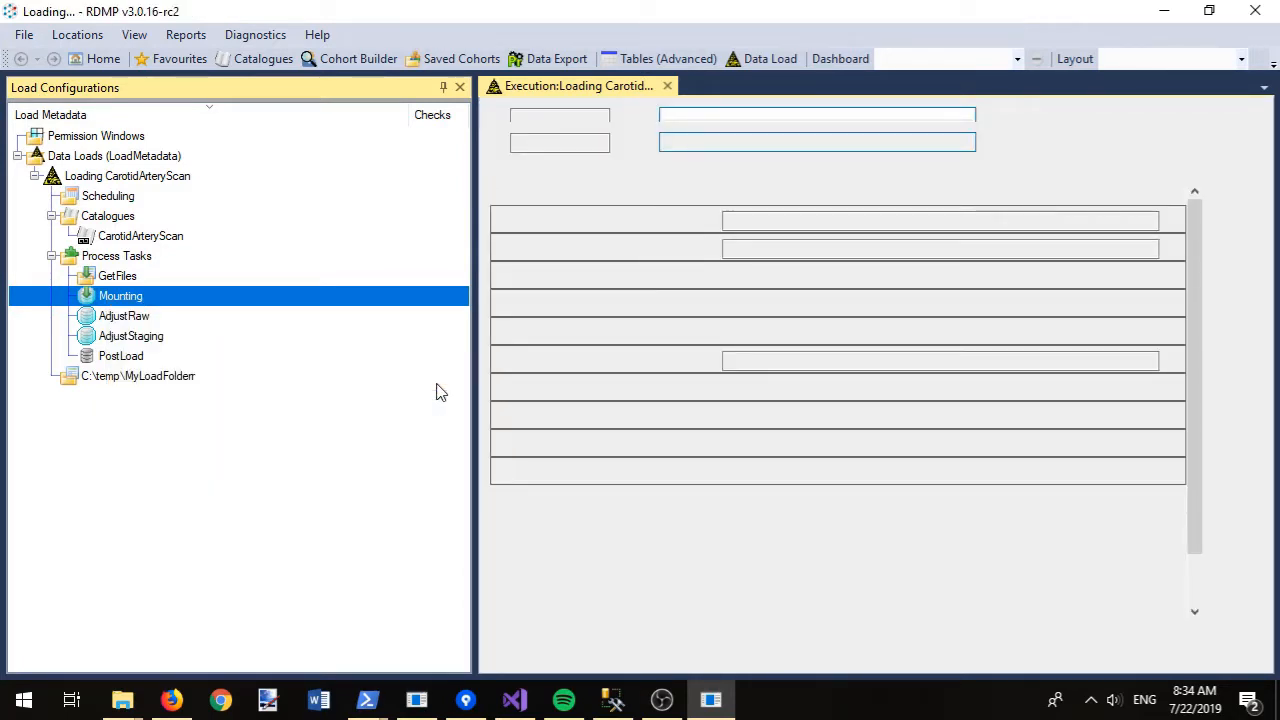
{"action": "left_click", "coordinate": [443, 87]}
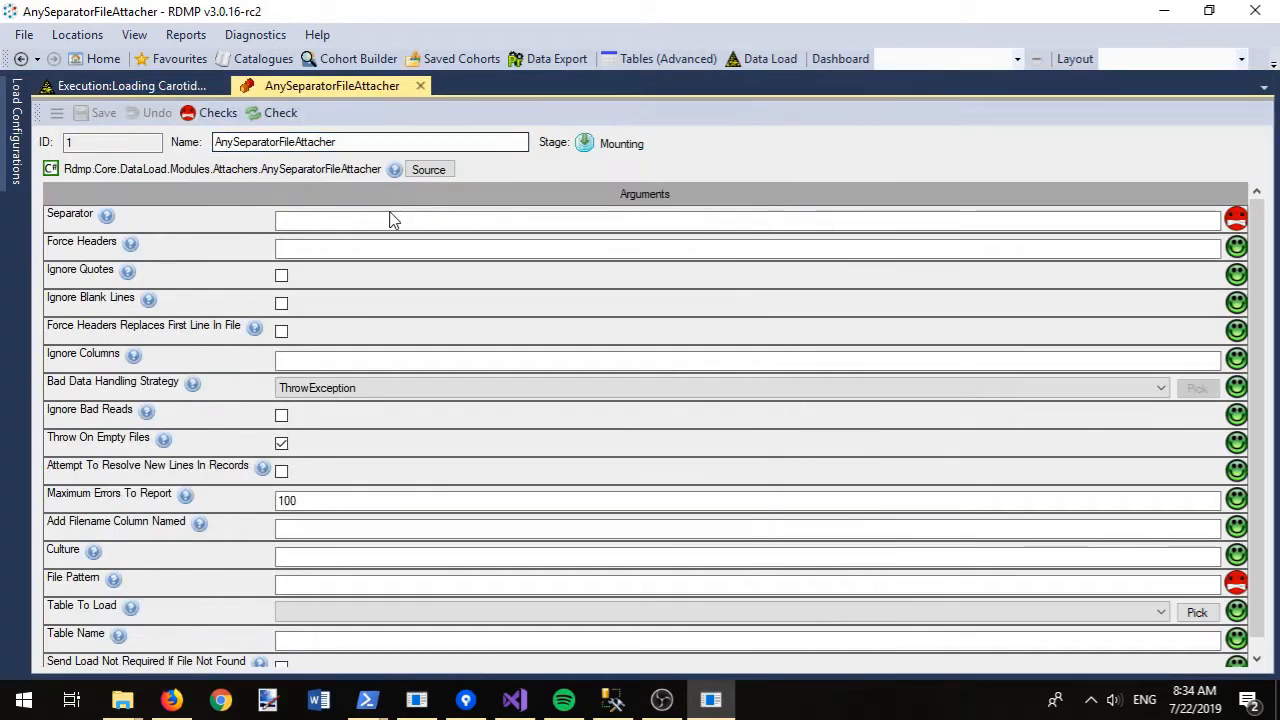
{"action": "left_click", "coordinate": [232, 124]}
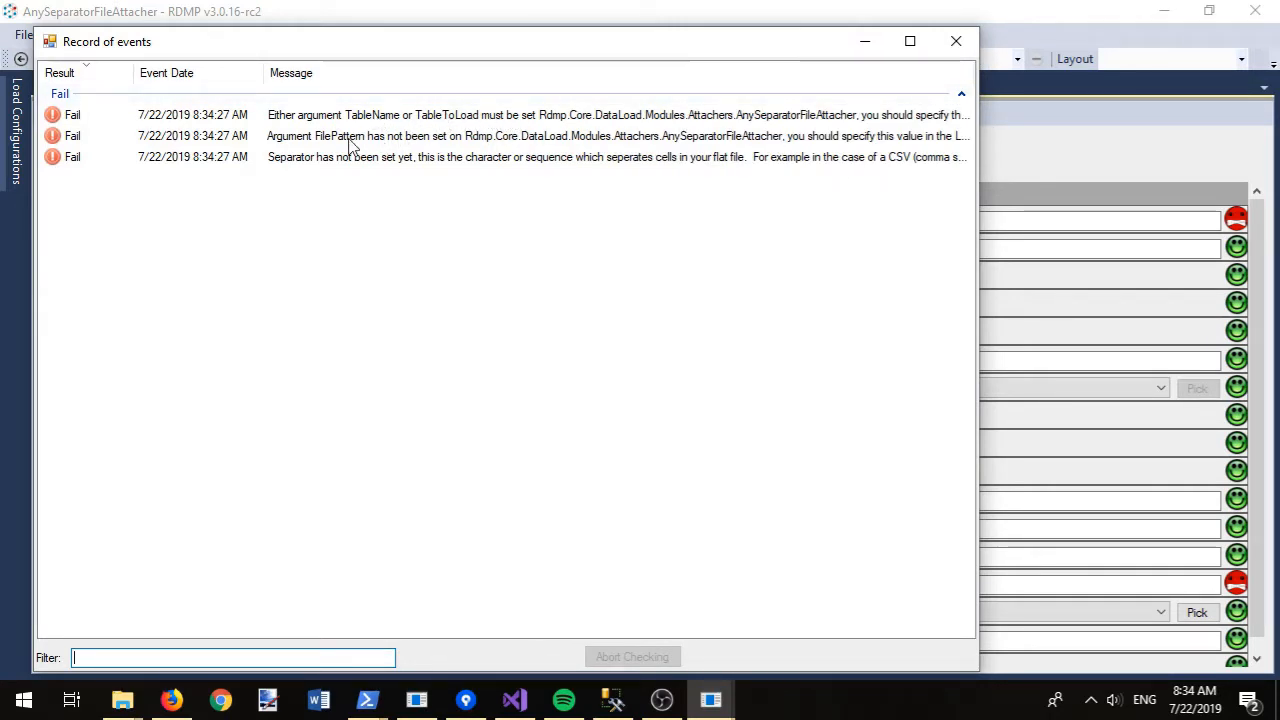
{"action": "left_click", "coordinate": [955, 42]}
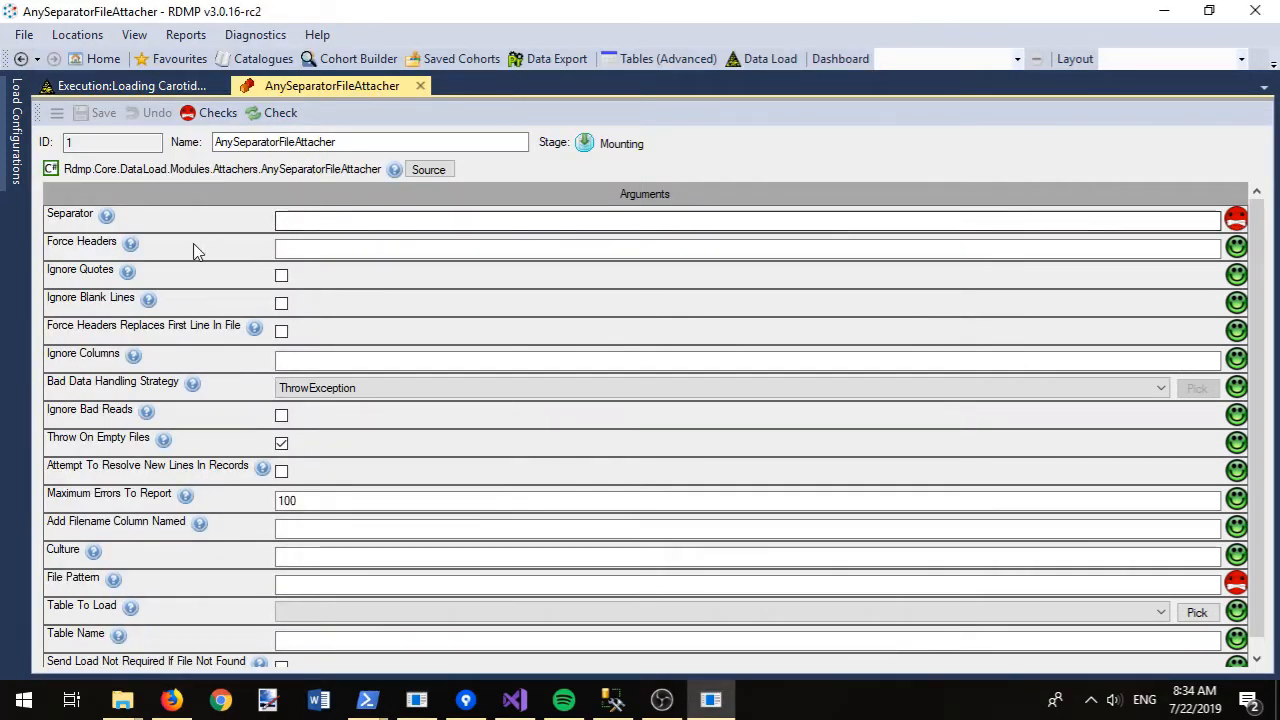
- Set separator ',', table test7 CarotidArteryScan and file pattern *.csv, then re-check
{"action": "mouse_move", "coordinate": [108, 218]}
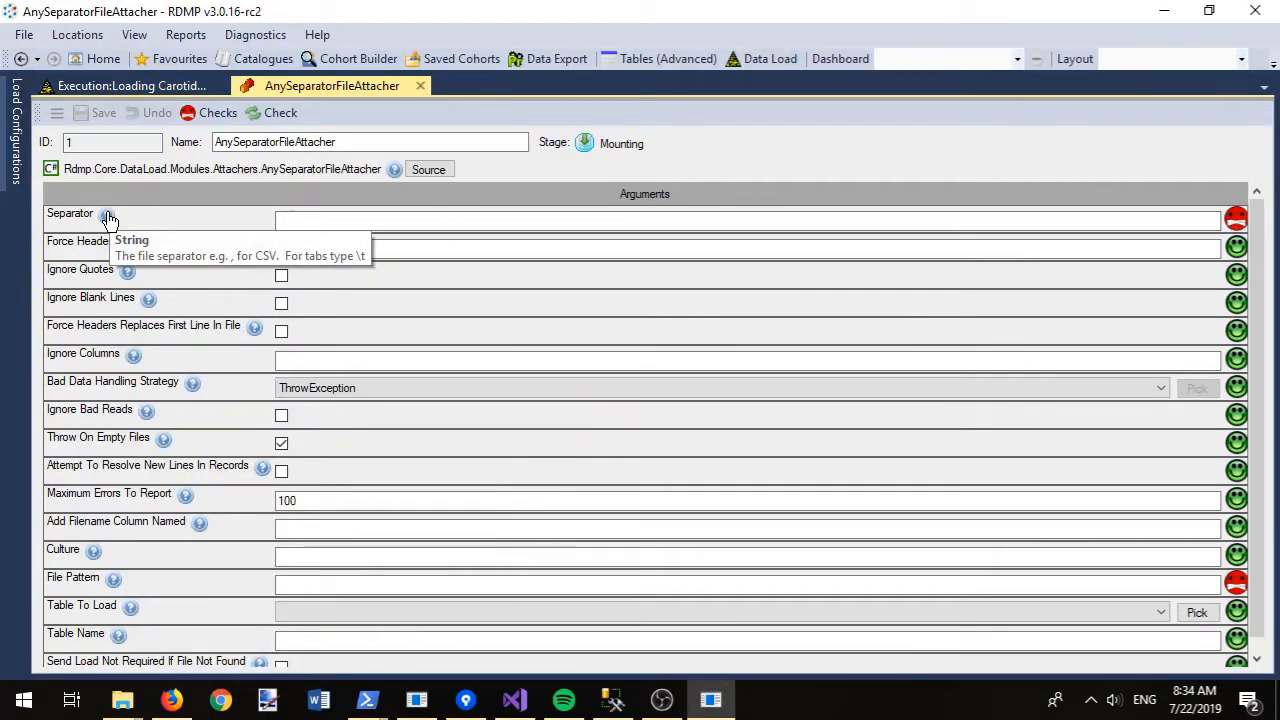
{"action": "left_click", "coordinate": [370, 215]}
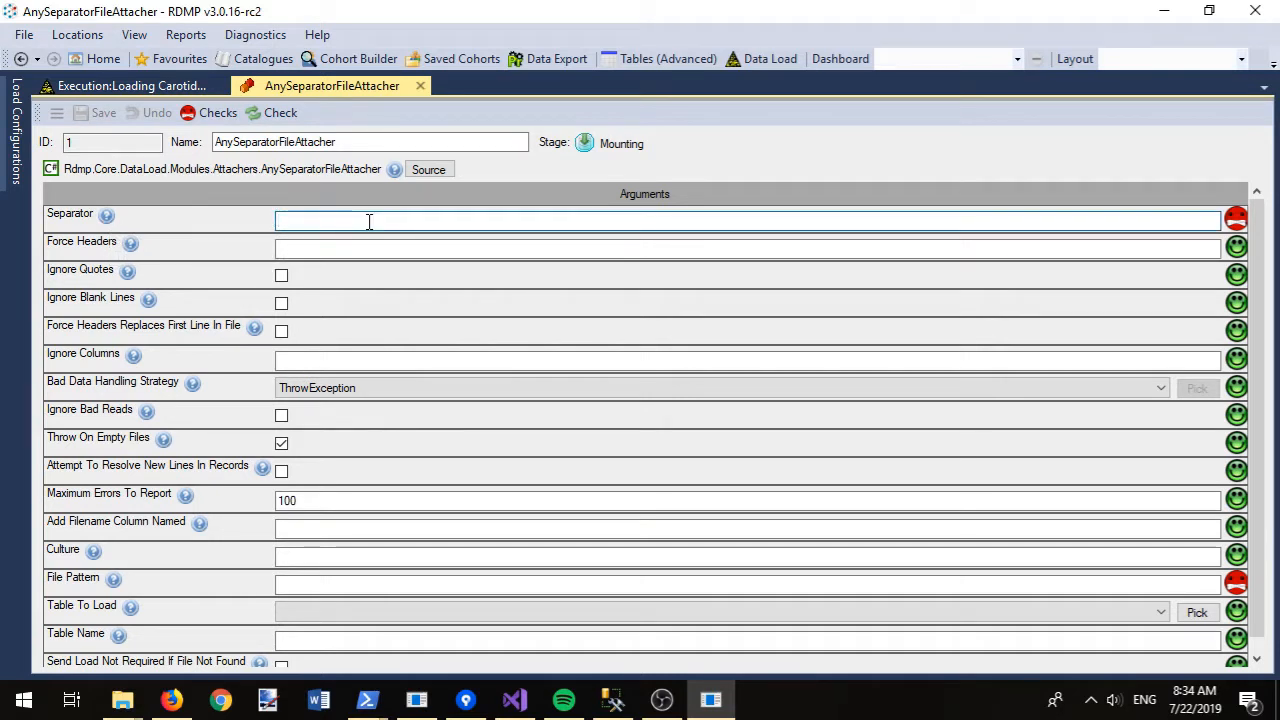
{"action": "type", "text": ","}
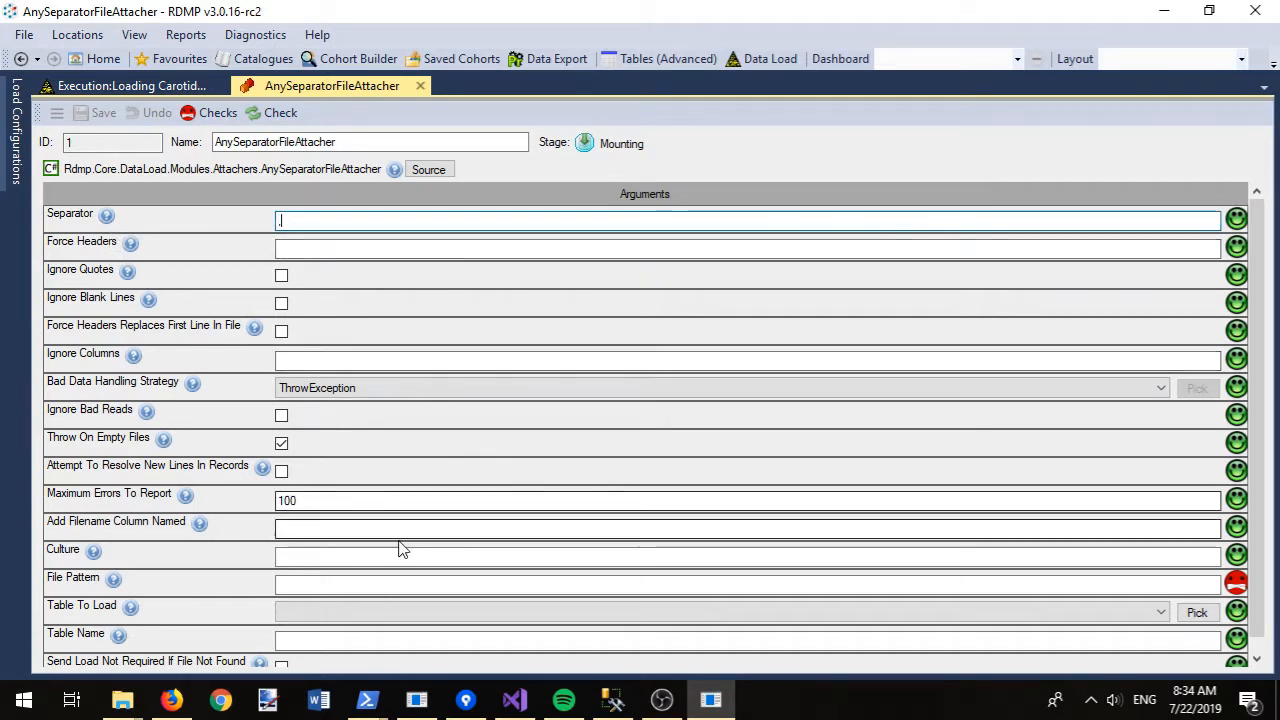
{"action": "left_click", "coordinate": [300, 612]}
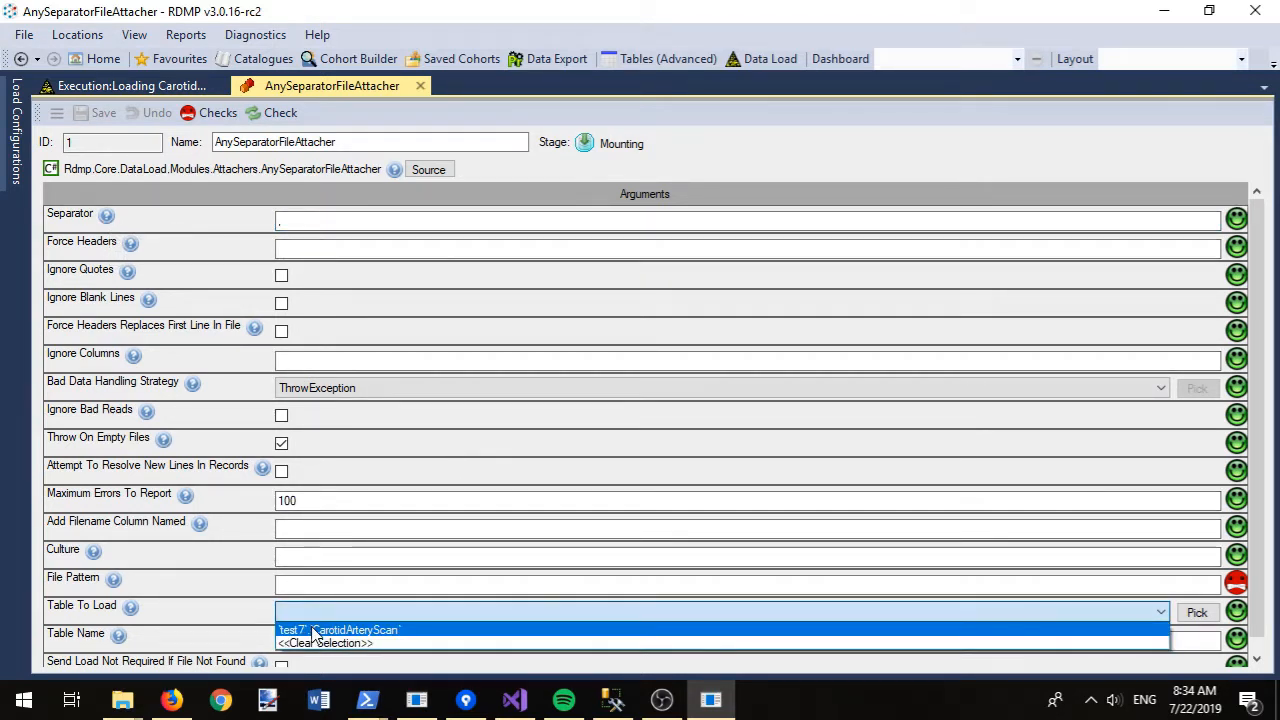
{"action": "left_click", "coordinate": [312, 624]}
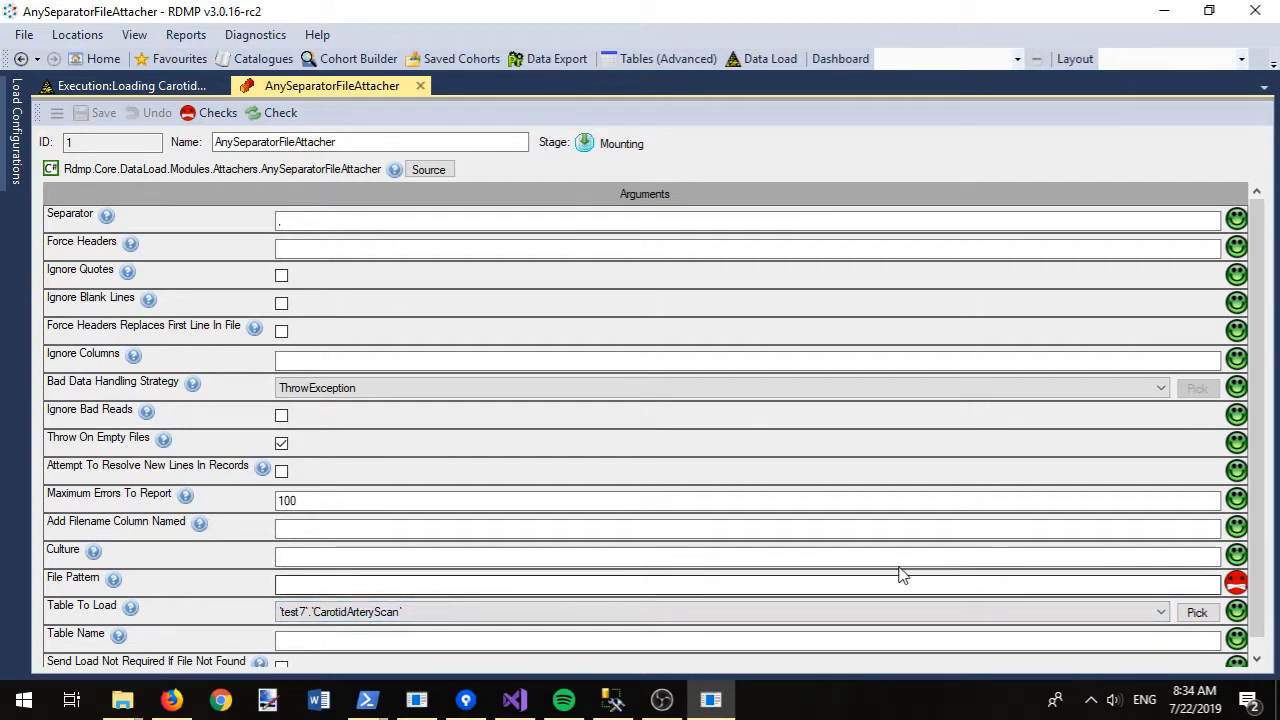
{"action": "mouse_move", "coordinate": [116, 588]}
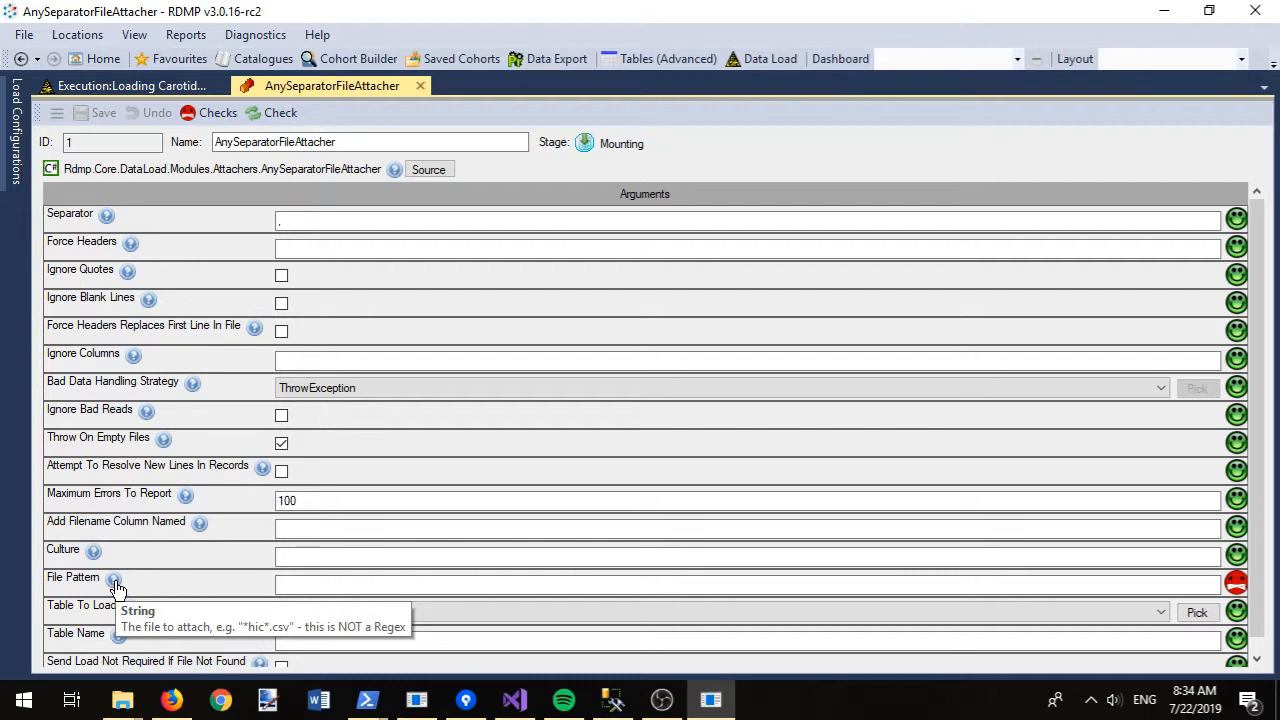
{"action": "left_click", "coordinate": [296, 584]}
{"action": "type", "text": "*"}
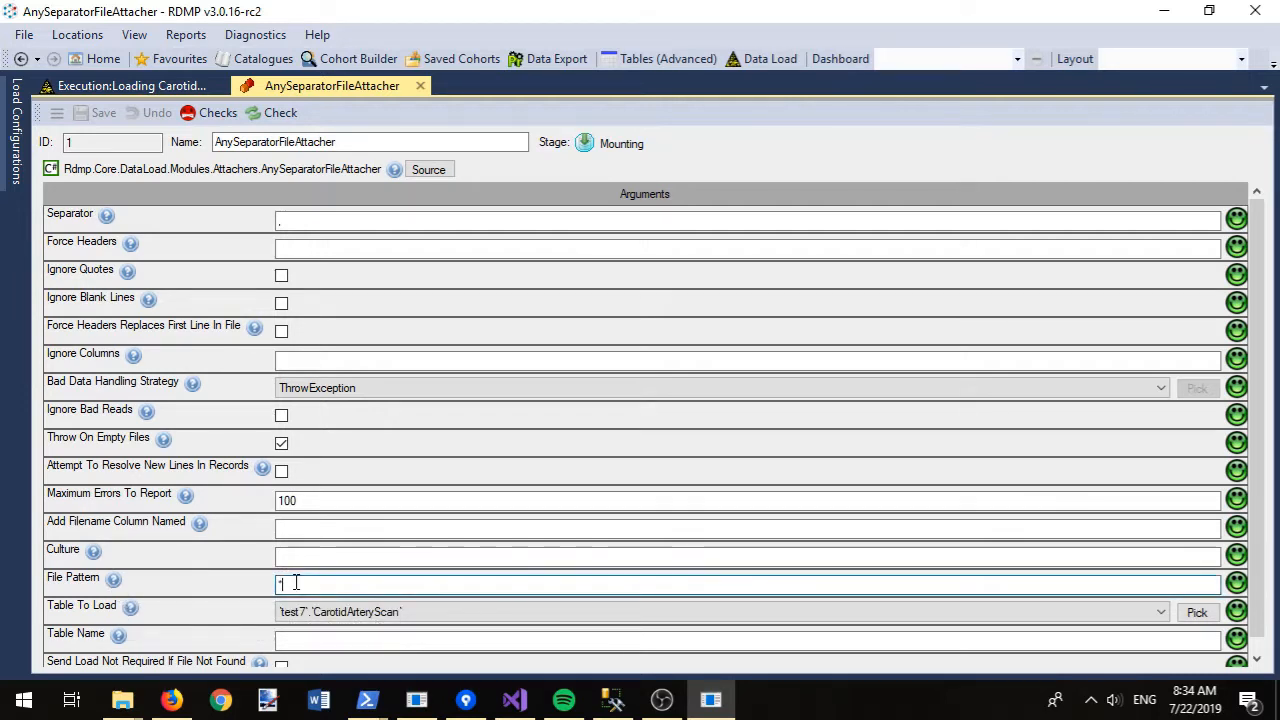
{"action": "type", "text": ".csv"}
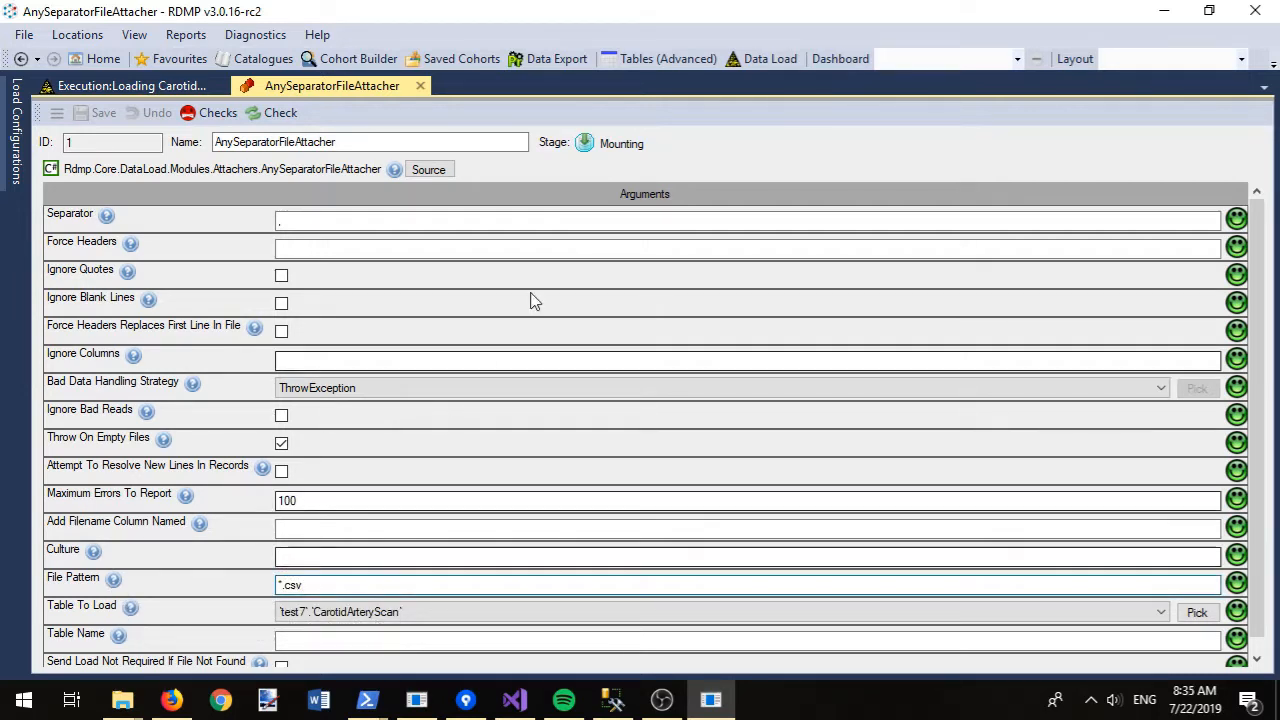
{"action": "left_click", "coordinate": [272, 113]}
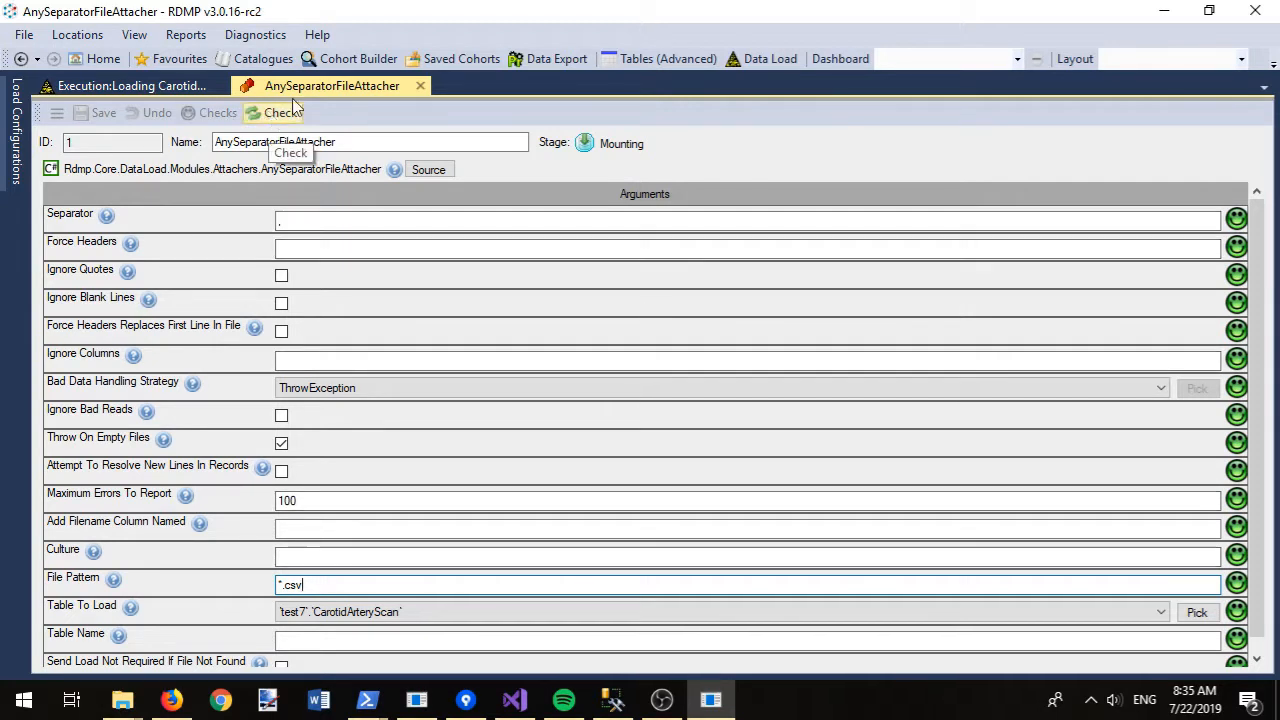
- Open the Check and Execute view for the Loading CarotidArteryScan load
{"action": "right_click", "coordinate": [345, 95]}
{"action": "left_click", "coordinate": [409, 168]}
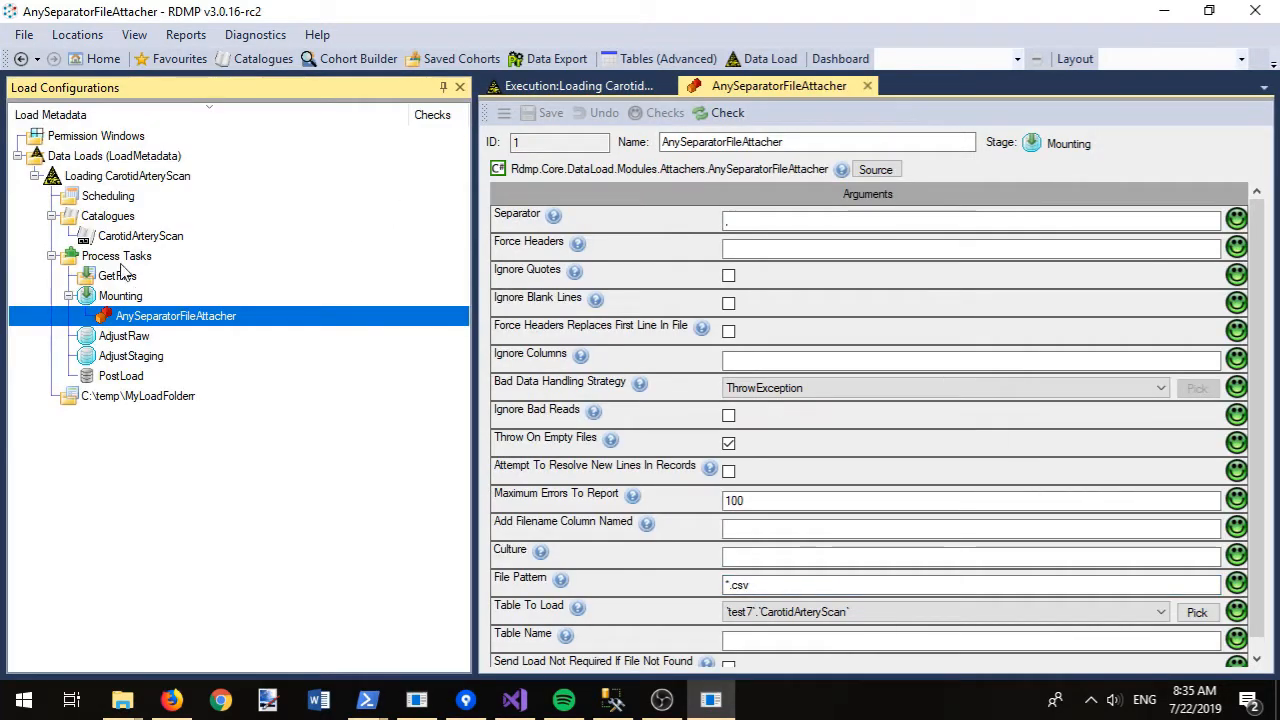
{"action": "right_click", "coordinate": [84, 177]}
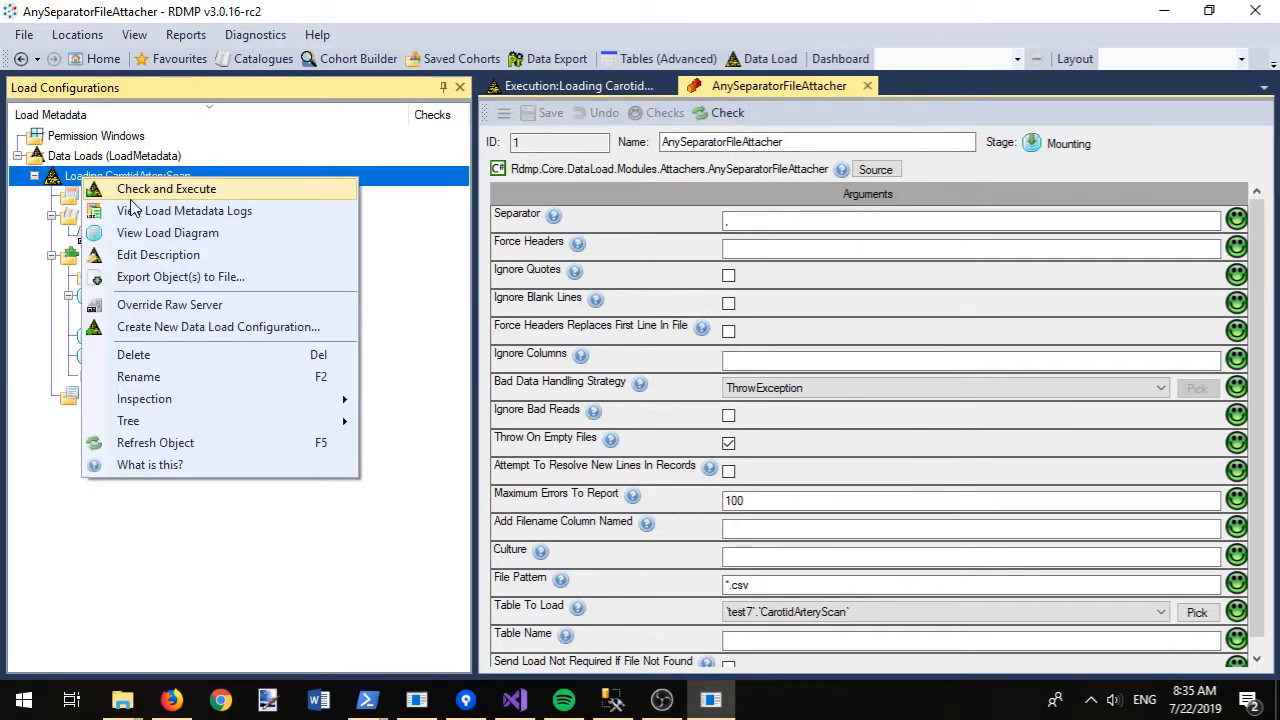
{"action": "left_click", "coordinate": [138, 190]}
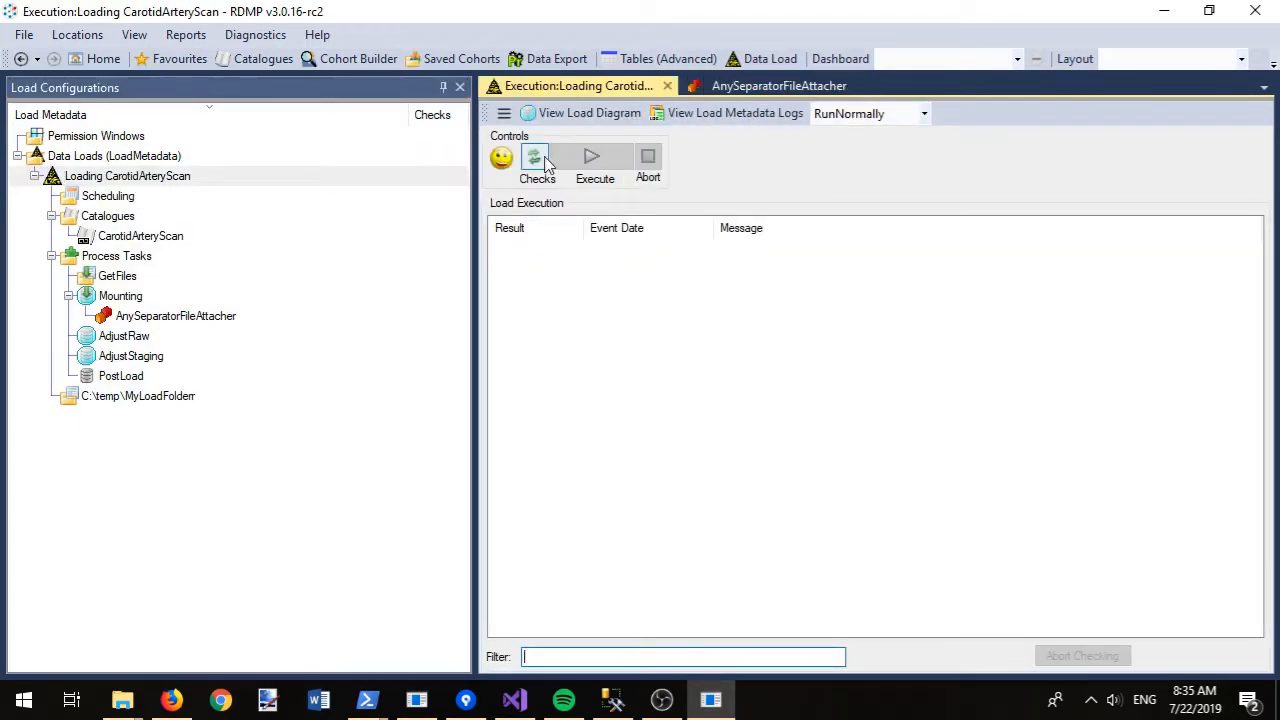
- Run checks, accept the trigger, missing-column and extractability fixes, then execute the load
{"action": "left_click", "coordinate": [545, 163]}
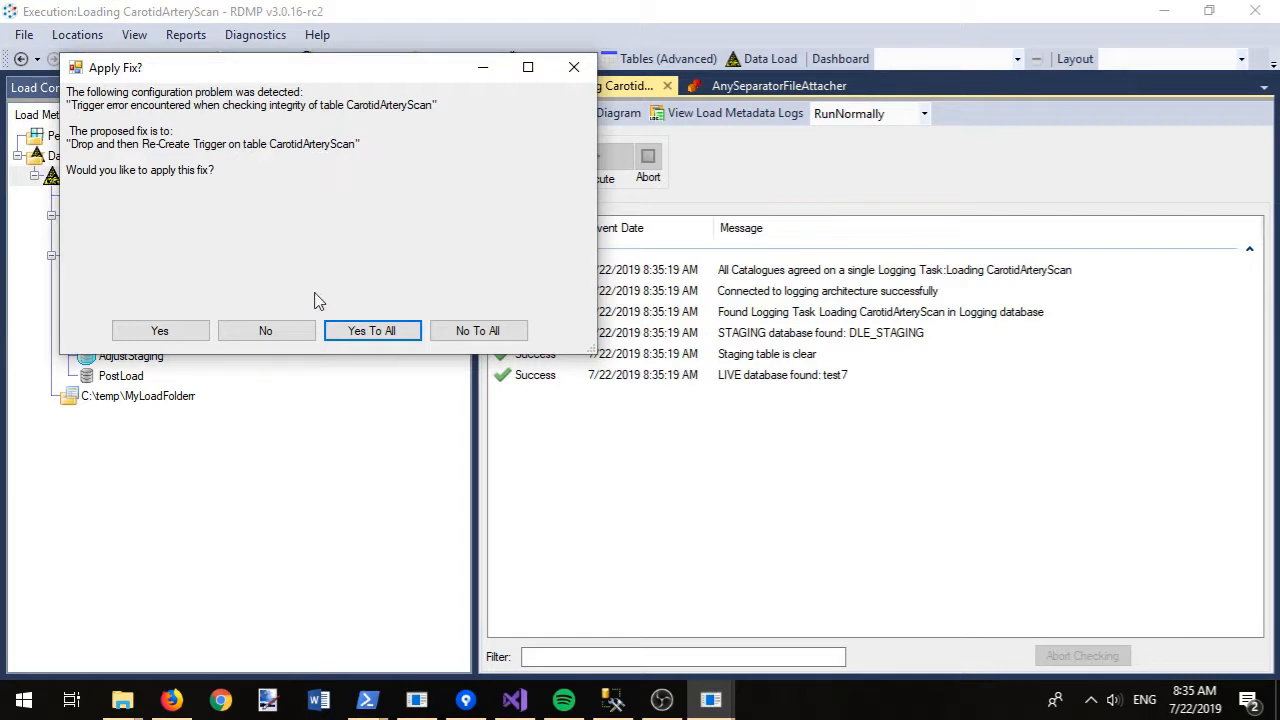
{"action": "left_click", "coordinate": [173, 334]}
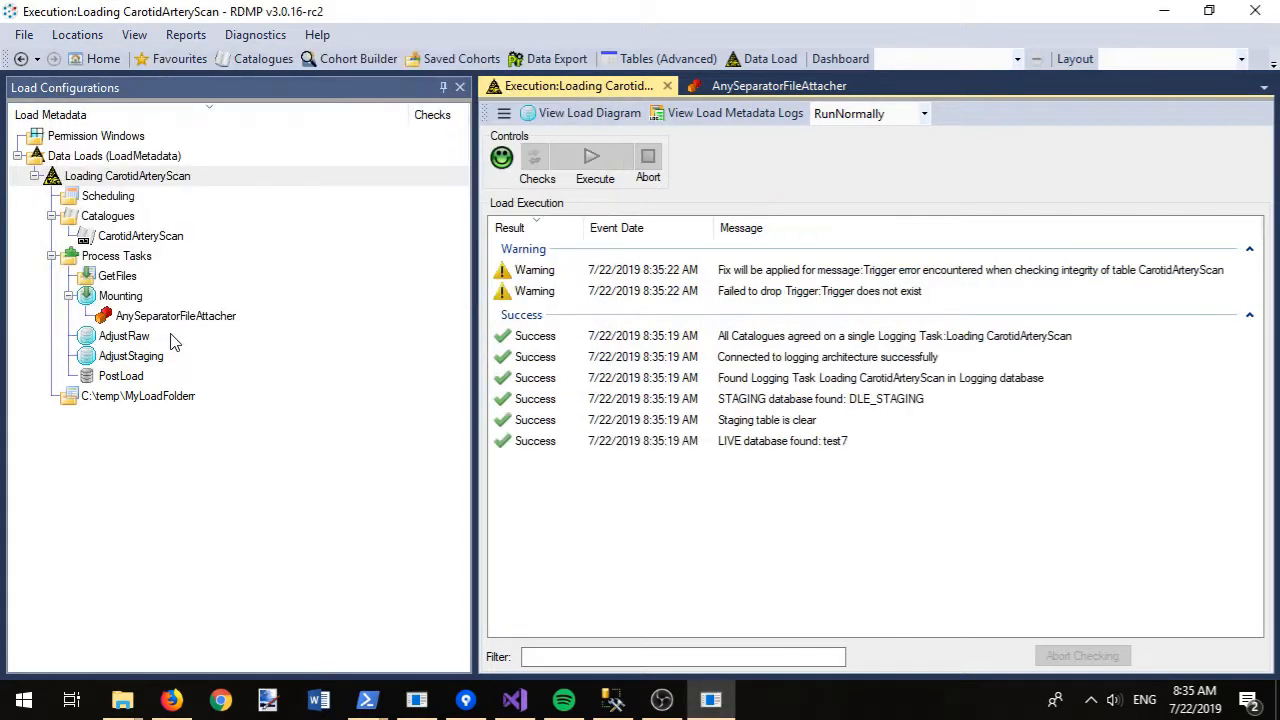
{"action": "left_click", "coordinate": [183, 357]}
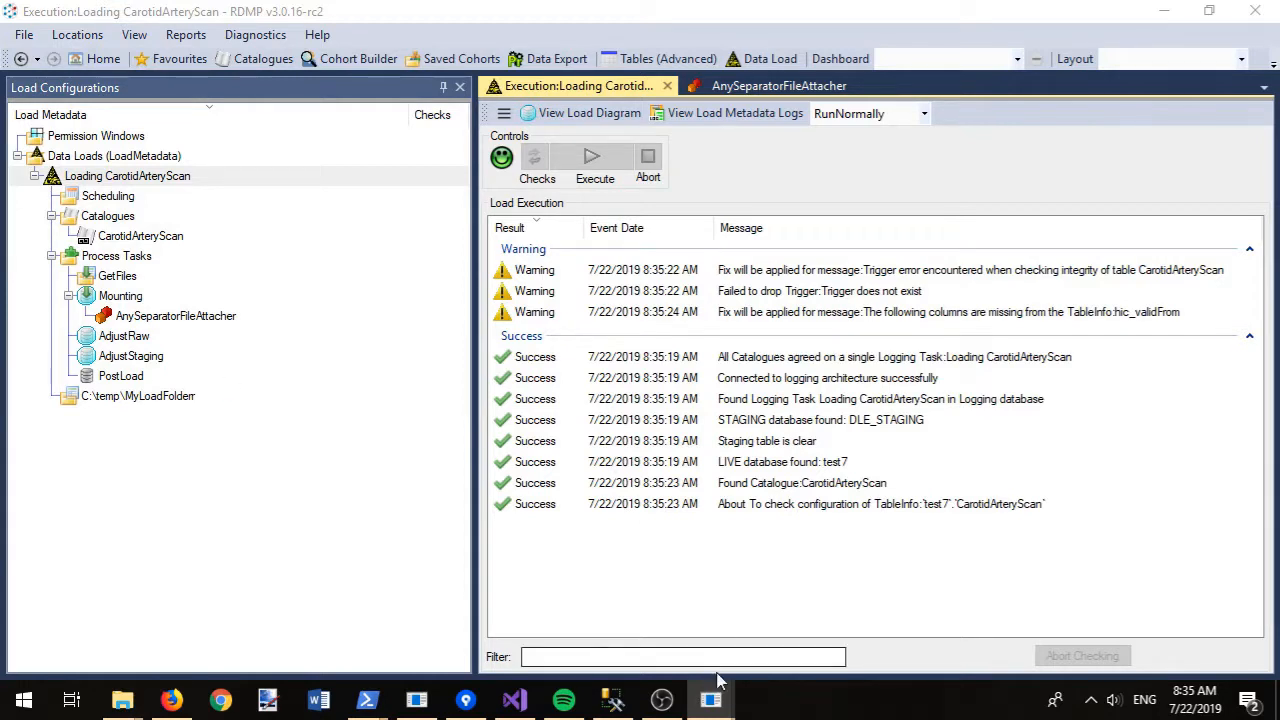
{"action": "mouse_move", "coordinate": [711, 699]}
{"action": "left_click", "coordinate": [766, 624]}
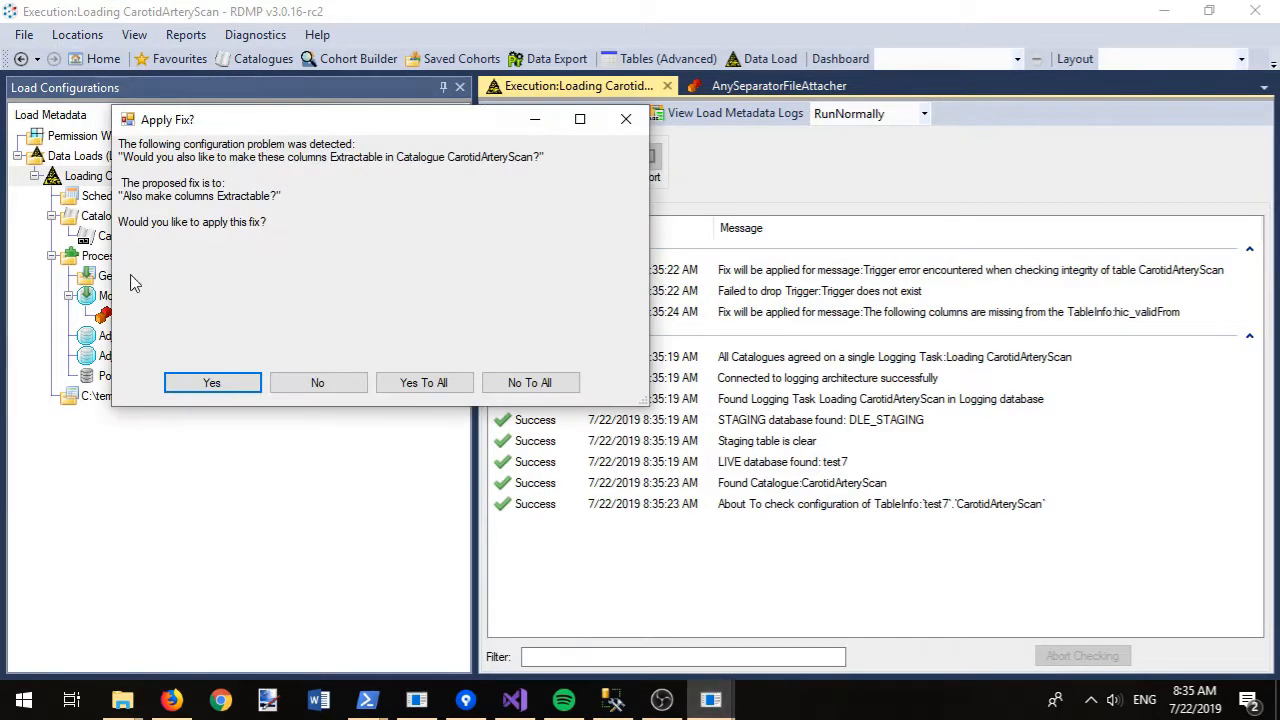
{"action": "left_click", "coordinate": [199, 384]}
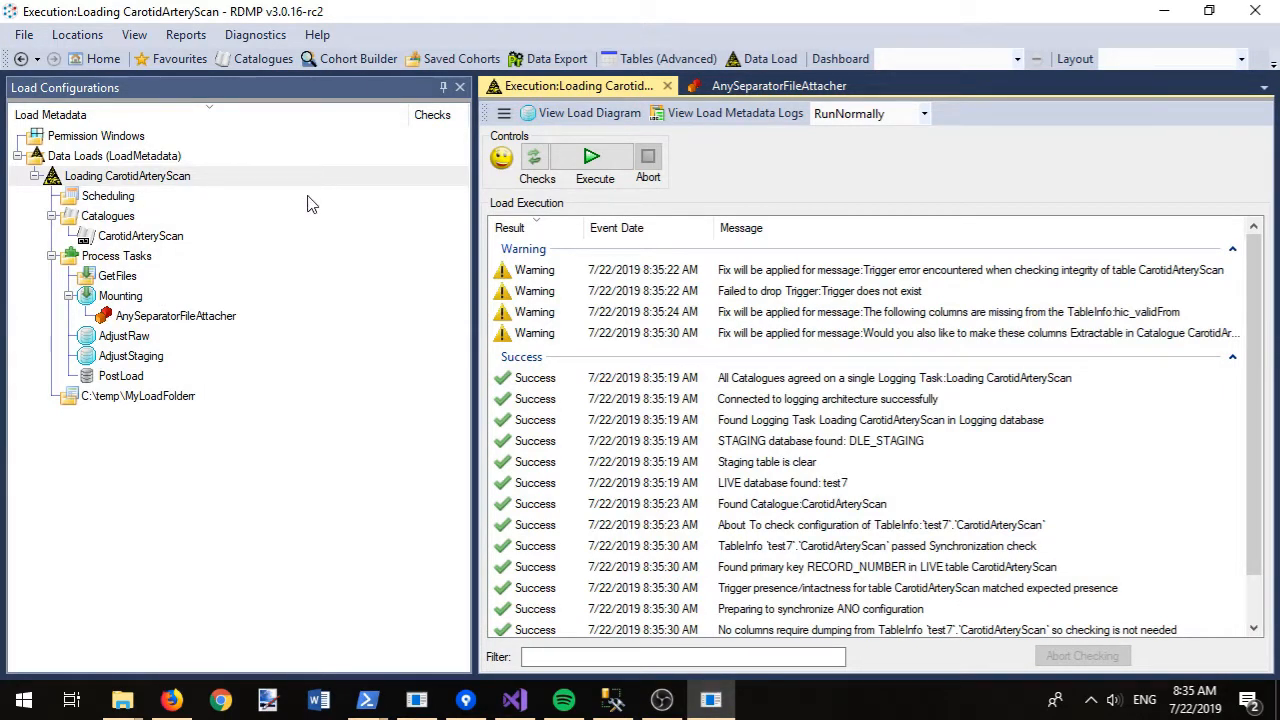
{"action": "left_click", "coordinate": [588, 160]}
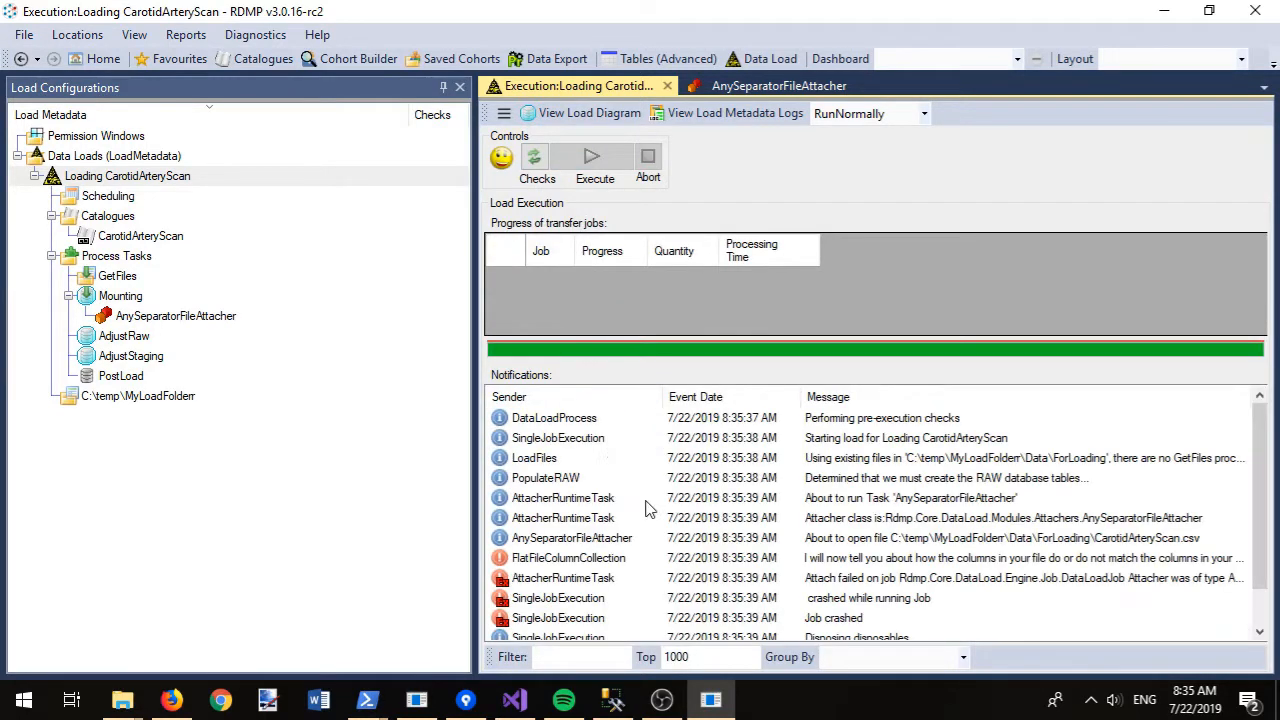
{"action": "double_click", "coordinate": [612, 557]}
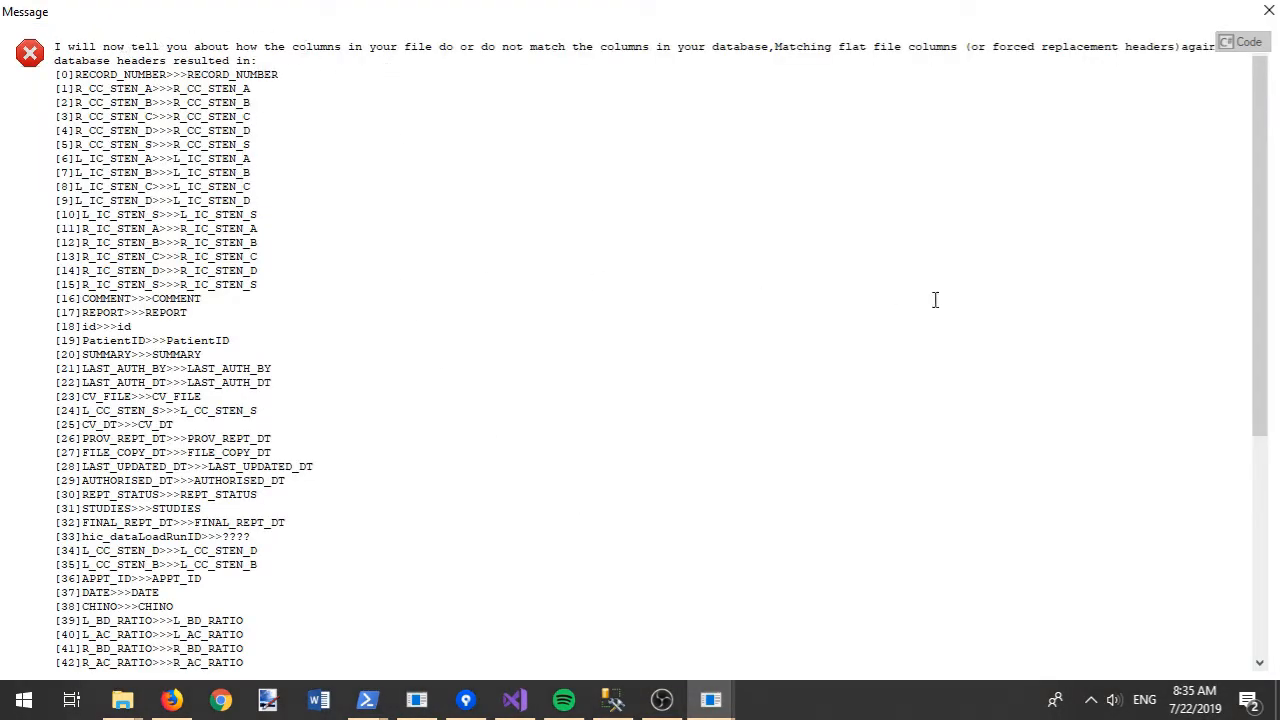
{"action": "left_click_drag", "start_coordinate": [1262, 198], "coordinate": [1278, 465]}
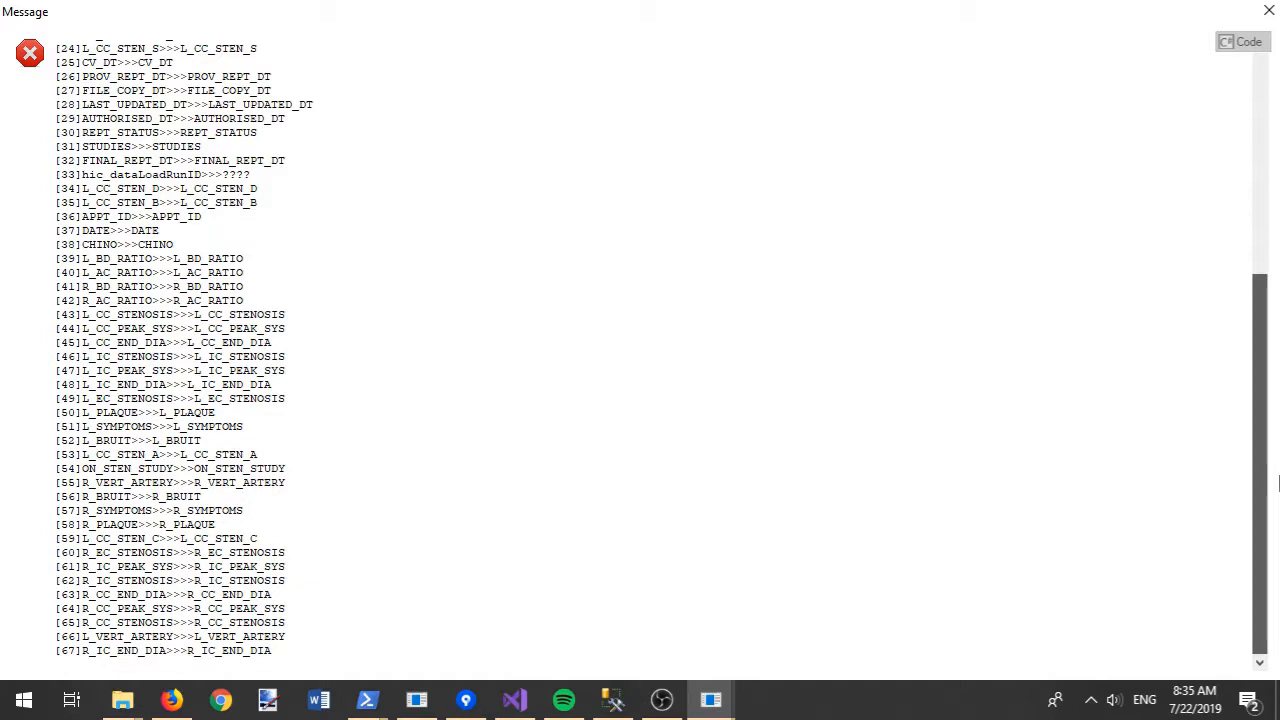
{"action": "left_click_drag", "start_coordinate": [1278, 474], "coordinate": [1275, 184]}
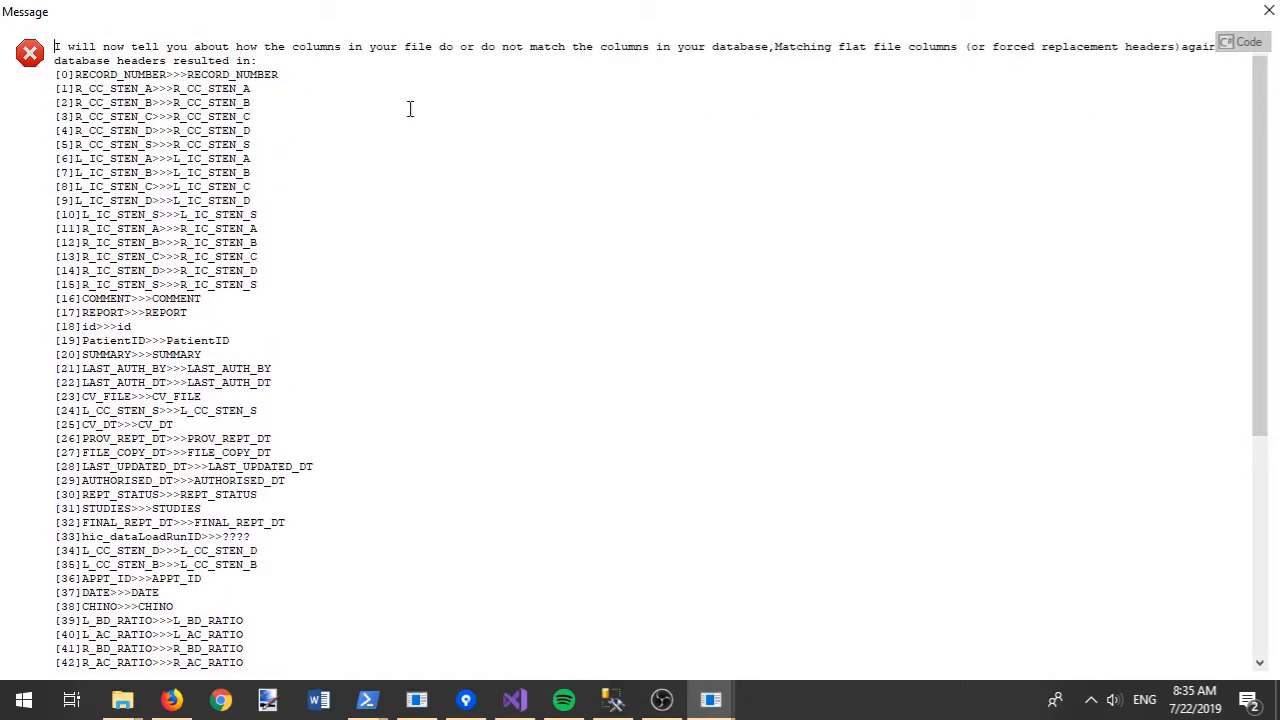
{"action": "double_click", "coordinate": [423, 14]}
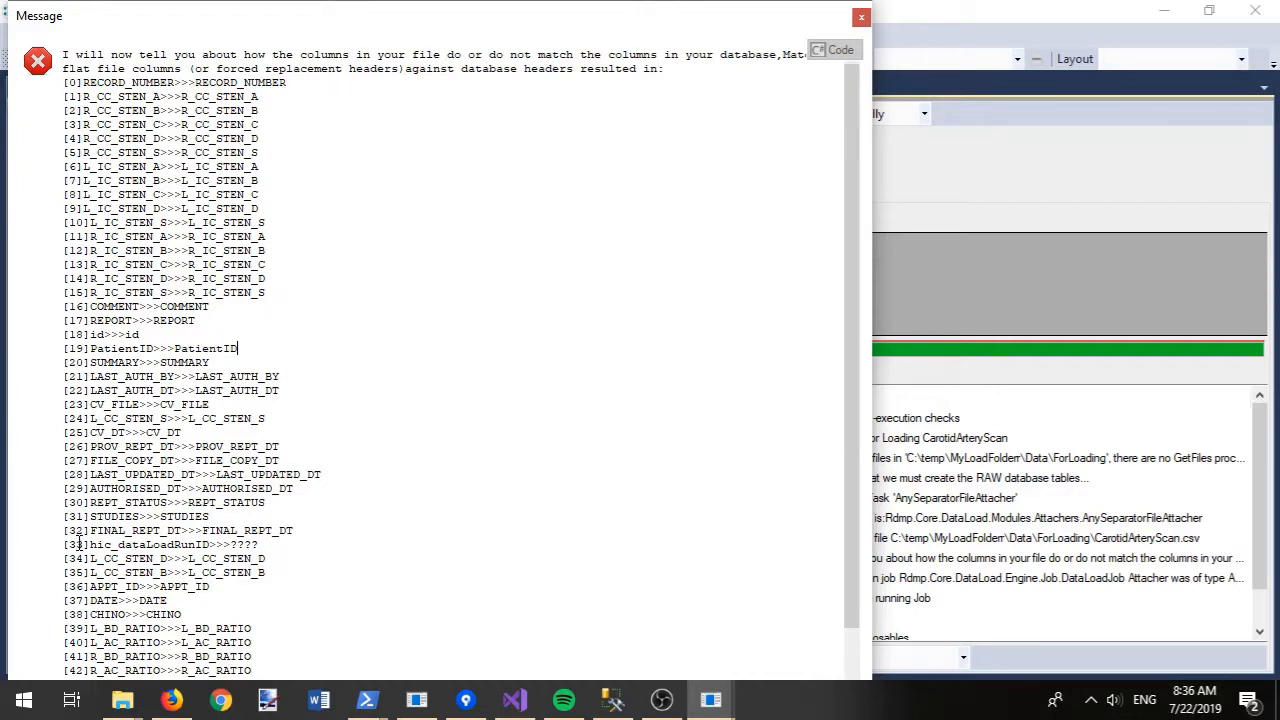
{"action": "double_click", "coordinate": [161, 546]}
{"action": "scroll", "coordinate": [162, 548], "scroll_direction": "down", "scroll_amount": 5}
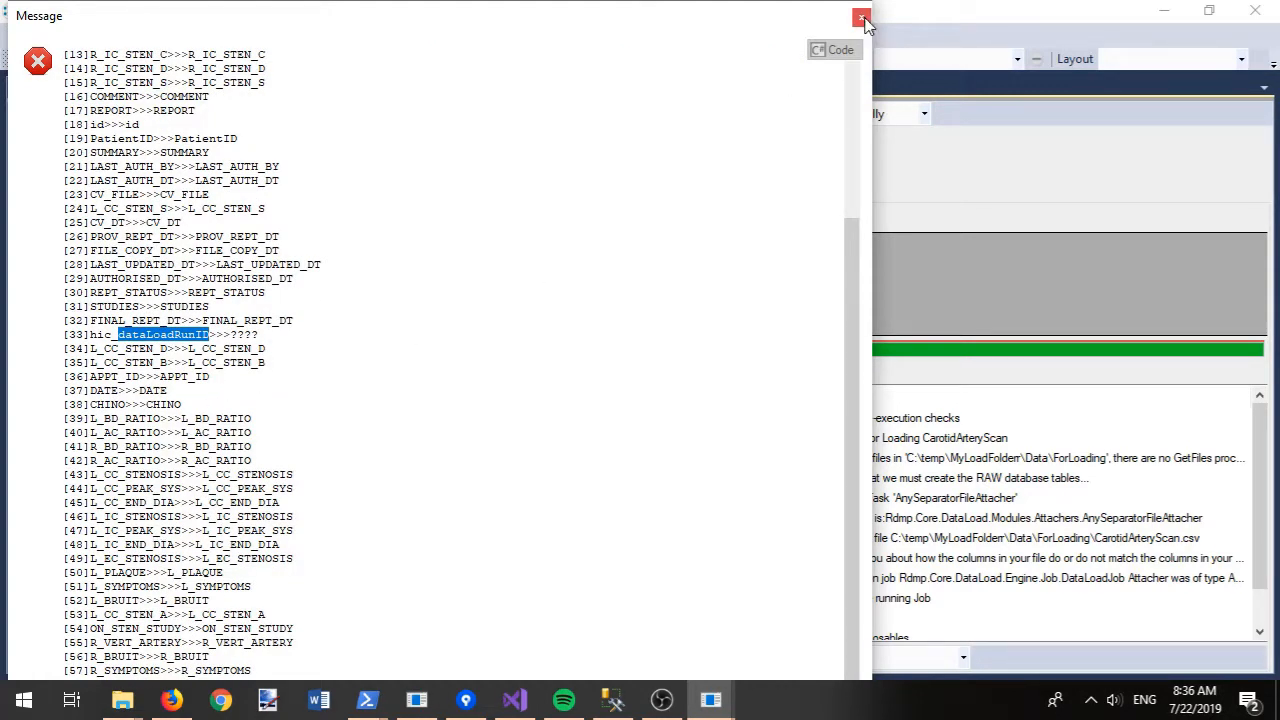
{"action": "left_click", "coordinate": [86, 336]}
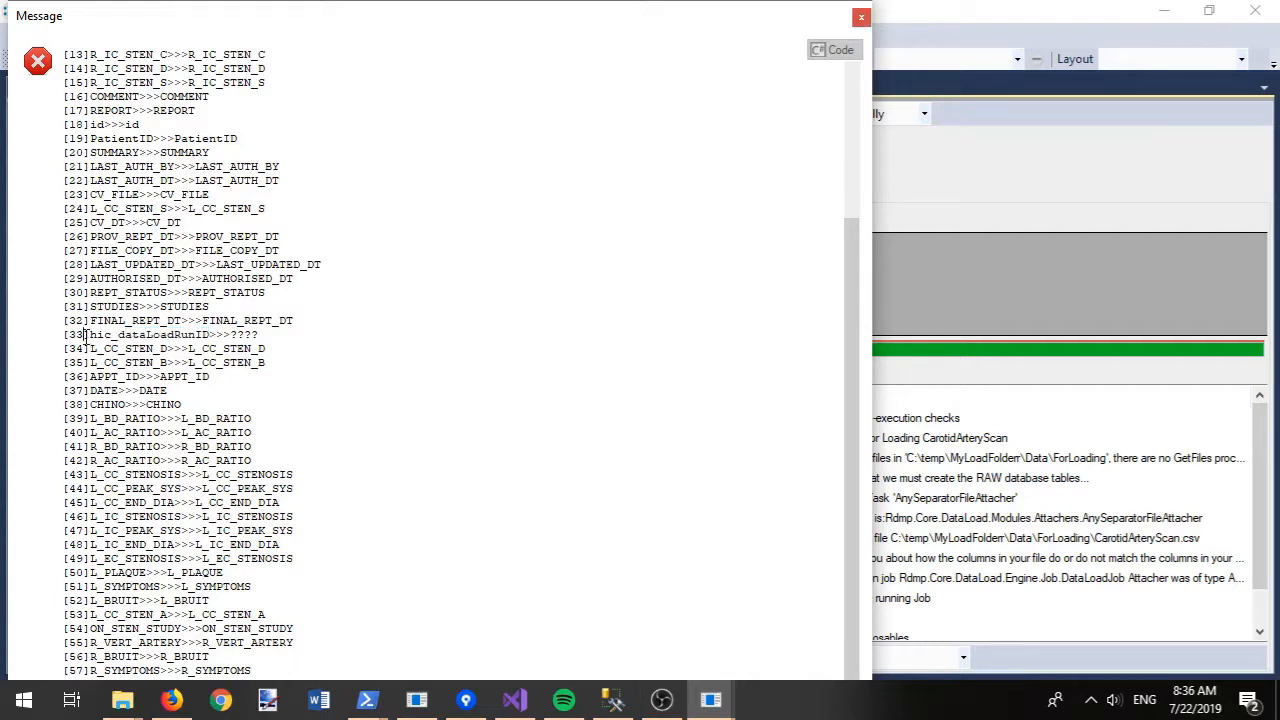
{"action": "double_click", "coordinate": [137, 336]}
{"action": "key", "text": "ctrl+c"}
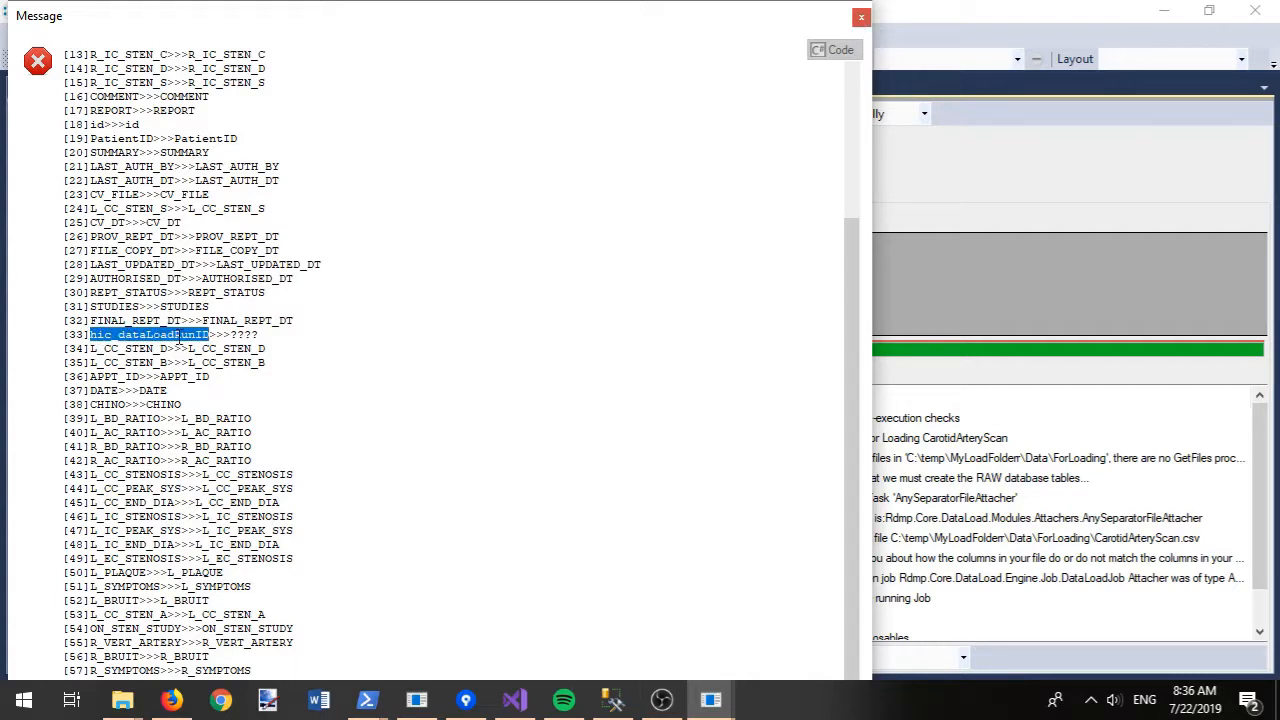
{"action": "left_click", "coordinate": [862, 20]}
{"action": "left_click", "coordinate": [194, 320]}
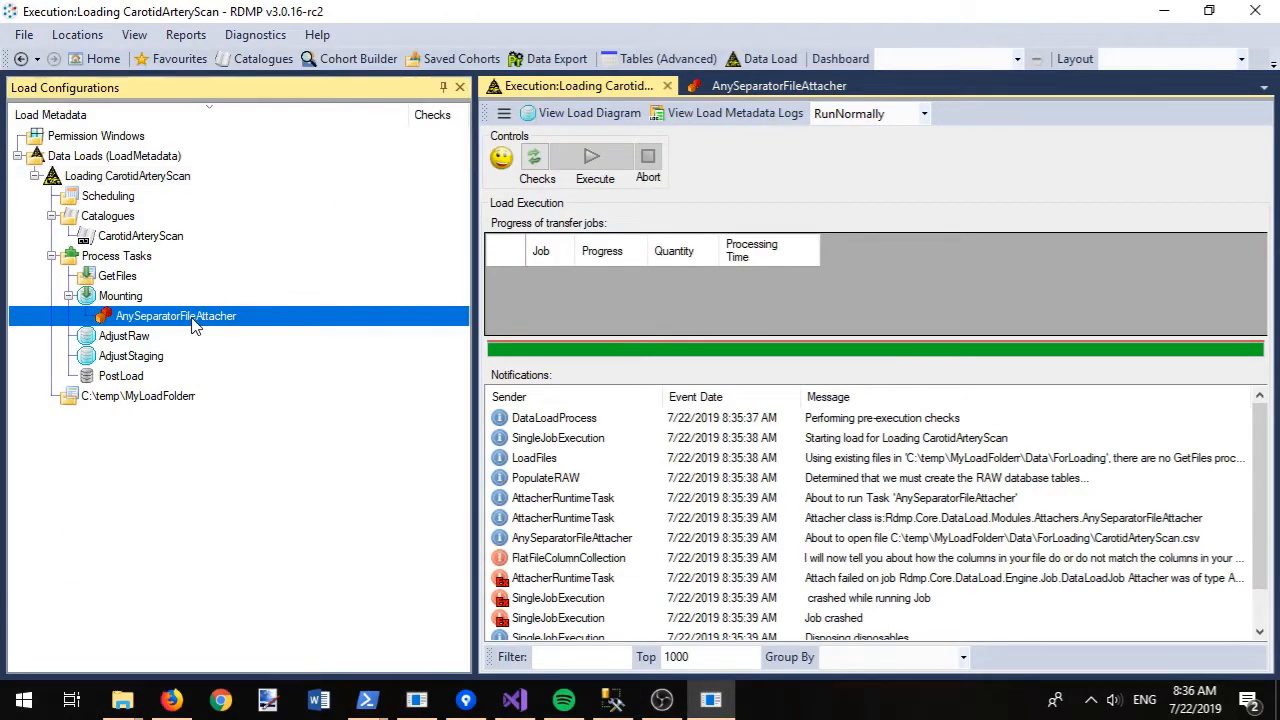
- Set the attacher's Ignore Columns to hic_dataLoadRunID, review its help, and close the settings
{"action": "right_click", "coordinate": [194, 320]}
{"action": "left_click", "coordinate": [228, 333]}
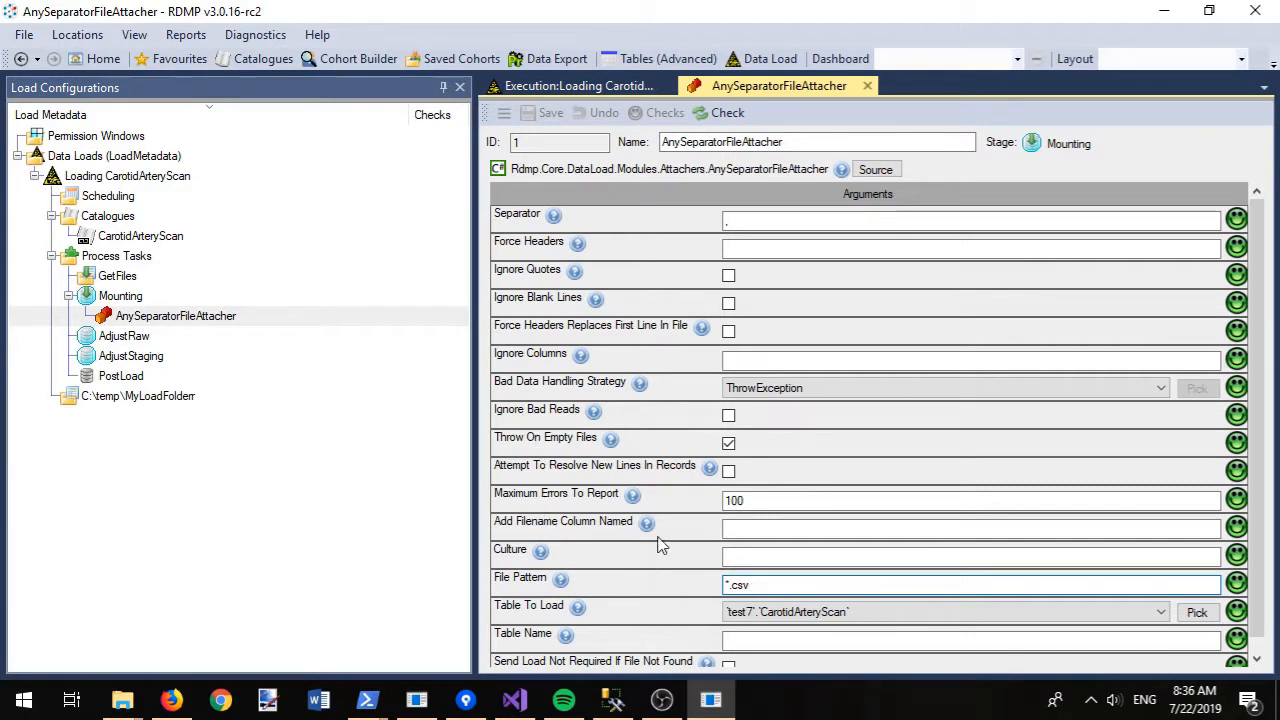
{"action": "left_click", "coordinate": [725, 362]}
{"action": "key", "text": "ctrl+v"}
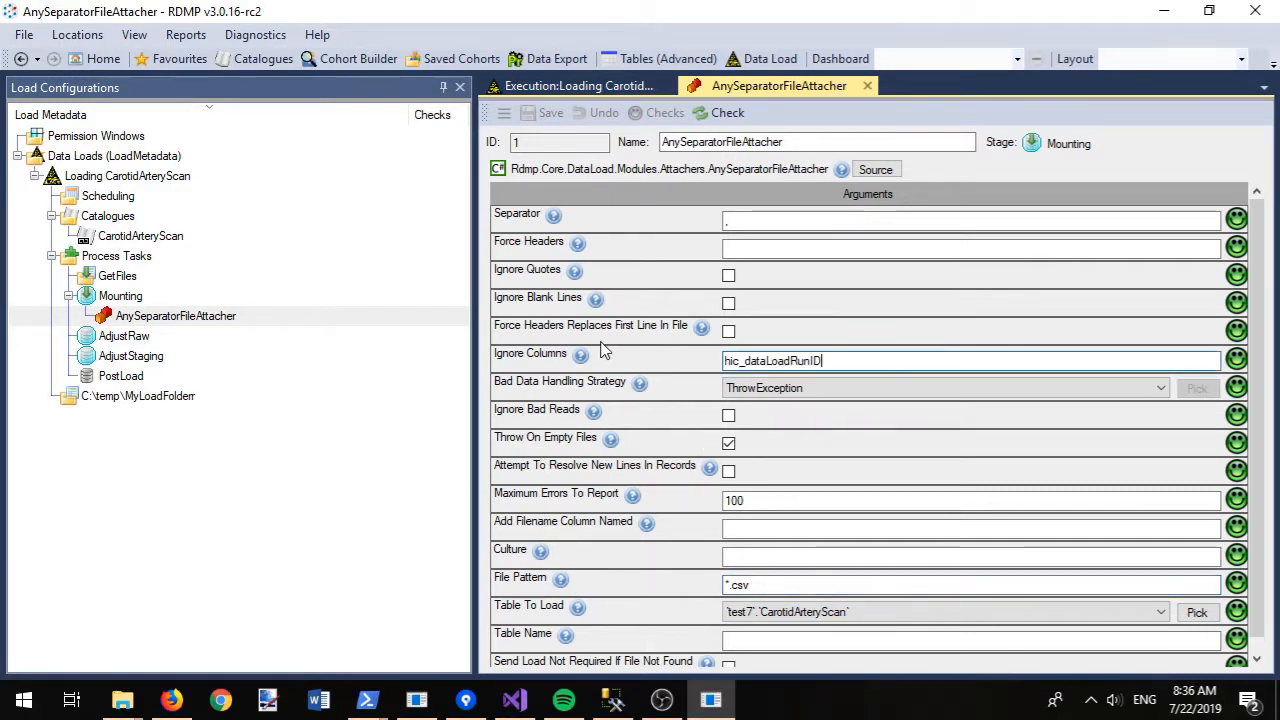
{"action": "mouse_move", "coordinate": [583, 362]}
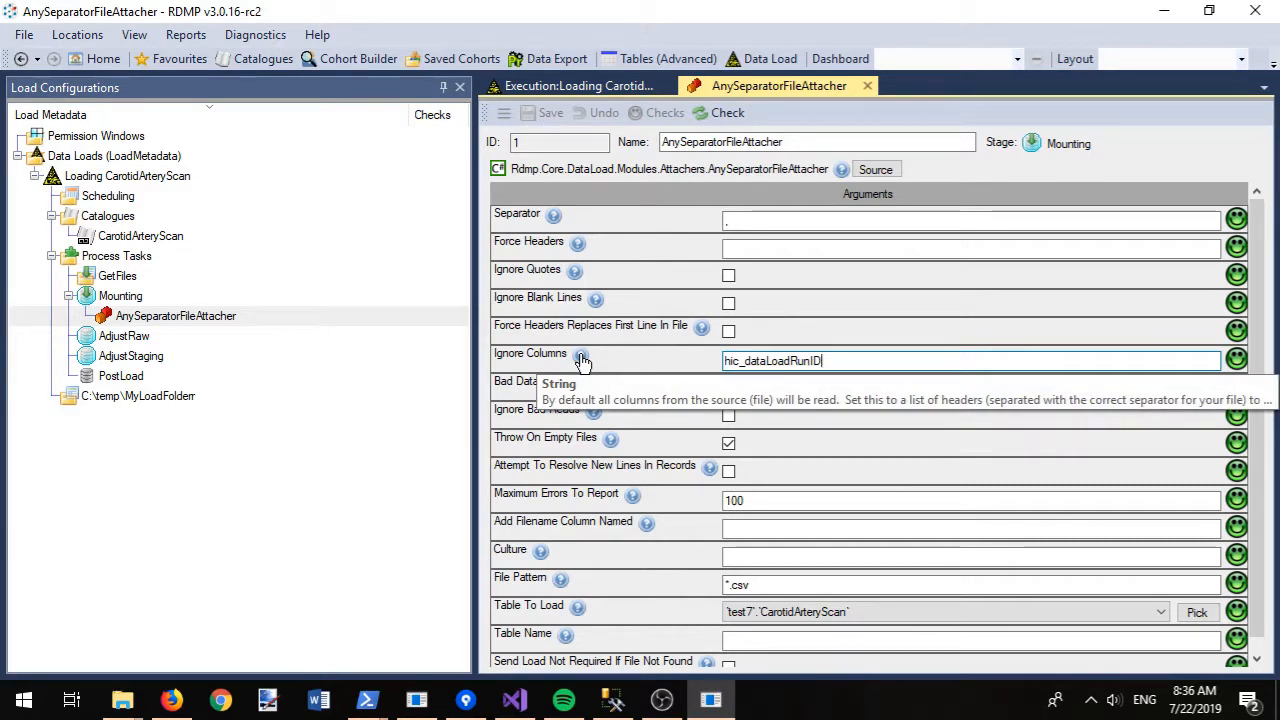
{"action": "left_click", "coordinate": [583, 362]}
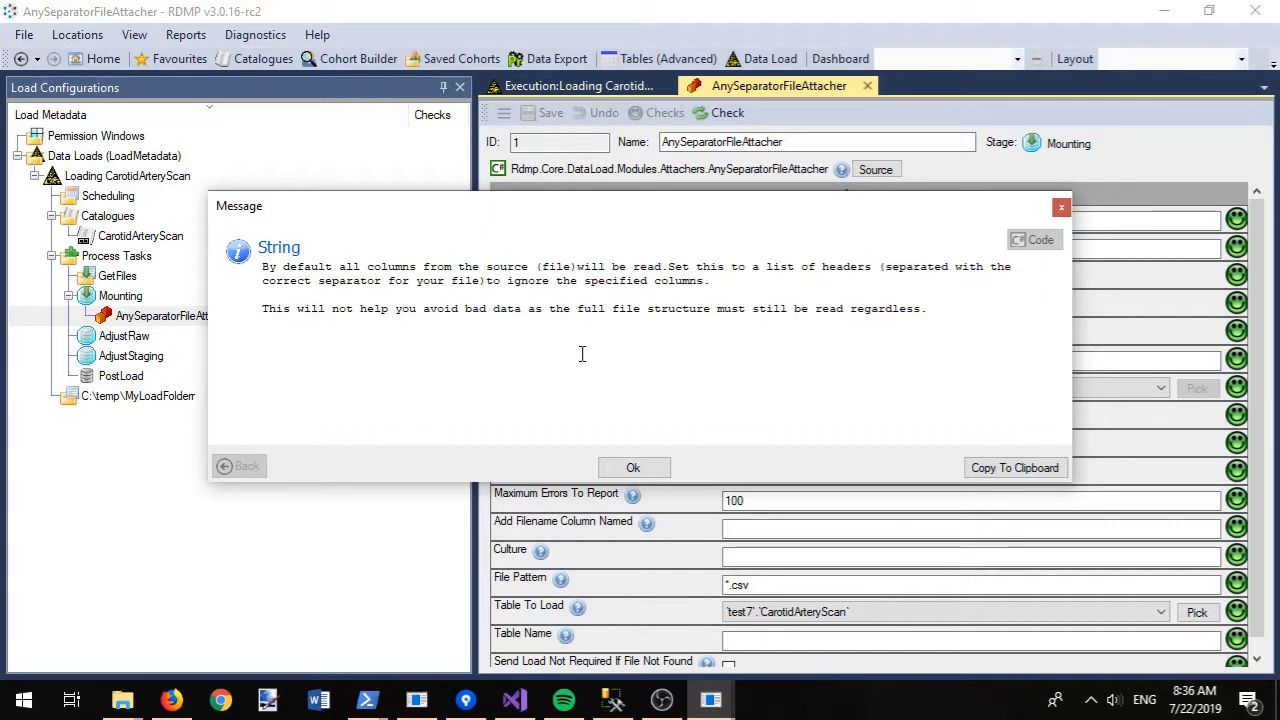
{"action": "left_click", "coordinate": [634, 468]}
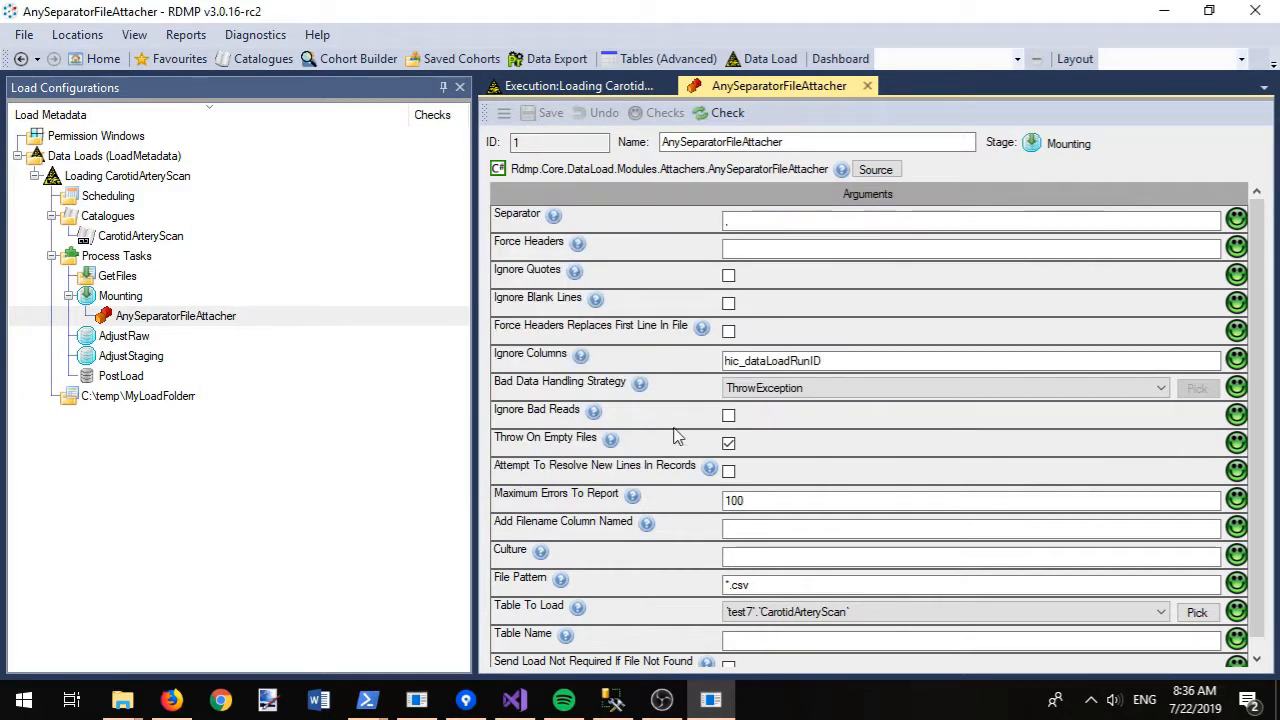
{"action": "left_click", "coordinate": [867, 86]}
- Run checks applying all fixes, execute the load, and sort notifications by Event Date
{"action": "left_click", "coordinate": [533, 160]}
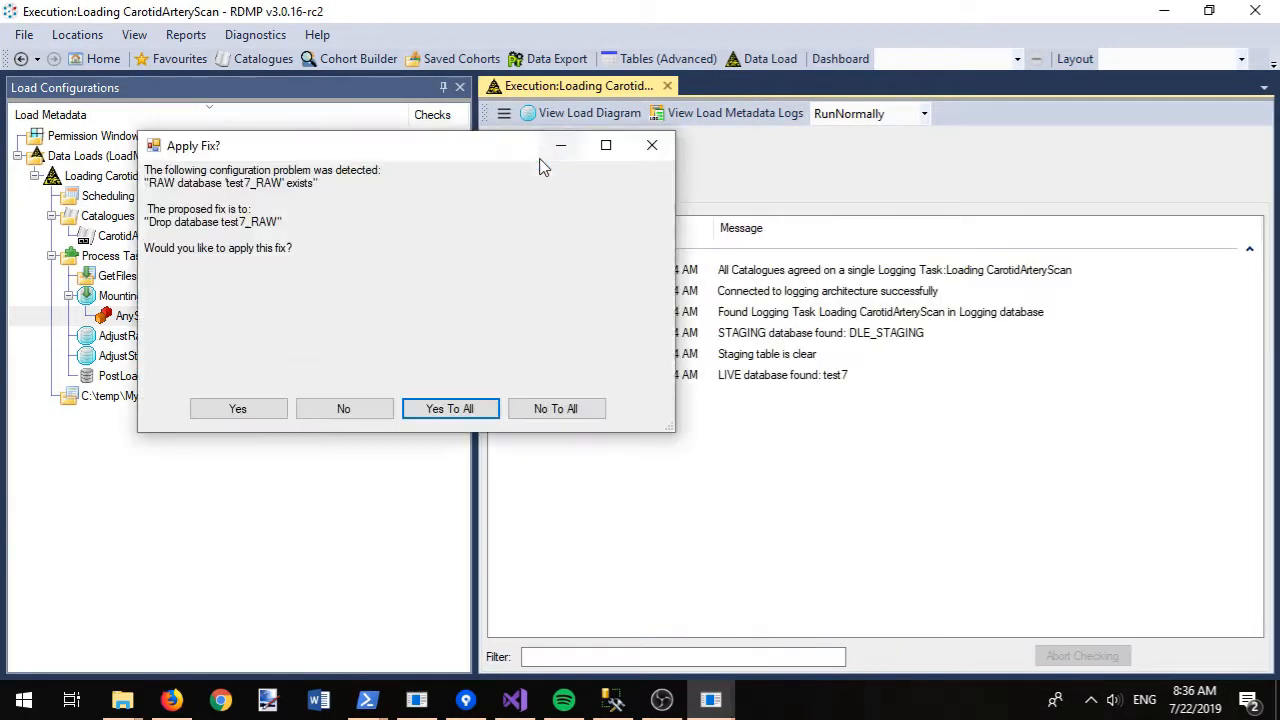
{"action": "left_click", "coordinate": [447, 412]}
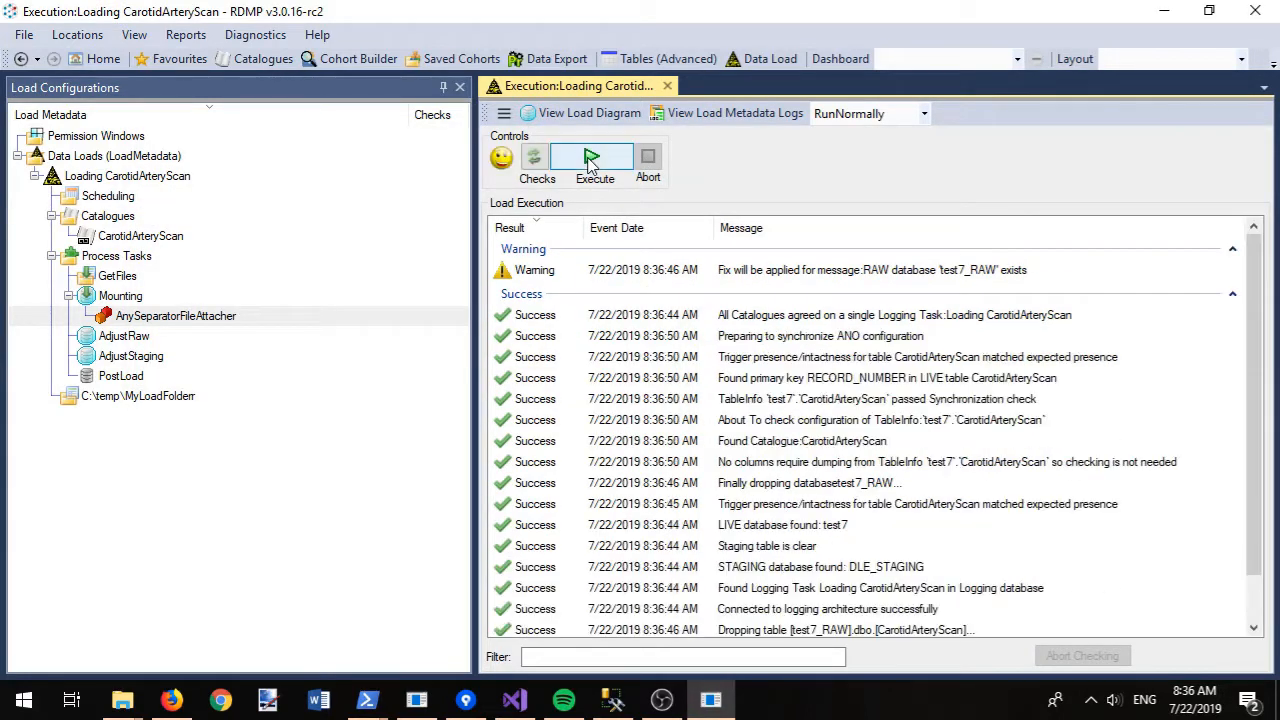
{"action": "left_click", "coordinate": [591, 160]}
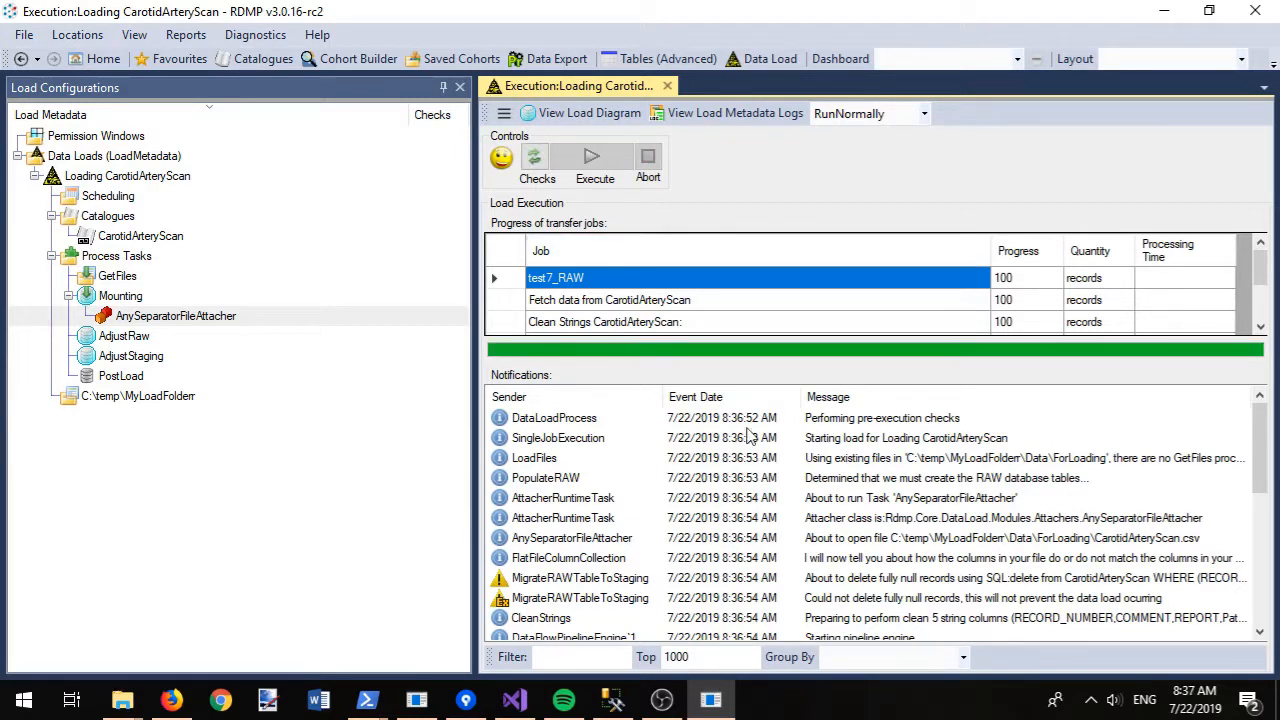
{"action": "left_click", "coordinate": [730, 397]}
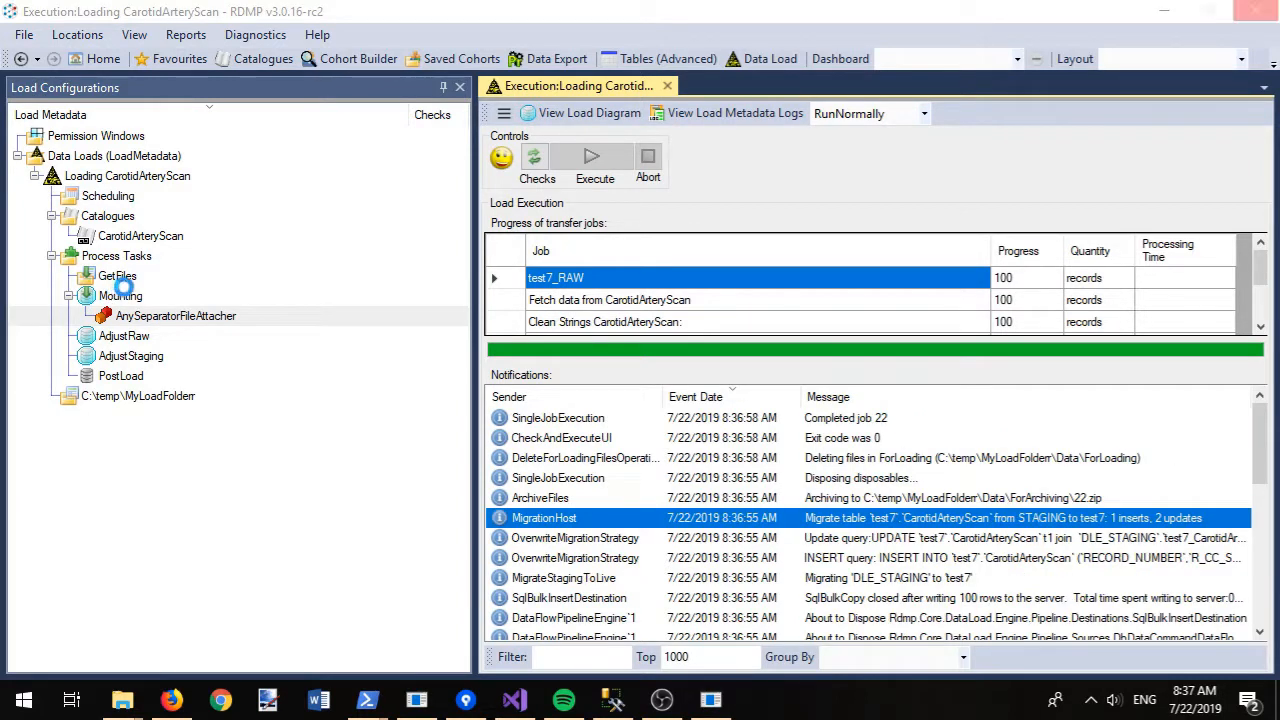
{"action": "left_click", "coordinate": [722, 113]}
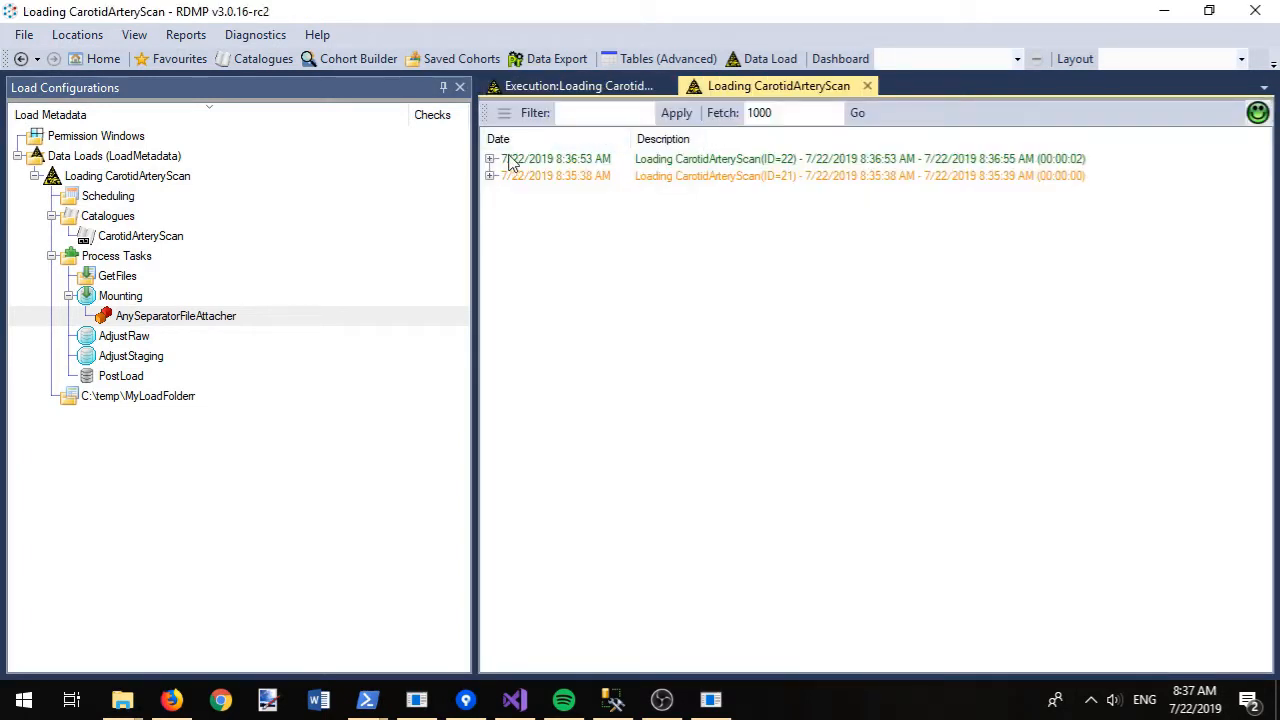
- Fetch run 22's inserts for test7 CarotidArteryScan, showing the new record APPT_b99dc745
{"action": "left_click", "coordinate": [491, 159]}
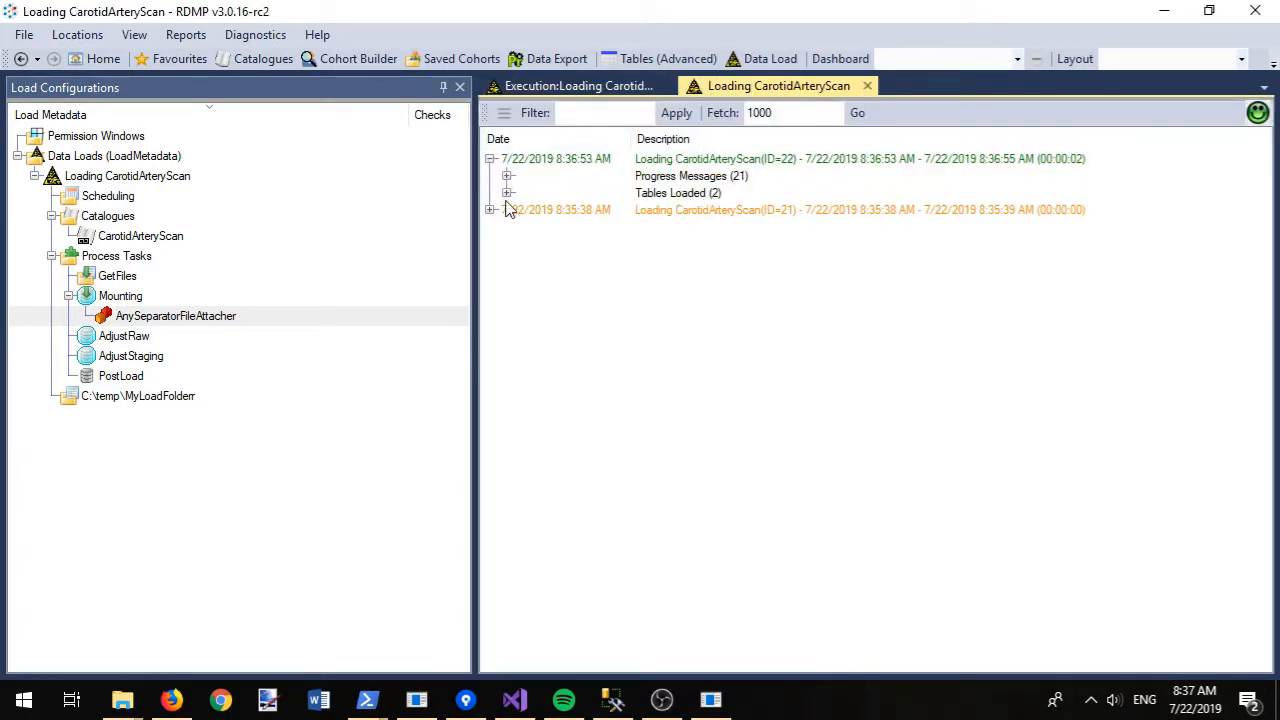
{"action": "left_click", "coordinate": [507, 193]}
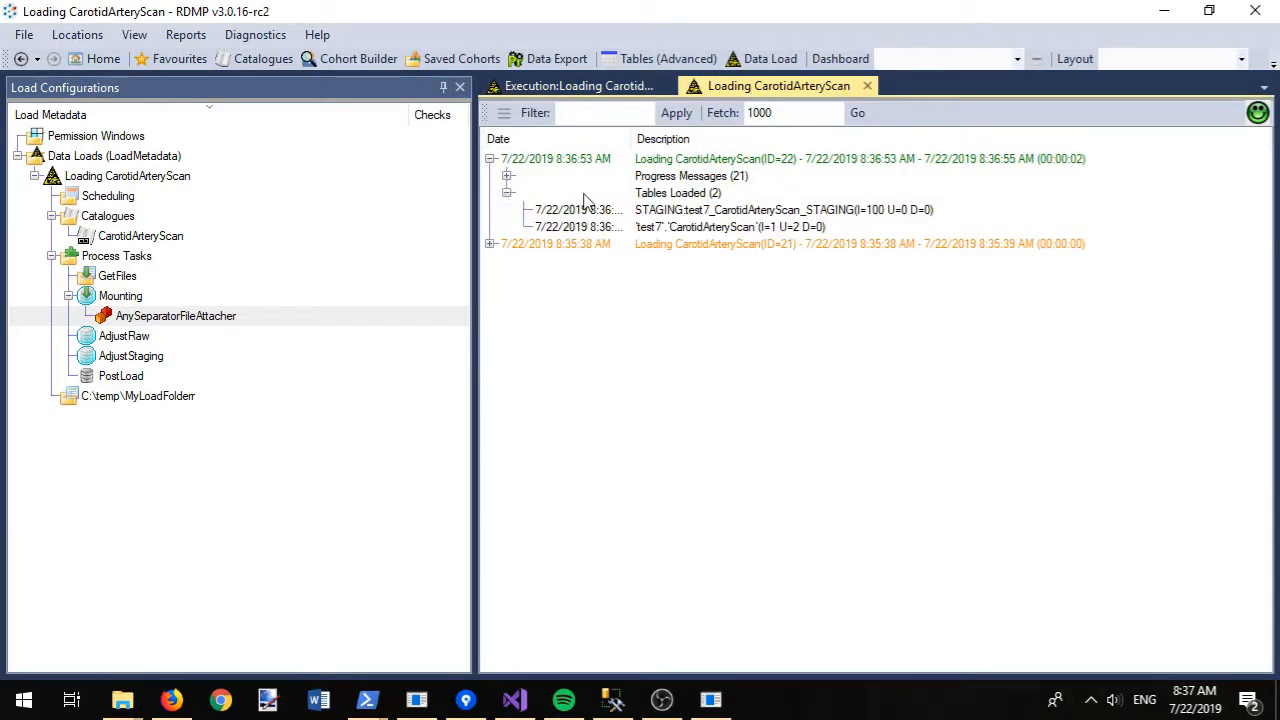
{"action": "right_click", "coordinate": [785, 230]}
{"action": "left_click", "coordinate": [824, 239]}
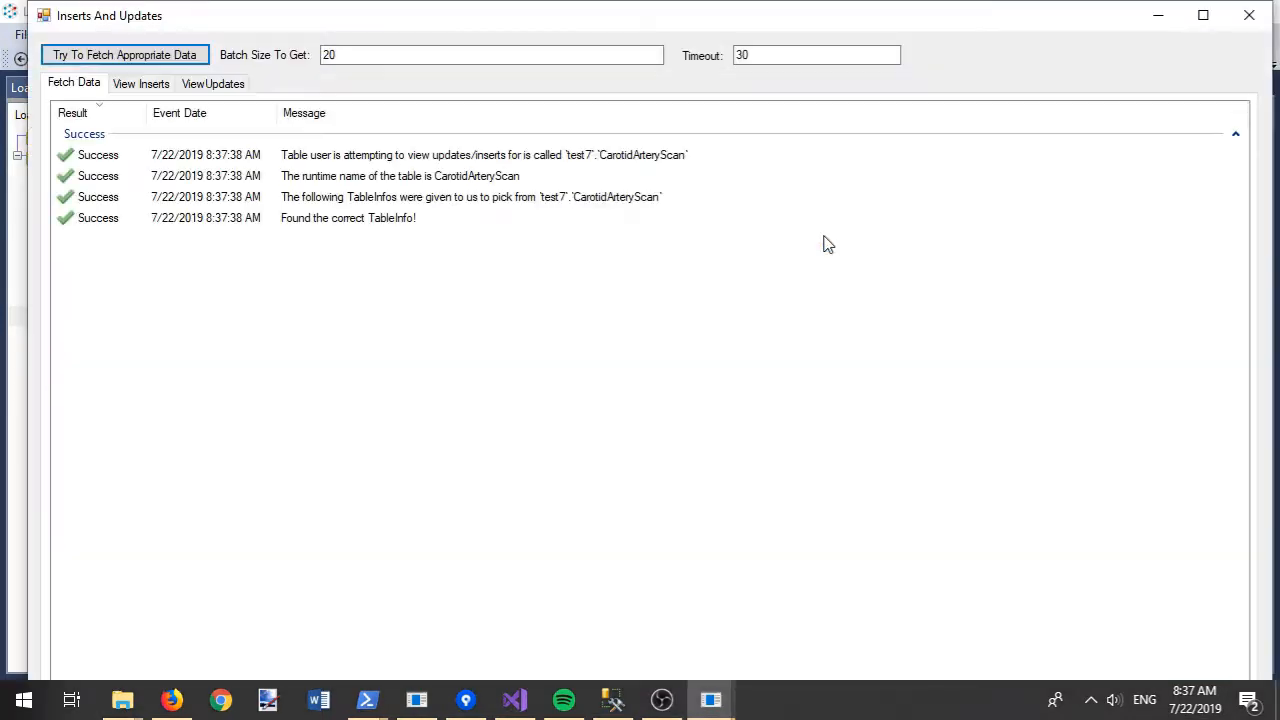
{"action": "left_click", "coordinate": [175, 56]}
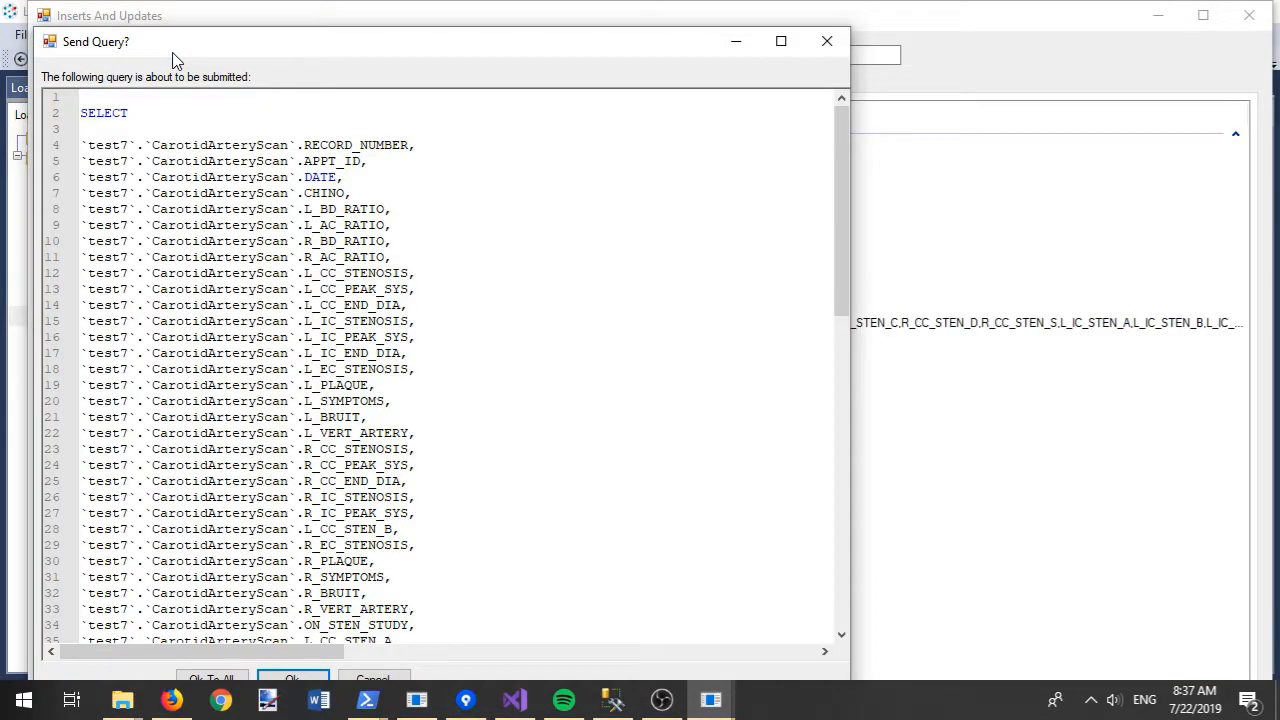
{"action": "left_click", "coordinate": [228, 680]}
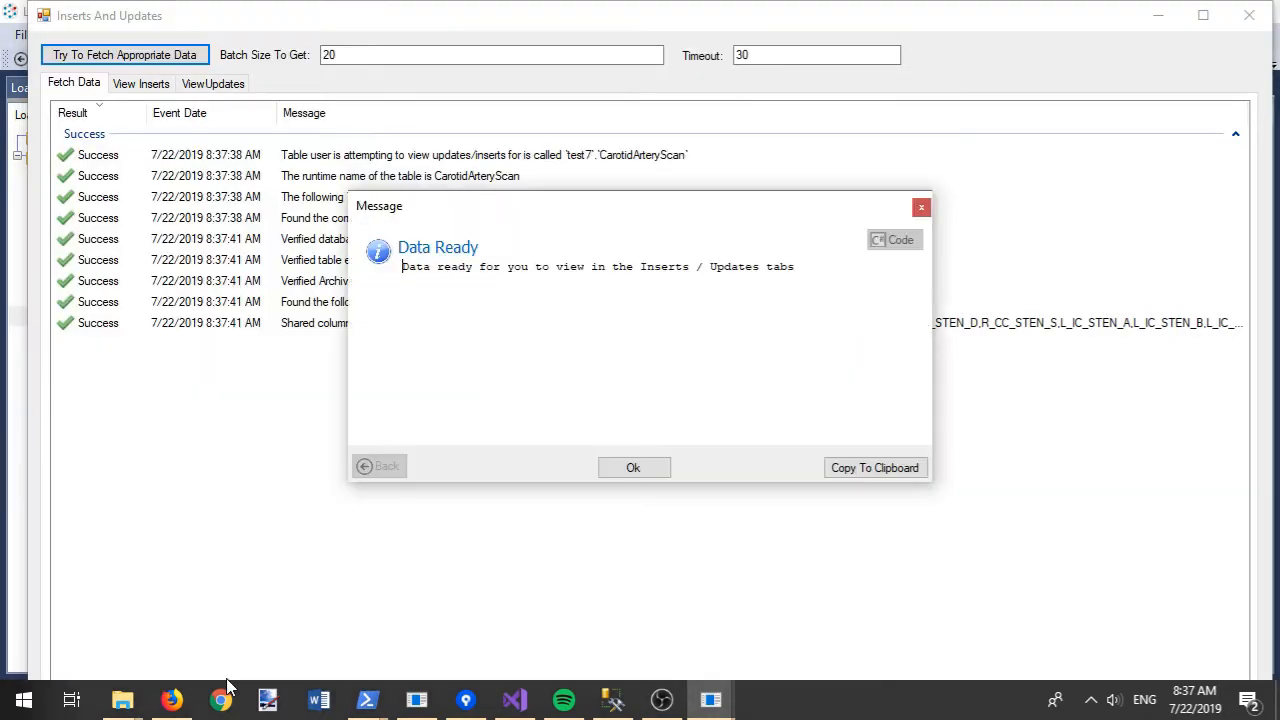
{"action": "left_click", "coordinate": [633, 468]}
{"action": "left_click", "coordinate": [150, 86]}
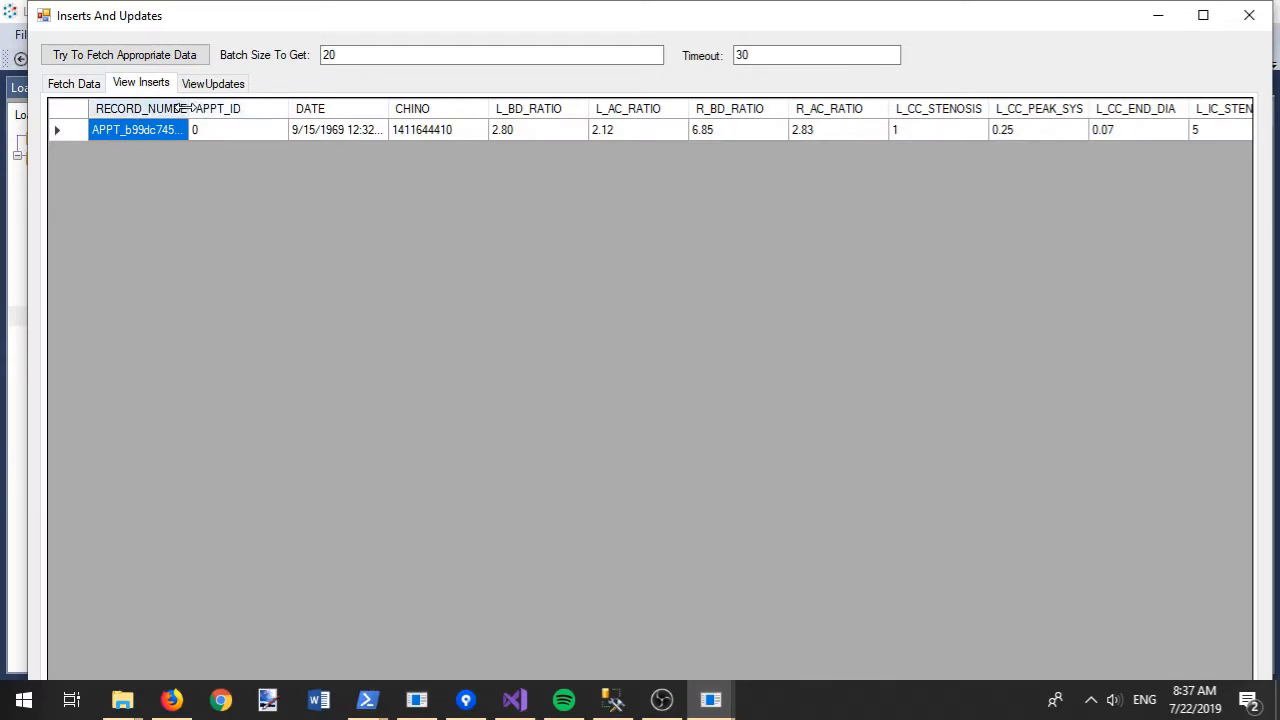
- Widen RECORD_NUMBER and open the updated records in a maximized window
{"action": "double_click", "coordinate": [183, 108]}
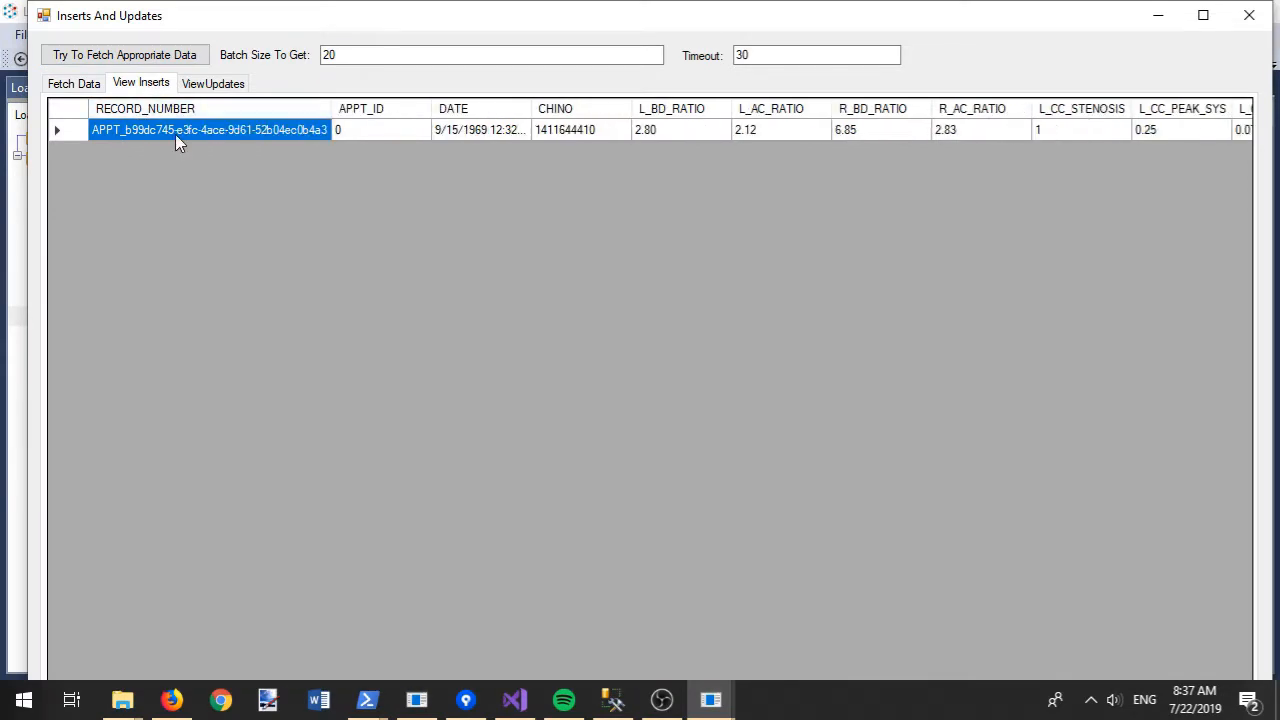
{"action": "left_click", "coordinate": [205, 86]}
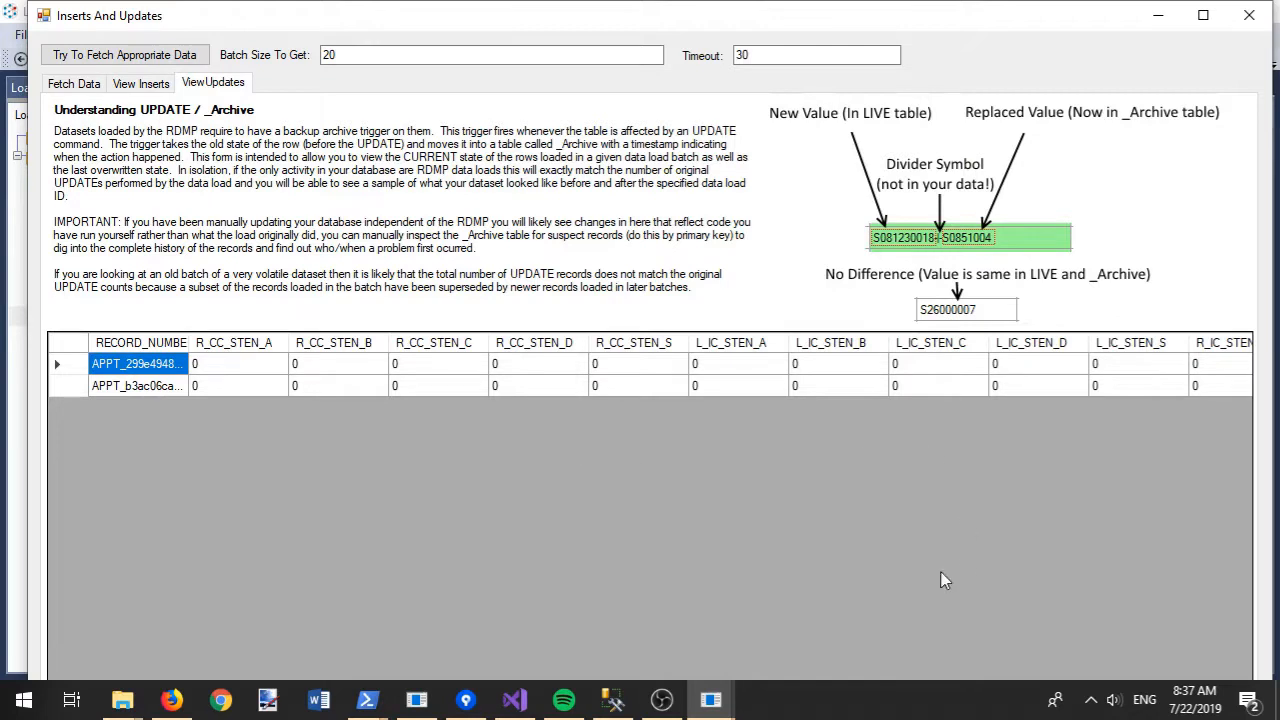
{"action": "double_click", "coordinate": [700, 17]}
{"action": "left_click_drag", "start_coordinate": [229, 651], "coordinate": [471, 683]}
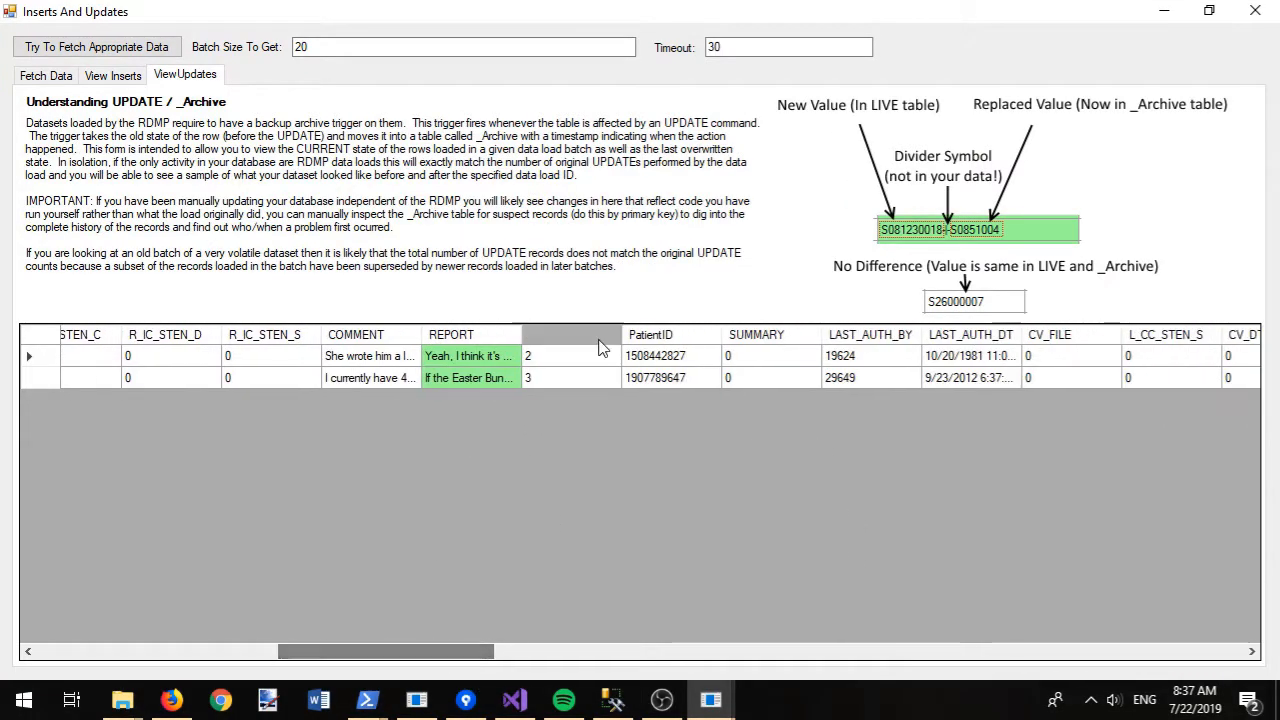
- Widen REPORT to compare old and new text, then close the review and go Home
{"action": "double_click", "coordinate": [521, 334]}
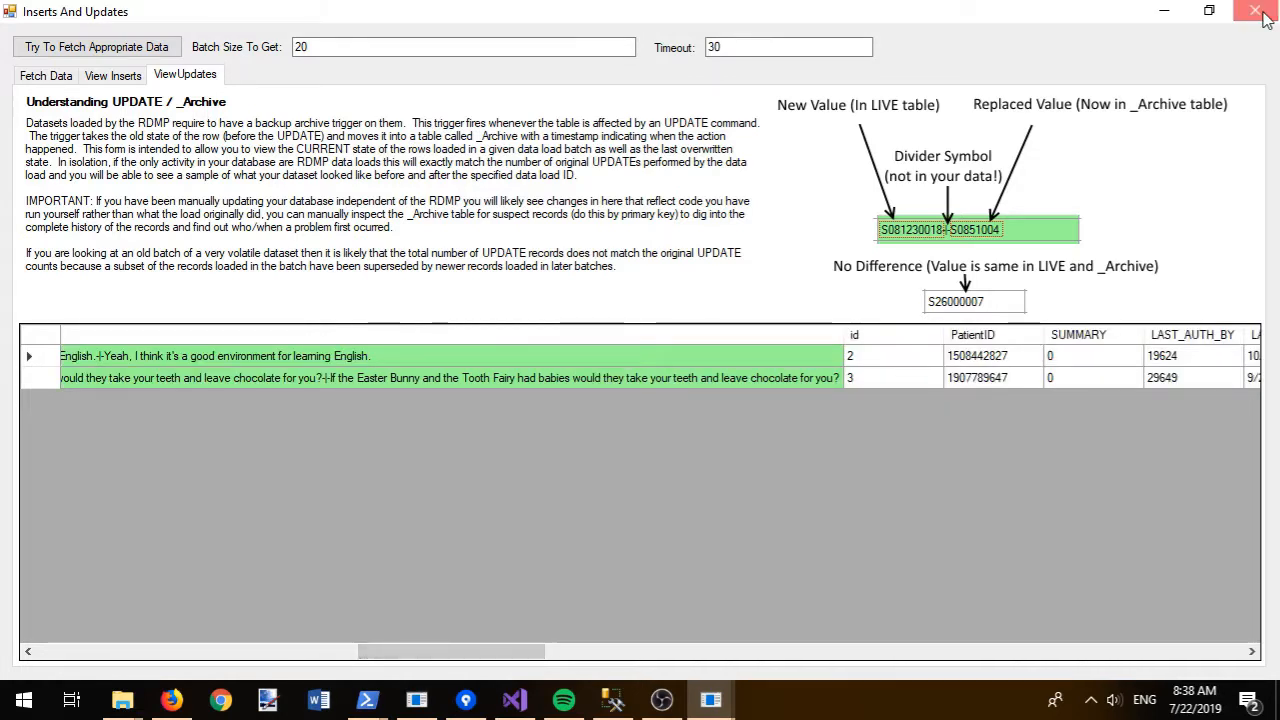
{"action": "left_click", "coordinate": [1264, 16]}
{"action": "left_click", "coordinate": [100, 58]}
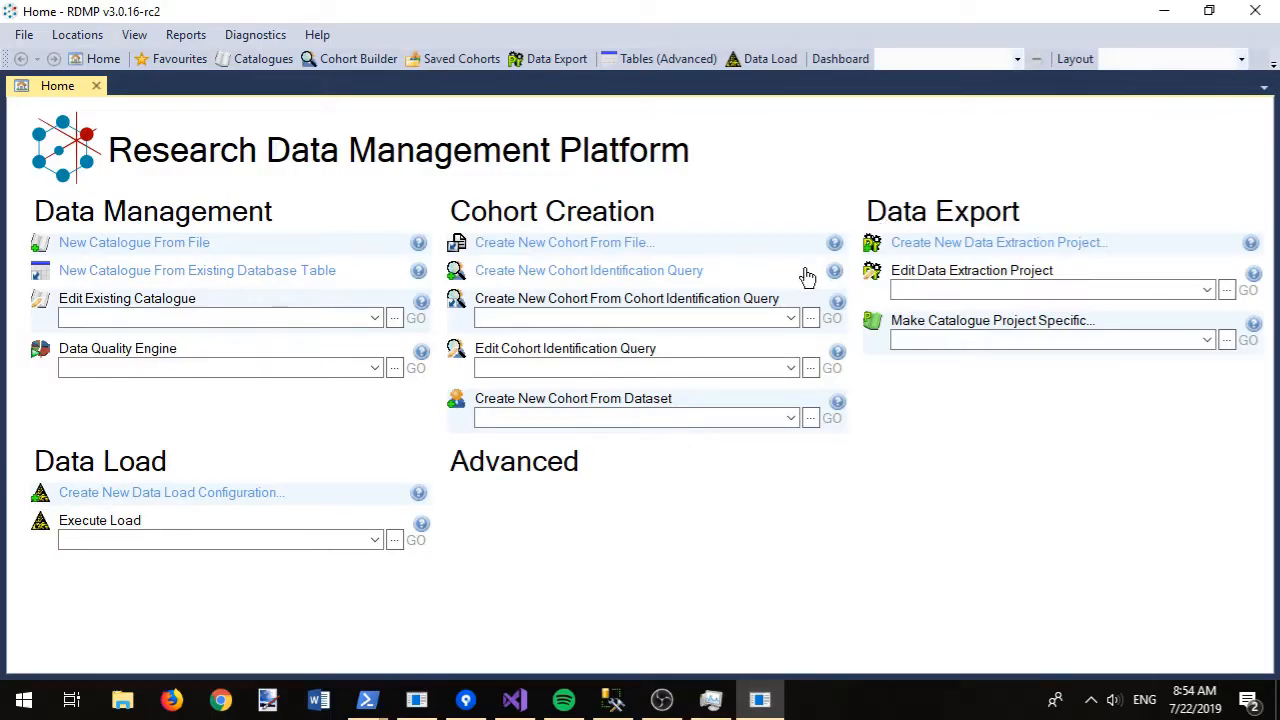
- Start a cohort from the Desktop's MyCohort.txt, stored in RDMPDEMO_ExampleData
{"action": "left_click", "coordinate": [548, 245]}
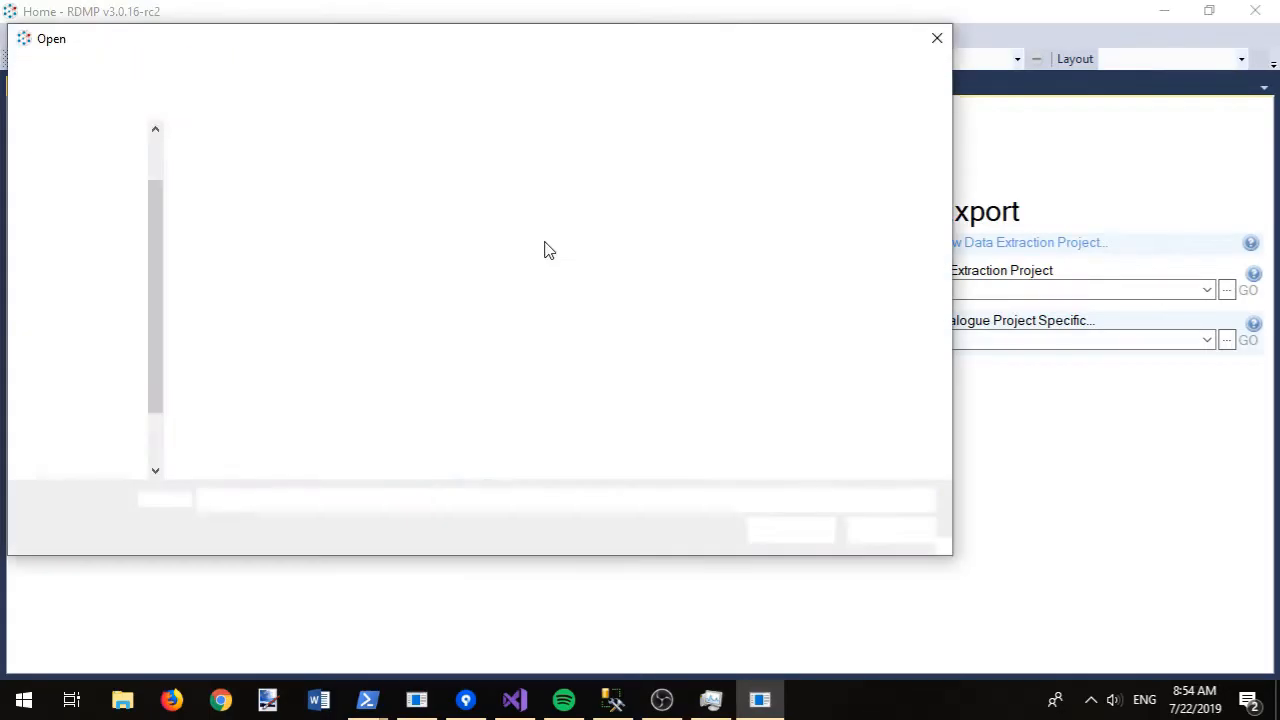
{"action": "left_click", "coordinate": [90, 190]}
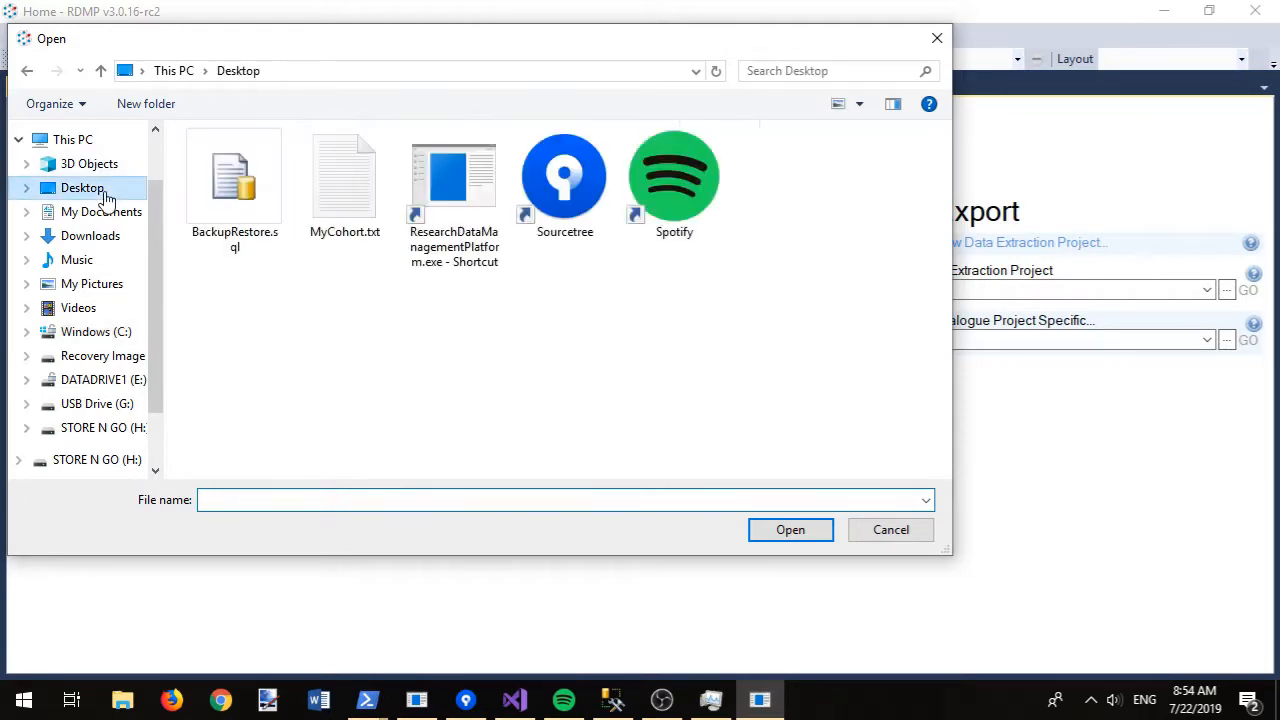
{"action": "double_click", "coordinate": [335, 185]}
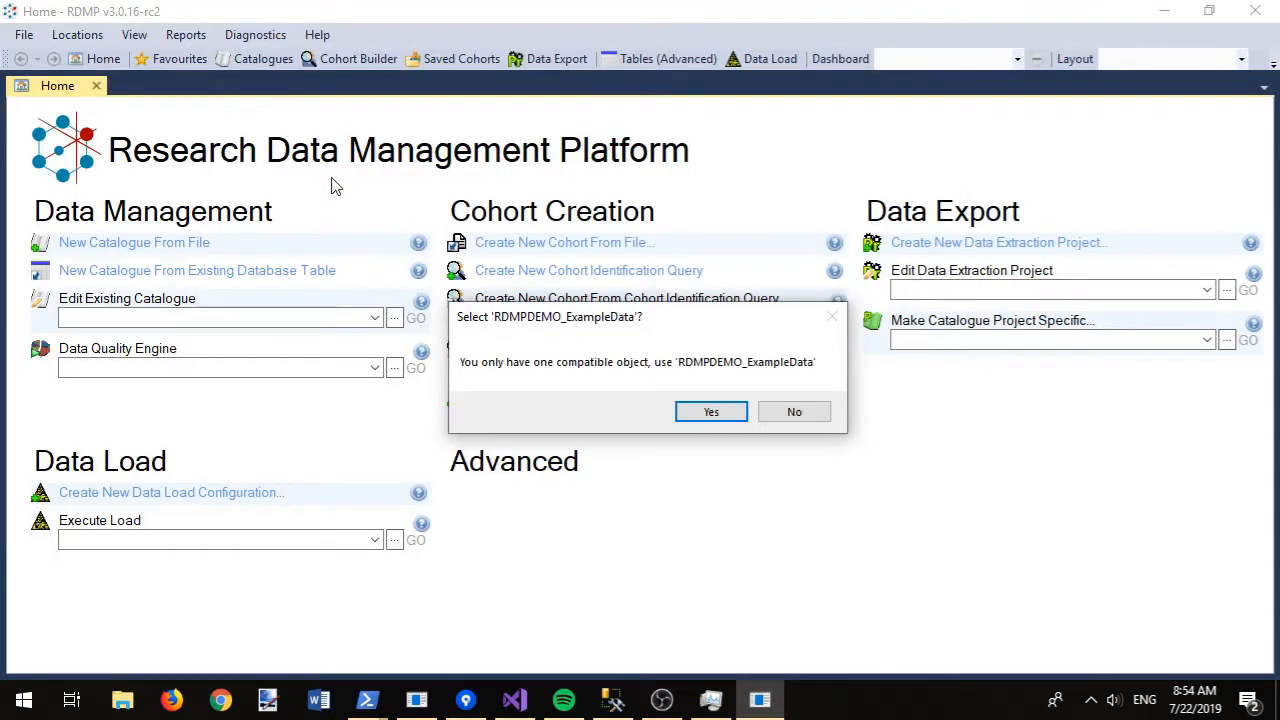
{"action": "left_click", "coordinate": [710, 413]}
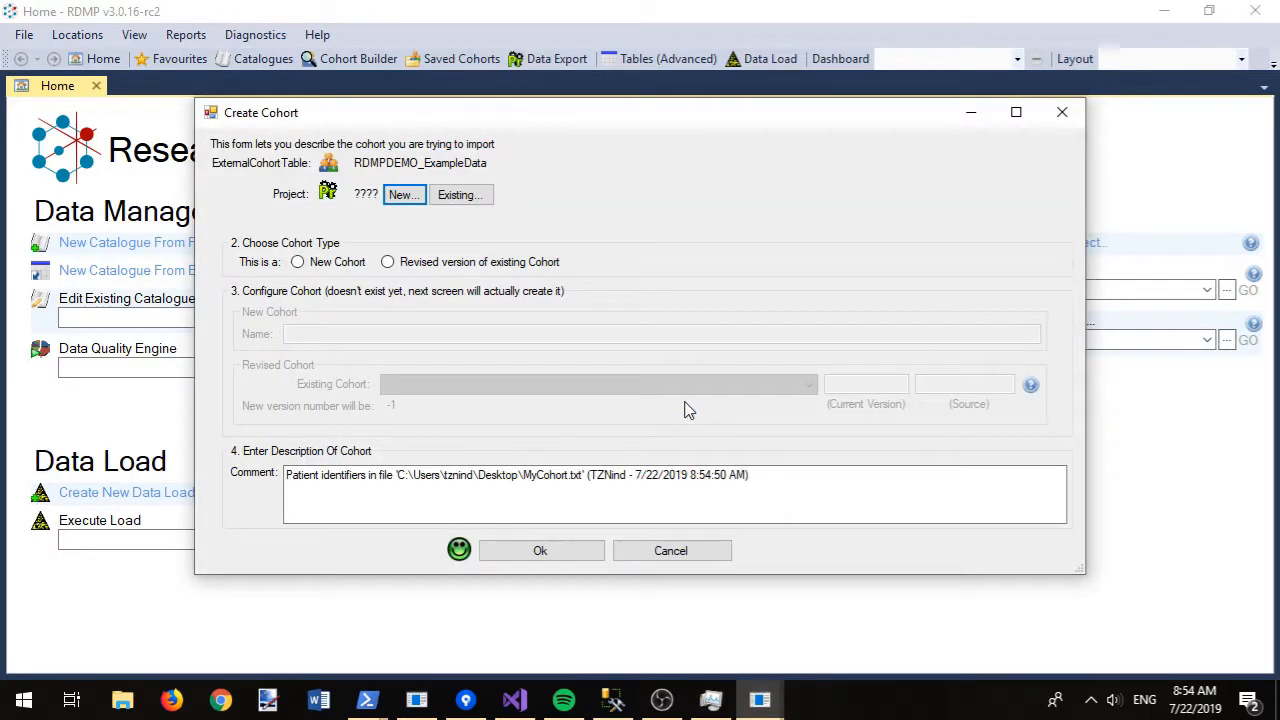
- Create a new project with extraction directory c:\temp\Project2
{"action": "left_click", "coordinate": [403, 195]}
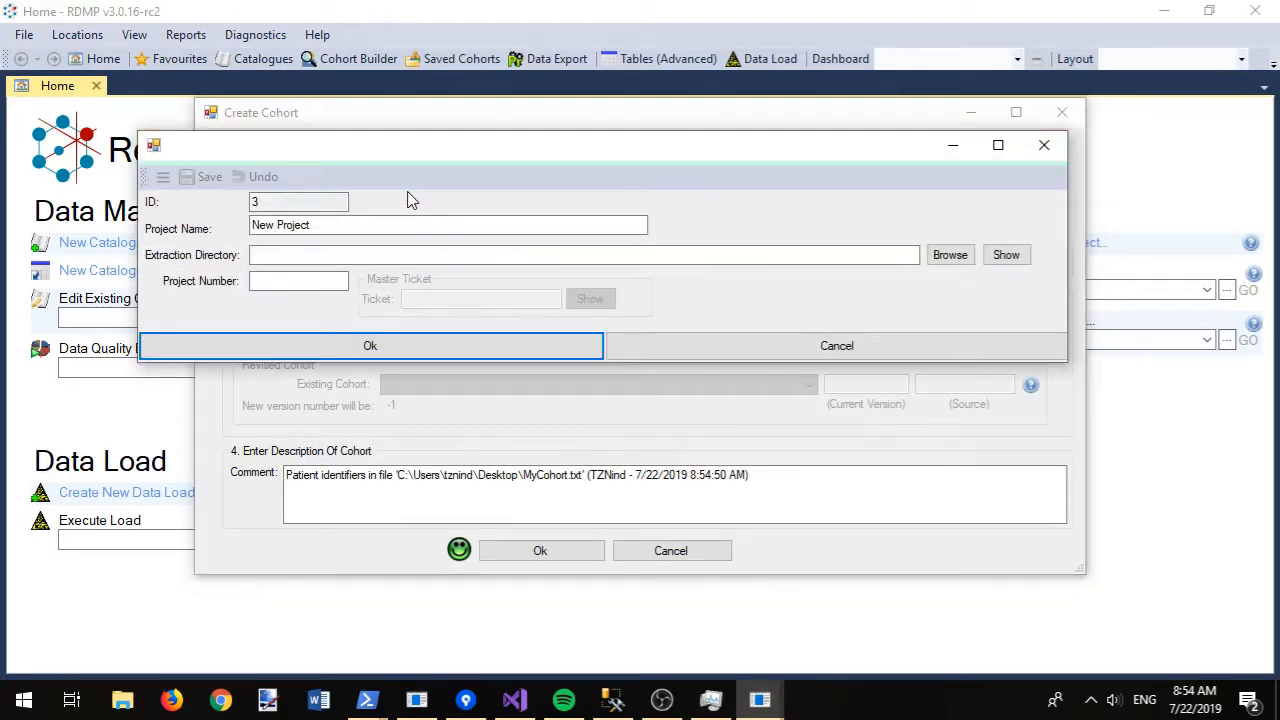
{"action": "key", "text": "BackSpace"}
{"action": "key", "text": "ctrl+z"}
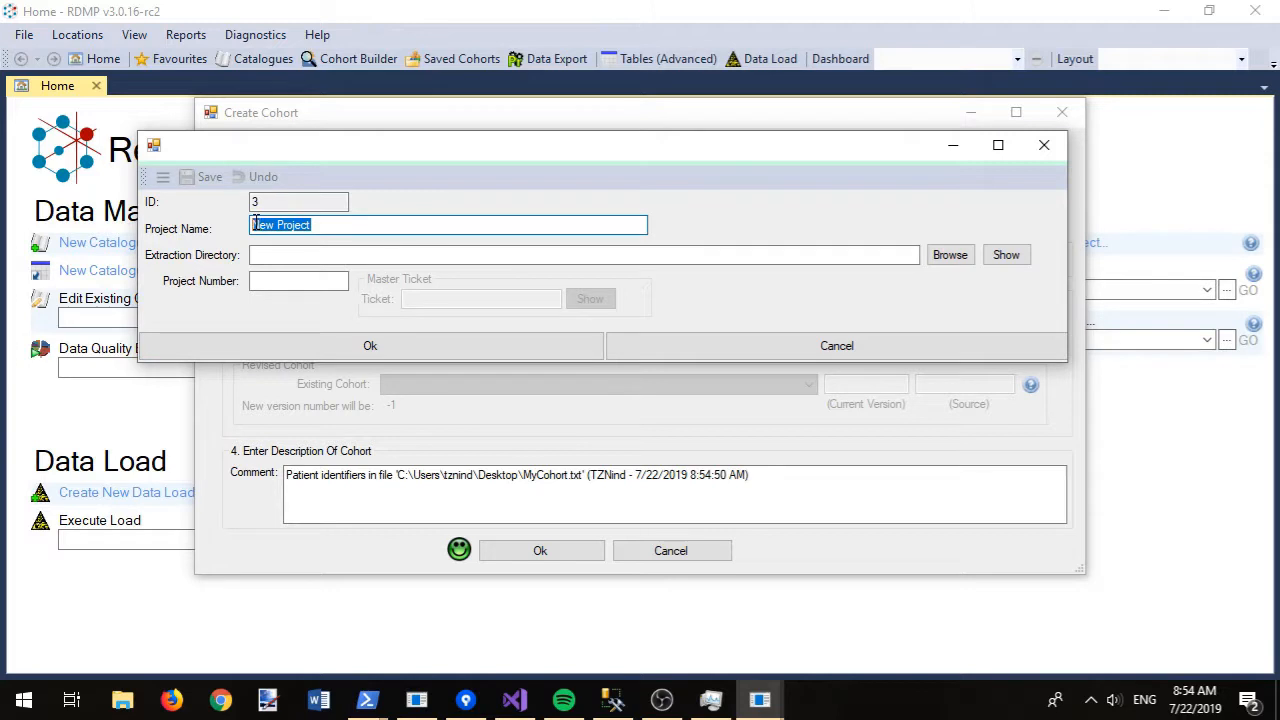
{"action": "type", "text": "Pr"}
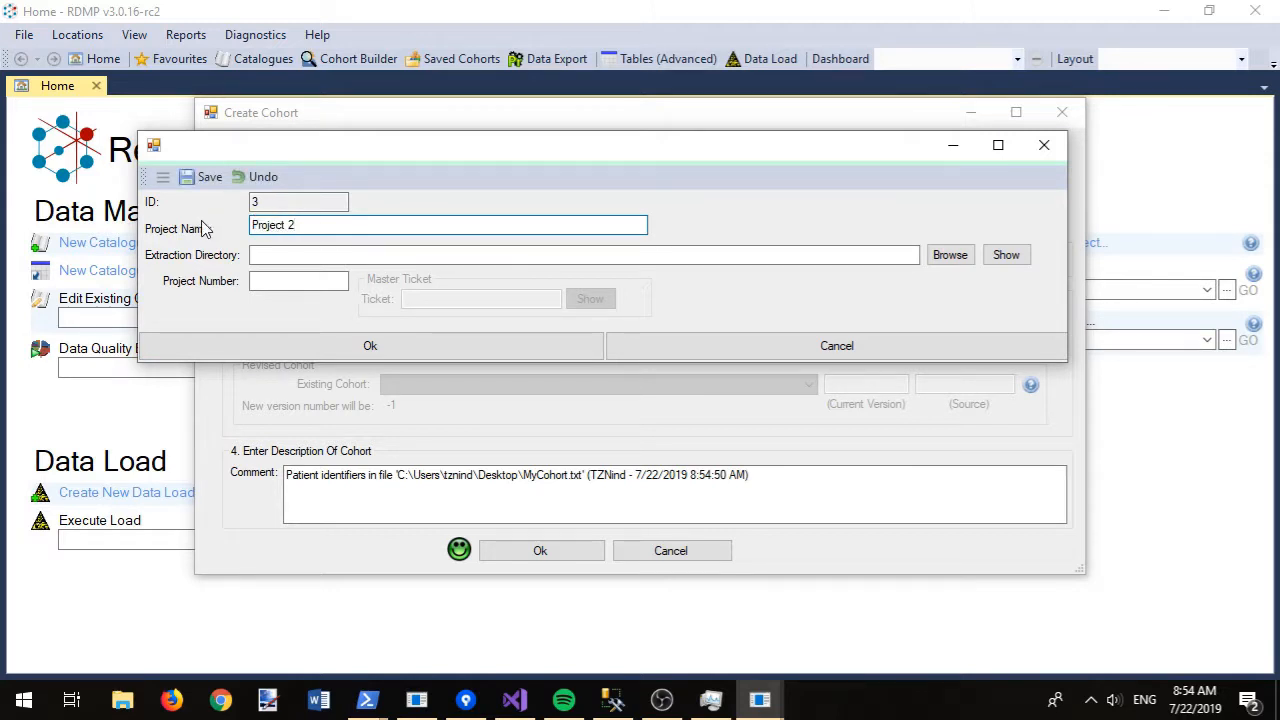
{"action": "key", "text": "Tab"}
{"action": "type", "text": "c:\\temp\\"}
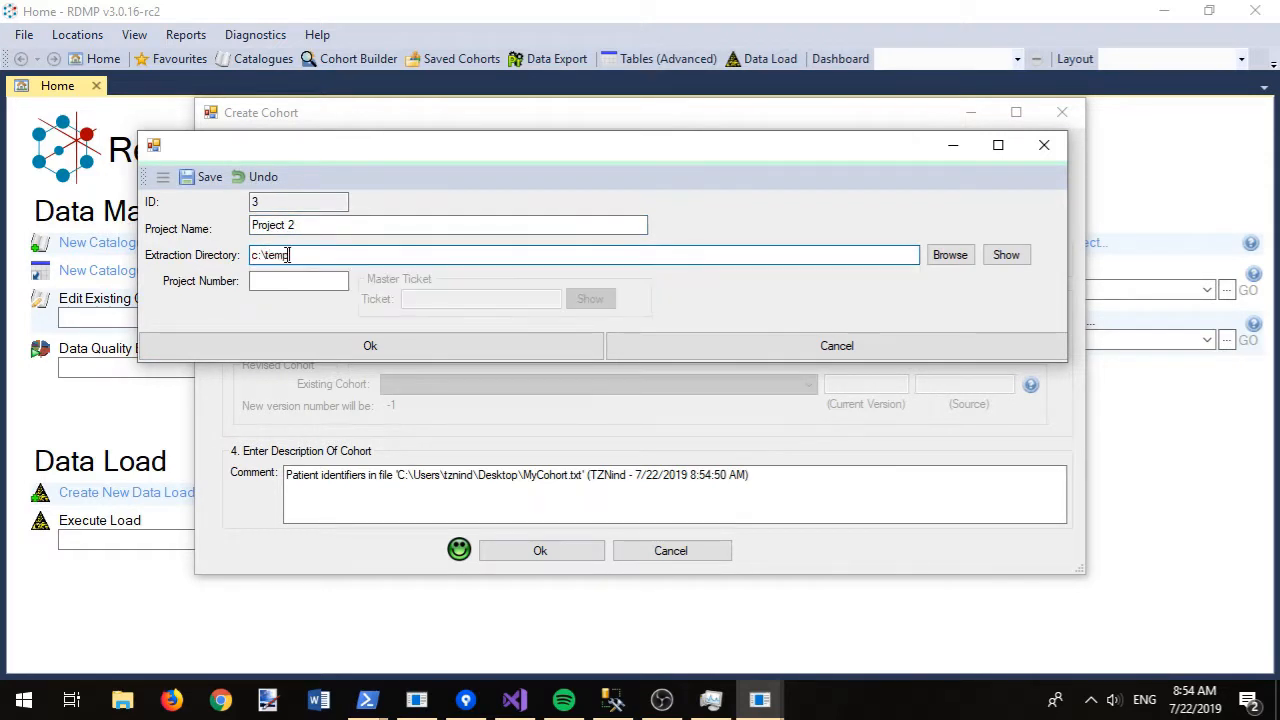
{"action": "type", "text": "project"}
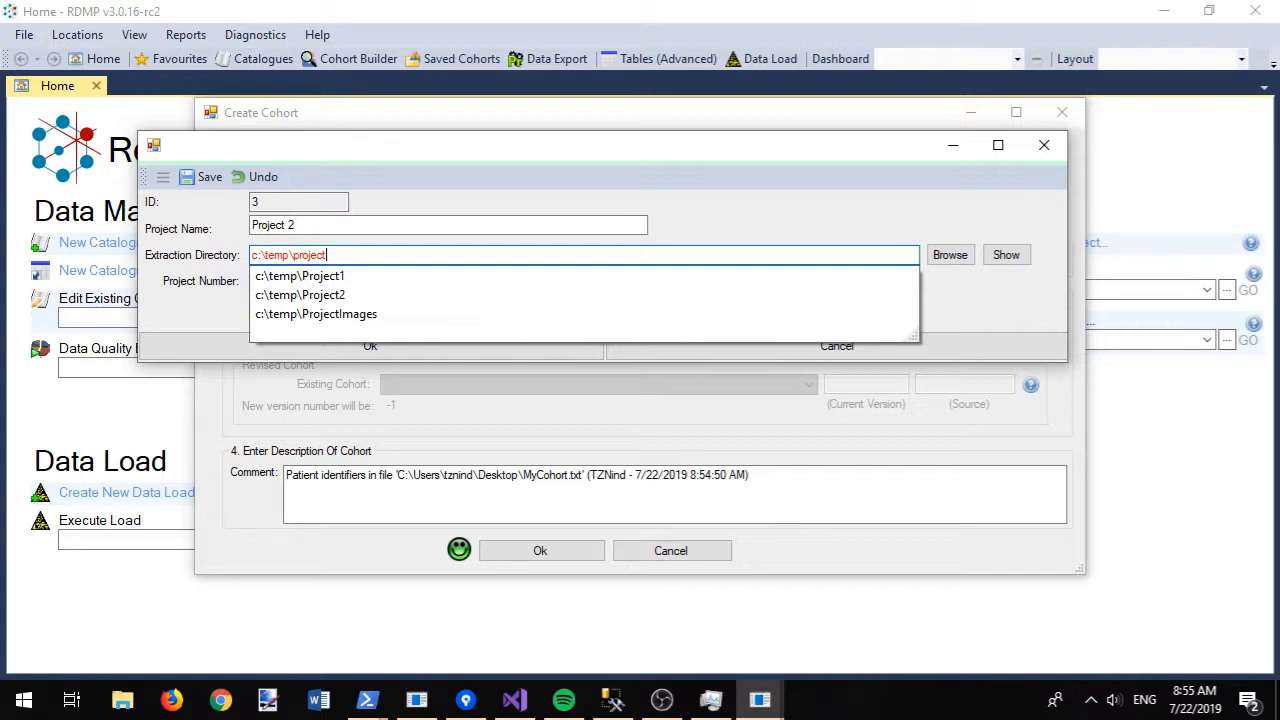
{"action": "key", "text": "Down"}
{"action": "key", "text": "Down"}
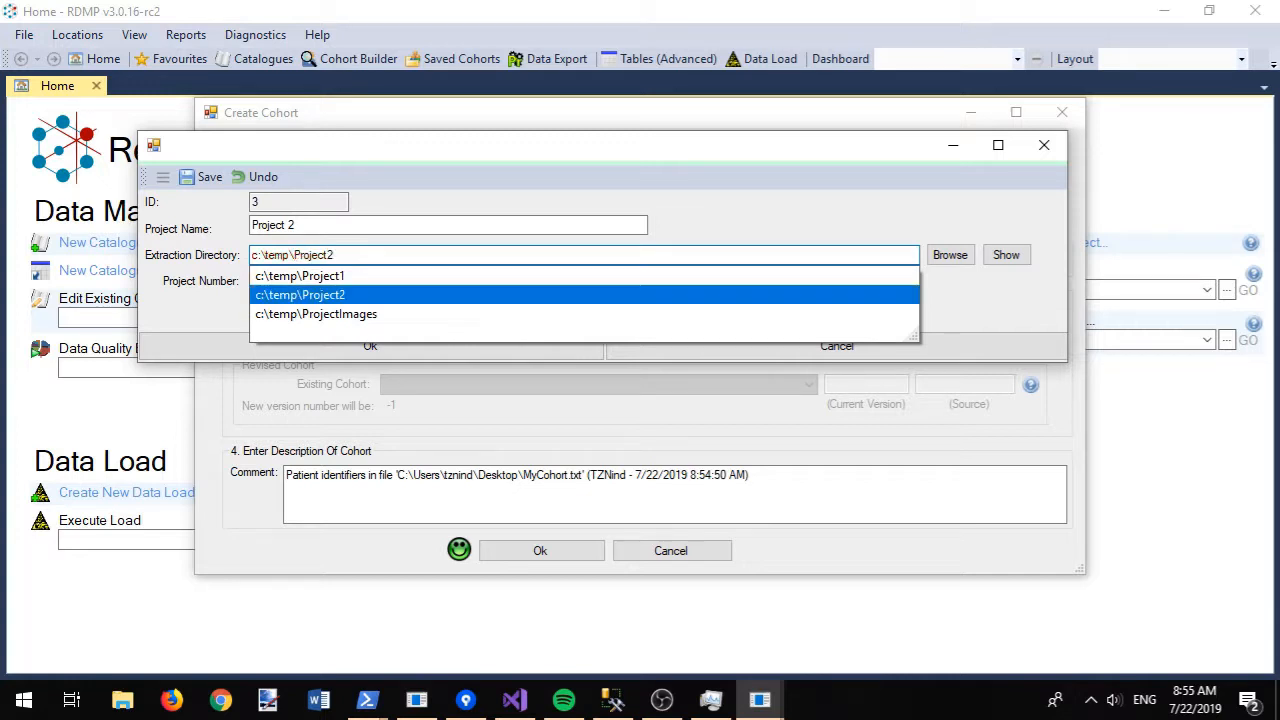
{"action": "left_click", "coordinate": [433, 295]}
- Save Project 2 with number 2 and name the cohort 'Example cohort of chis from MyCohorts.txt'
{"action": "left_click", "coordinate": [300, 283]}
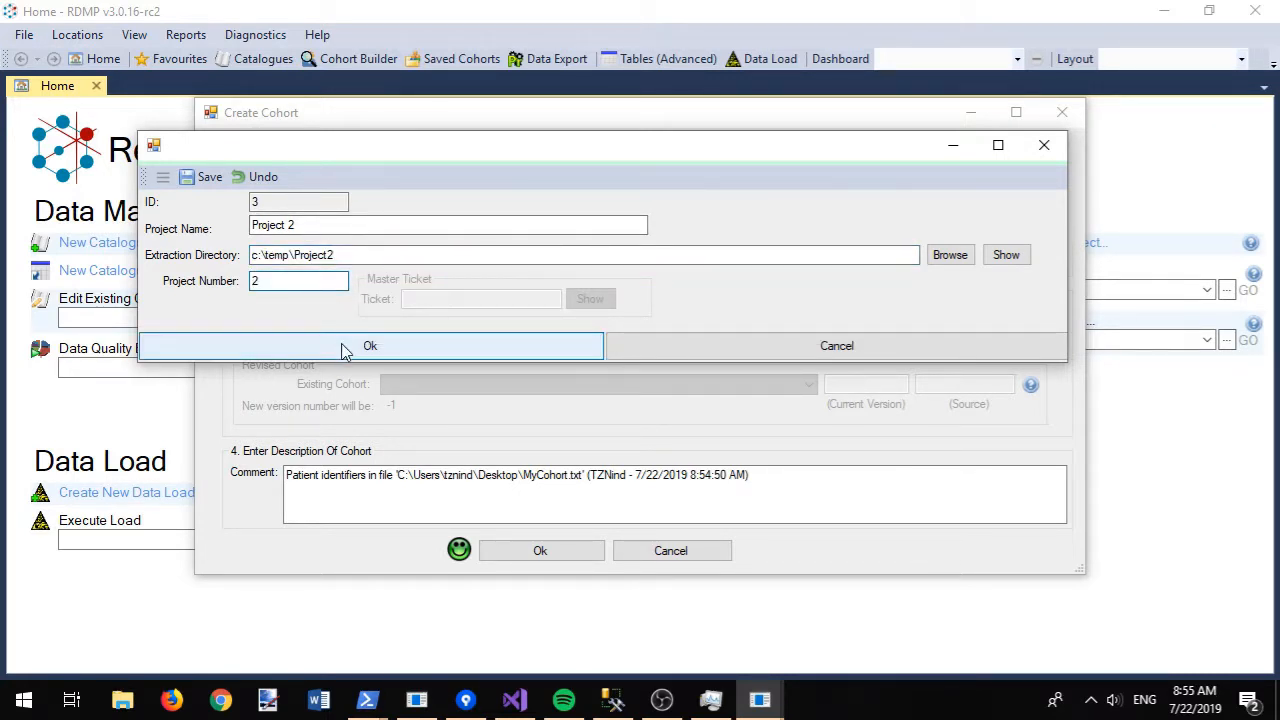
{"action": "left_click", "coordinate": [203, 180]}
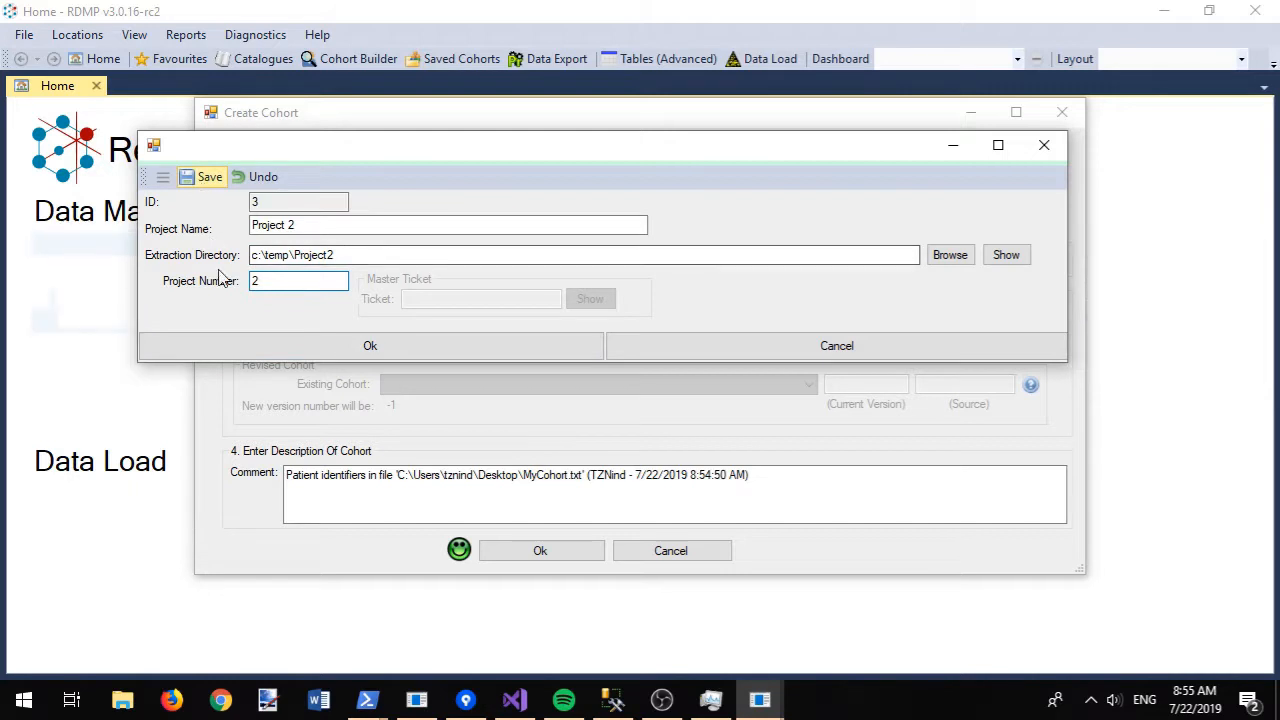
{"action": "left_click", "coordinate": [240, 346]}
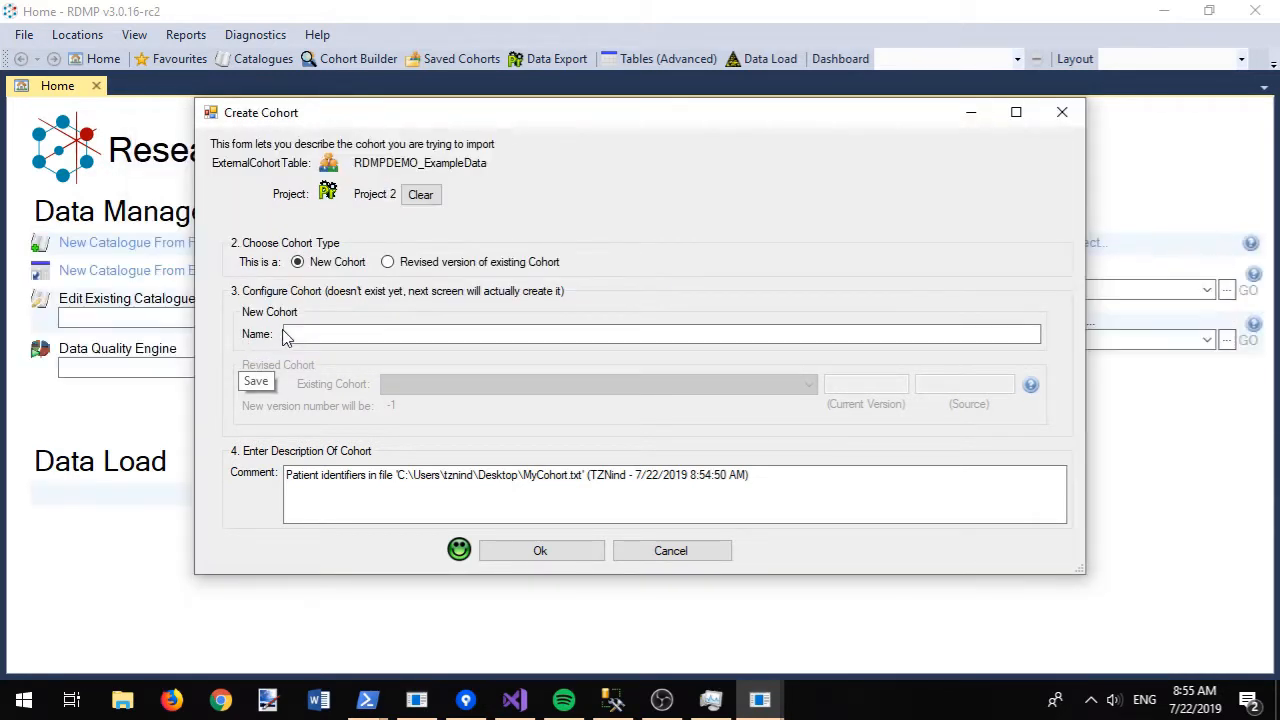
{"action": "left_click", "coordinate": [408, 333]}
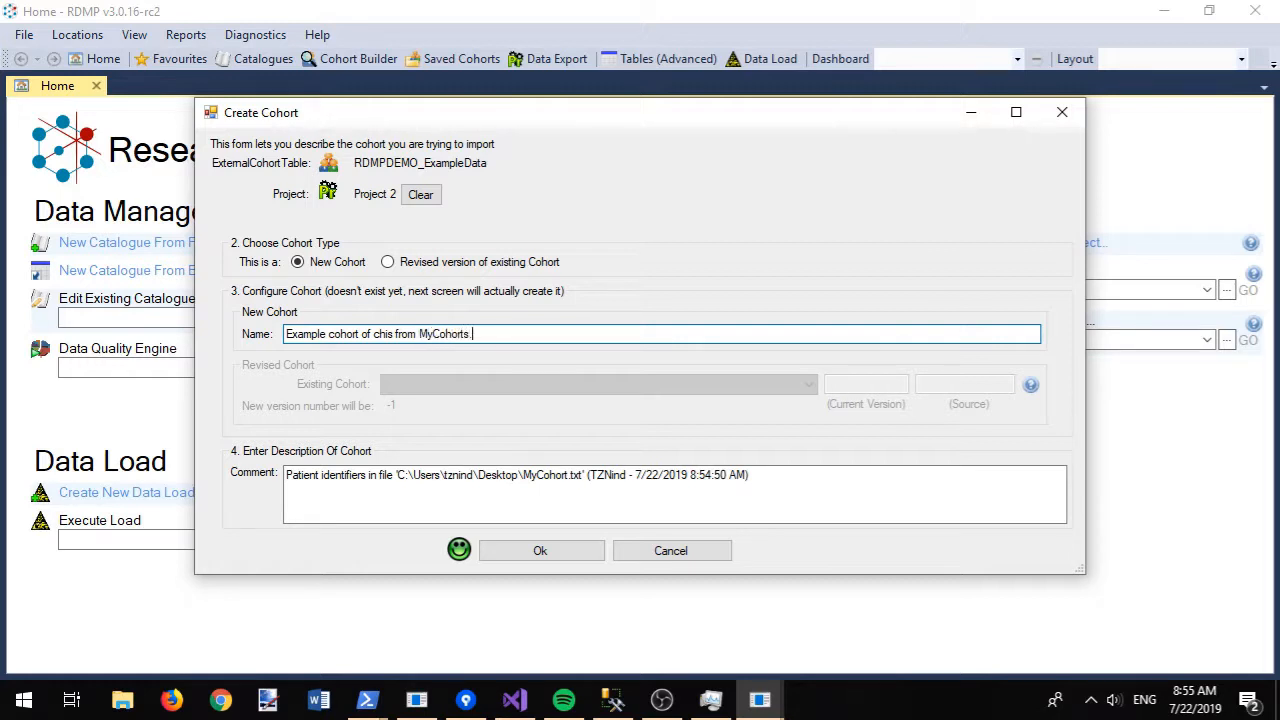
{"action": "left_click", "coordinate": [517, 553]}
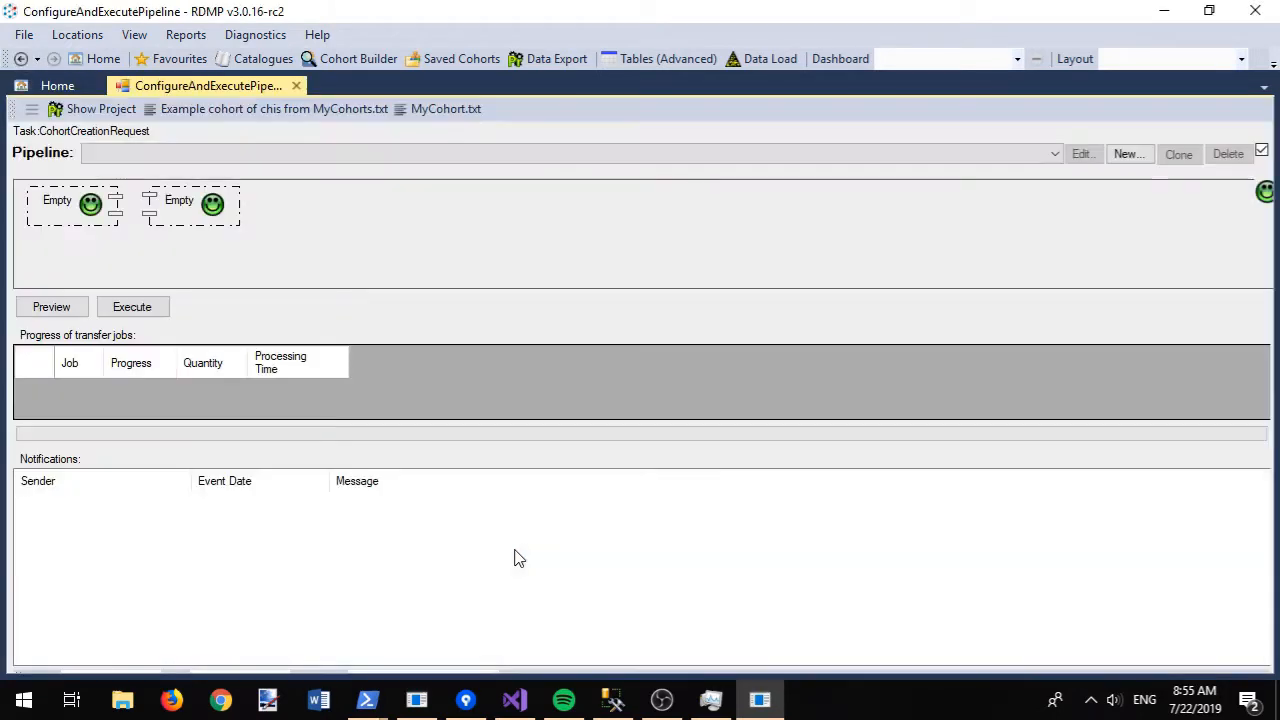
- Select the 'CREATE COHORT:From CSV File' pipeline and open it for editing
{"action": "left_click", "coordinate": [309, 162]}
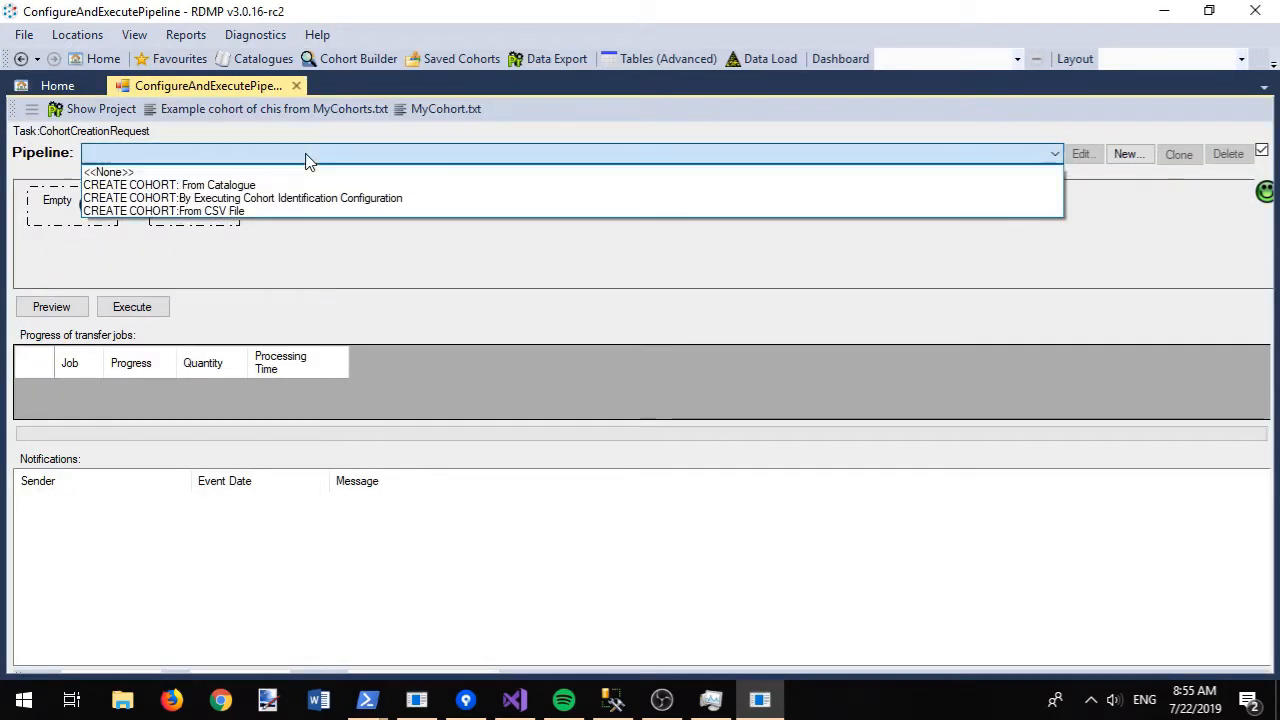
{"action": "left_click", "coordinate": [203, 213]}
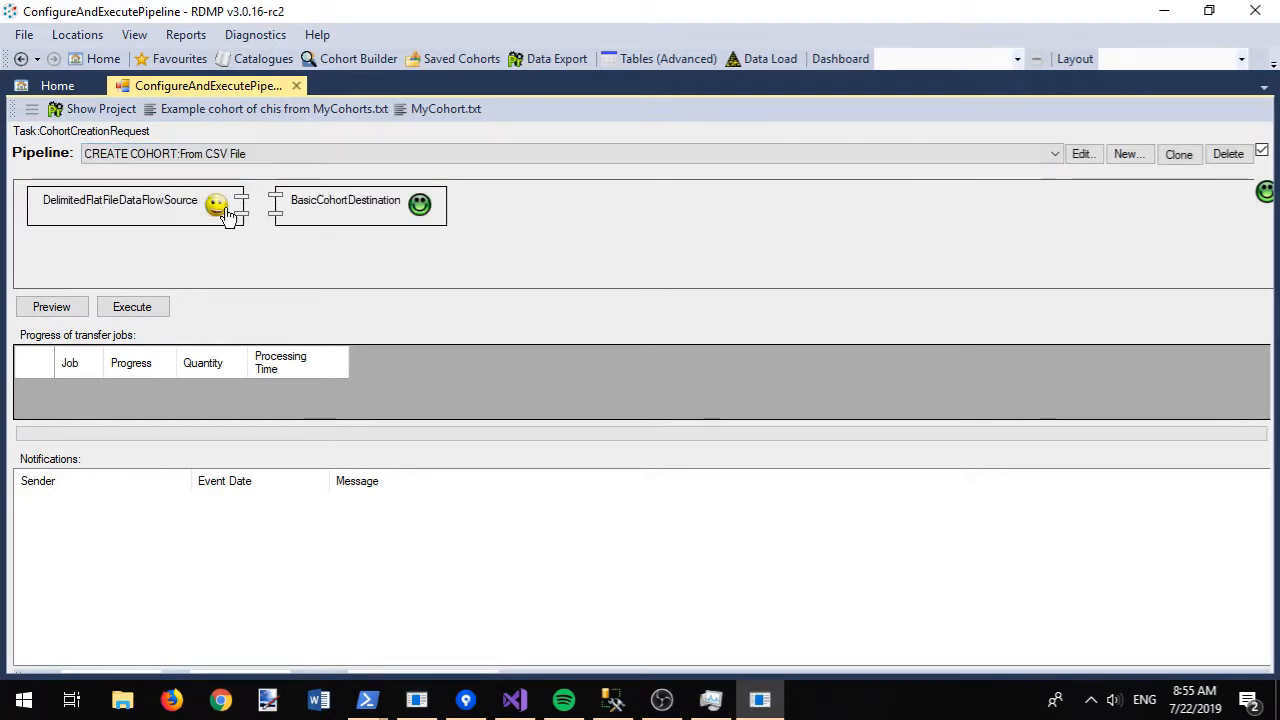
{"action": "left_click", "coordinate": [1080, 153]}
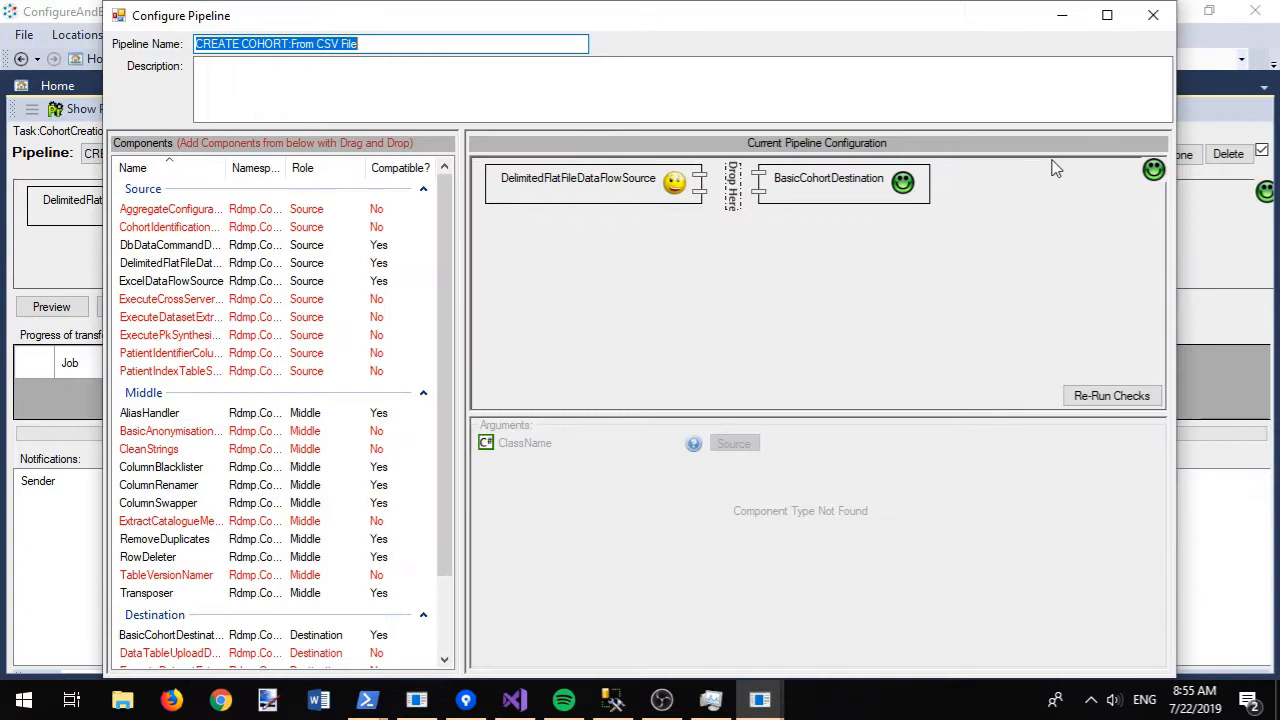
- Keep ProjectConsistentGuidReleaseIdentifierAllocator on BasicCohortDestination, read its help, and close the editor
{"action": "left_click", "coordinate": [800, 198]}
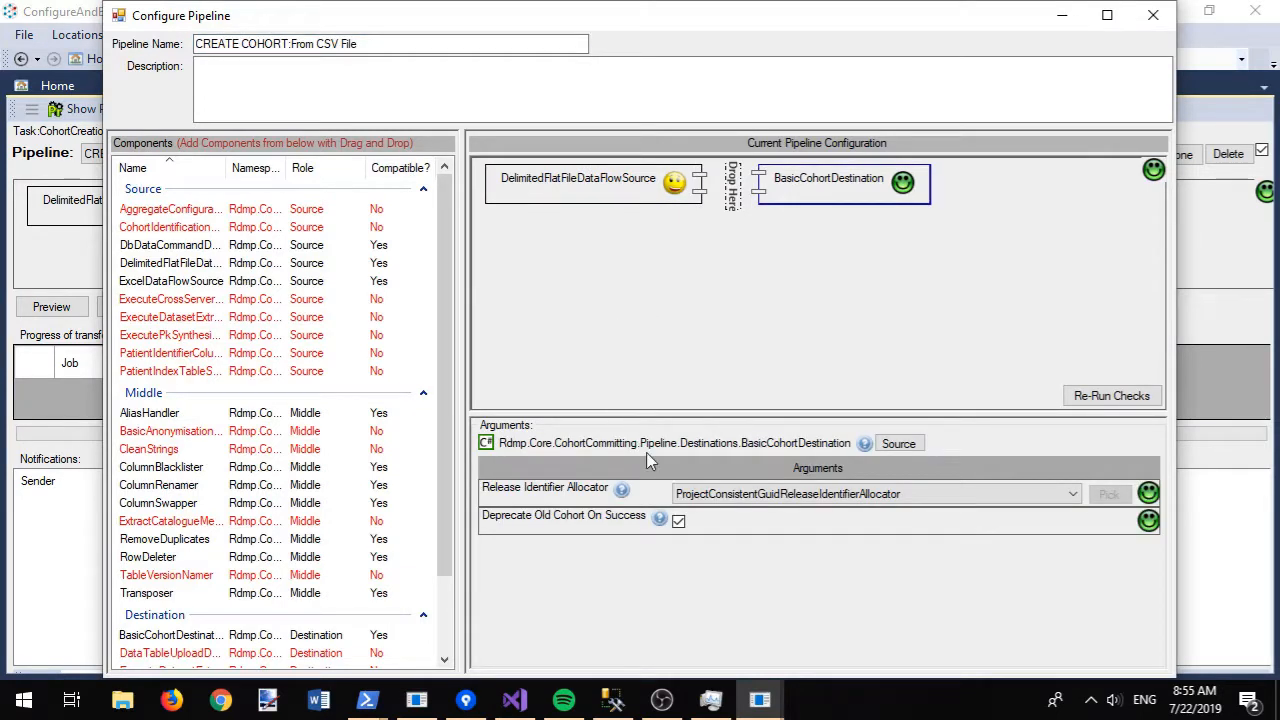
{"action": "left_click", "coordinate": [738, 494]}
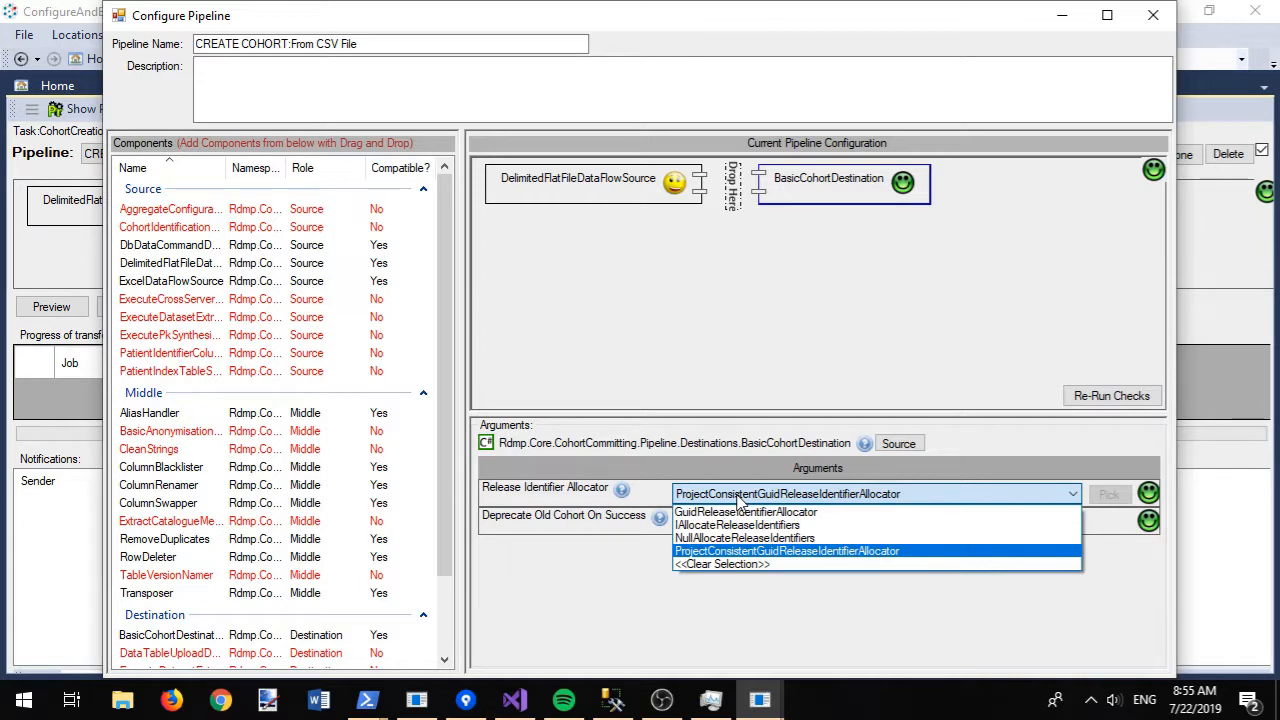
{"action": "left_click", "coordinate": [720, 553]}
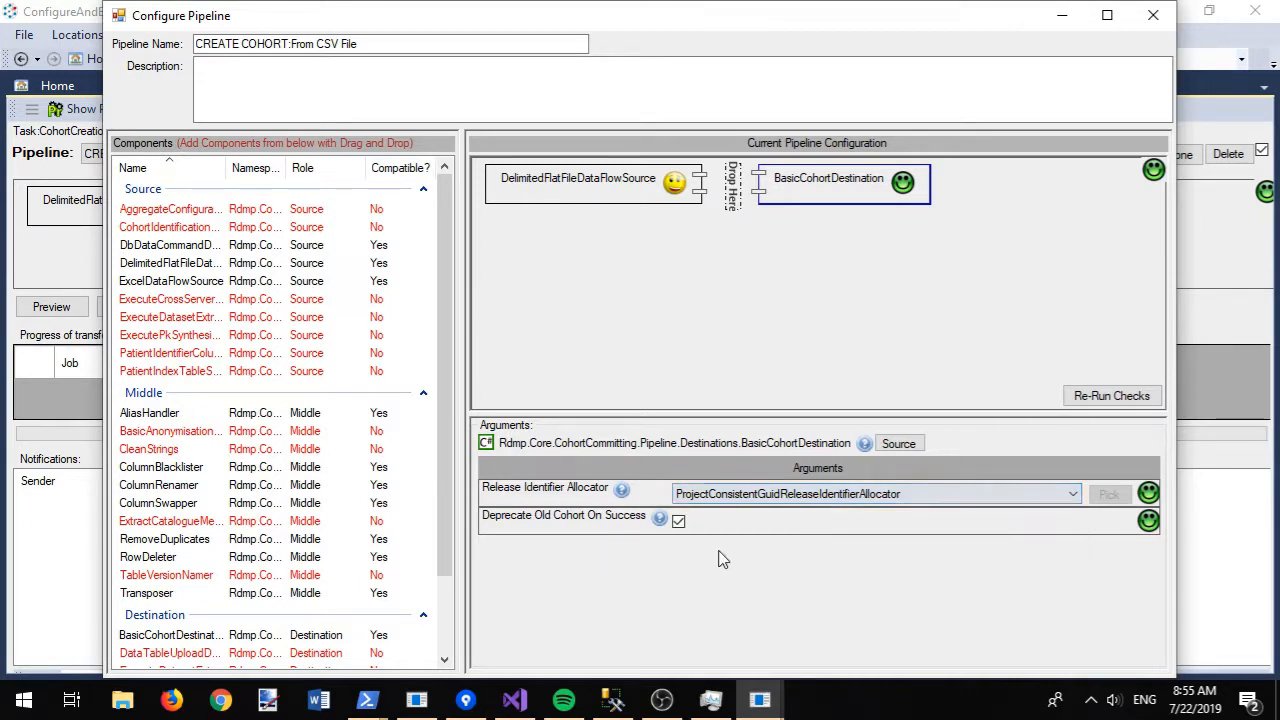
{"action": "left_click", "coordinate": [618, 490]}
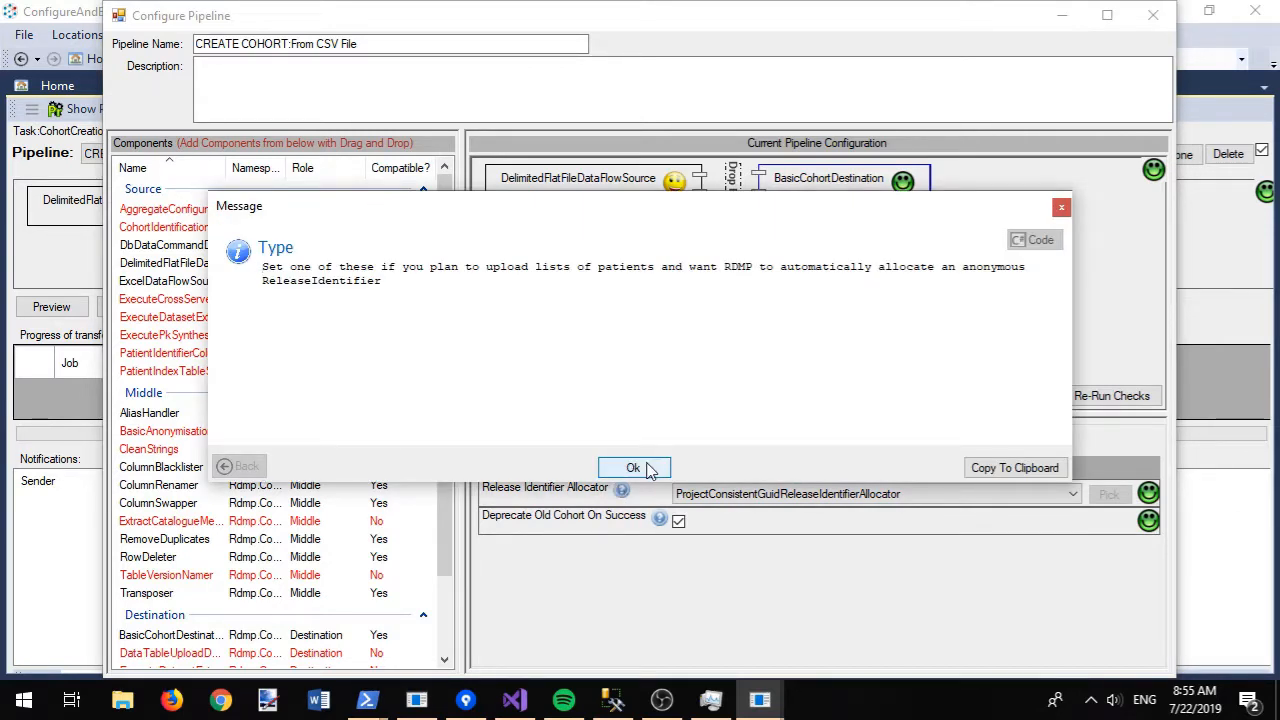
{"action": "left_click", "coordinate": [634, 468]}
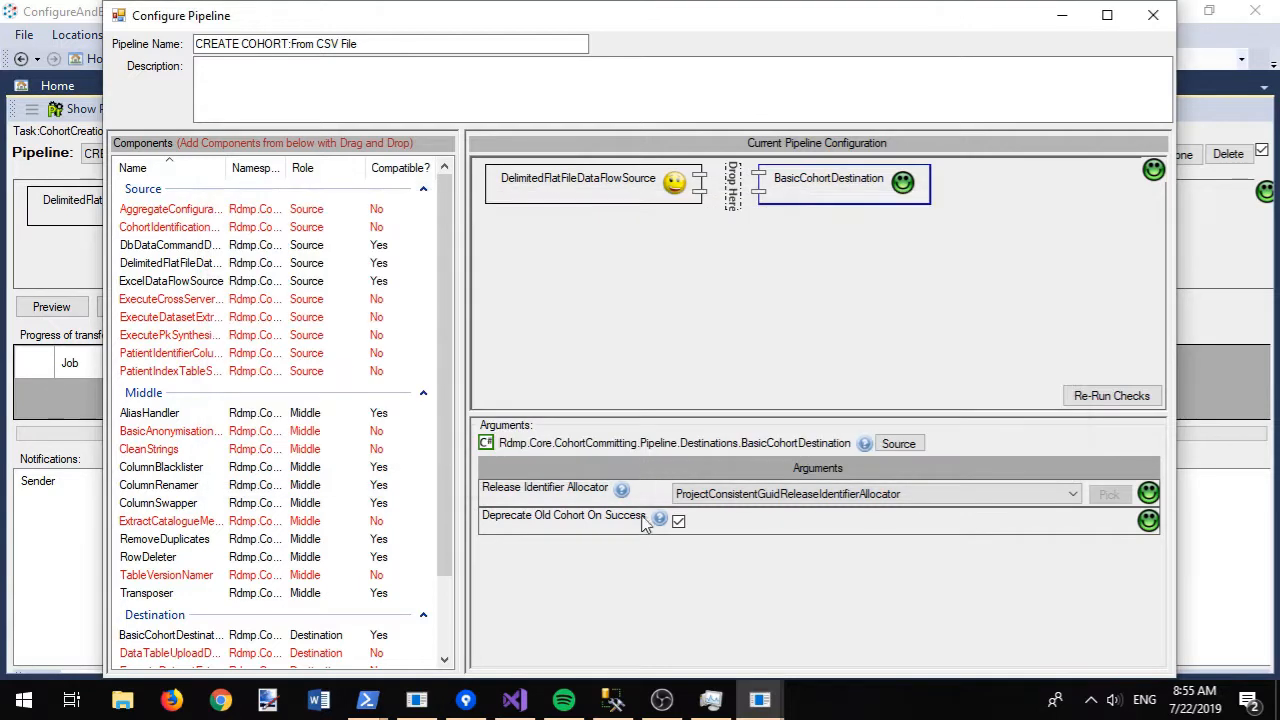
{"action": "mouse_move", "coordinate": [661, 522]}
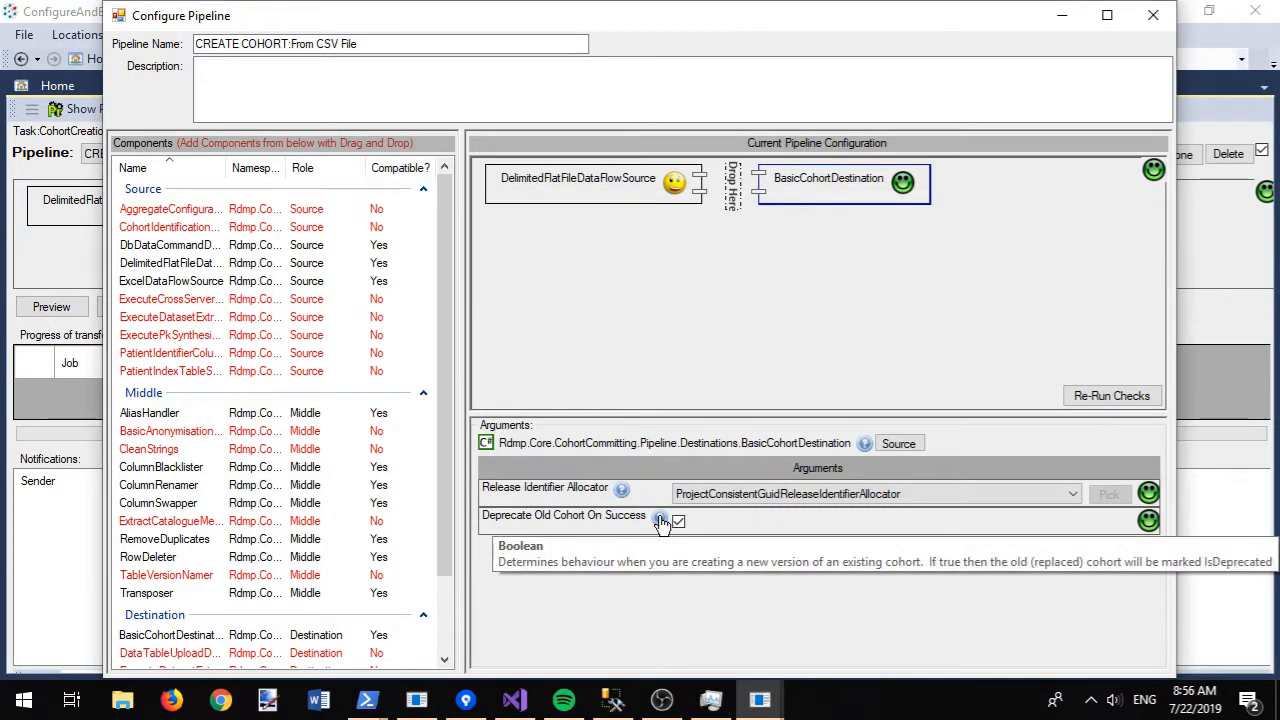
{"action": "left_click", "coordinate": [1155, 20]}
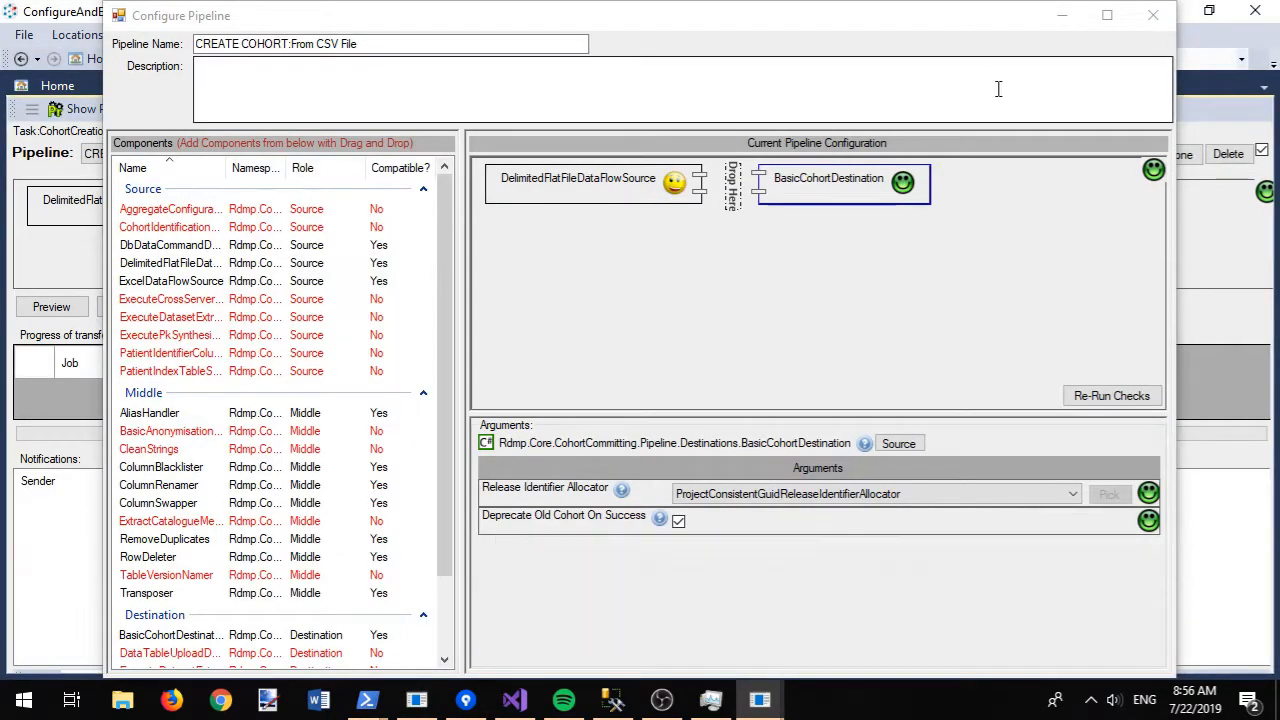
- Run the cohort pipeline and inspect the error it reports
{"action": "left_click", "coordinate": [1153, 15]}
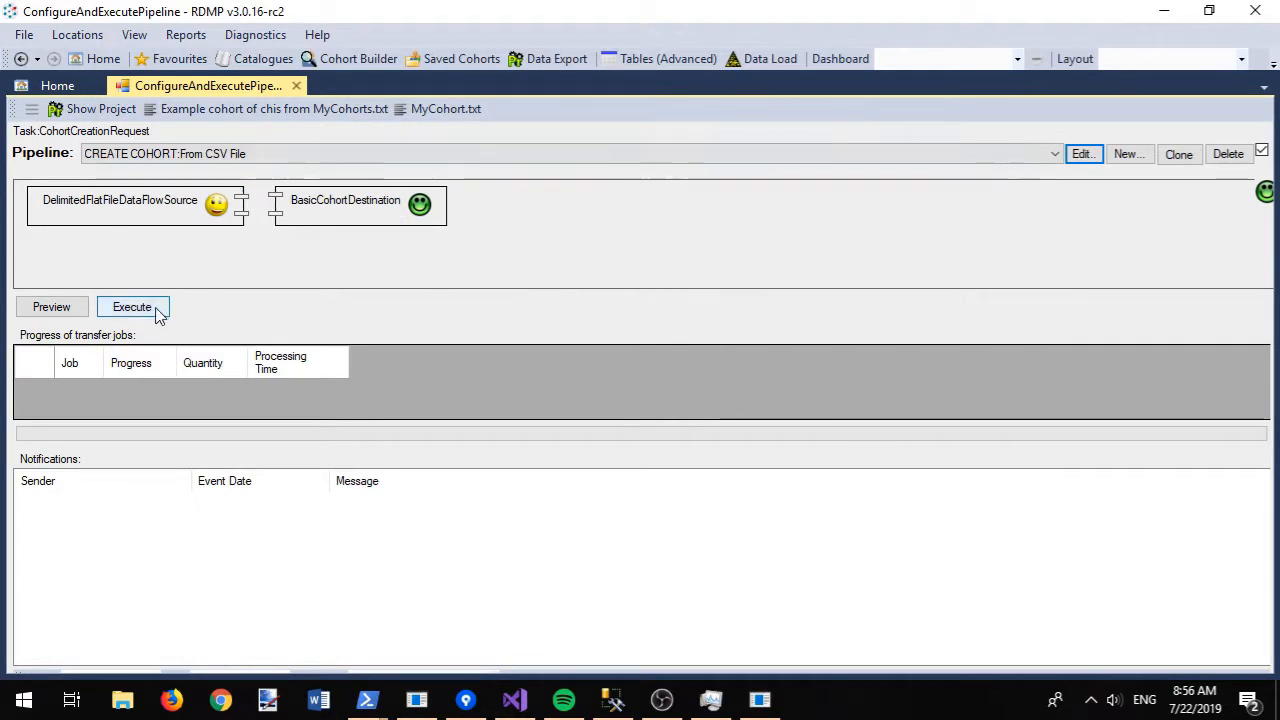
{"action": "left_click", "coordinate": [110, 309]}
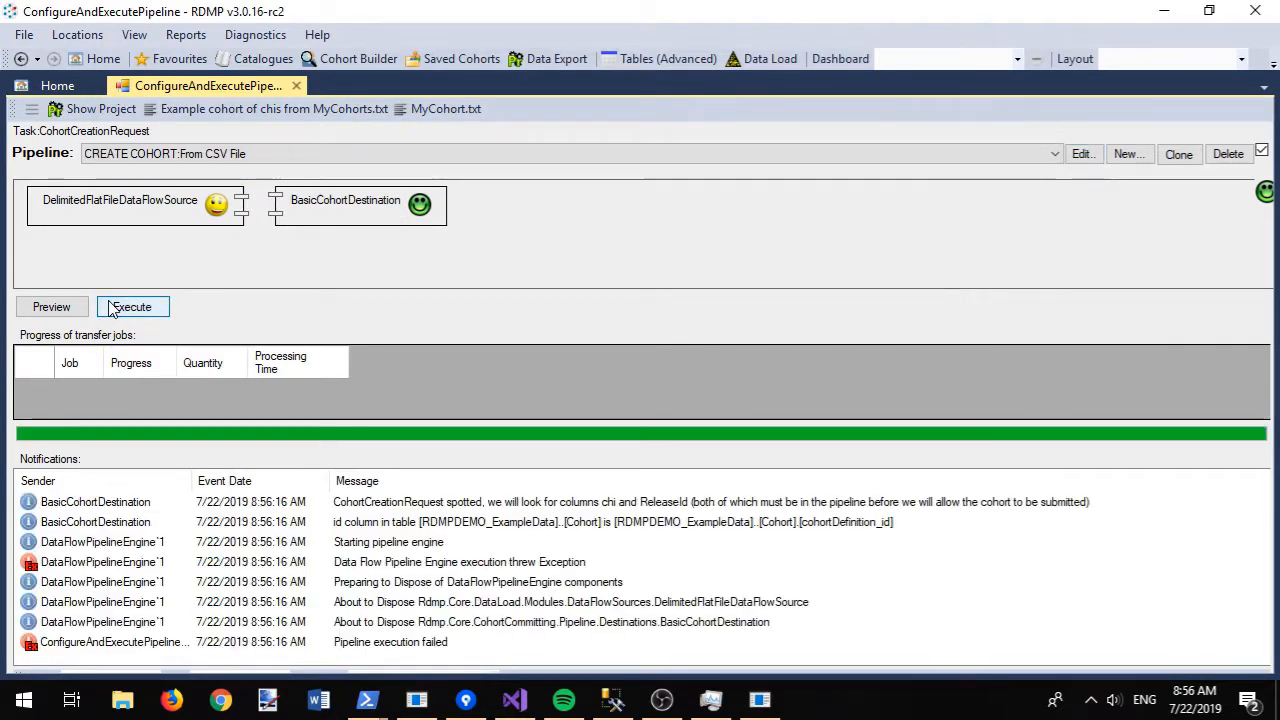
{"action": "double_click", "coordinate": [163, 563]}
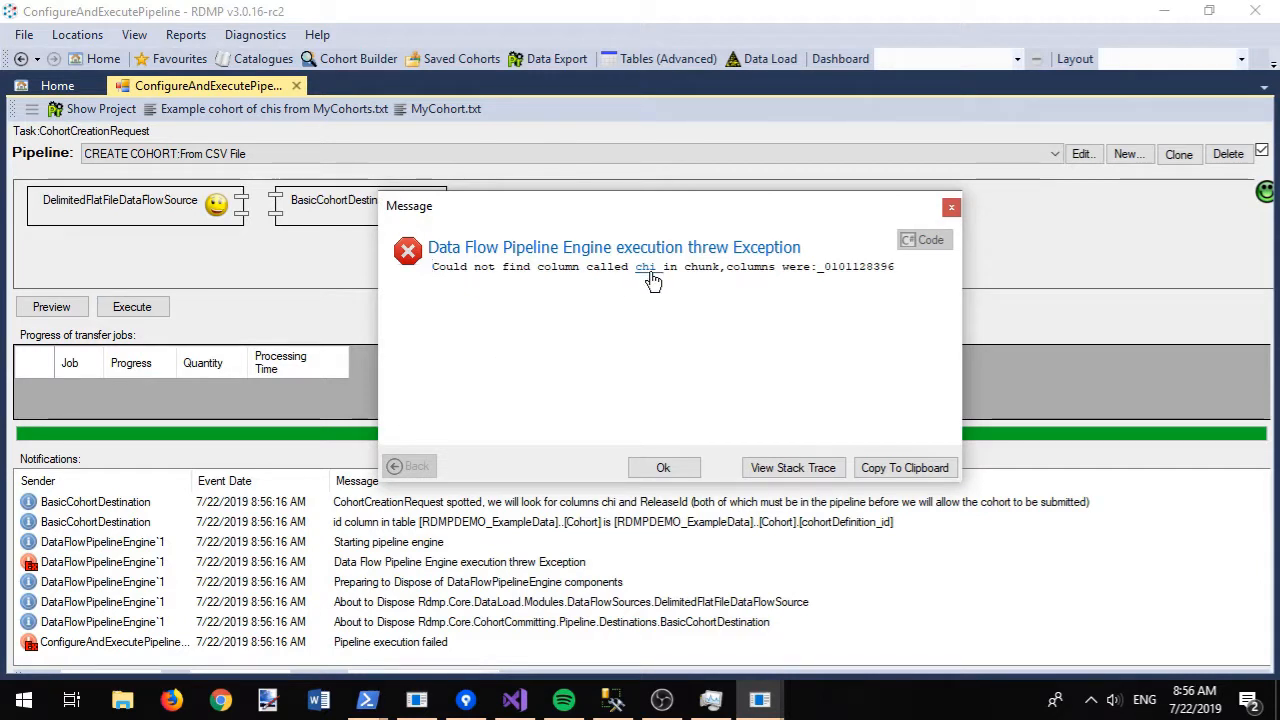
{"action": "left_click", "coordinate": [680, 468]}
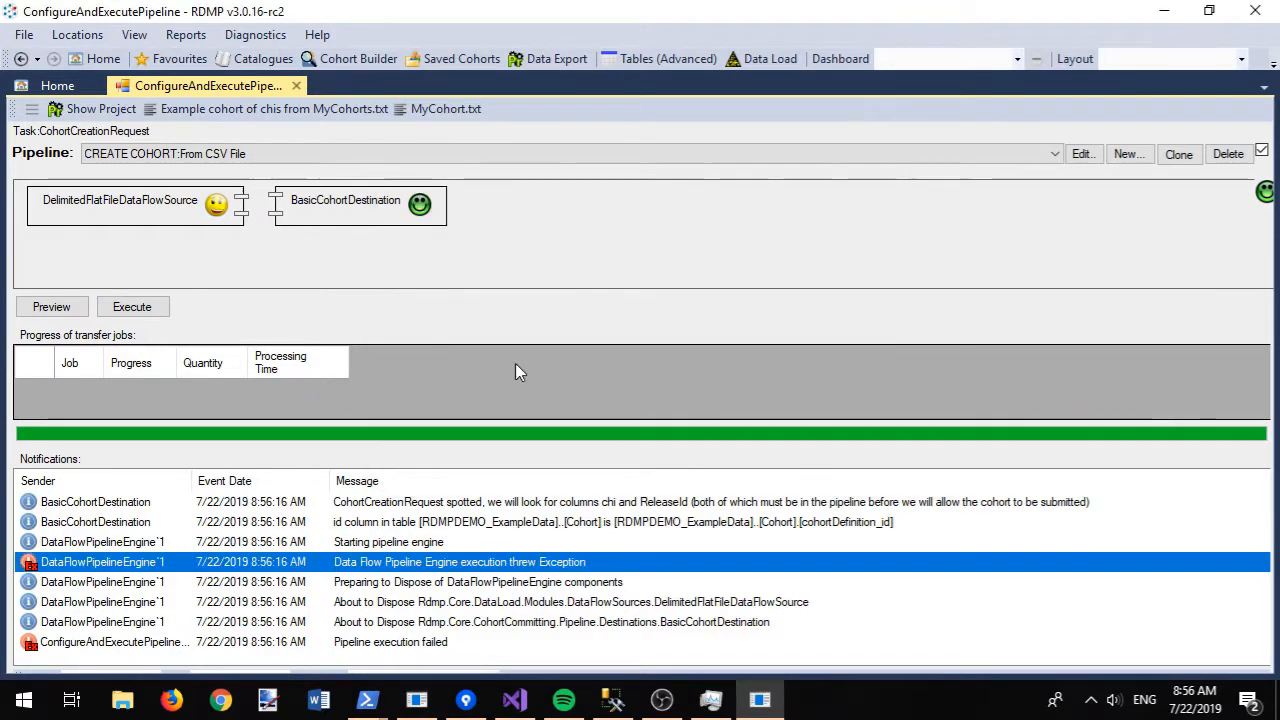
- Give the flat file source a forced chi header replacing the first line, then preview the data
{"action": "left_click", "coordinate": [1082, 153]}
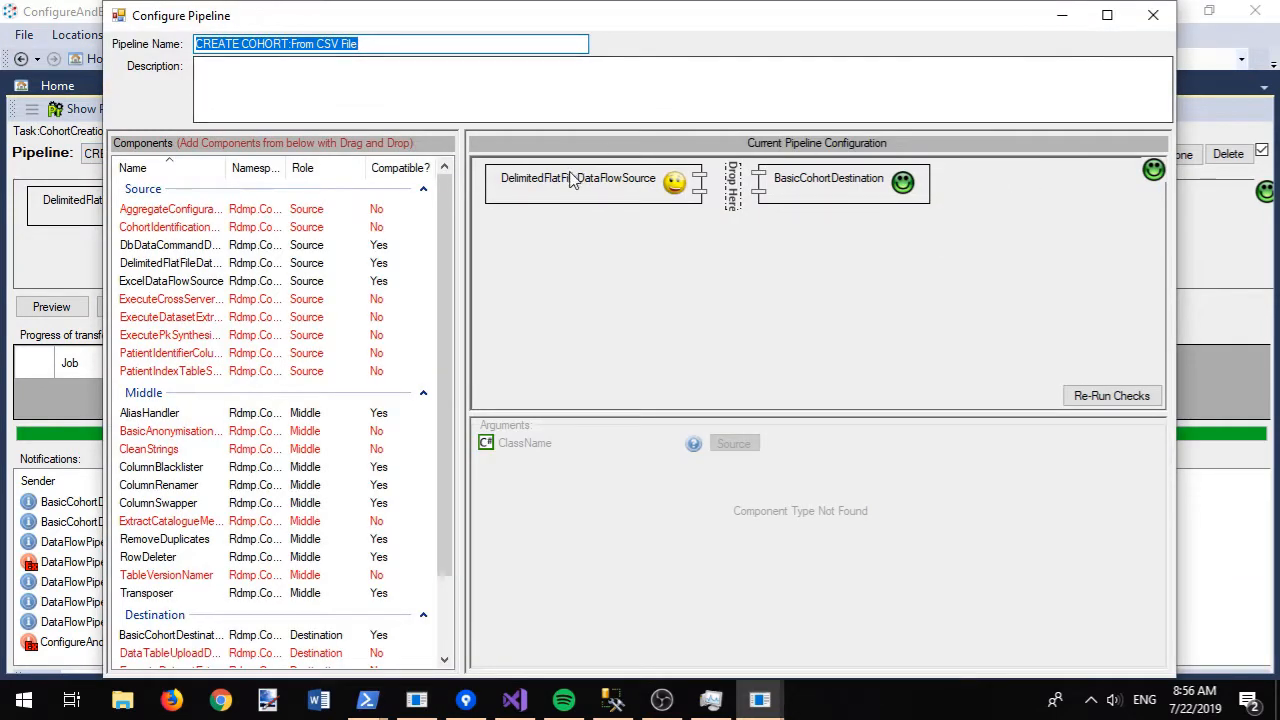
{"action": "left_click", "coordinate": [548, 177]}
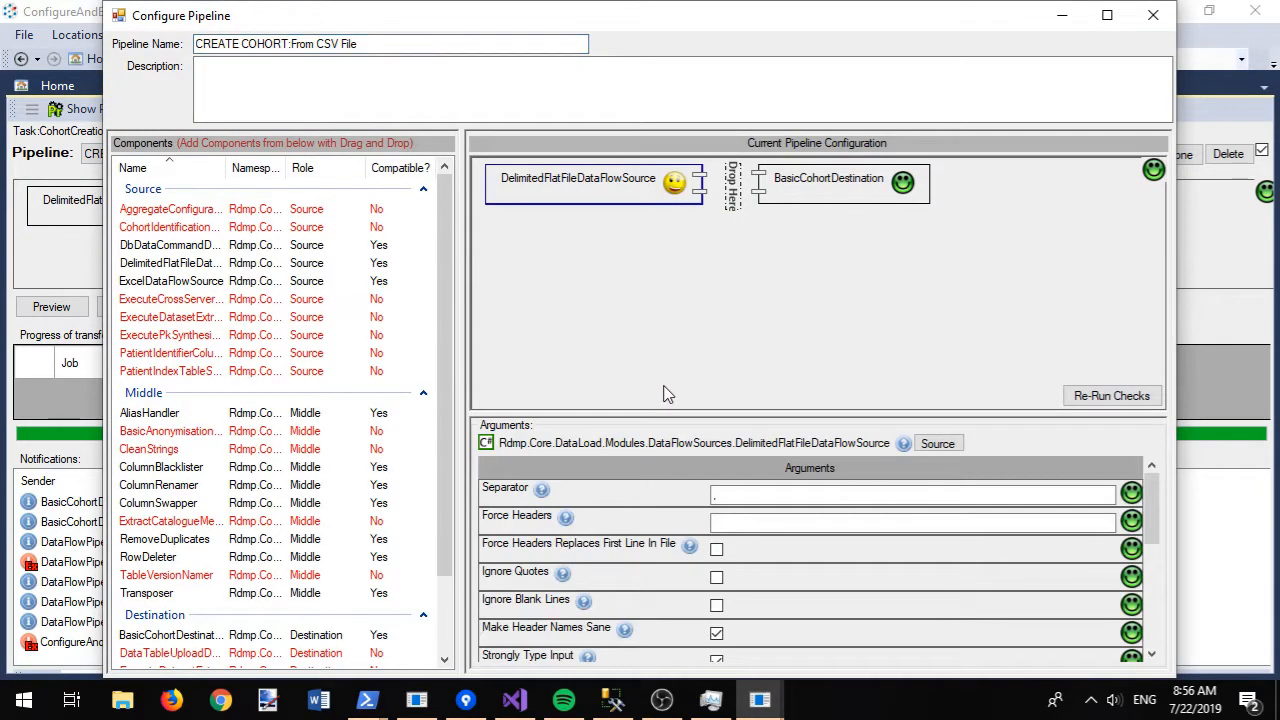
{"action": "mouse_move", "coordinate": [567, 527]}
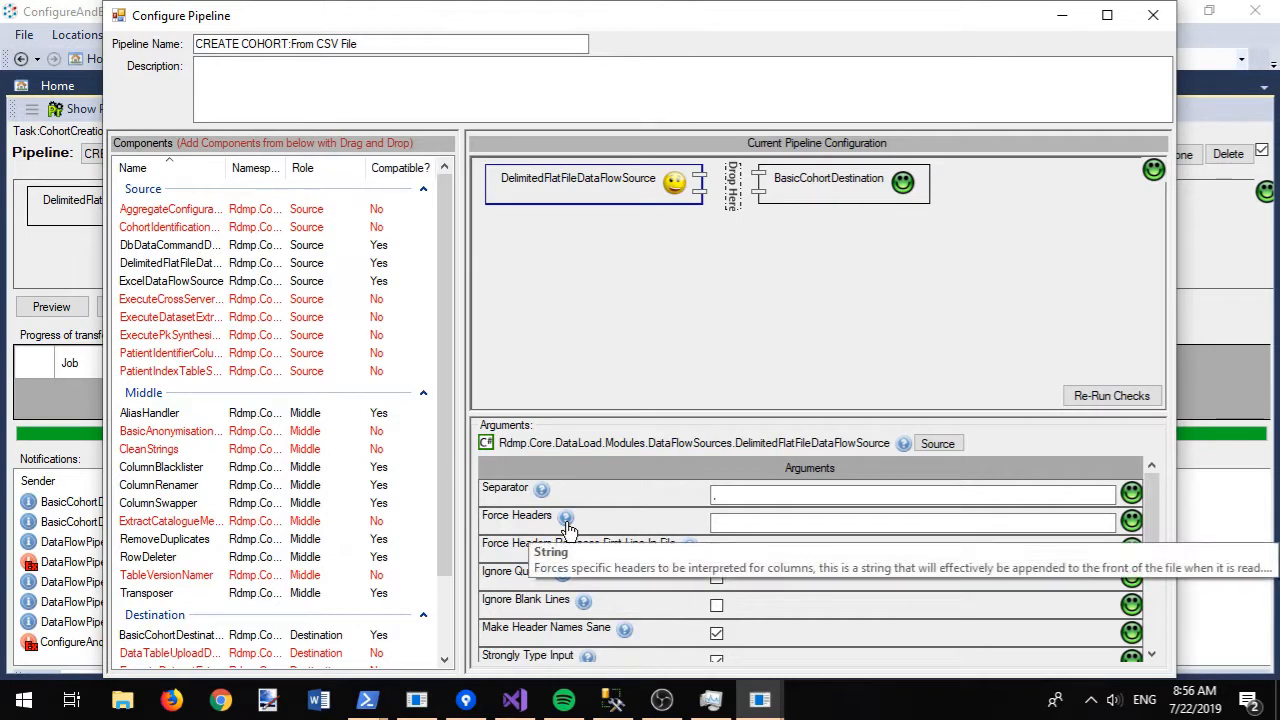
{"action": "left_click", "coordinate": [750, 524]}
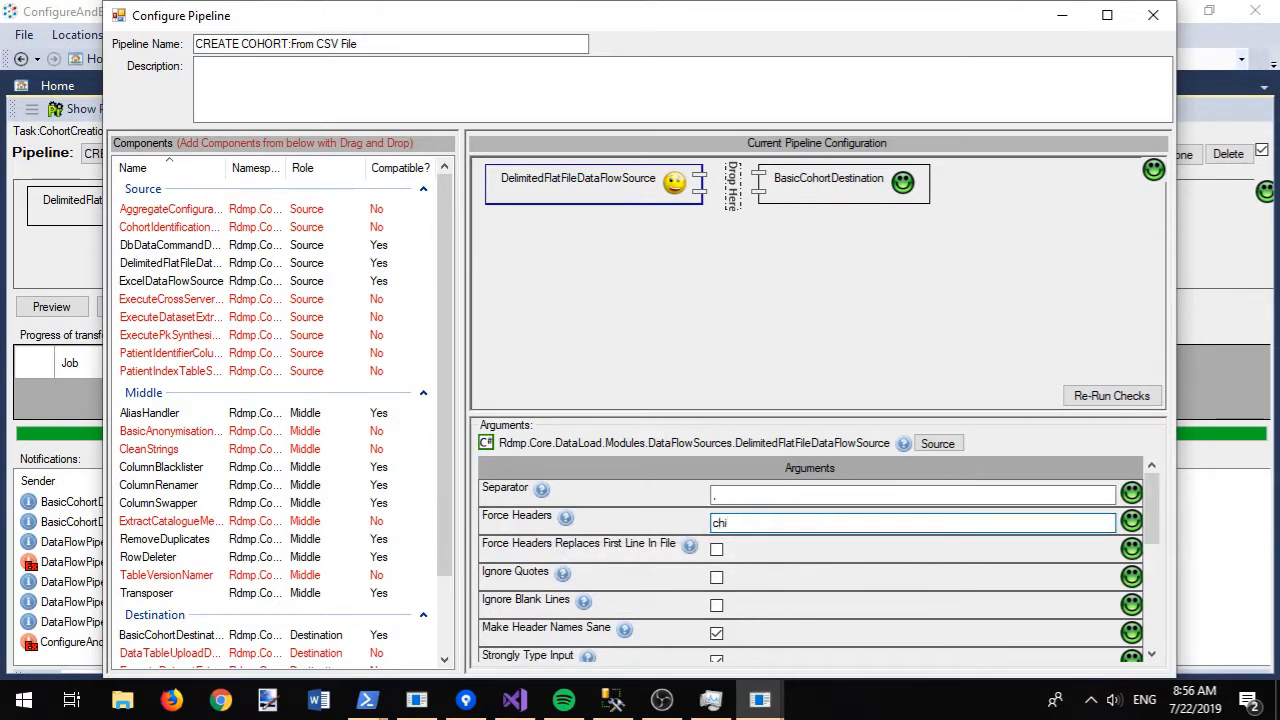
{"action": "left_click", "coordinate": [717, 551]}
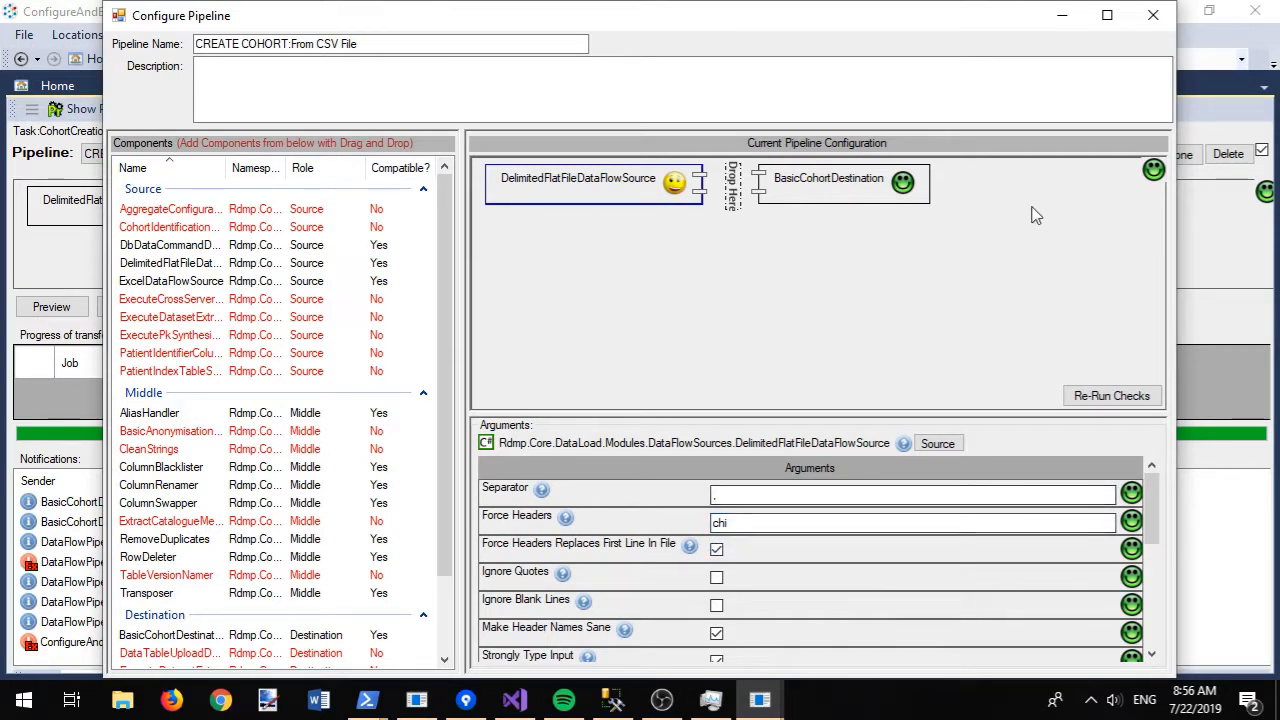
{"action": "left_click", "coordinate": [1155, 18]}
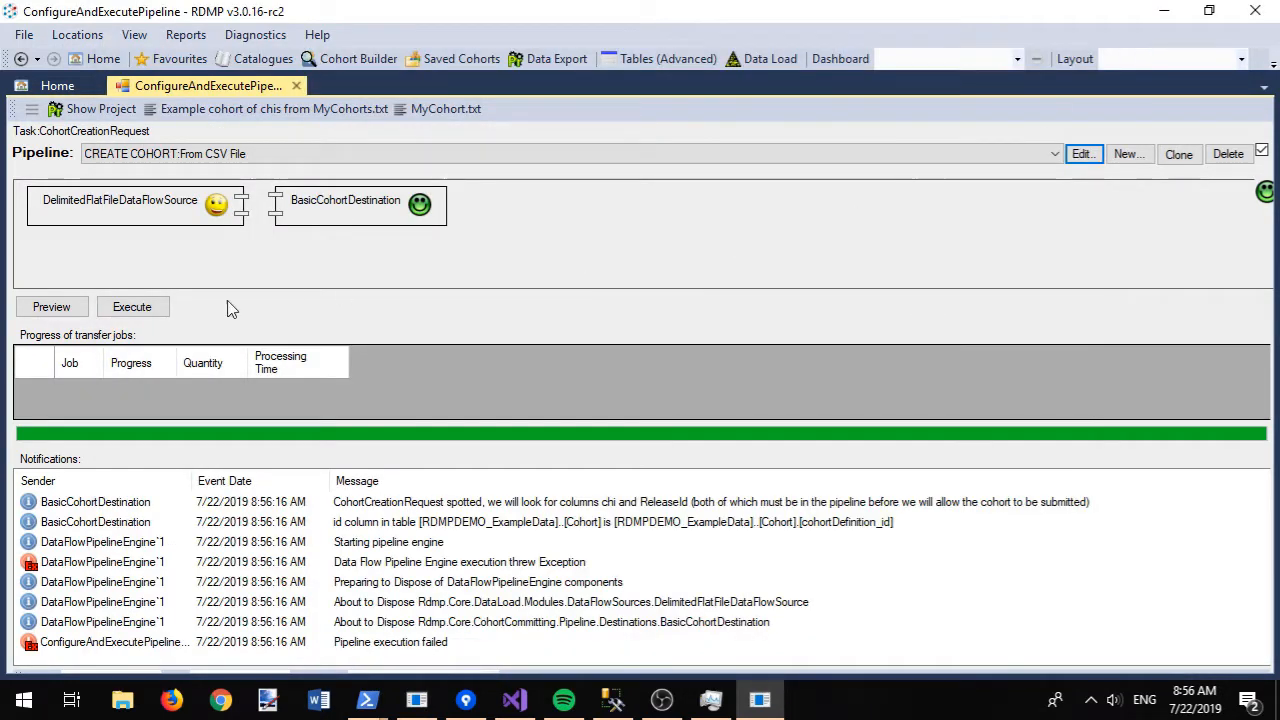
{"action": "left_click", "coordinate": [52, 307]}
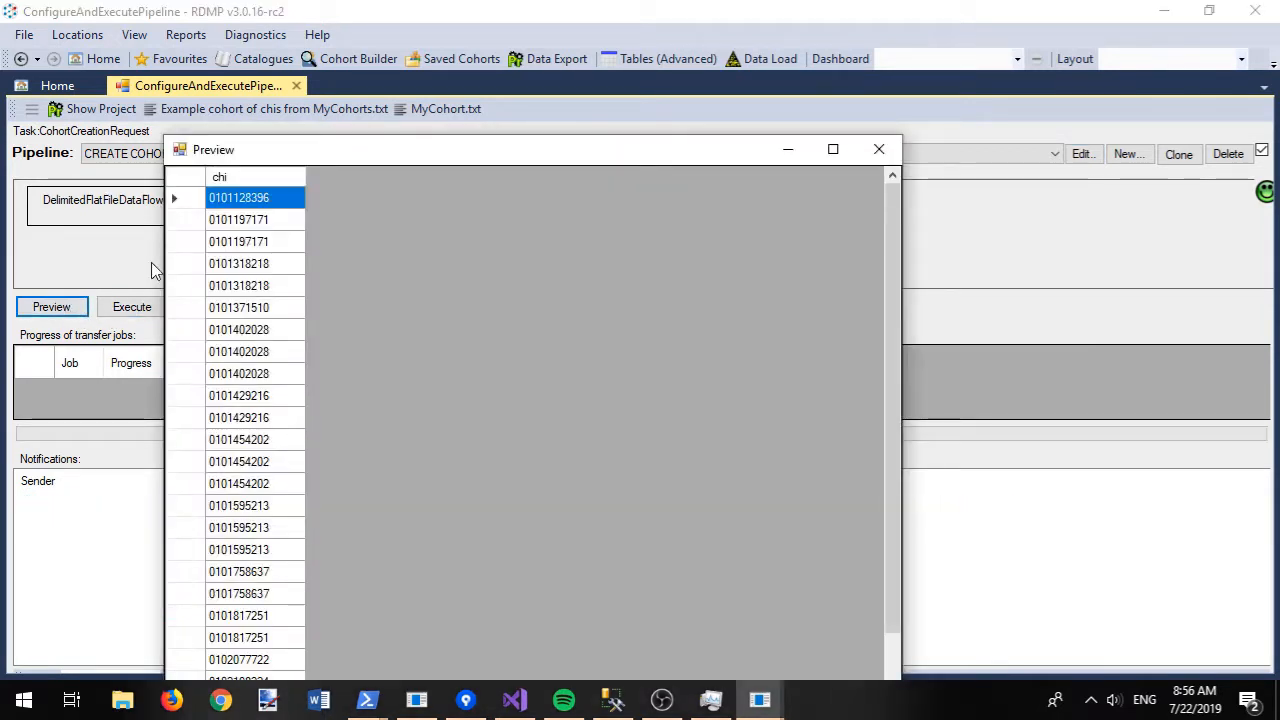
{"action": "left_click", "coordinate": [879, 150]}
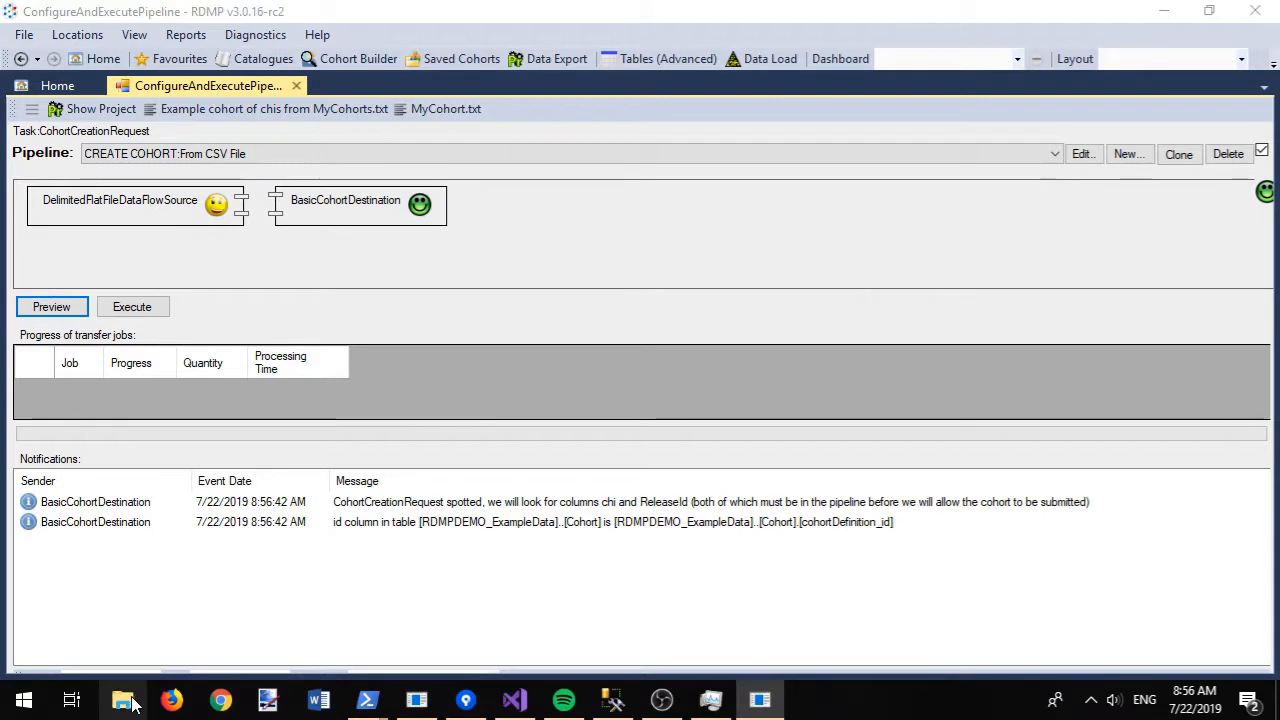
- Open MyCohort.txt from the Desktop in Notepad++
{"action": "left_click", "coordinate": [126, 701]}
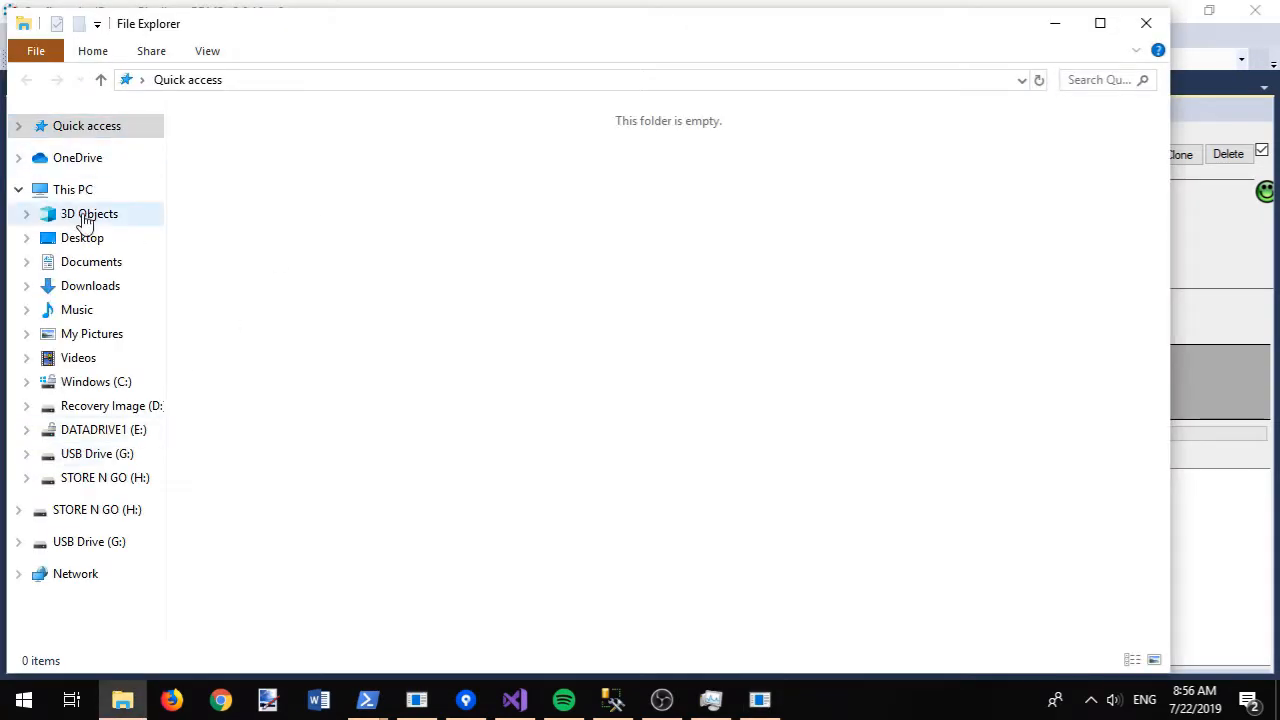
{"action": "left_click", "coordinate": [82, 239]}
{"action": "left_click", "coordinate": [340, 167]}
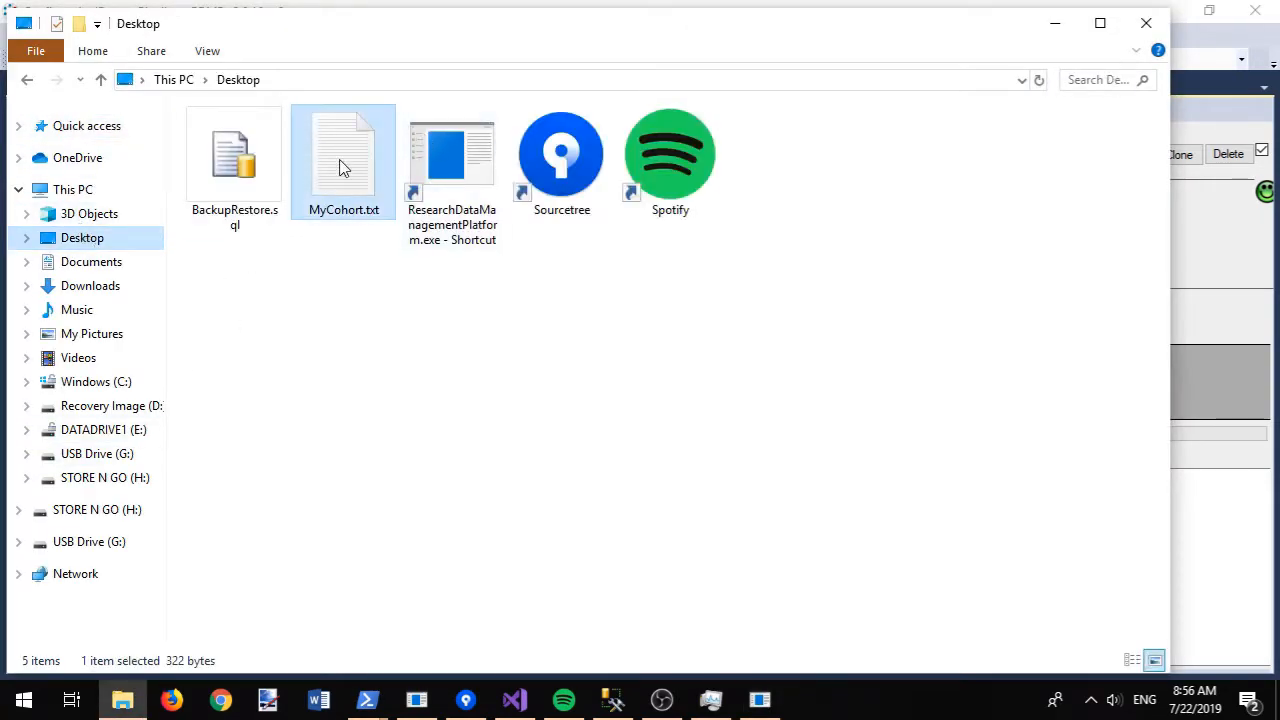
{"action": "right_click", "coordinate": [340, 167]}
{"action": "left_click", "coordinate": [428, 241]}
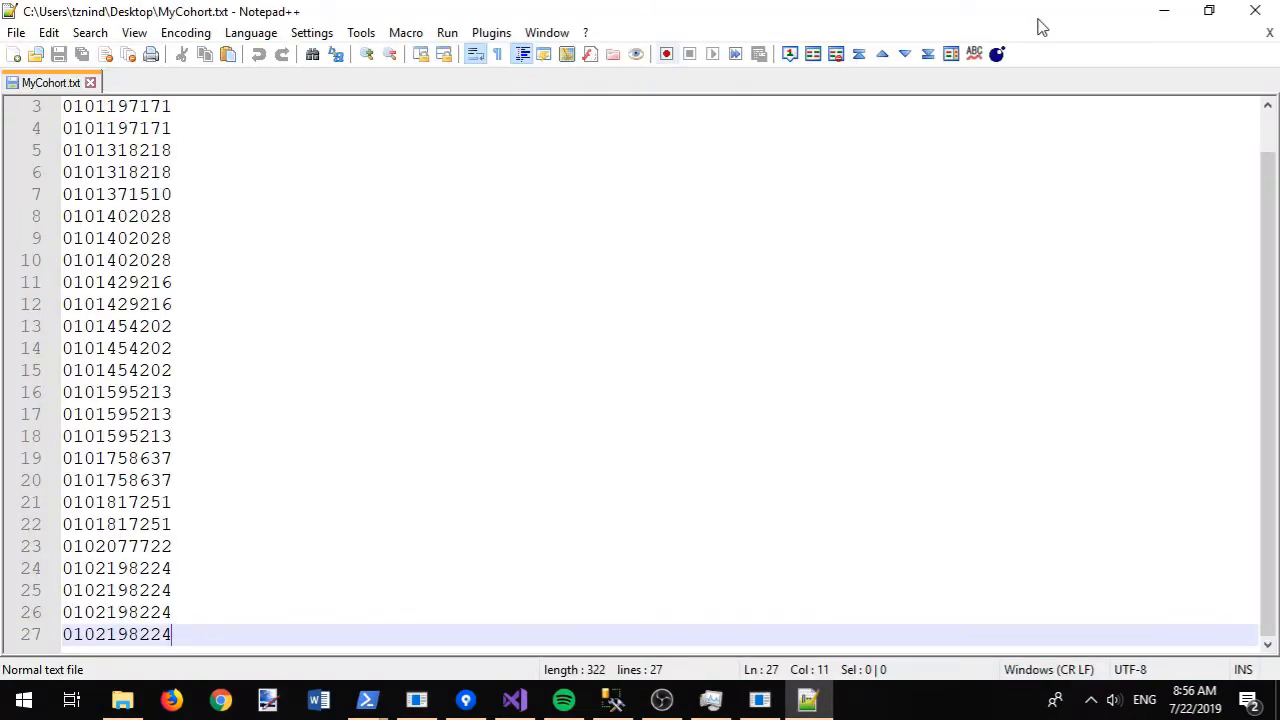
- Inspect the repeated chi on lines 3–4, then close Notepad++ without changes
{"action": "left_click_drag", "start_coordinate": [204, 130], "coordinate": [64, 107]}
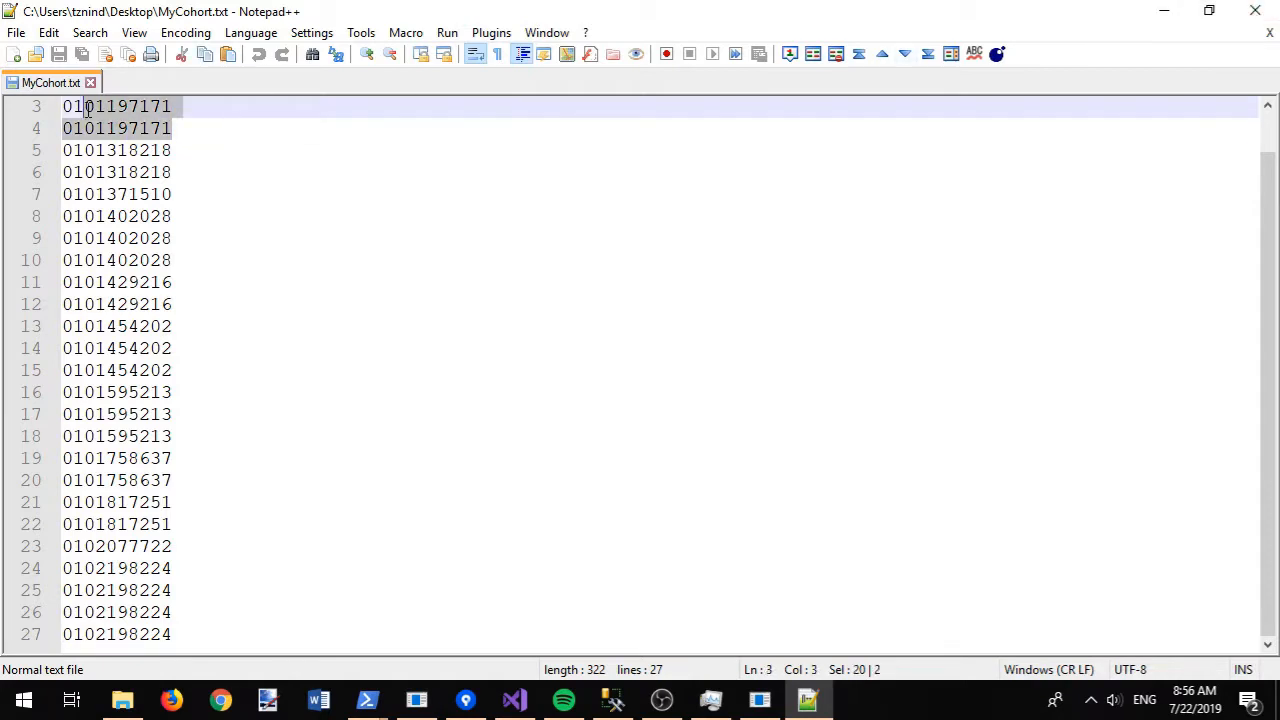
{"action": "left_click", "coordinate": [240, 127]}
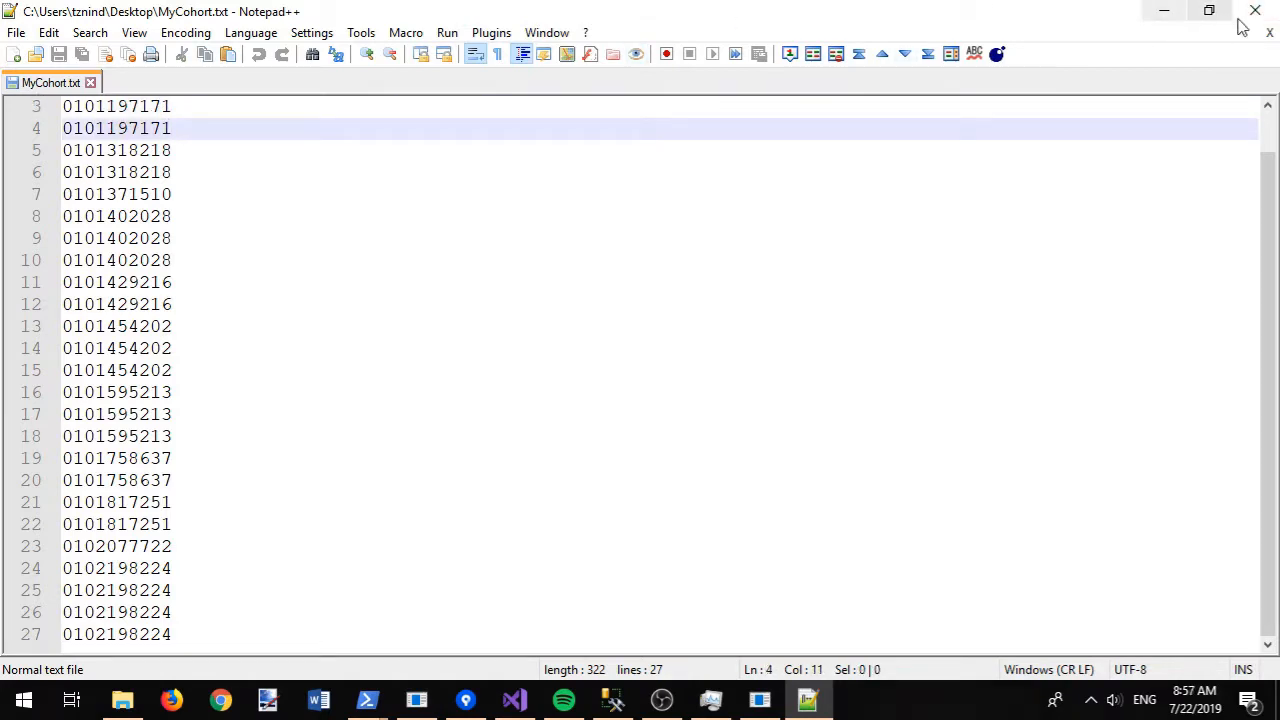
{"action": "key", "text": "alt+F4"}
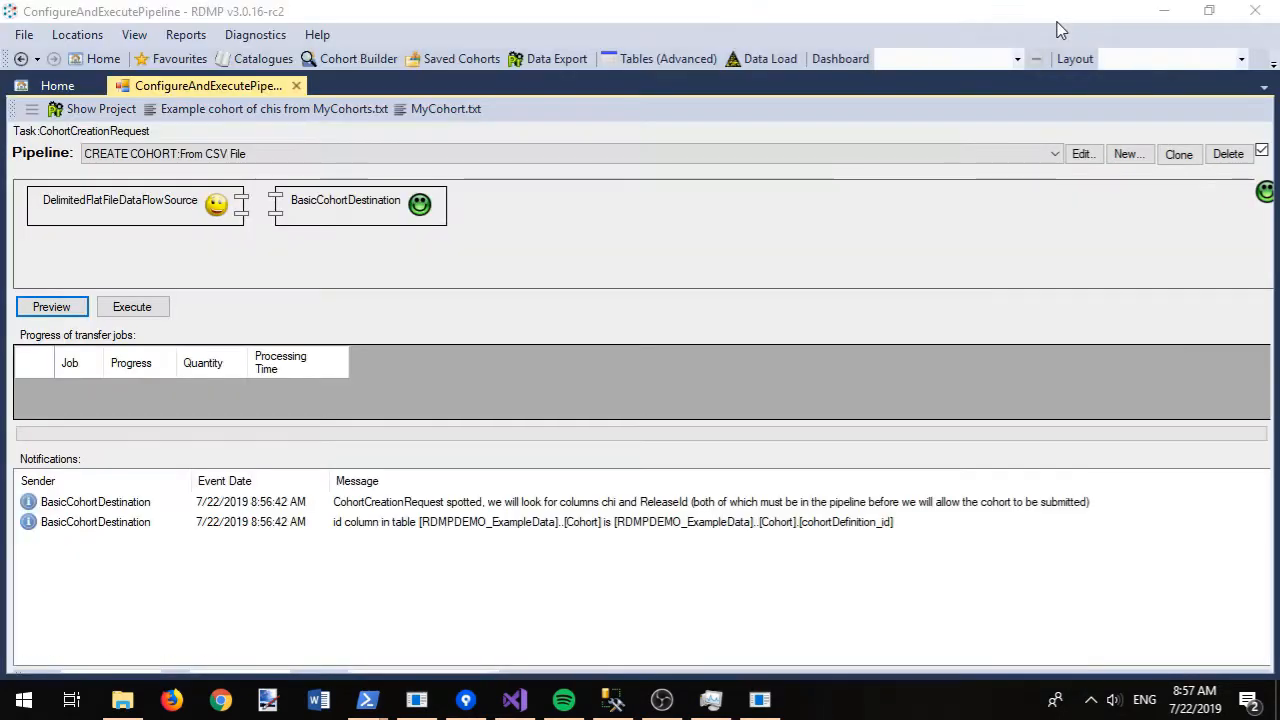
- Execute the MyCohort.txt cohort pipeline and accept closing the form after success
{"action": "left_click", "coordinate": [1060, 30]}
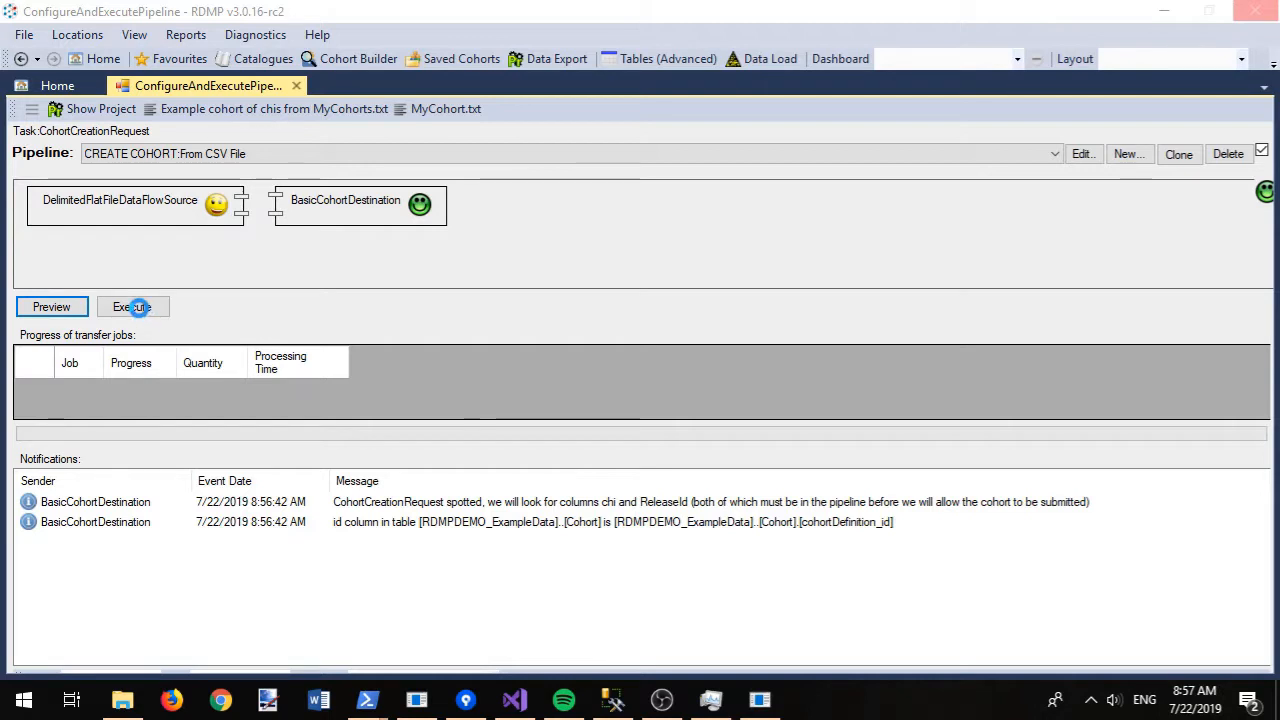
{"action": "left_click", "coordinate": [138, 307]}
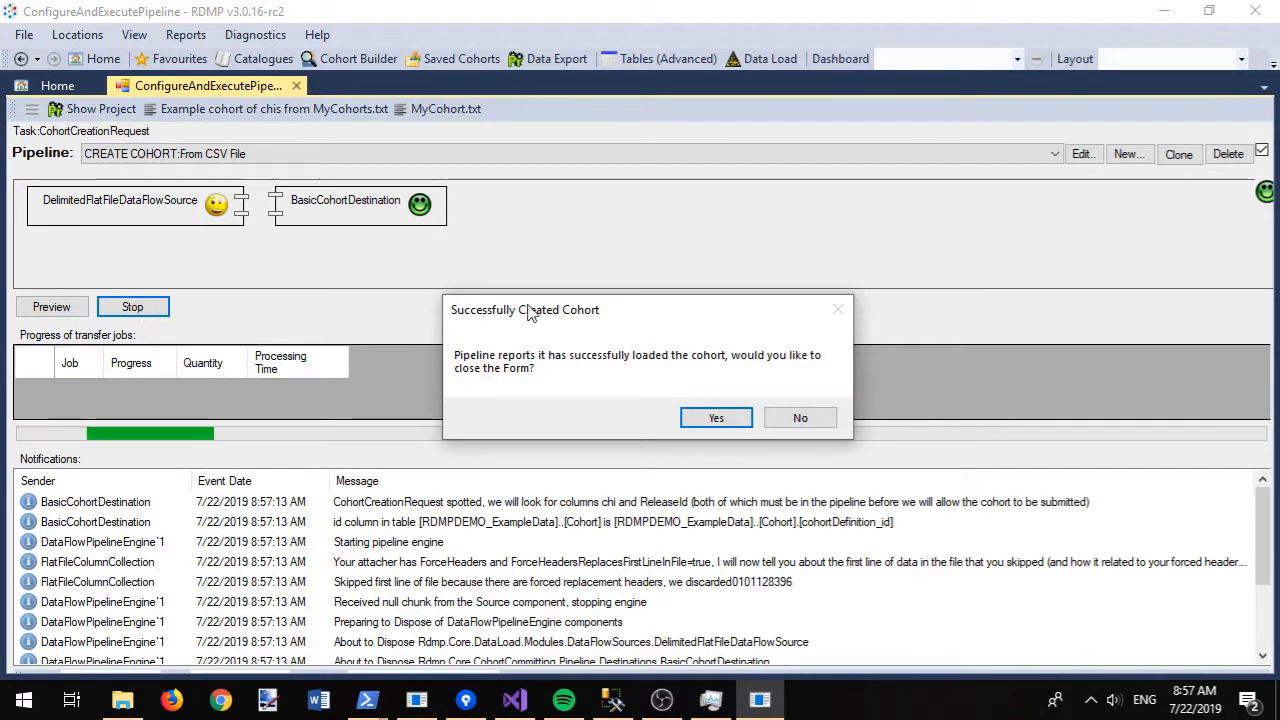
{"action": "left_click", "coordinate": [714, 420]}
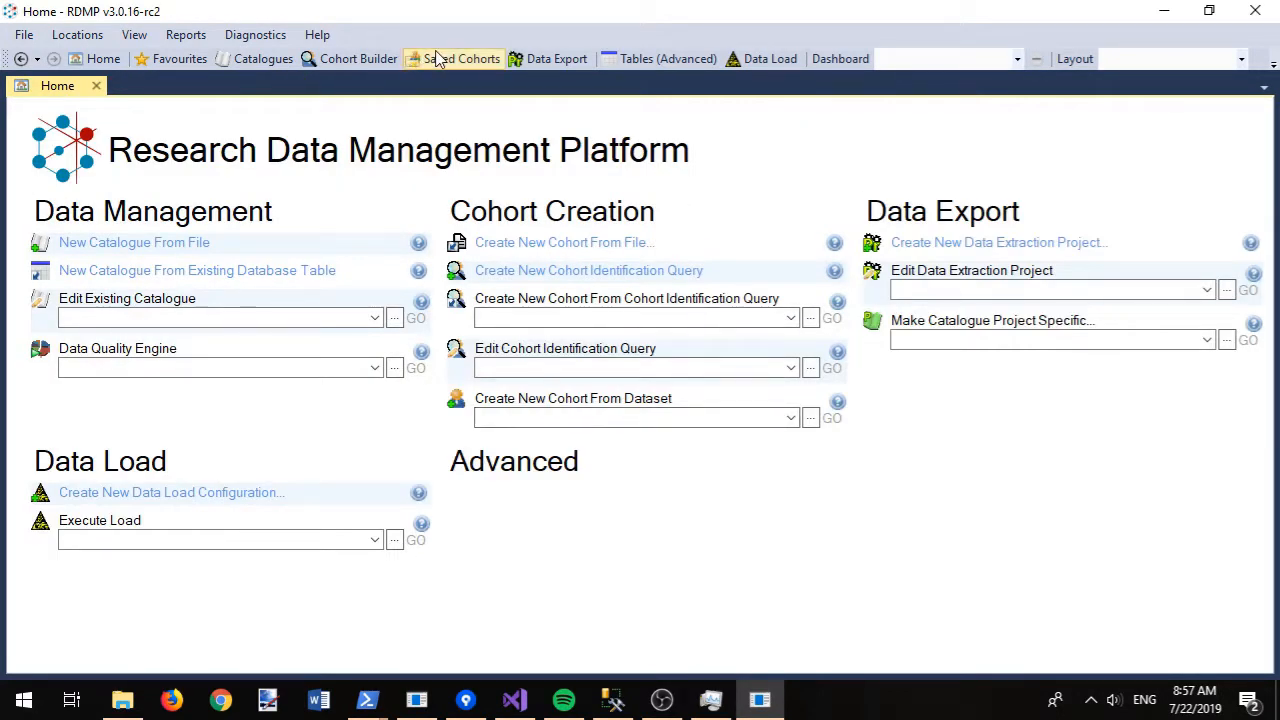
- Show Saved Cohorts with every node of the tree expanded
{"action": "left_click", "coordinate": [455, 60]}
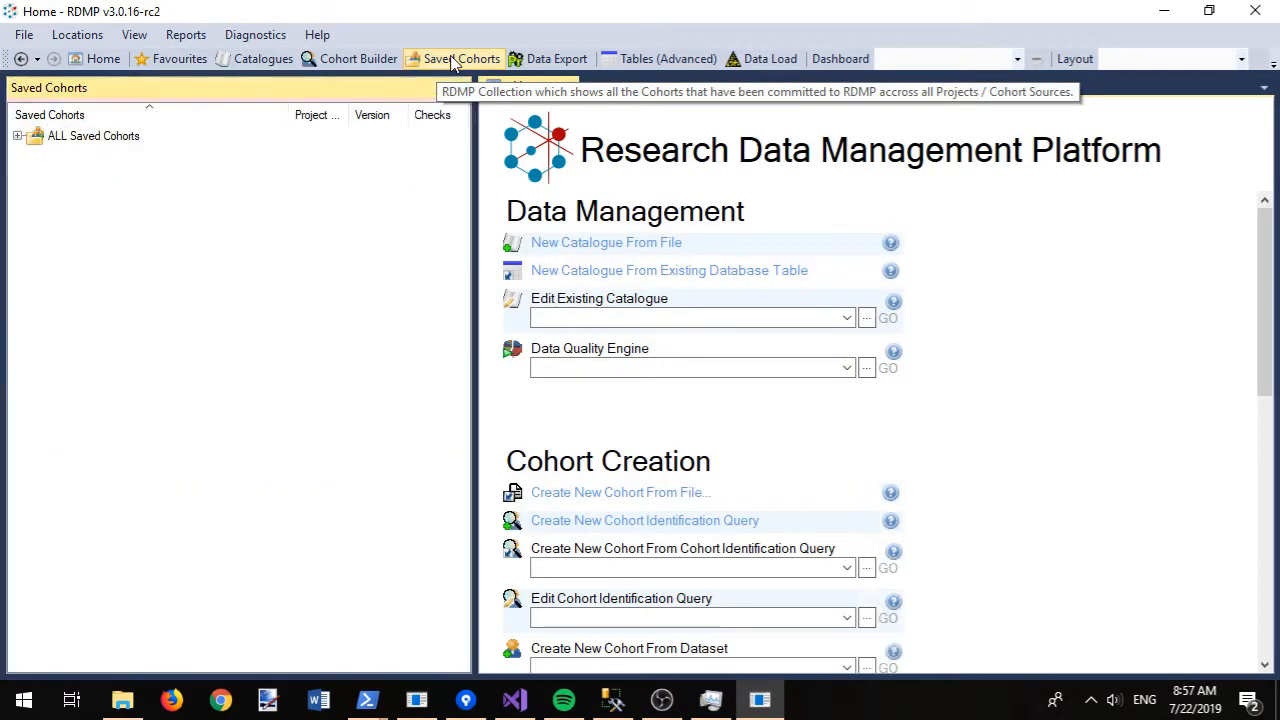
{"action": "right_click", "coordinate": [57, 146]}
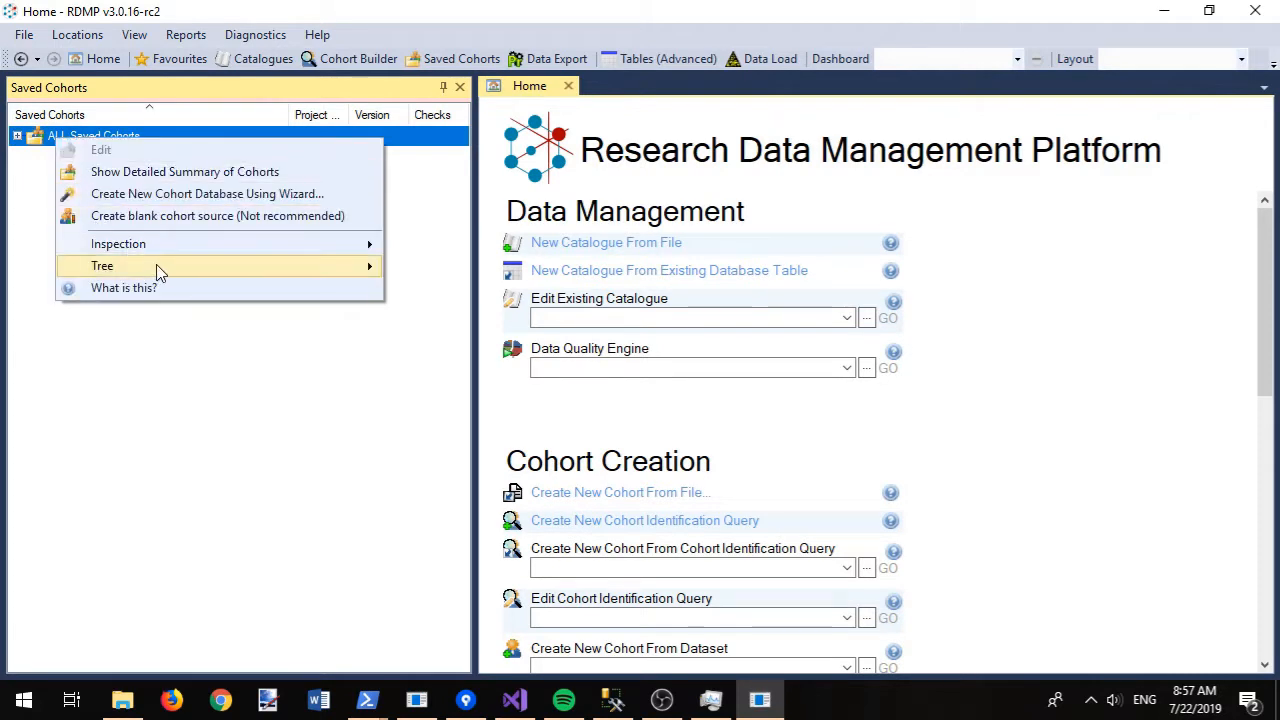
{"action": "mouse_move", "coordinate": [366, 265]}
{"action": "left_click", "coordinate": [443, 275]}
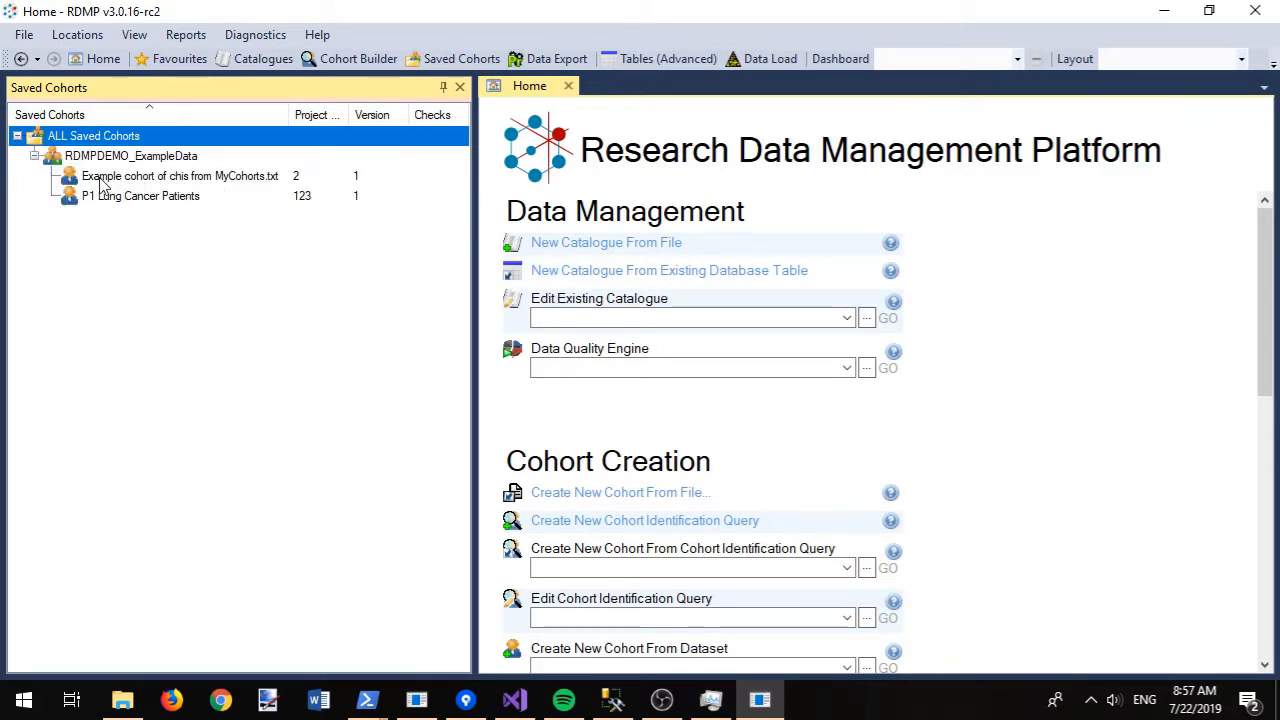
- View the Example cohort's top 100 chi and ReleaseId values, then switch to Data Export
{"action": "right_click", "coordinate": [222, 180]}
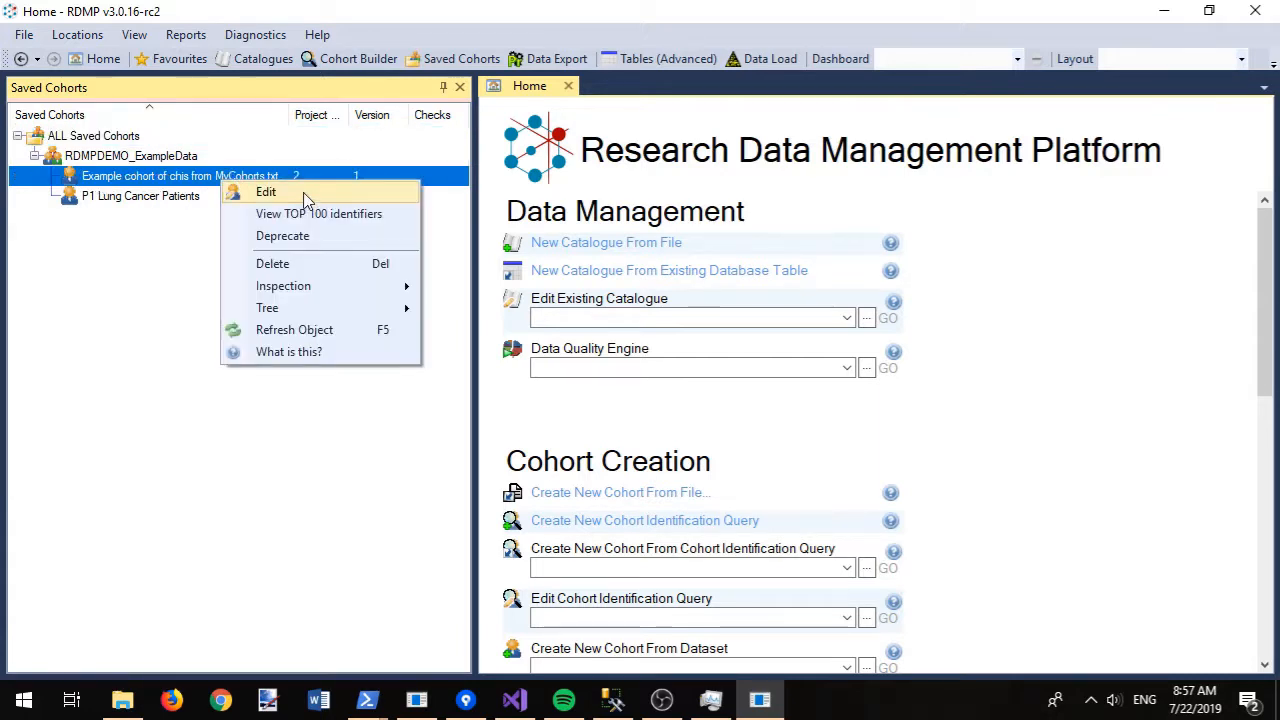
{"action": "left_click", "coordinate": [314, 212]}
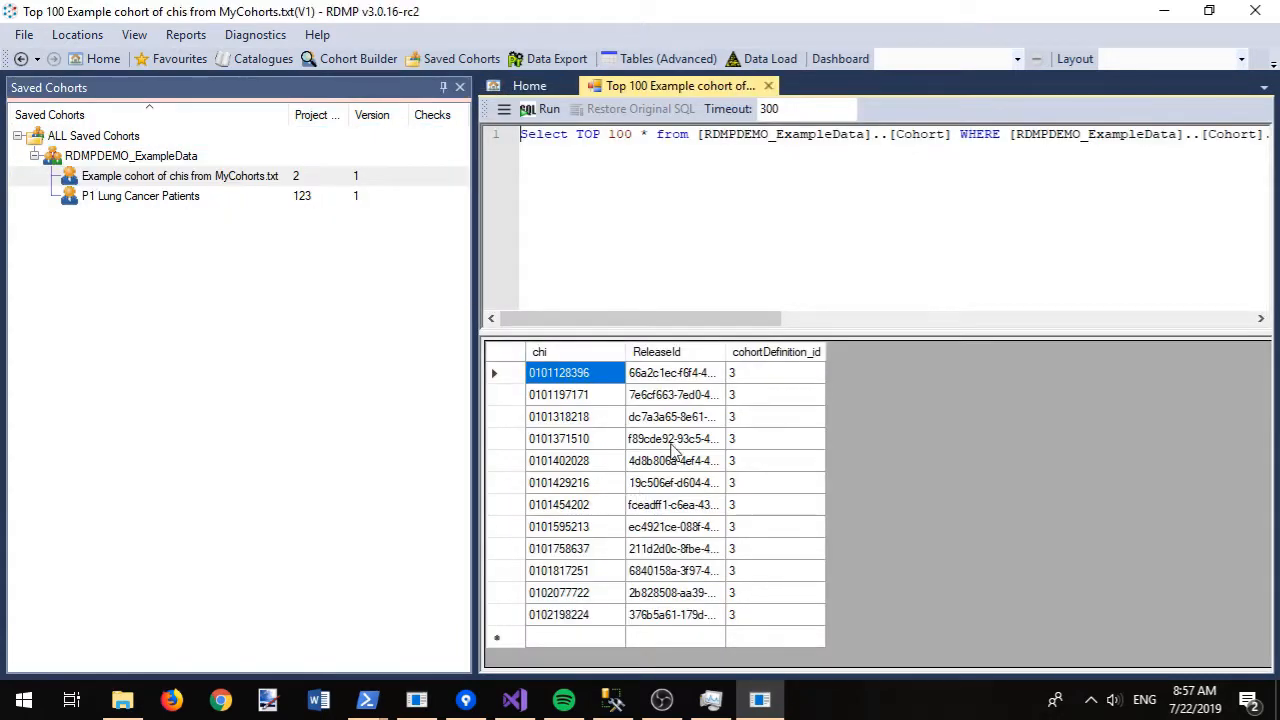
{"action": "left_click_drag", "start_coordinate": [700, 617], "coordinate": [598, 382]}
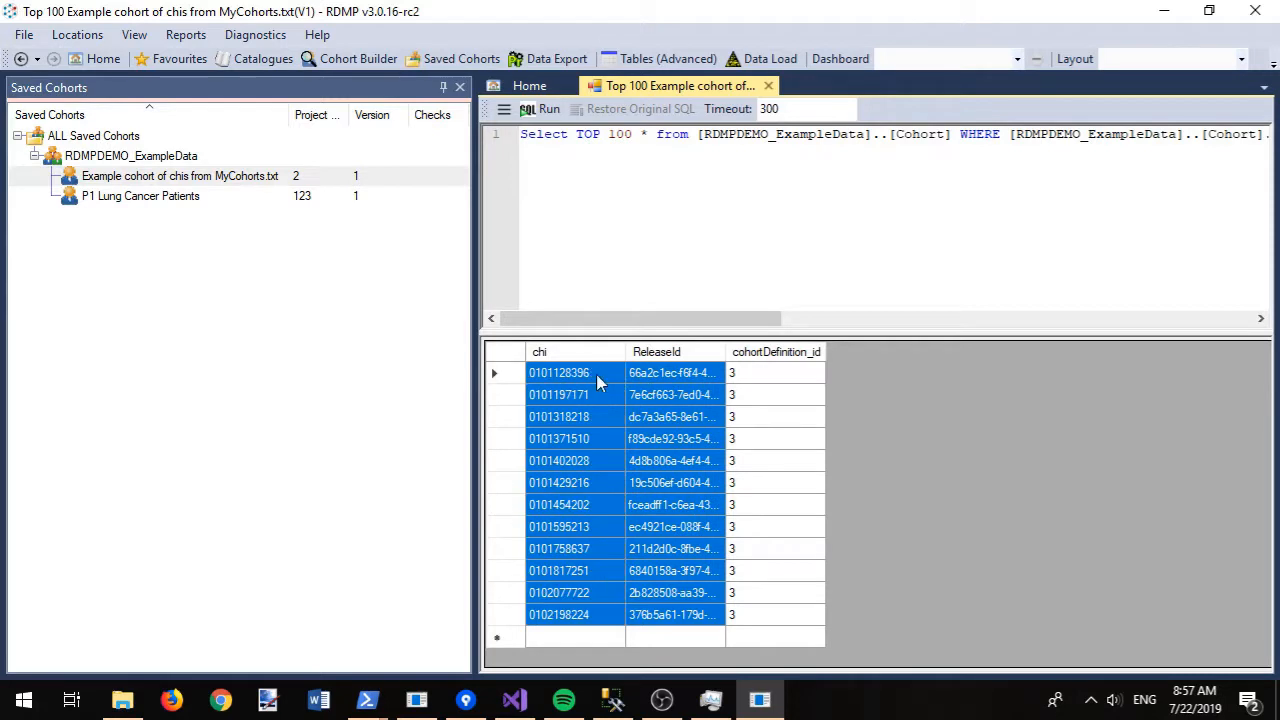
{"action": "scroll", "coordinate": [674, 239], "scroll_direction": "right", "scroll_amount": 3}
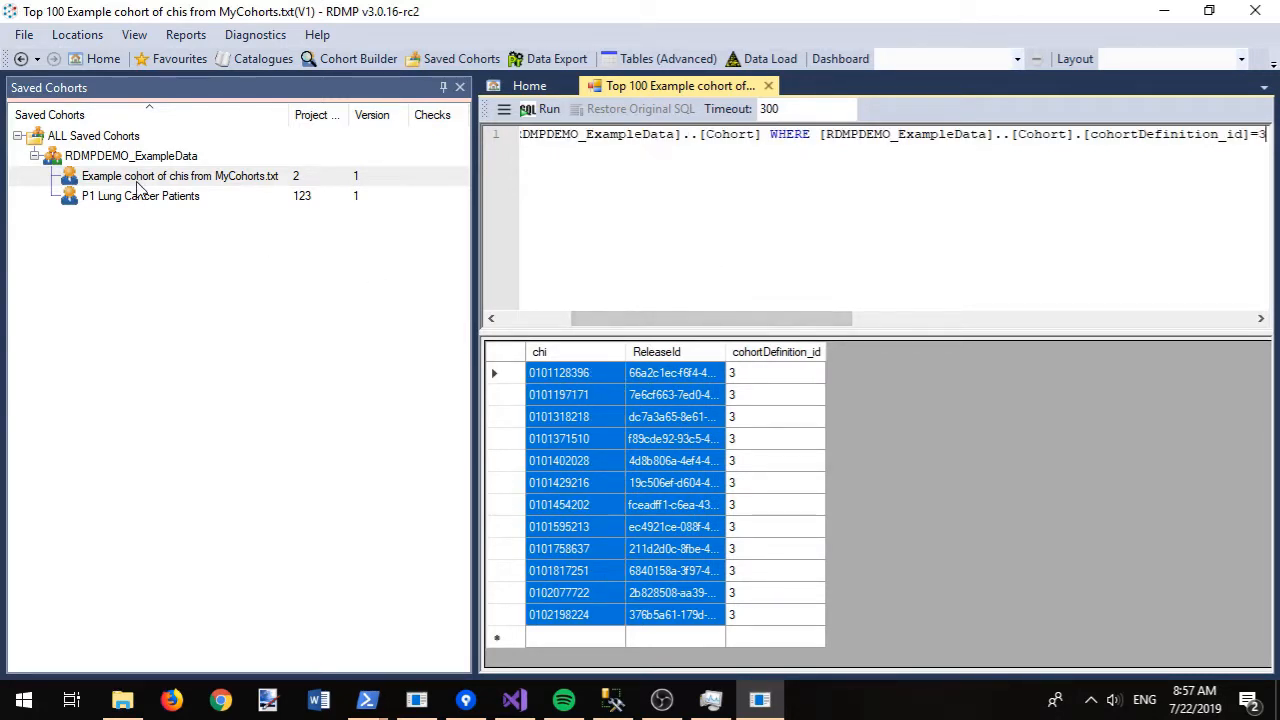
{"action": "left_click", "coordinate": [545, 58]}
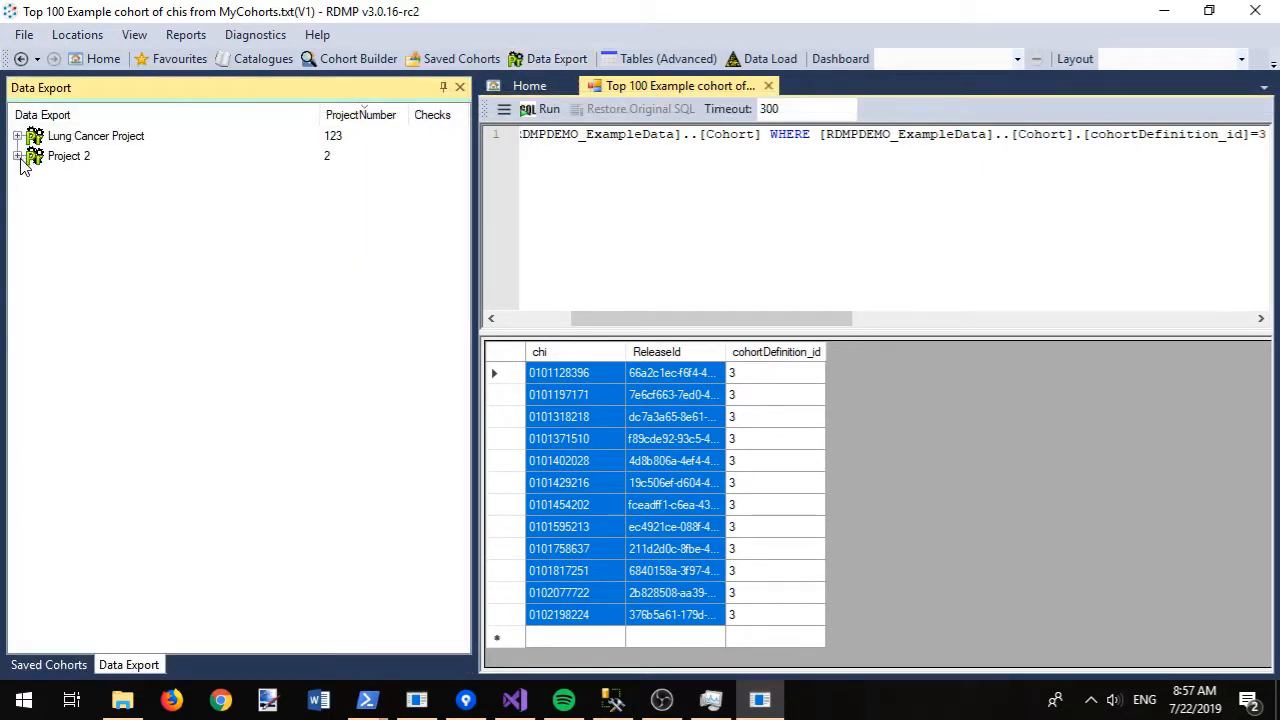
- Create a new extraction configuration in Project 2 named Cases
{"action": "left_click", "coordinate": [18, 157]}
{"action": "left_click", "coordinate": [34, 197]}
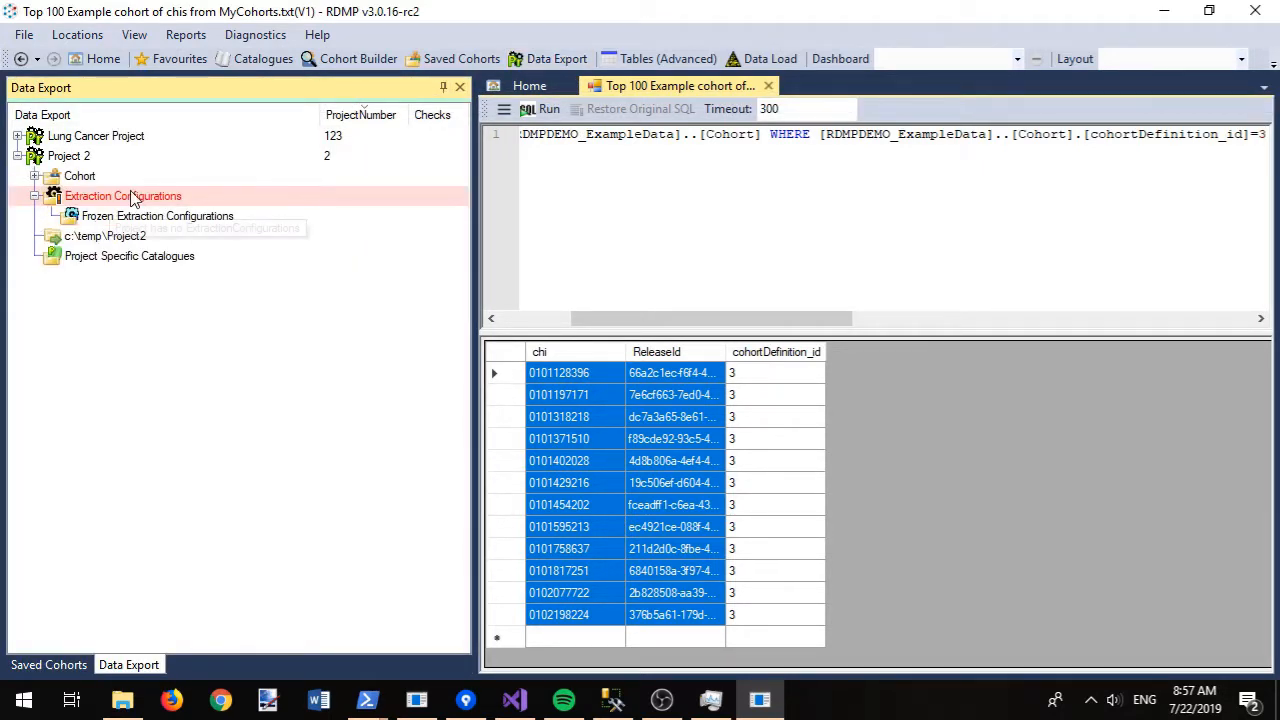
{"action": "right_click", "coordinate": [130, 198]}
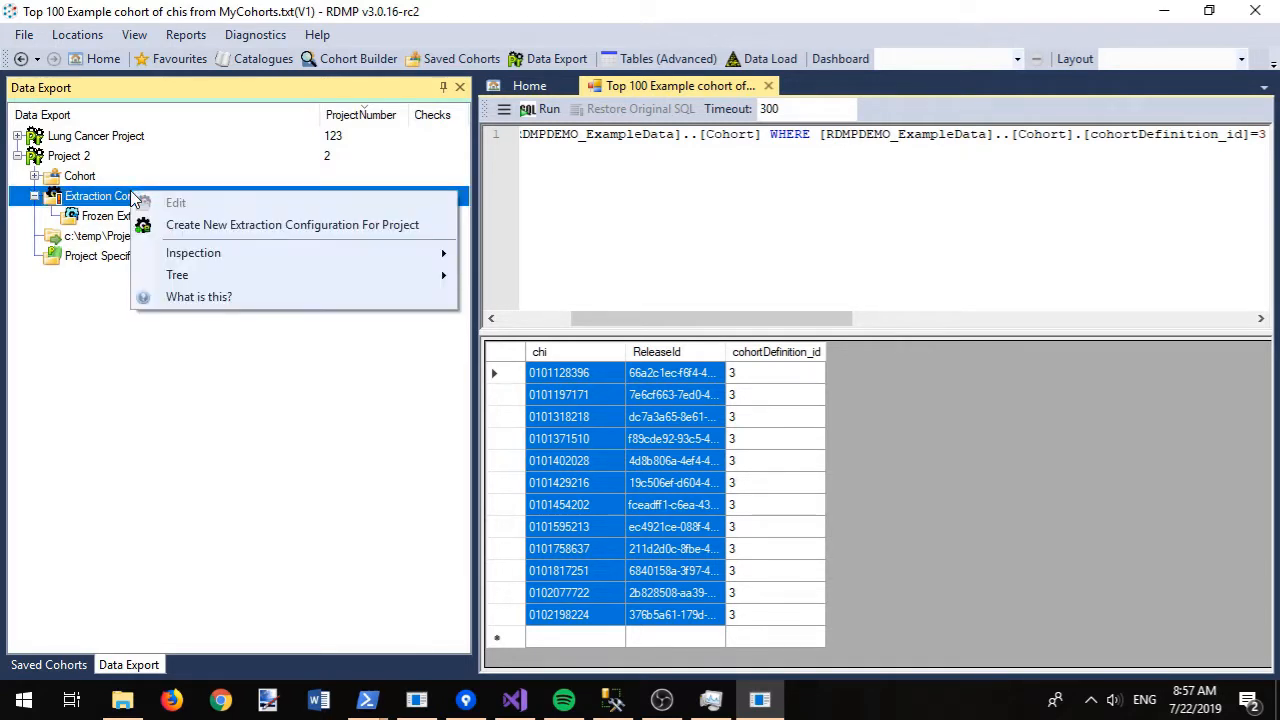
{"action": "left_click", "coordinate": [196, 230]}
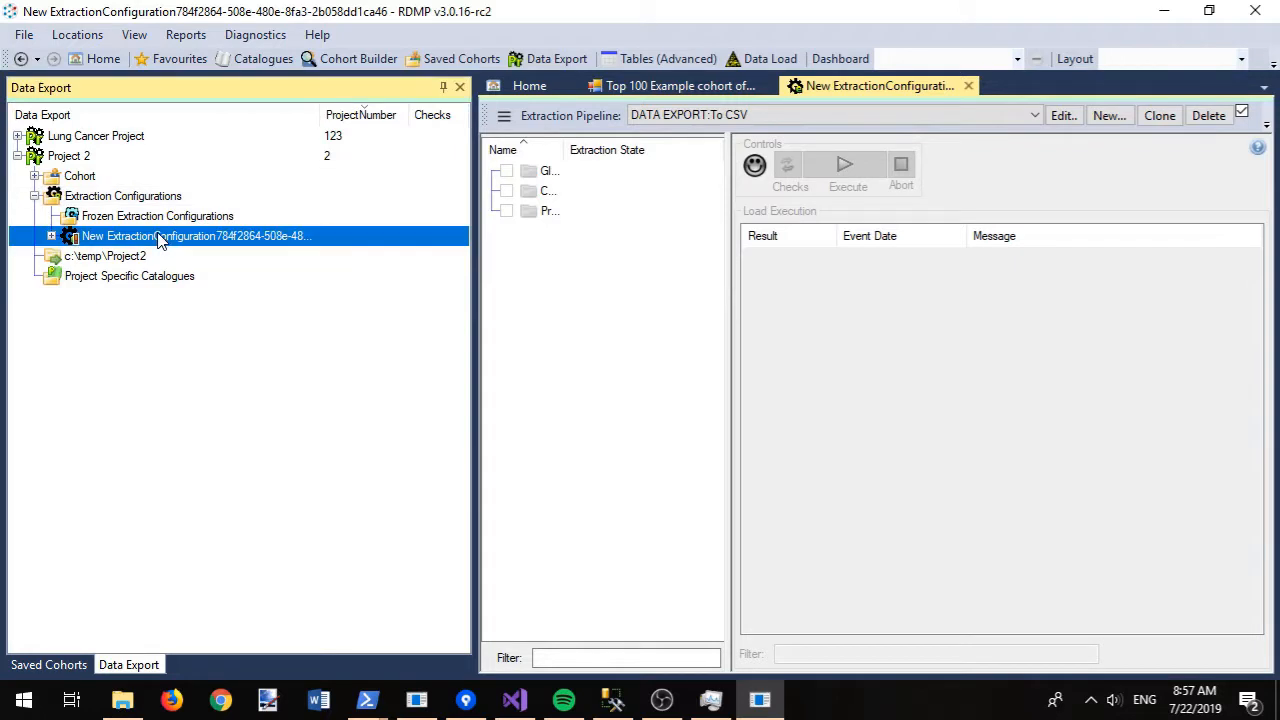
{"action": "key", "text": "F2"}
{"action": "type", "text": "Cases"}
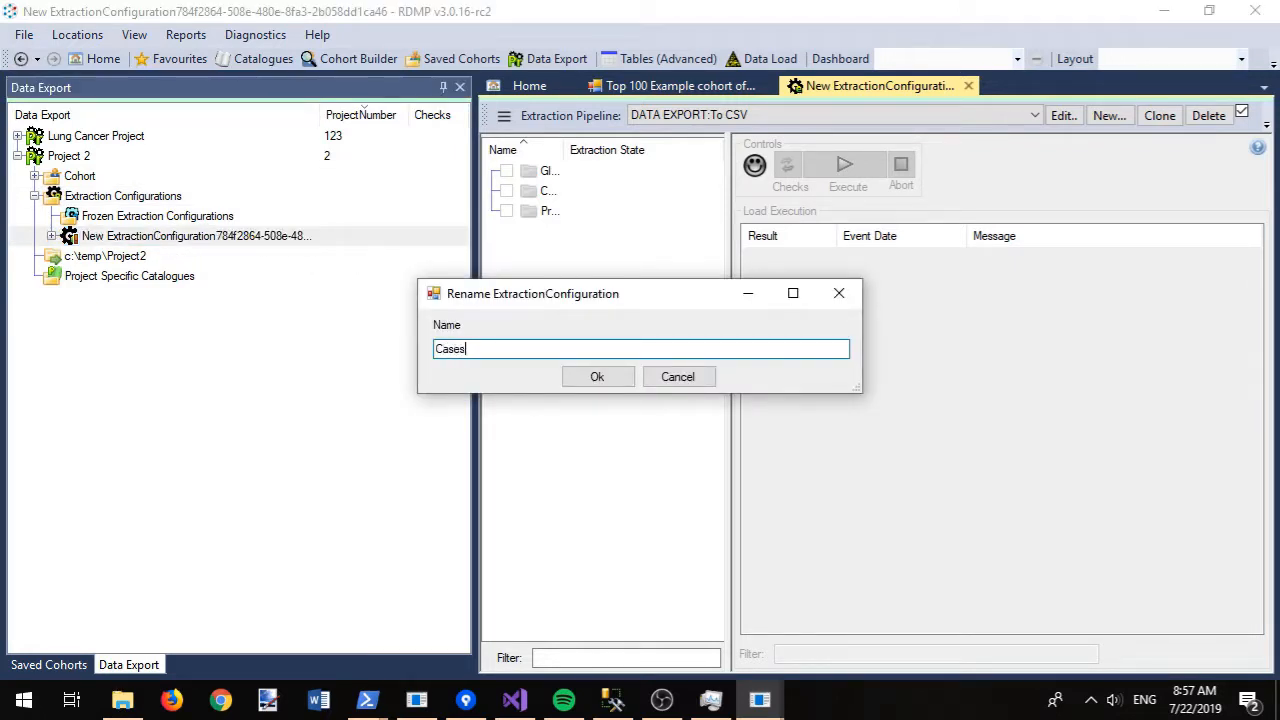
{"action": "key", "text": "Return"}
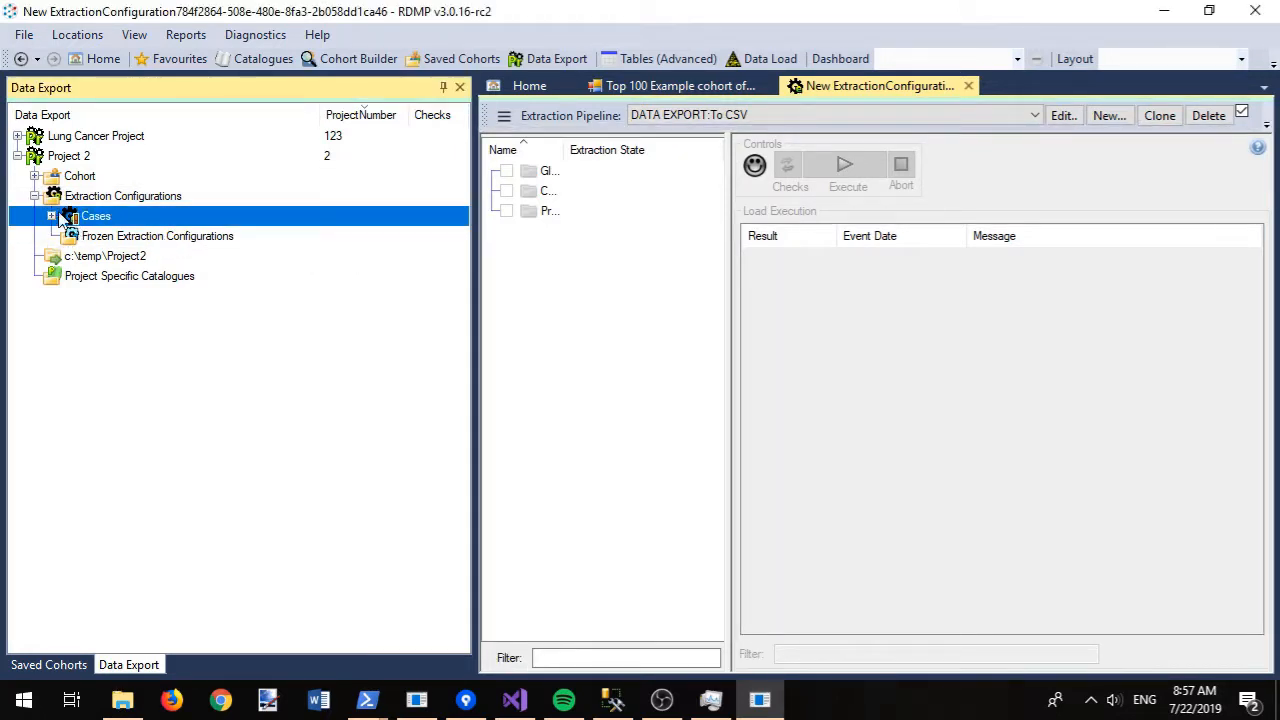
- Assign the Example cohort of chis from MyCohorts.txt to Cases
{"action": "left_click", "coordinate": [52, 216]}
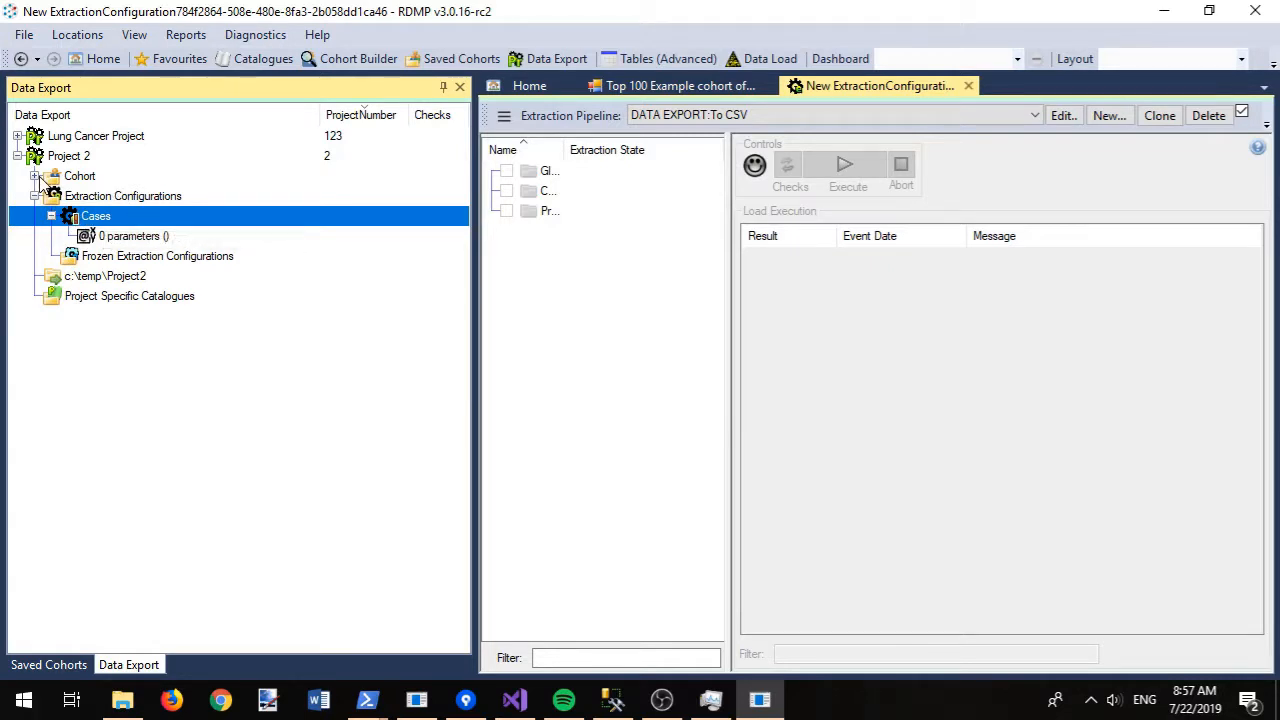
{"action": "right_click", "coordinate": [88, 219]}
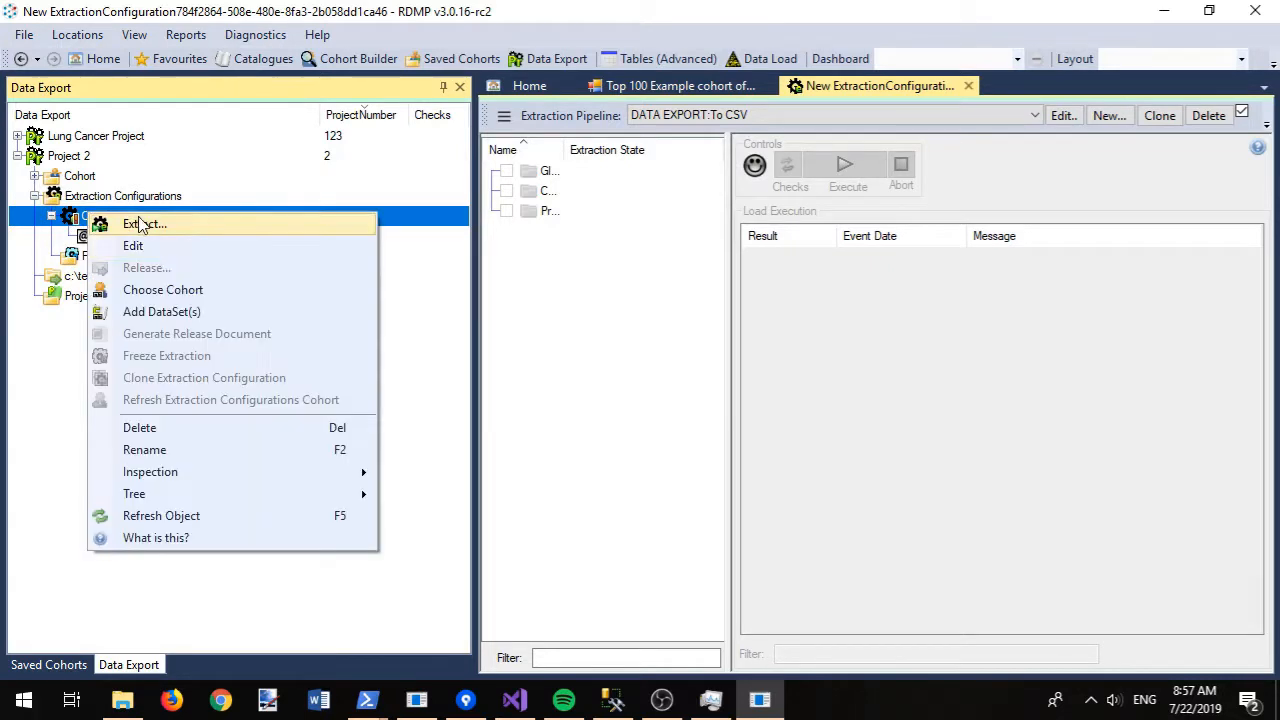
{"action": "left_click", "coordinate": [175, 289]}
{"action": "double_click", "coordinate": [627, 142]}
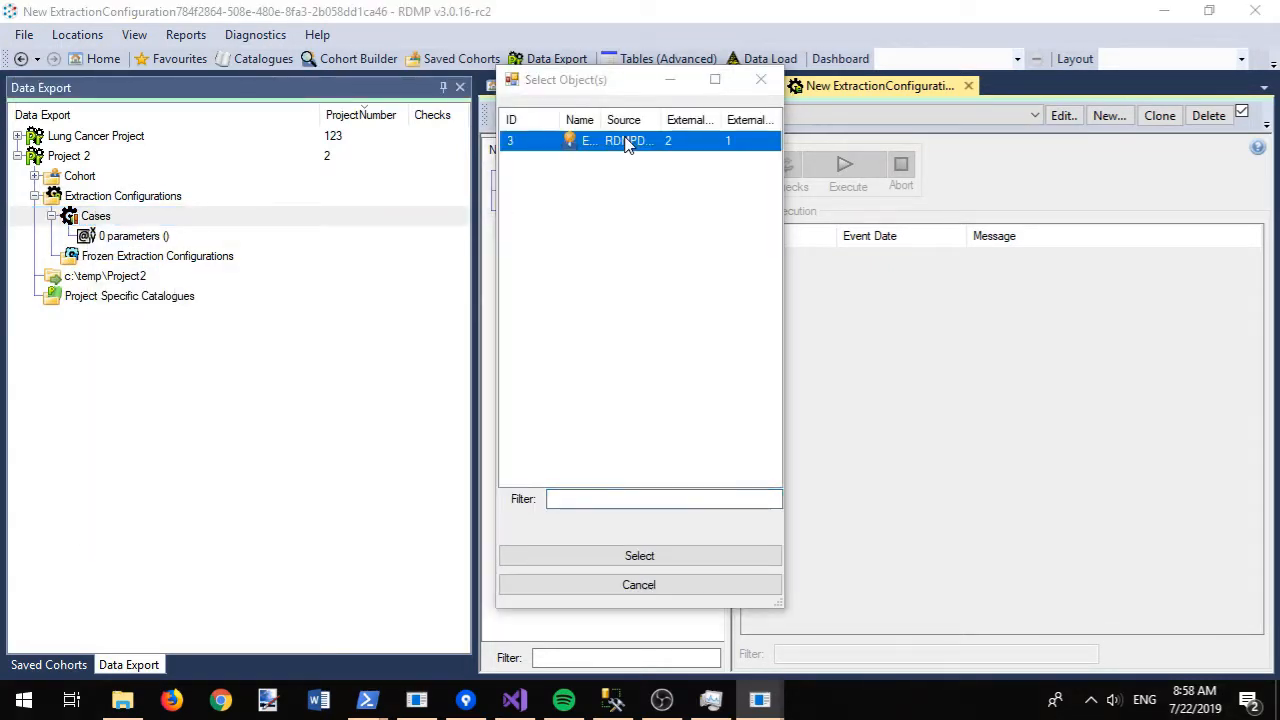
- Add the Biochemistry, Demography and Prescribing datasets to Cases
{"action": "left_click", "coordinate": [96, 219]}
{"action": "right_click", "coordinate": [95, 216]}
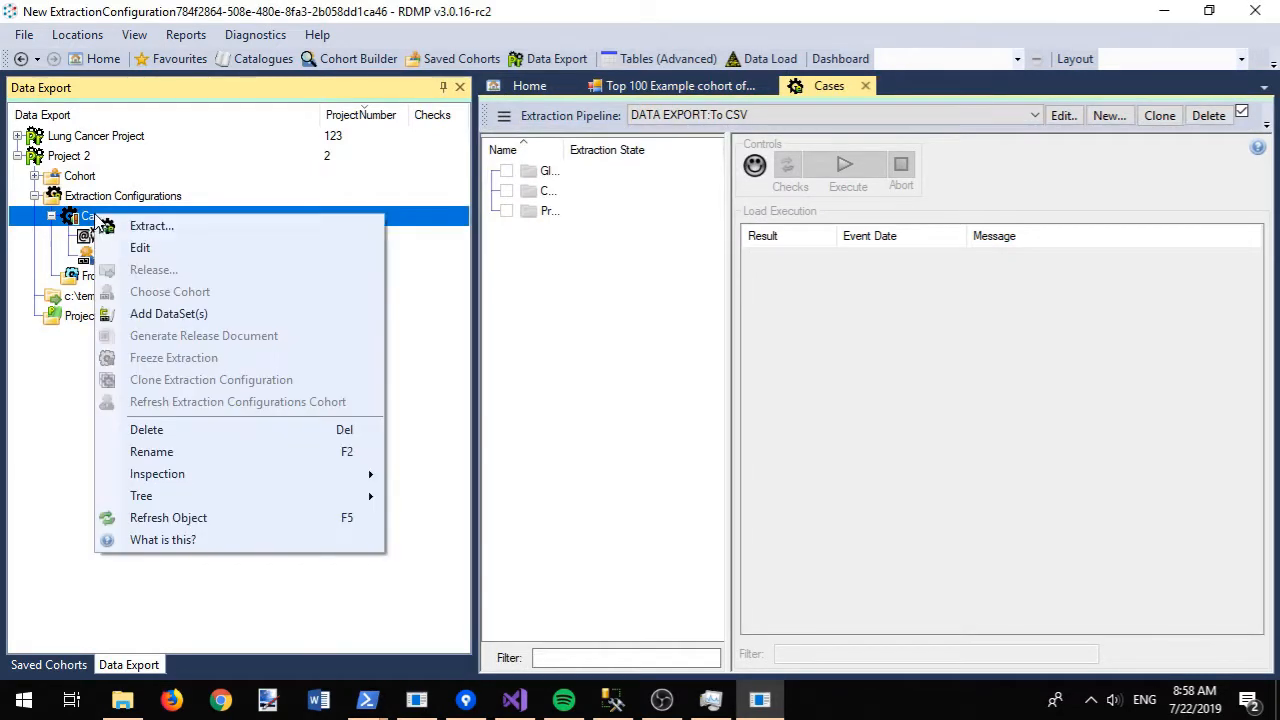
{"action": "left_click", "coordinate": [150, 315]}
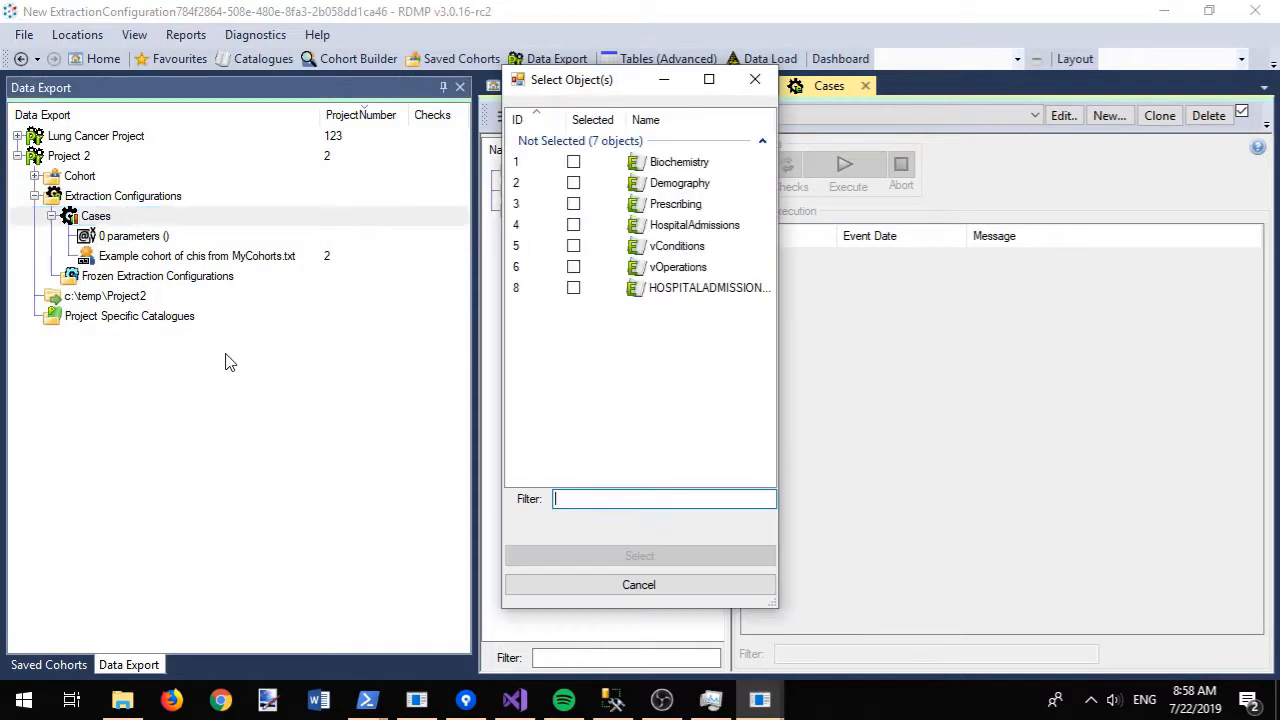
{"action": "left_click", "coordinate": [654, 164]}
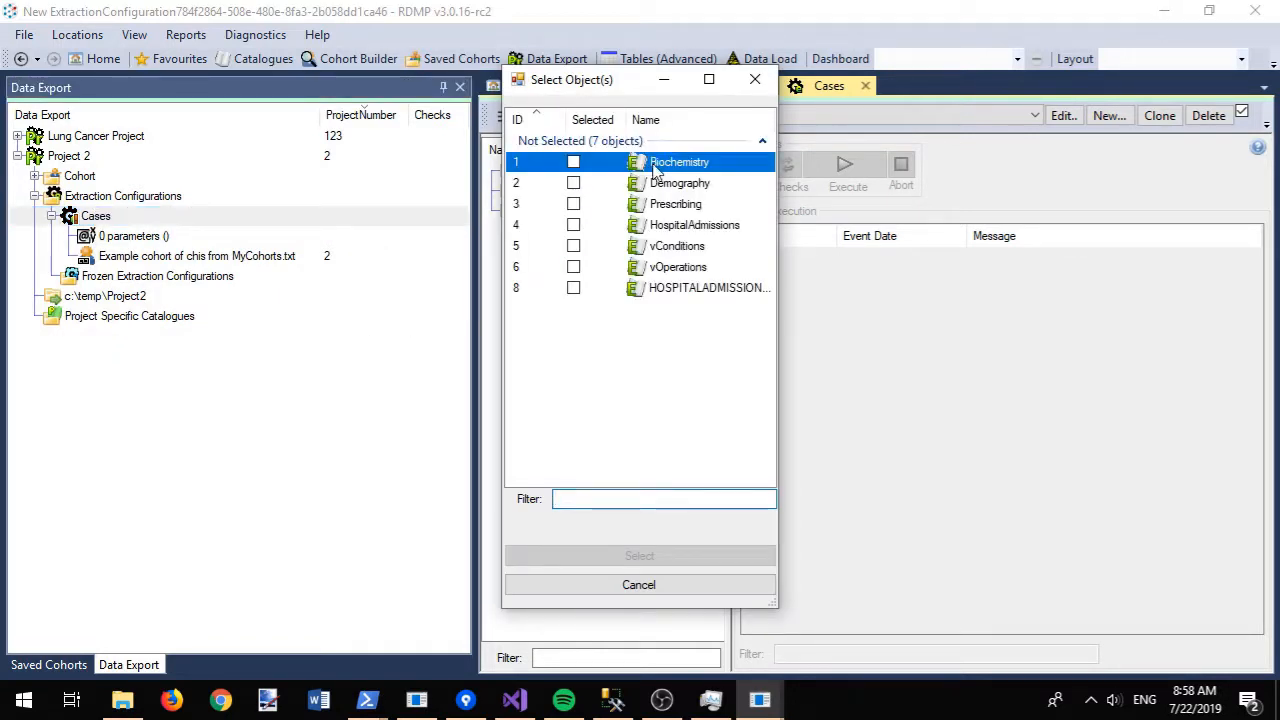
{"action": "left_click", "coordinate": [678, 208], "text": "shift"}
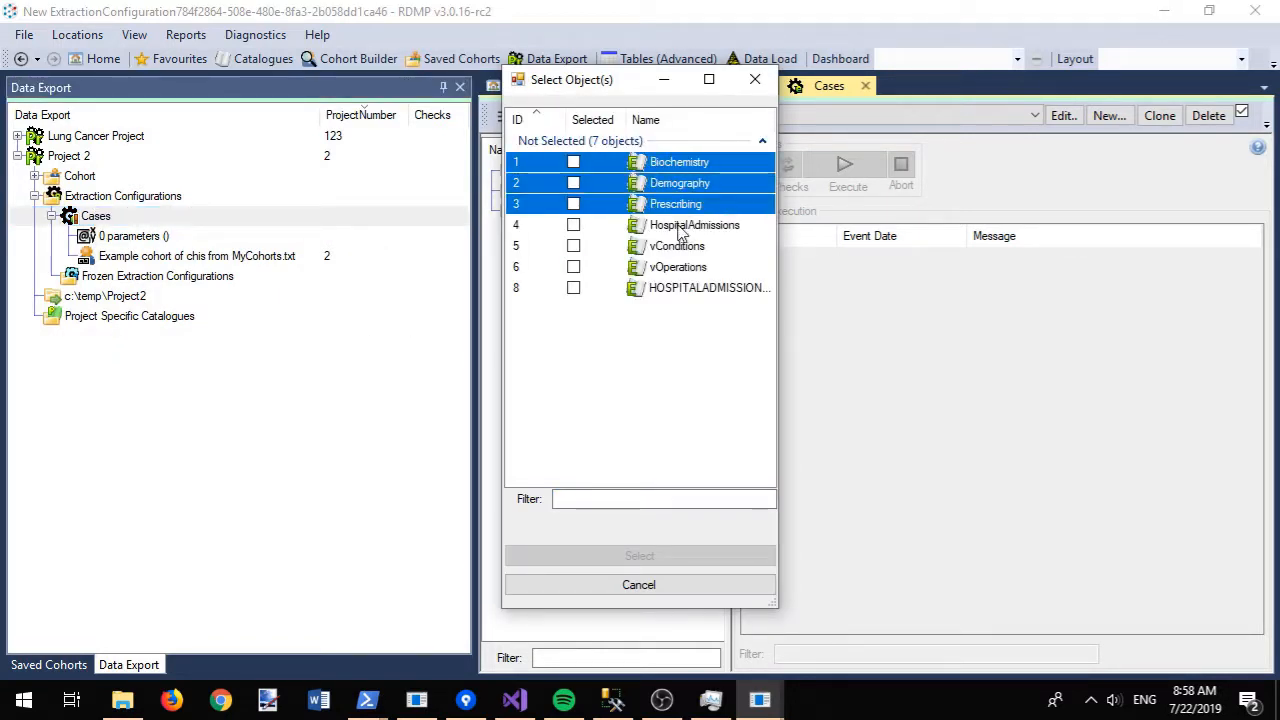
{"action": "key", "text": "space"}
{"action": "left_click", "coordinate": [637, 558]}
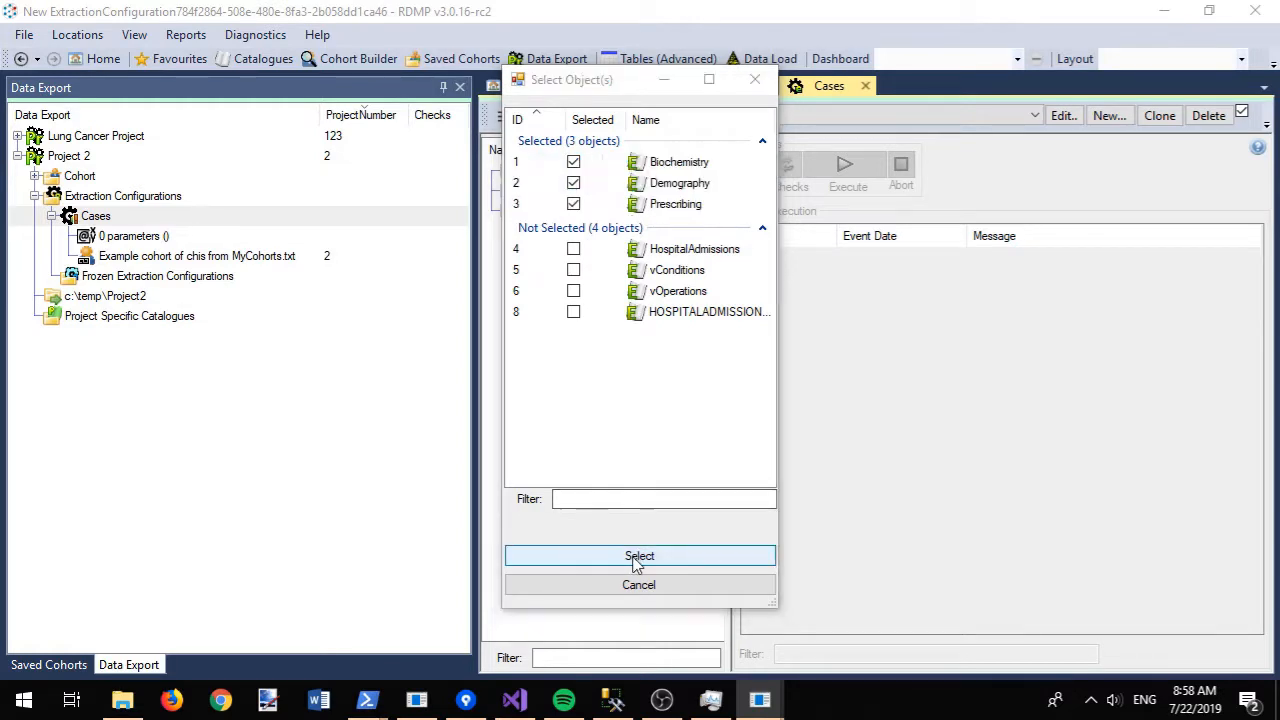
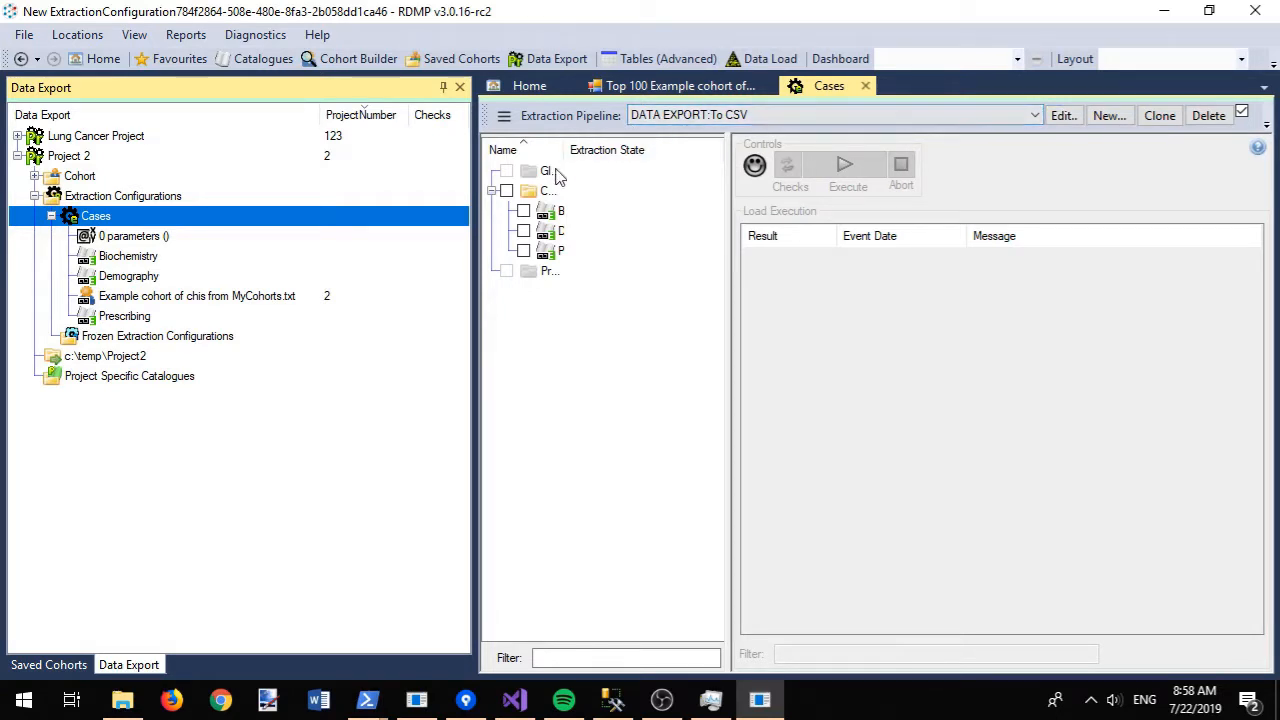
- Check and extract the Core datasets (Biochemistry, Demography, Prescribing) of the Cases configuration
{"action": "left_click", "coordinate": [445, 89]}
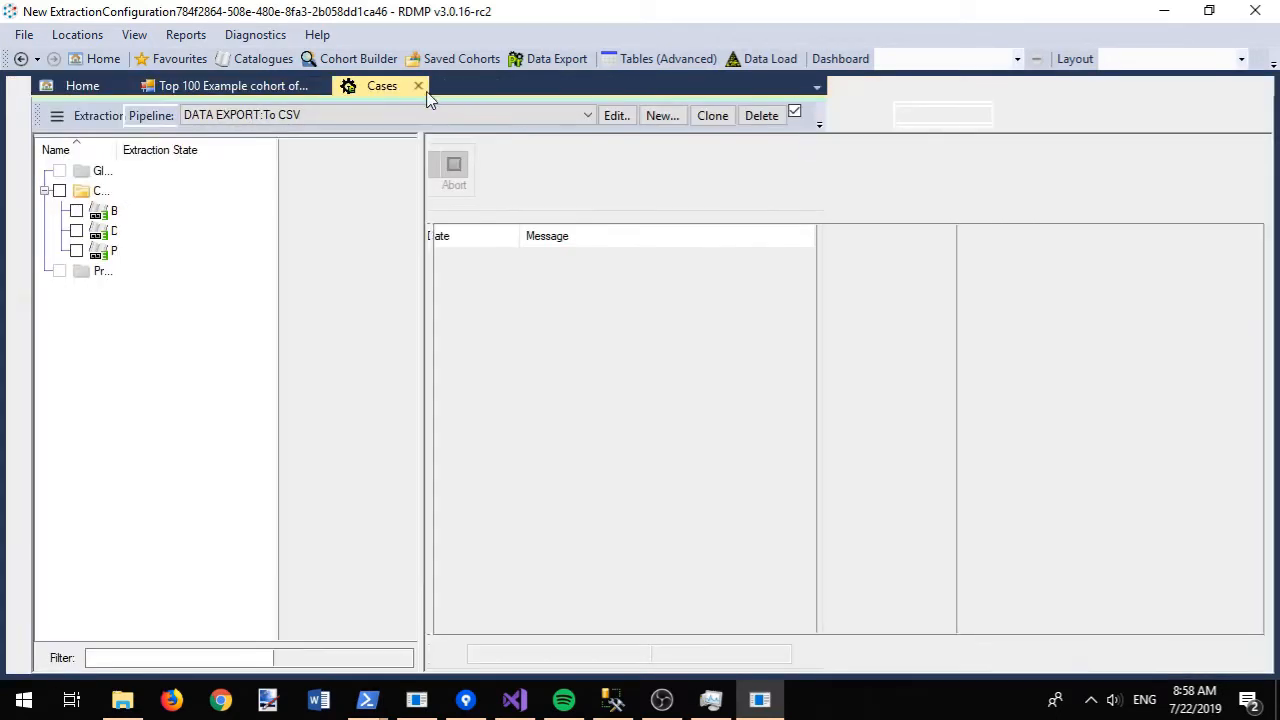
{"action": "left_click", "coordinate": [60, 192]}
{"action": "left_click", "coordinate": [483, 168]}
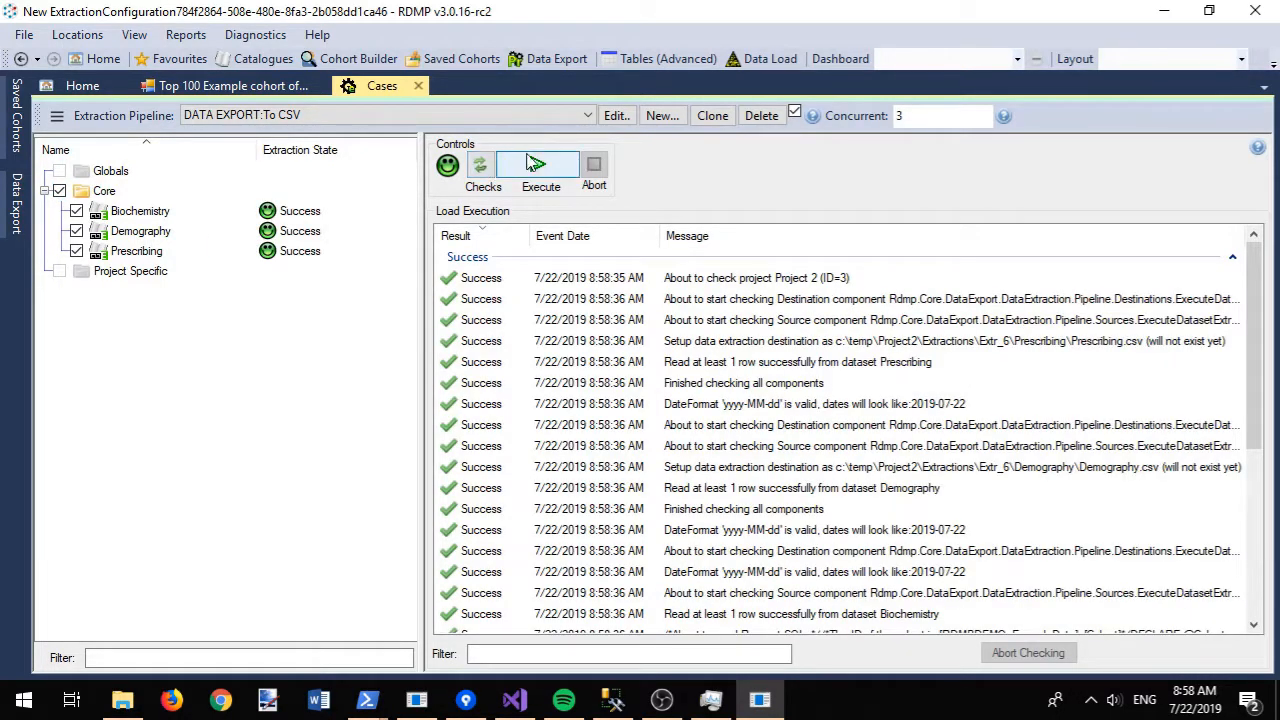
{"action": "left_click", "coordinate": [548, 170]}
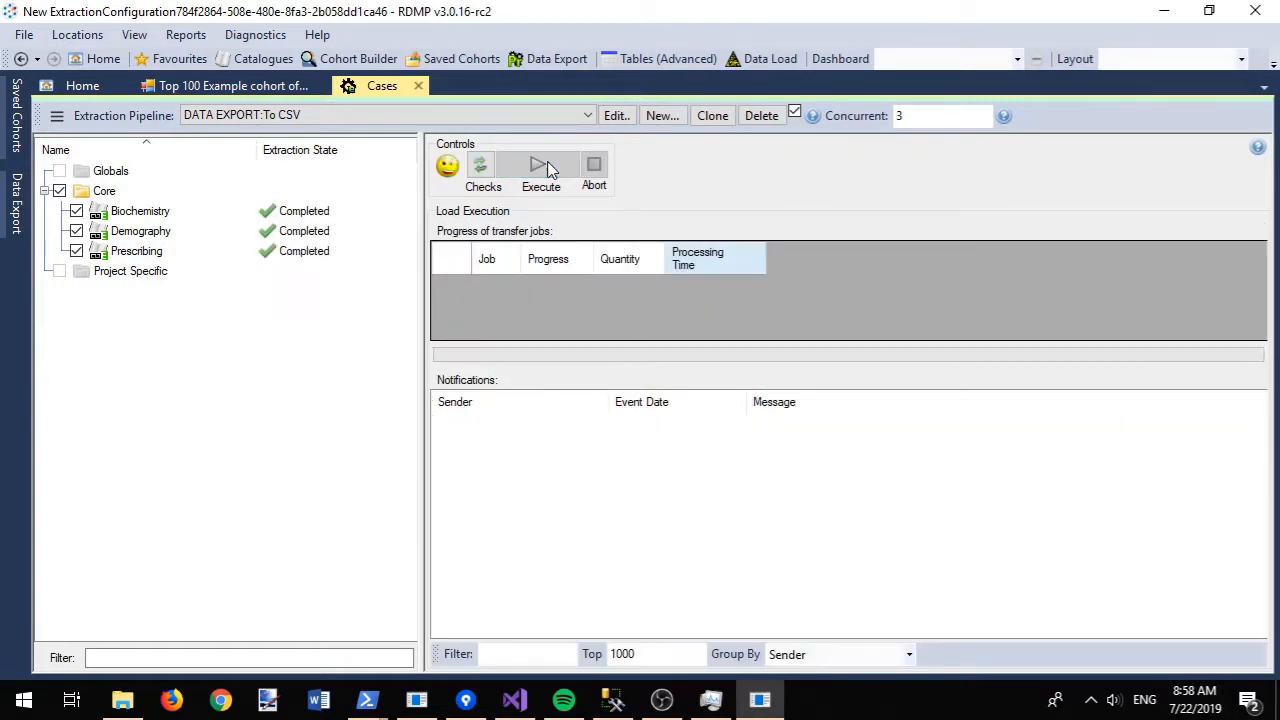
- Read the Biochemistry extraction-completed message and copy its output folder path
{"action": "left_click", "coordinate": [140, 212]}
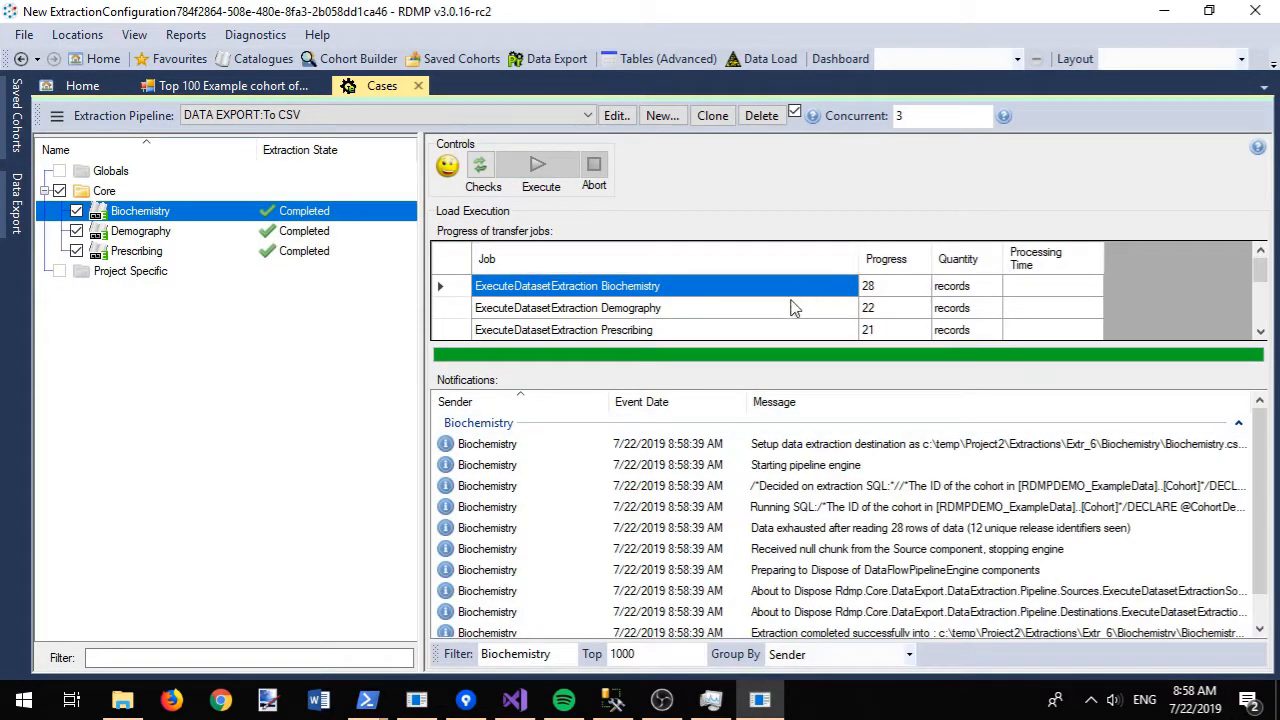
{"action": "scroll", "coordinate": [1257, 460], "scroll_direction": "down", "scroll_amount": 1}
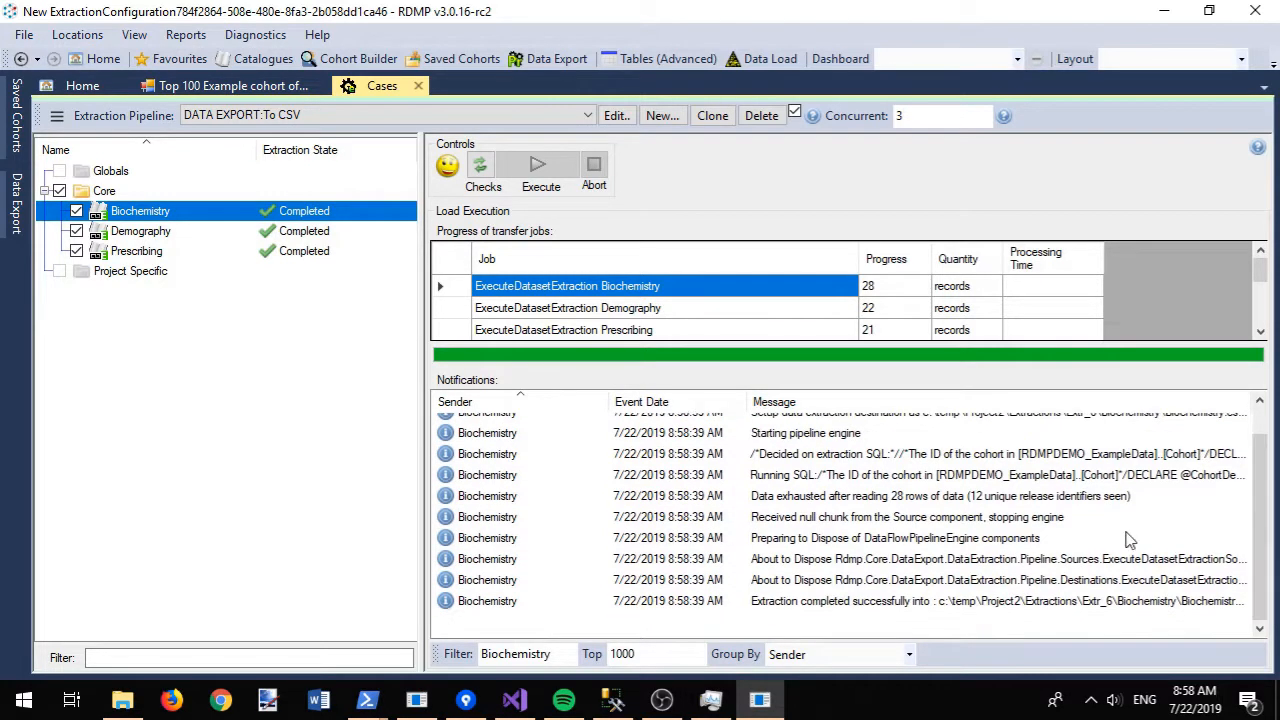
{"action": "double_click", "coordinate": [881, 604]}
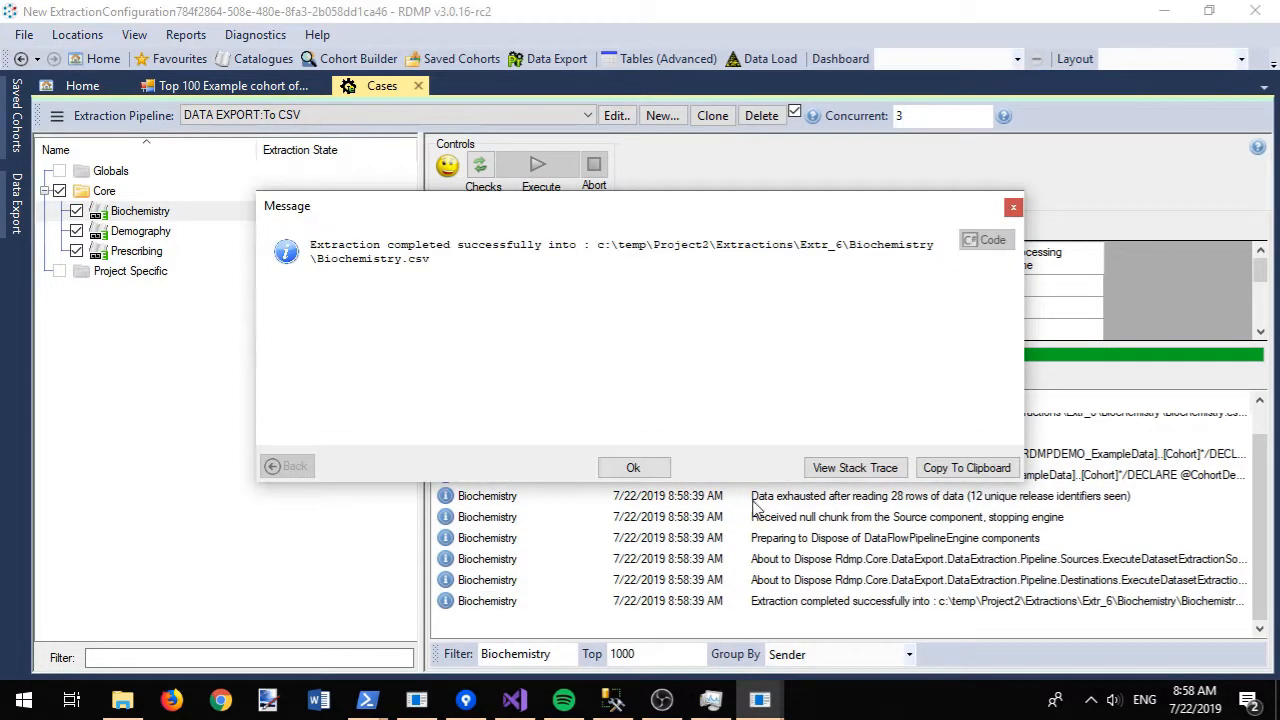
{"action": "left_click_drag", "start_coordinate": [598, 245], "coordinate": [943, 248]}
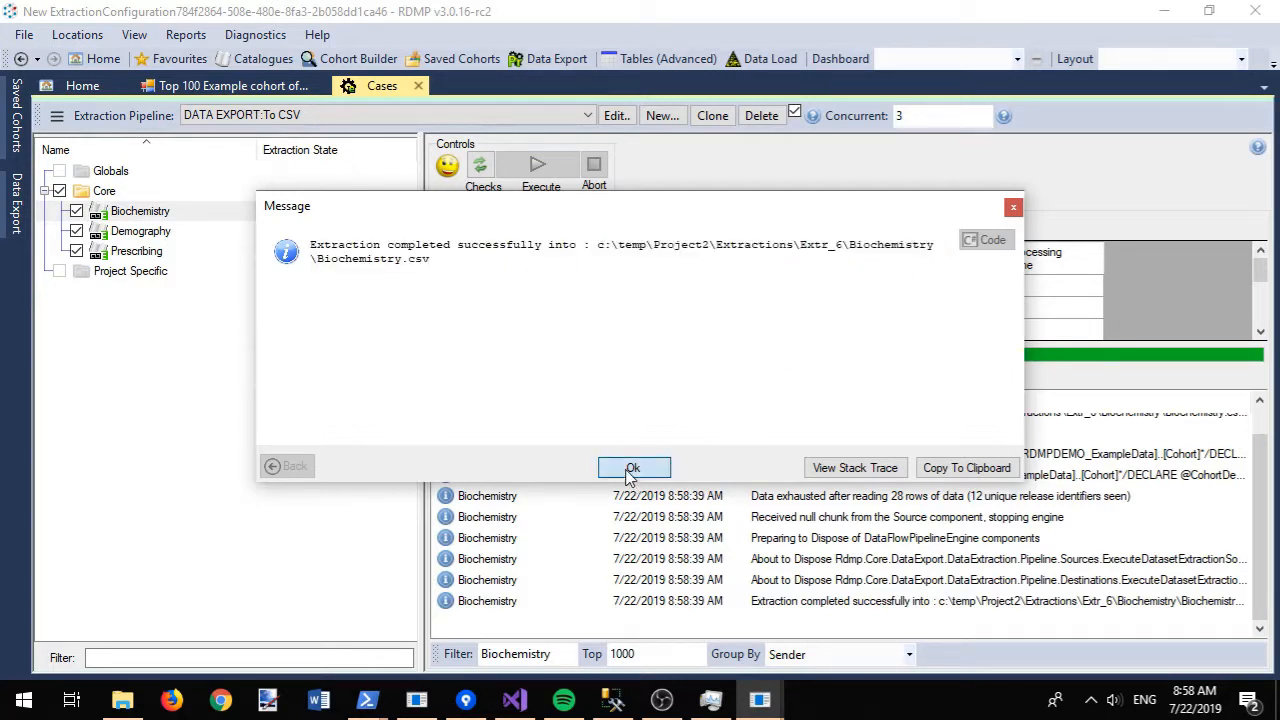
{"action": "left_click", "coordinate": [633, 468]}
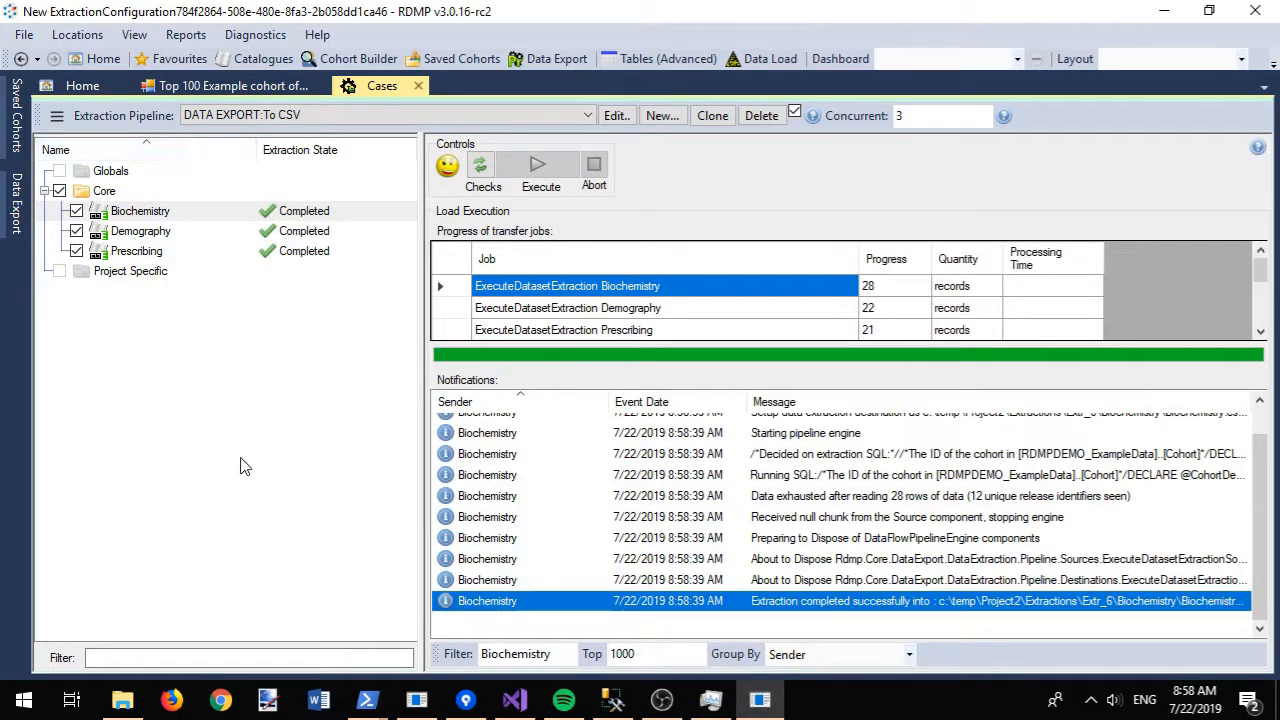
- Go to the Extr_6\Biochemistry output folder in File Explorer and open Biochemistry.csv
{"action": "left_click", "coordinate": [122, 700]}
{"action": "left_click", "coordinate": [337, 80]}
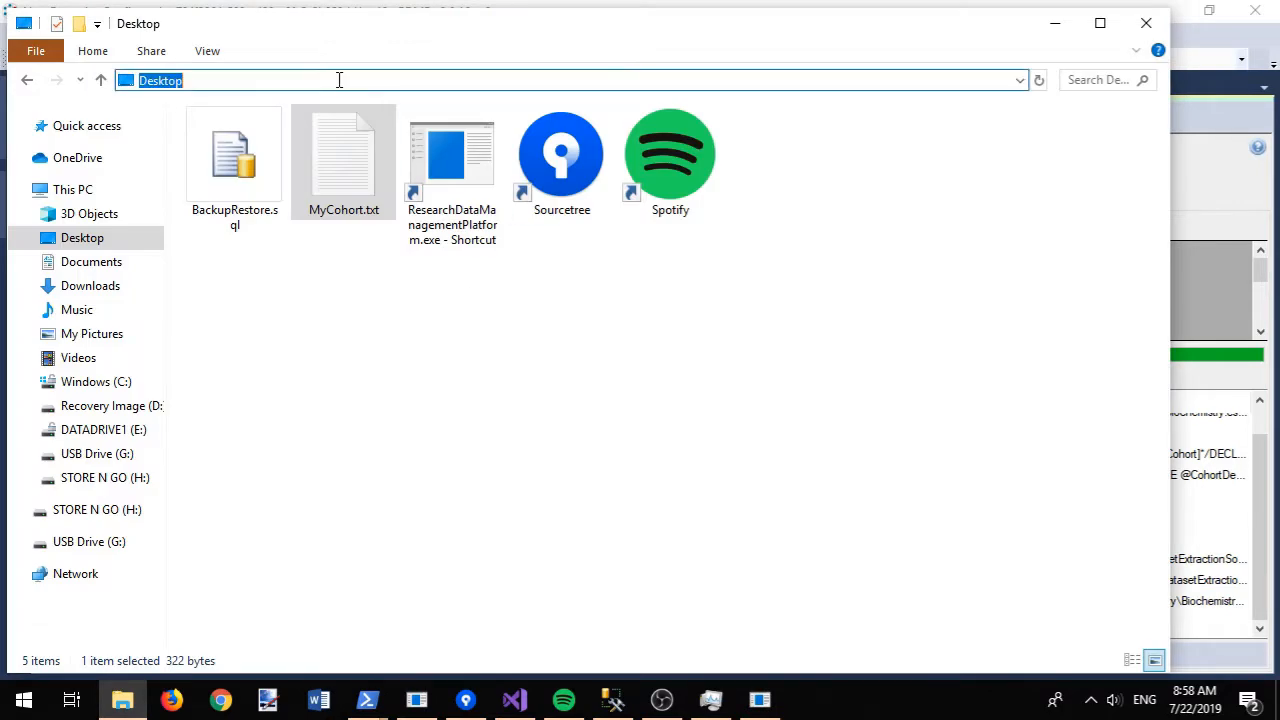
{"action": "type", "text": "c:\\temp\\Project2\\Extractions\\Extr_6\\Biochemistry\\"}
{"action": "key", "text": "Return"}
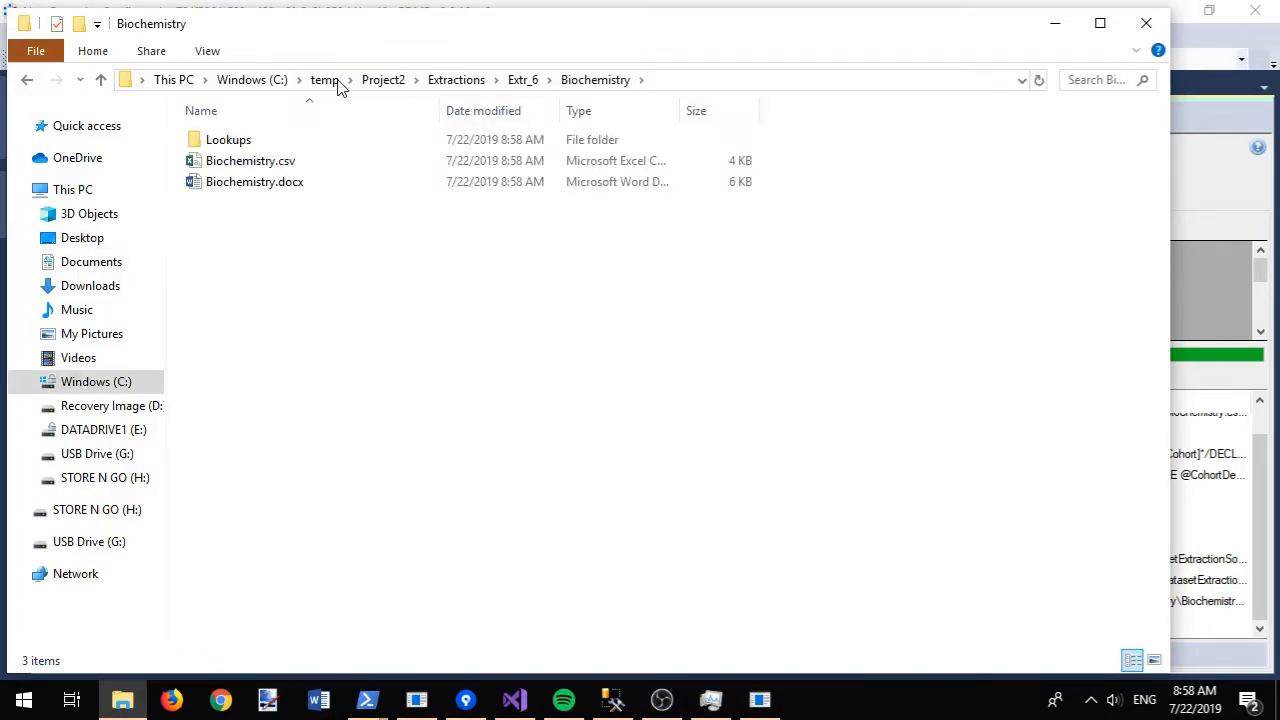
{"action": "double_click", "coordinate": [257, 162]}
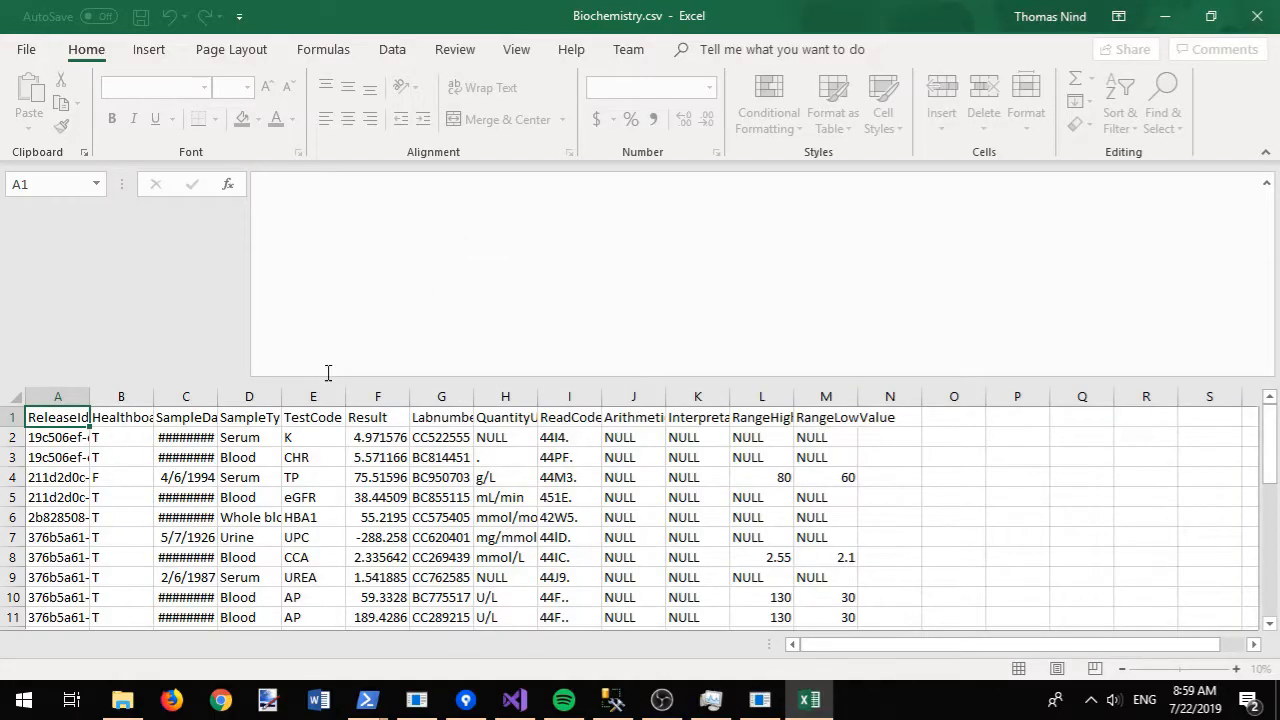
- Autofit column A (ReleaseId) and column C (SampleDate) so their values show fully
{"action": "left_click", "coordinate": [93, 395]}
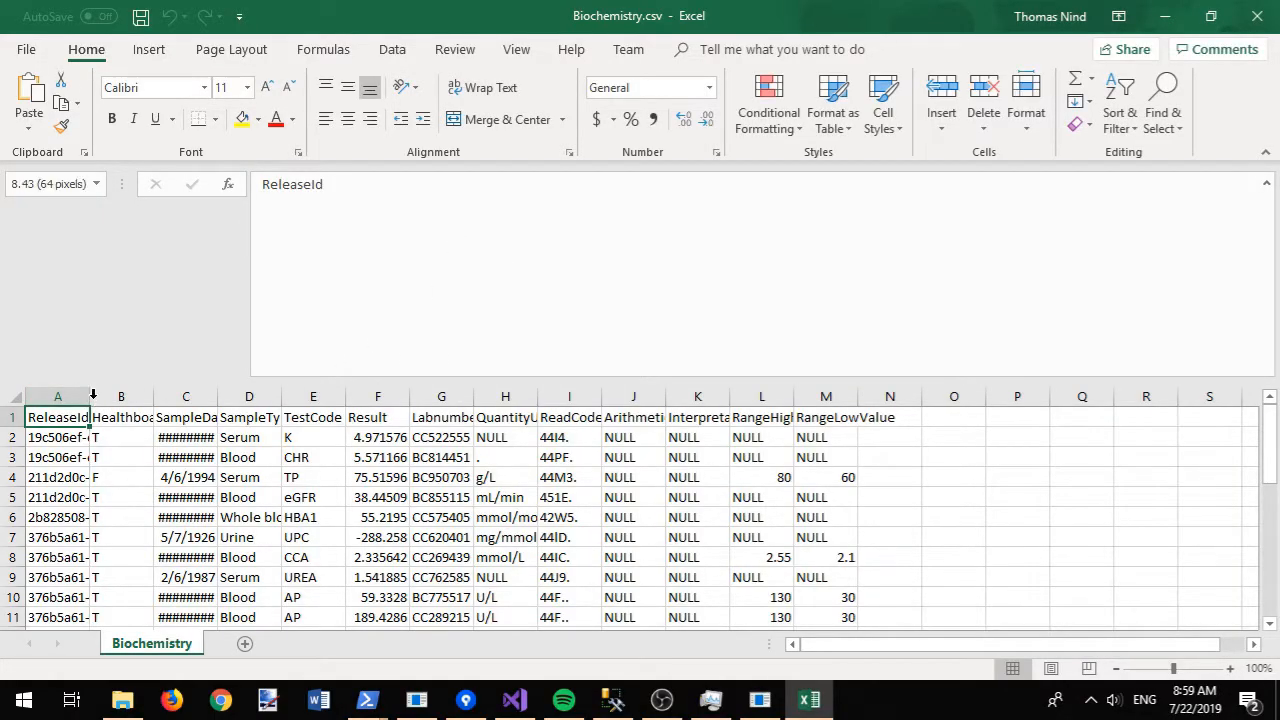
{"action": "double_click", "coordinate": [93, 395]}
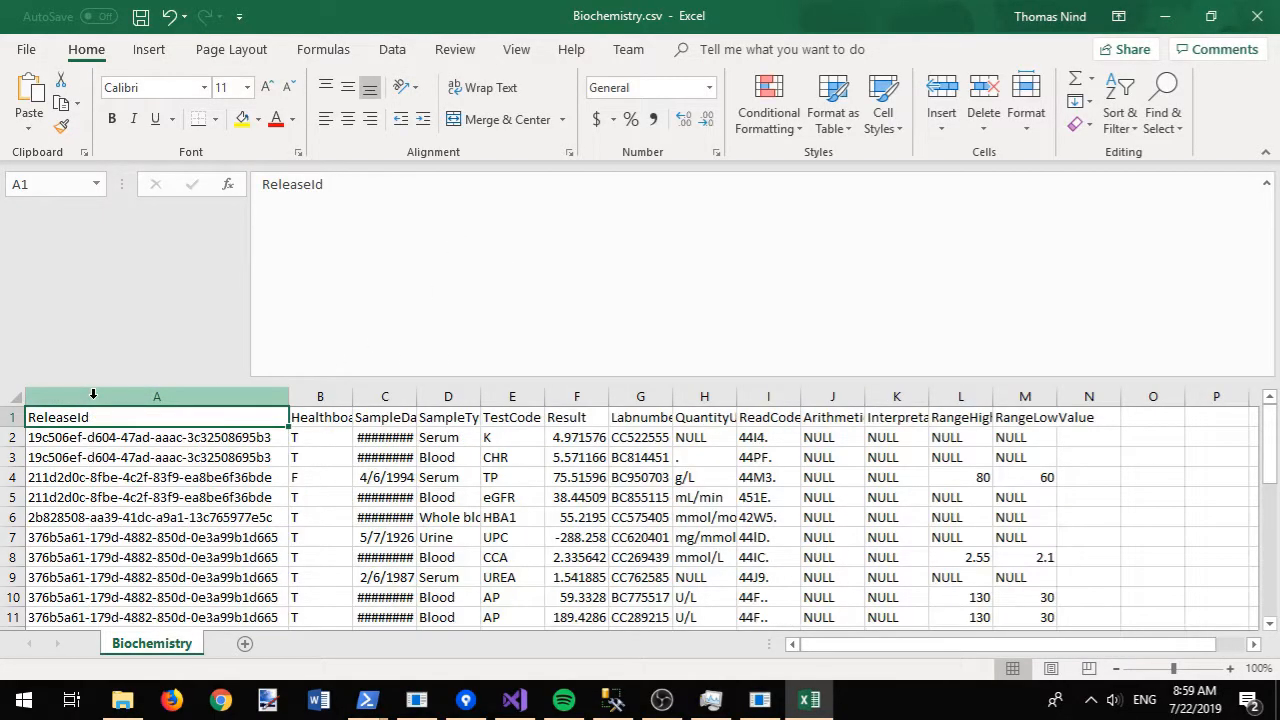
{"action": "double_click", "coordinate": [416, 396]}
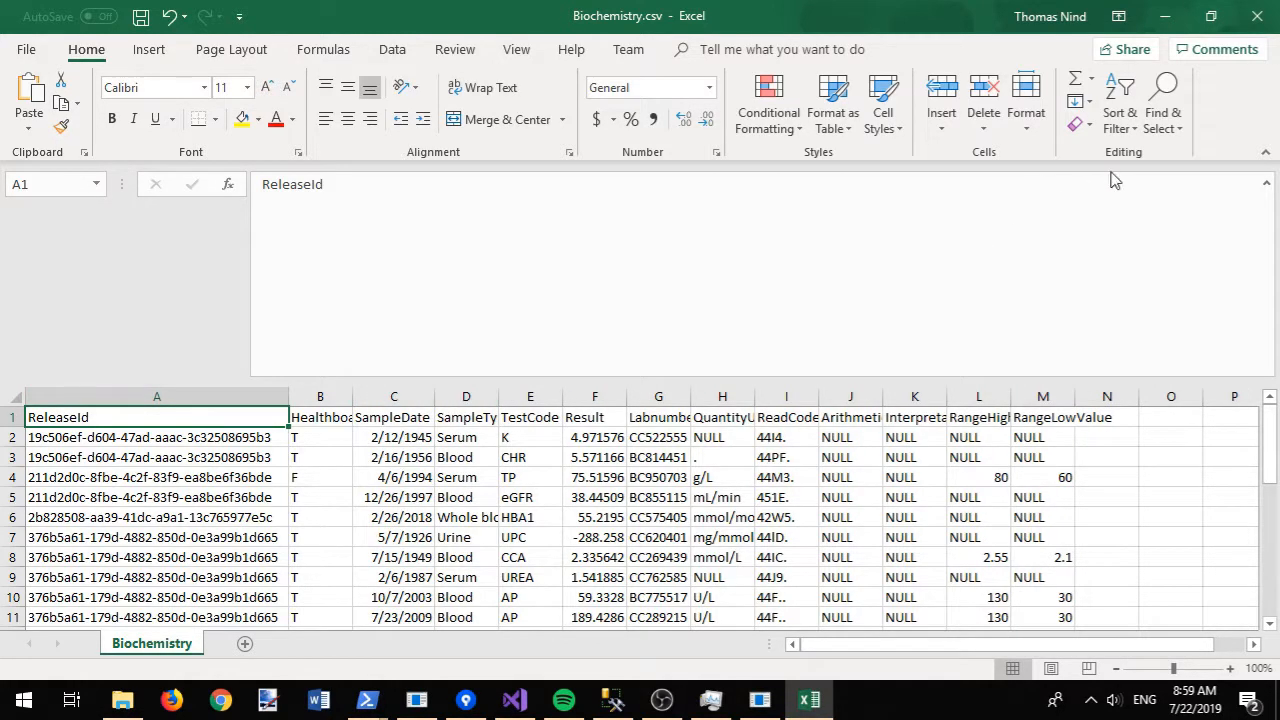
{"action": "mouse_move", "coordinate": [1268, 440]}
{"action": "left_mouse_down"}
{"action": "mouse_move", "coordinate": [1262, 605]}
{"action": "mouse_move", "coordinate": [1264, 432]}
{"action": "left_mouse_up"}
- Close Biochemistry.csv without saving and close the File Explorer window
{"action": "left_click", "coordinate": [1258, 21]}
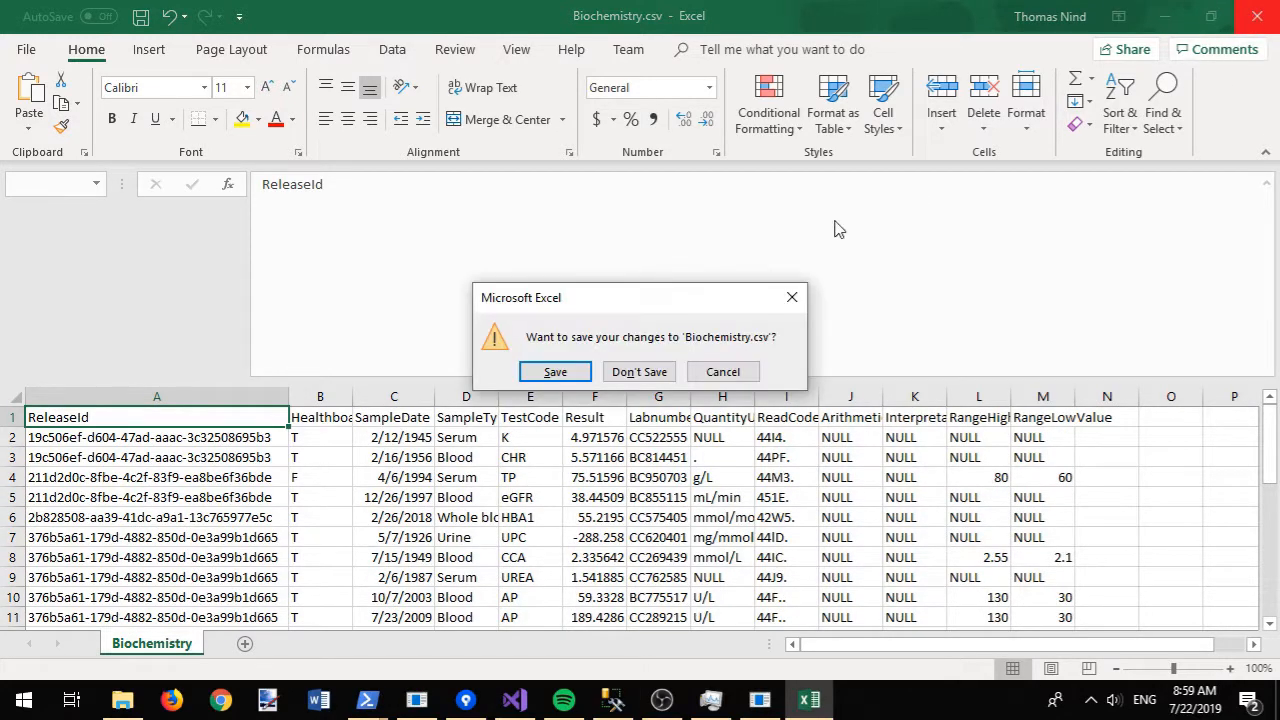
{"action": "left_click", "coordinate": [645, 371]}
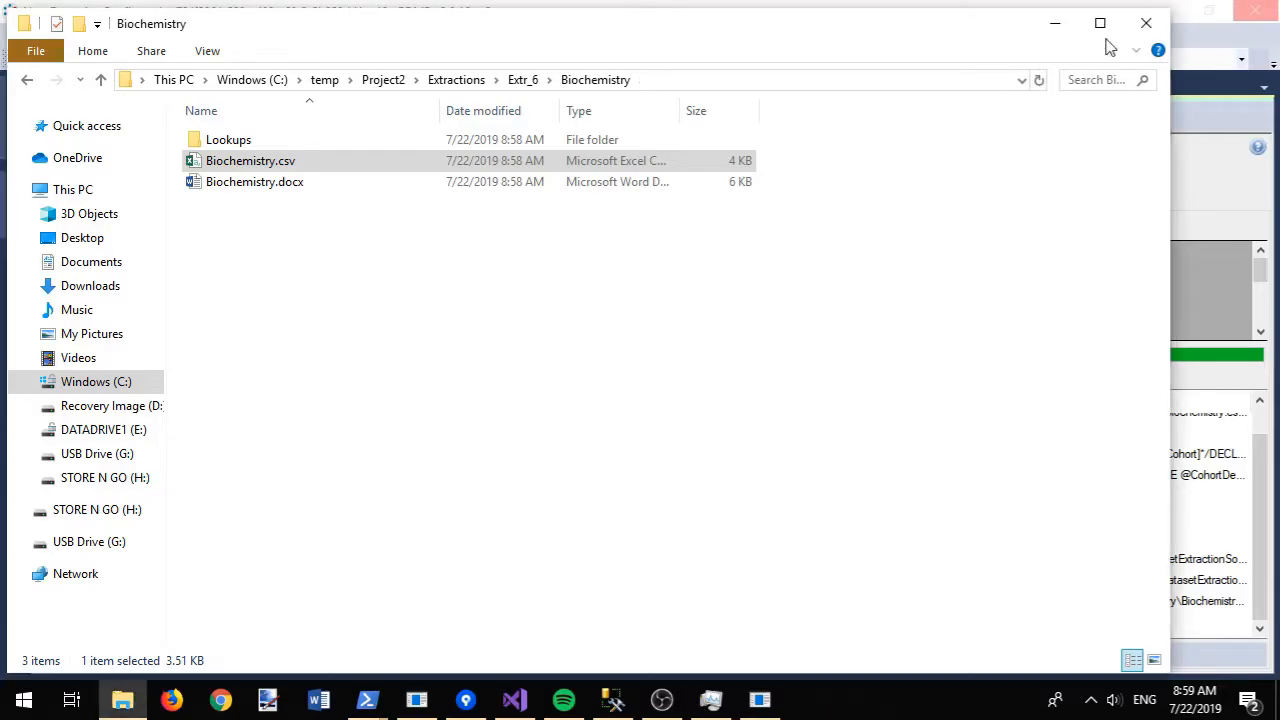
{"action": "left_click", "coordinate": [1140, 22]}
- Start a new cohort identification configuration under Free Configurations in the Cohort Builder
{"action": "left_click", "coordinate": [358, 60]}
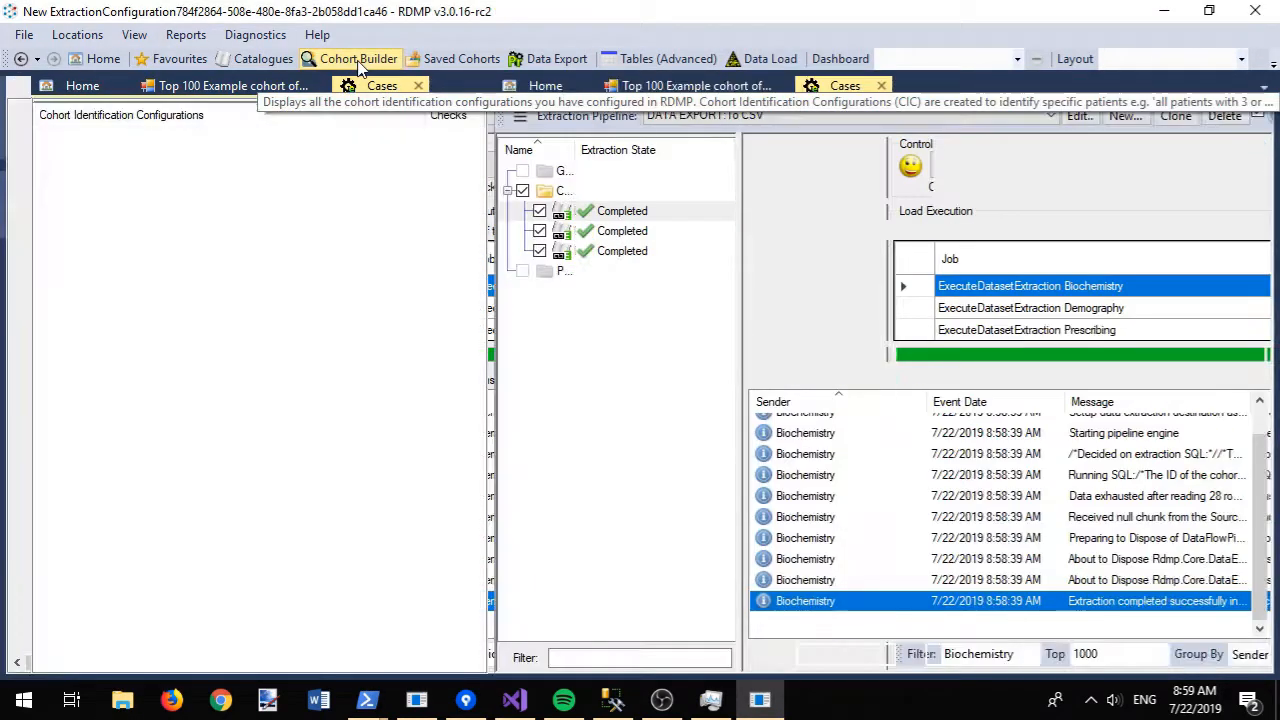
{"action": "left_click", "coordinate": [44, 136]}
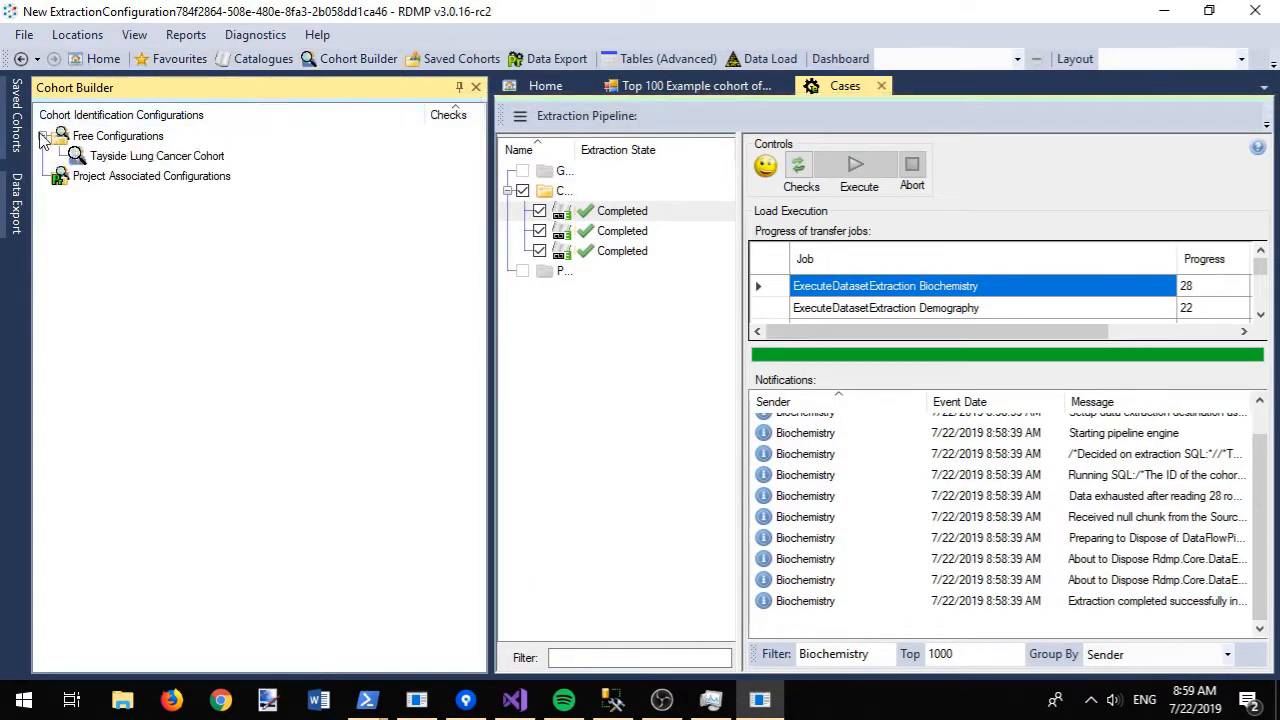
{"action": "right_click", "coordinate": [80, 143]}
{"action": "left_click", "coordinate": [116, 170]}
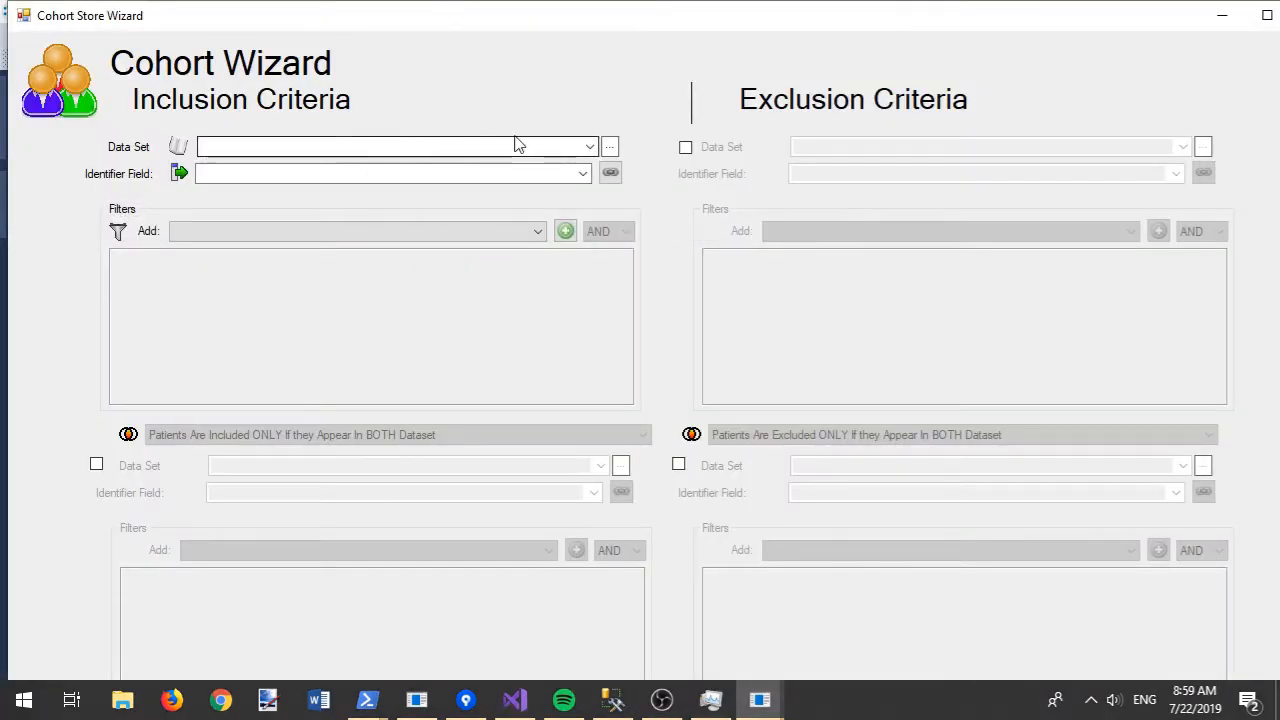
{"action": "double_click", "coordinate": [563, 24]}
- Include people in both Biochemistry and Demography, name it 'Example Cohort Builder Query', and create it
{"action": "left_click", "coordinate": [580, 139]}
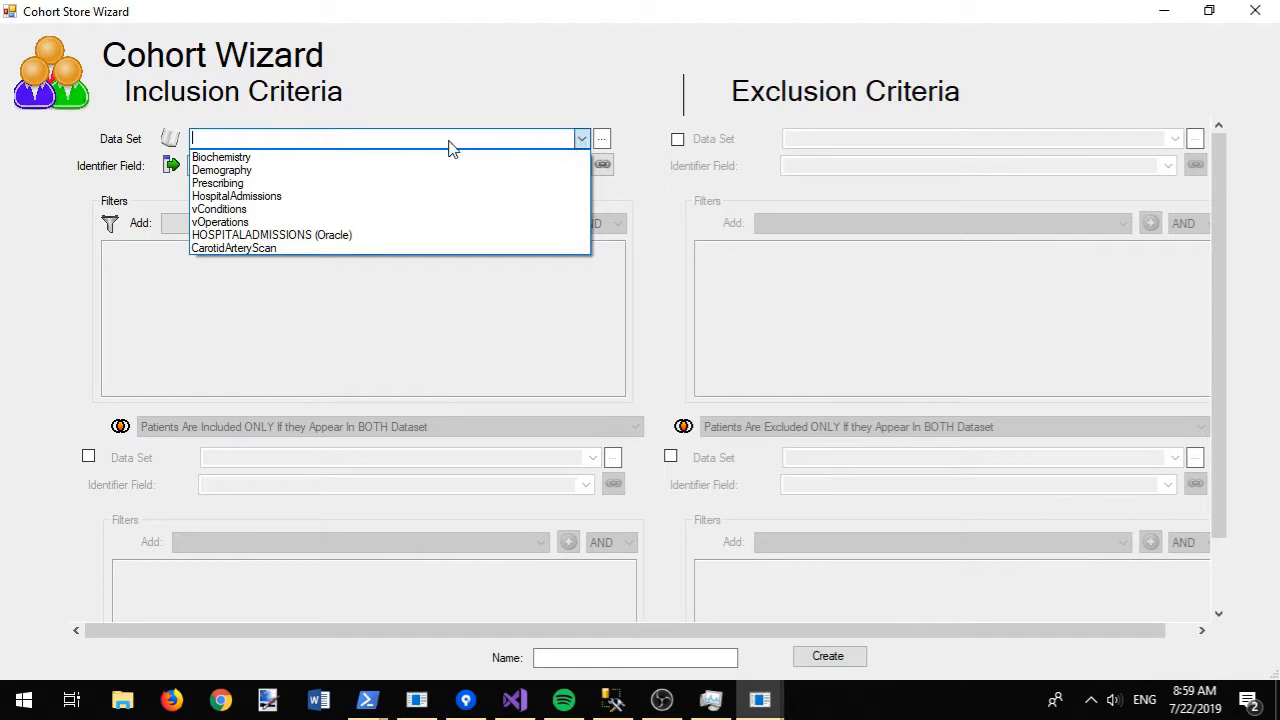
{"action": "left_click", "coordinate": [366, 159]}
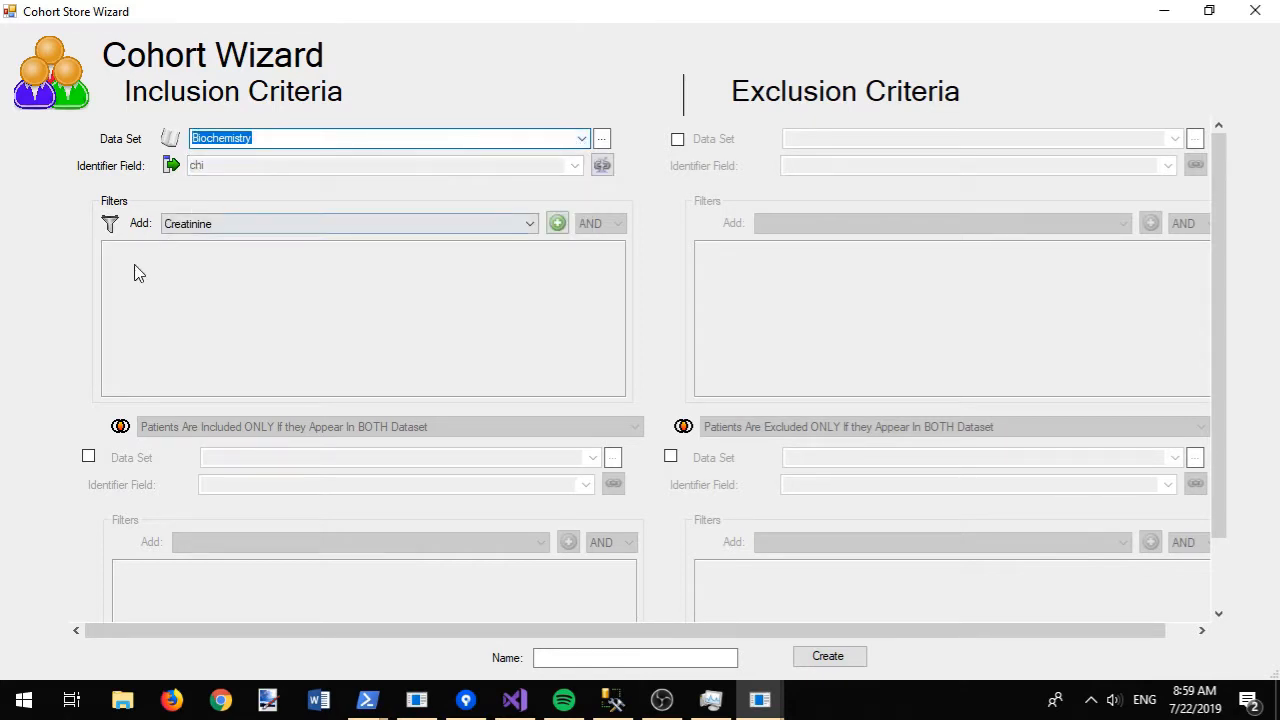
{"action": "left_click", "coordinate": [88, 456]}
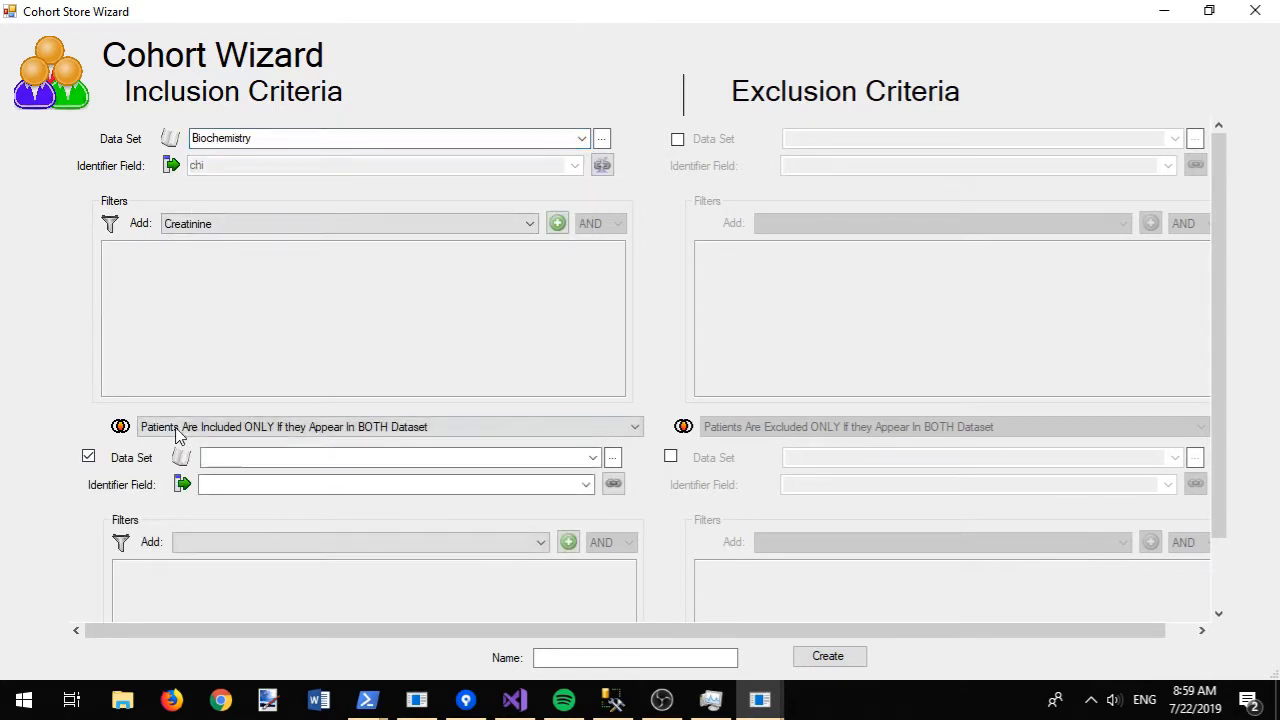
{"action": "left_click", "coordinate": [591, 457]}
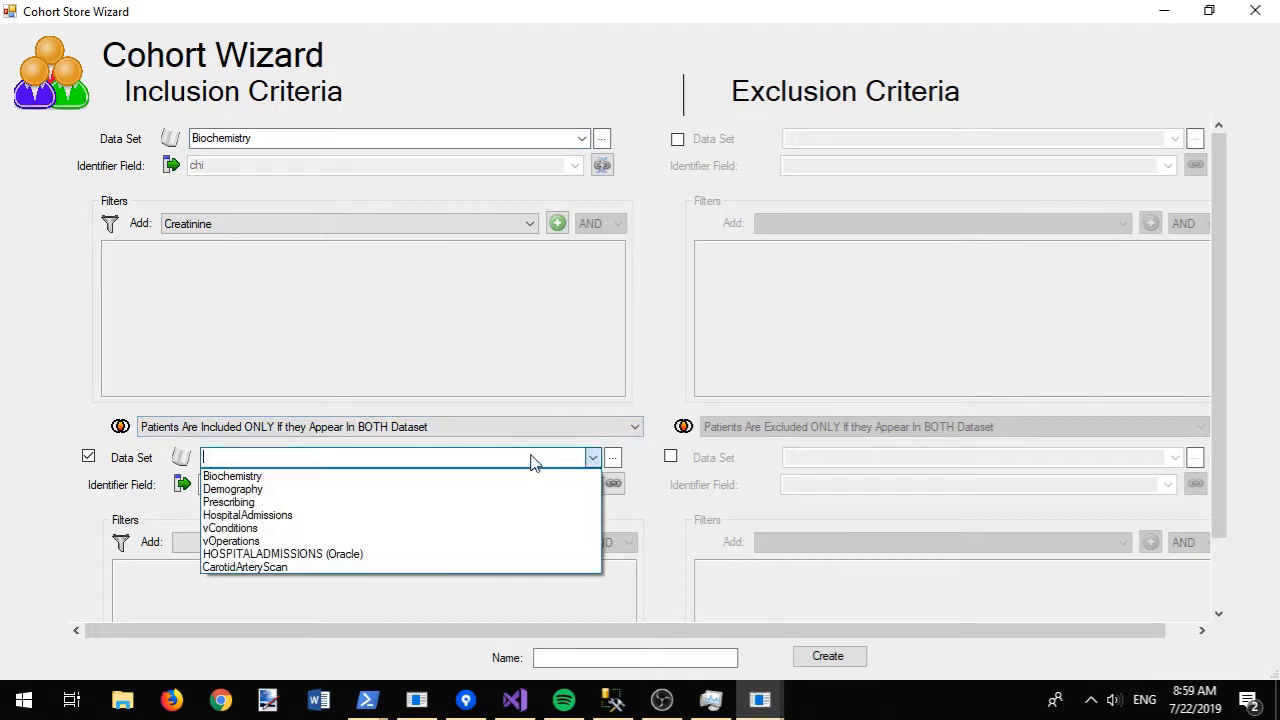
{"action": "left_click", "coordinate": [367, 490]}
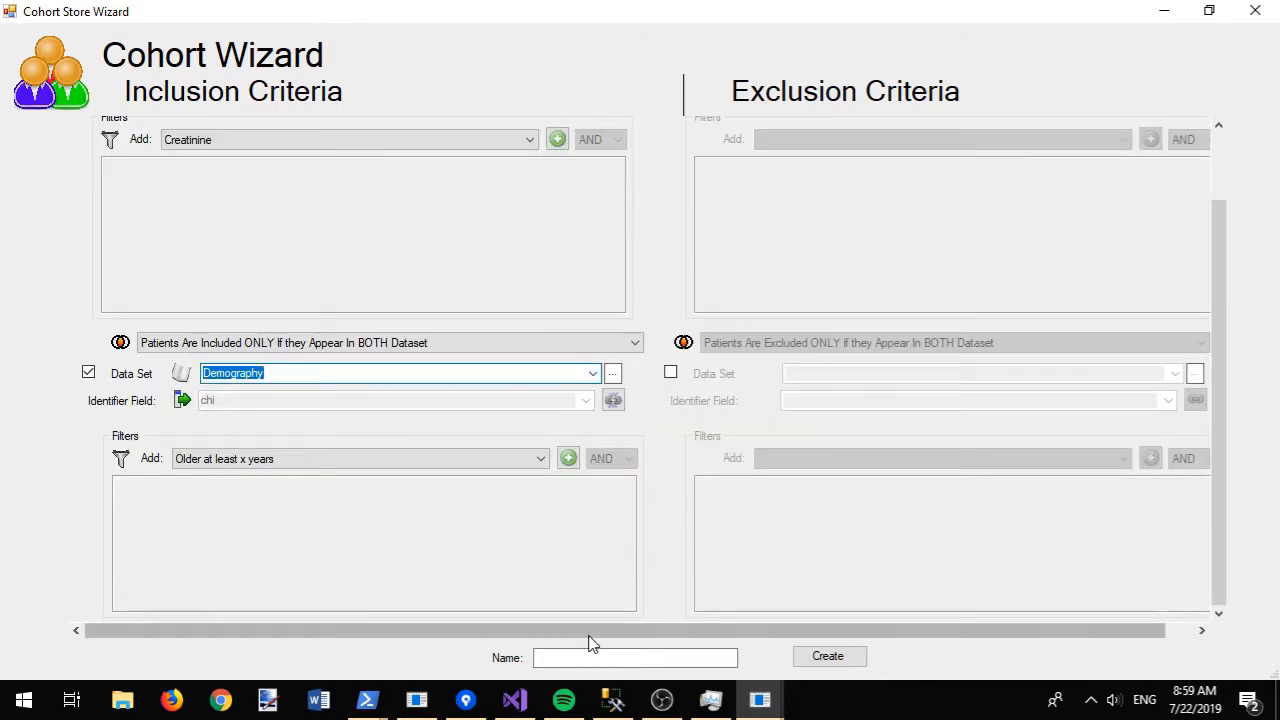
{"action": "left_click", "coordinate": [625, 657]}
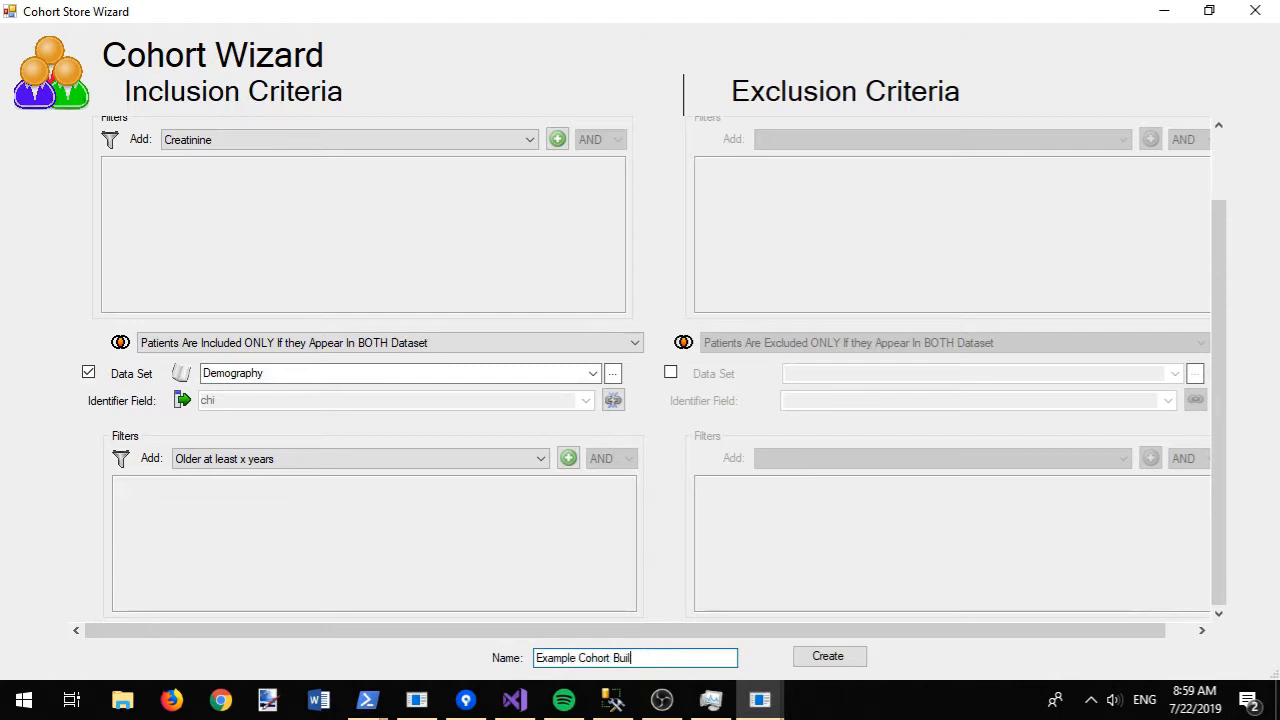
{"action": "left_click", "coordinate": [851, 662]}
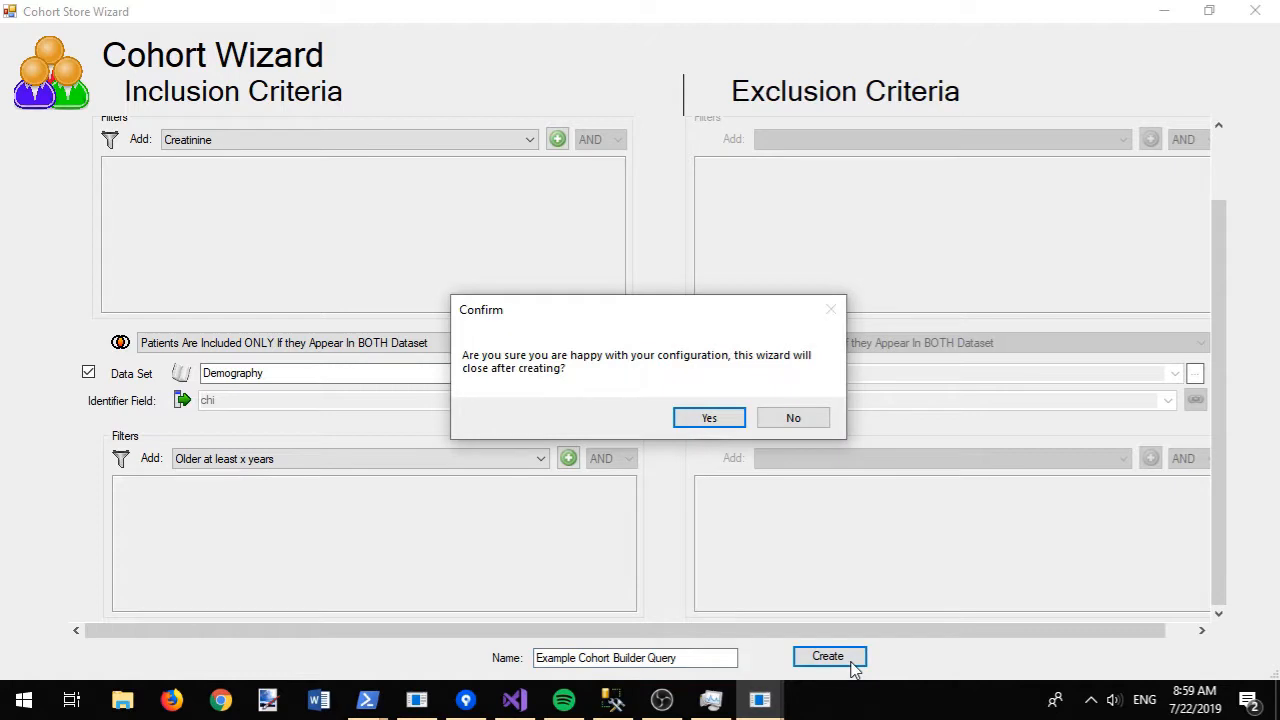
{"action": "left_click", "coordinate": [707, 418]}
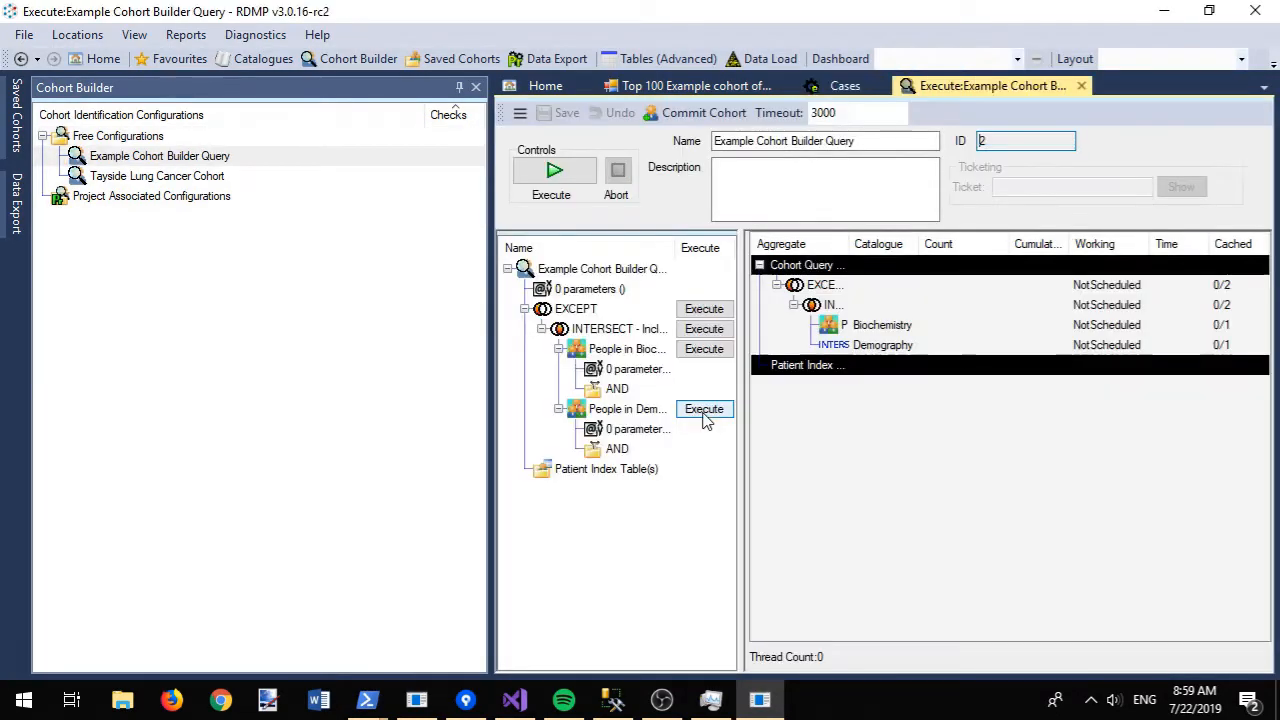
- Run the cohort counts (4289 Biochemistry, 4311 Demography, 3705 intersecting) and show the caching options
{"action": "left_click", "coordinate": [458, 88]}
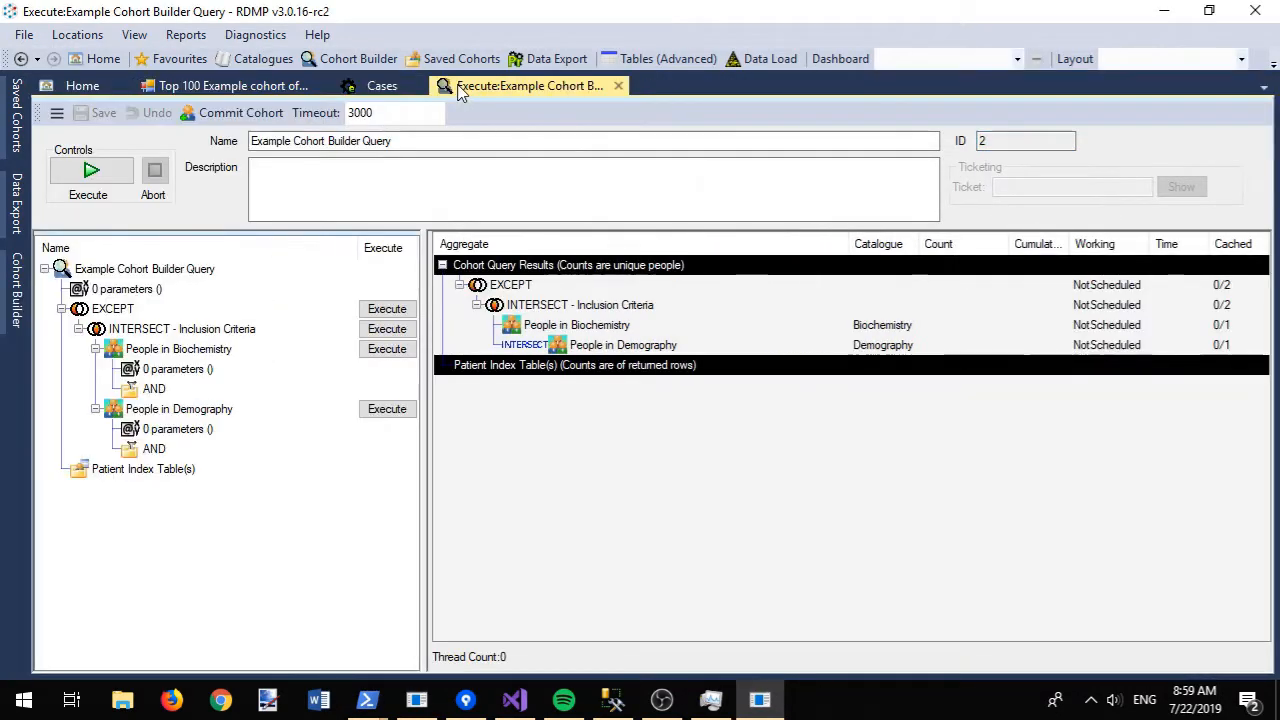
{"action": "left_click", "coordinate": [88, 175]}
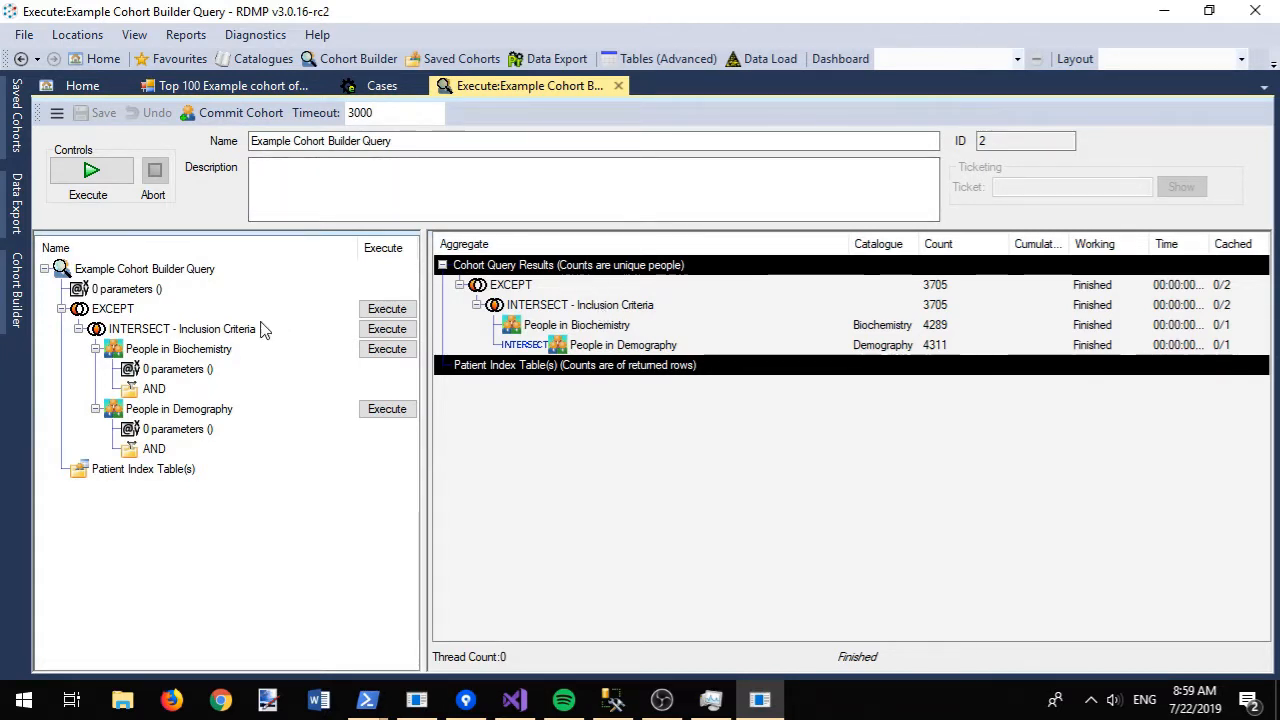
{"action": "right_click", "coordinate": [195, 337]}
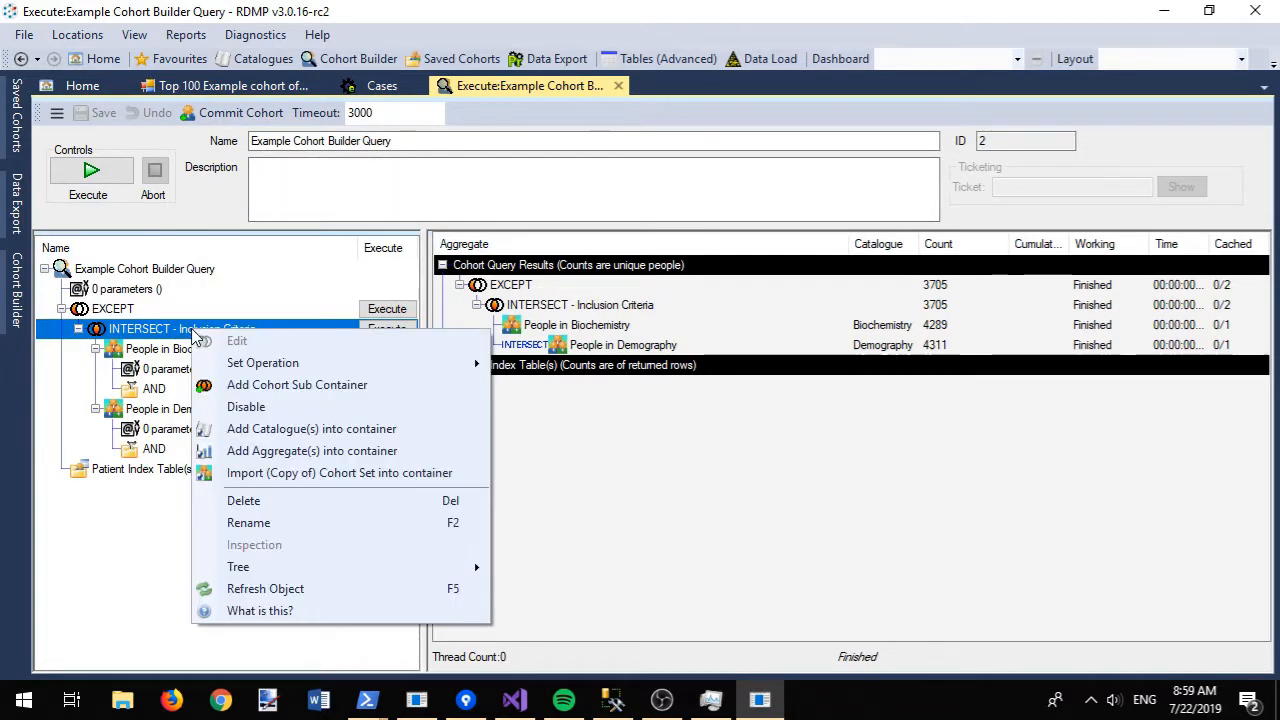
{"action": "left_click", "coordinate": [57, 112]}
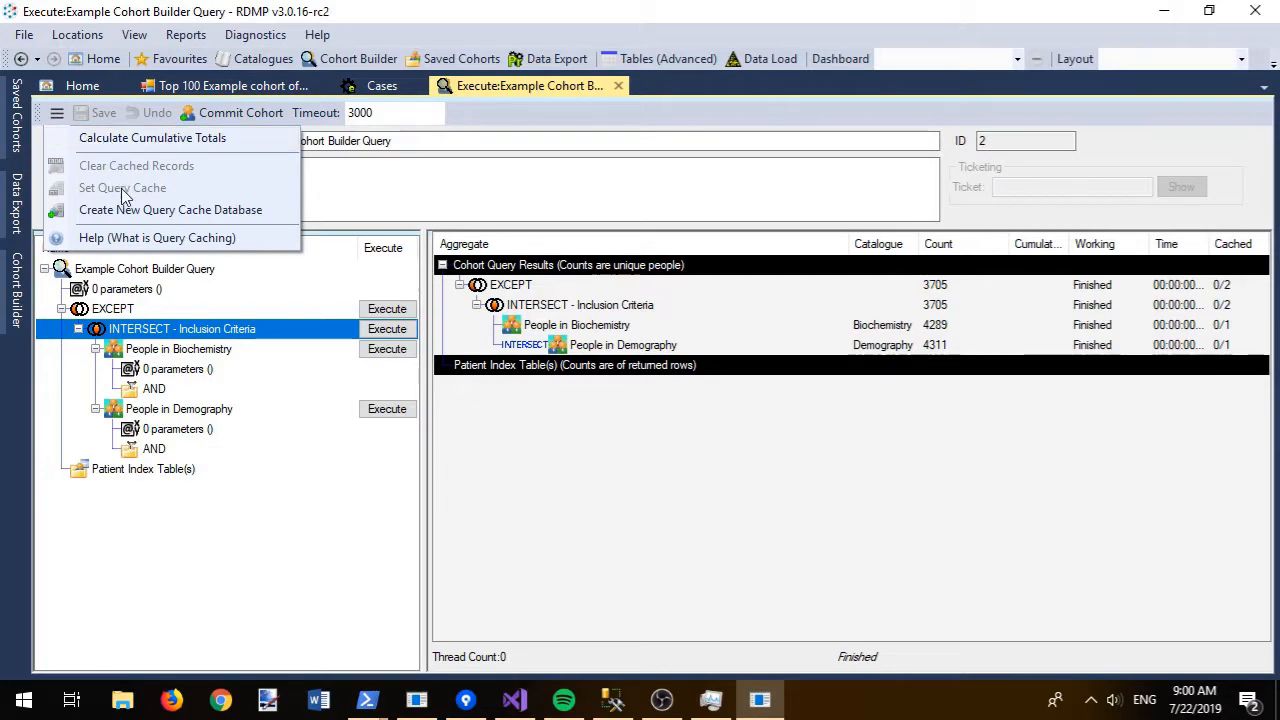
- Create a query cache database RDMPDEMO_Cache on server localhost\sqlexpress
{"action": "left_click", "coordinate": [127, 210]}
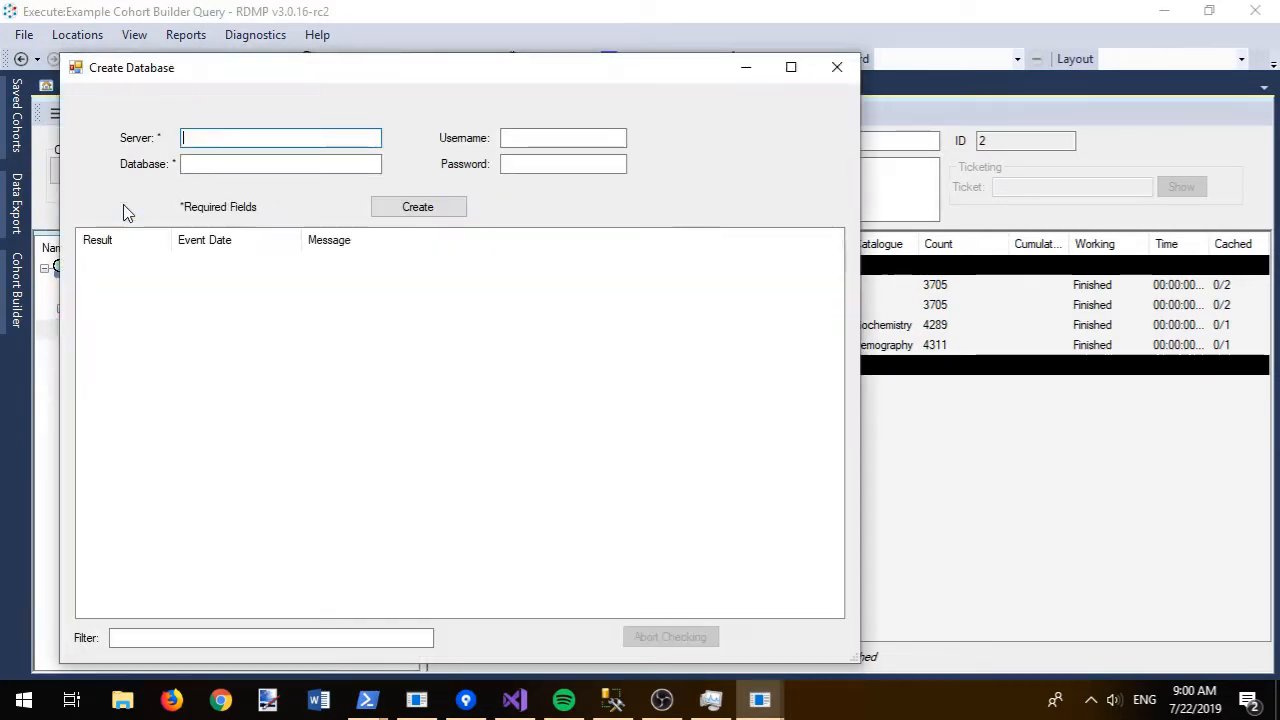
{"action": "type", "text": "RDMP"}
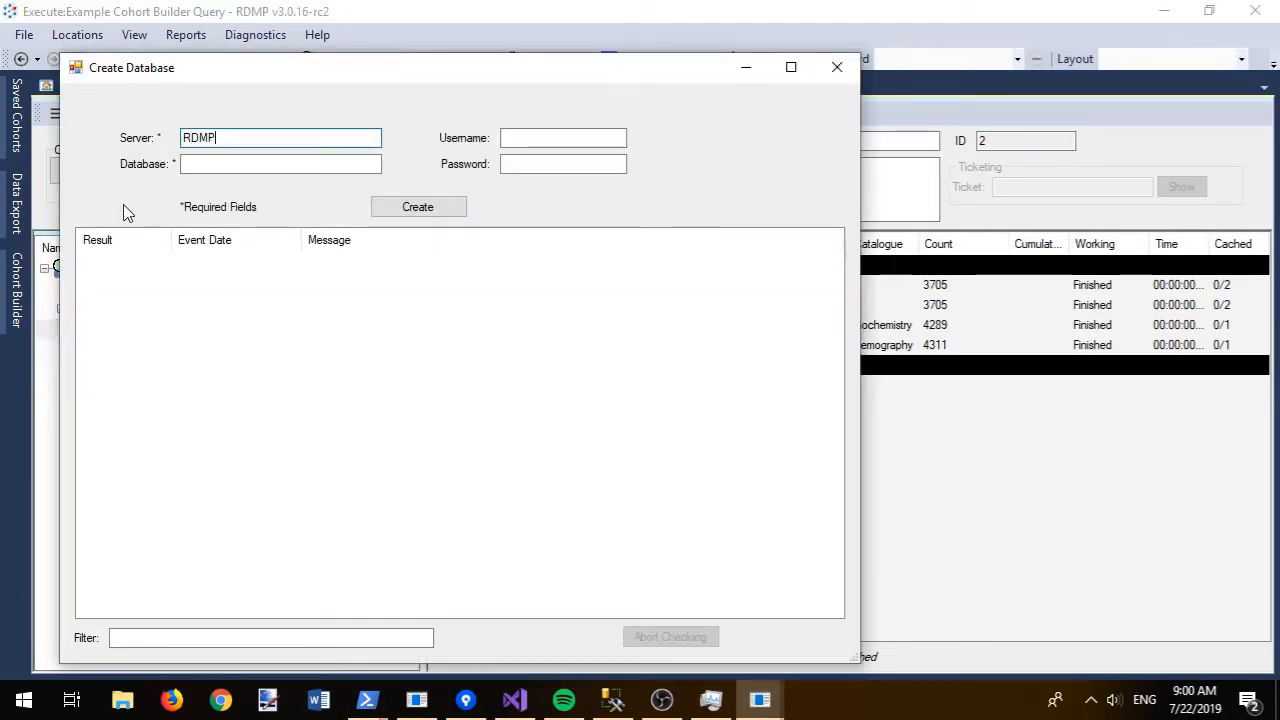
{"action": "key", "text": "ctrl+a"}
{"action": "type", "text": "lo"}
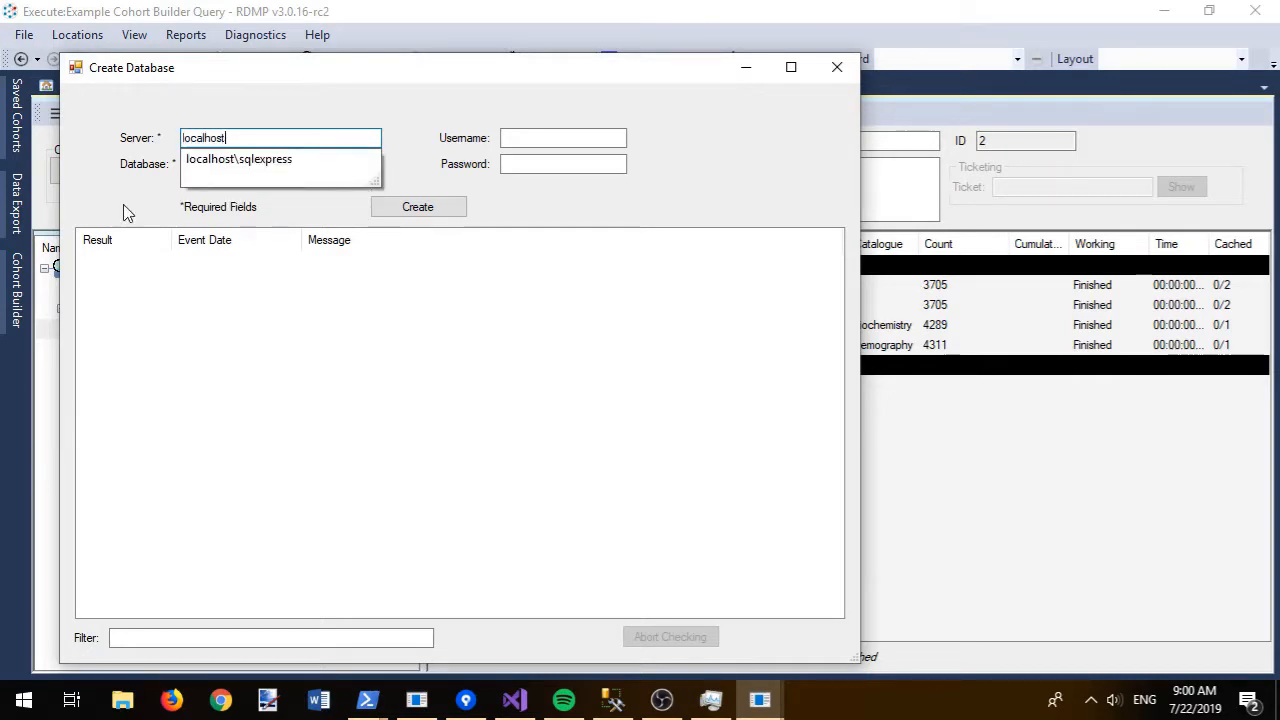
{"action": "type", "text": "calhost"}
{"action": "key", "text": "Down"}
{"action": "key", "text": "Tab"}
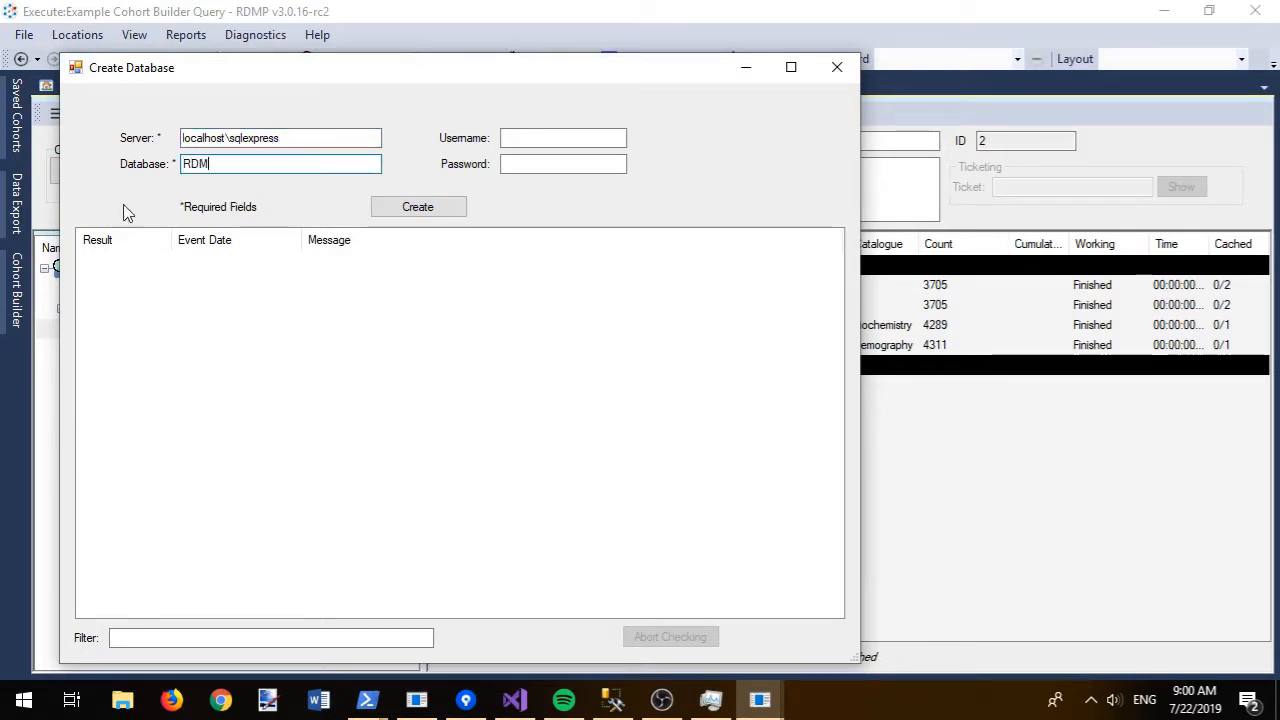
{"action": "type", "text": "RDMPDEMO_Cache"}
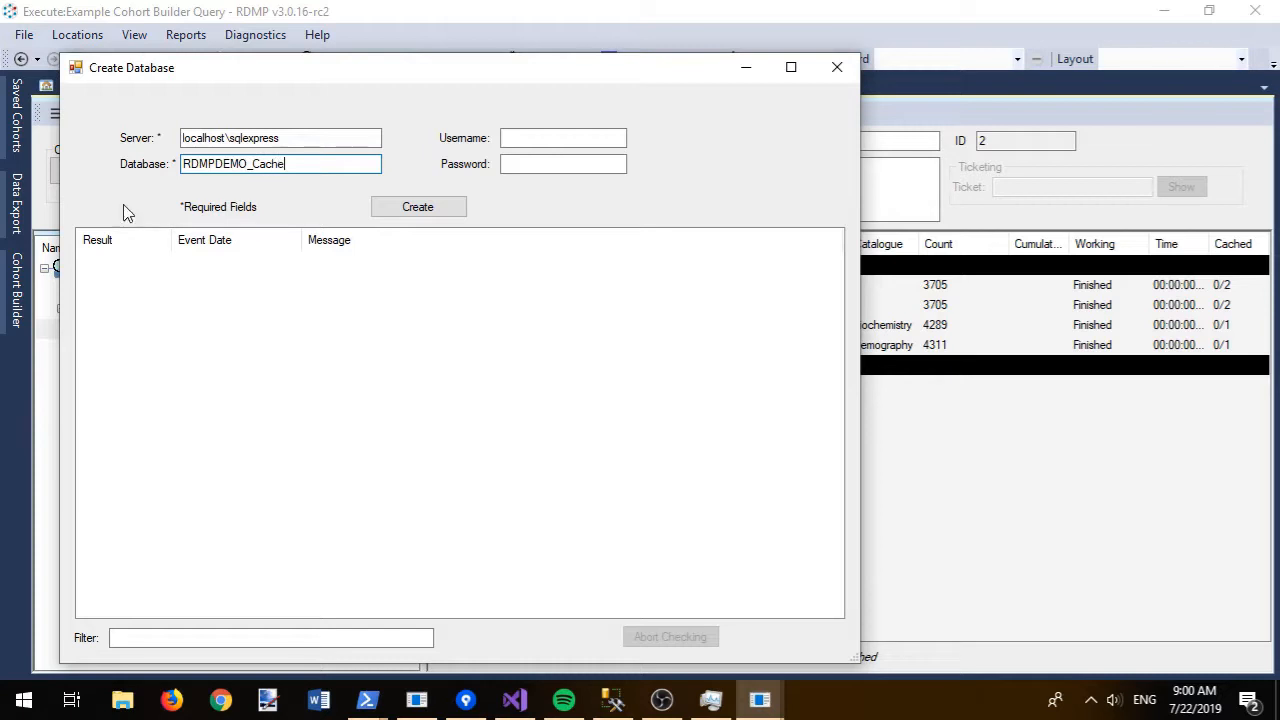
{"action": "left_click", "coordinate": [400, 210]}
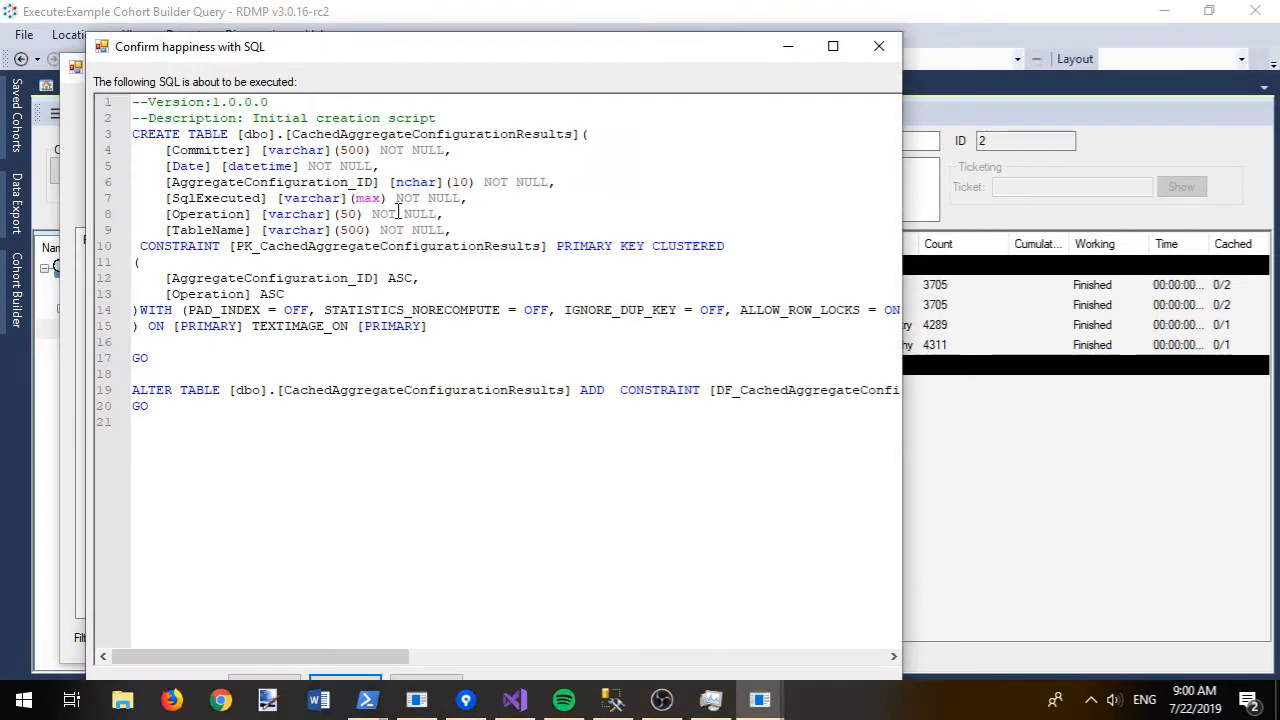
- Run all the cache creation scripts and make RDMPDEMO_Cache the default caching server
{"action": "double_click", "coordinate": [422, 52]}
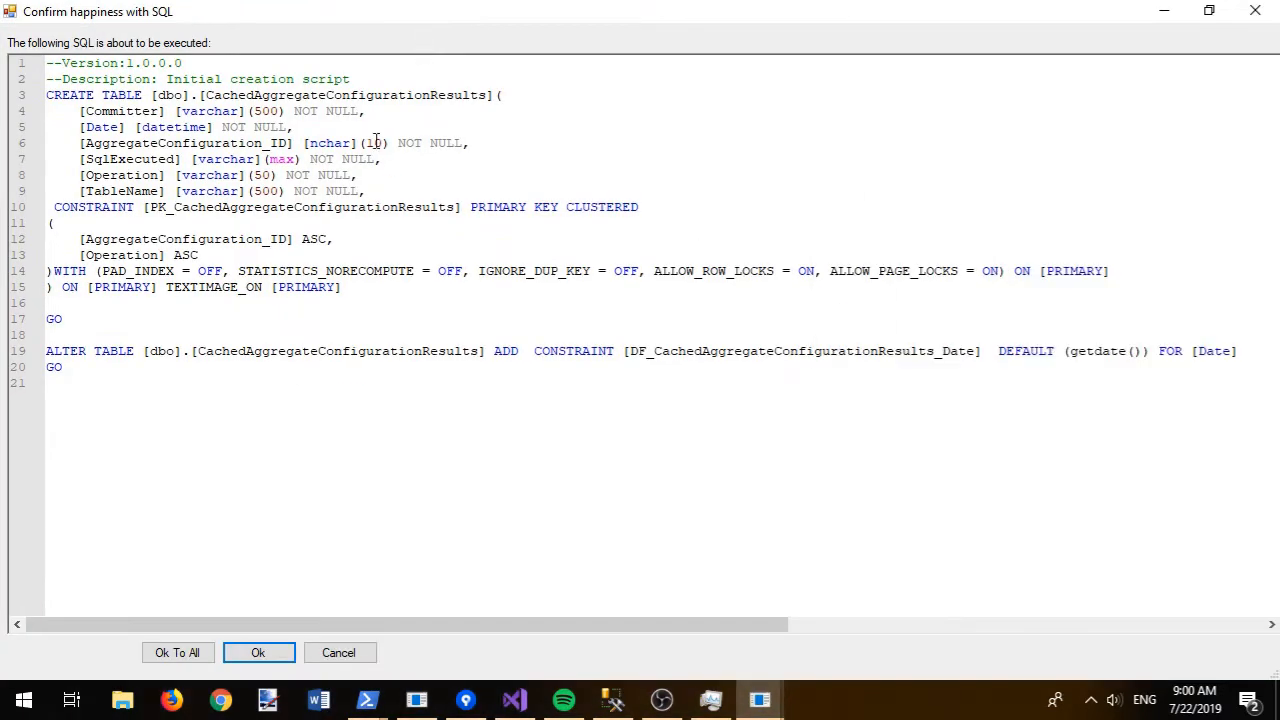
{"action": "left_click", "coordinate": [178, 652]}
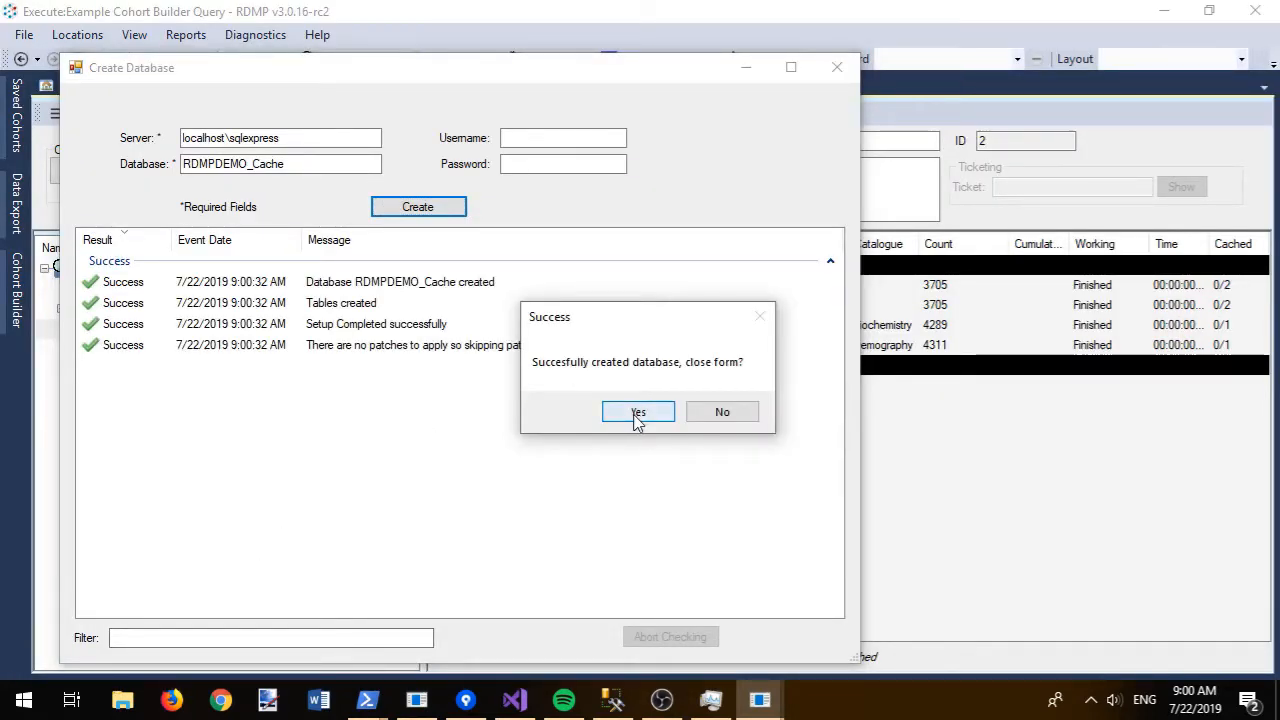
{"action": "left_click", "coordinate": [636, 415]}
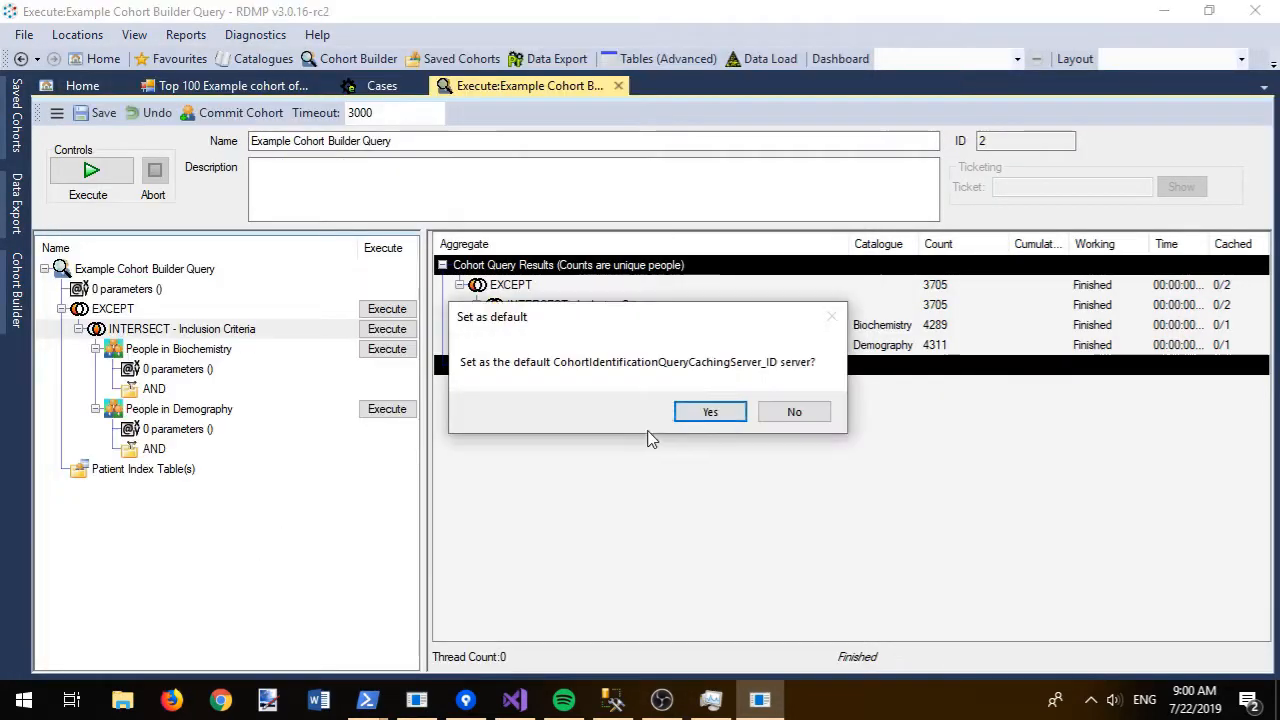
{"action": "left_click", "coordinate": [726, 414]}
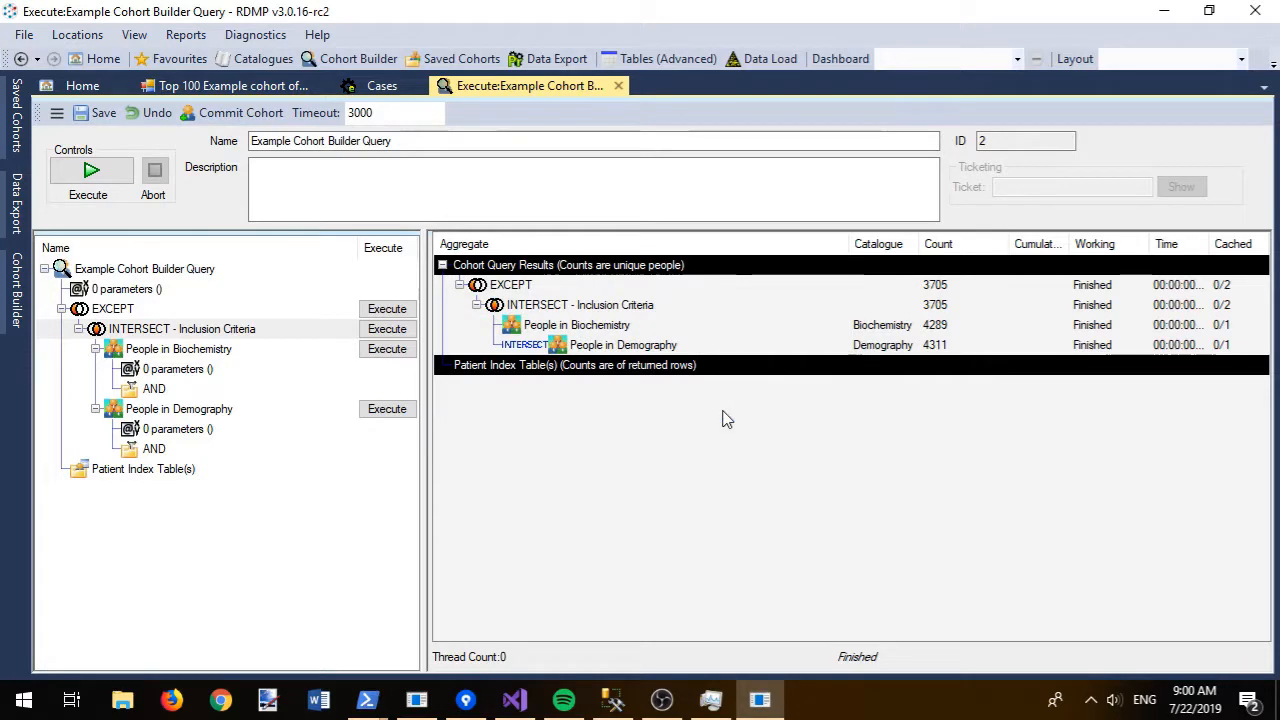
- Rerun the cohort query to cache it, then graph Biochemistry Test Codes By Date for Inclusion Criteria patients
{"action": "left_click", "coordinate": [90, 172]}
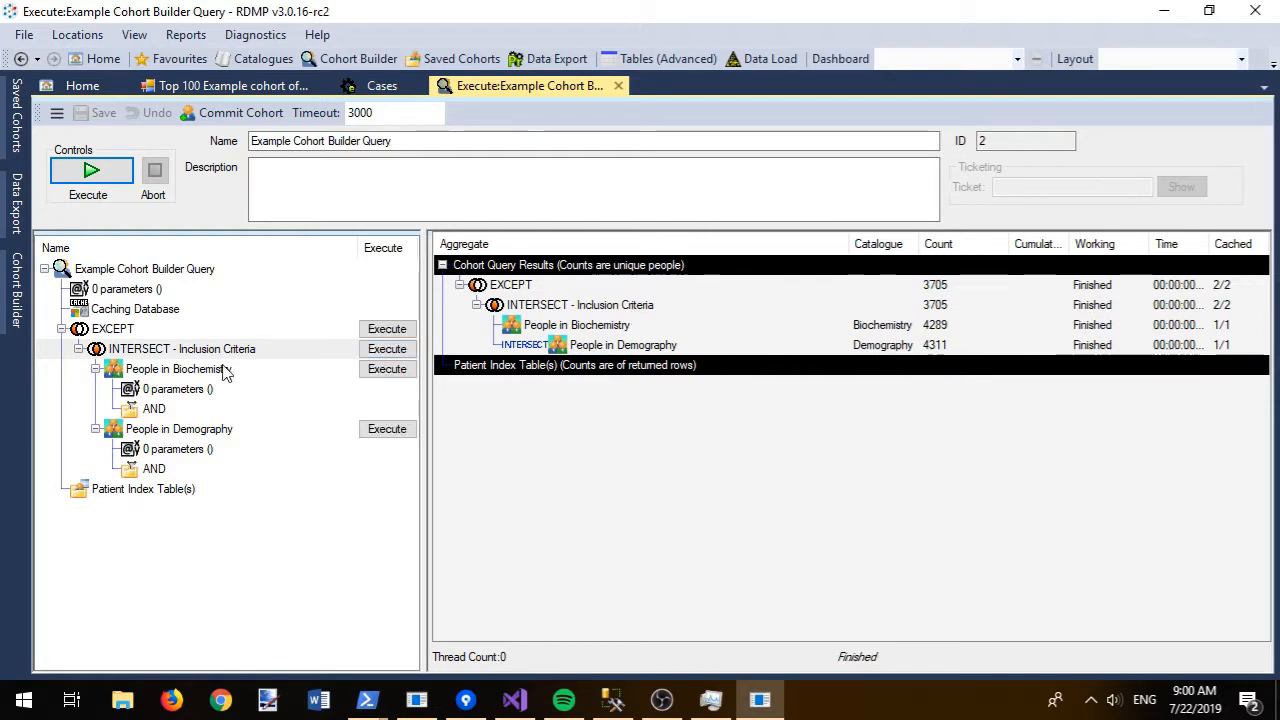
{"action": "right_click", "coordinate": [118, 348]}
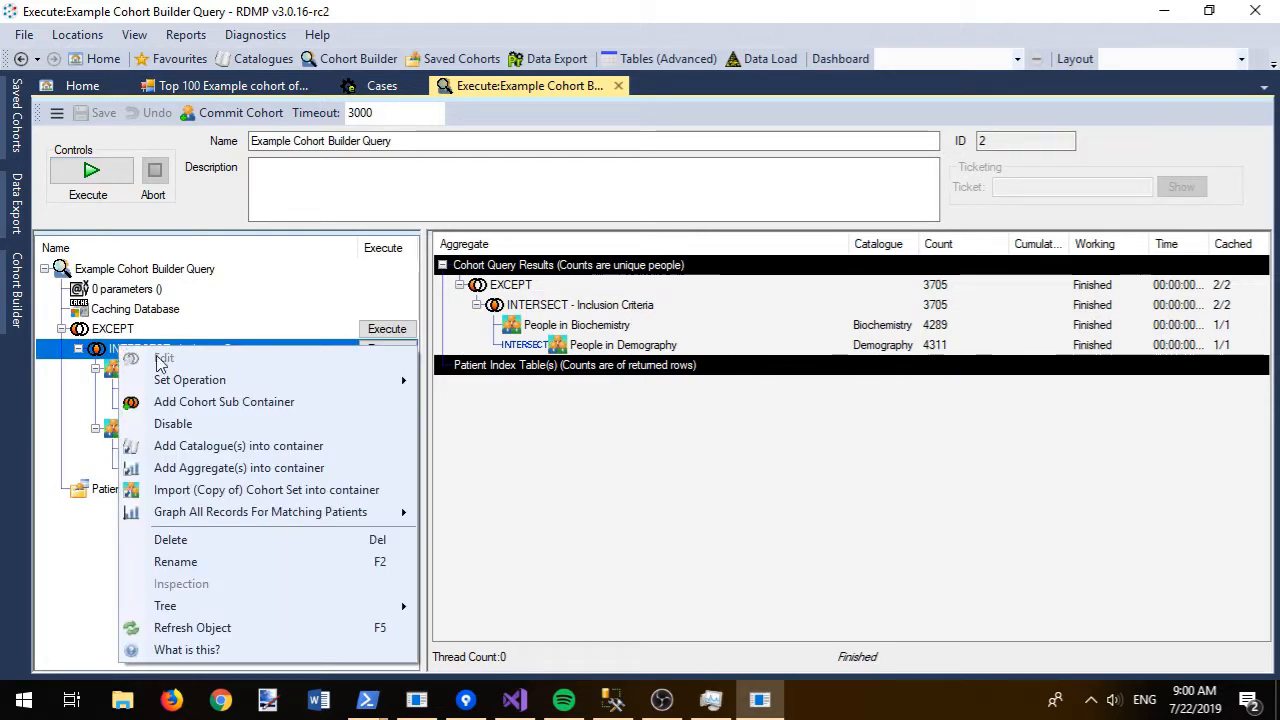
{"action": "mouse_move", "coordinate": [382, 518]}
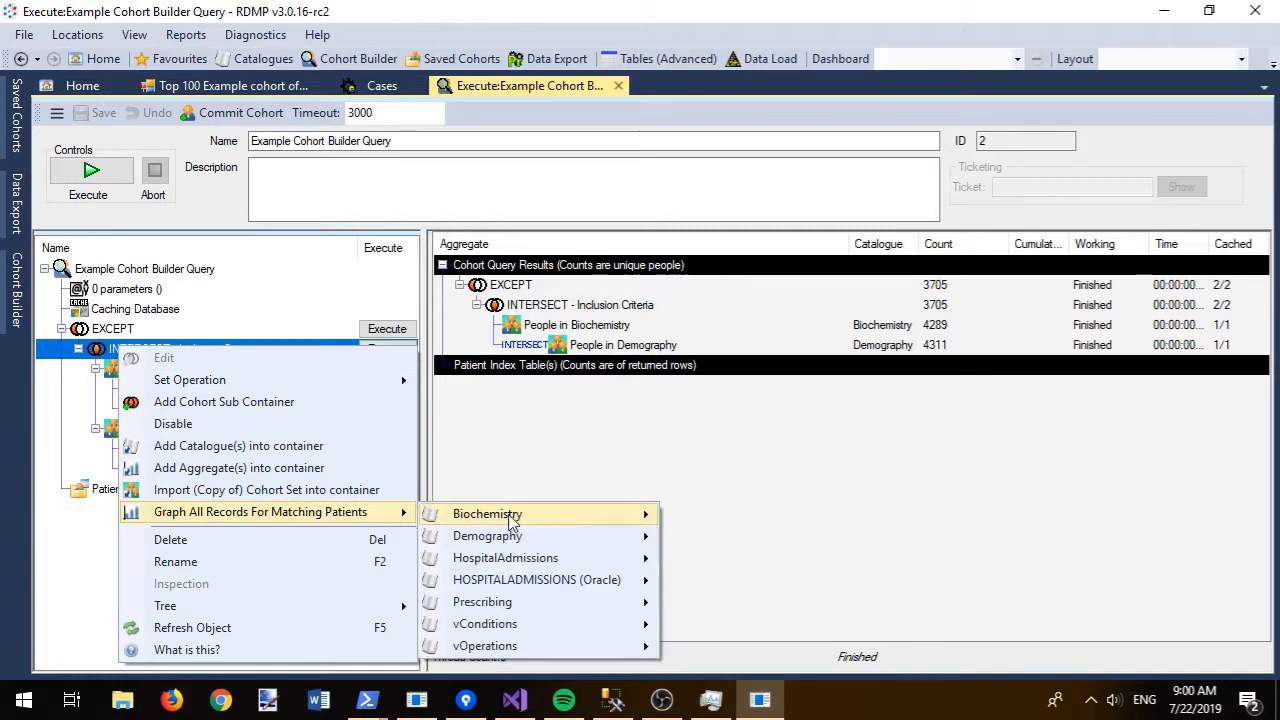
{"action": "mouse_move", "coordinate": [609, 518]}
{"action": "left_click", "coordinate": [767, 541]}
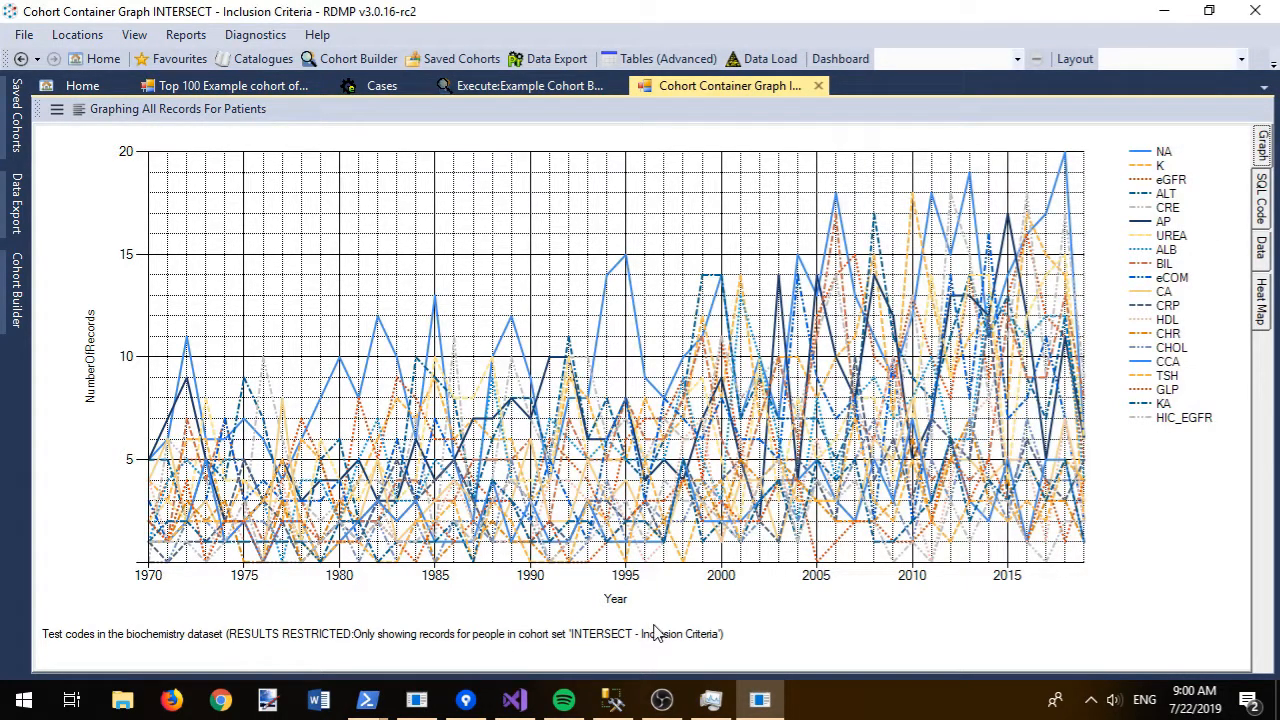
{"action": "left_click", "coordinate": [818, 86]}
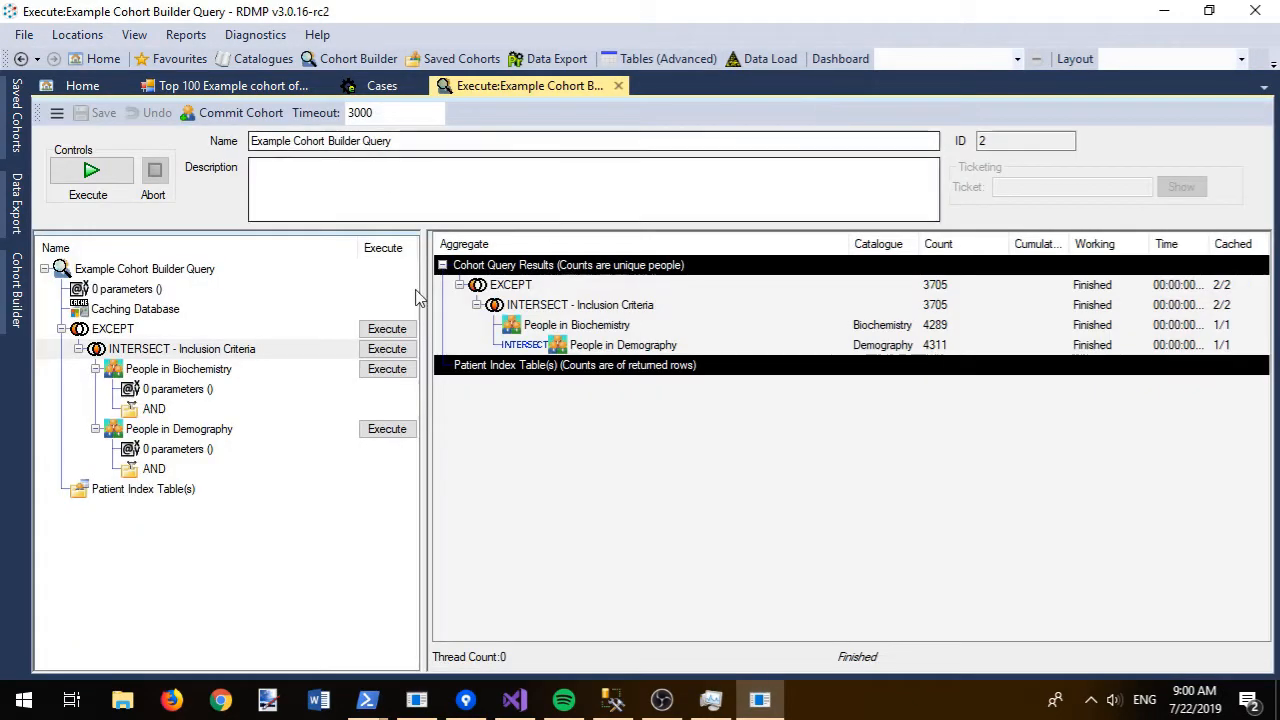
- View a top-100 sample of People in Biochemistry records, selecting TestCode values, then close it
{"action": "right_click", "coordinate": [165, 375]}
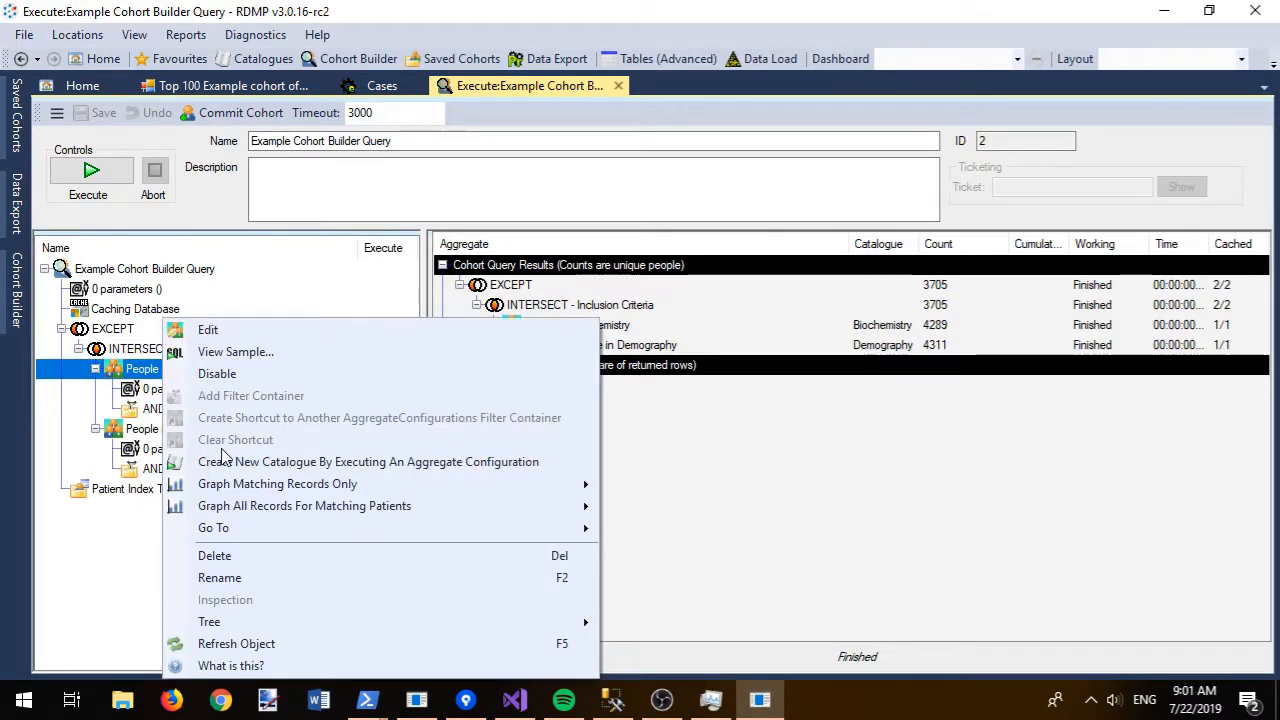
{"action": "left_click", "coordinate": [245, 350]}
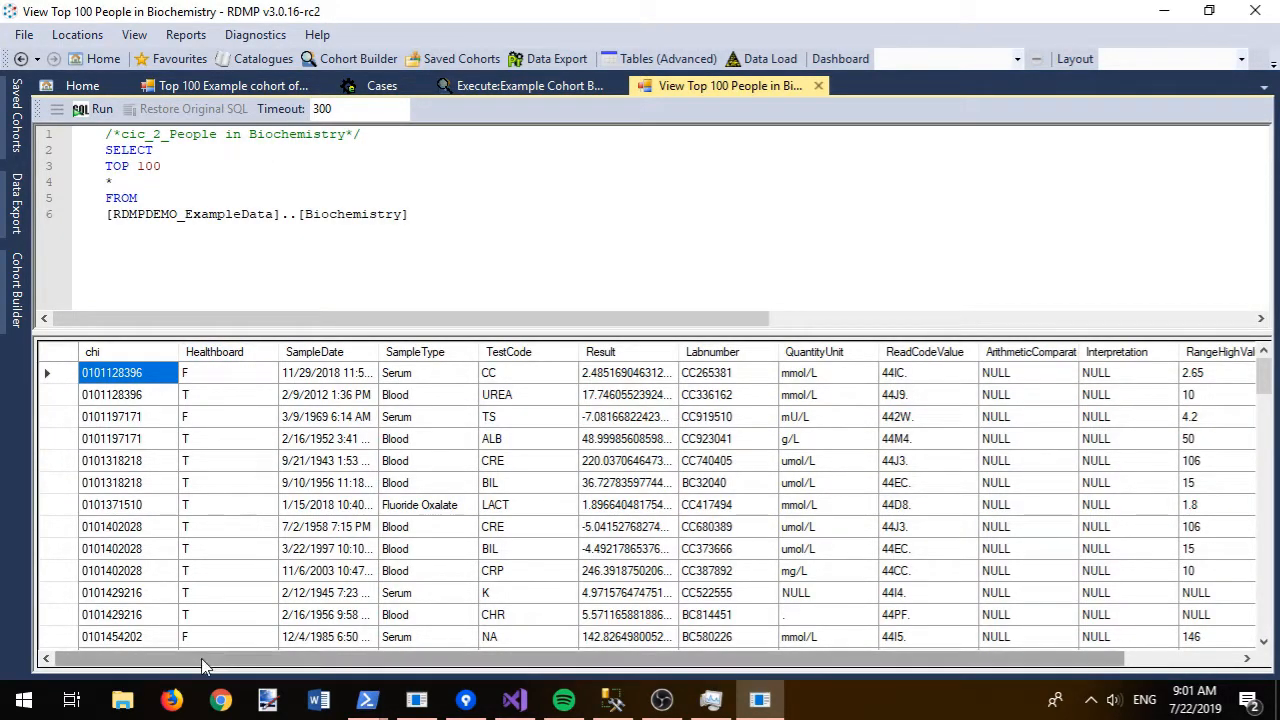
{"action": "left_click_drag", "start_coordinate": [462, 662], "coordinate": [576, 662]}
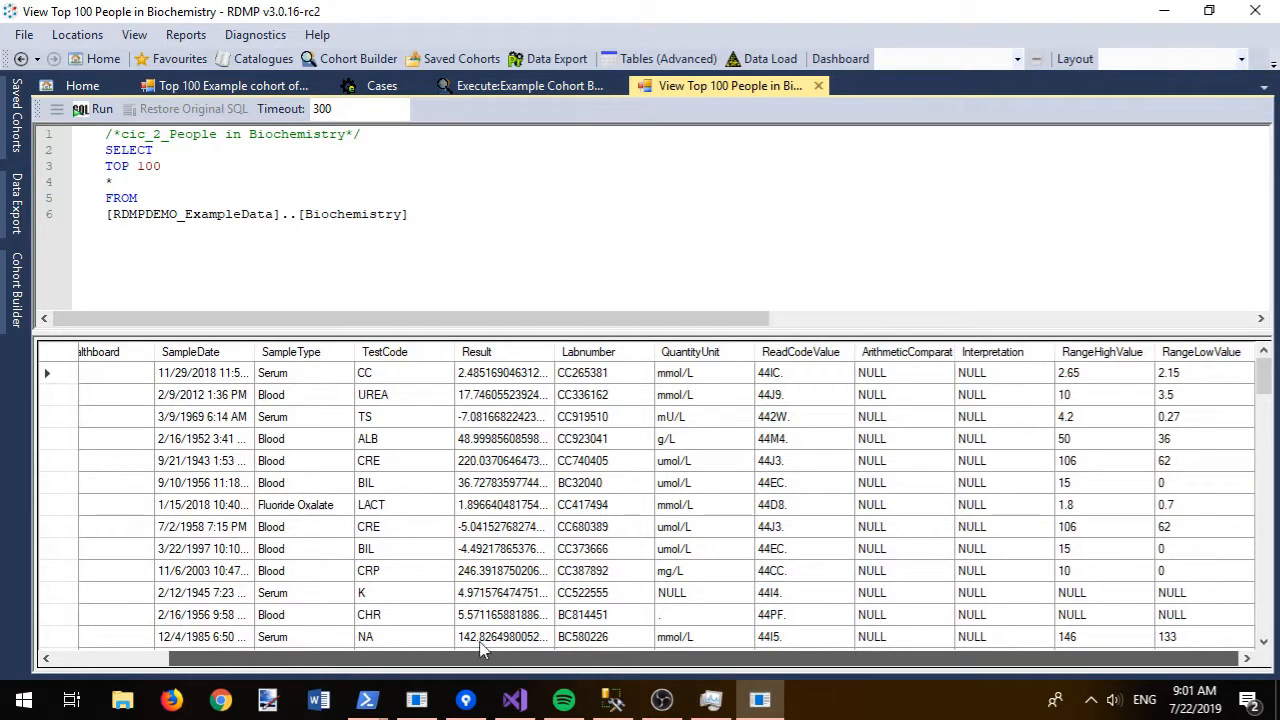
{"action": "left_click_drag", "start_coordinate": [481, 657], "coordinate": [200, 657]}
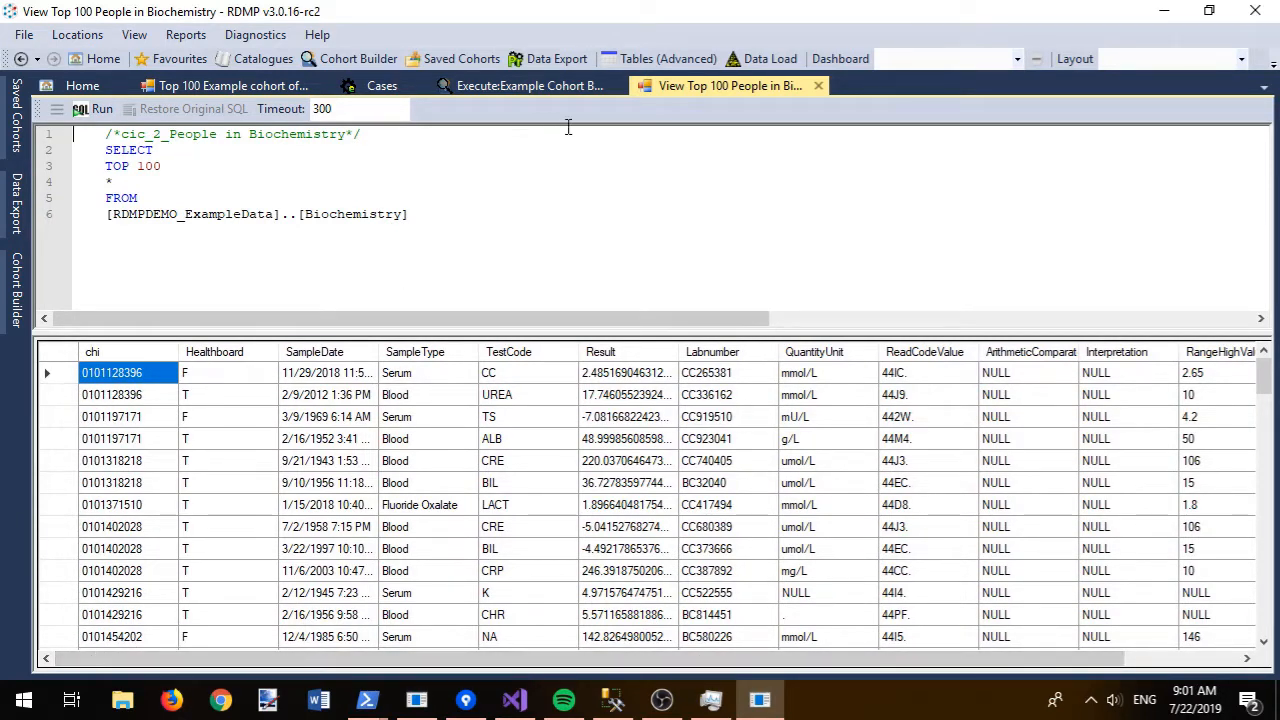
{"action": "mouse_move", "coordinate": [558, 380]}
{"action": "left_mouse_down"}
{"action": "mouse_move", "coordinate": [533, 455]}
{"action": "mouse_move", "coordinate": [543, 640]}
{"action": "left_mouse_up"}
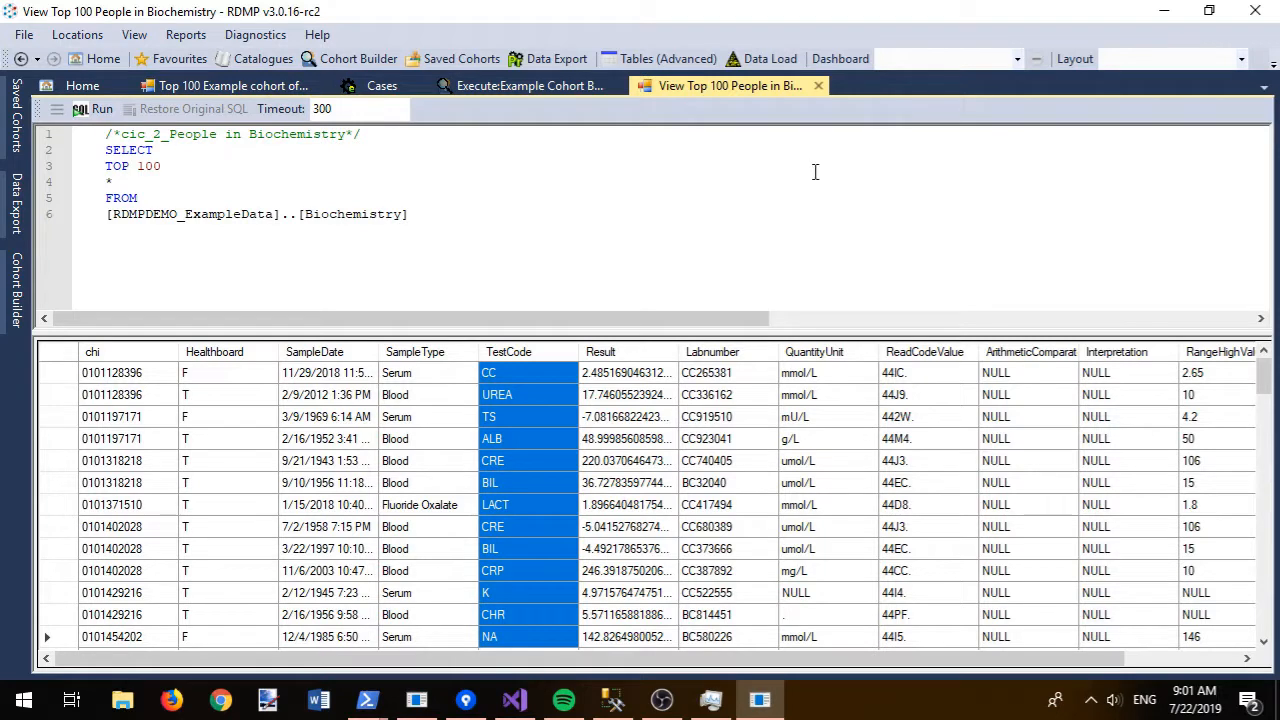
{"action": "left_click", "coordinate": [819, 86]}
- Add the catalogue HBA1C filter (TestCode like '%HBA%') to People in Biochemistry and rerun it, giving 89
{"action": "right_click", "coordinate": [165, 411]}
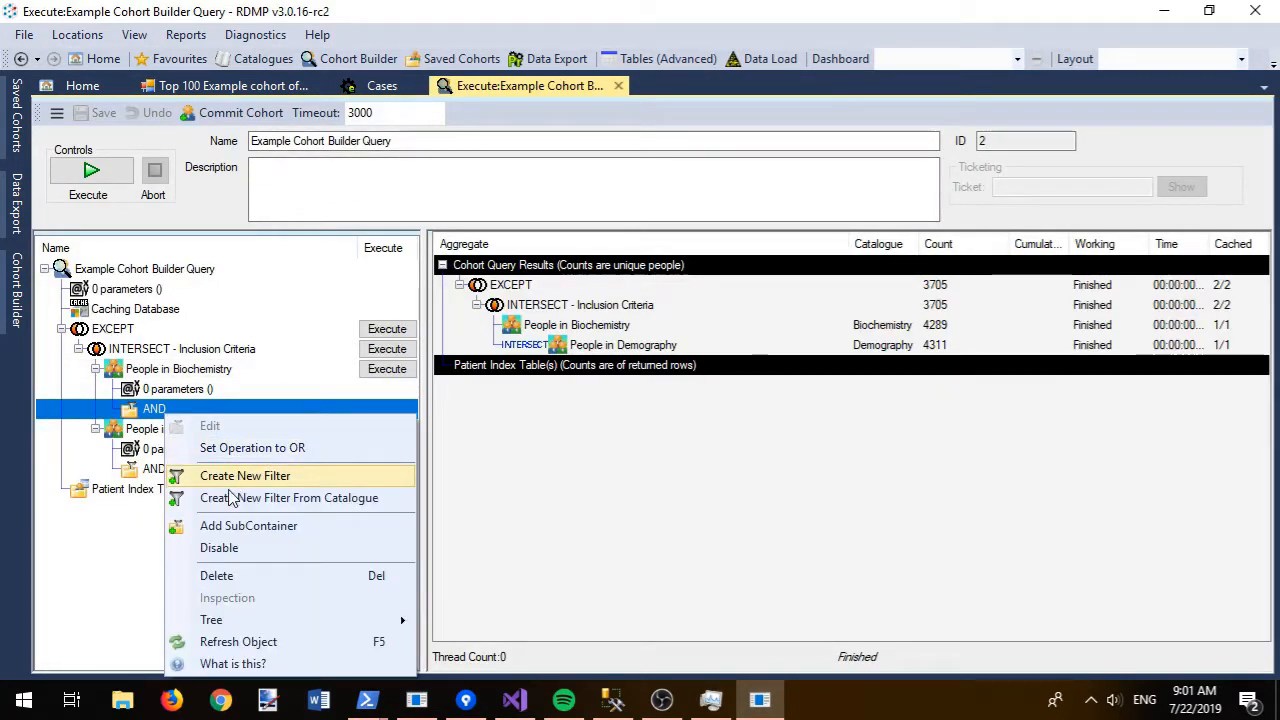
{"action": "left_click", "coordinate": [232, 497]}
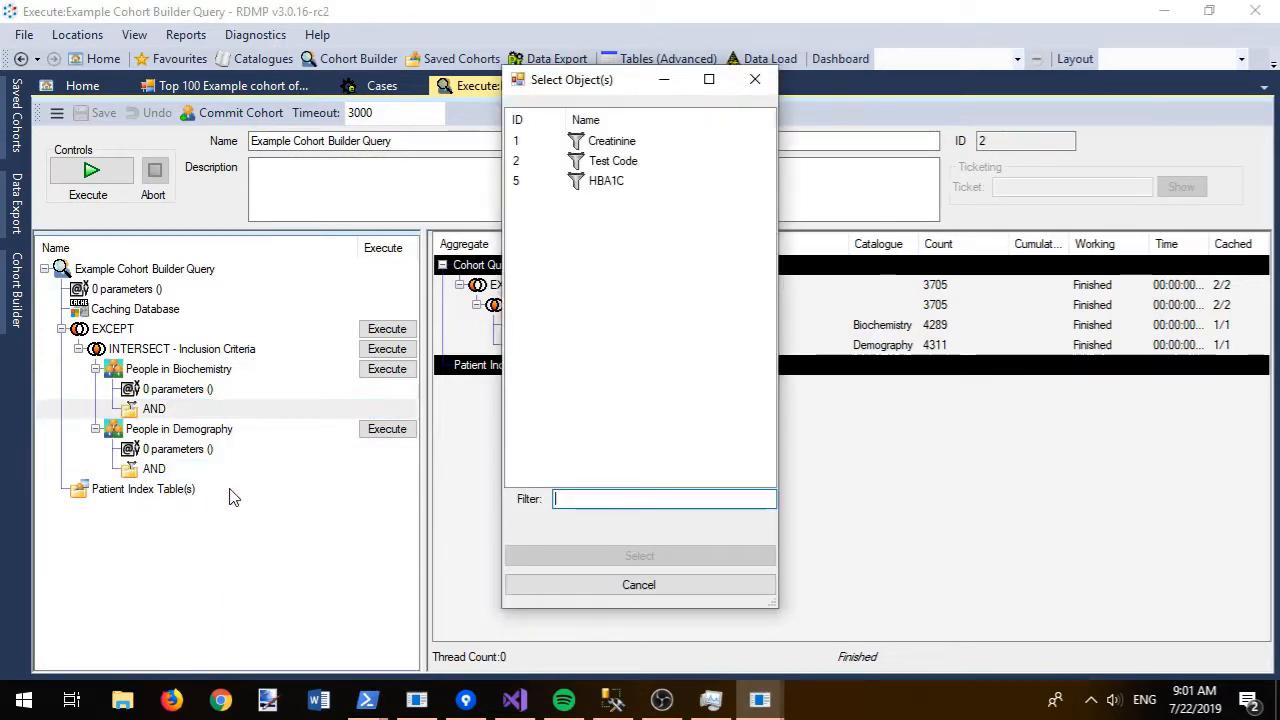
{"action": "double_click", "coordinate": [606, 180]}
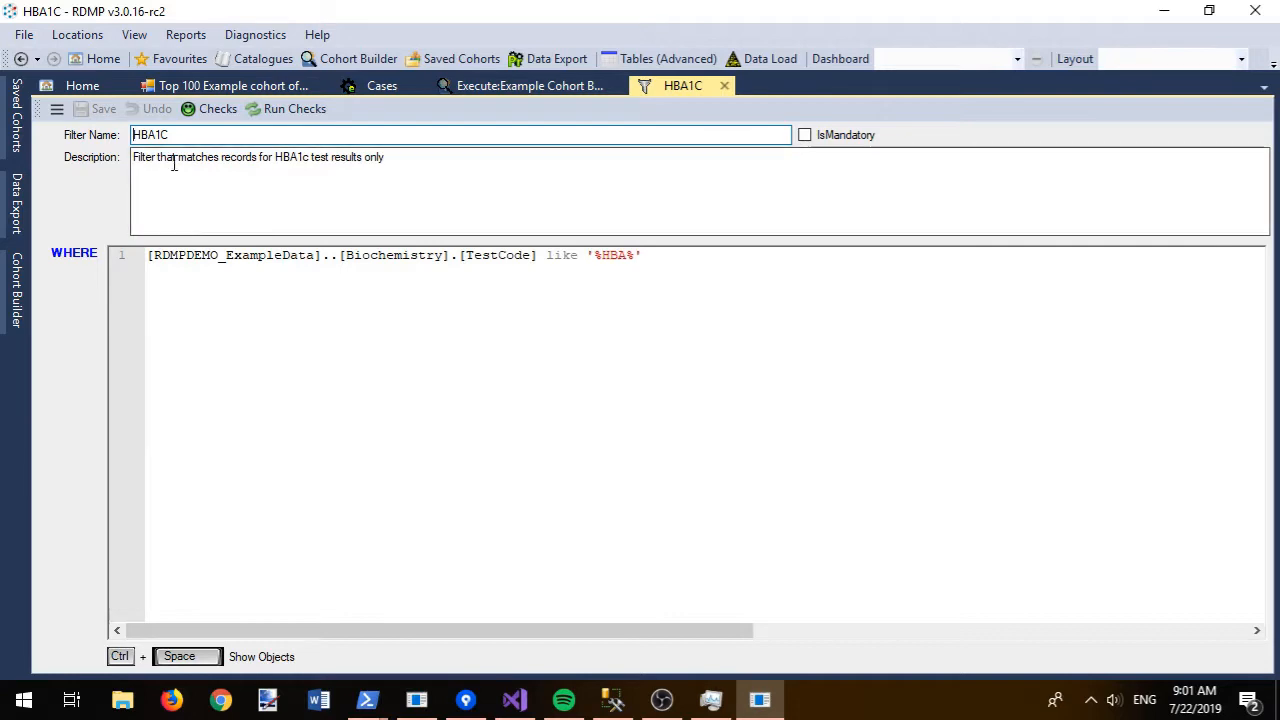
{"action": "left_click", "coordinate": [726, 87]}
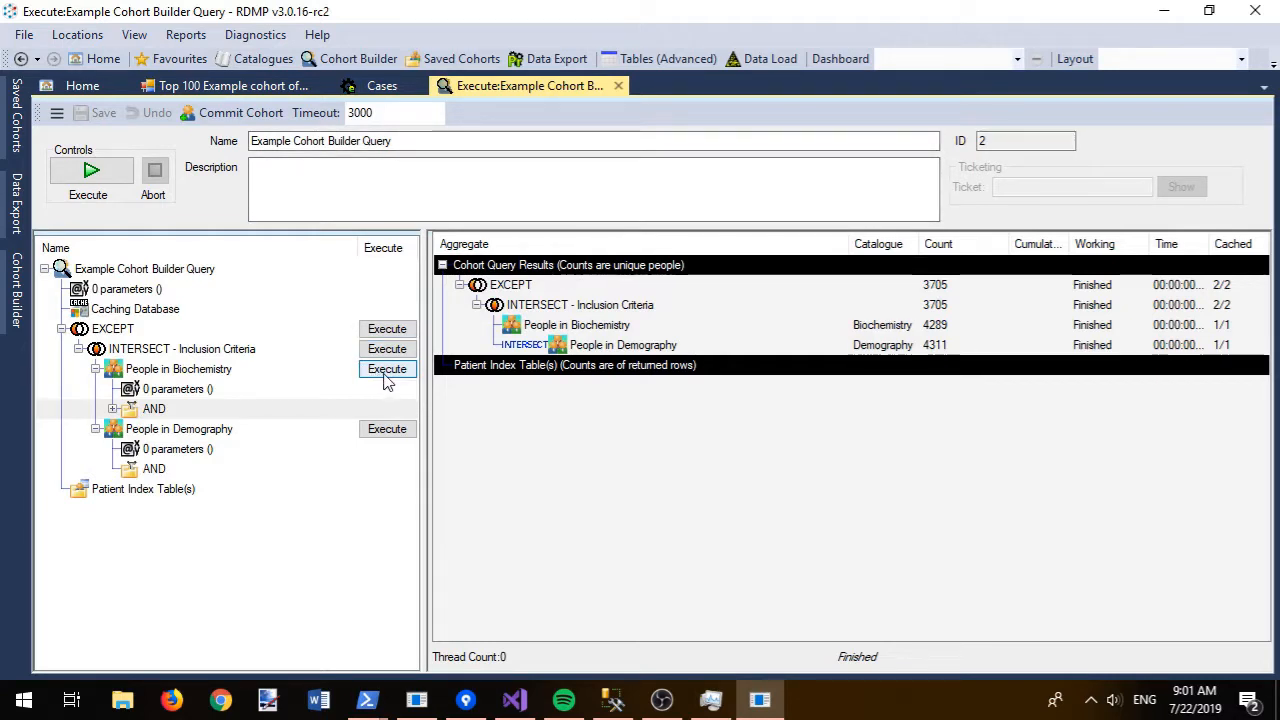
{"action": "left_click", "coordinate": [387, 369]}
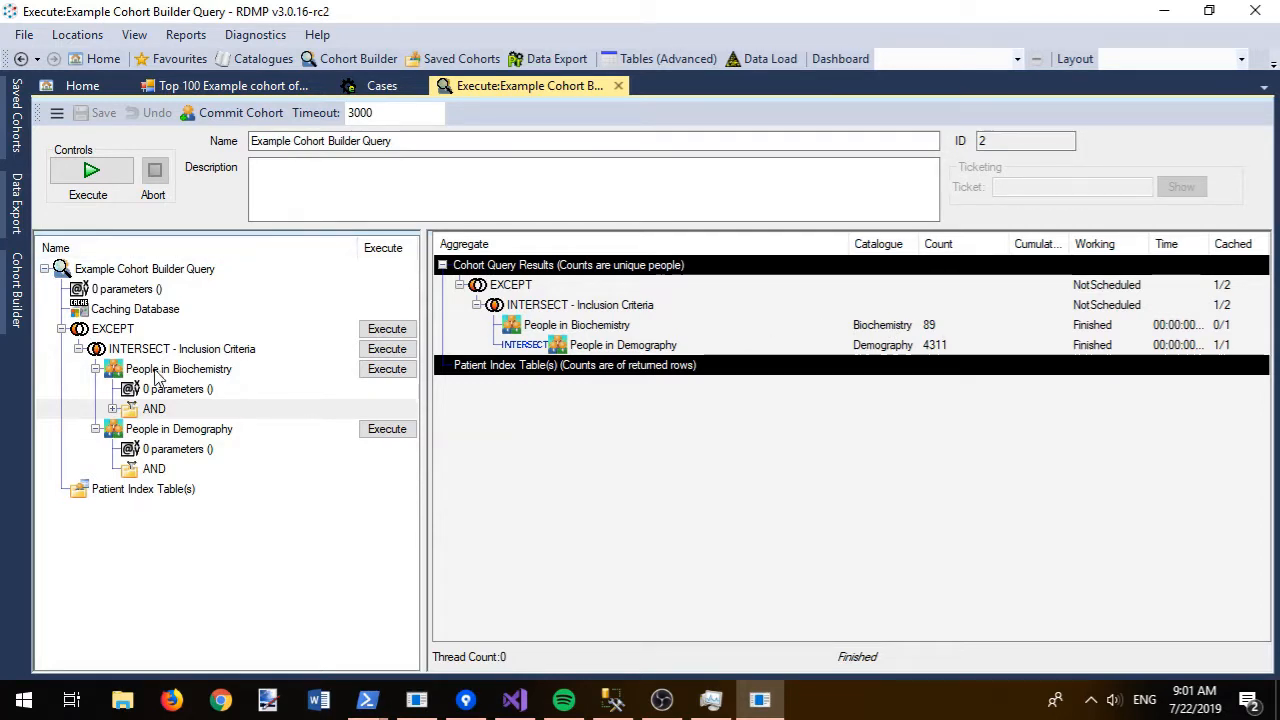
{"action": "right_click", "coordinate": [129, 369]}
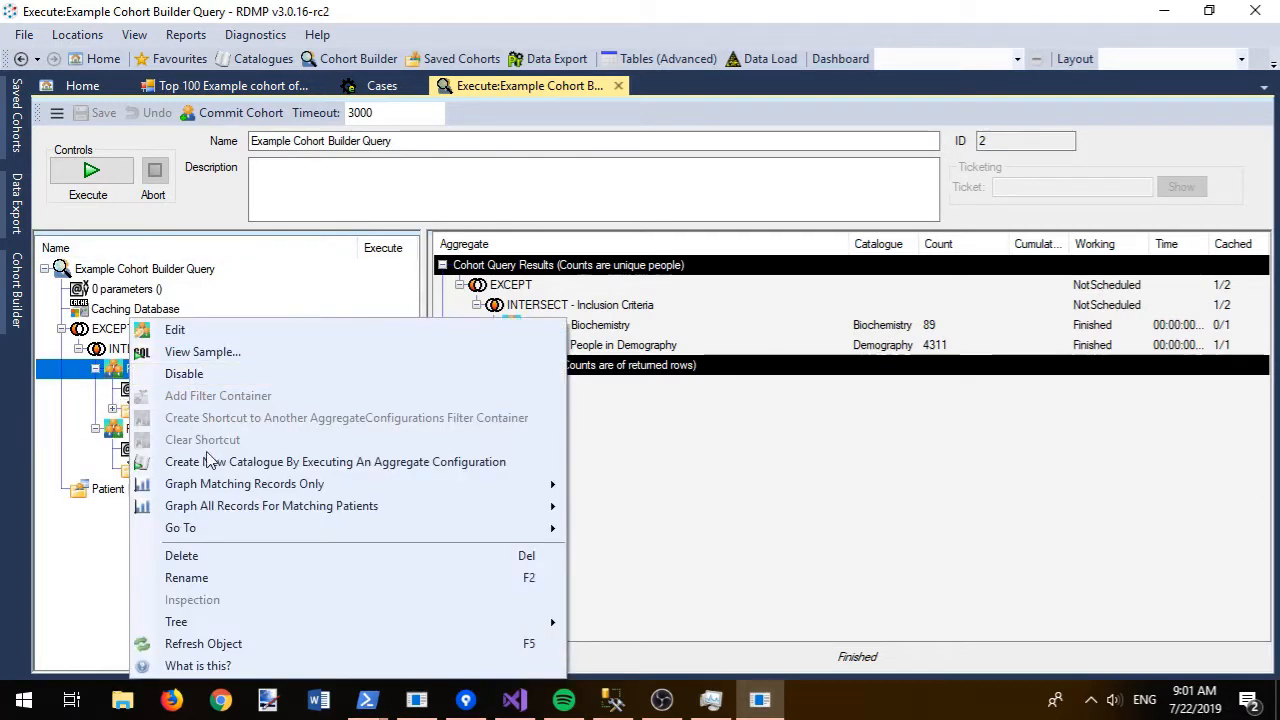
{"action": "left_click", "coordinate": [203, 352]}
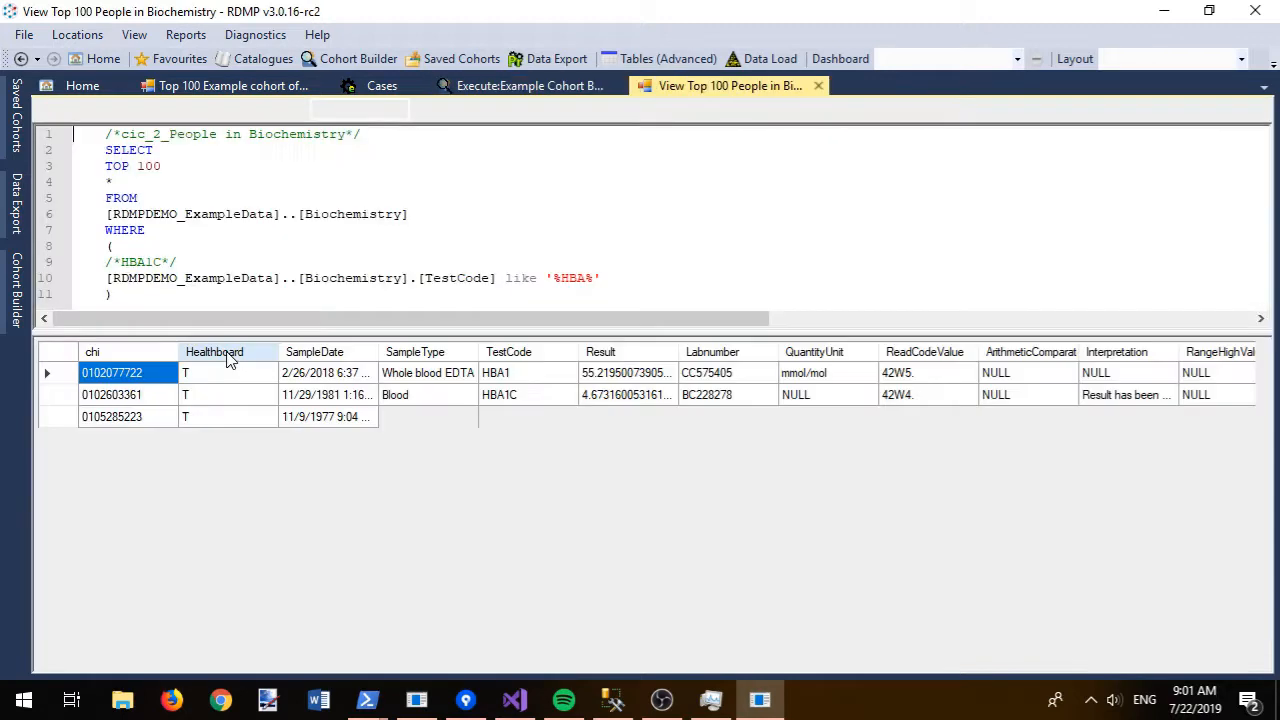
{"action": "left_click_drag", "start_coordinate": [513, 378], "coordinate": [518, 635]}
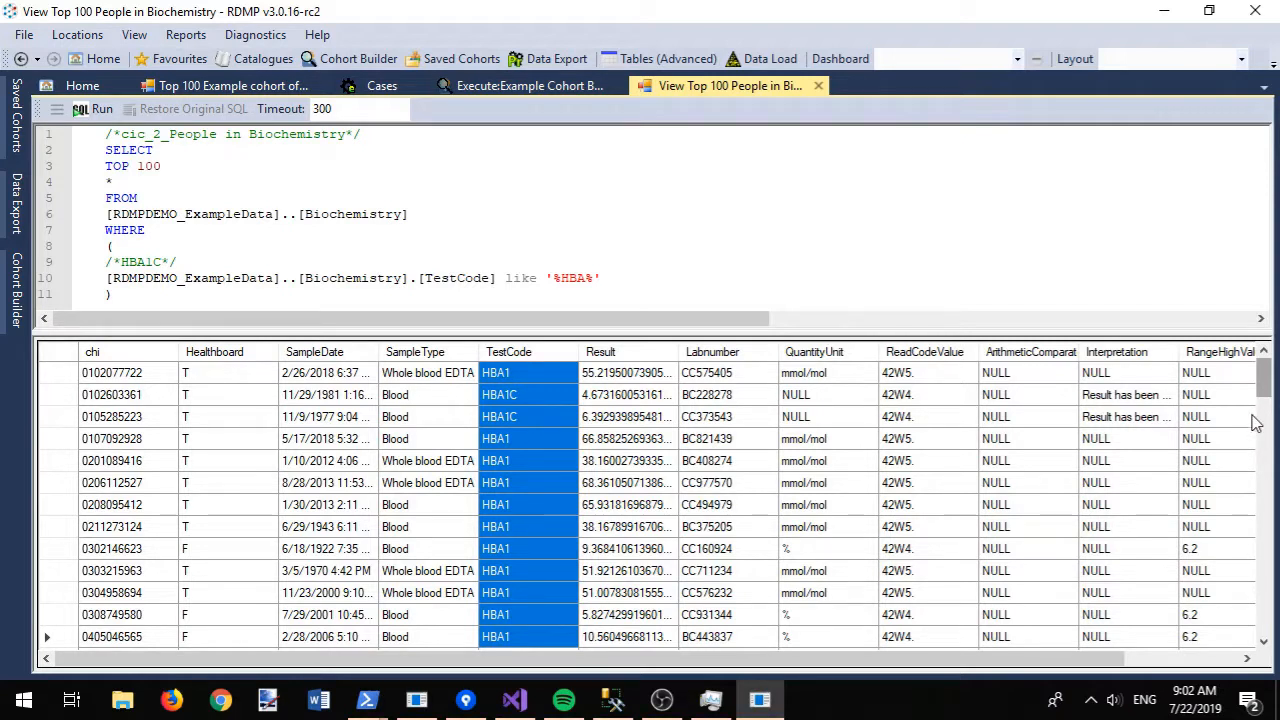
{"action": "key", "text": "ctrl+w"}
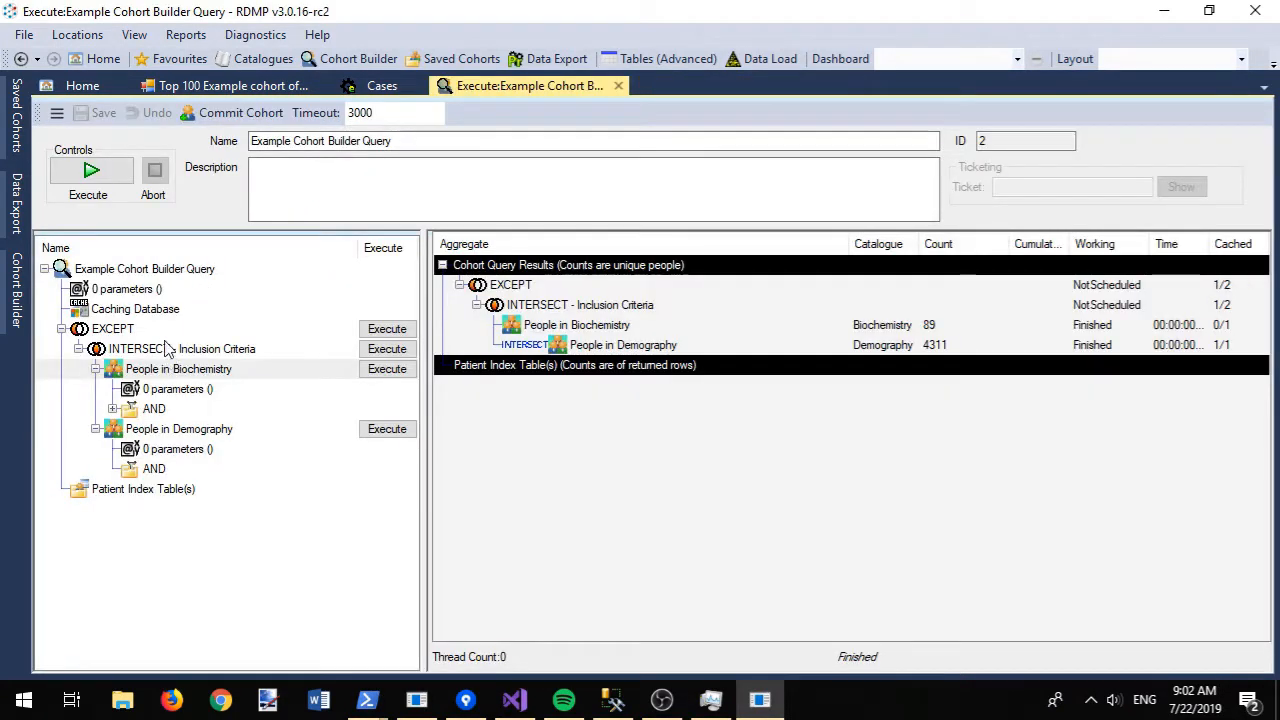
{"action": "right_click", "coordinate": [142, 349]}
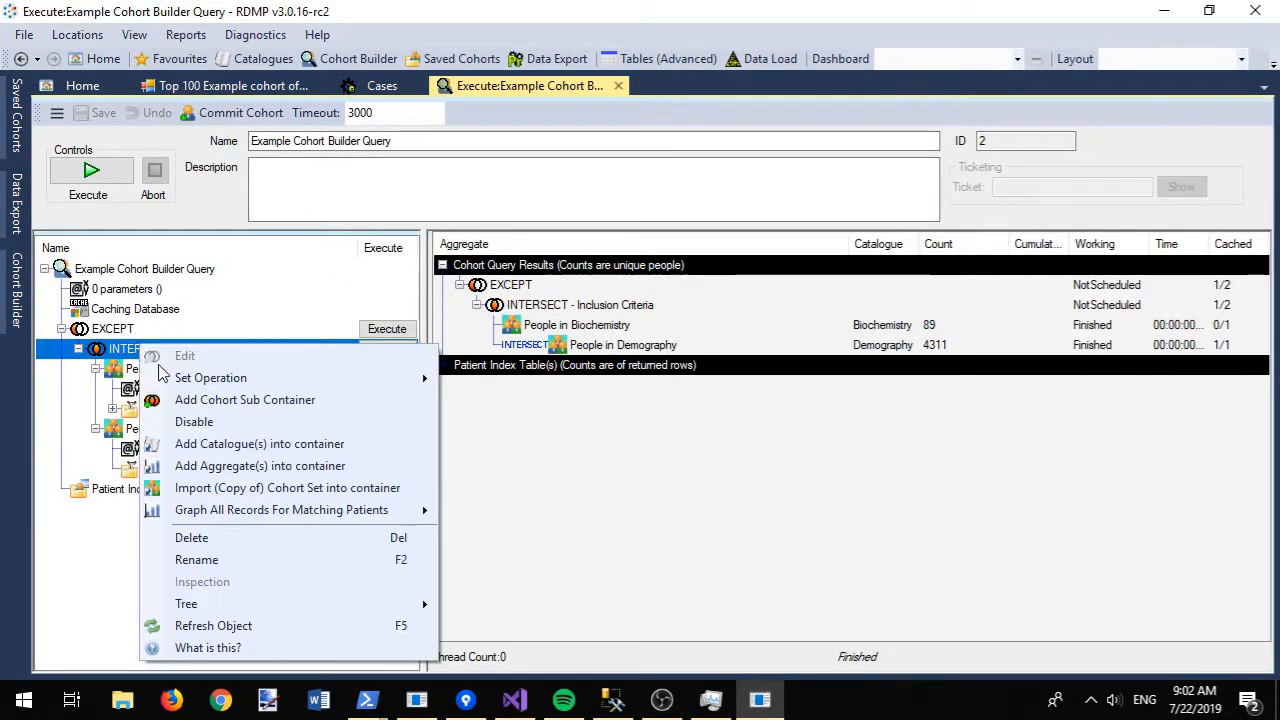
{"action": "mouse_move", "coordinate": [300, 510]}
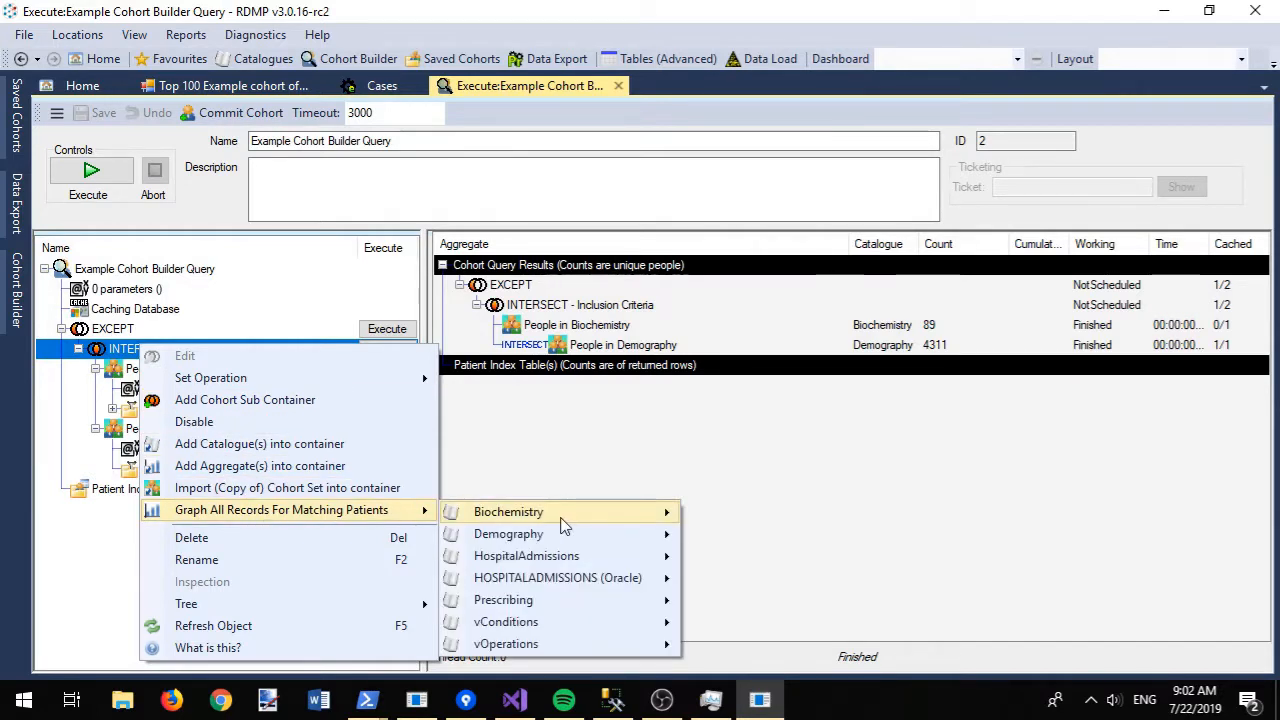
{"action": "mouse_move", "coordinate": [562, 516]}
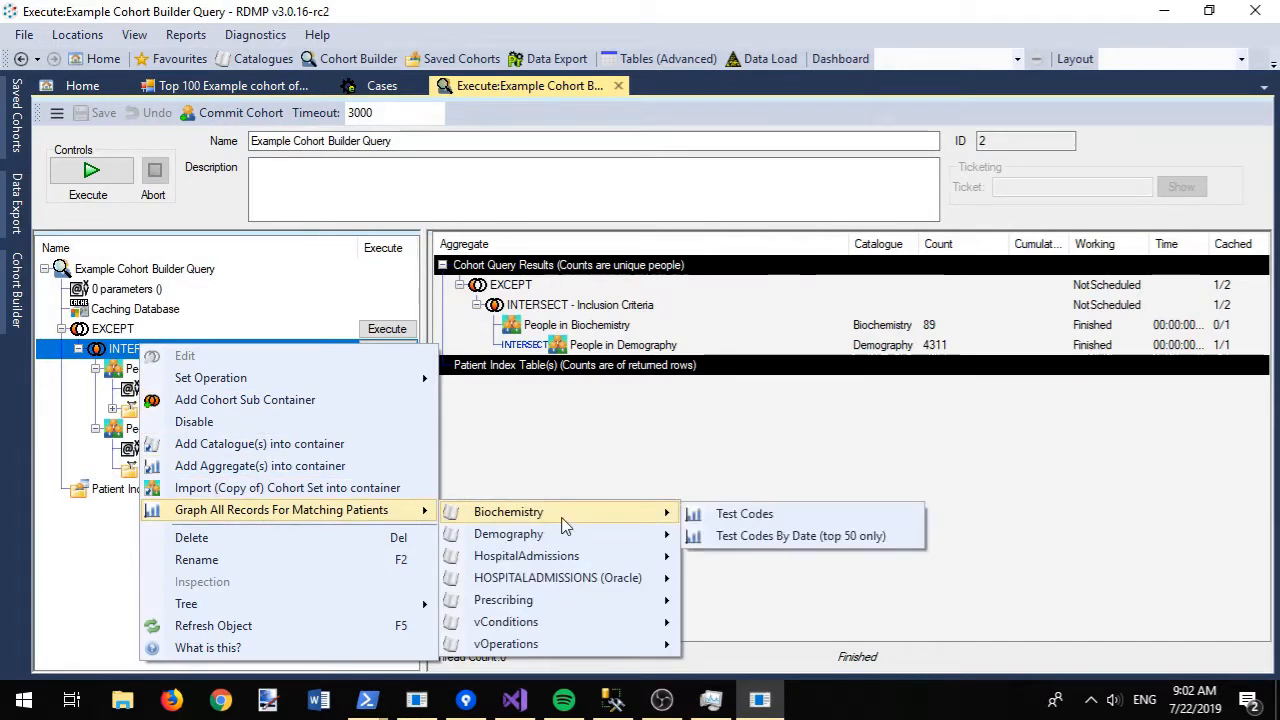
{"action": "left_click", "coordinate": [793, 538]}
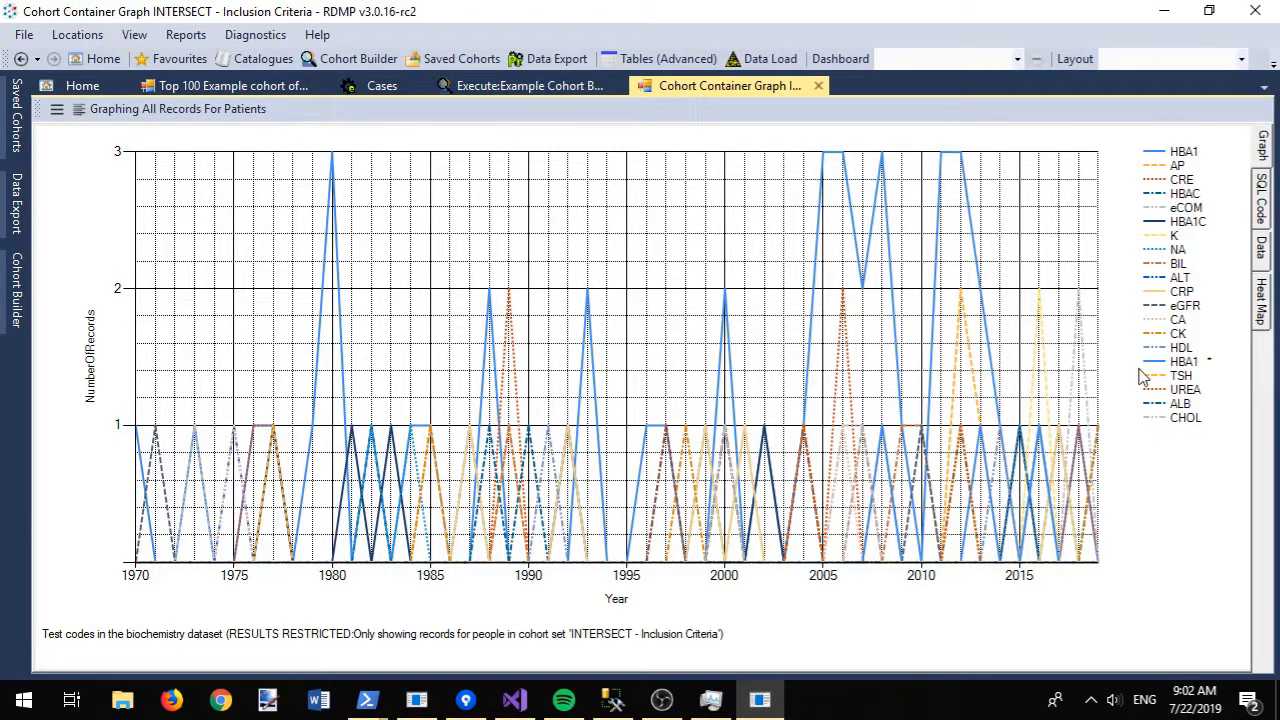
{"action": "left_click", "coordinate": [818, 87]}
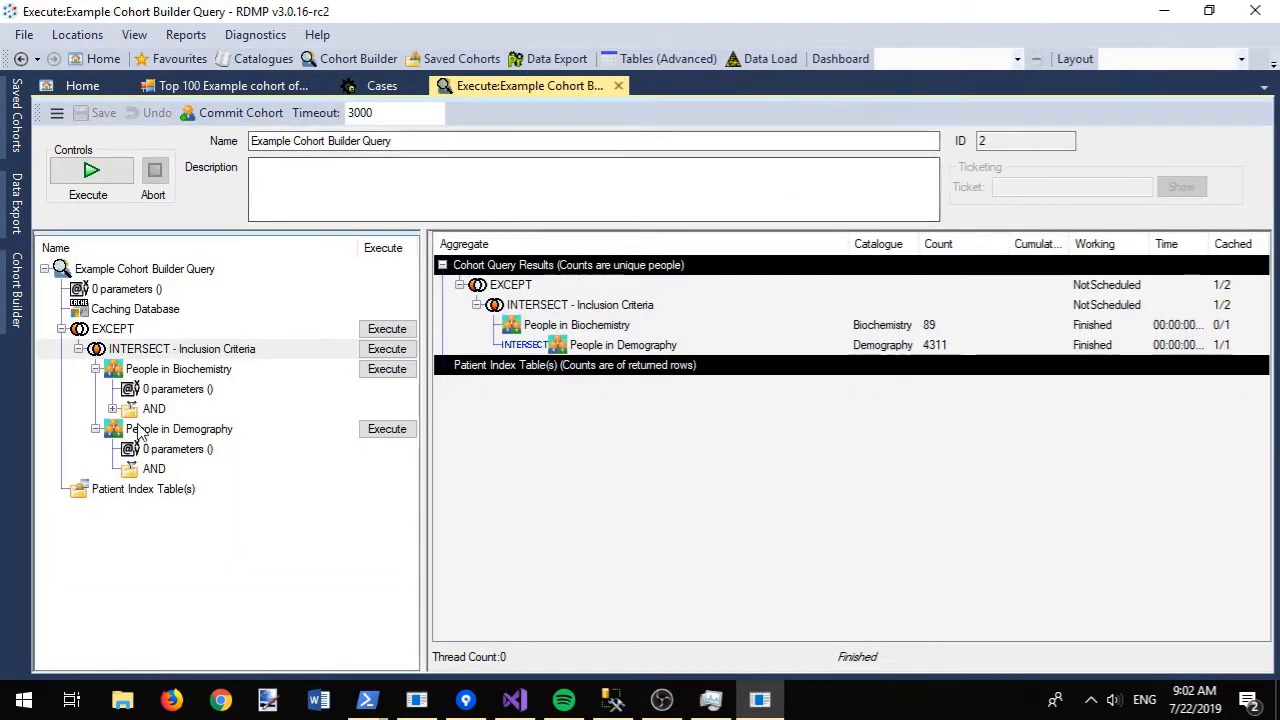
- Create and save a 'Tayside and Fife only' filter, hb_extract in ('T','F'), described 'match records in T and F only'
{"action": "right_click", "coordinate": [140, 469]}
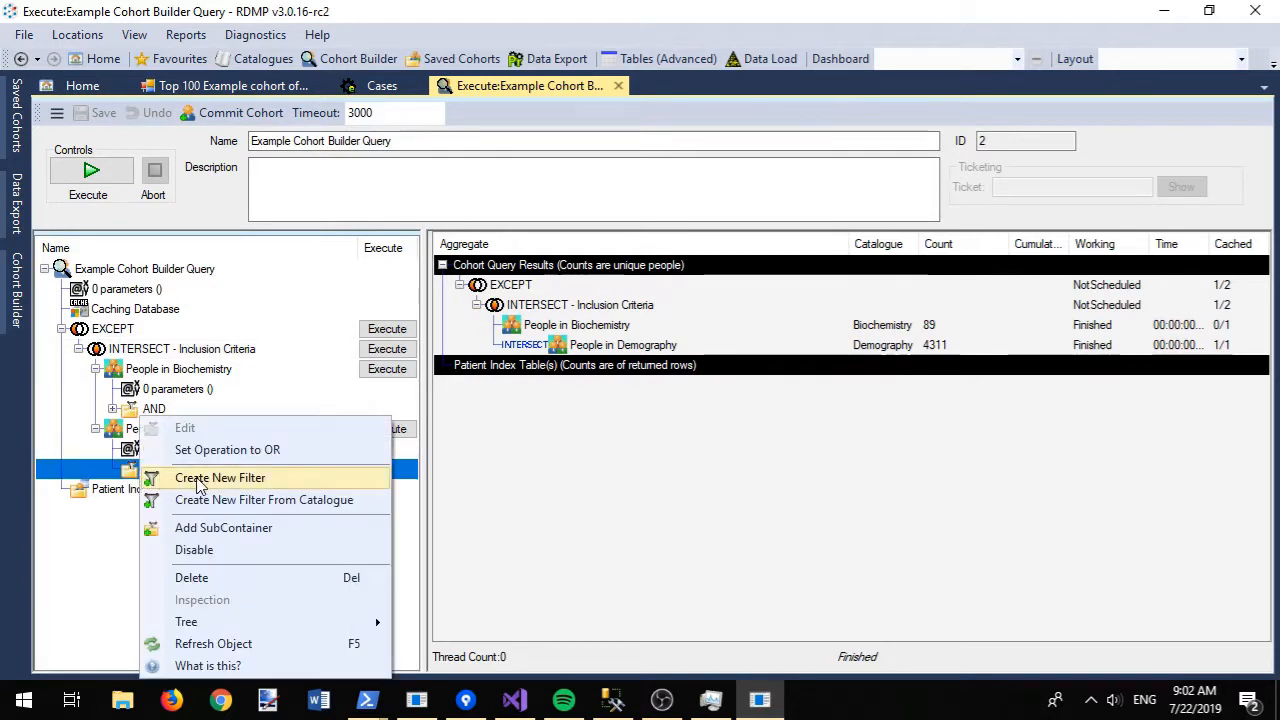
{"action": "left_click", "coordinate": [199, 479]}
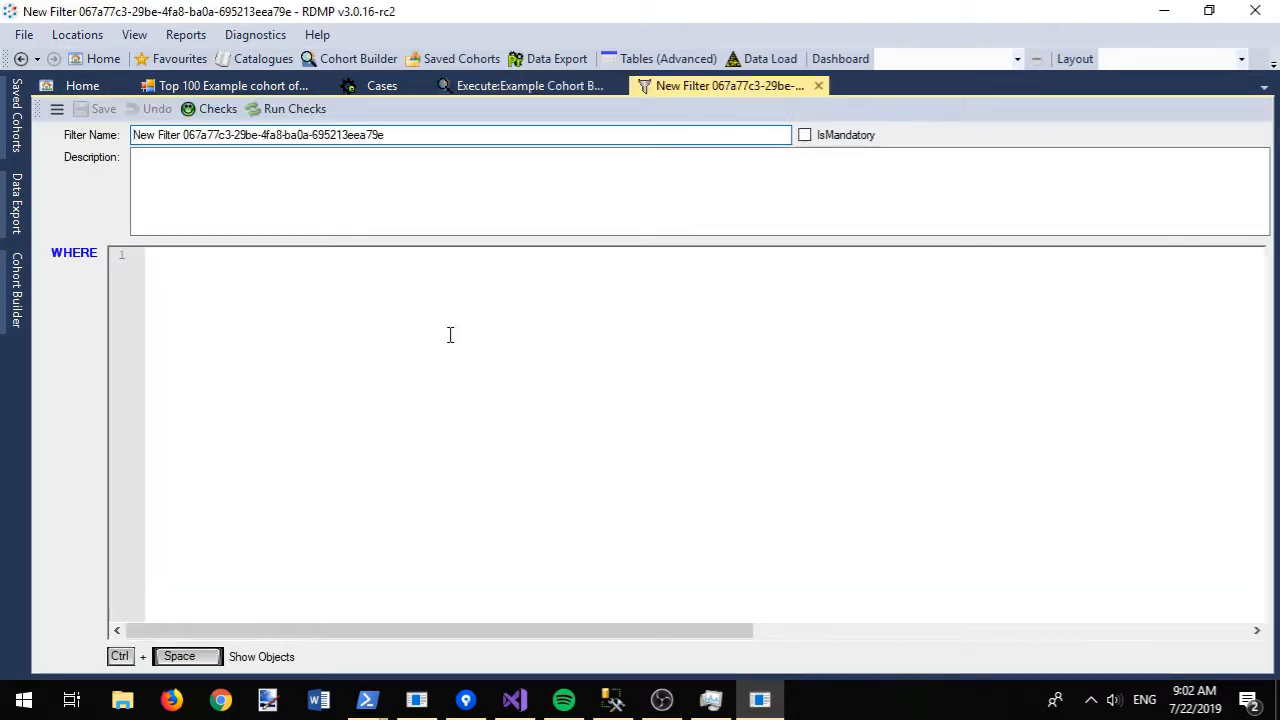
{"action": "type", "text": "hb"}
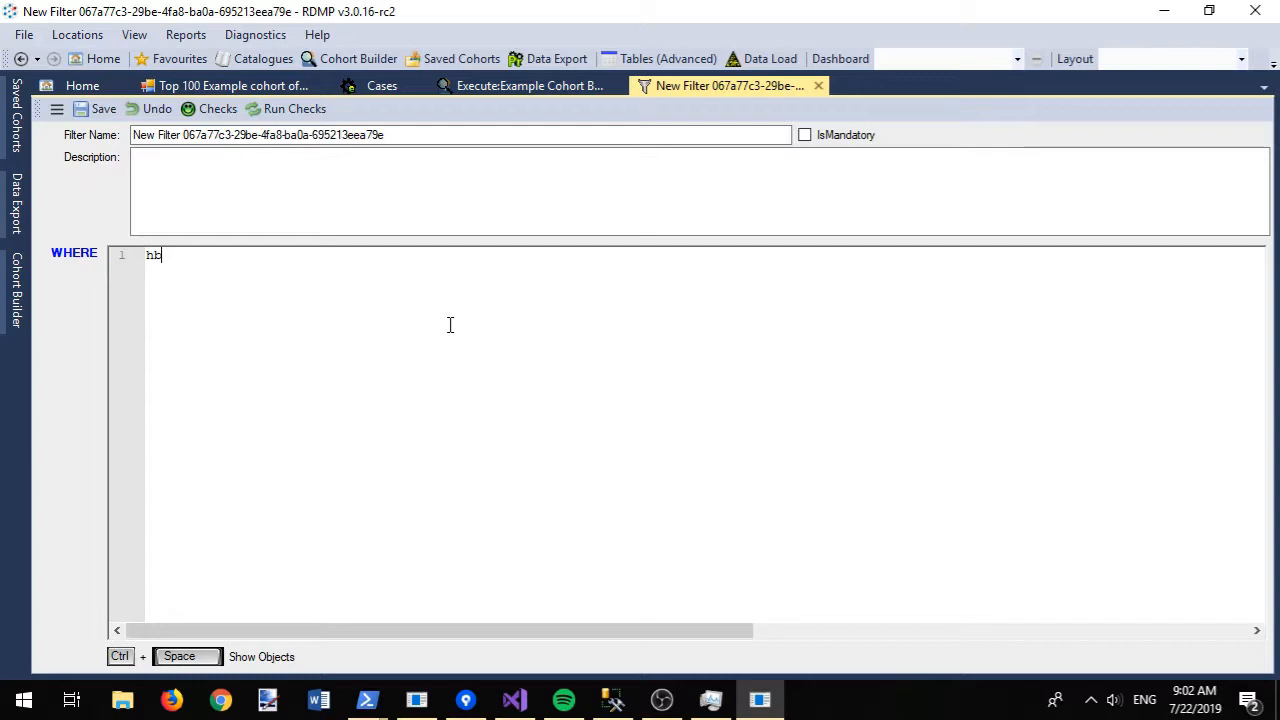
{"action": "key", "text": "ctrl+space"}
{"action": "key", "text": "Return"}
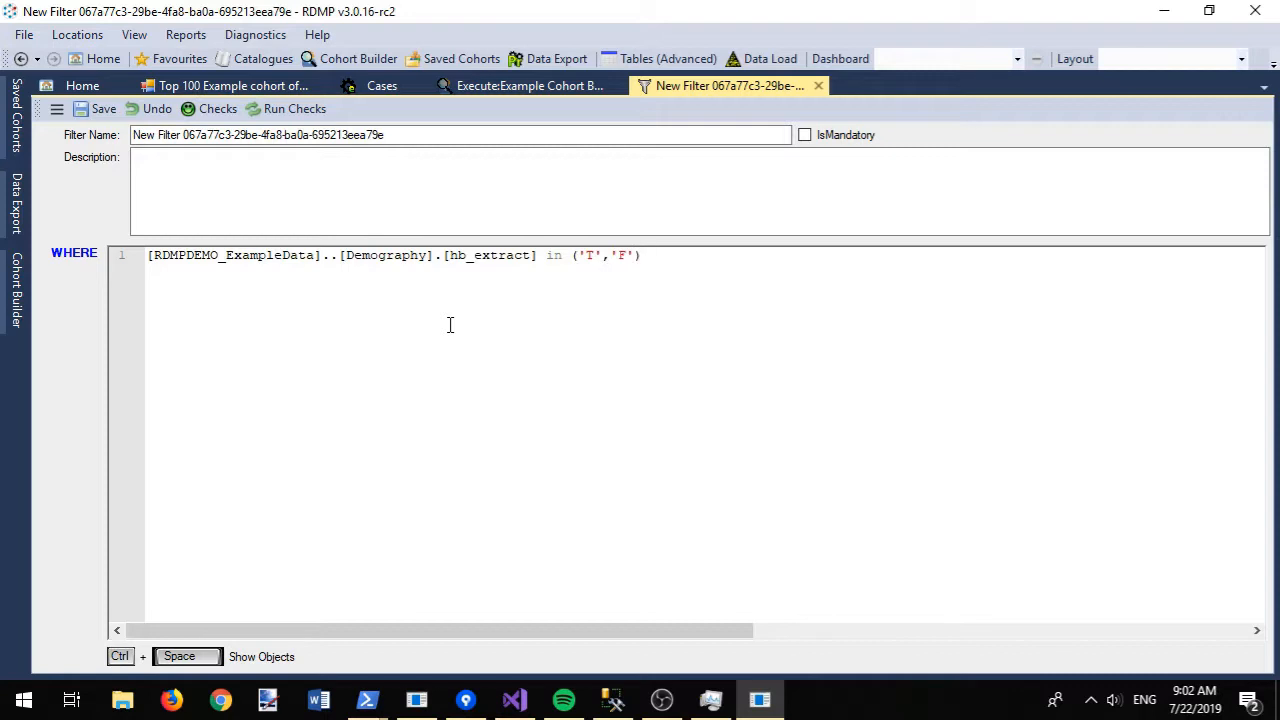
{"action": "left_click_drag", "start_coordinate": [390, 134], "coordinate": [133, 134]}
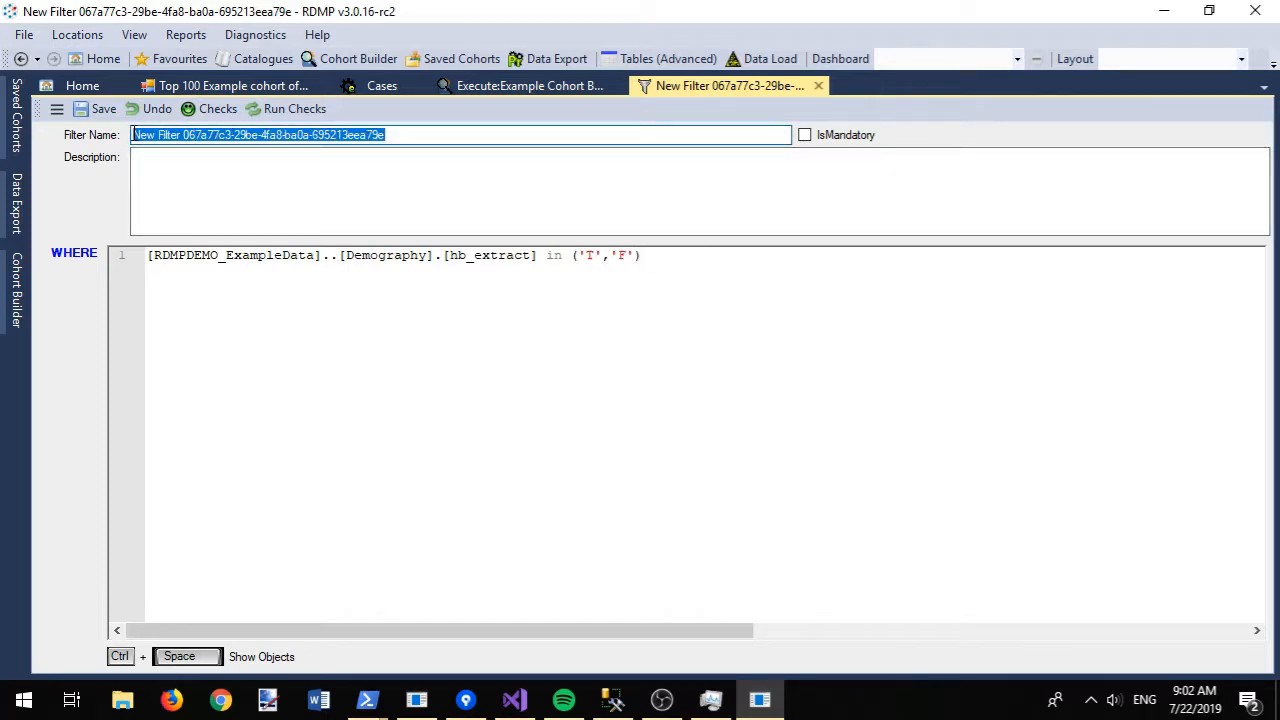
{"action": "type", "text": "Tayside and Fife "}
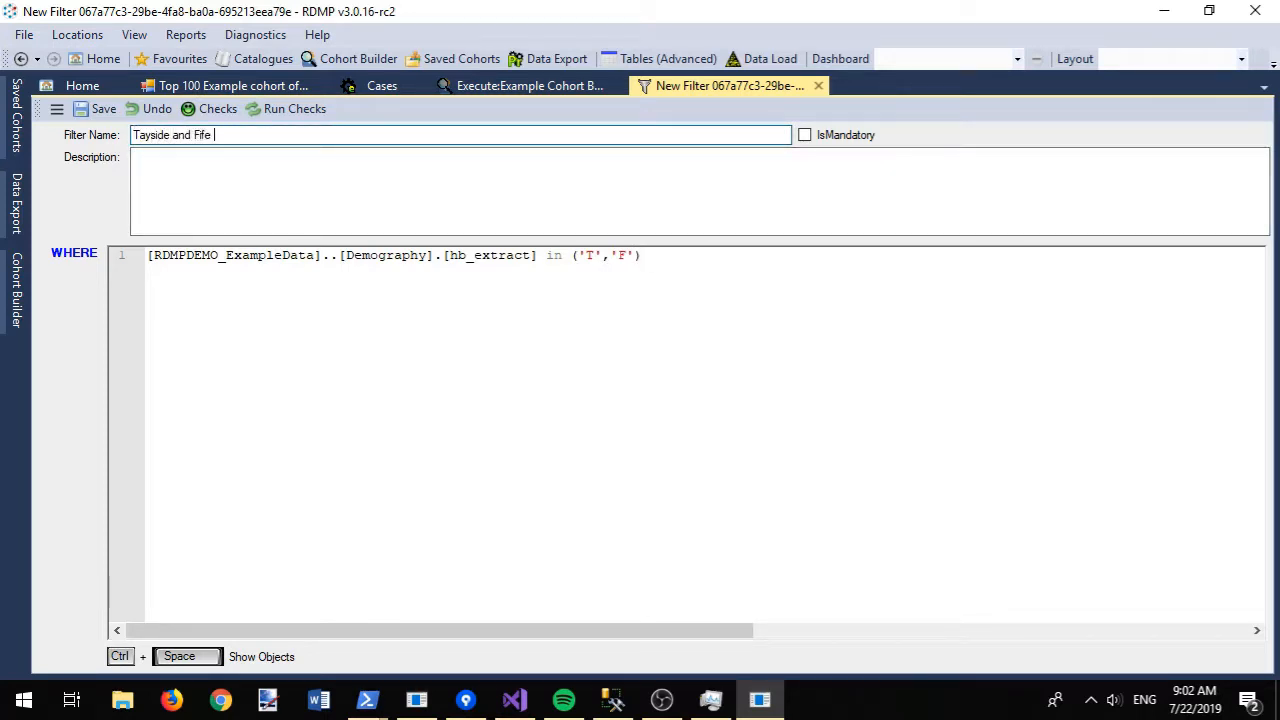
{"action": "type", "text": "only"}
{"action": "left_click", "coordinate": [231, 200]}
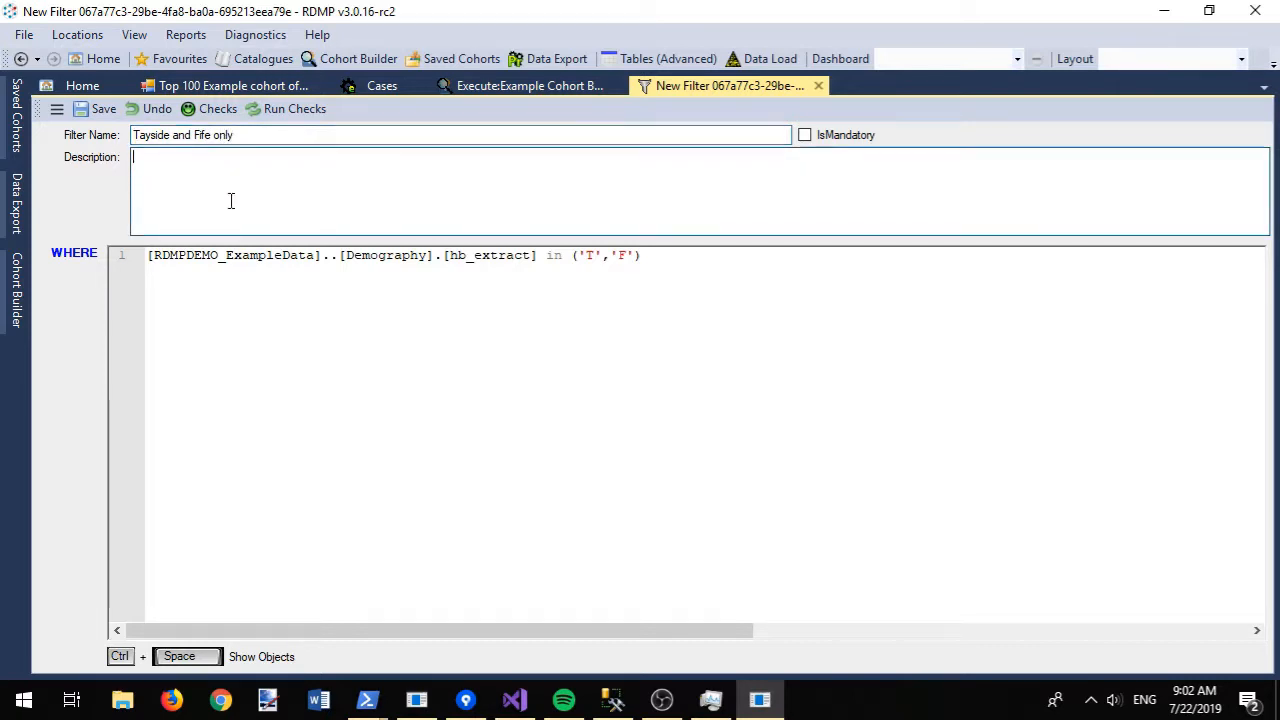
{"action": "type", "text": "match records in T and F only"}
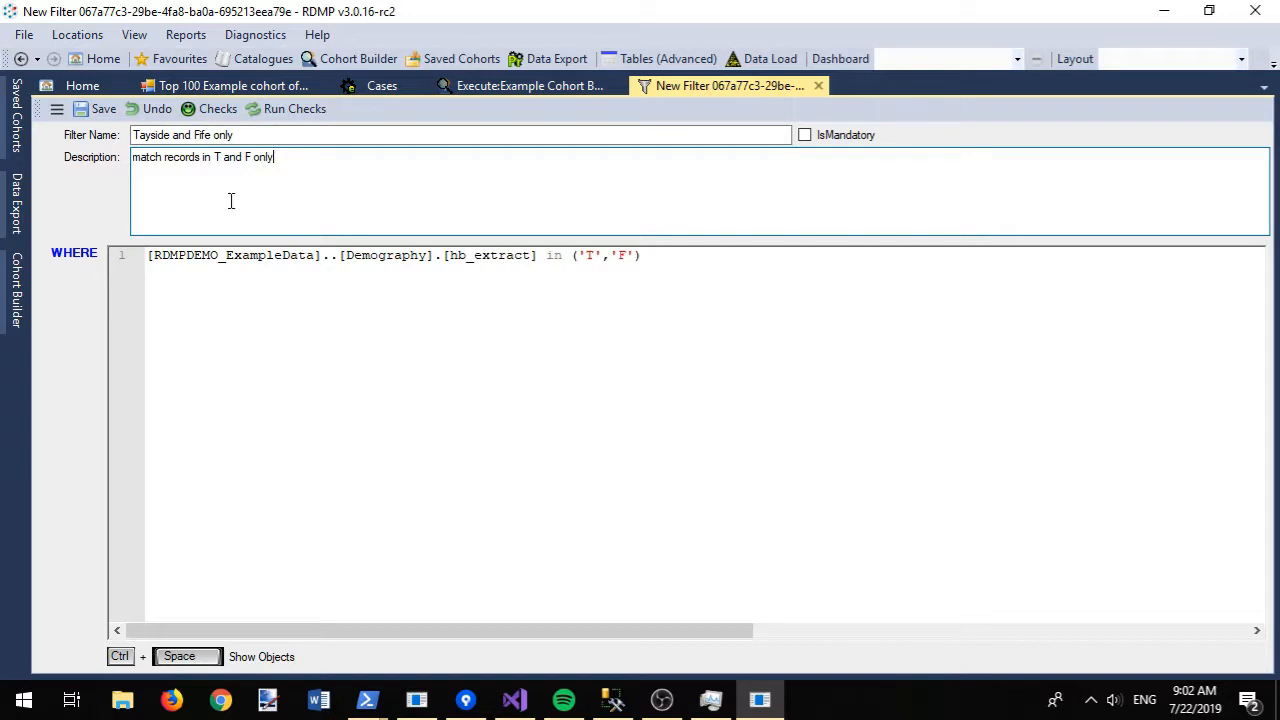
{"action": "key", "text": "ctrl+s"}
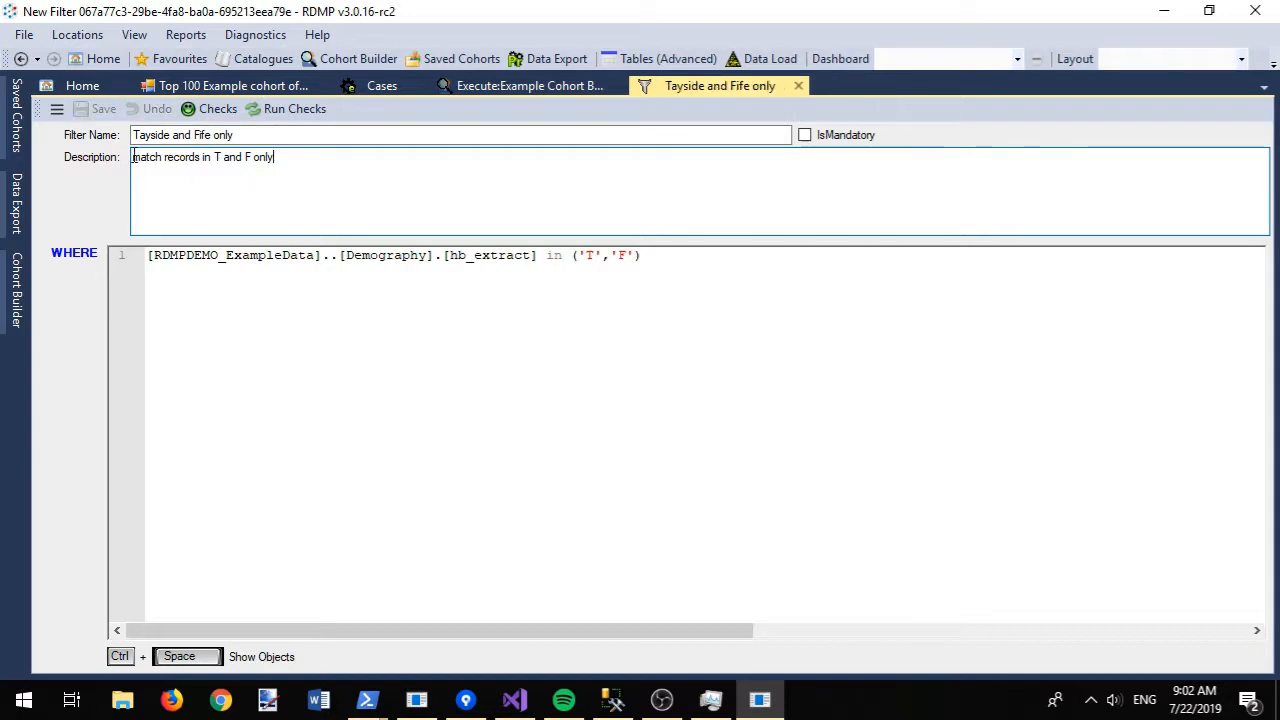
- Count records per hb_extract value (387 T, 355 F), then close the results and filter
{"action": "left_click", "coordinate": [57, 109]}
{"action": "key", "text": "Escape"}
{"action": "key", "text": "ctrl+space"}
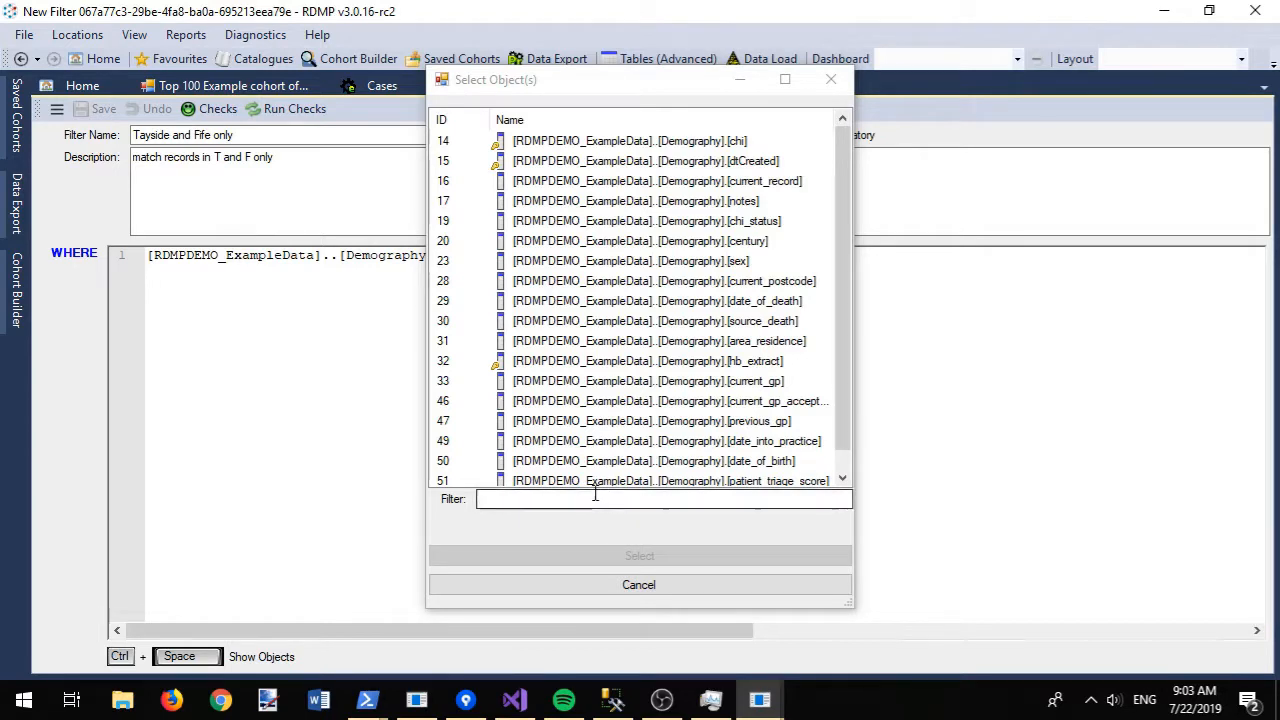
{"action": "type", "text": "hb"}
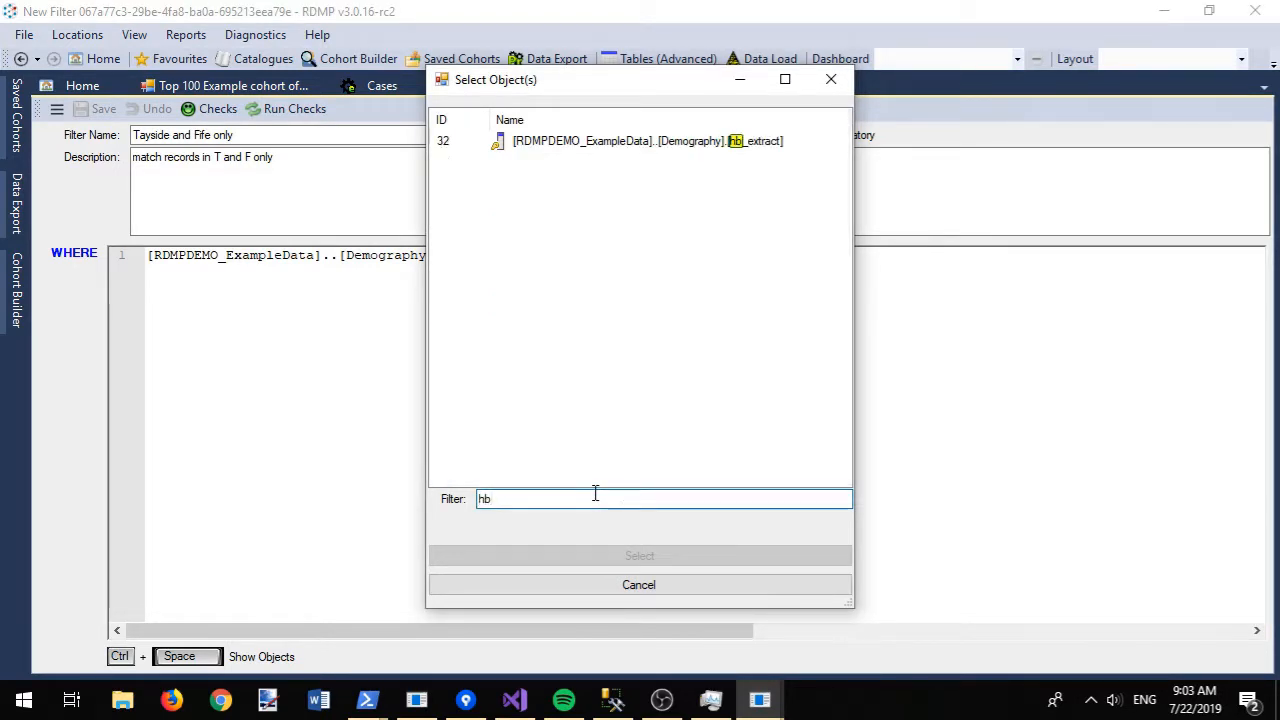
{"action": "double_click", "coordinate": [577, 145]}
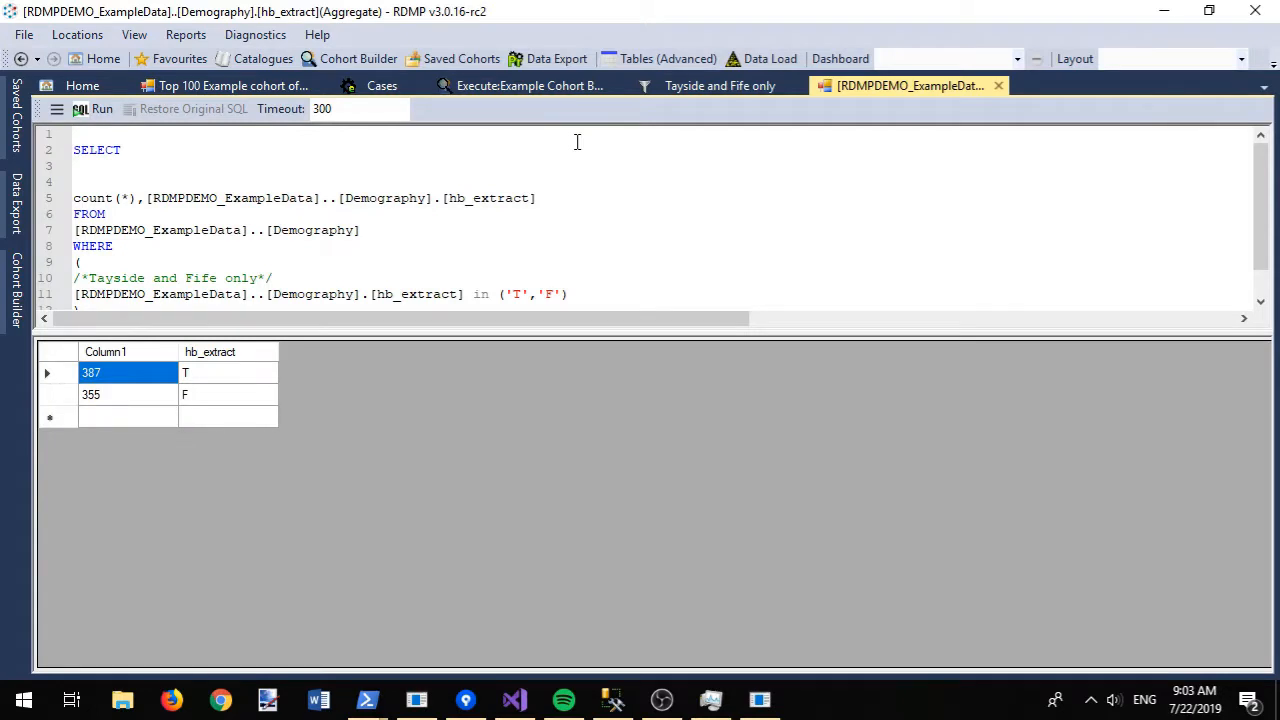
{"action": "left_click", "coordinate": [998, 86]}
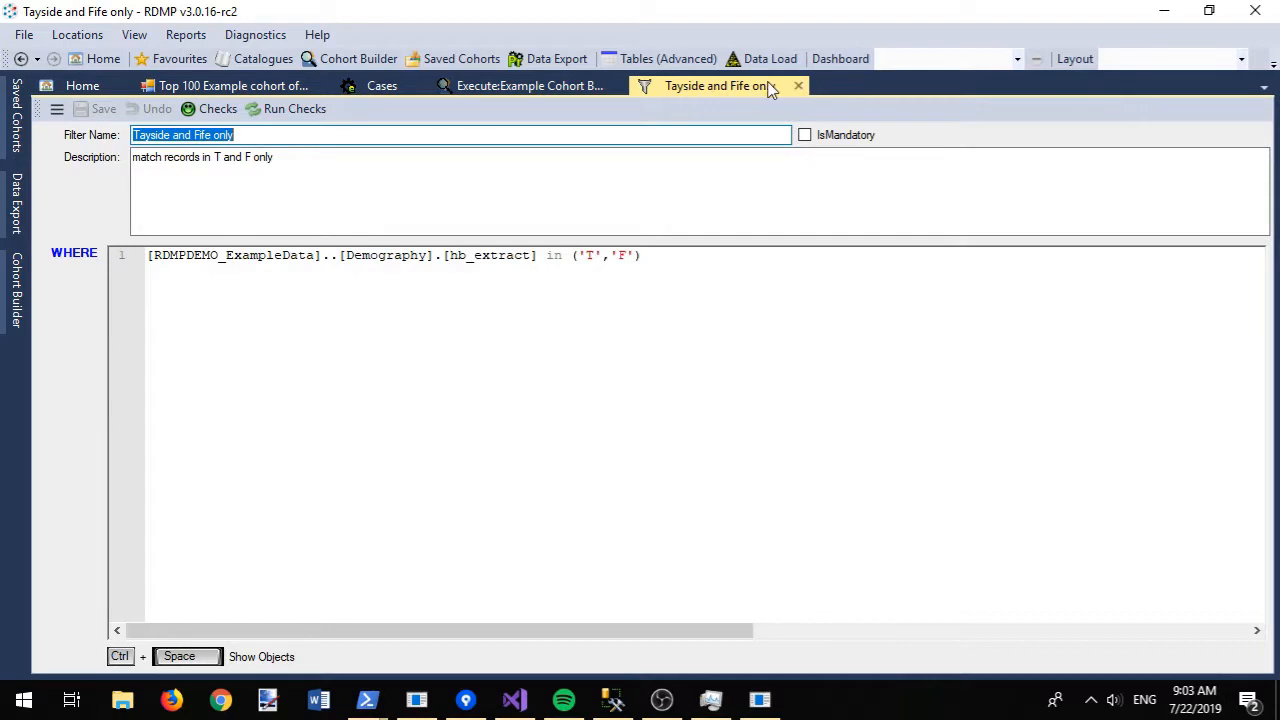
{"action": "left_click", "coordinate": [798, 86]}
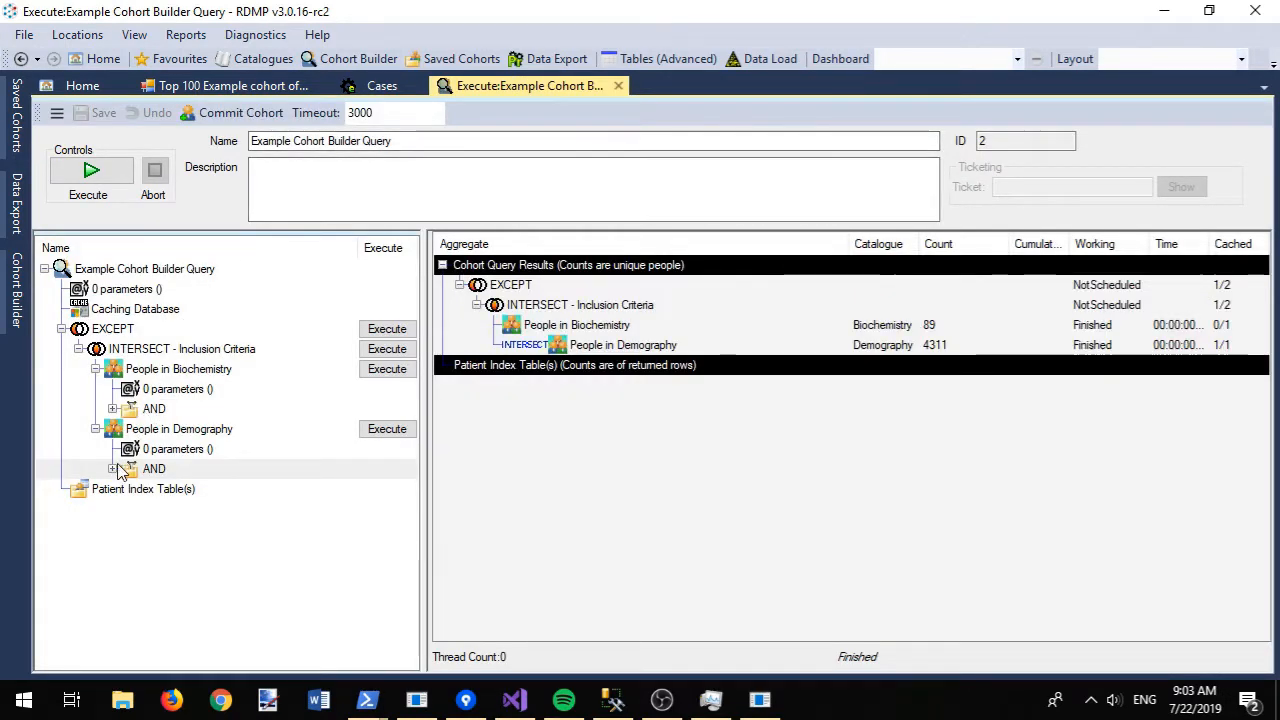
- Graph patient ages for the matching People in Demography records, then close the graph
{"action": "left_click", "coordinate": [113, 468]}
{"action": "right_click", "coordinate": [172, 430]}
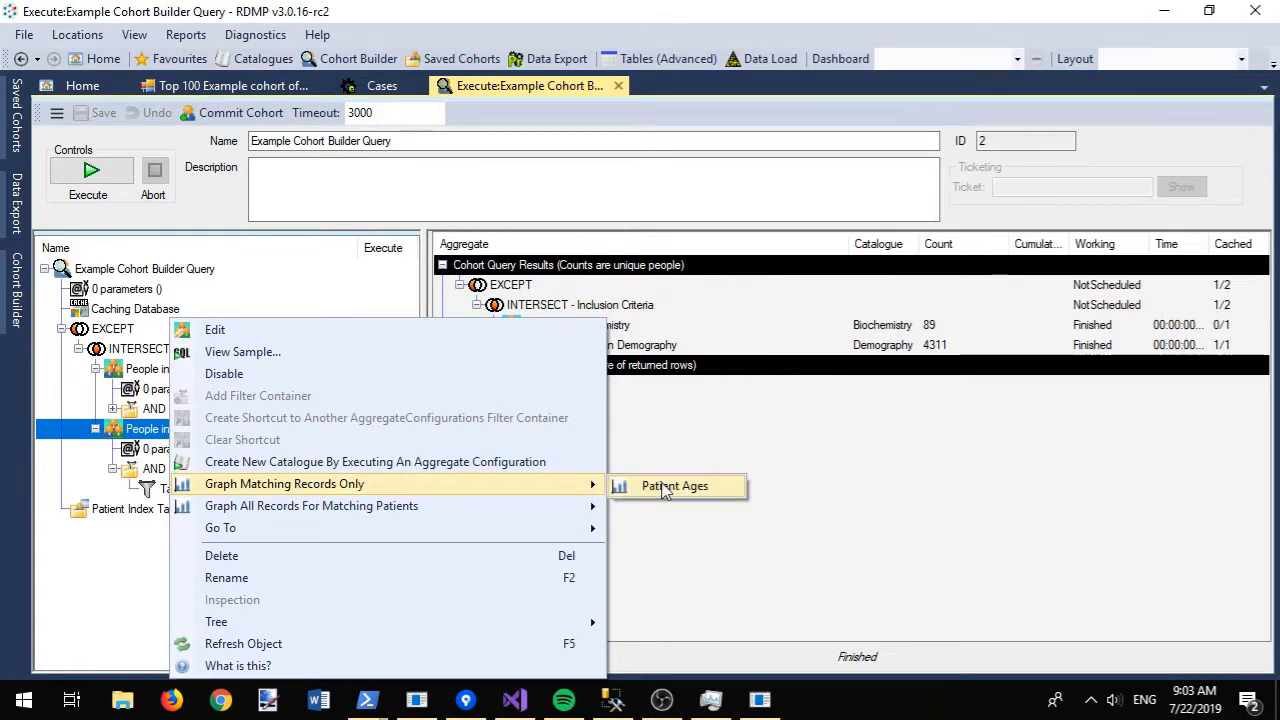
{"action": "left_click", "coordinate": [665, 490]}
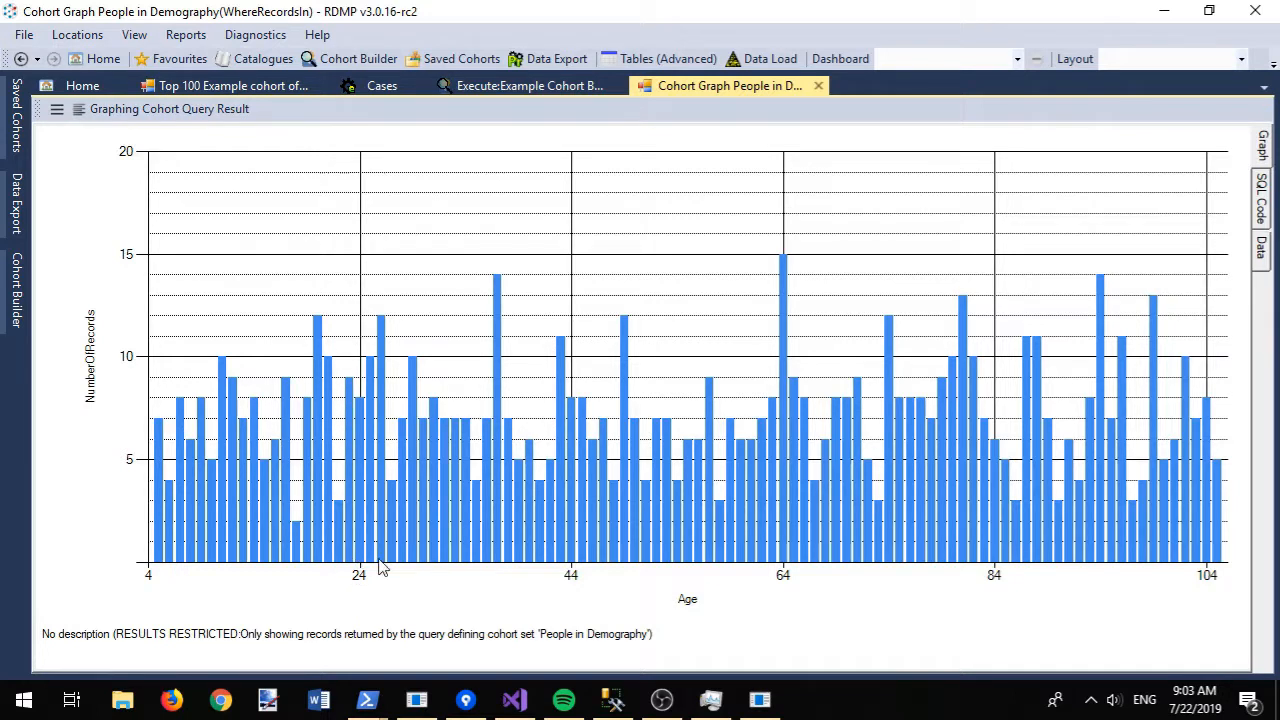
{"action": "left_click", "coordinate": [818, 86]}
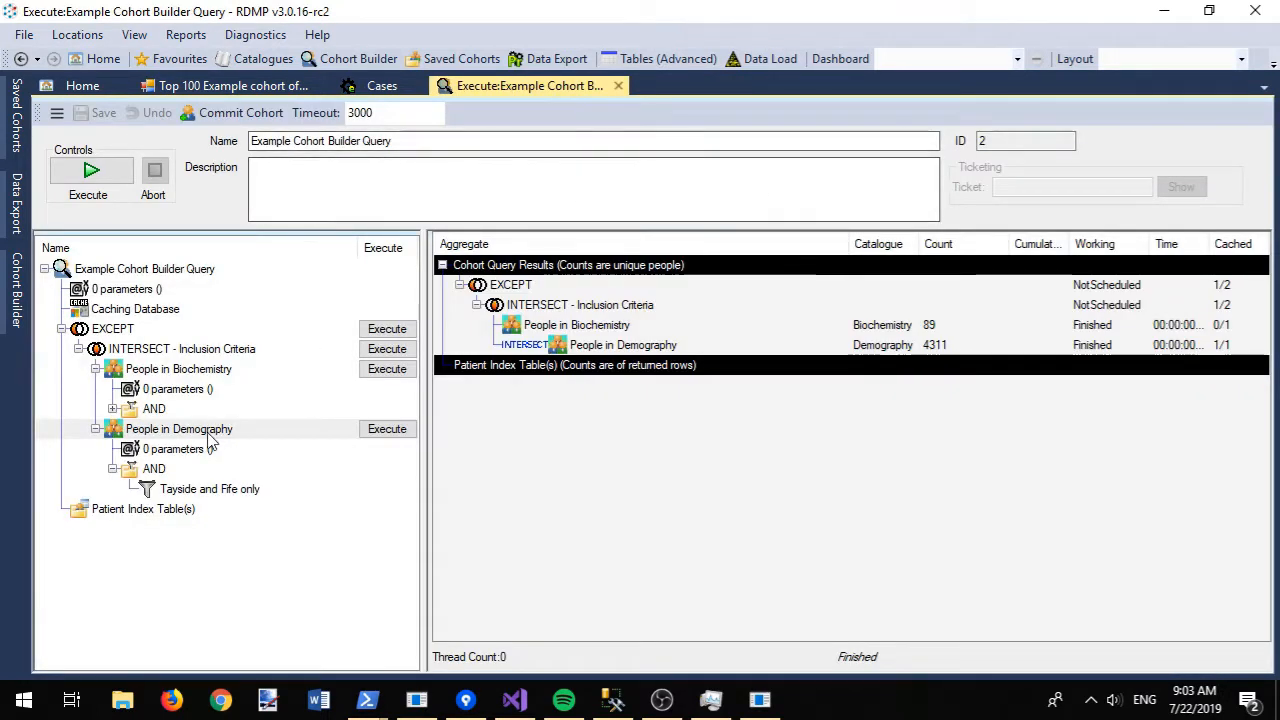
- Add and save an 'Aged at least 18 years' filter (Age >= 18) under People in Demography
{"action": "left_click", "coordinate": [177, 470]}
{"action": "right_click", "coordinate": [177, 470]}
{"action": "left_click", "coordinate": [262, 478]}
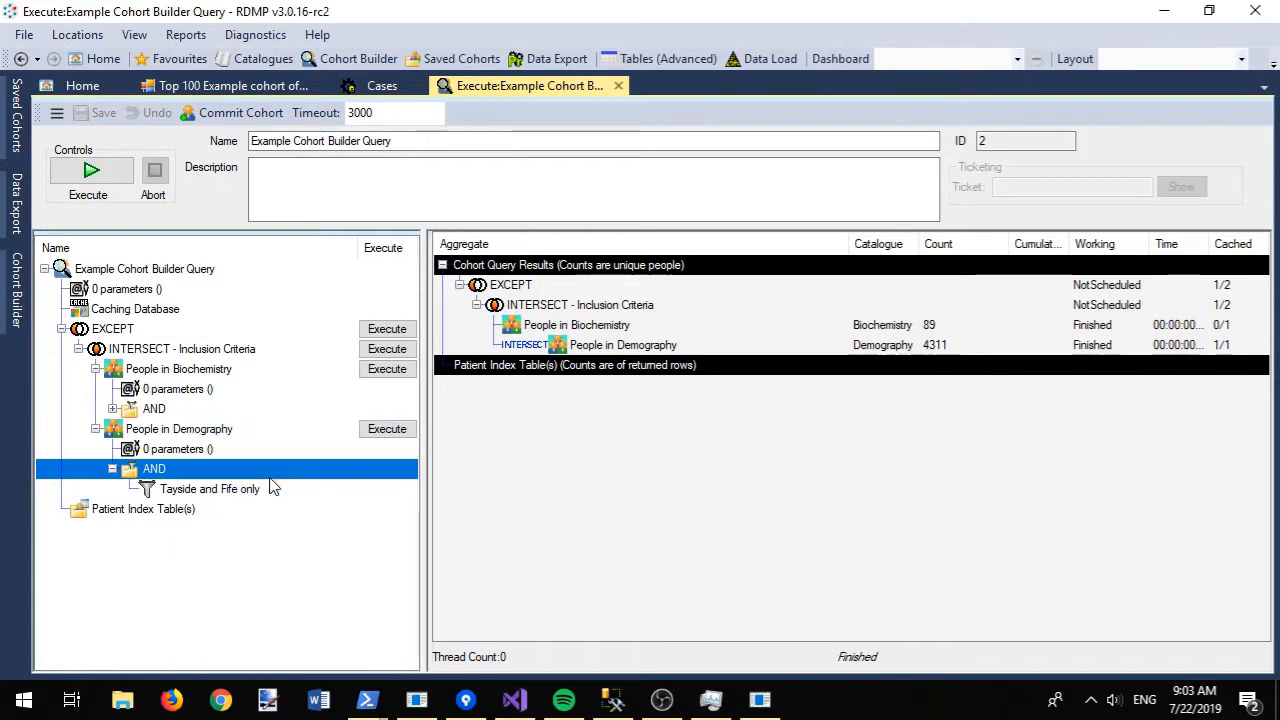
{"action": "type", "text": "ag"}
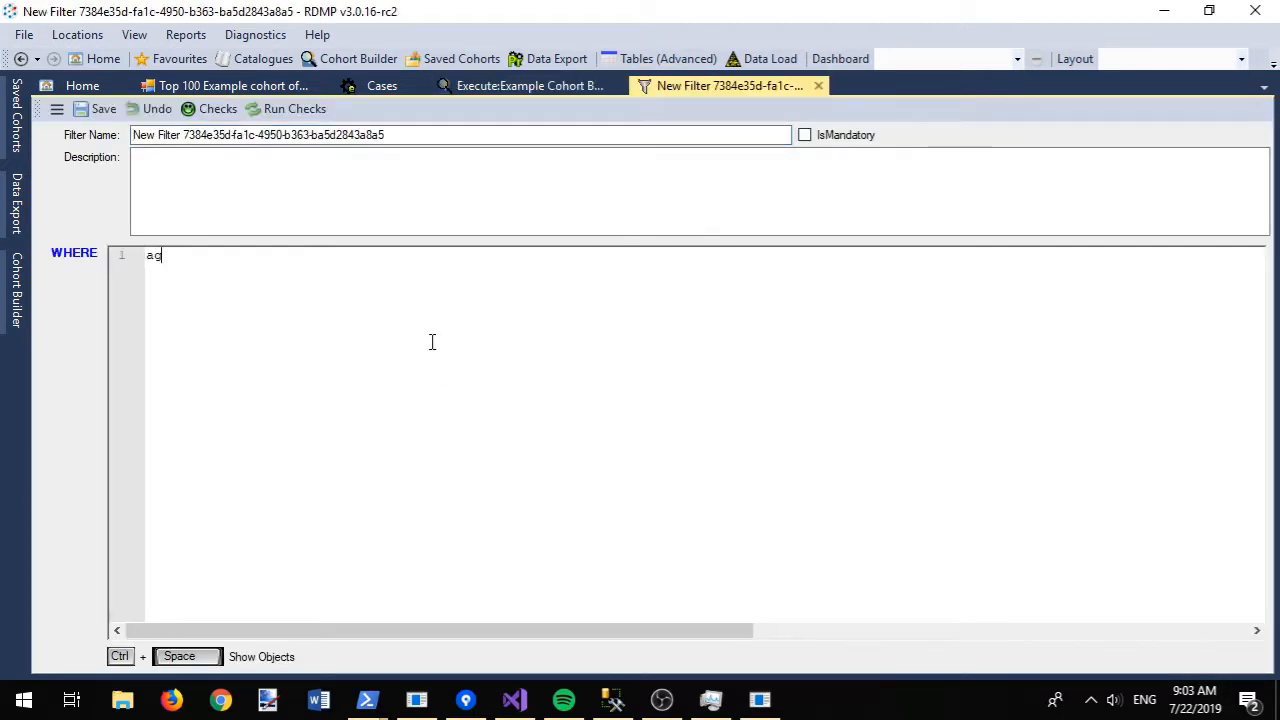
{"action": "key", "text": "Down"}
{"action": "key", "text": "Return"}
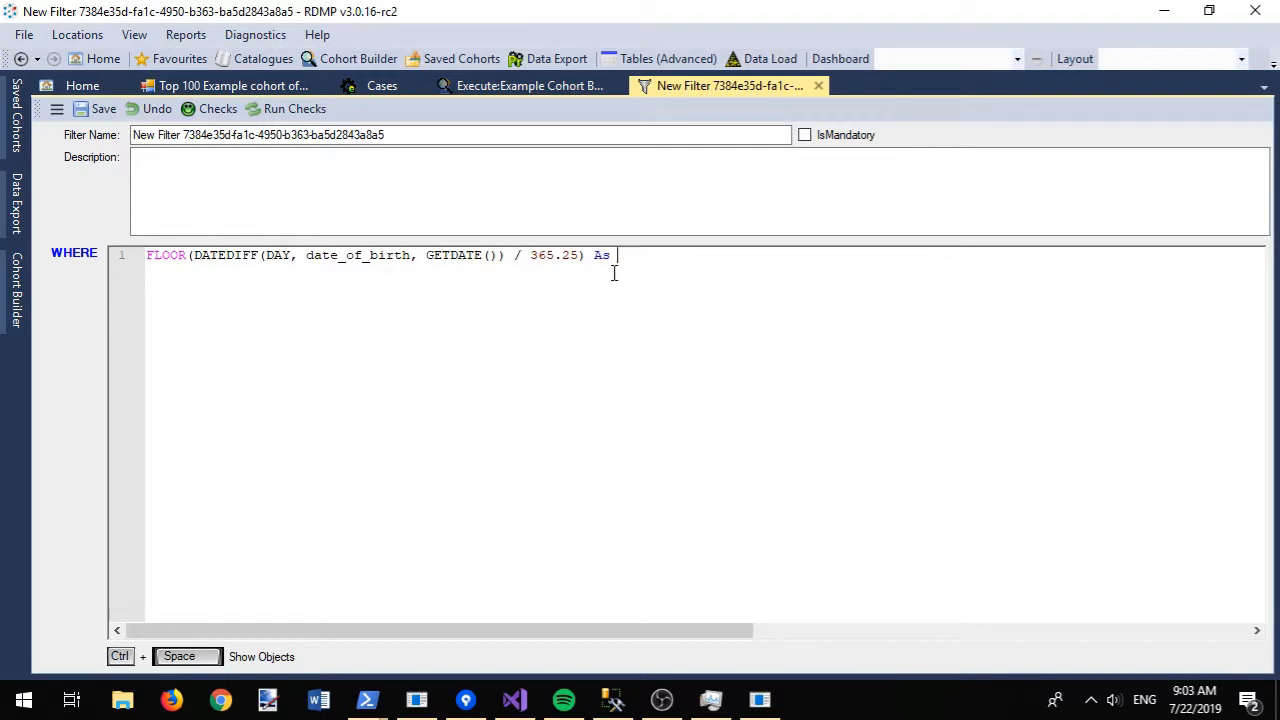
{"action": "type", "text": ">= 18"}
{"action": "left_click", "coordinate": [423, 131]}
{"action": "key", "text": "ctrl+a"}
{"action": "type", "text": "Aged at least"}
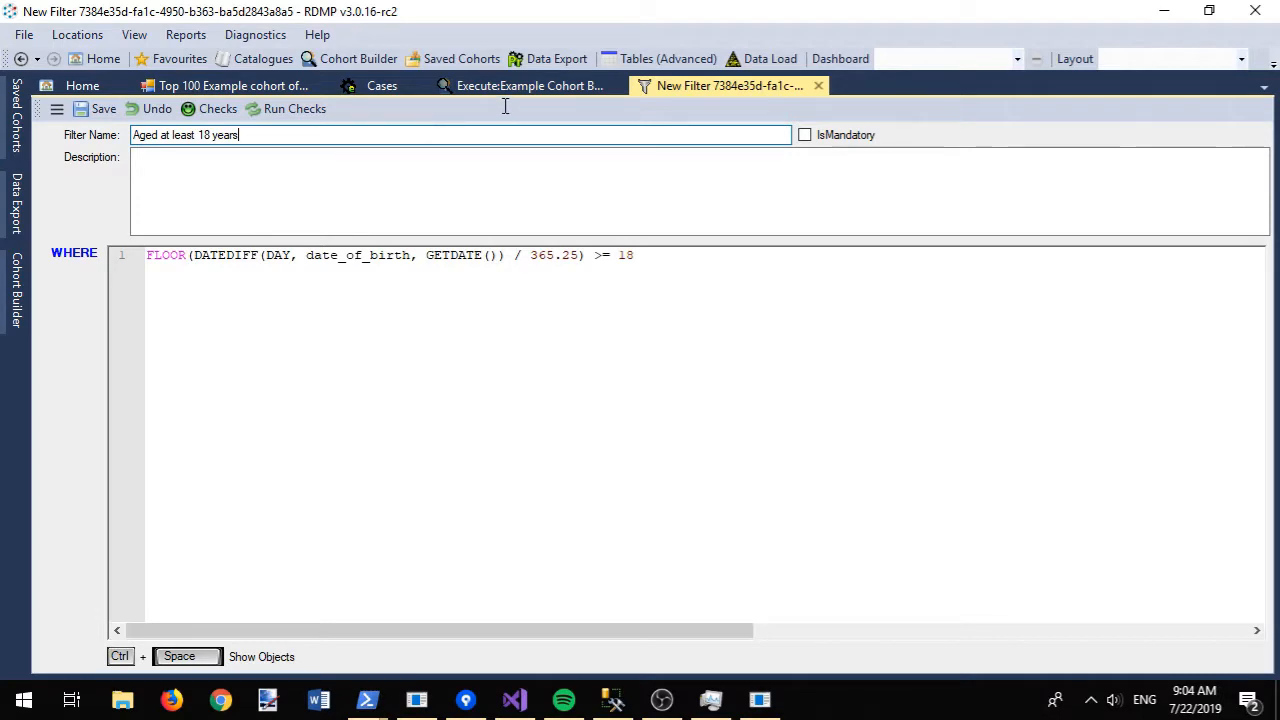
{"action": "key", "text": "ctrl+s"}
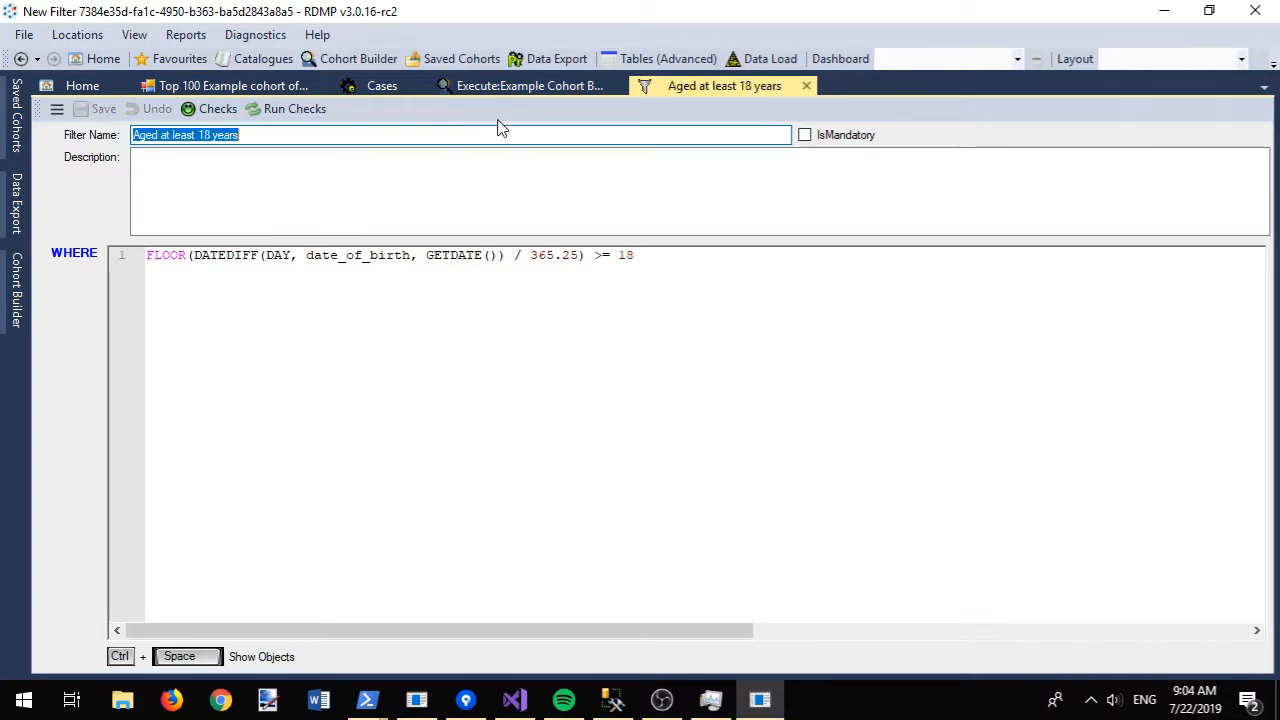
{"action": "left_click", "coordinate": [807, 86]}
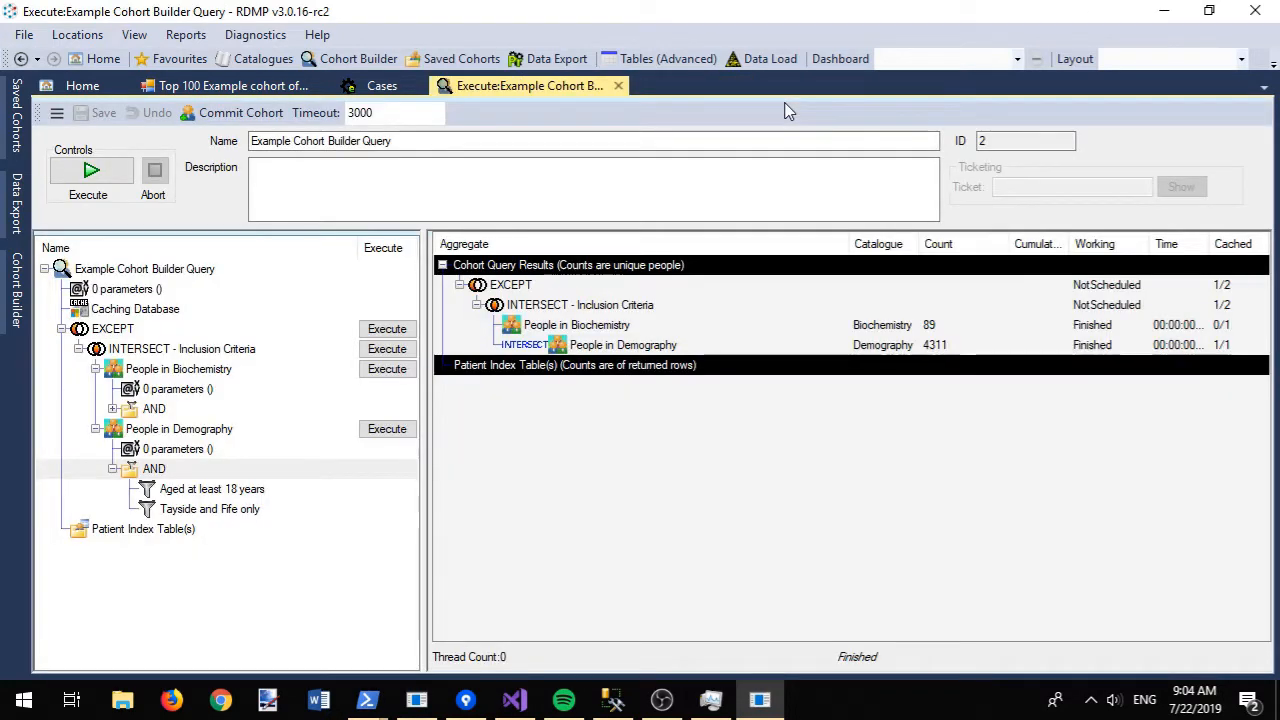
- Run People in Demography alone (611), then the whole cohort query, giving 11 people
{"action": "right_click", "coordinate": [146, 476]}
{"action": "left_click", "coordinate": [100, 590]}
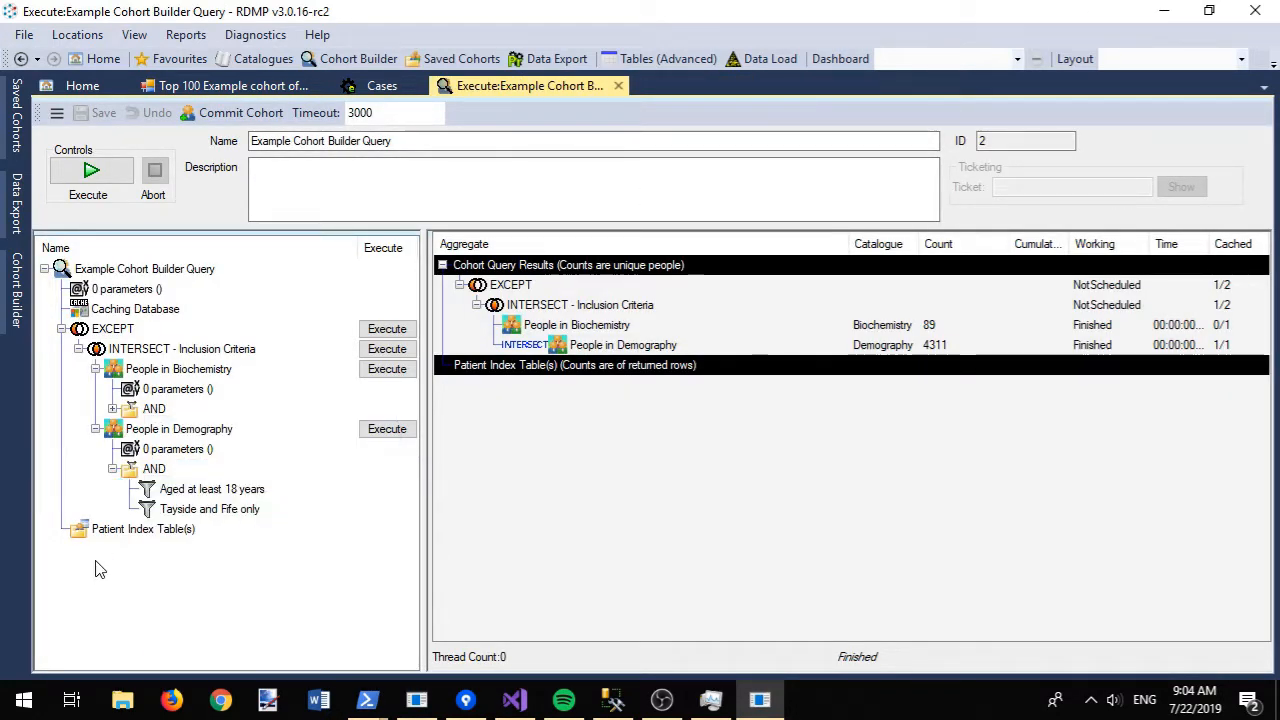
{"action": "left_click", "coordinate": [387, 429]}
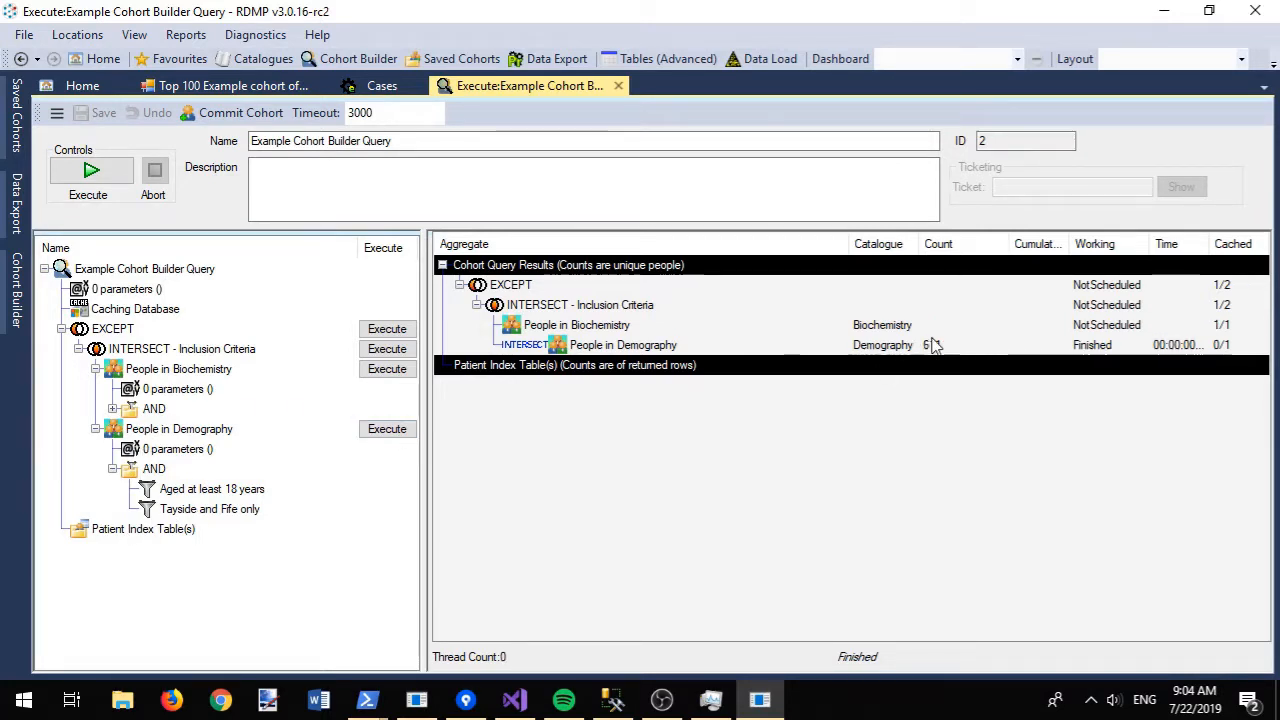
{"action": "left_click", "coordinate": [90, 170]}
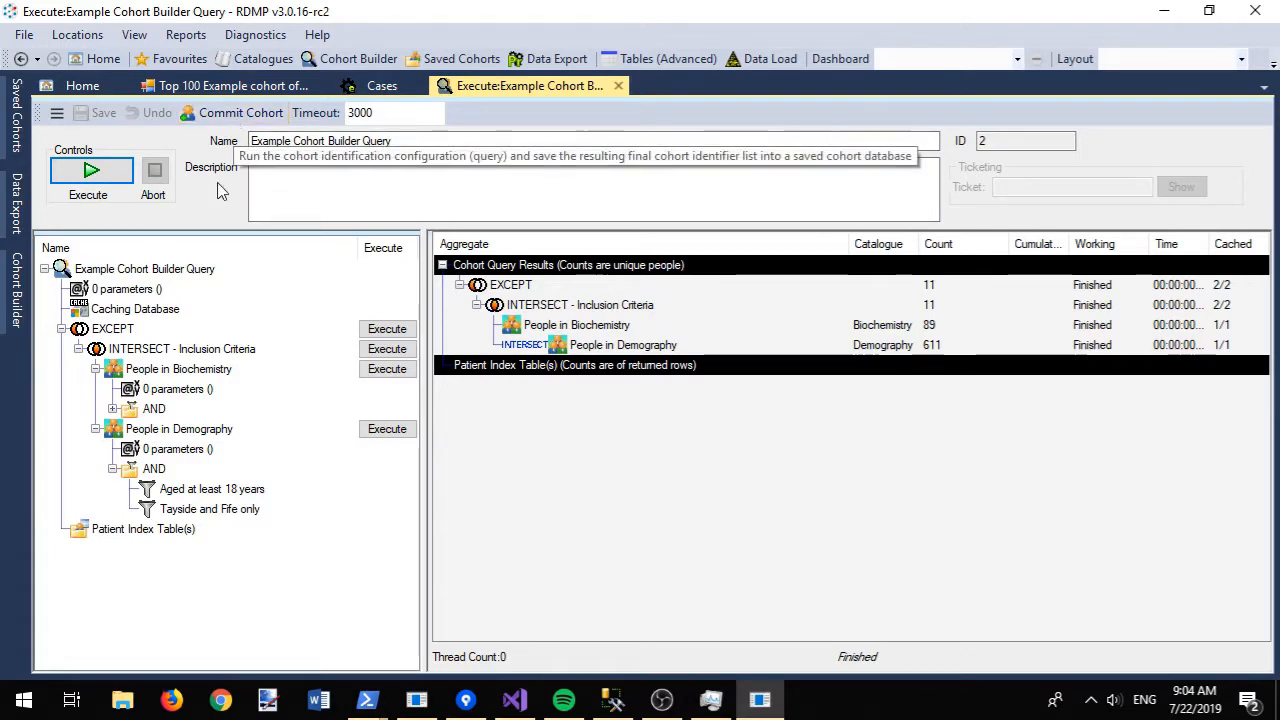
{"action": "left_click", "coordinate": [185, 430]}
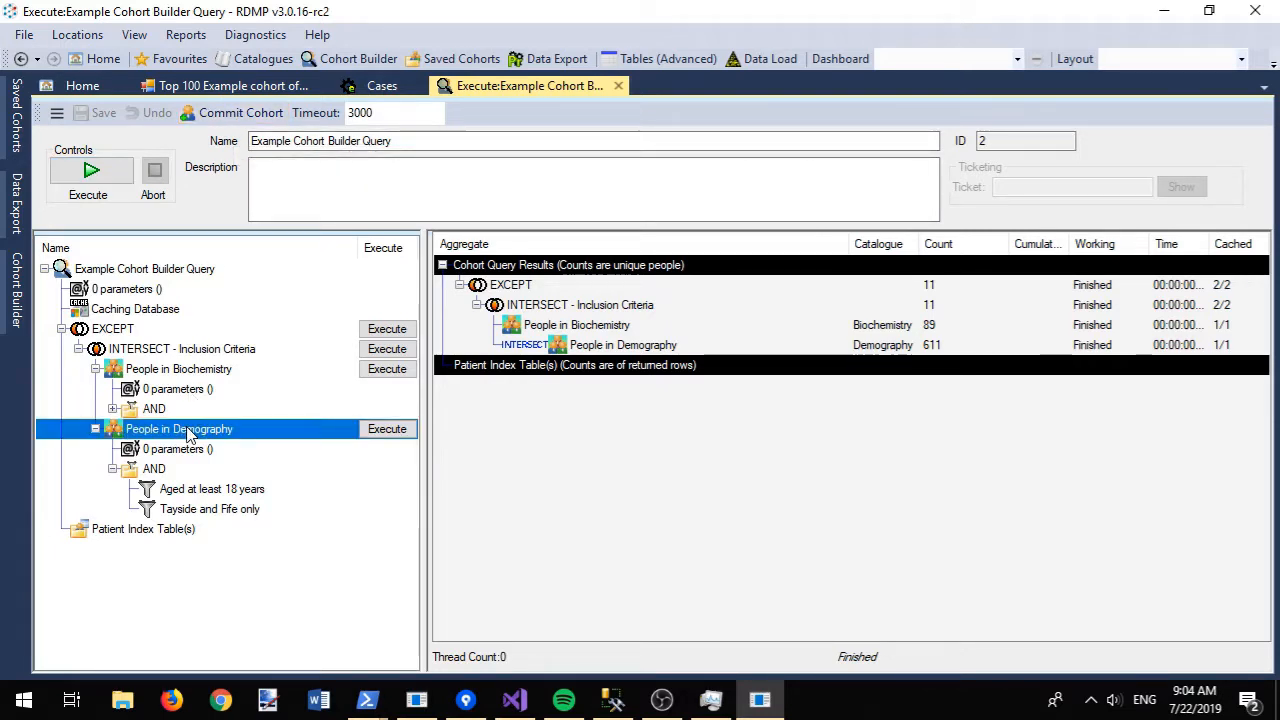
- Rename the Demography set to 'People over 18 who have been residents of Tays…'
{"action": "key", "text": "F2"}
{"action": "type", "text": "Pe"}
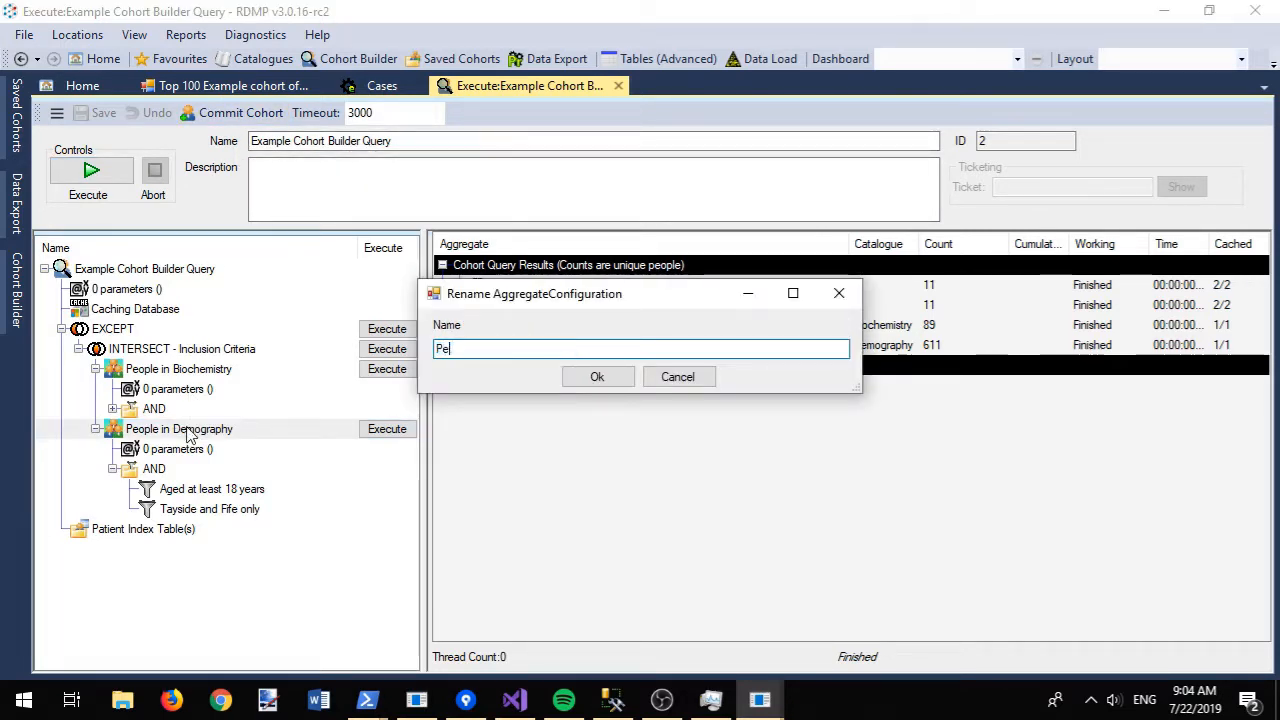
{"action": "type", "text": "ople over 18 wh"}
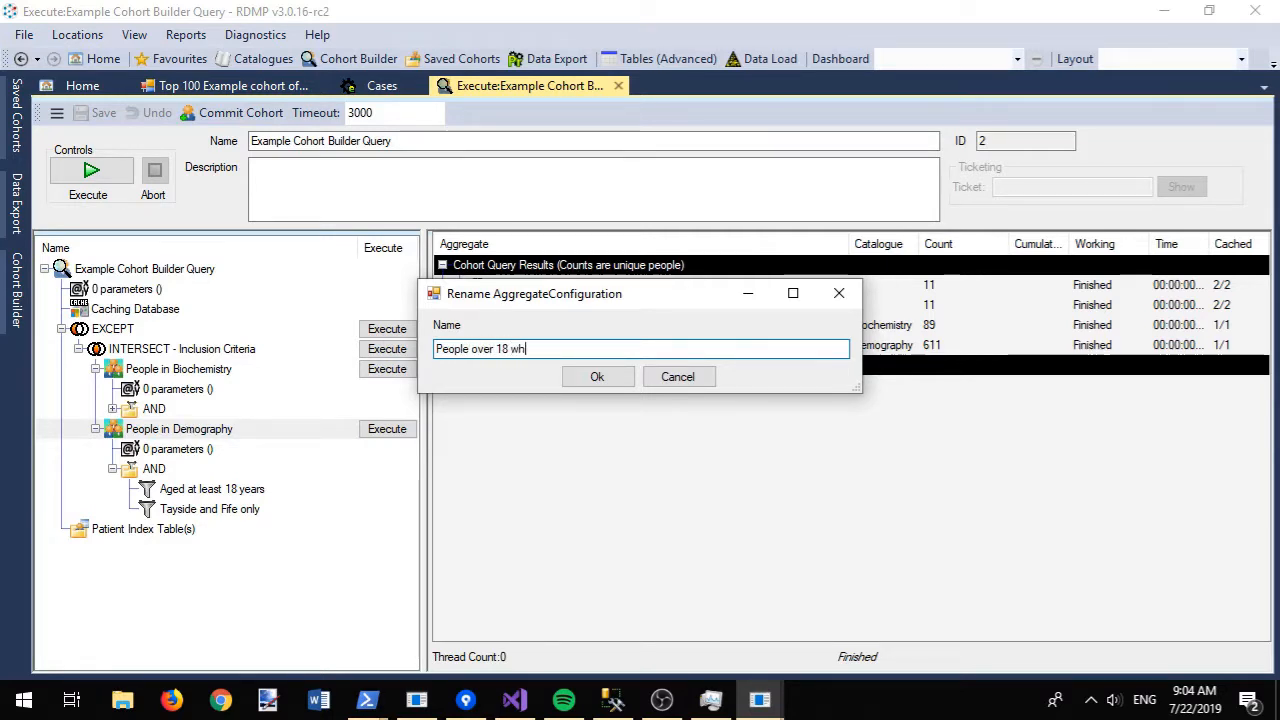
{"action": "type", "text": "o have been residents of Tayside or Fife"}
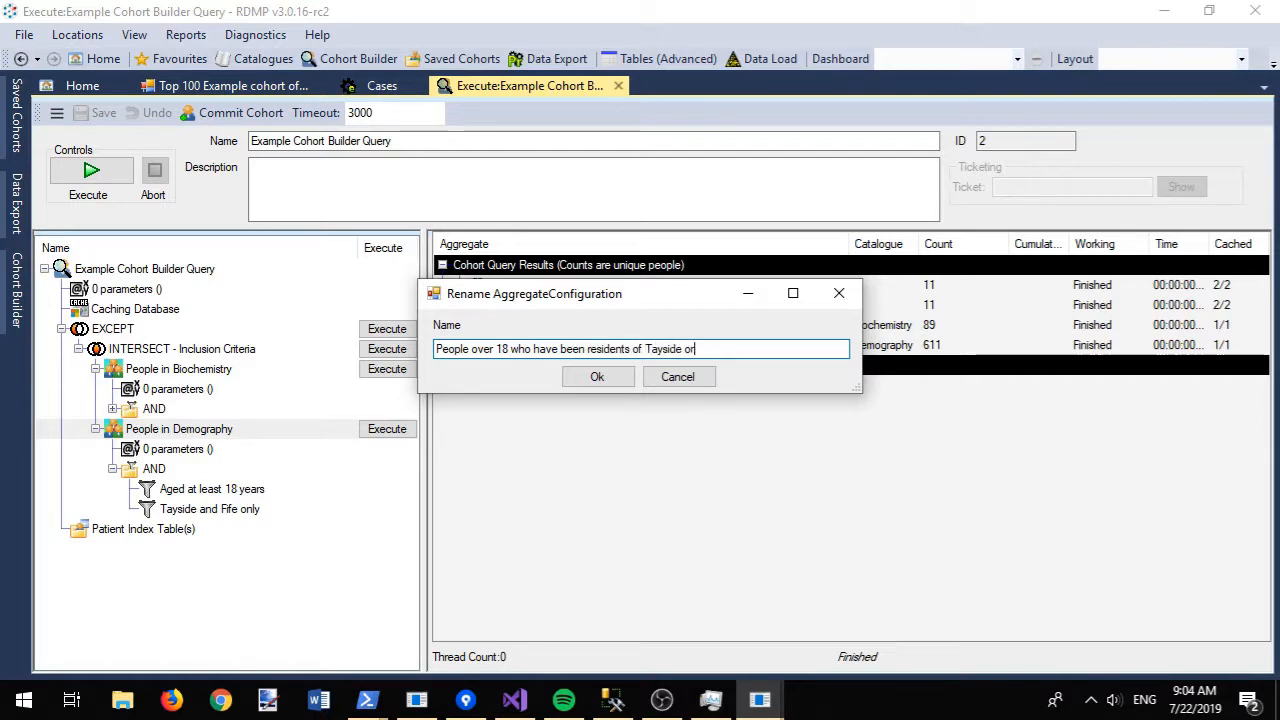
{"action": "left_click", "coordinate": [596, 377]}
- Rename the Biochemistry set to 'People with an HBA1c test code'
{"action": "left_click", "coordinate": [155, 370]}
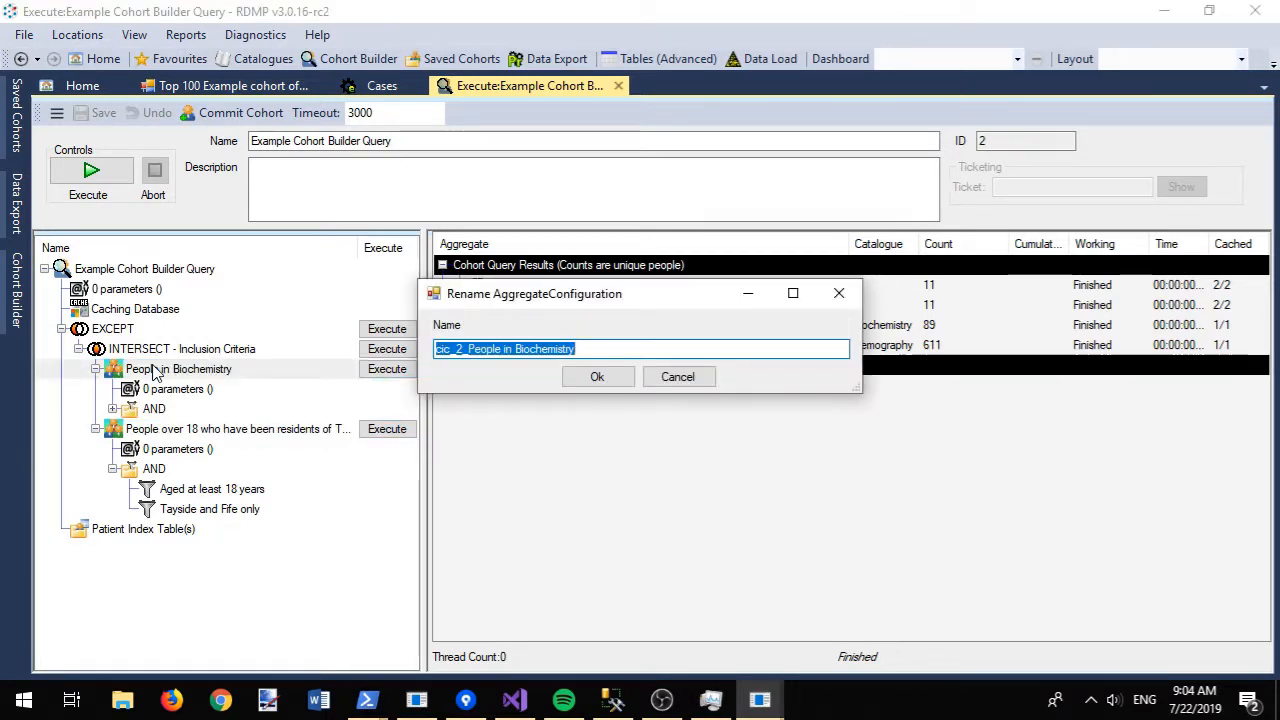
{"action": "key", "text": "Return"}
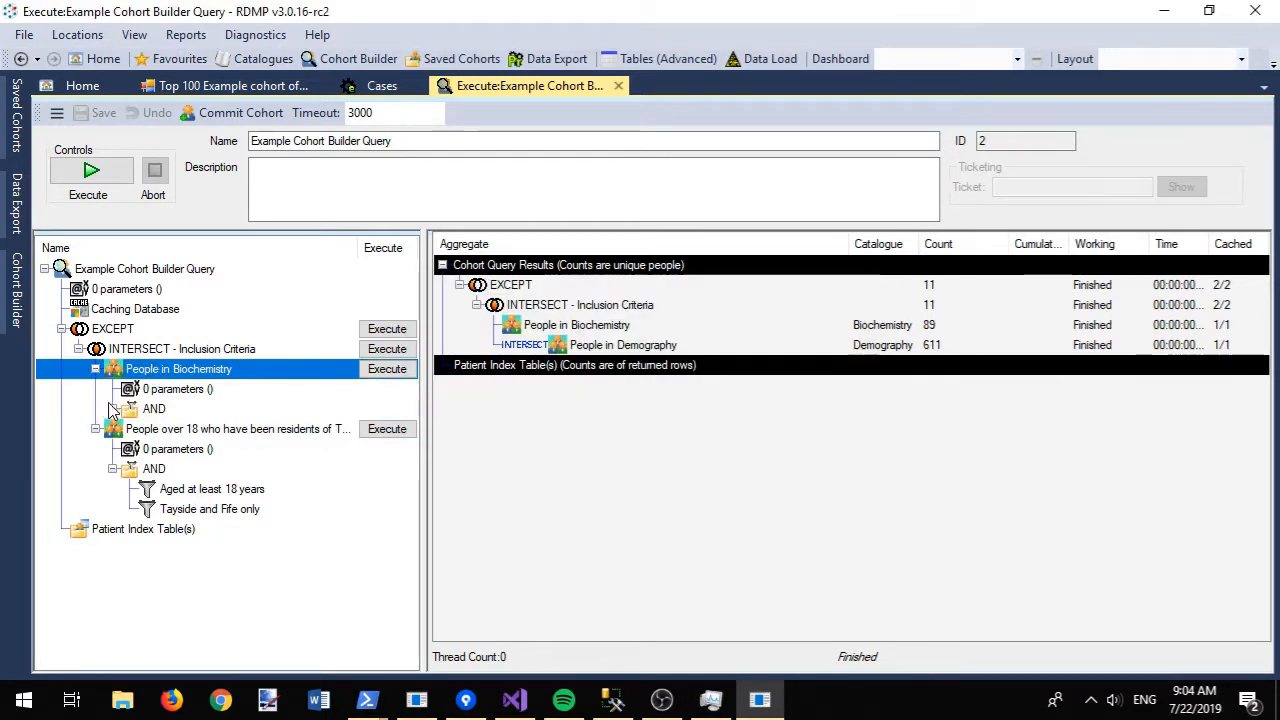
{"action": "left_click", "coordinate": [113, 408]}
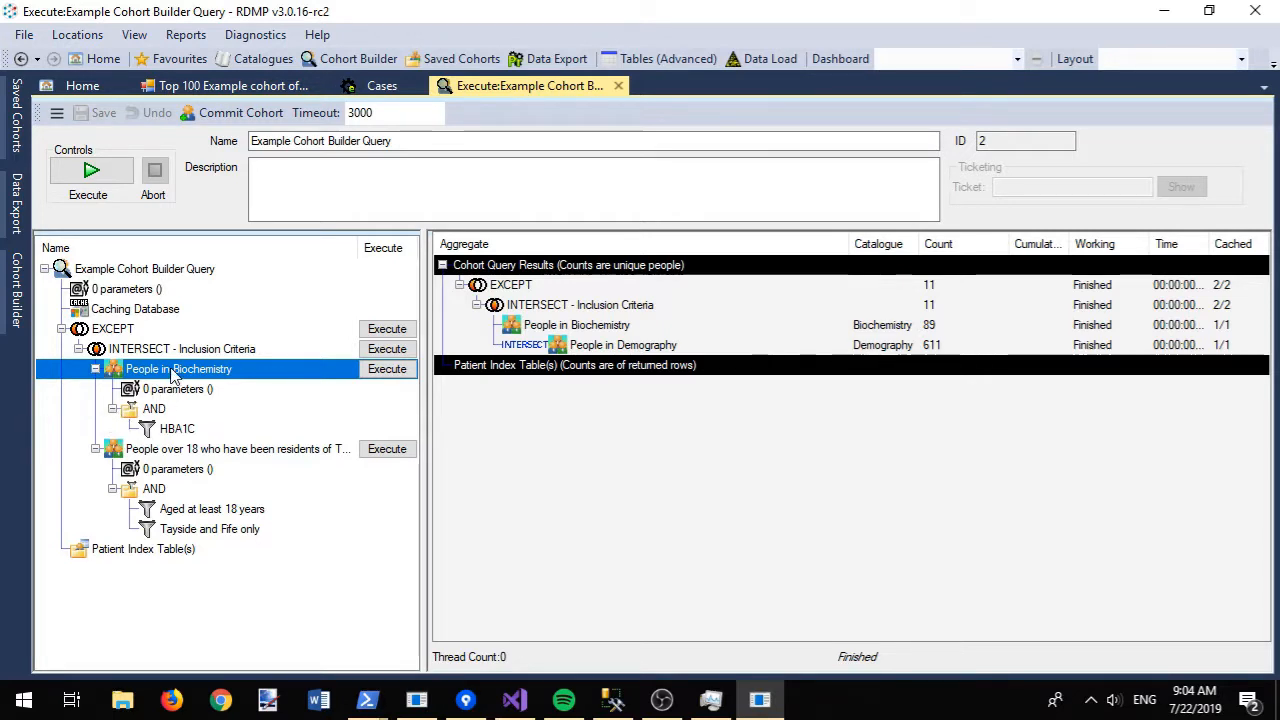
{"action": "key", "text": "F2"}
{"action": "type", "text": "People with an HBA"}
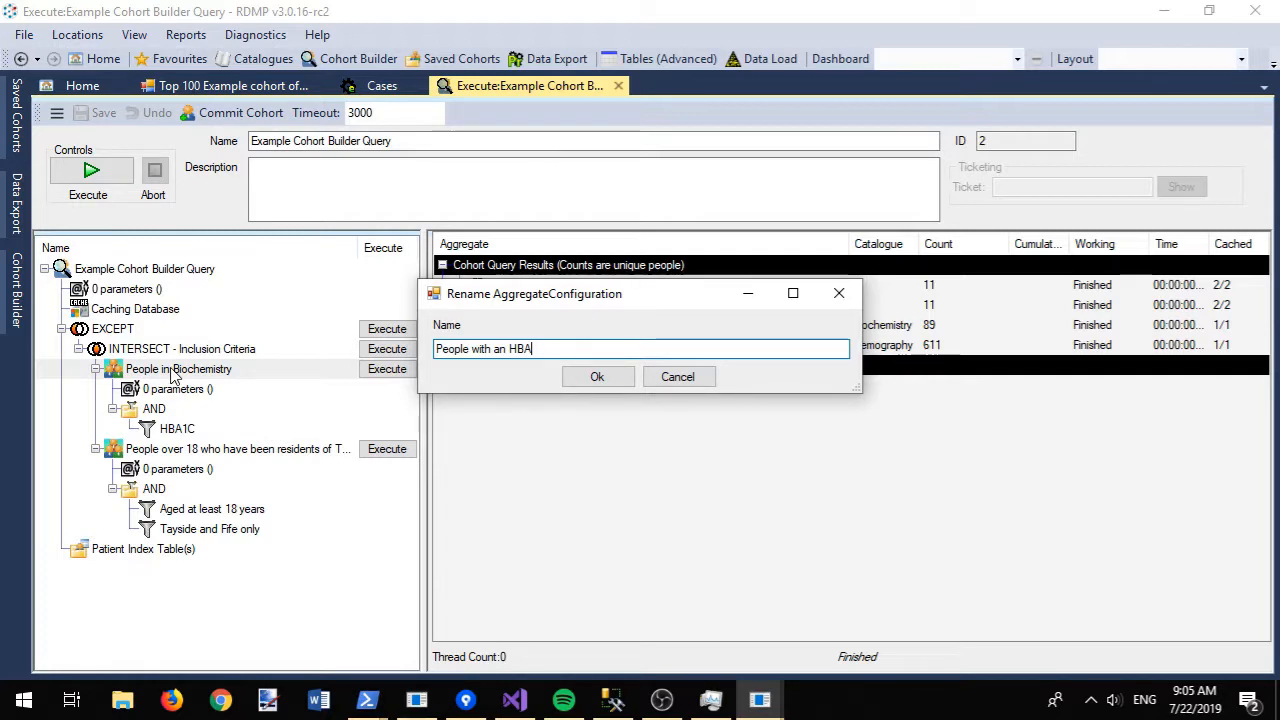
{"action": "type", "text": "1c"}
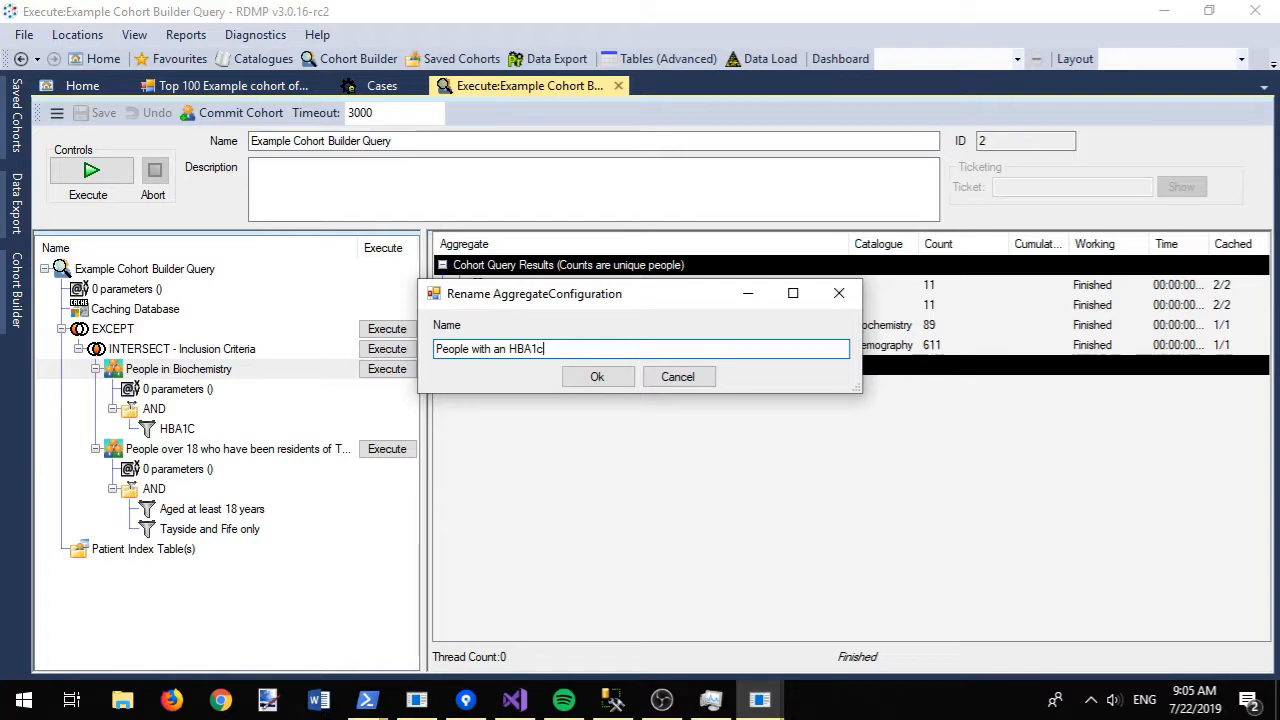
{"action": "type", "text": " test code"}
{"action": "left_click", "coordinate": [579, 379]}
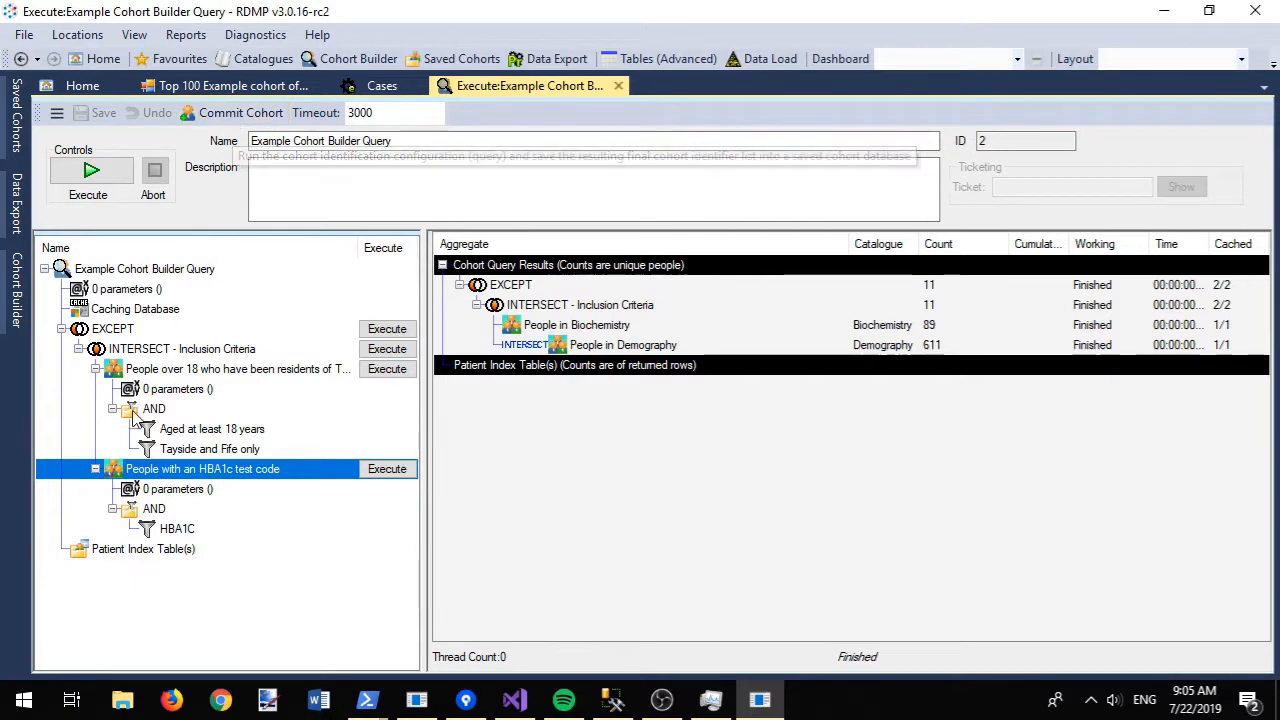
- Move the HBA1c set to the top, then add CarotidArteryScan under EXCEPT after the inclusion criteria
{"action": "left_click_drag", "start_coordinate": [143, 470], "coordinate": [143, 369]}
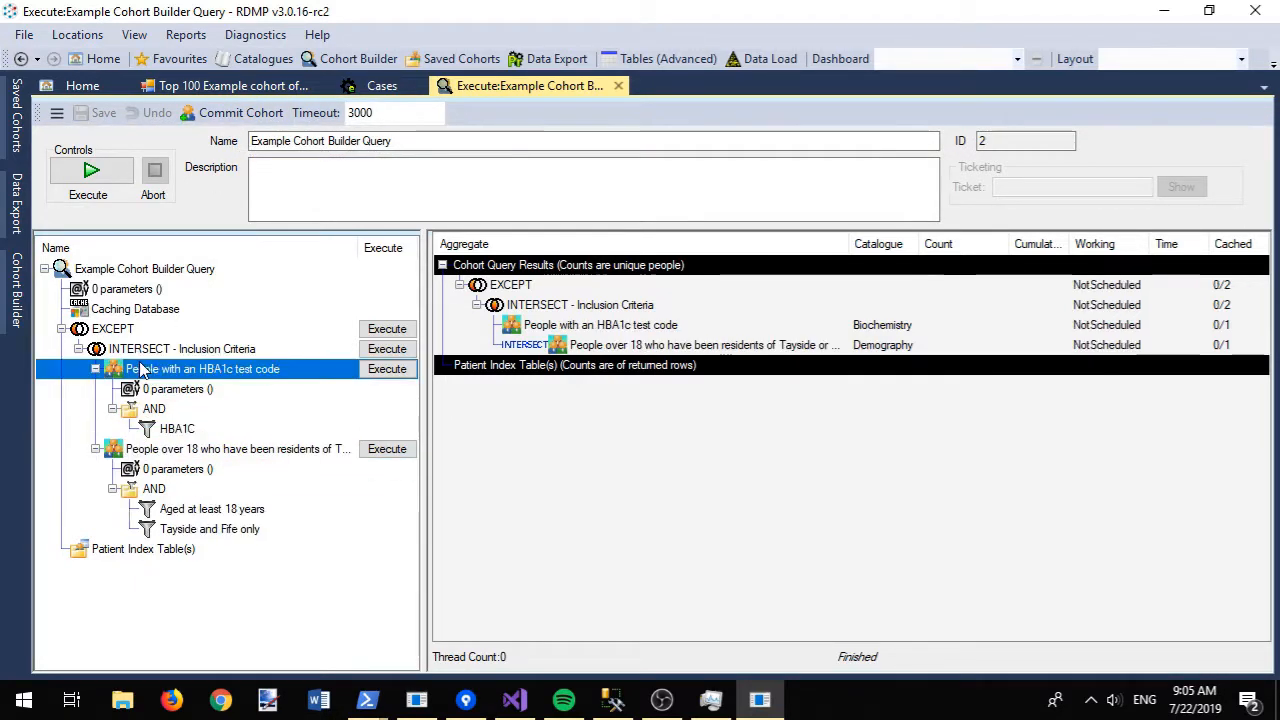
{"action": "right_click", "coordinate": [116, 331]}
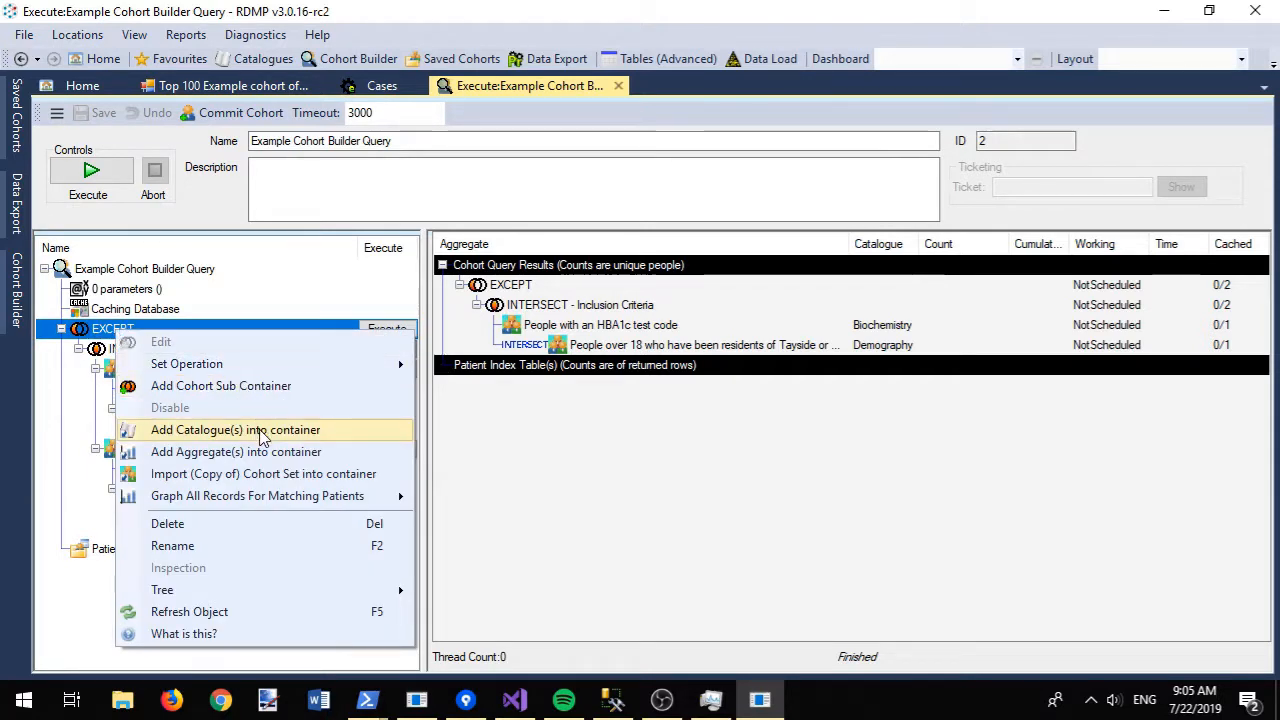
{"action": "left_click", "coordinate": [263, 430]}
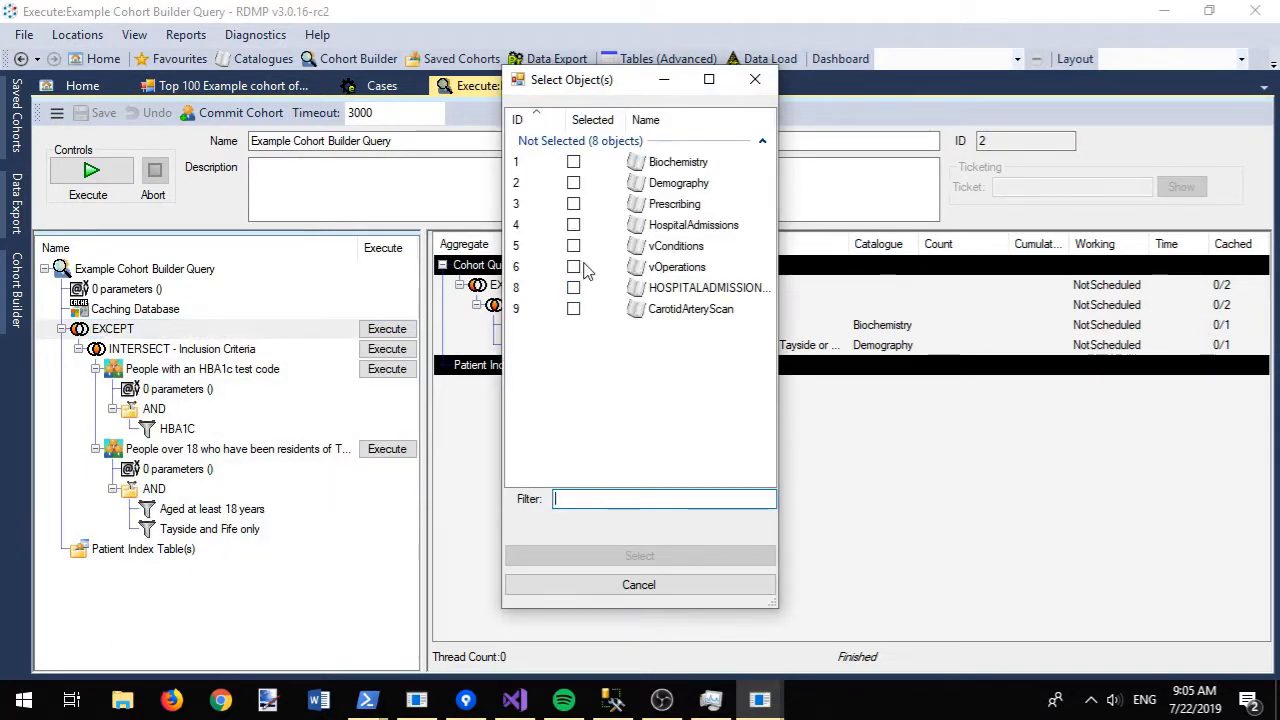
{"action": "left_click", "coordinate": [573, 309]}
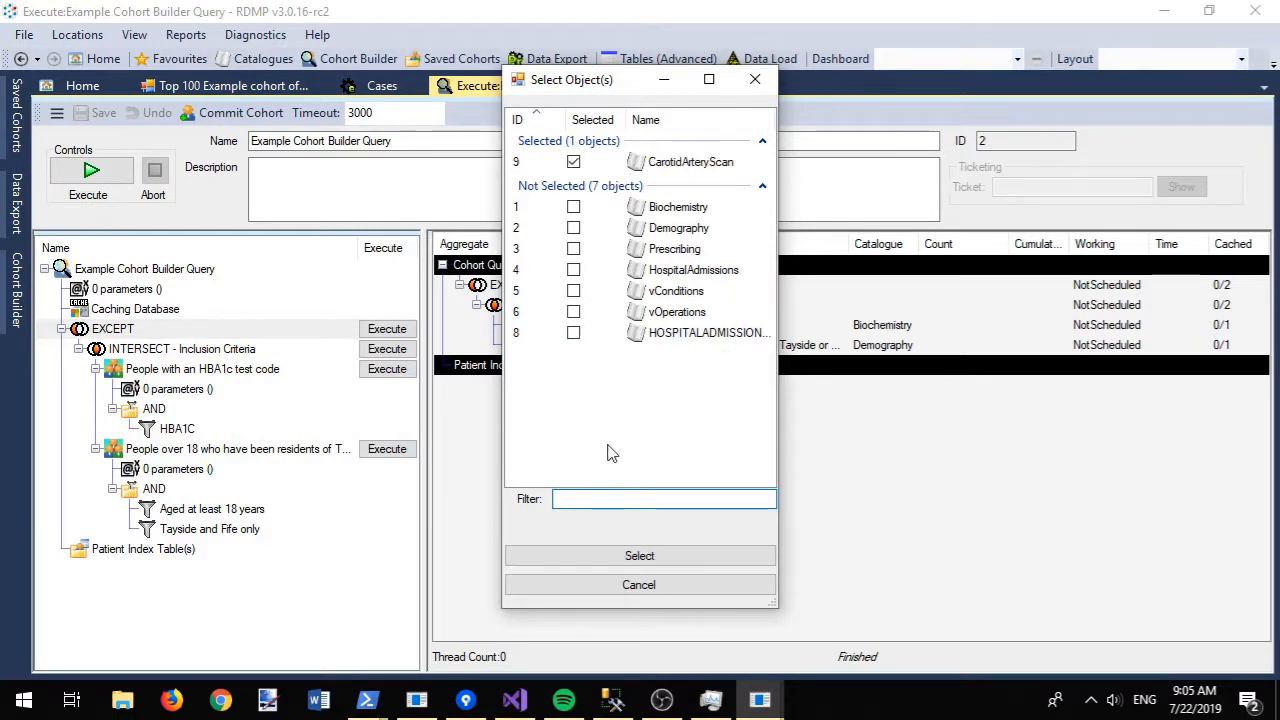
{"action": "left_click", "coordinate": [671, 557]}
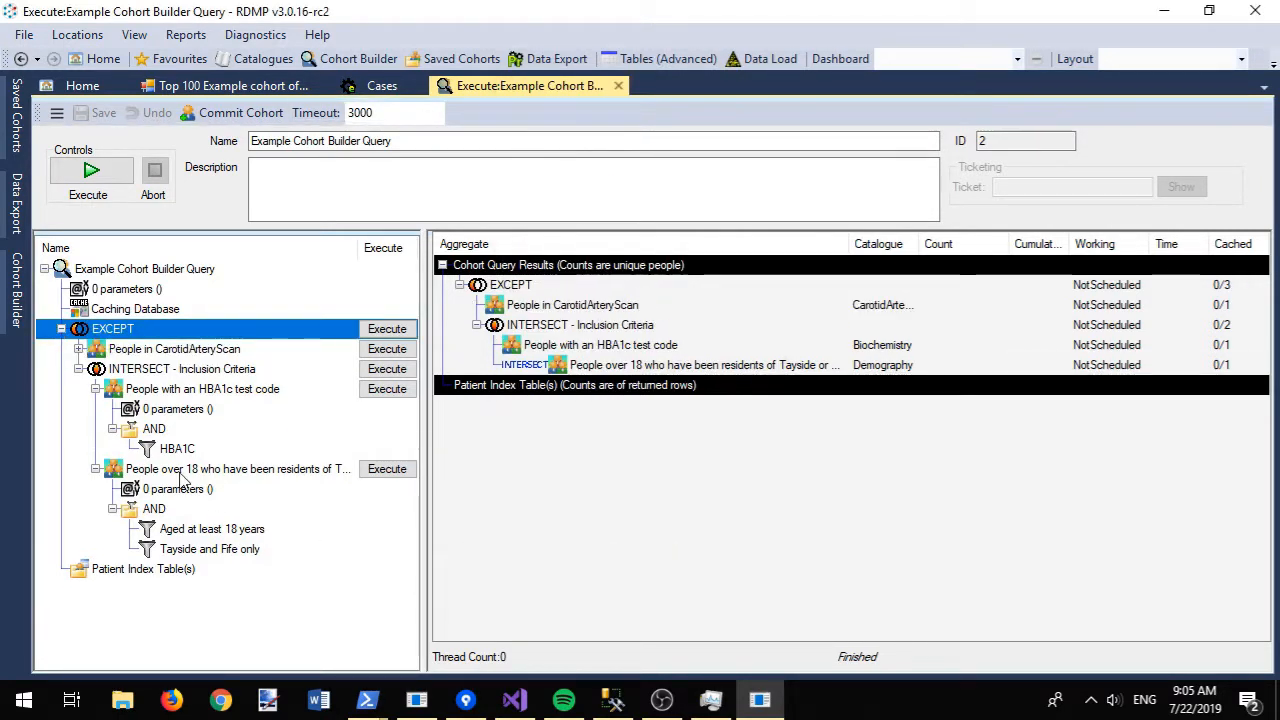
{"action": "left_click_drag", "start_coordinate": [103, 368], "coordinate": [119, 347]}
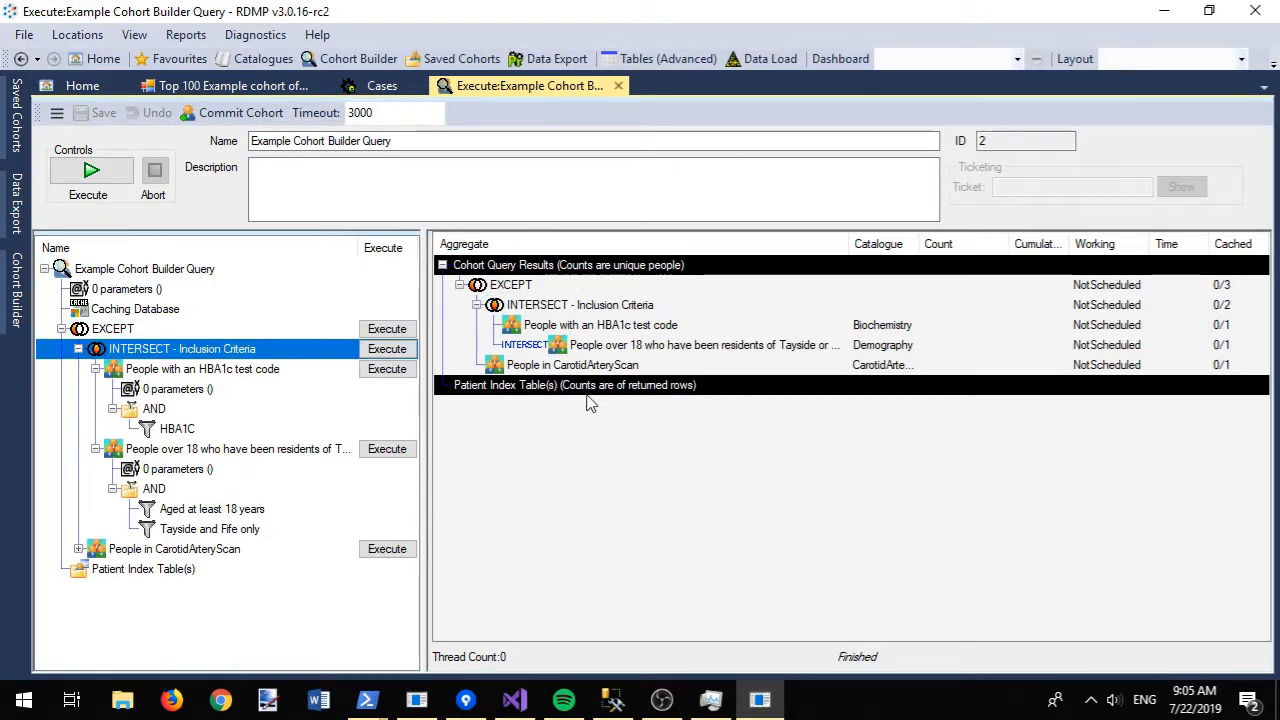
{"action": "left_click", "coordinate": [79, 549]}
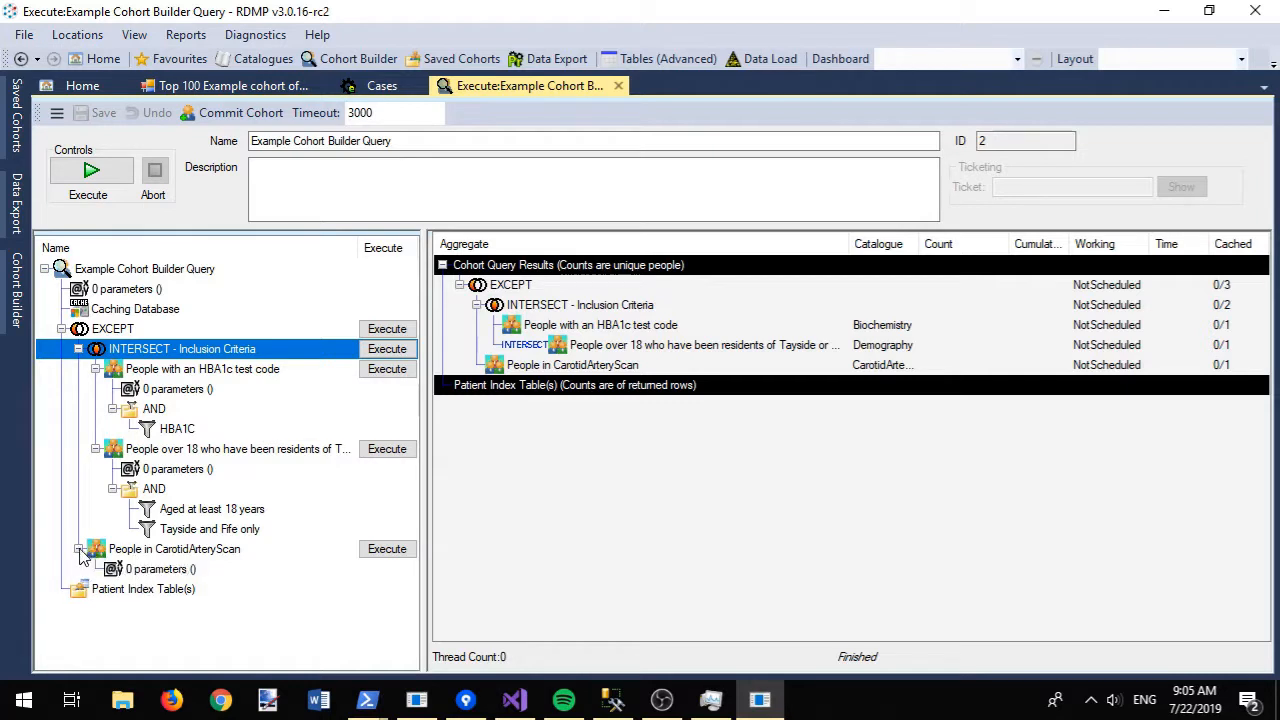
- Rerun the query (63 in CarotidArteryScan, 11 final) and start committing the cohort
{"action": "left_click", "coordinate": [91, 172]}
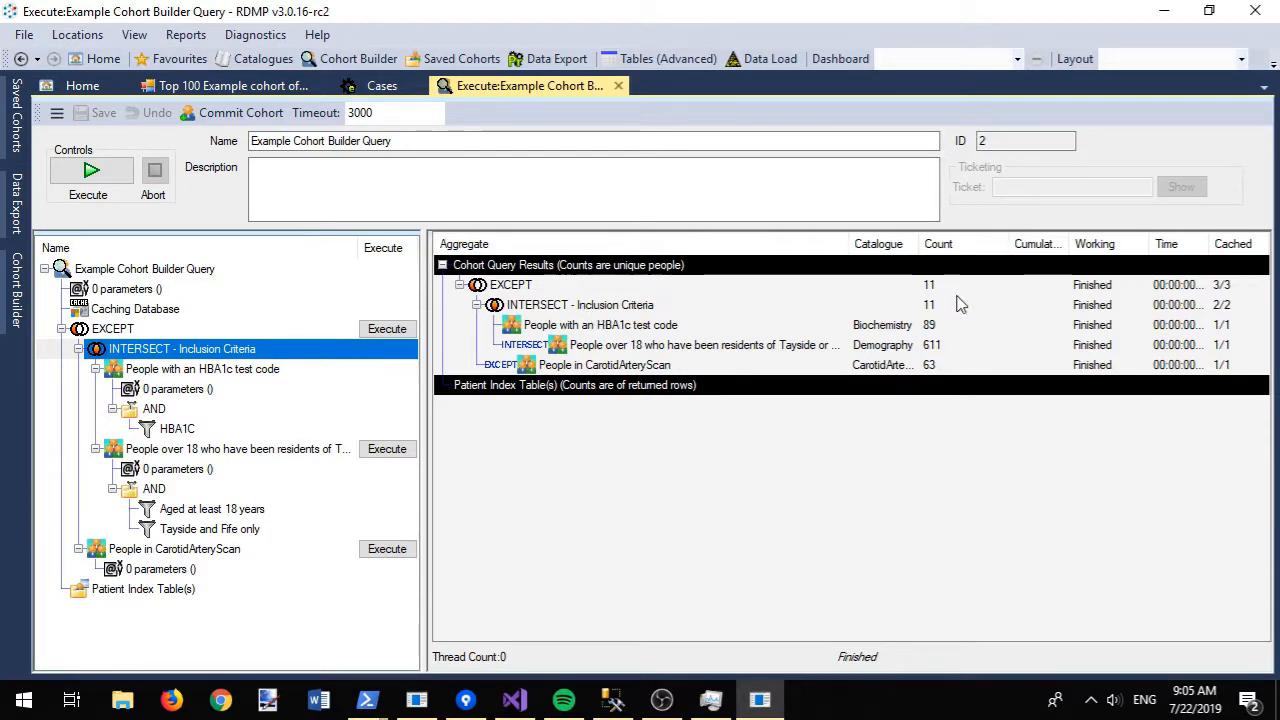
{"action": "left_click", "coordinate": [231, 114]}
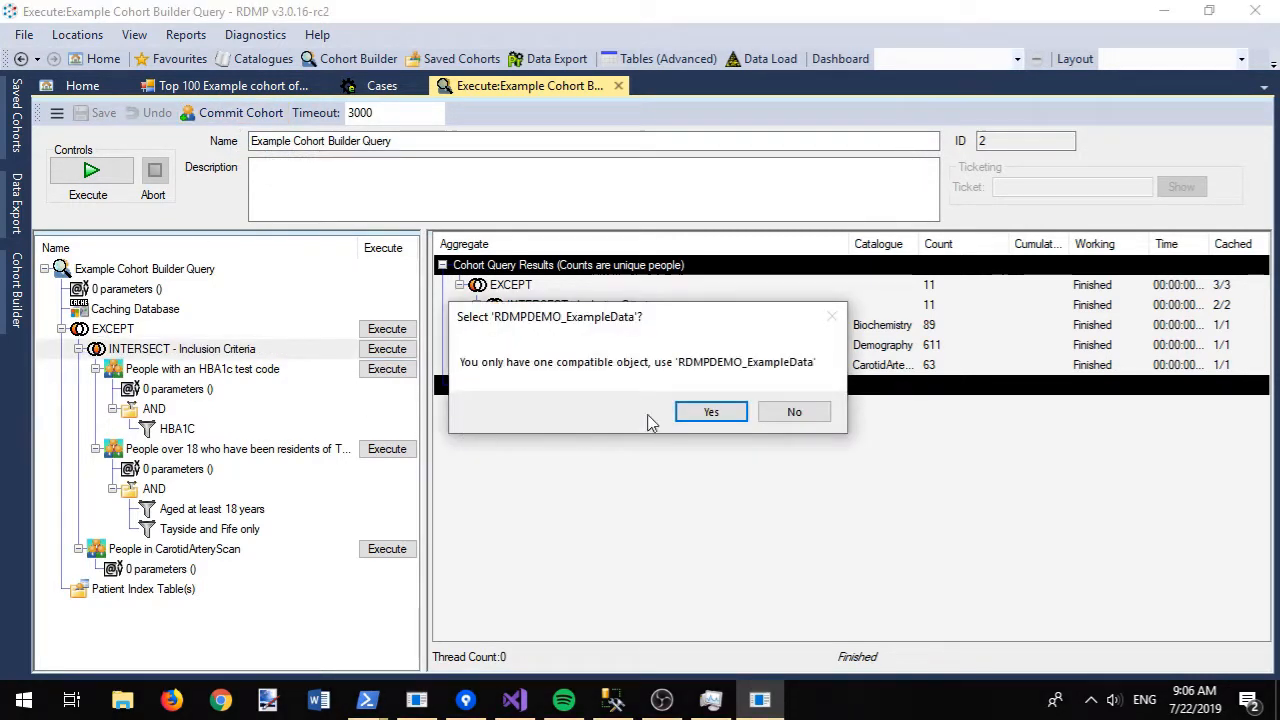
- Commit to RDMPDEMO_ExampleData for Project 2 as a new version of 'Example cohort of chis from MyCohorts.txt'
{"action": "left_click", "coordinate": [713, 411]}
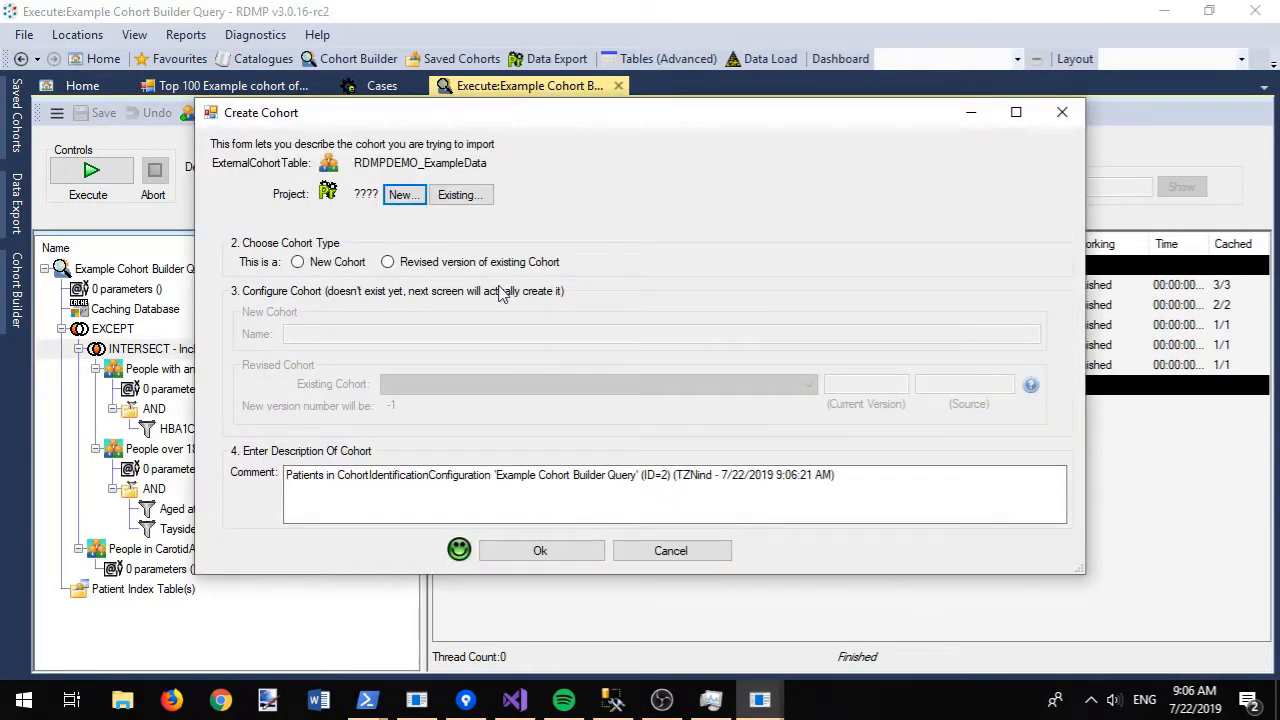
{"action": "left_click", "coordinate": [459, 194]}
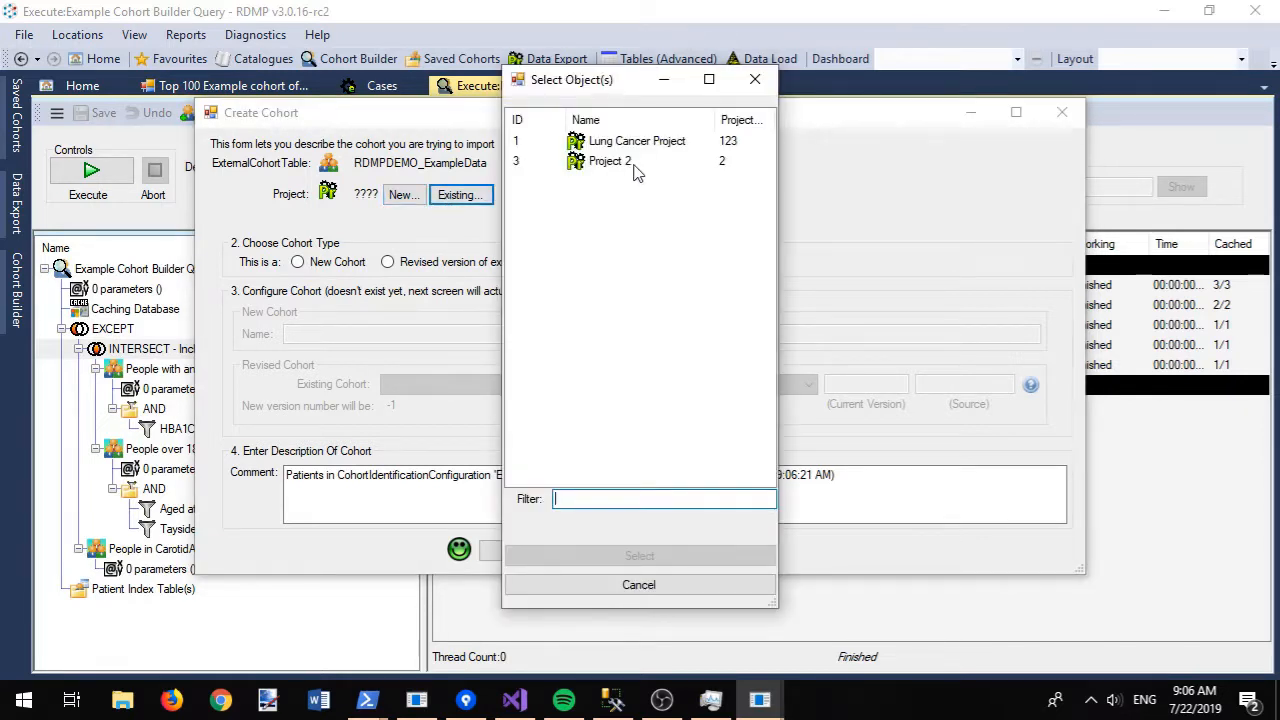
{"action": "double_click", "coordinate": [636, 172]}
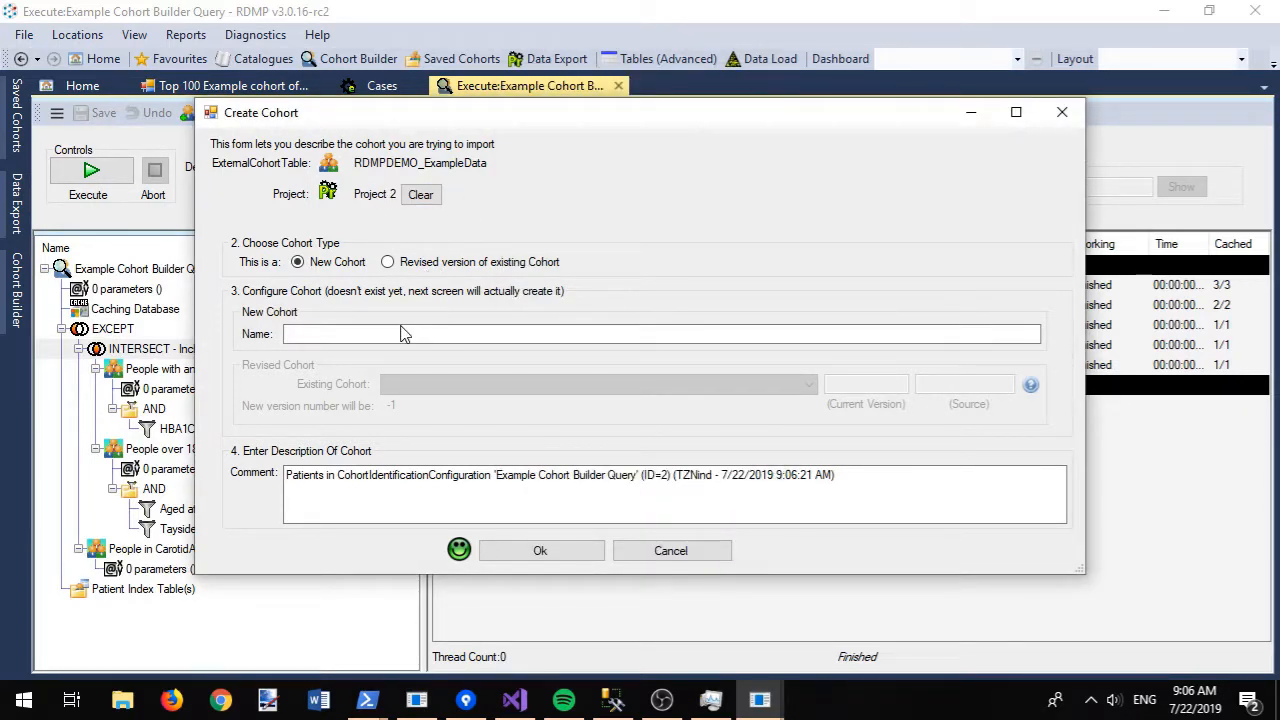
{"action": "left_click", "coordinate": [399, 330]}
{"action": "left_click_drag", "start_coordinate": [468, 122], "coordinate": [704, 164]}
{"action": "left_click", "coordinate": [620, 308]}
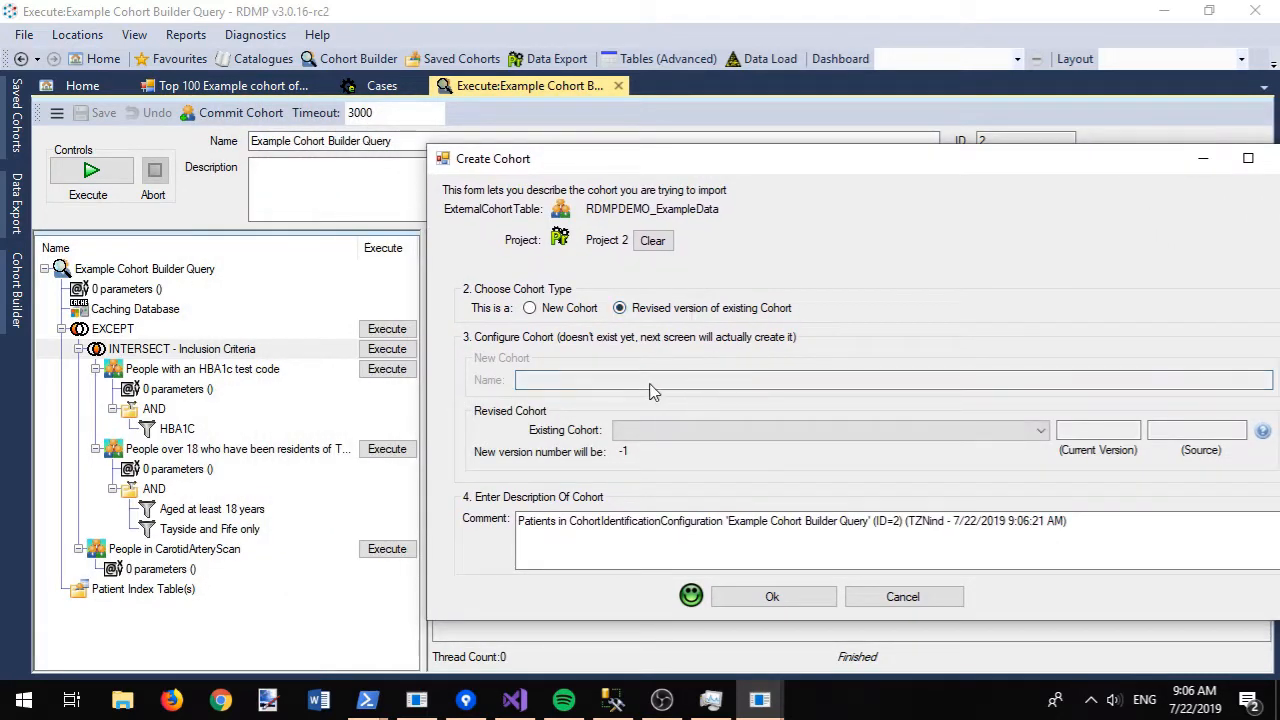
{"action": "left_click", "coordinate": [667, 432]}
{"action": "left_click", "coordinate": [675, 450]}
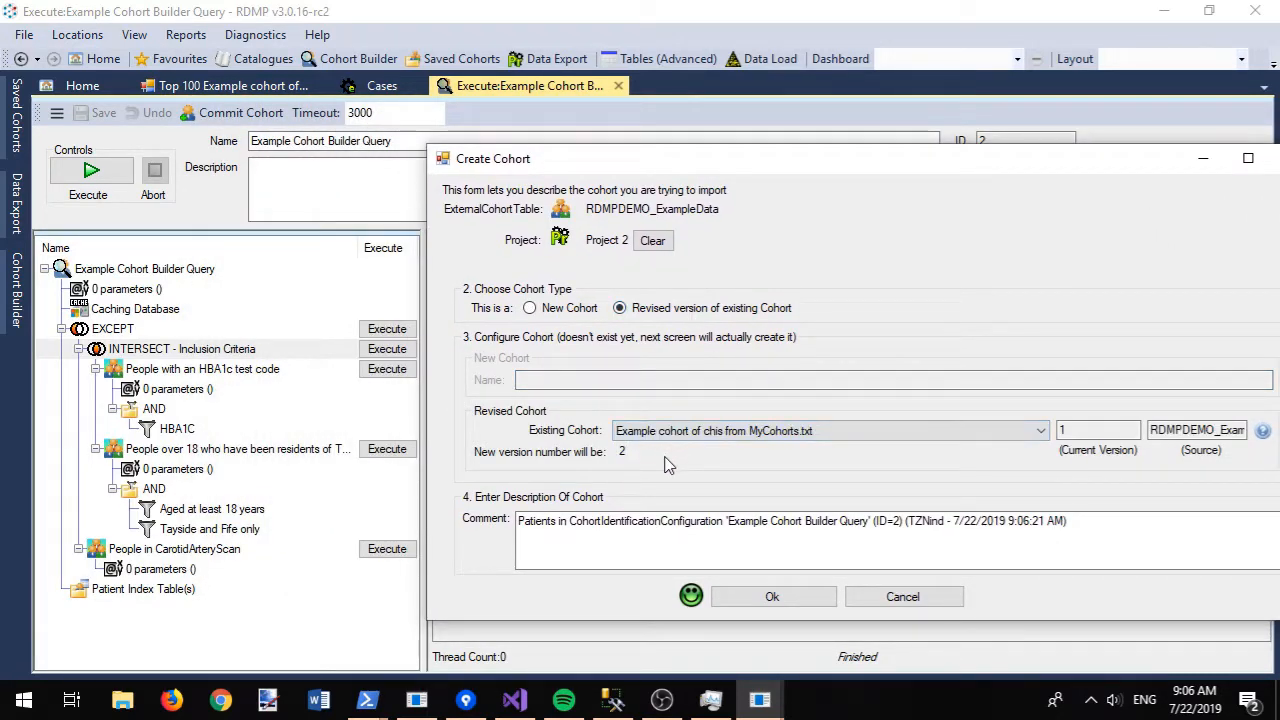
{"action": "left_click", "coordinate": [772, 597]}
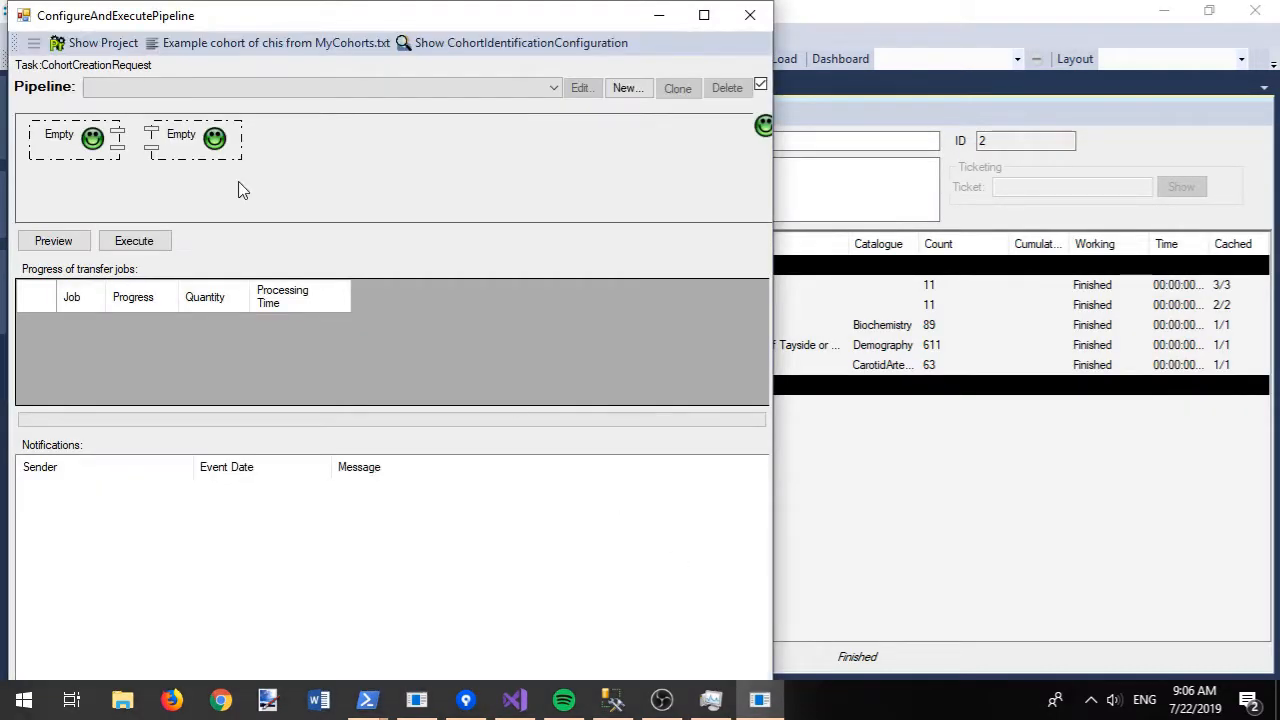
- Run the 'CREATE COHORT:By Executing Cohort Identification Configuration' pipeline, then close the form
{"action": "left_click", "coordinate": [173, 88]}
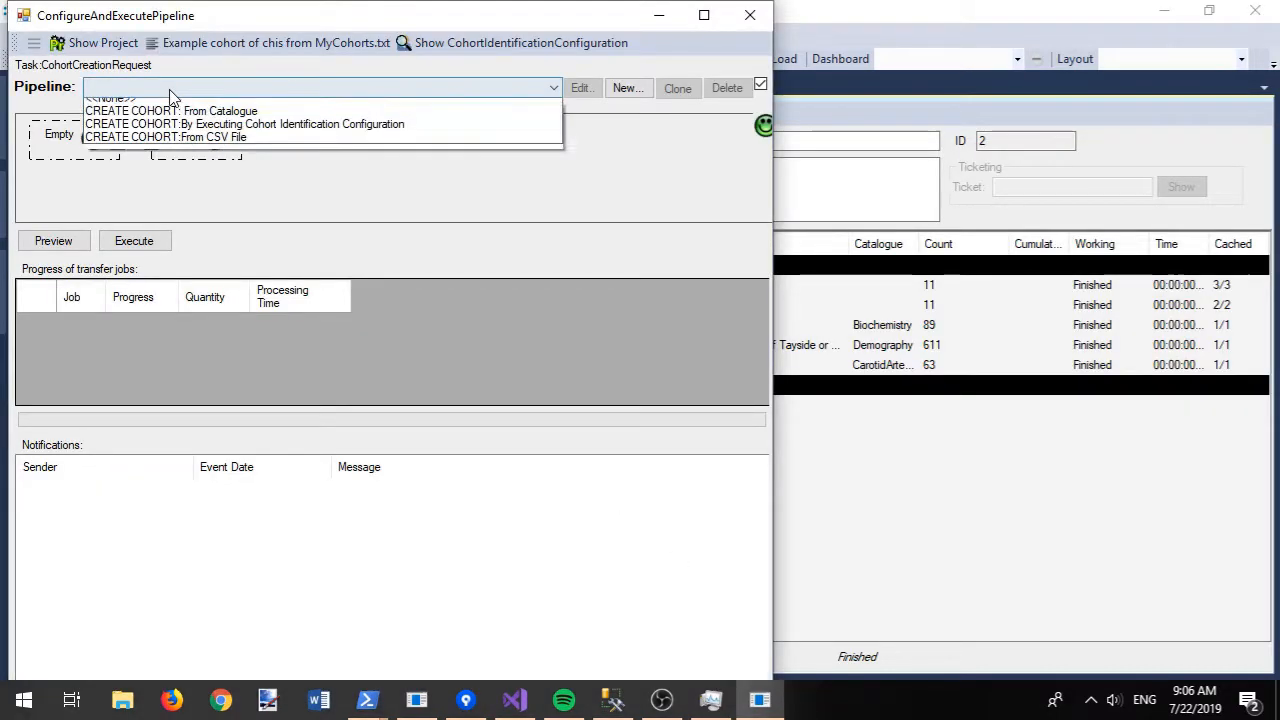
{"action": "left_click", "coordinate": [230, 133]}
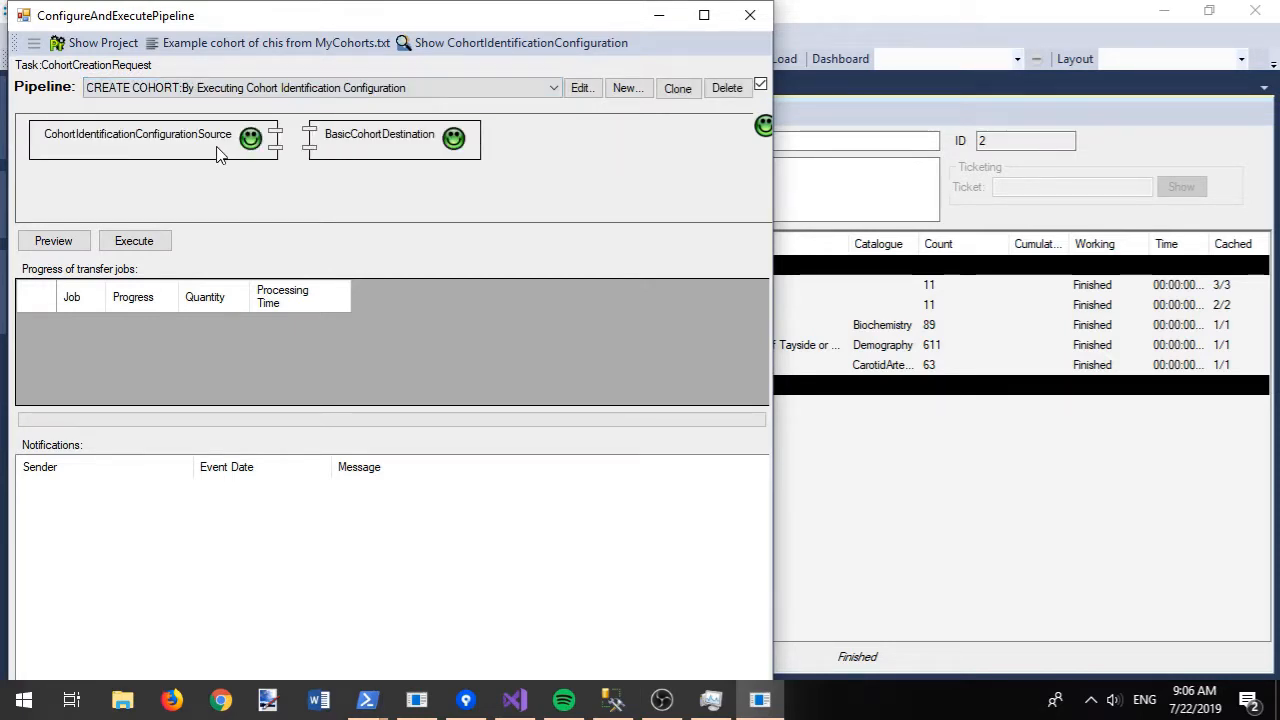
{"action": "left_click", "coordinate": [155, 244]}
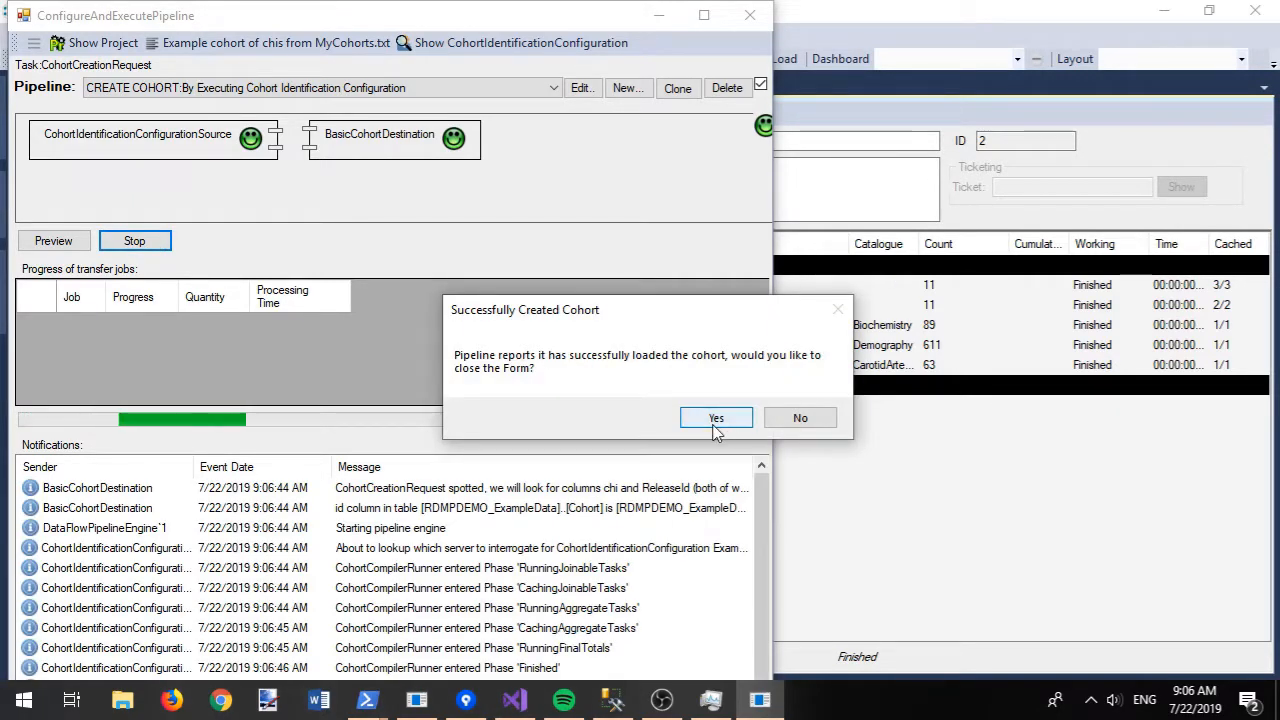
{"action": "left_click", "coordinate": [716, 420]}
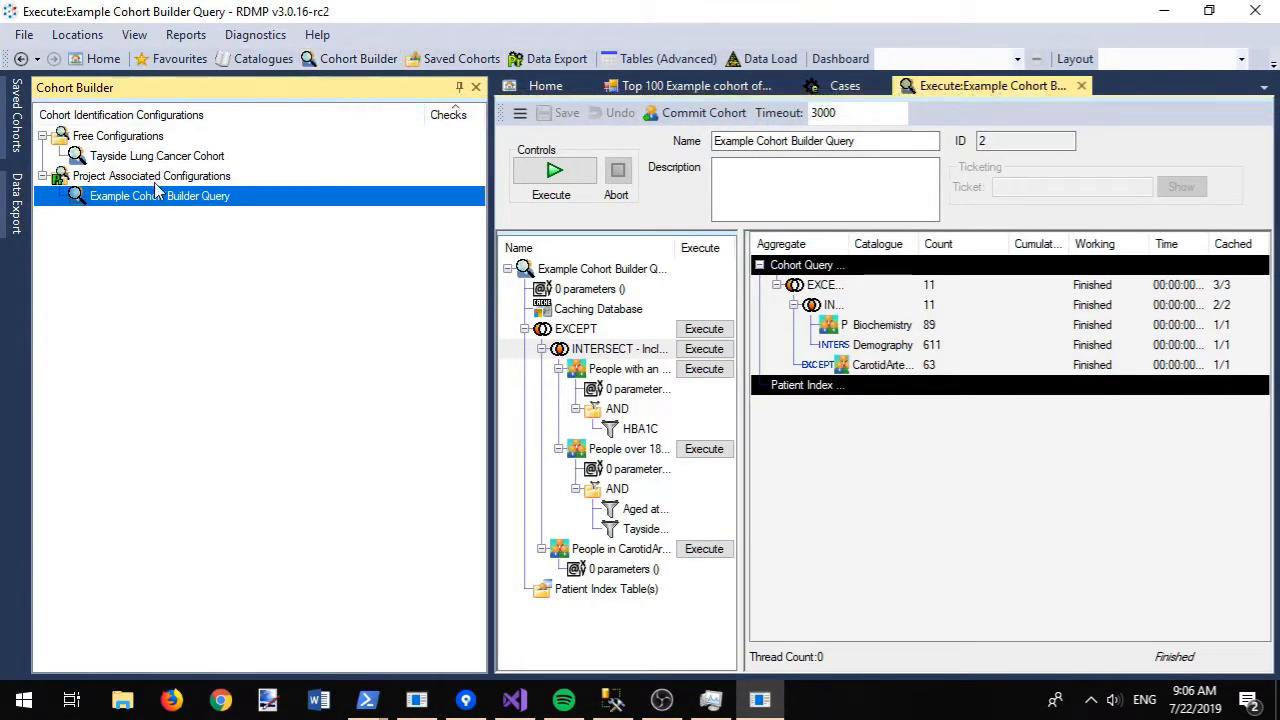
- Dock Saved Cohorts beside Cohort Builder and close all other tabs
{"action": "left_click", "coordinate": [455, 59]}
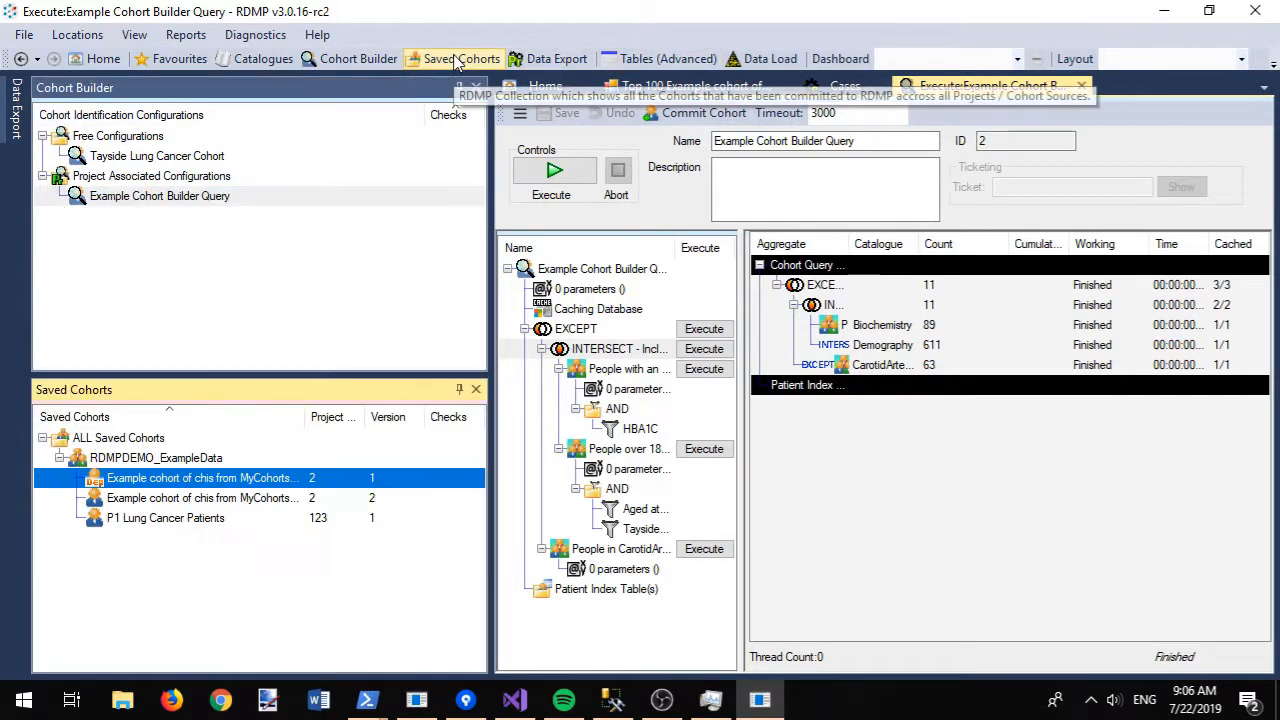
{"action": "left_click_drag", "start_coordinate": [212, 390], "coordinate": [263, 231]}
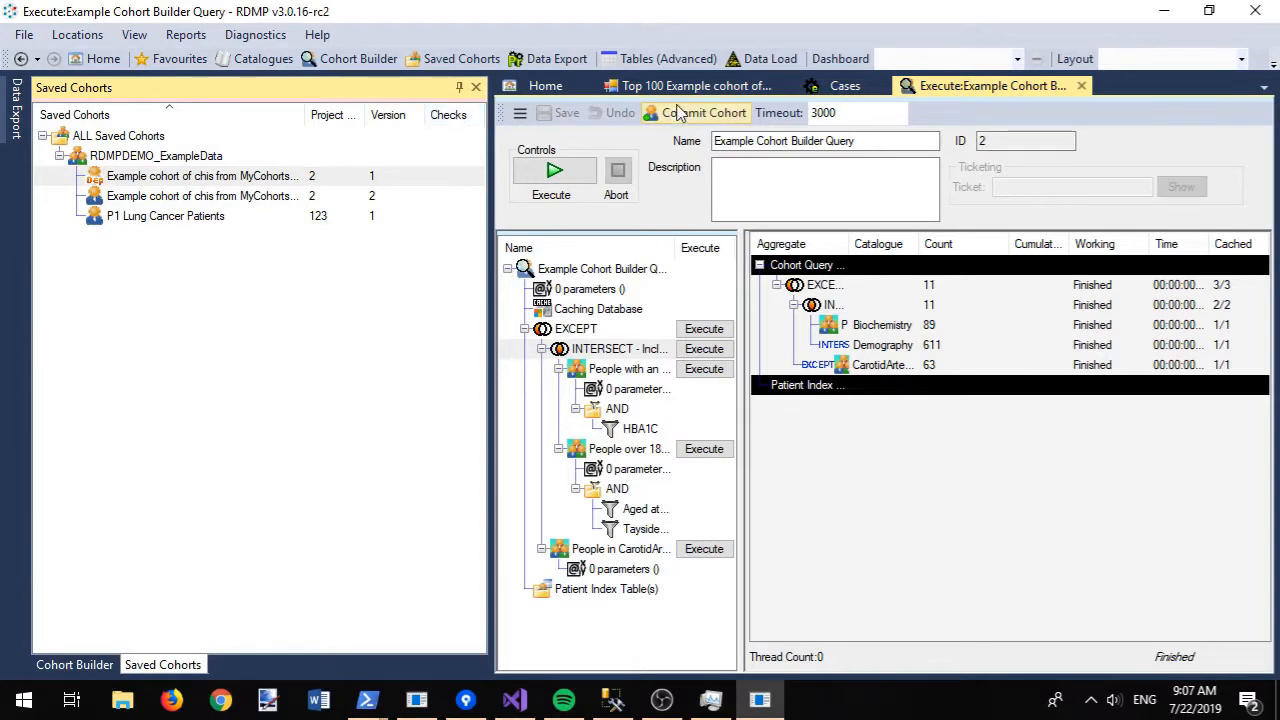
{"action": "right_click", "coordinate": [924, 89]}
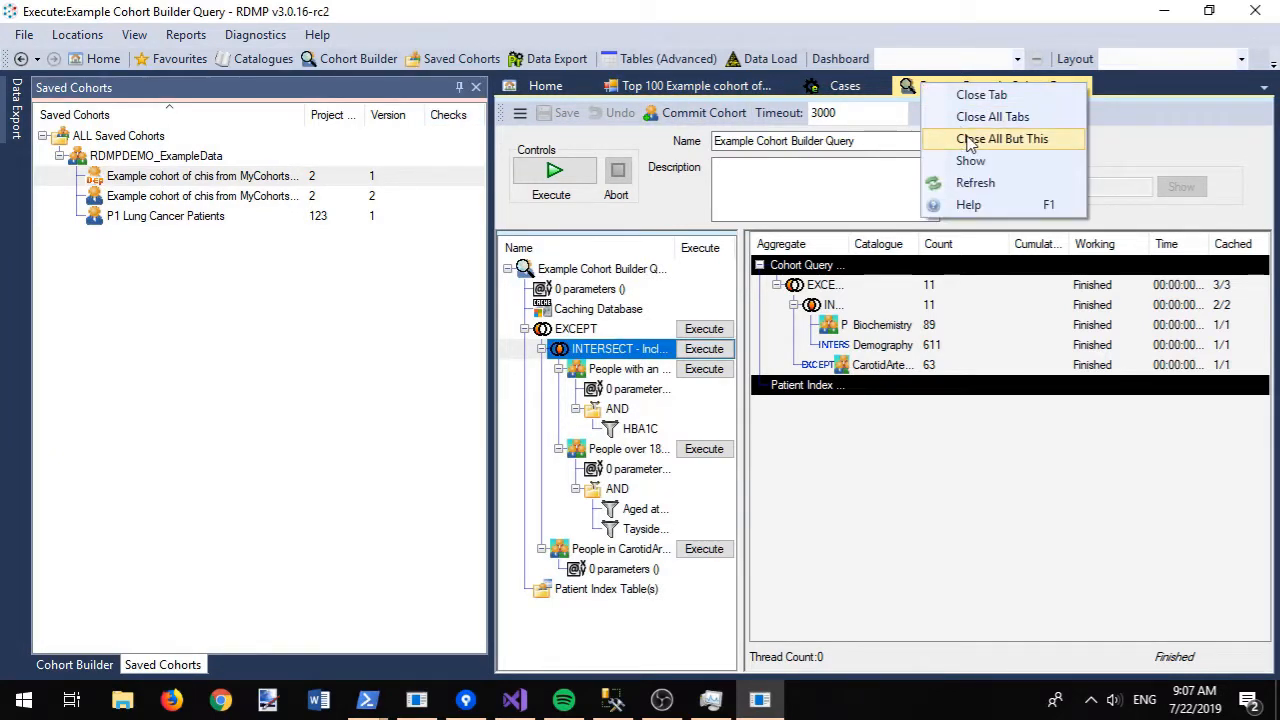
{"action": "left_click", "coordinate": [968, 136]}
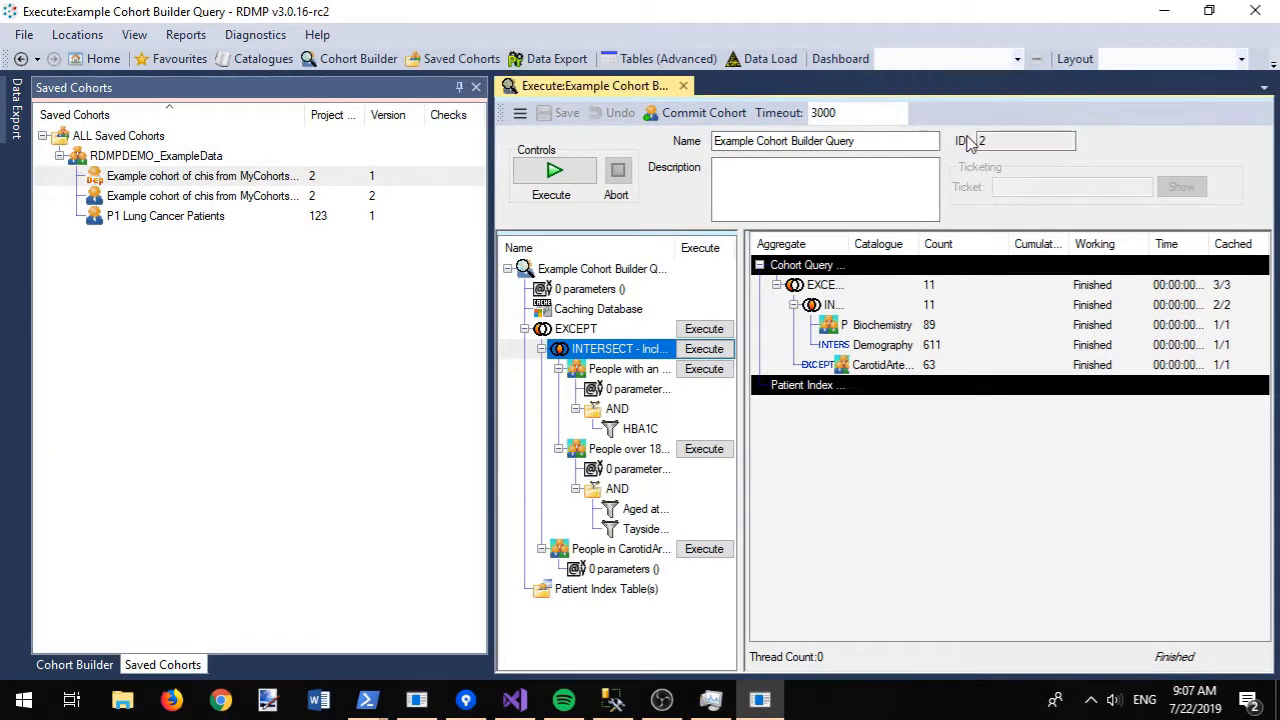
{"action": "left_click", "coordinate": [682, 87]}
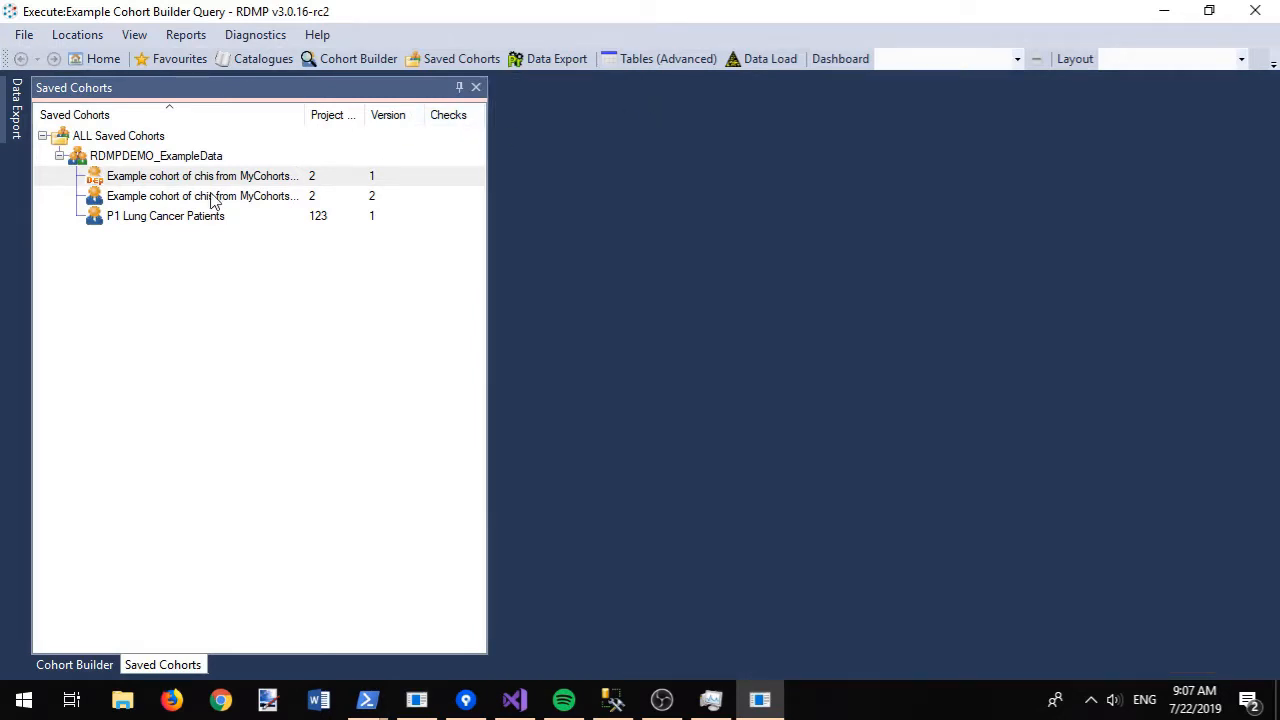
- View the top 100 identifiers of cohort version 2 and select its 11 chi/ReleaseId rows
{"action": "right_click", "coordinate": [136, 200]}
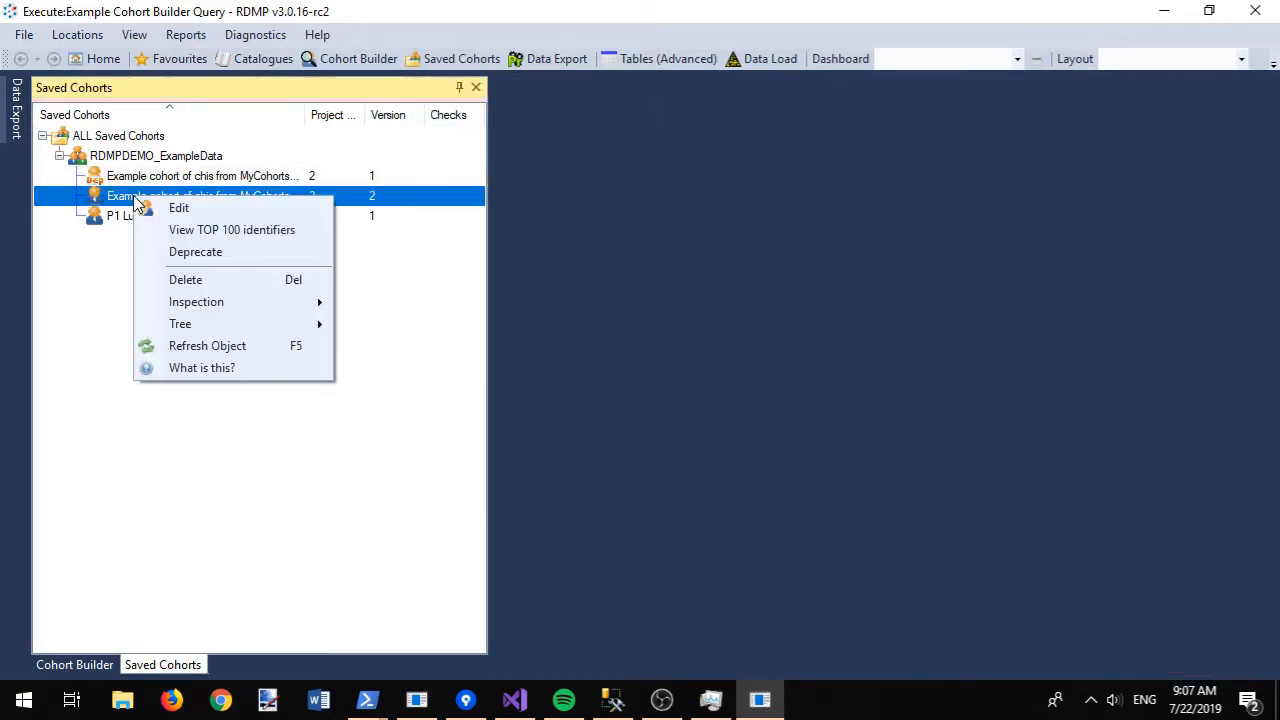
{"action": "left_click", "coordinate": [222, 231]}
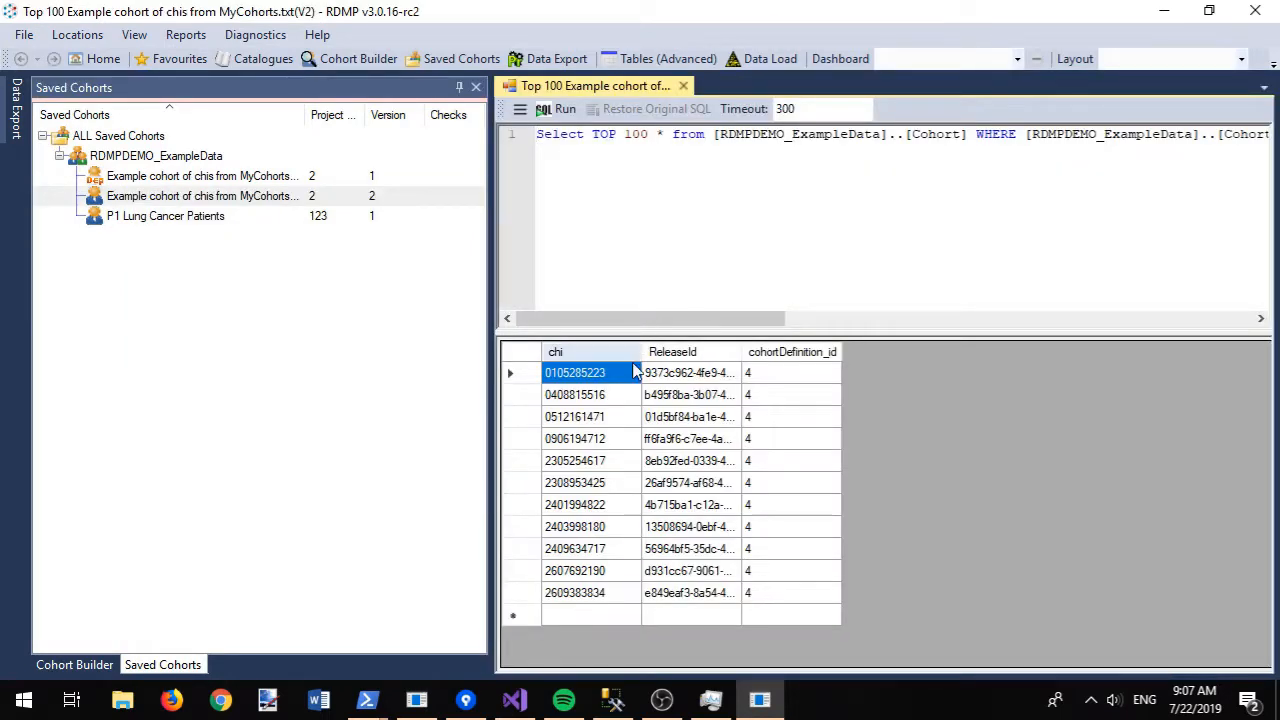
{"action": "left_click_drag", "start_coordinate": [594, 598], "coordinate": [655, 372]}
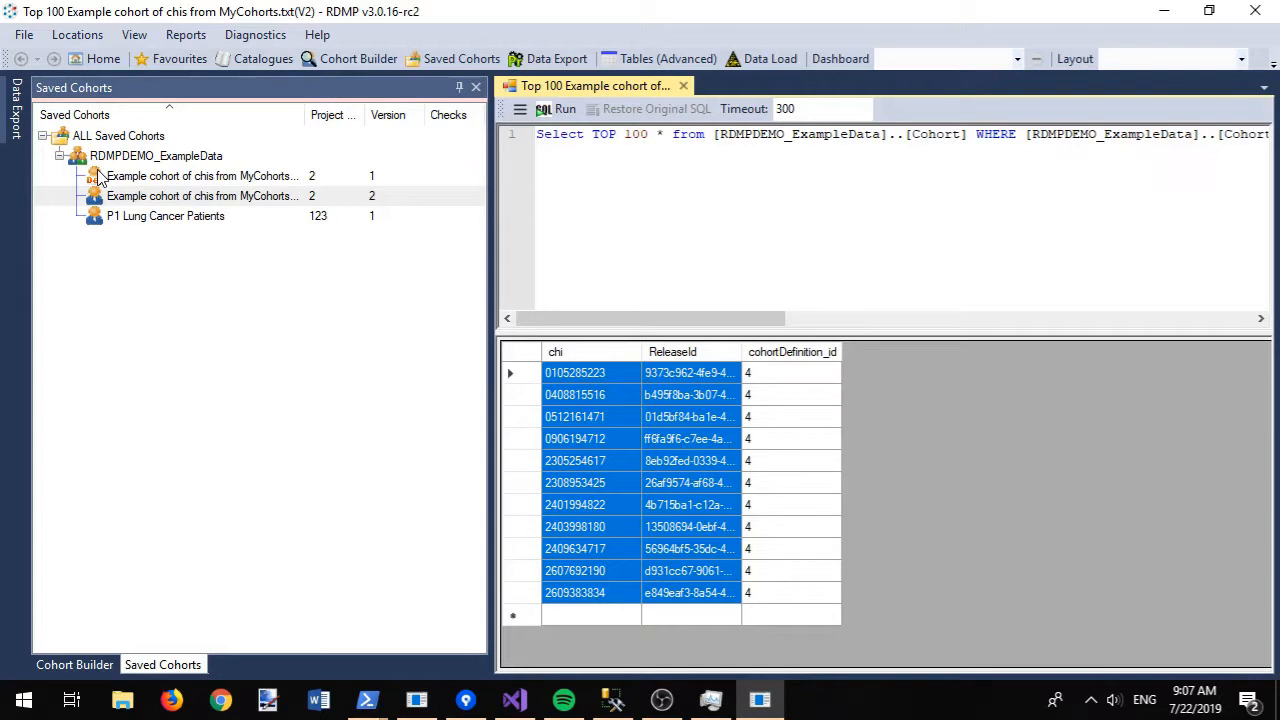
{"action": "left_click", "coordinate": [545, 58]}
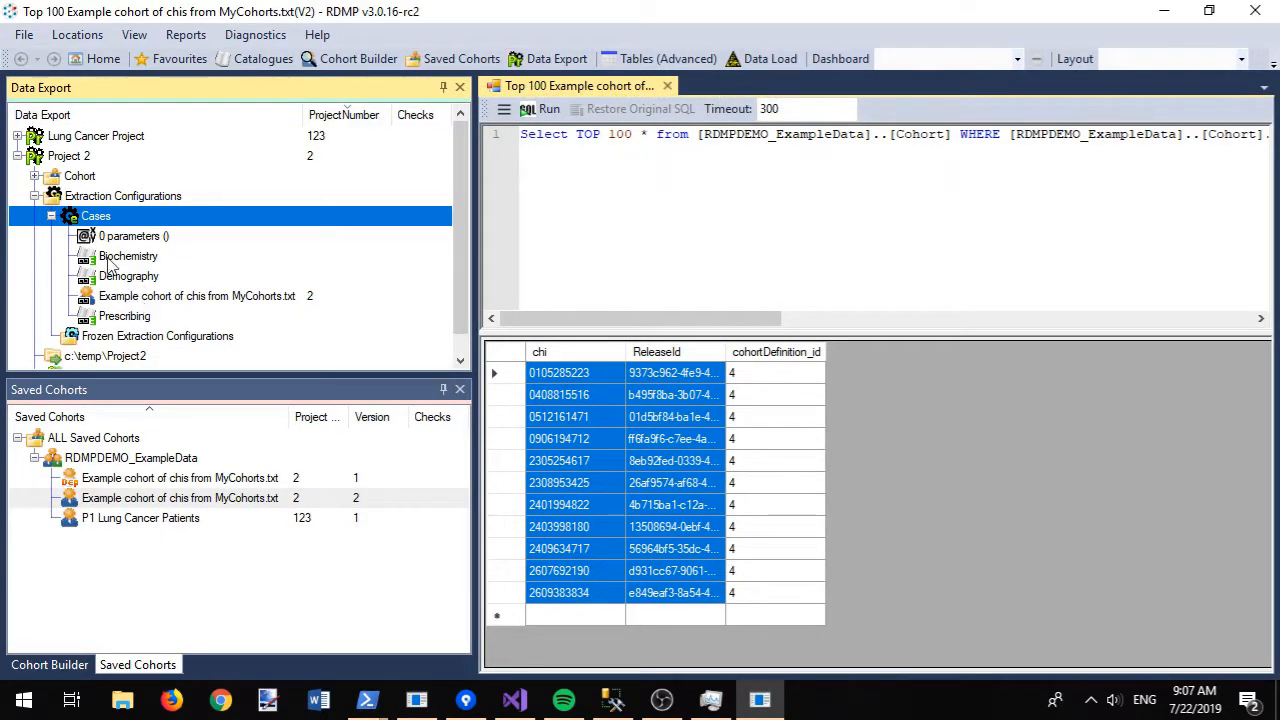
- Expand Project 2's saved cohorts, add a Version column to the tree, and close the side panels
{"action": "left_click", "coordinate": [35, 176]}
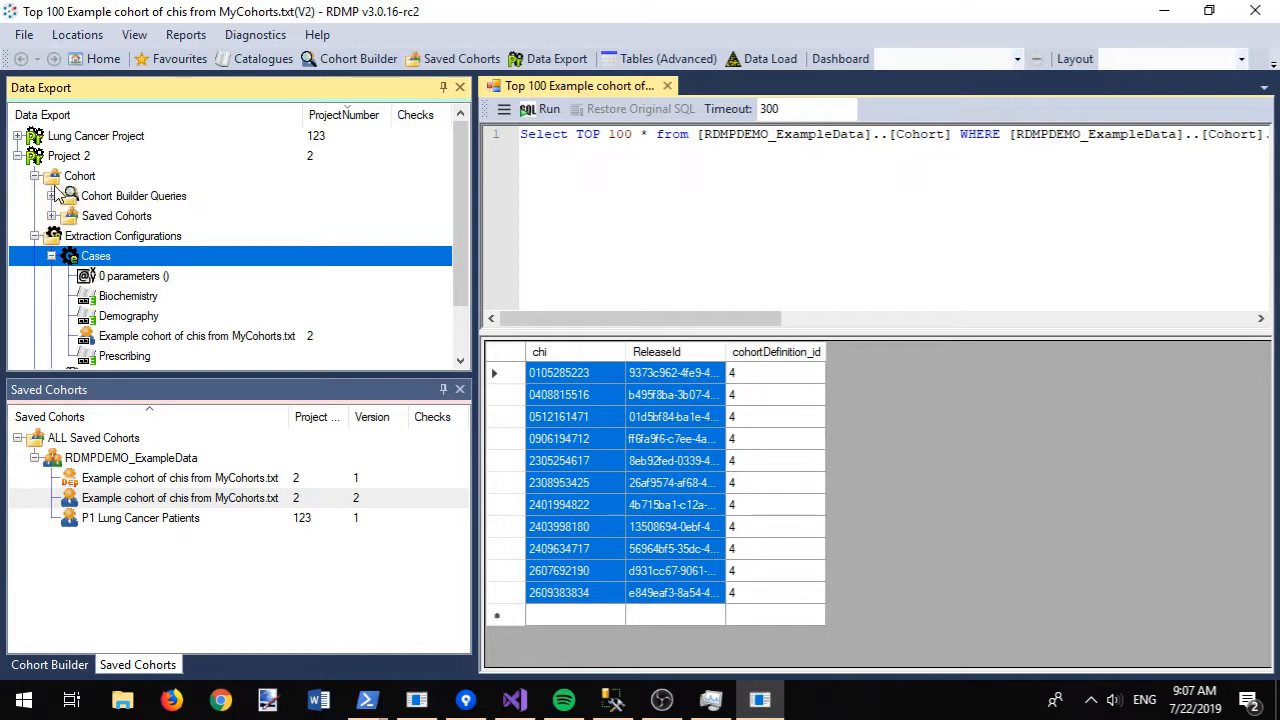
{"action": "left_click", "coordinate": [51, 216]}
{"action": "left_click", "coordinate": [68, 236]}
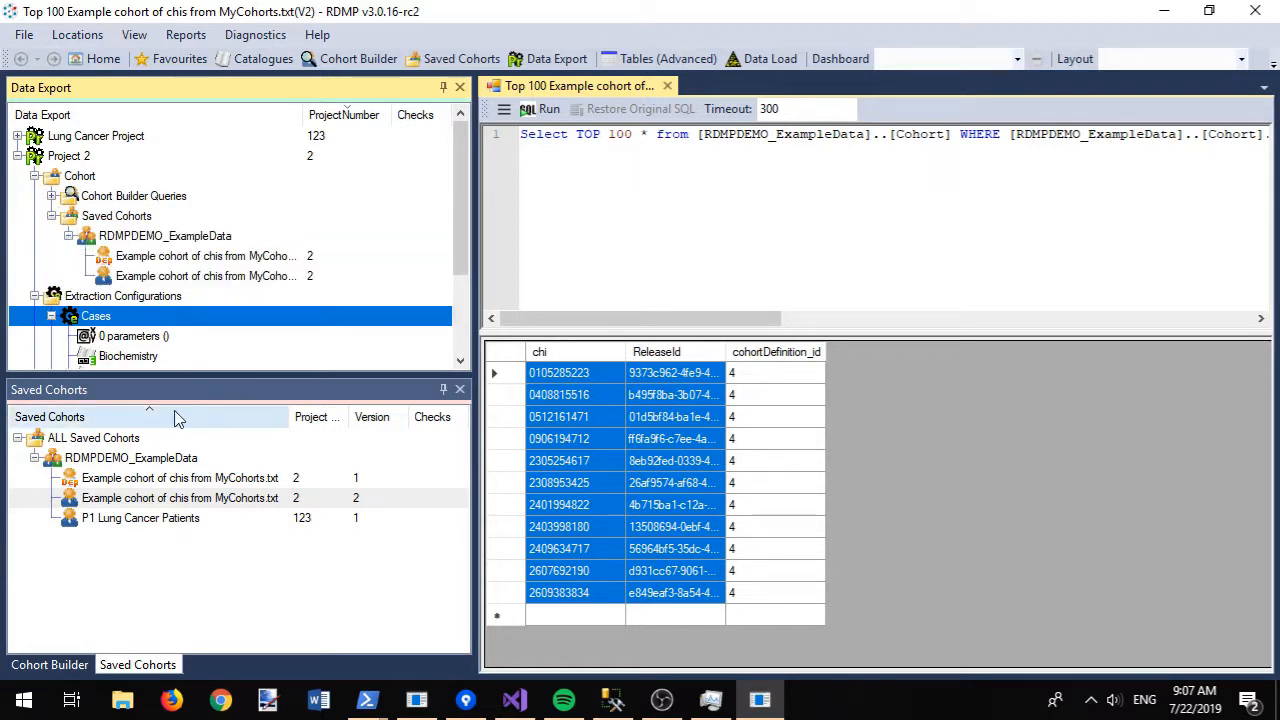
{"action": "right_click", "coordinate": [372, 115]}
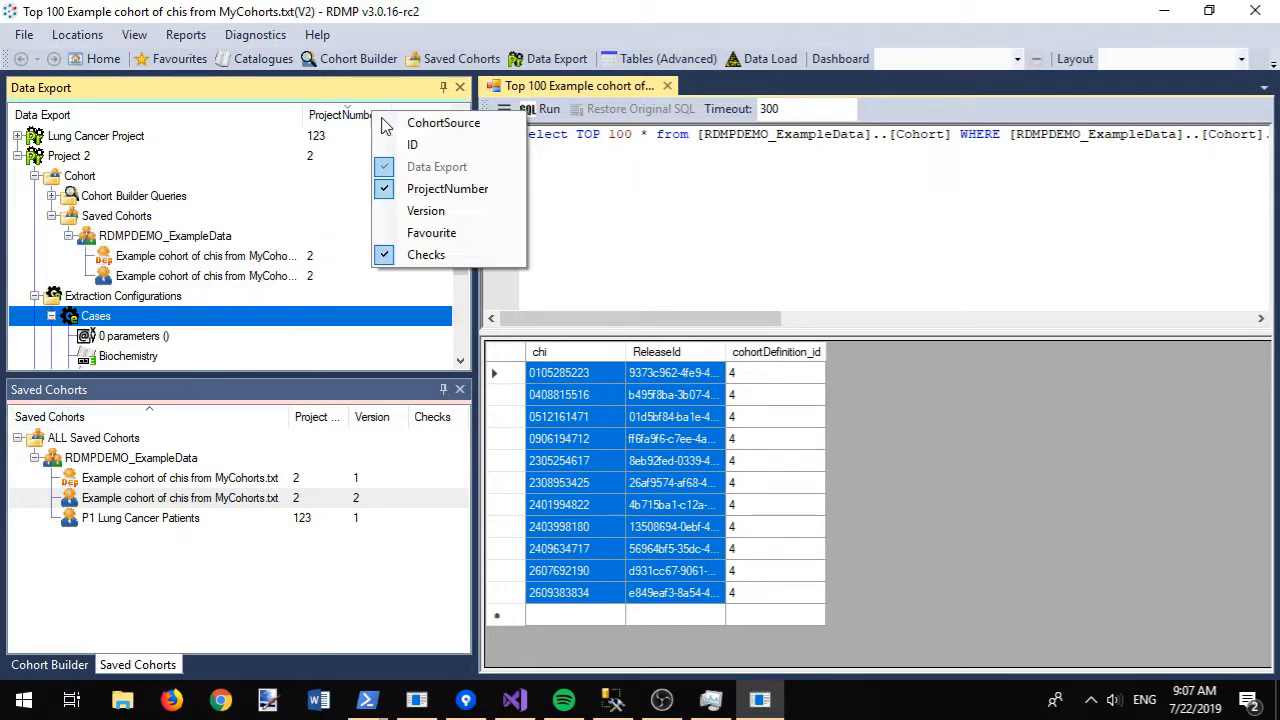
{"action": "left_click", "coordinate": [441, 211]}
{"action": "left_click", "coordinate": [556, 88]}
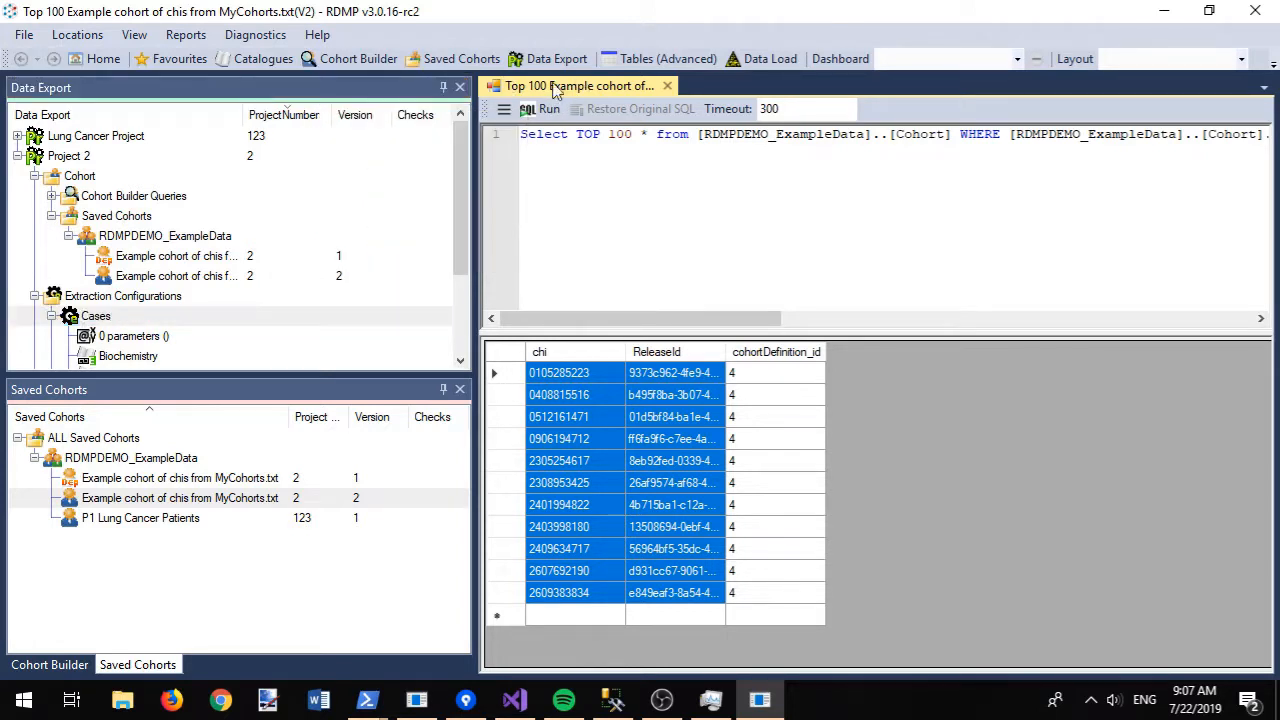
{"action": "left_click_drag", "start_coordinate": [478, 113], "coordinate": [584, 113]}
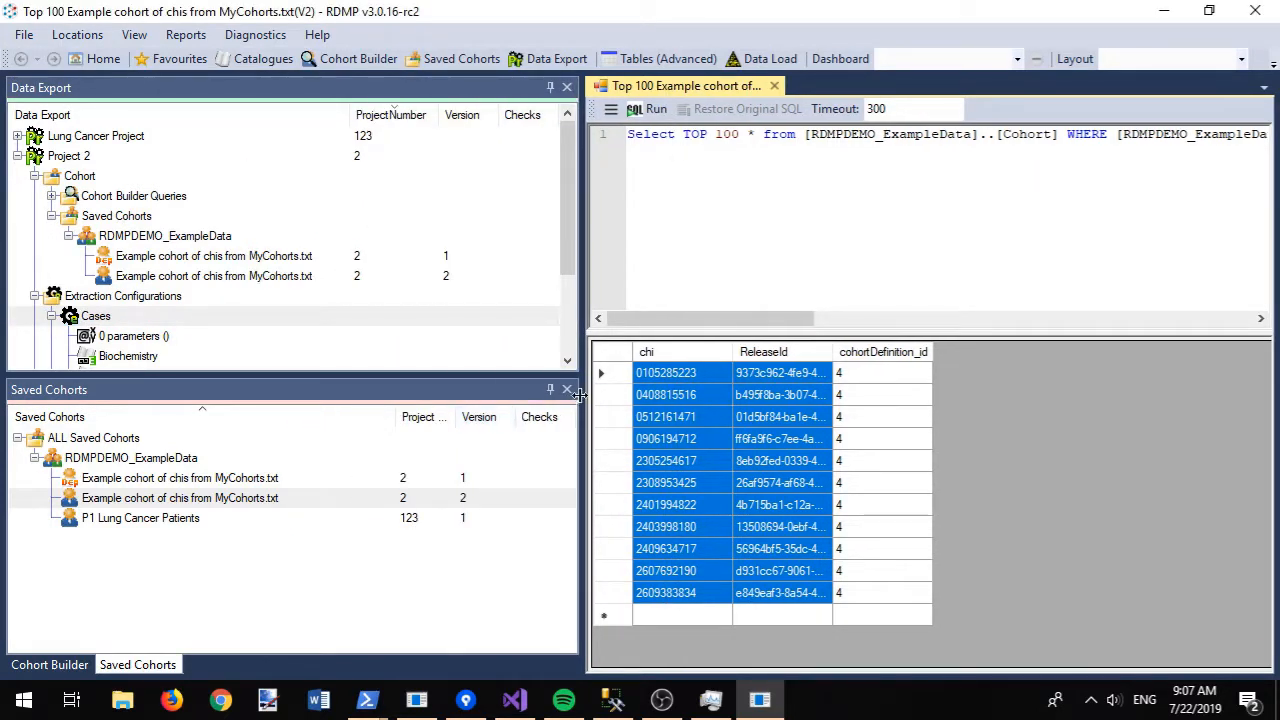
{"action": "left_click", "coordinate": [567, 392]}
{"action": "left_click", "coordinate": [567, 391]}
{"action": "left_click", "coordinate": [566, 391]}
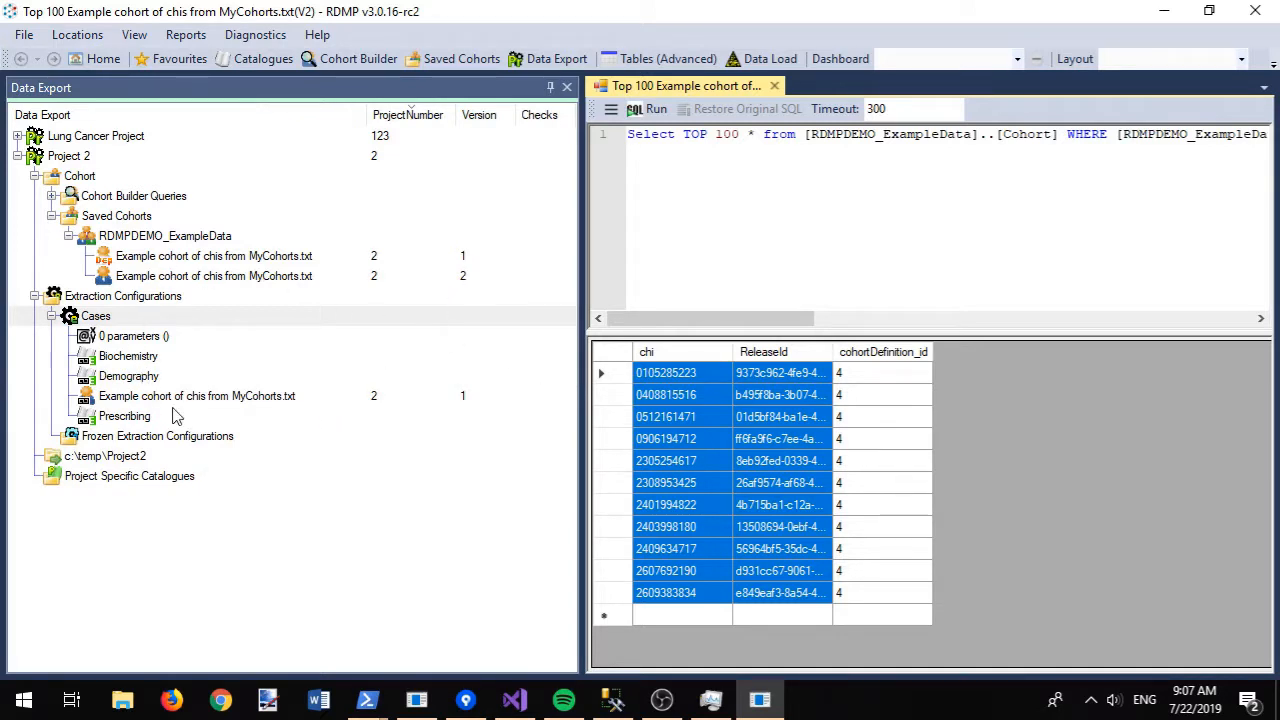
- Remove version 1 from Cases and link the version 2 cohort instead
{"action": "left_click", "coordinate": [143, 399]}
{"action": "key", "text": "Delete"}
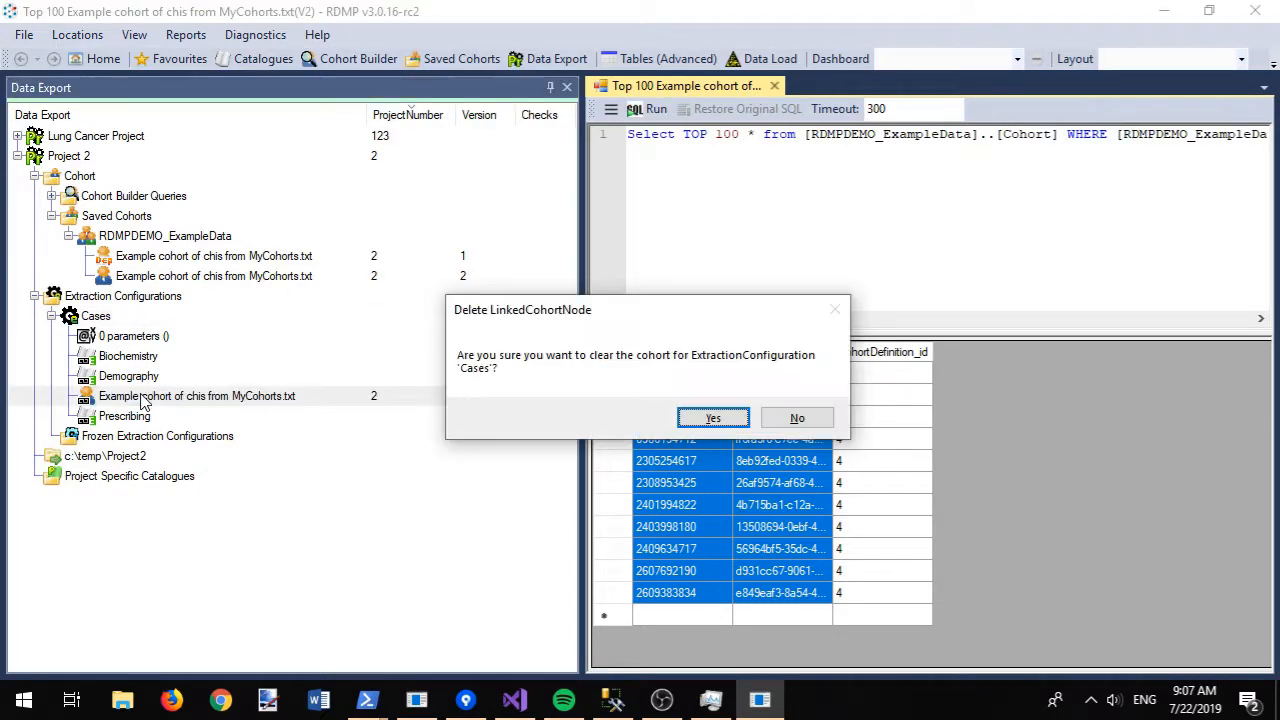
{"action": "key", "text": "Return"}
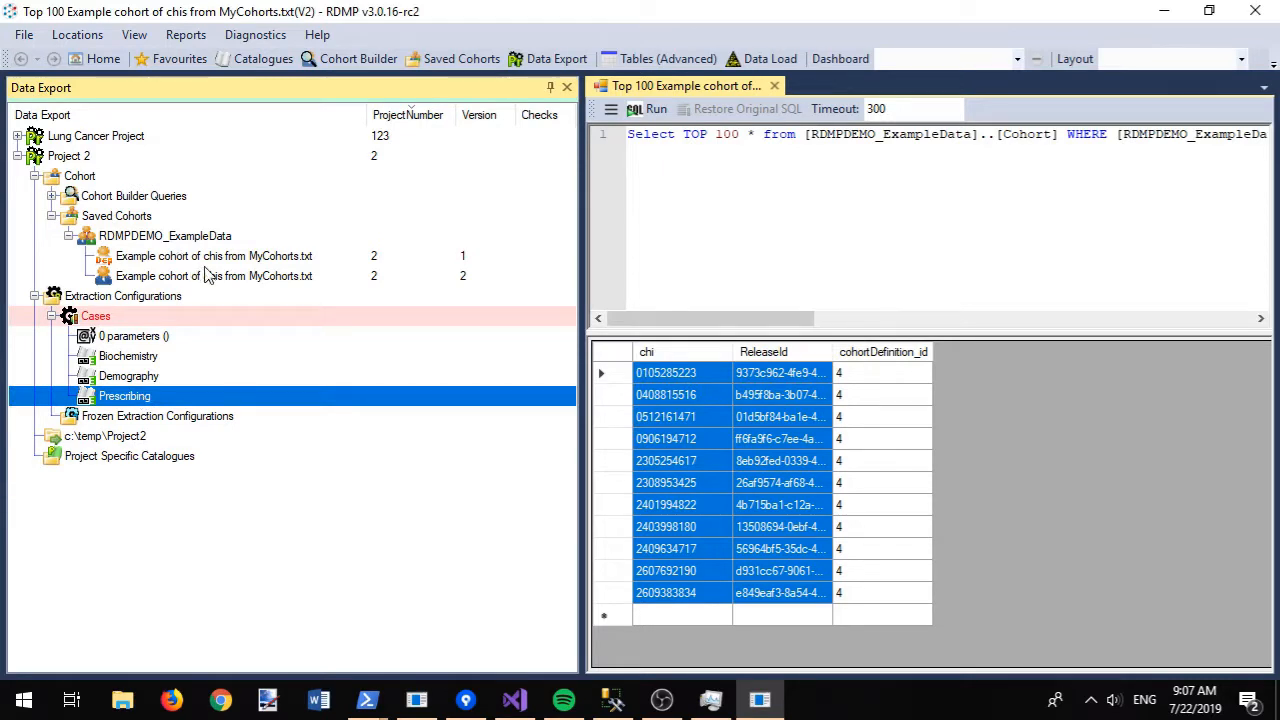
{"action": "left_click_drag", "start_coordinate": [205, 276], "coordinate": [105, 318]}
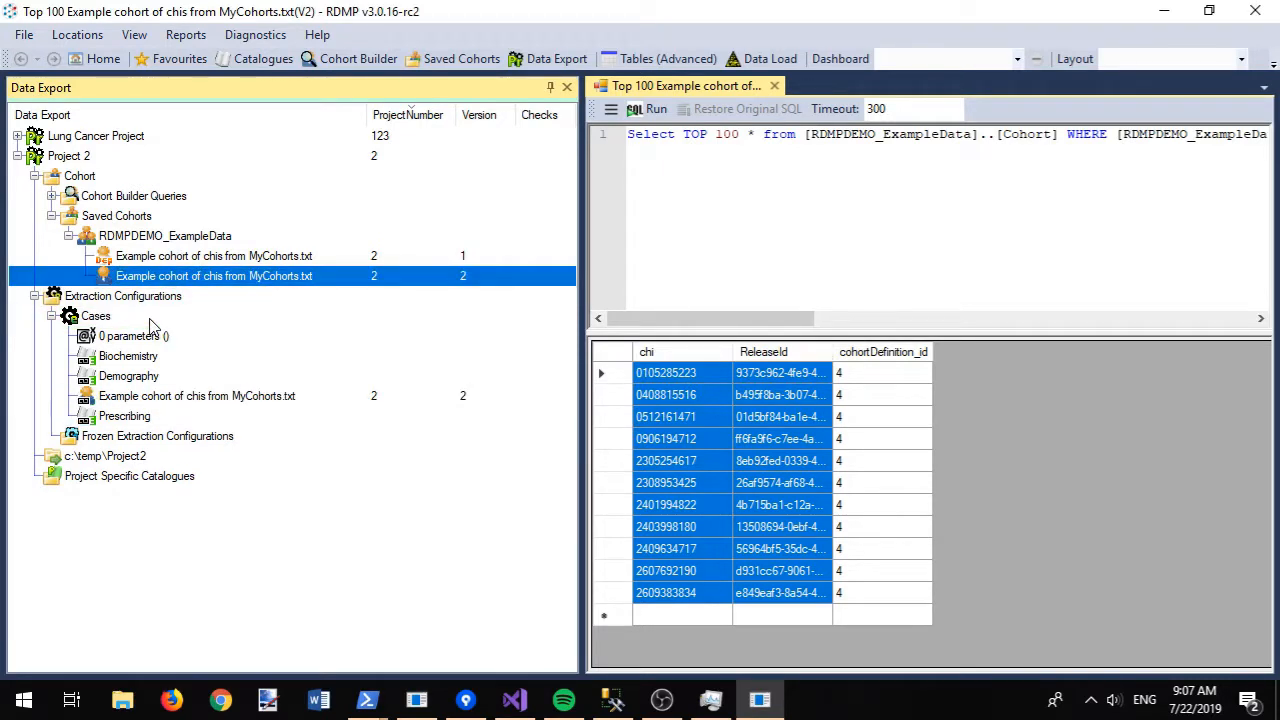
{"action": "right_click", "coordinate": [102, 318]}
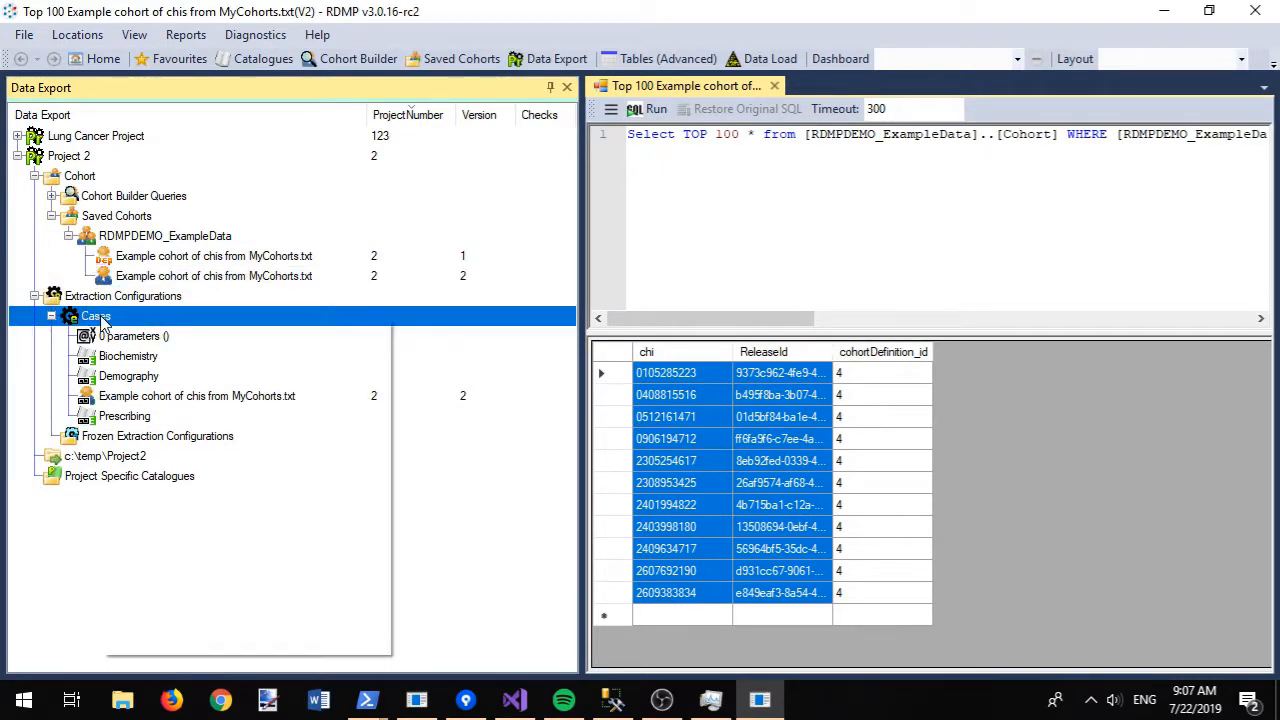
- Add '22-7-2019 Updates cohort to match the new query (rather than original file)' to Cases' description and save
{"action": "left_click", "coordinate": [152, 349]}
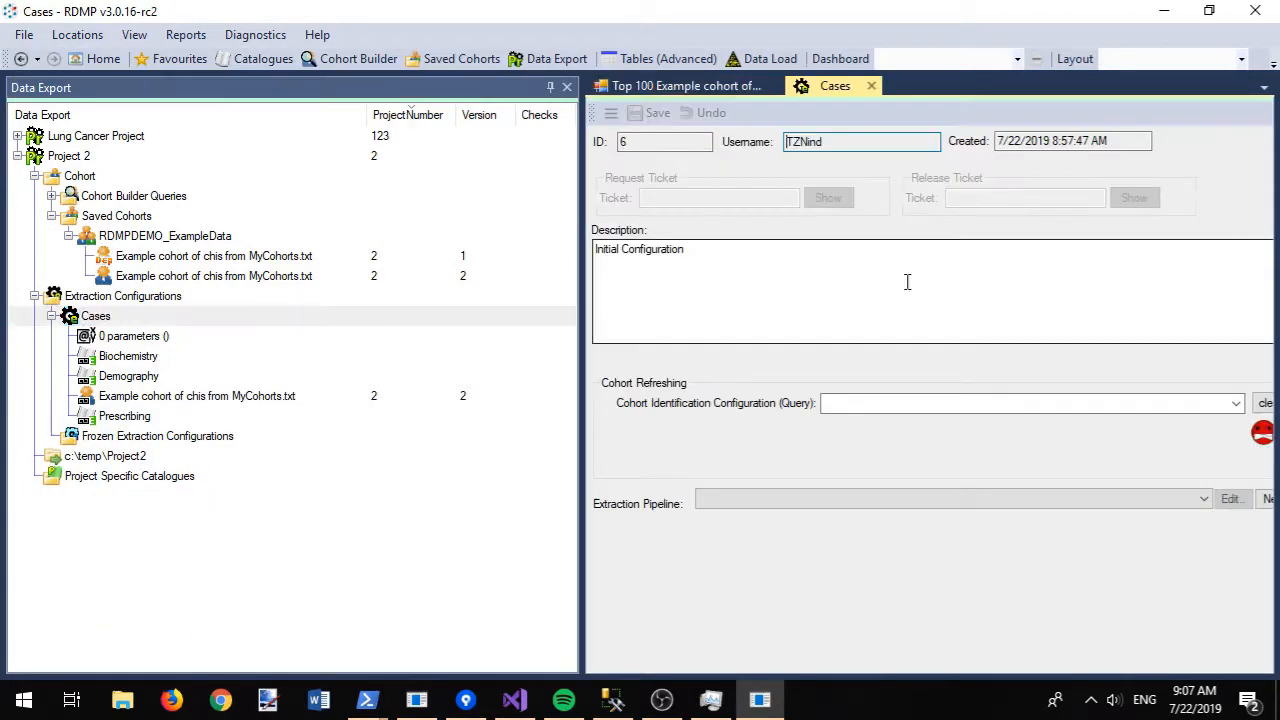
{"action": "key", "text": "Return"}
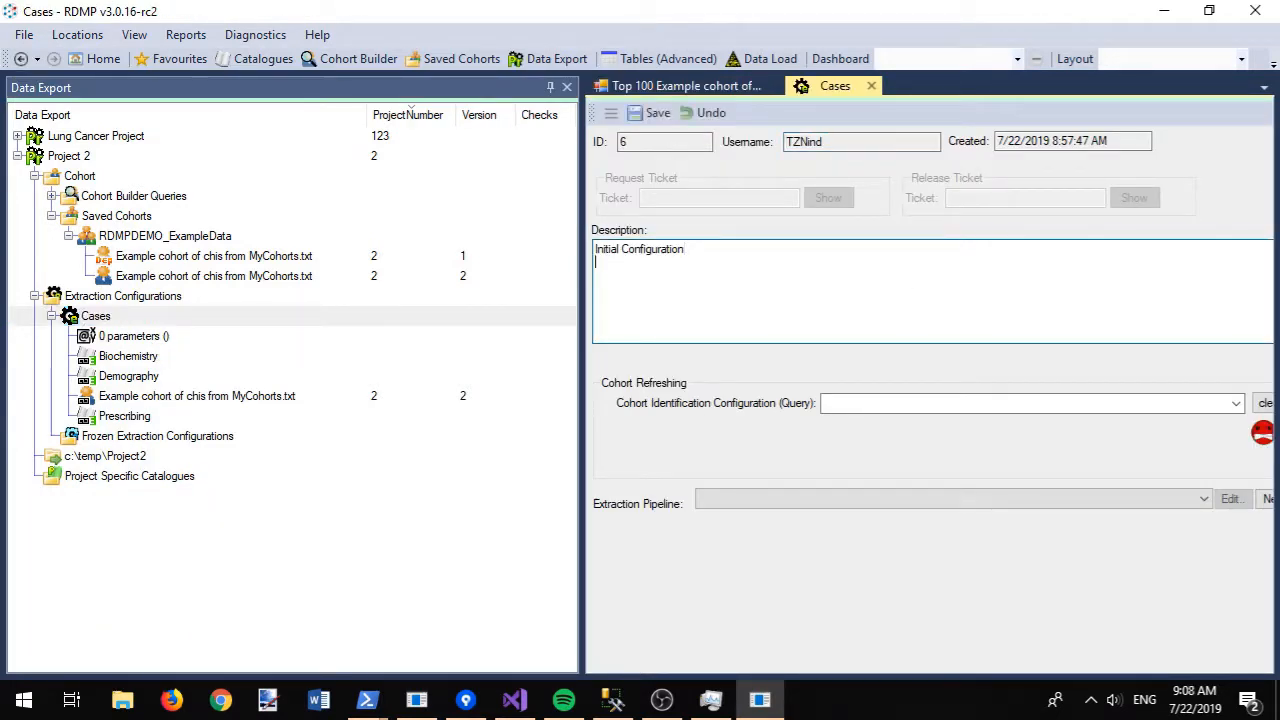
{"action": "type", "text": "22-7-2019 Up;date"}
{"action": "key", "text": "BackSpace"}
{"action": "type", "text": "d"}
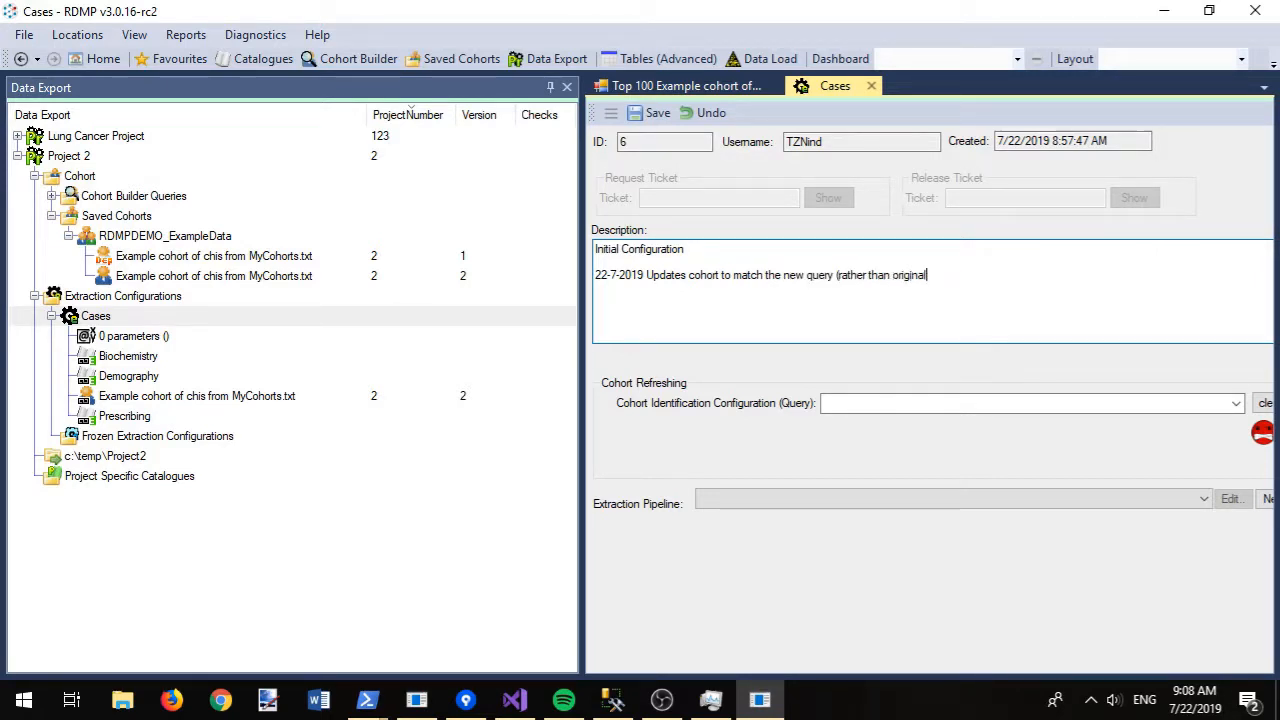
{"action": "type", "text": "file"}
{"action": "key", "text": "ctrl+s"}
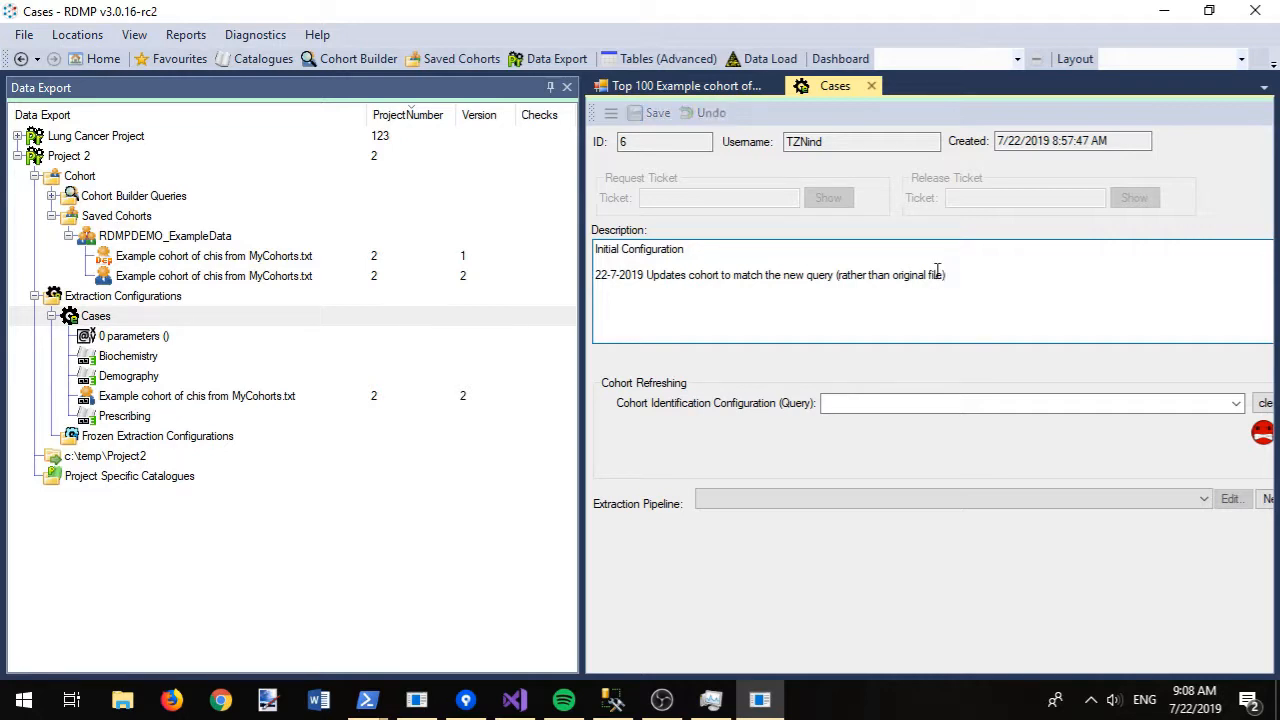
- Check and extract Cases: Biochemistry 35, Demography 37, Prescribing 16 records, all Completed
{"action": "right_click", "coordinate": [366, 319]}
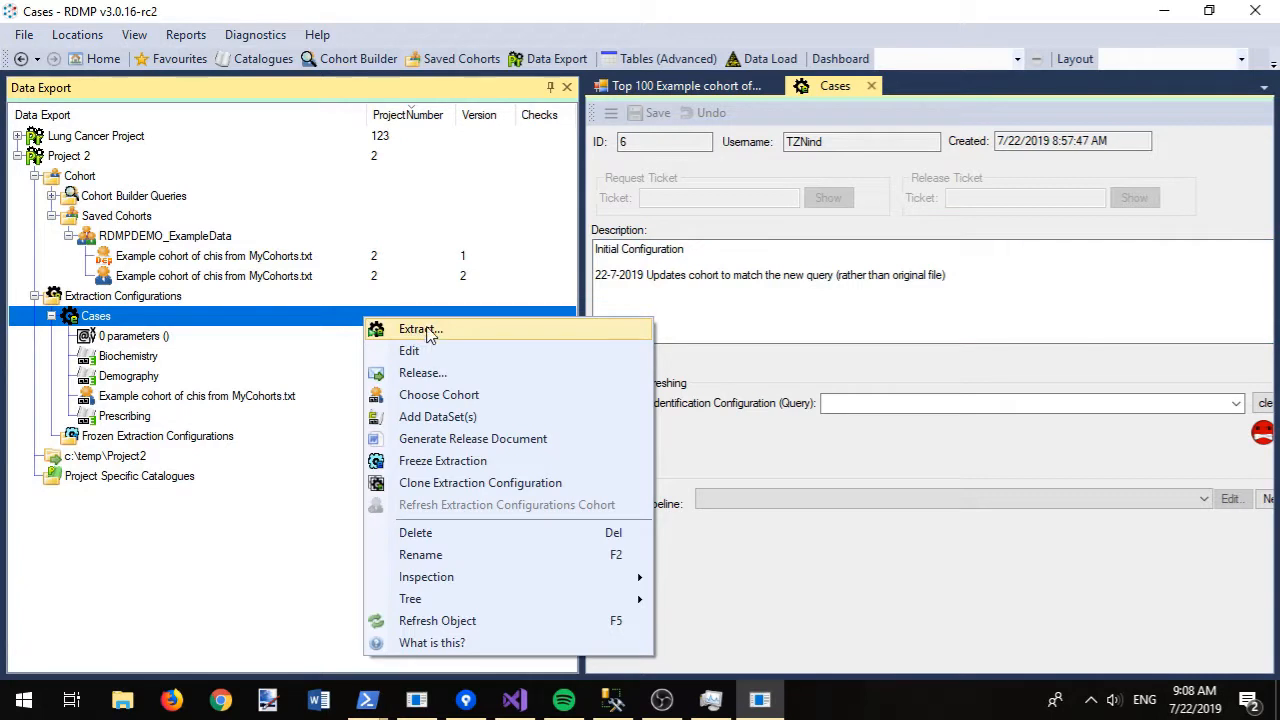
{"action": "left_click", "coordinate": [428, 333]}
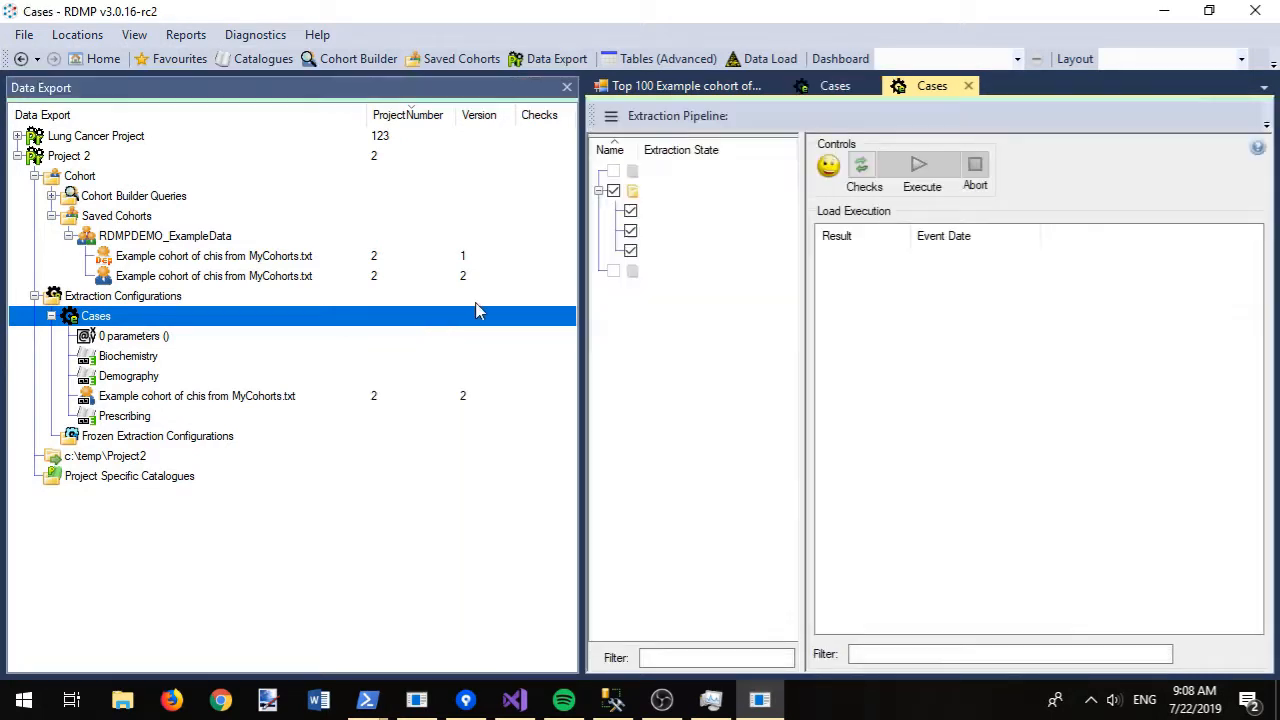
{"action": "left_click", "coordinate": [549, 88]}
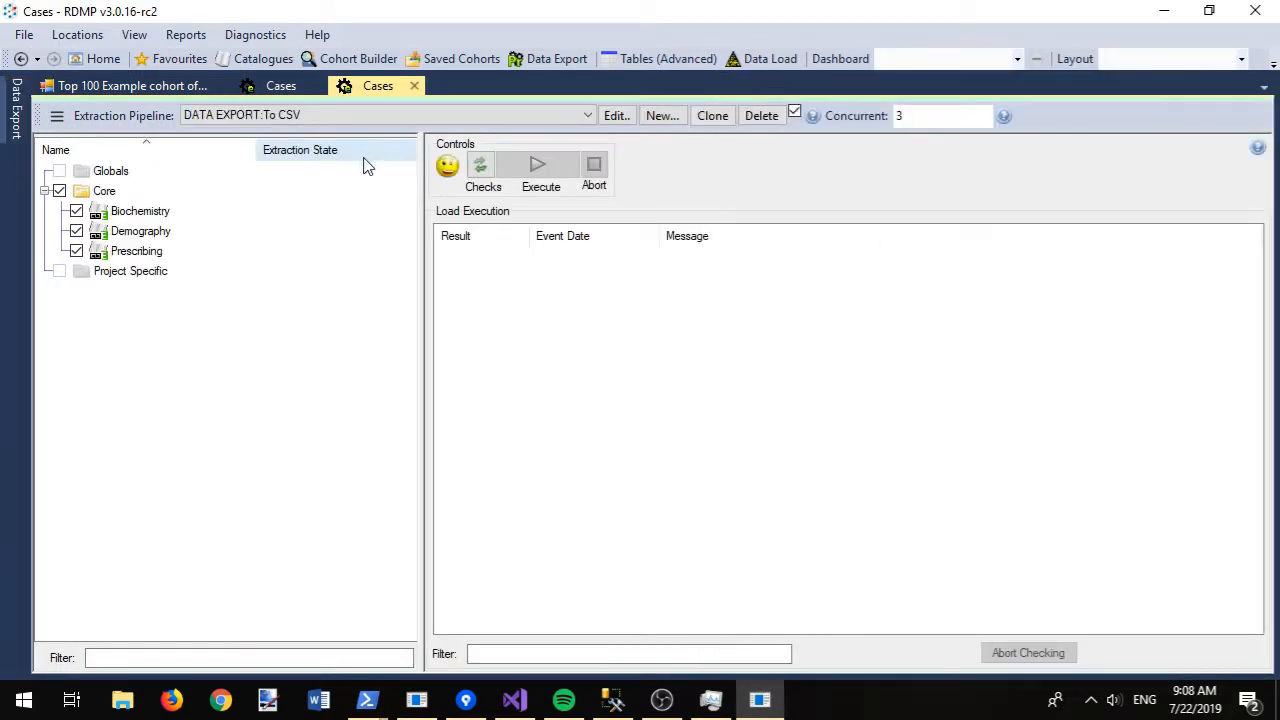
{"action": "left_click", "coordinate": [482, 167]}
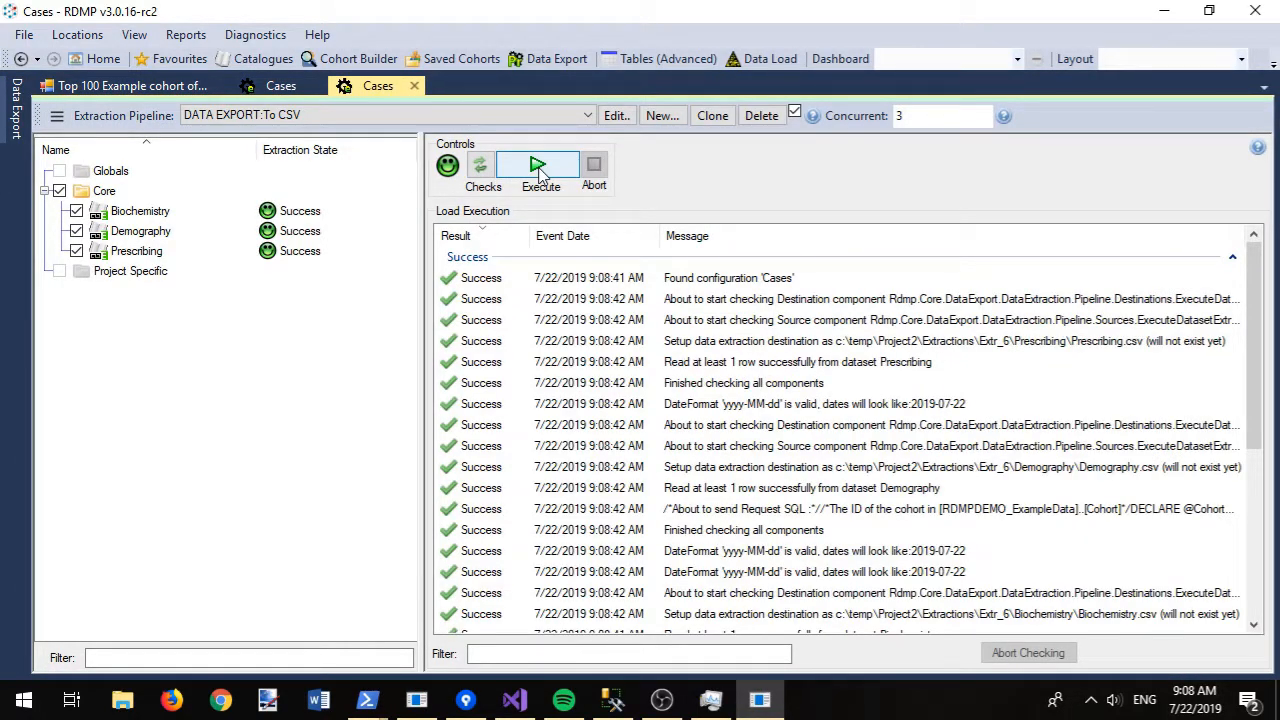
{"action": "left_click", "coordinate": [538, 168]}
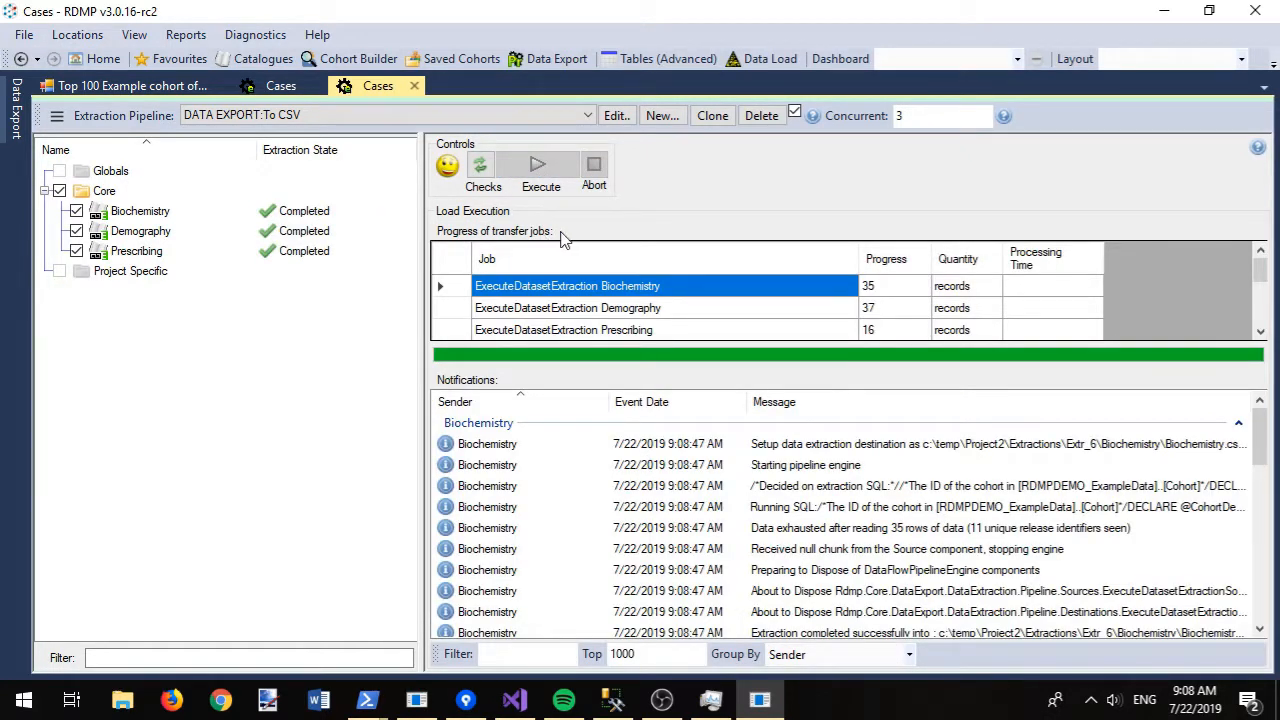
{"action": "left_click", "coordinate": [120, 708]}
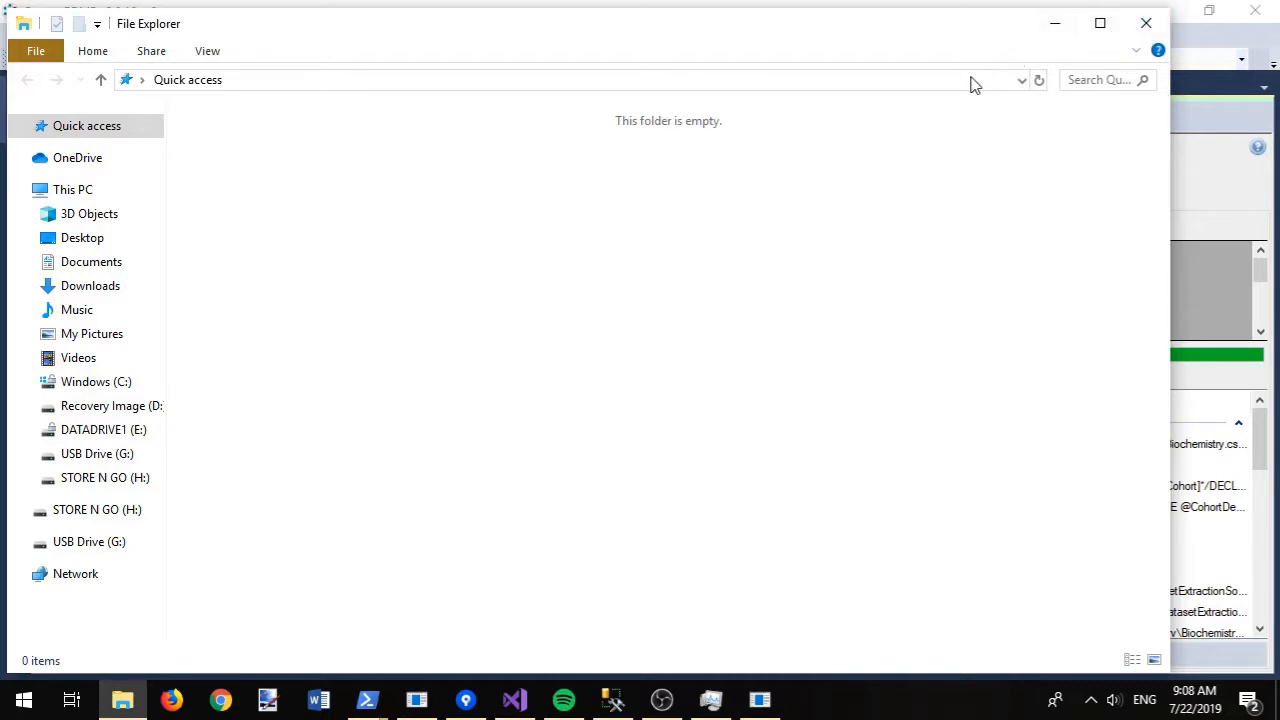
- From Cases, open c:\temp\Project2 and then Extractions > Extr_6 > Biochemistry > Biochemistry.docx
{"action": "left_click", "coordinate": [1056, 24]}
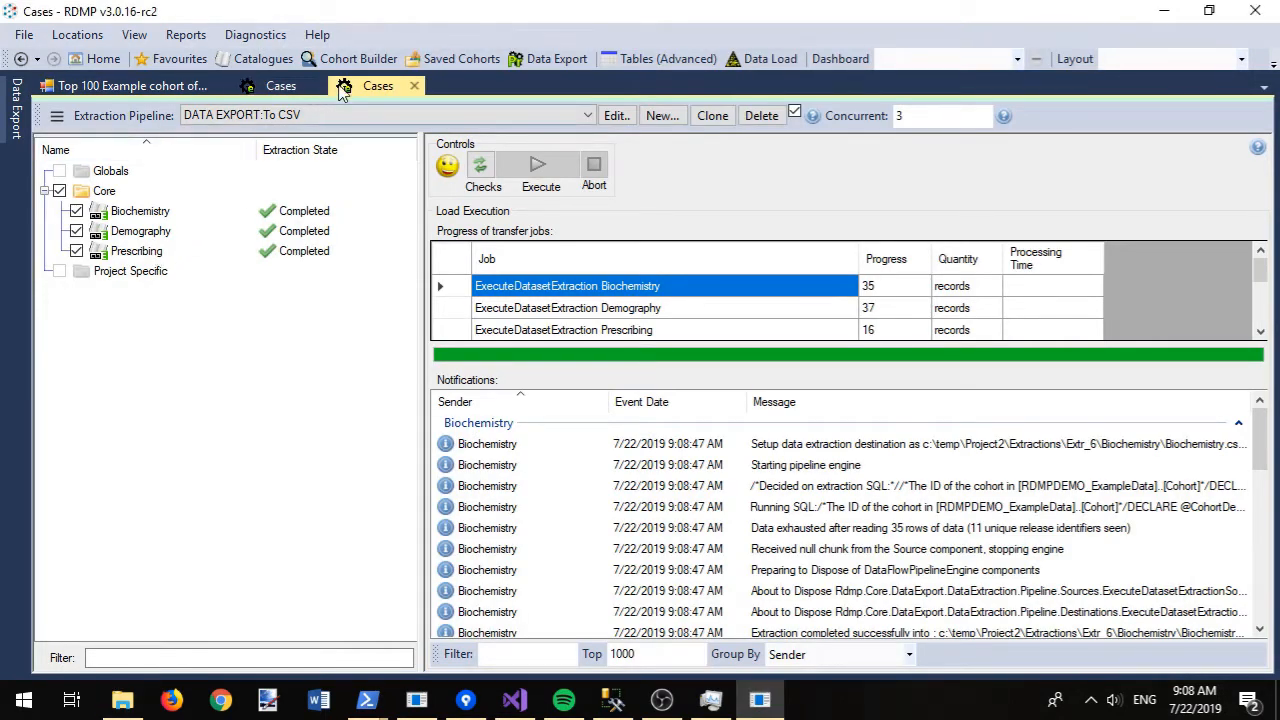
{"action": "right_click", "coordinate": [372, 92]}
{"action": "left_click", "coordinate": [418, 164]}
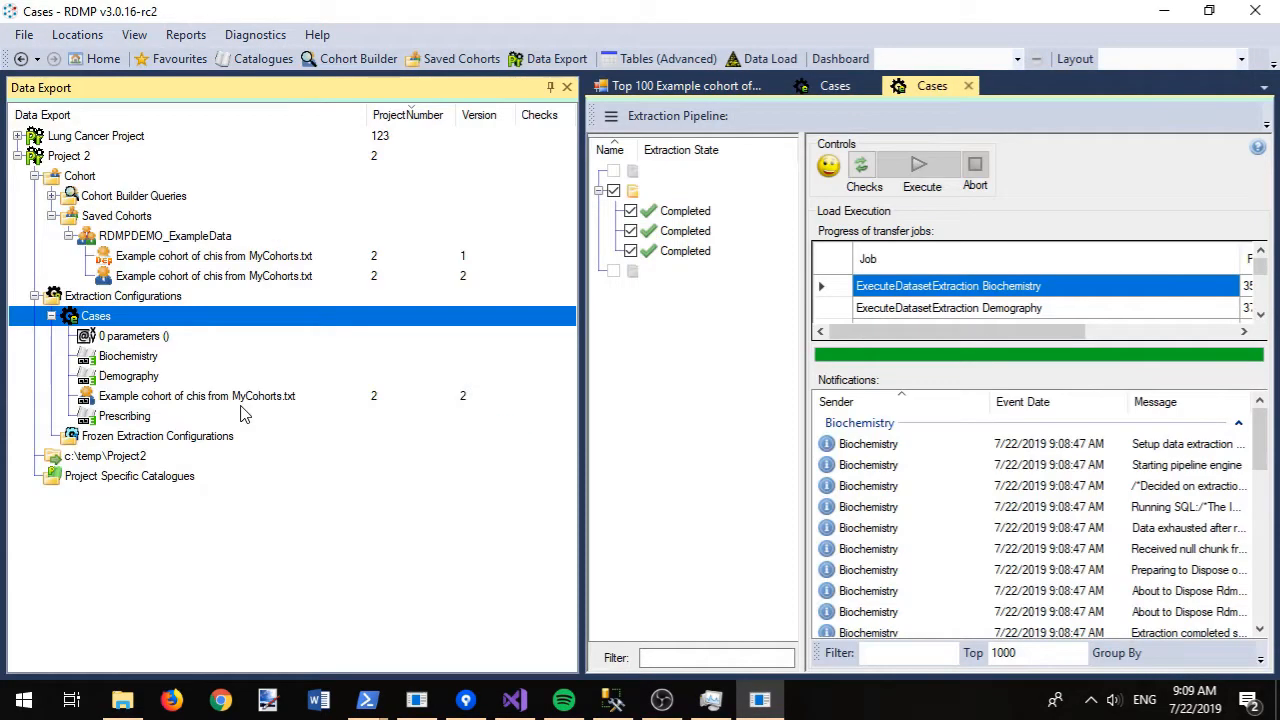
{"action": "double_click", "coordinate": [150, 457]}
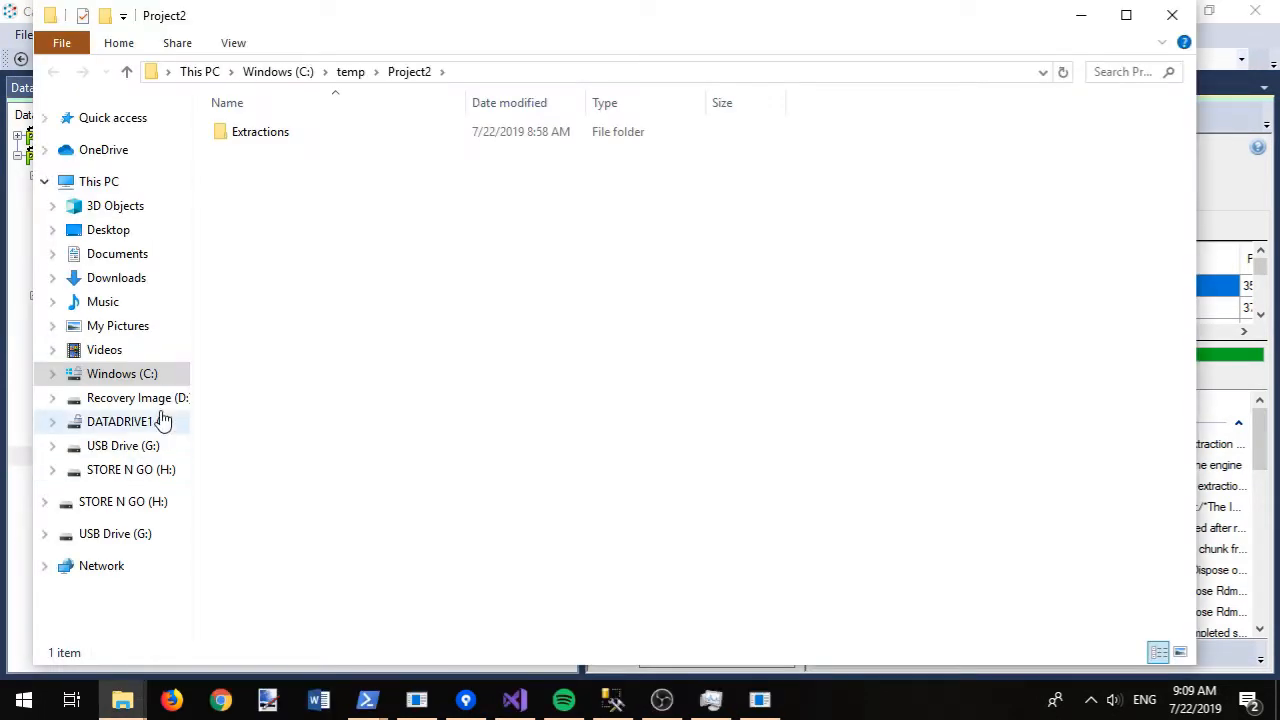
{"action": "double_click", "coordinate": [250, 136]}
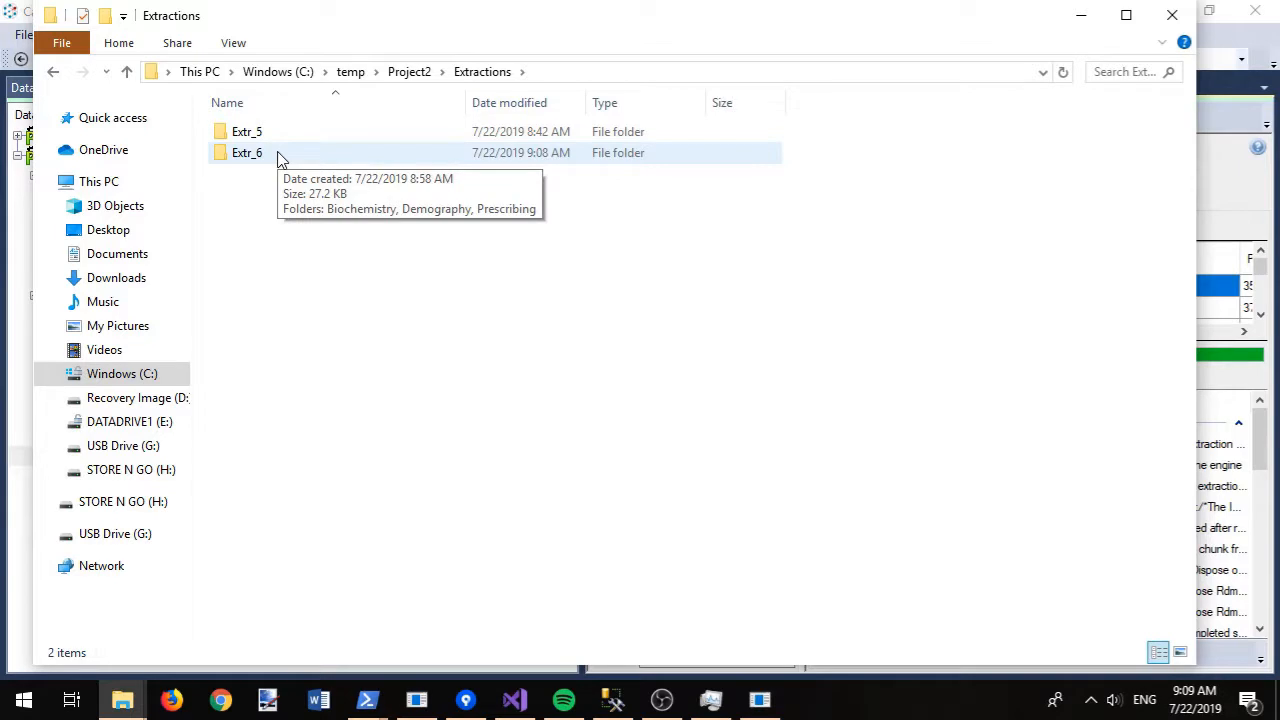
{"action": "double_click", "coordinate": [280, 160]}
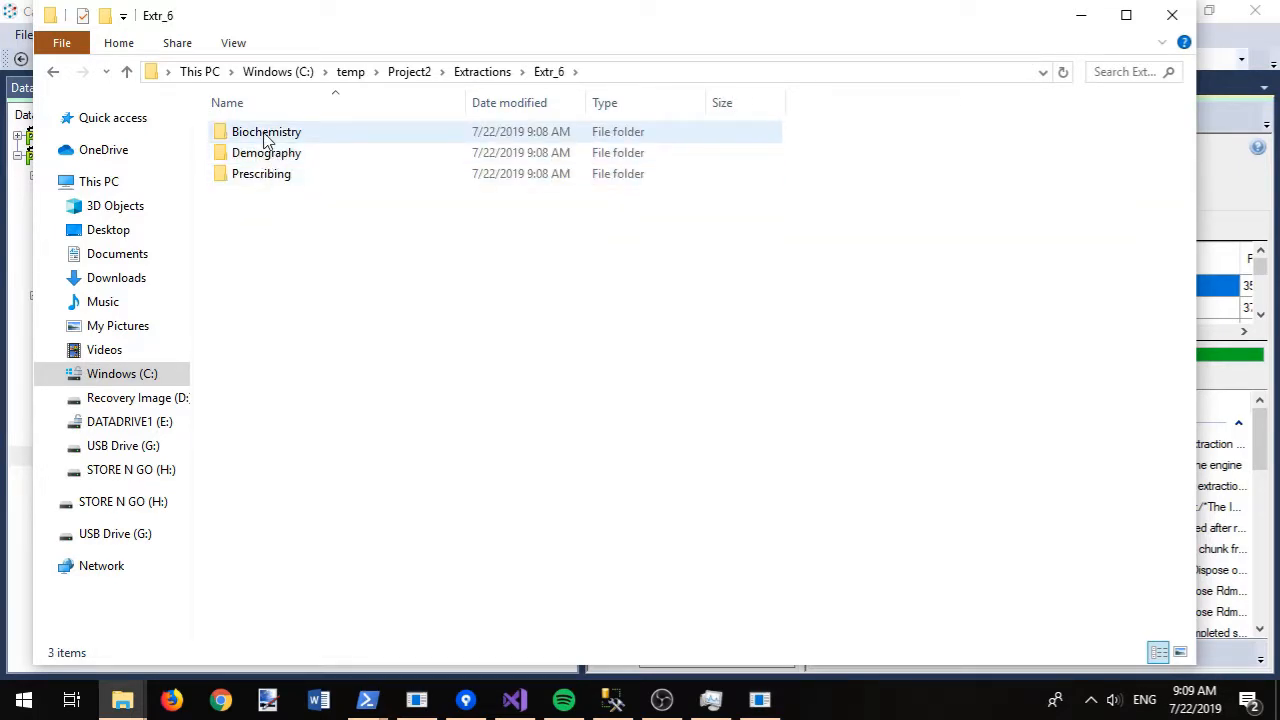
{"action": "double_click", "coordinate": [266, 140]}
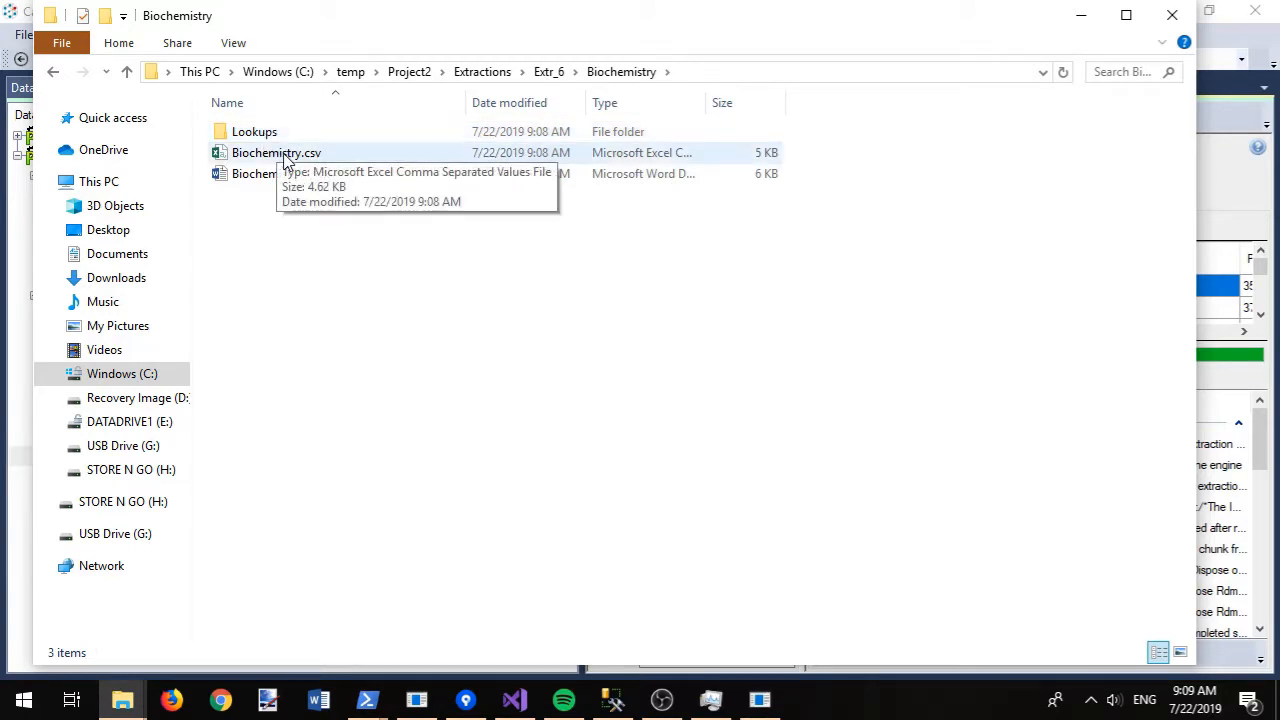
{"action": "double_click", "coordinate": [281, 176]}
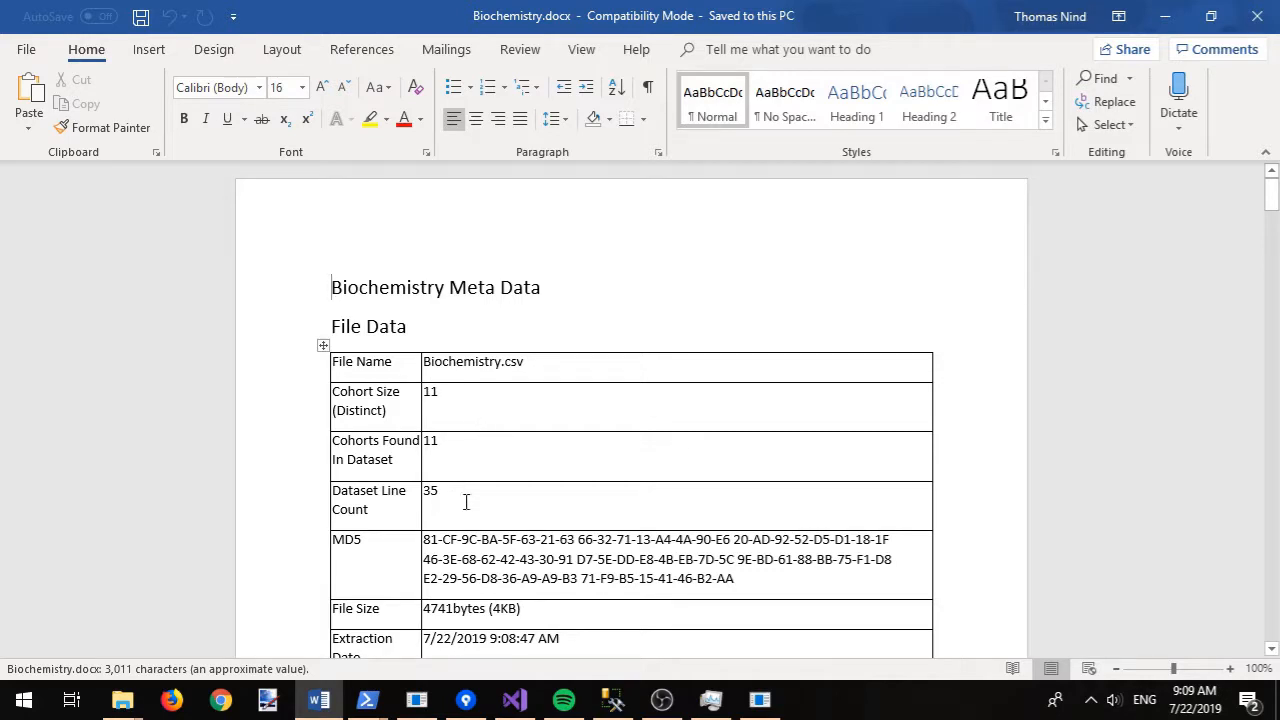
- Read down Biochemistry.docx's column descriptions (Healthboard, SampleDate, TestCode), then close Word
{"action": "scroll", "coordinate": [470, 509], "scroll_direction": "down", "scroll_amount": 3}
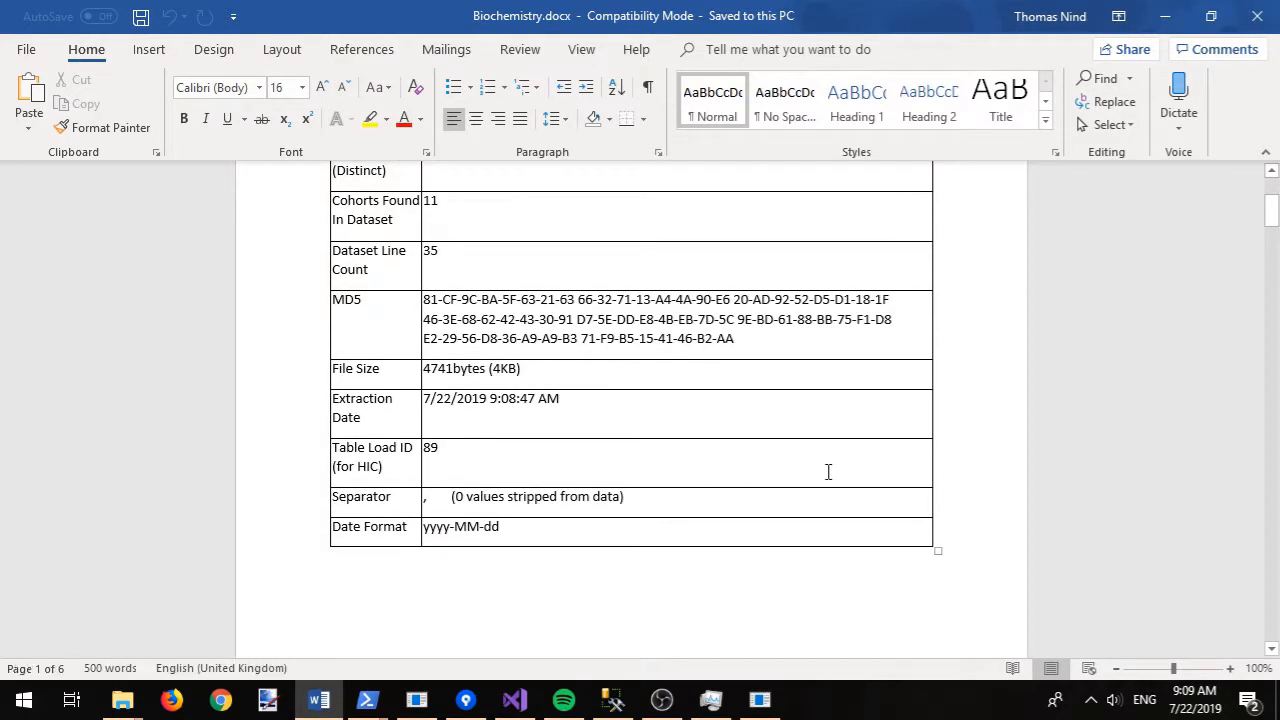
{"action": "scroll", "coordinate": [921, 470], "scroll_direction": "down", "scroll_amount": 15}
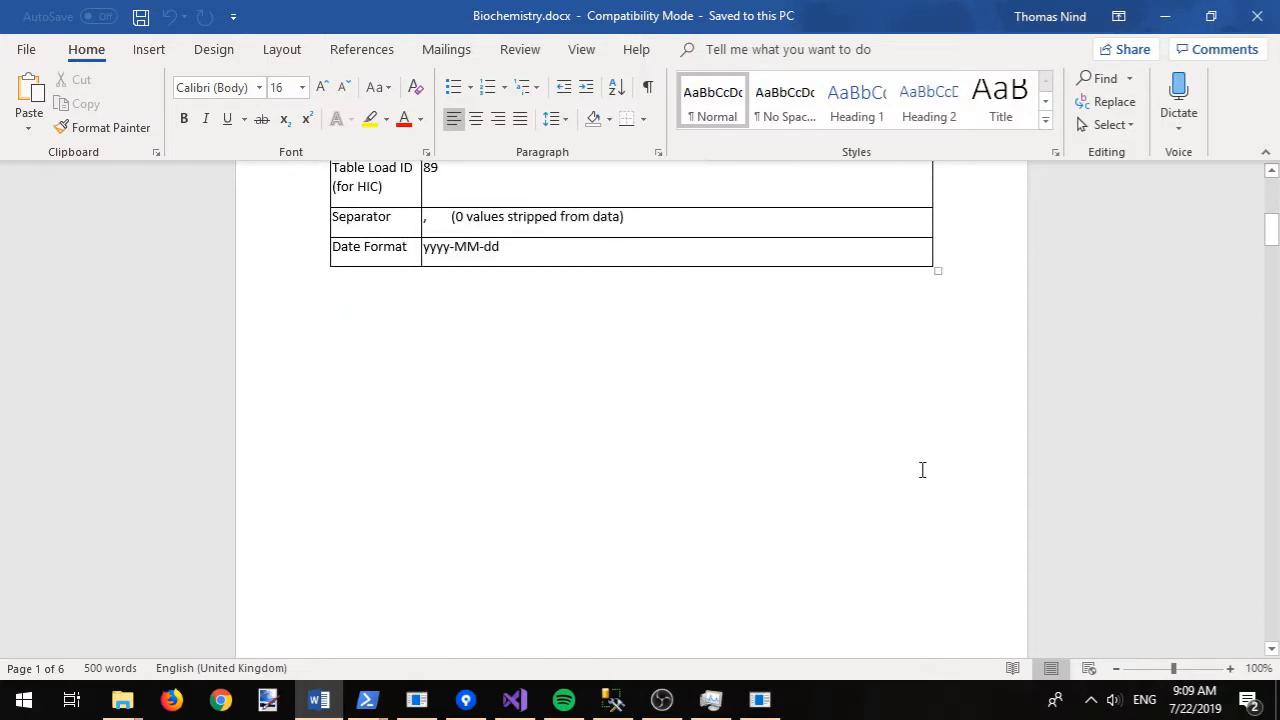
{"action": "scroll", "coordinate": [940, 485], "scroll_direction": "down", "scroll_amount": 10}
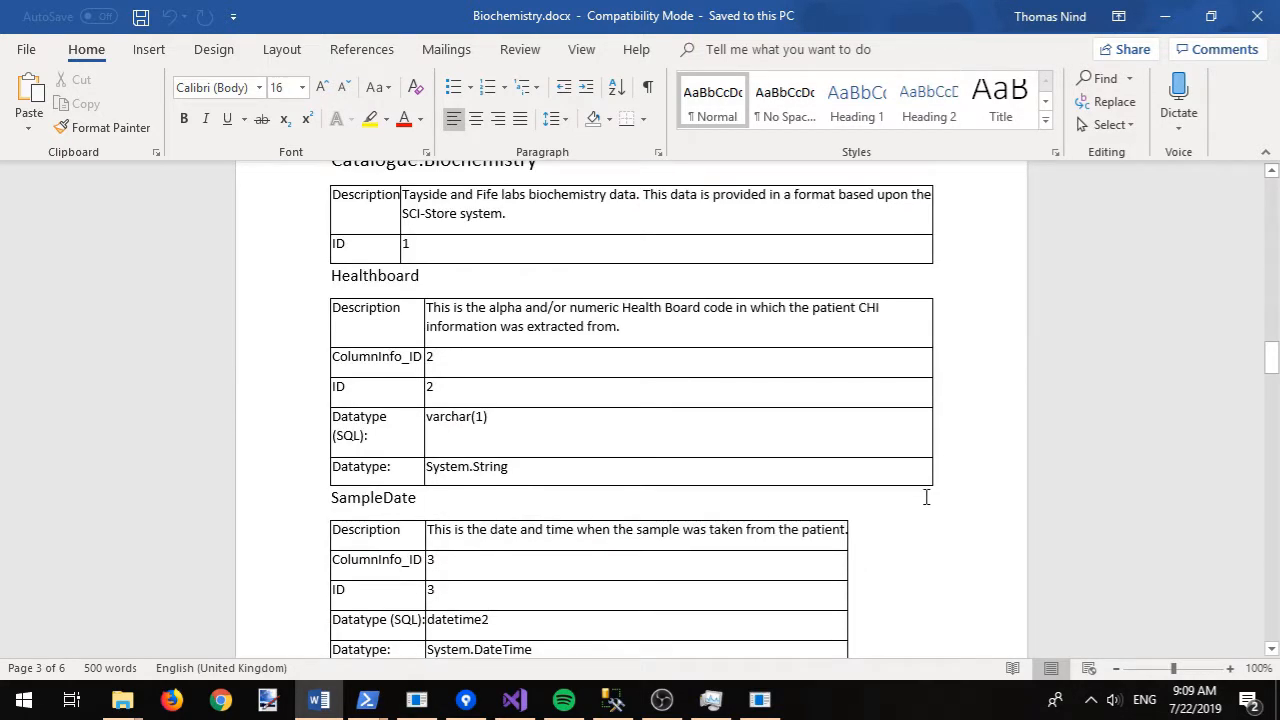
{"action": "scroll", "coordinate": [923, 498], "scroll_direction": "down", "scroll_amount": 10}
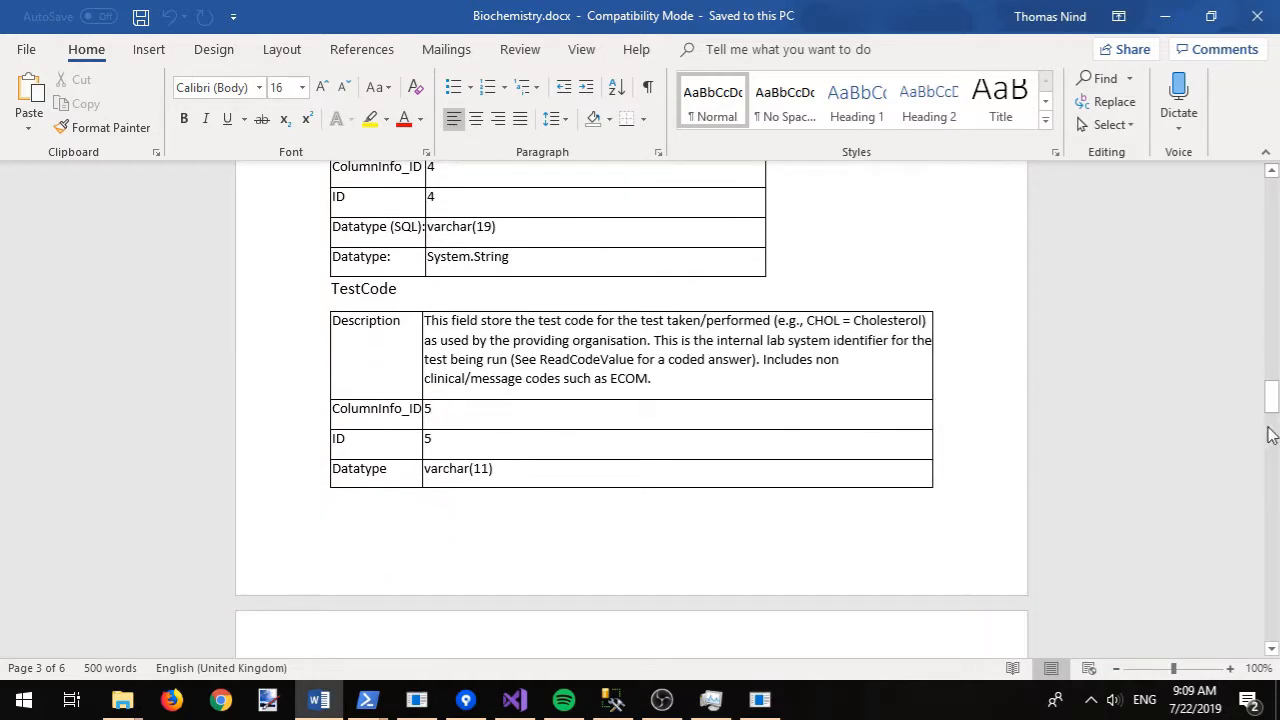
{"action": "left_click_drag", "start_coordinate": [1271, 400], "coordinate": [1272, 605]}
{"action": "left_click", "coordinate": [1257, 16]}
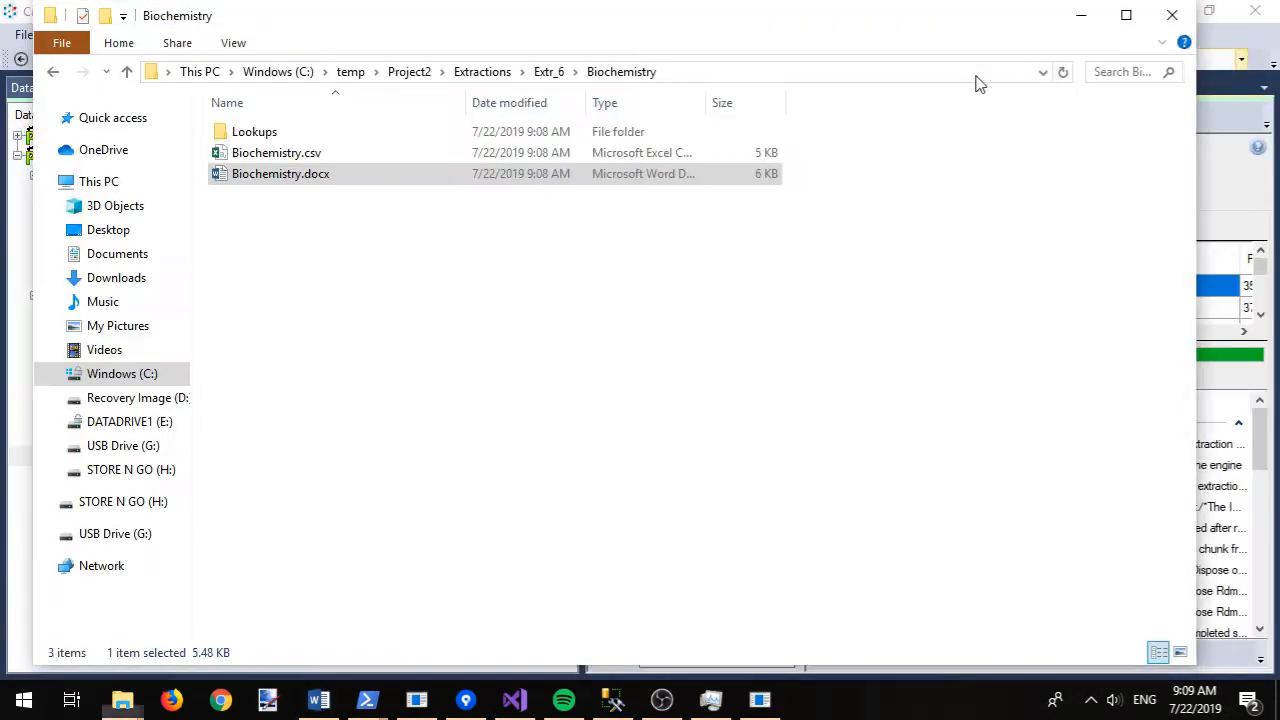
- Add an AND filter container to Biochemistry holding the HBA1C catalogue filter
{"action": "left_click", "coordinate": [1081, 21]}
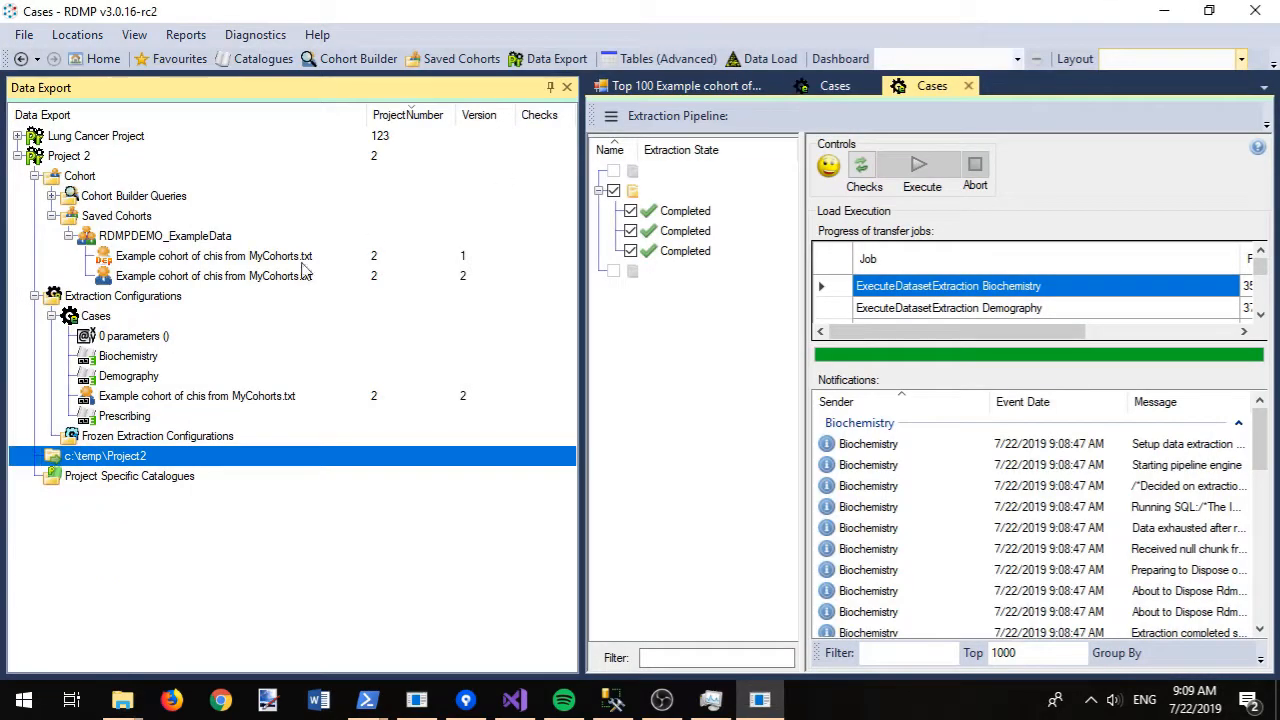
{"action": "left_click", "coordinate": [152, 362]}
{"action": "right_click", "coordinate": [152, 368]}
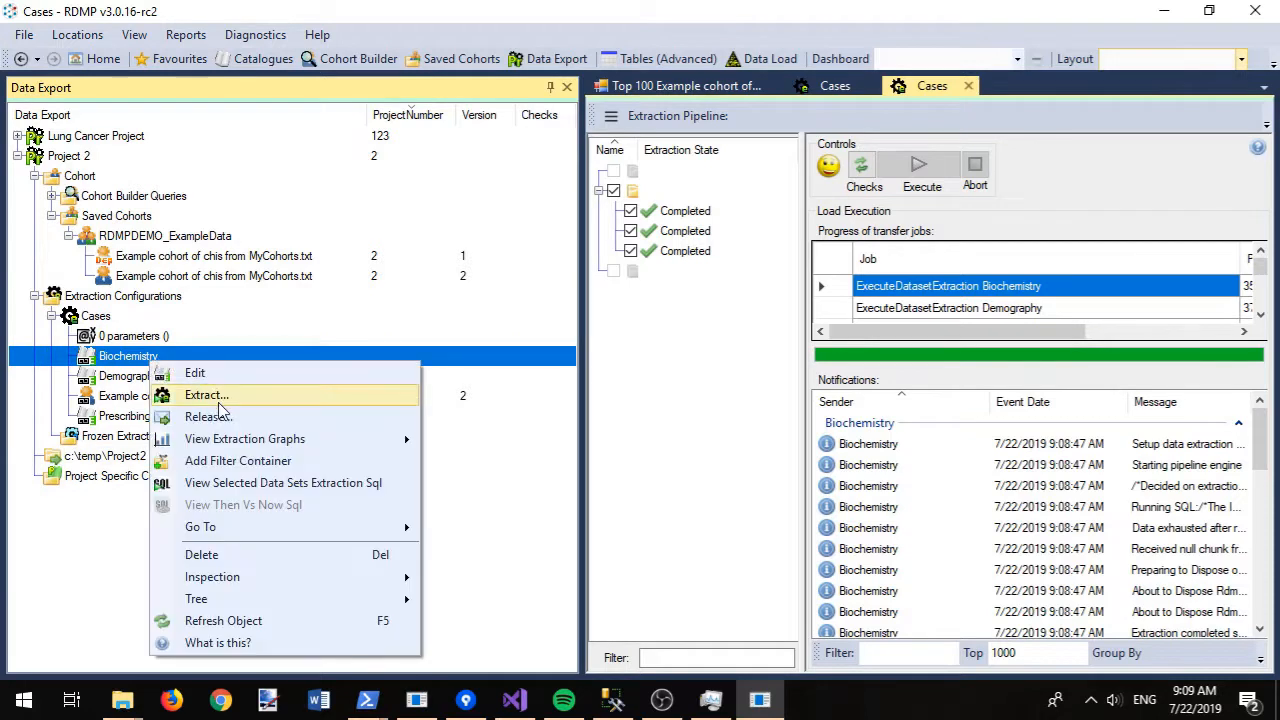
{"action": "left_click", "coordinate": [240, 460]}
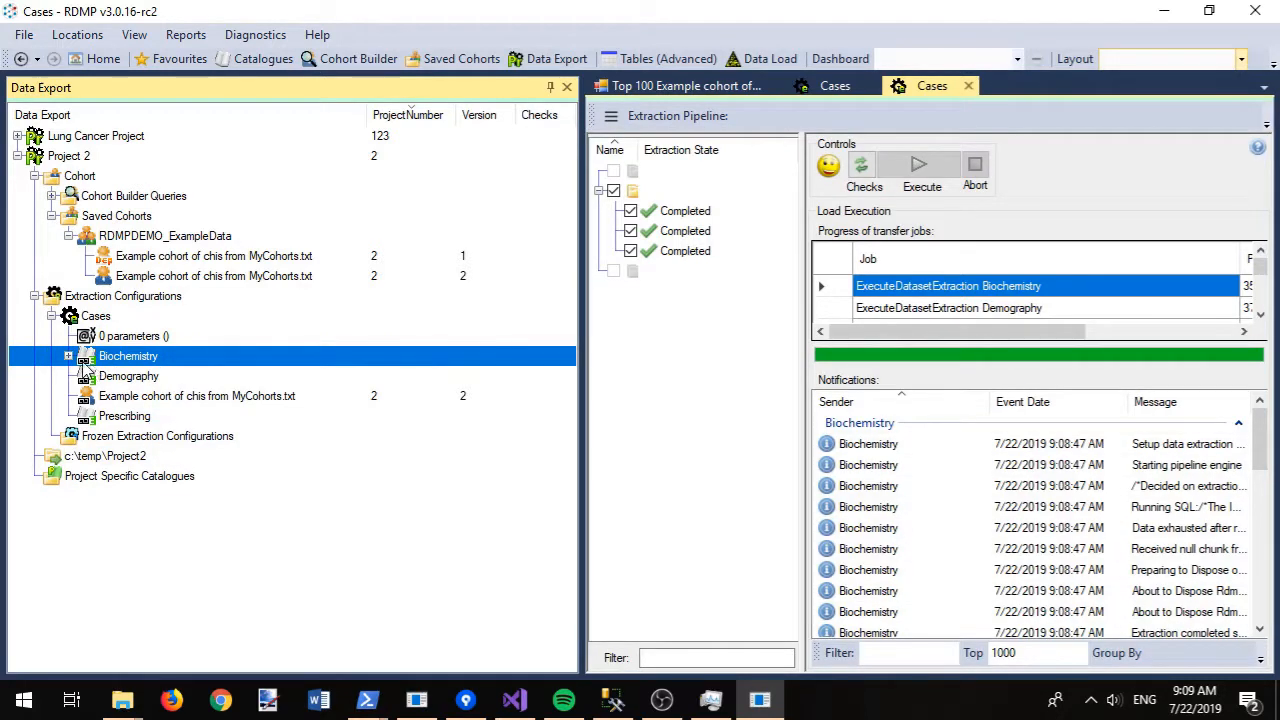
{"action": "left_click", "coordinate": [69, 356]}
{"action": "right_click", "coordinate": [117, 376]}
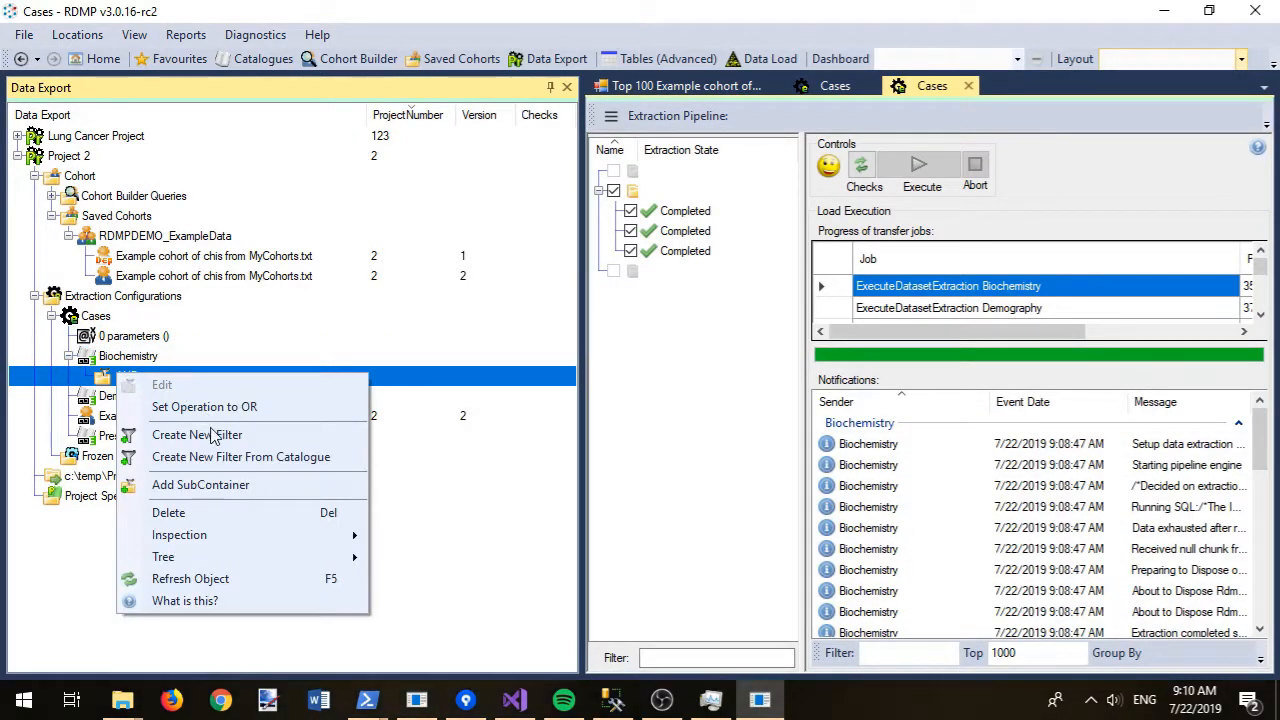
{"action": "left_click", "coordinate": [253, 457]}
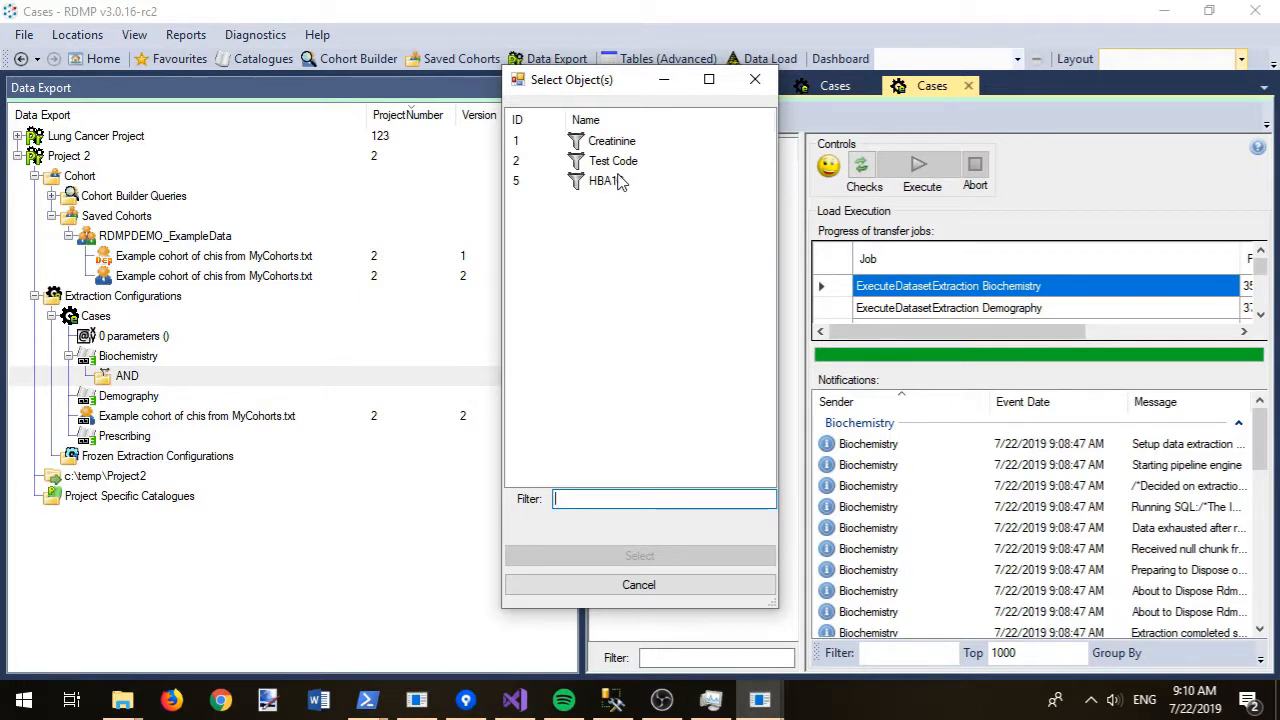
{"action": "double_click", "coordinate": [608, 182]}
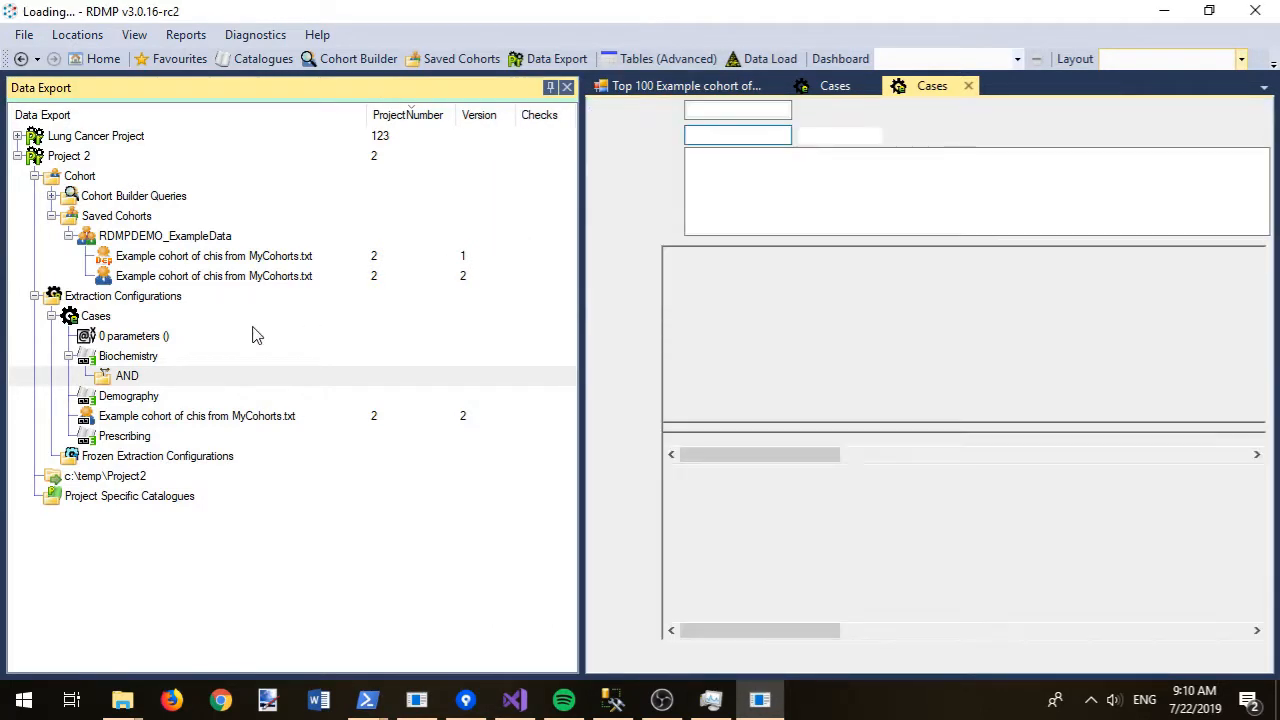
- Switch the container's operation to OR and add the Creatinine catalogue filter
{"action": "right_click", "coordinate": [147, 373]}
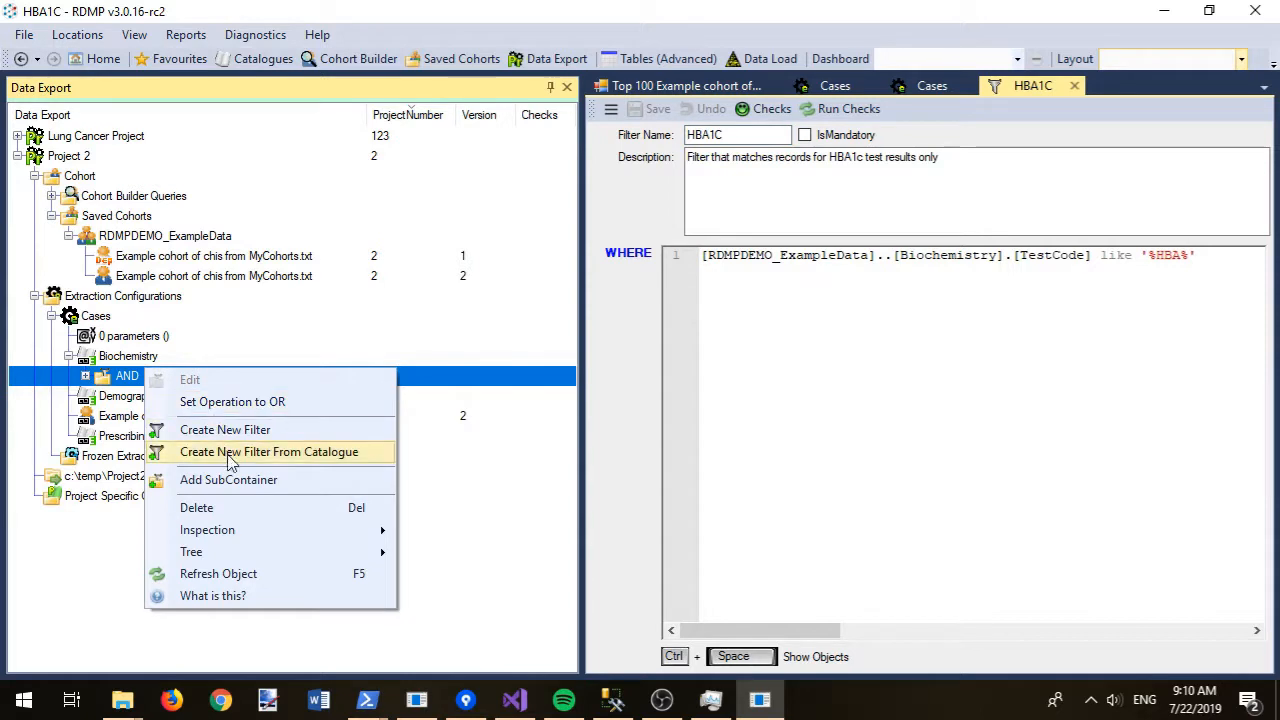
{"action": "left_click", "coordinate": [270, 404]}
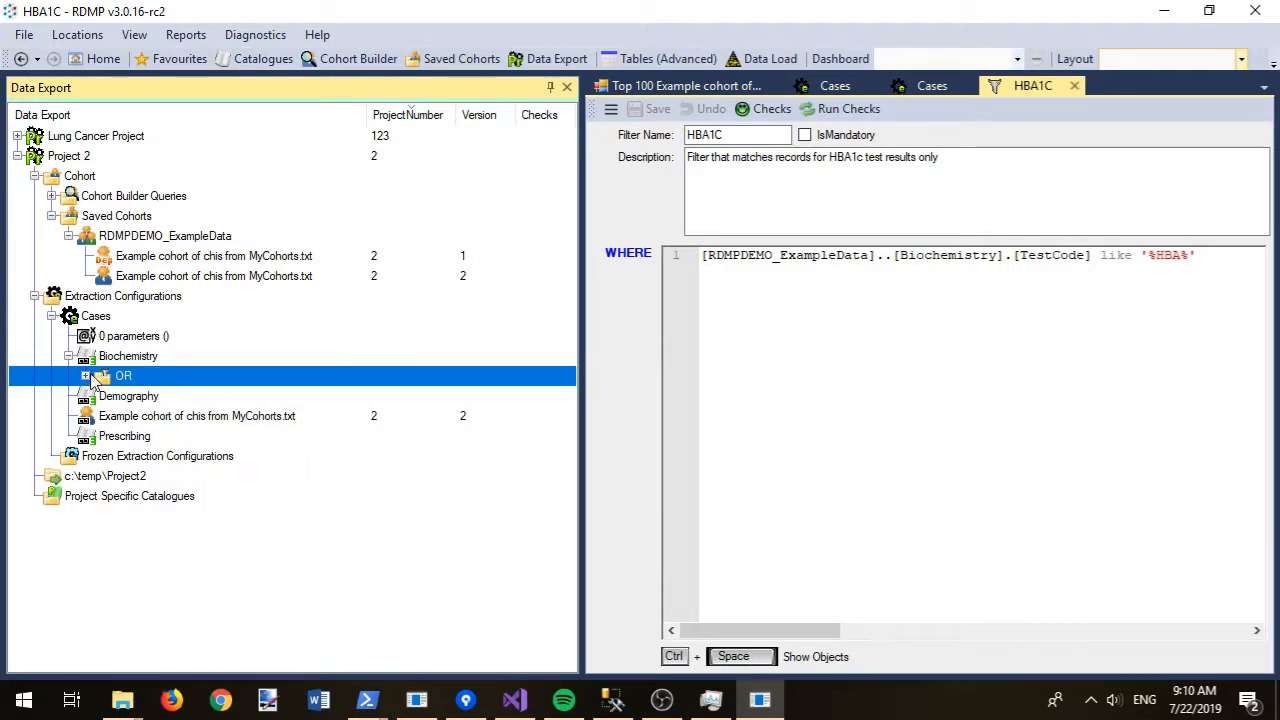
{"action": "left_click", "coordinate": [86, 376]}
{"action": "right_click", "coordinate": [123, 375]}
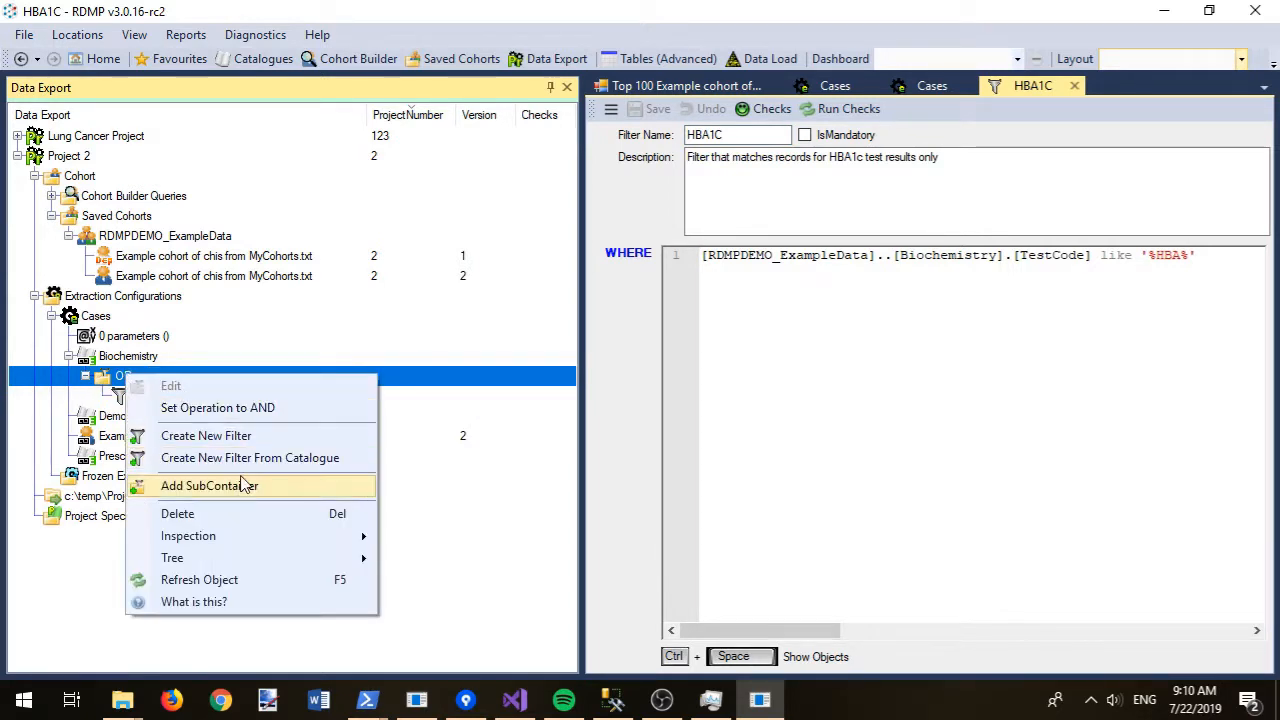
{"action": "left_click", "coordinate": [268, 458]}
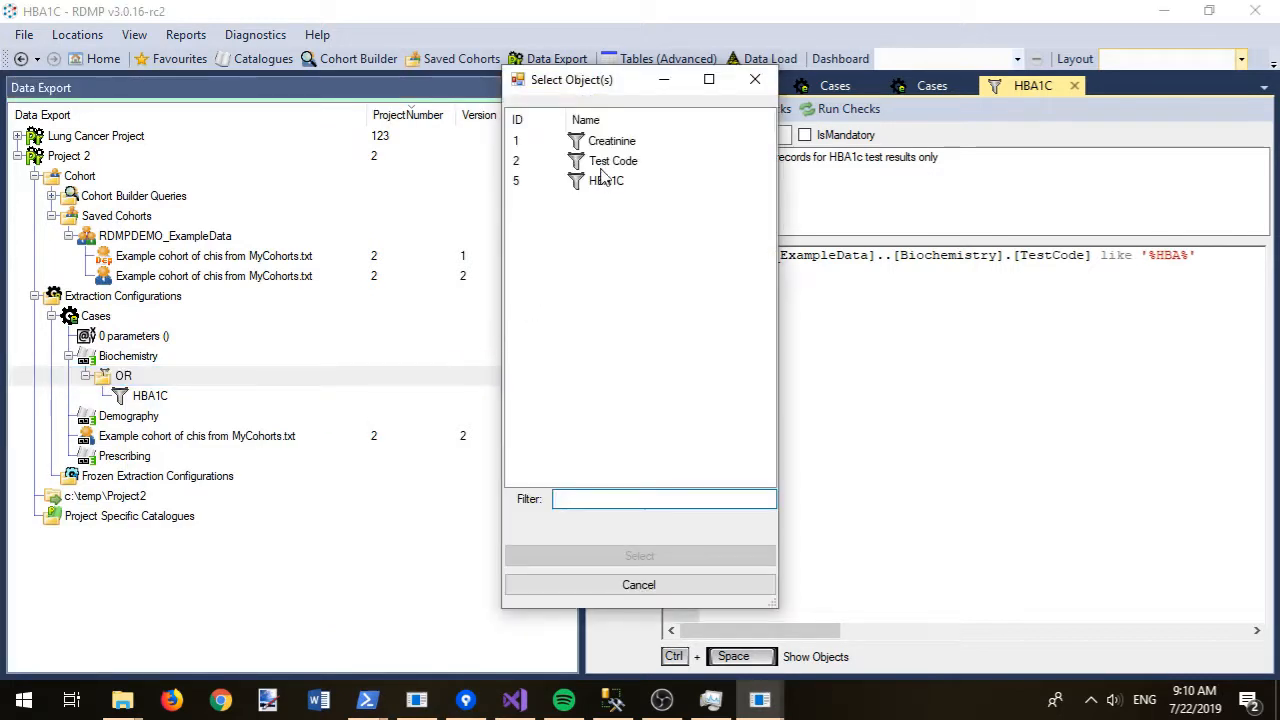
{"action": "double_click", "coordinate": [622, 140]}
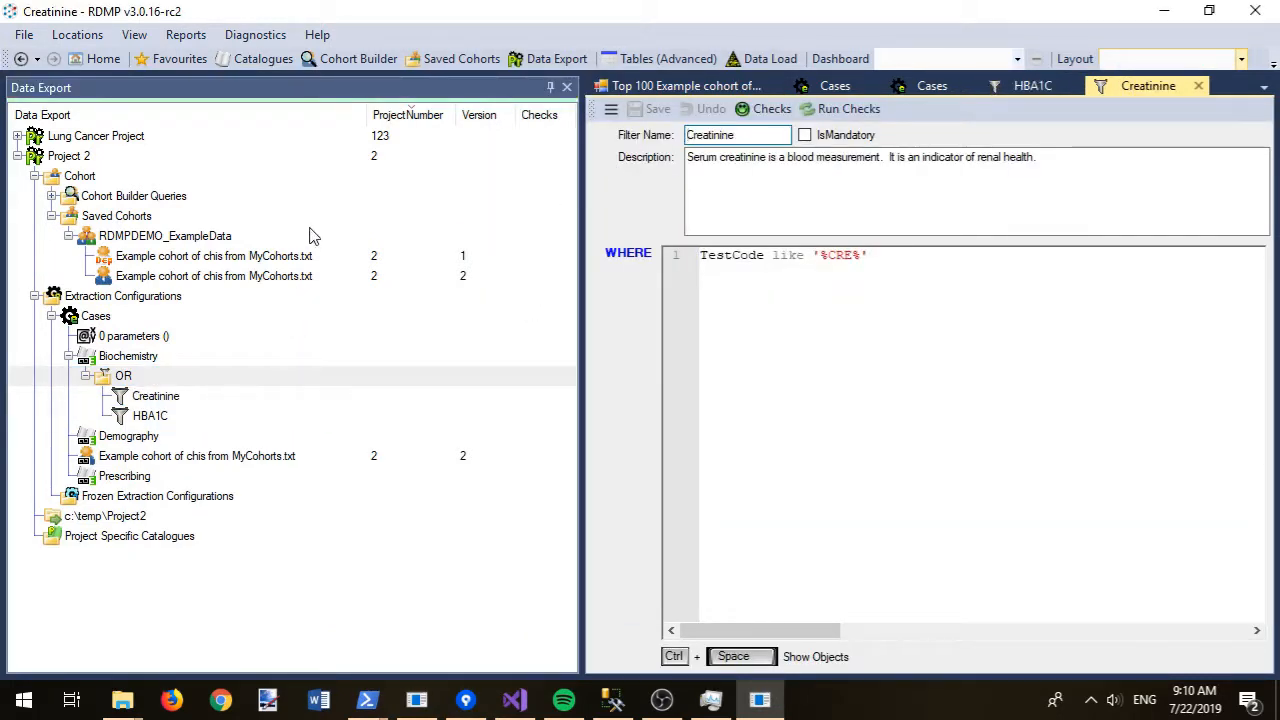
{"action": "right_click", "coordinate": [118, 356]}
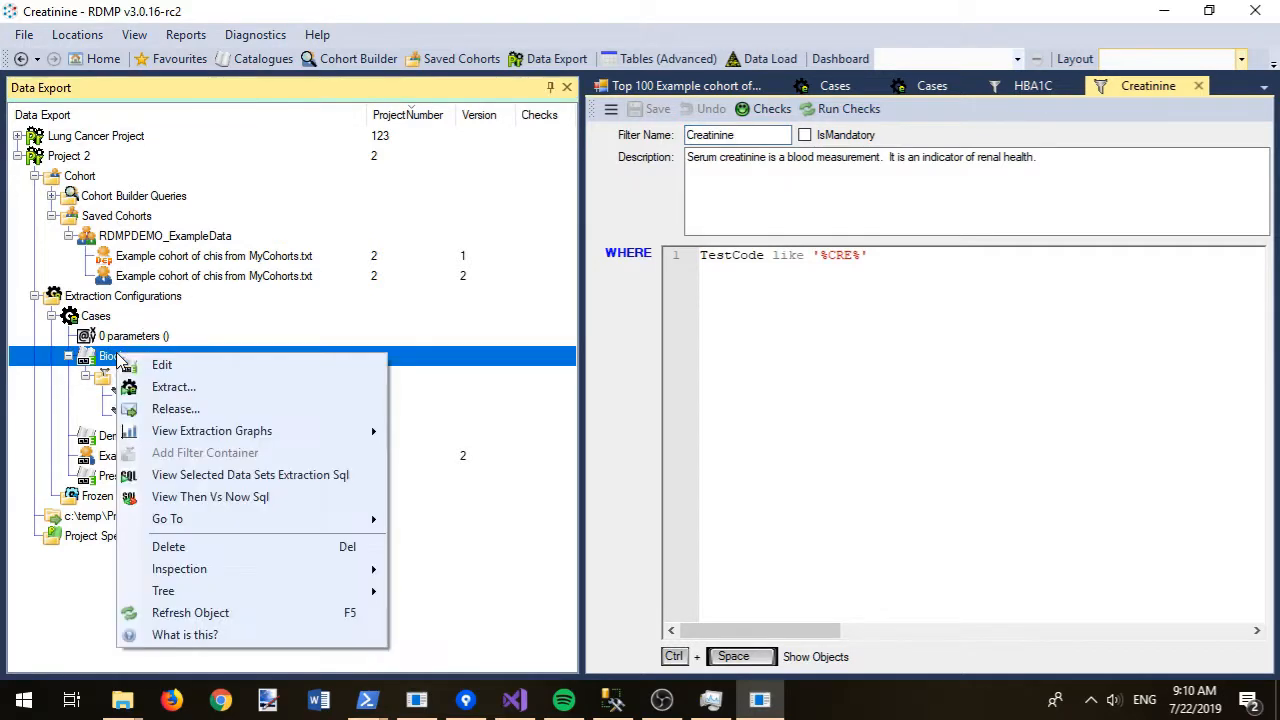
- Run Project 2's release checks with the RELEASE PROJECT:To Directory pipeline, inspecting Biochemistry's failure
{"action": "left_click", "coordinate": [160, 409]}
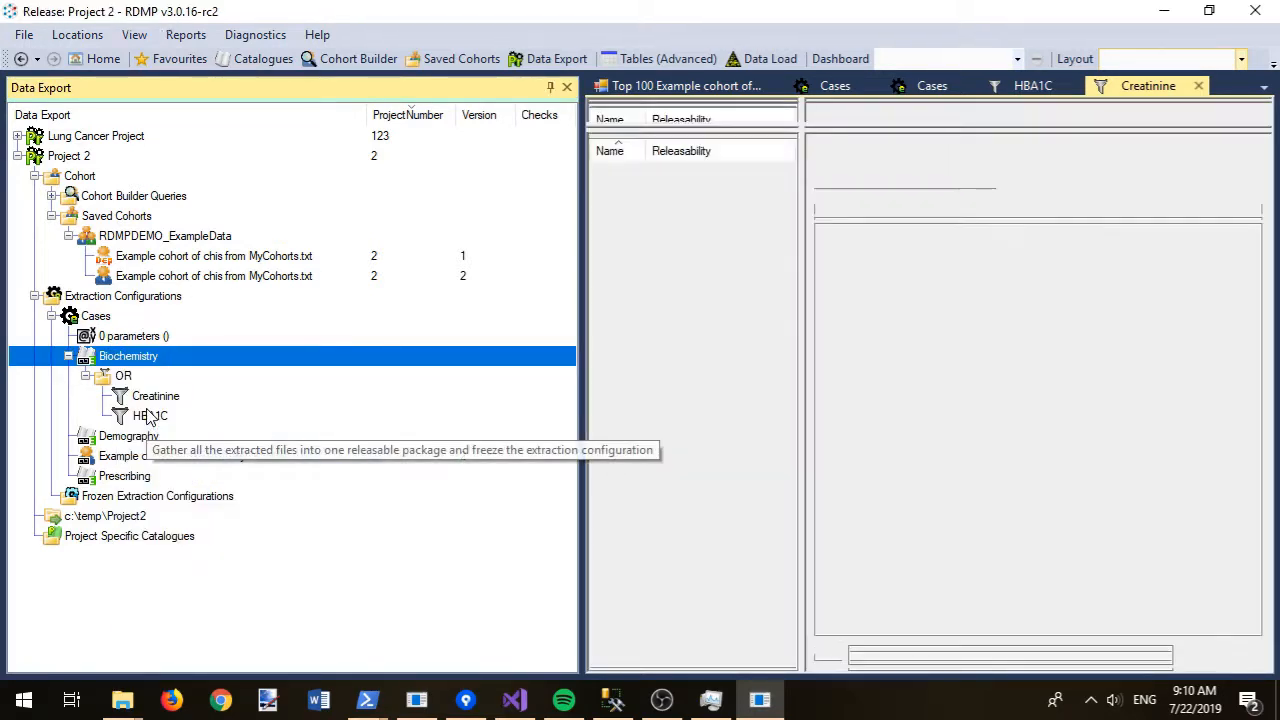
{"action": "left_click", "coordinate": [551, 88]}
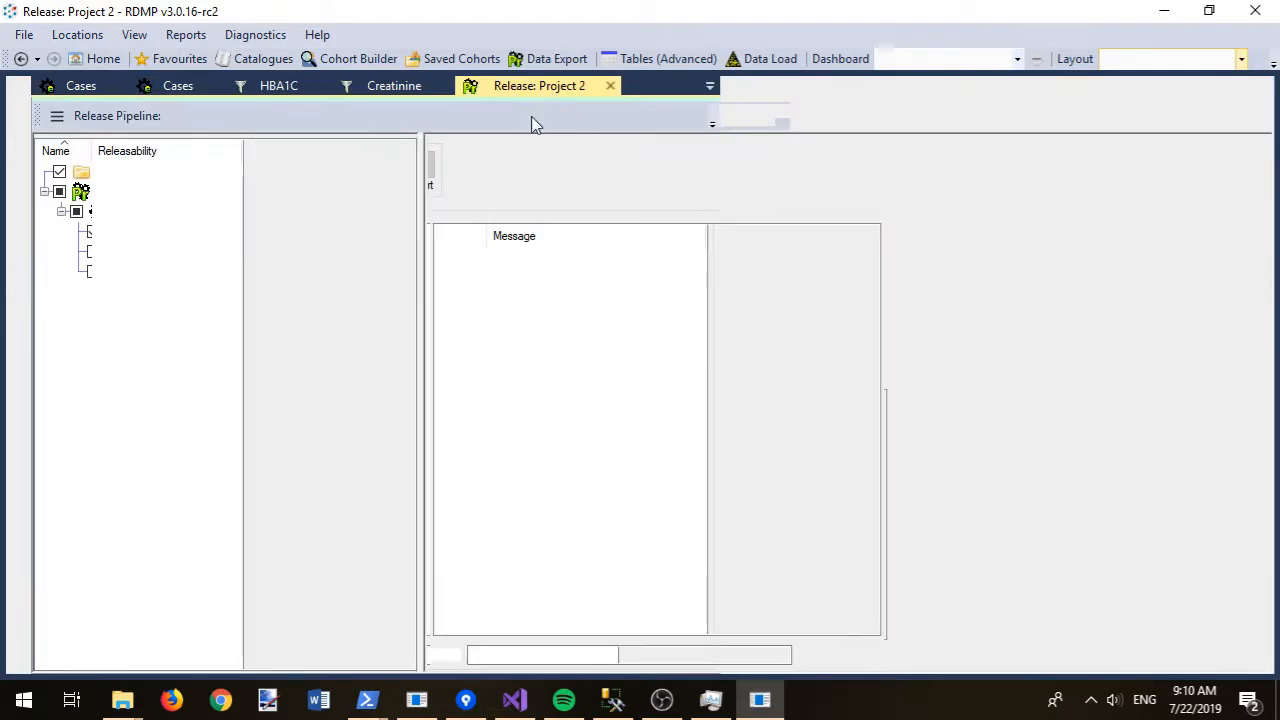
{"action": "left_click", "coordinate": [481, 168]}
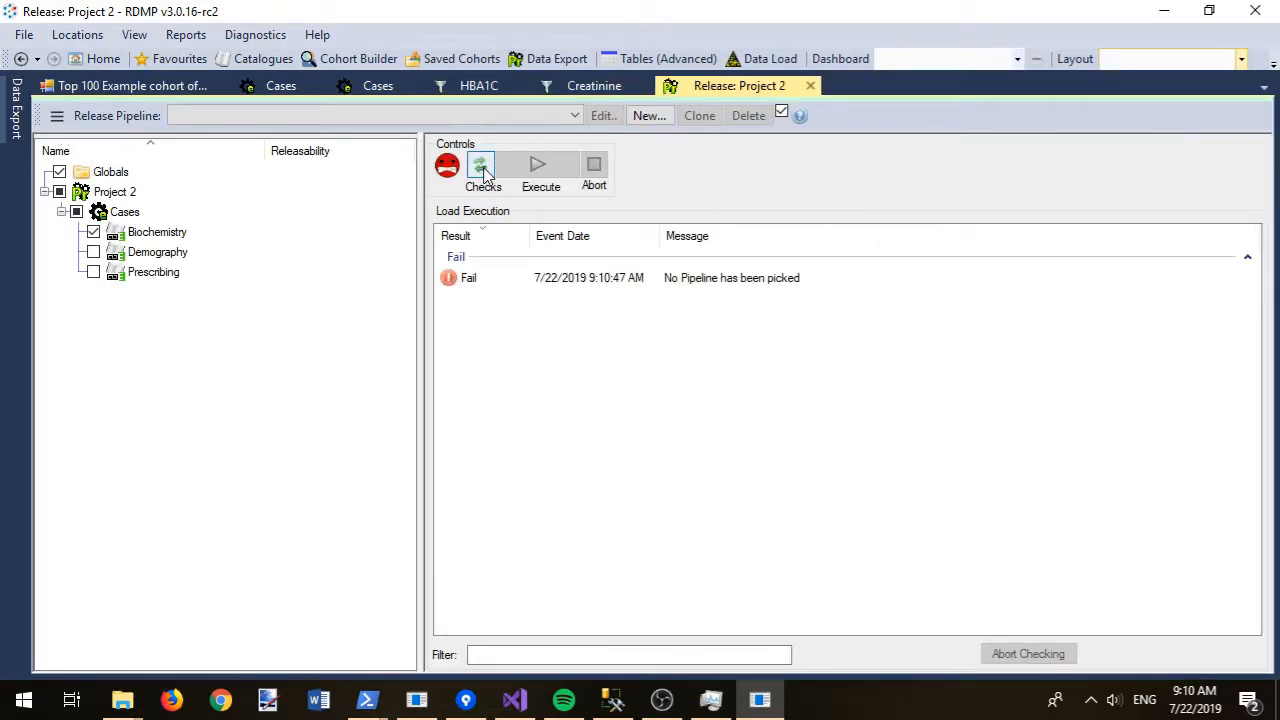
{"action": "left_click", "coordinate": [480, 118]}
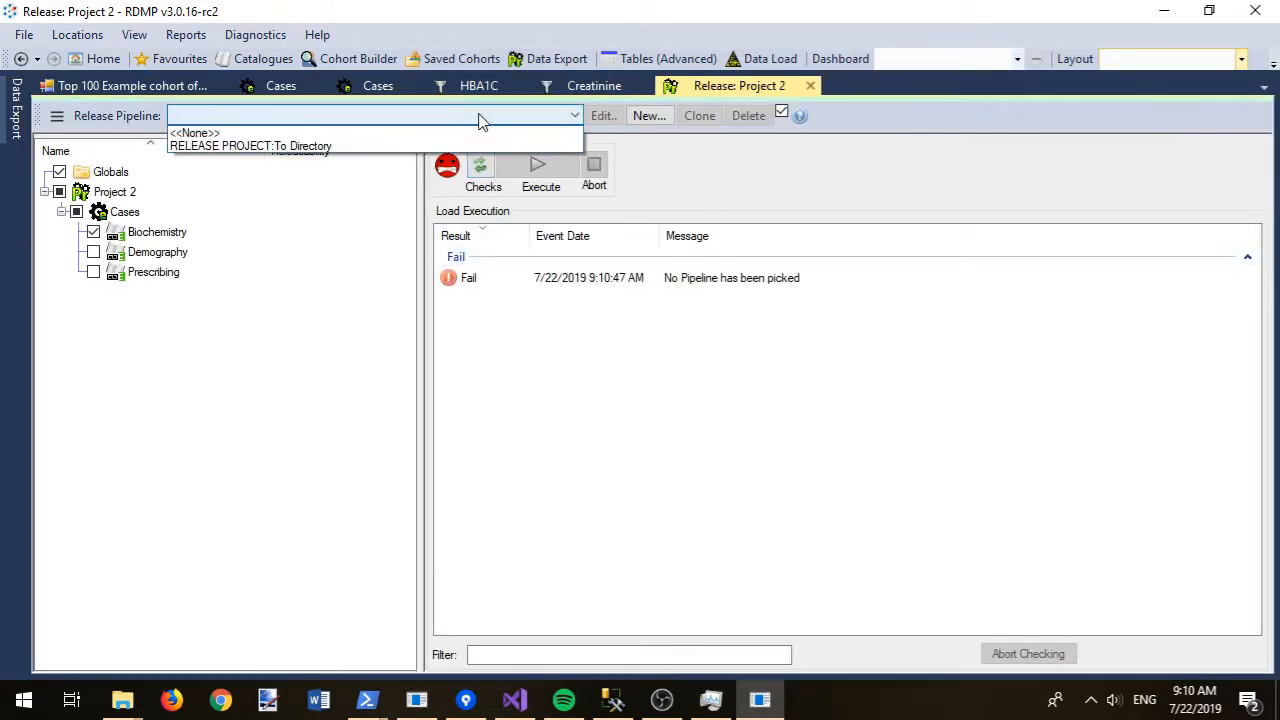
{"action": "left_click", "coordinate": [458, 147]}
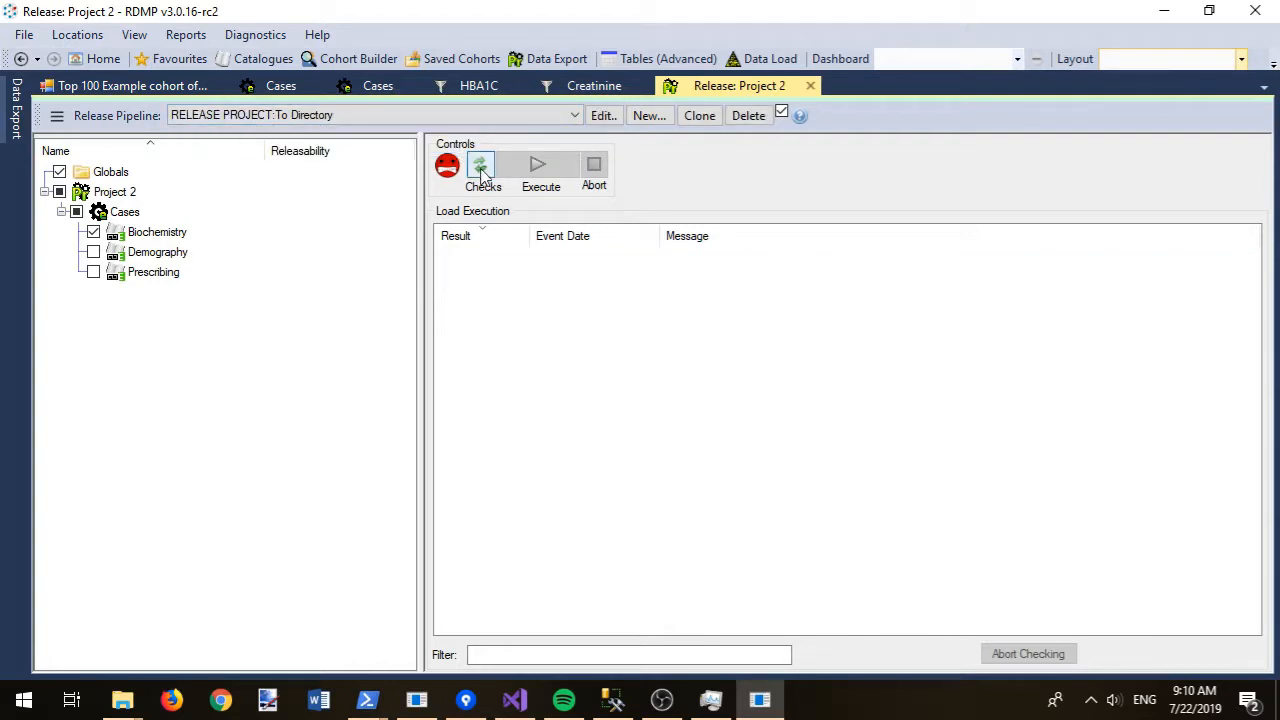
{"action": "left_click", "coordinate": [481, 170]}
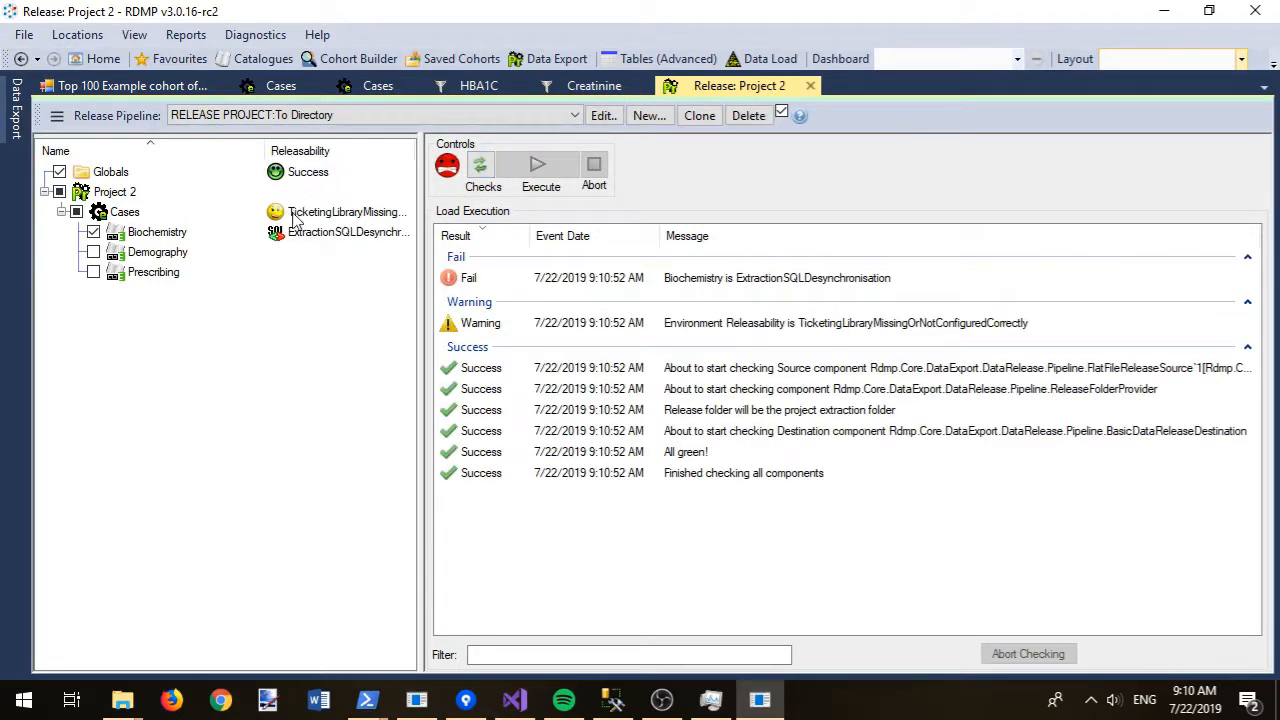
{"action": "left_click_drag", "start_coordinate": [418, 232], "coordinate": [470, 232]}
{"action": "left_click", "coordinate": [397, 236]}
- Review Biochemistry's then-vs-now SQL, which lacks the HBA1C/Creatinine filter, and open the Cases extraction
{"action": "right_click", "coordinate": [397, 236]}
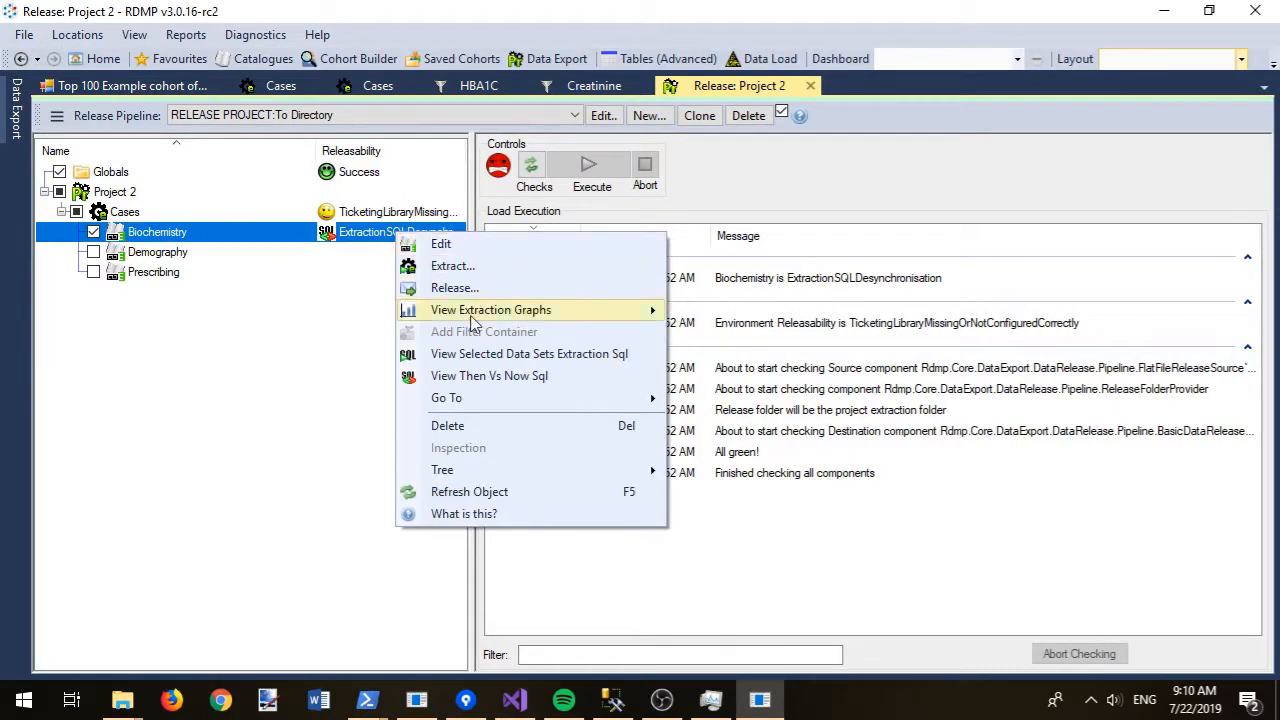
{"action": "left_click", "coordinate": [483, 377]}
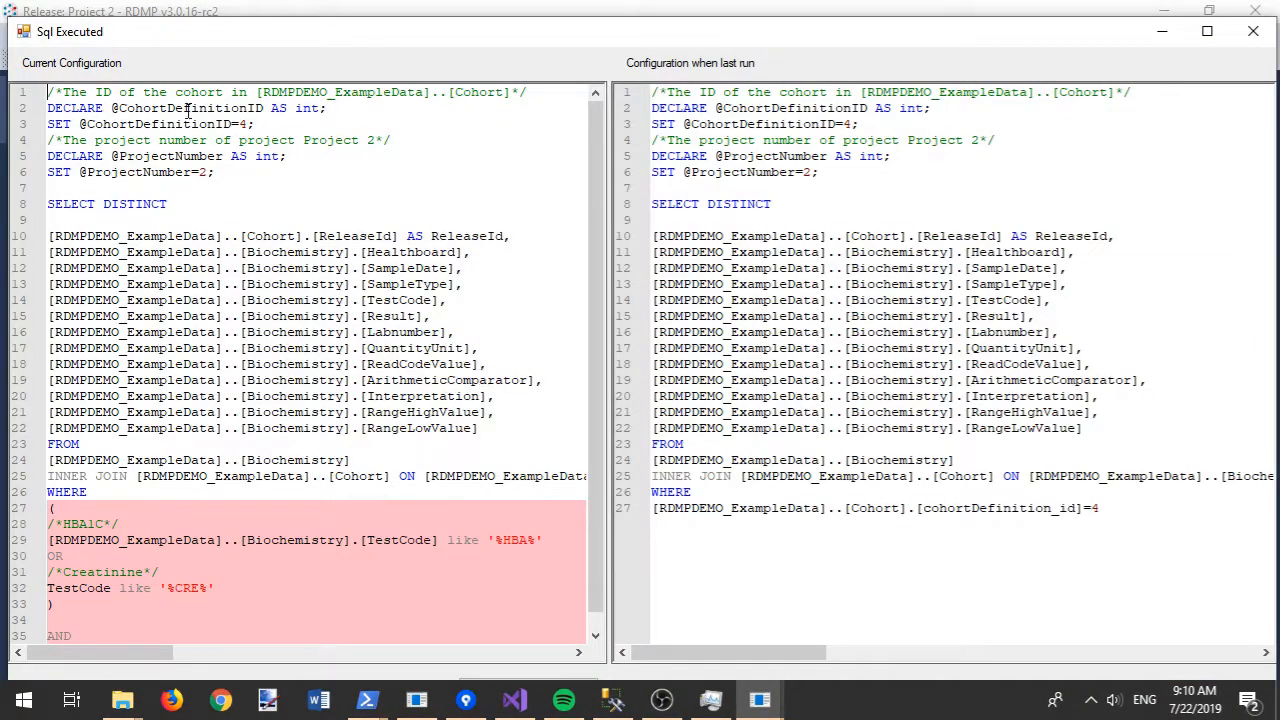
{"action": "double_click", "coordinate": [174, 36]}
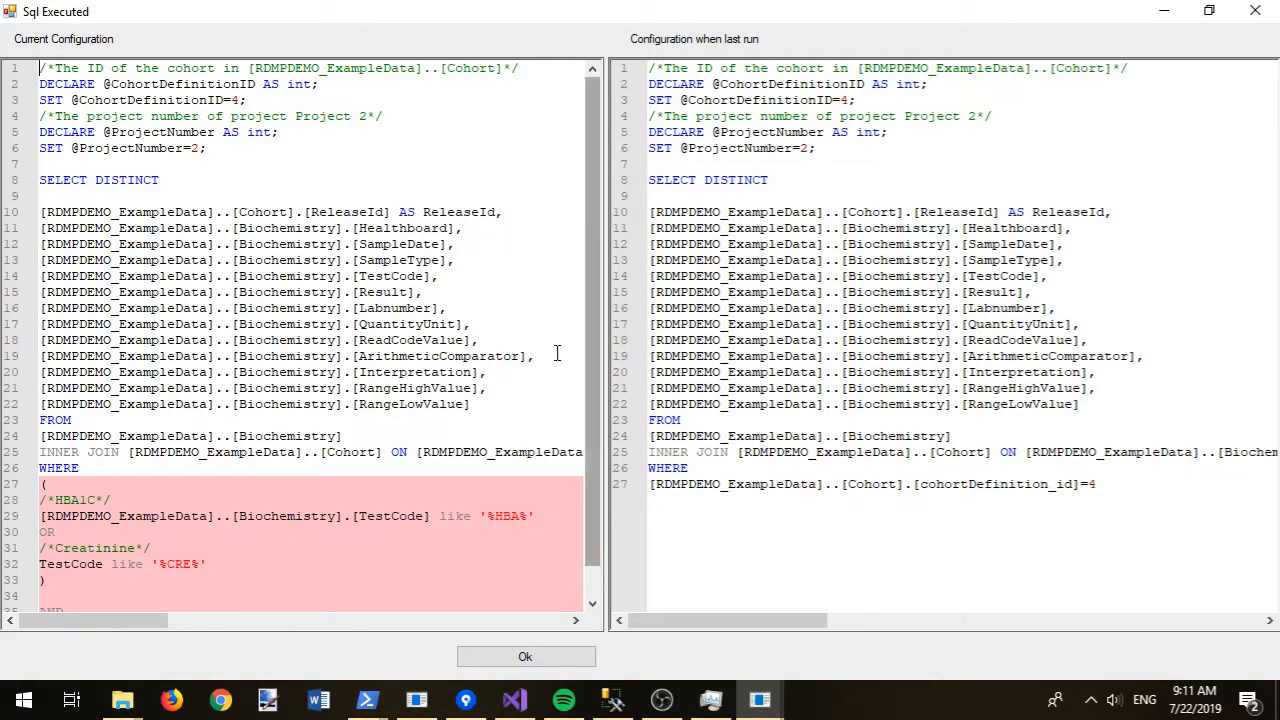
{"action": "left_click", "coordinate": [525, 657]}
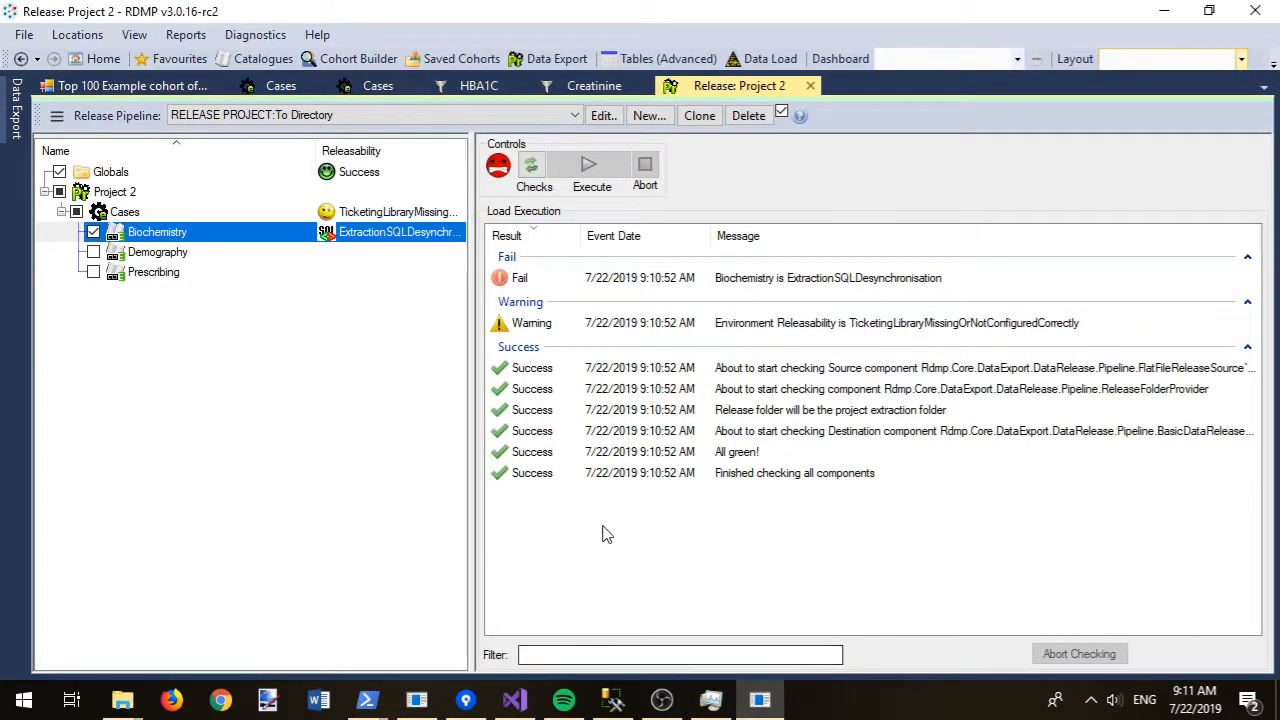
{"action": "right_click", "coordinate": [173, 232]}
{"action": "left_click", "coordinate": [228, 264]}
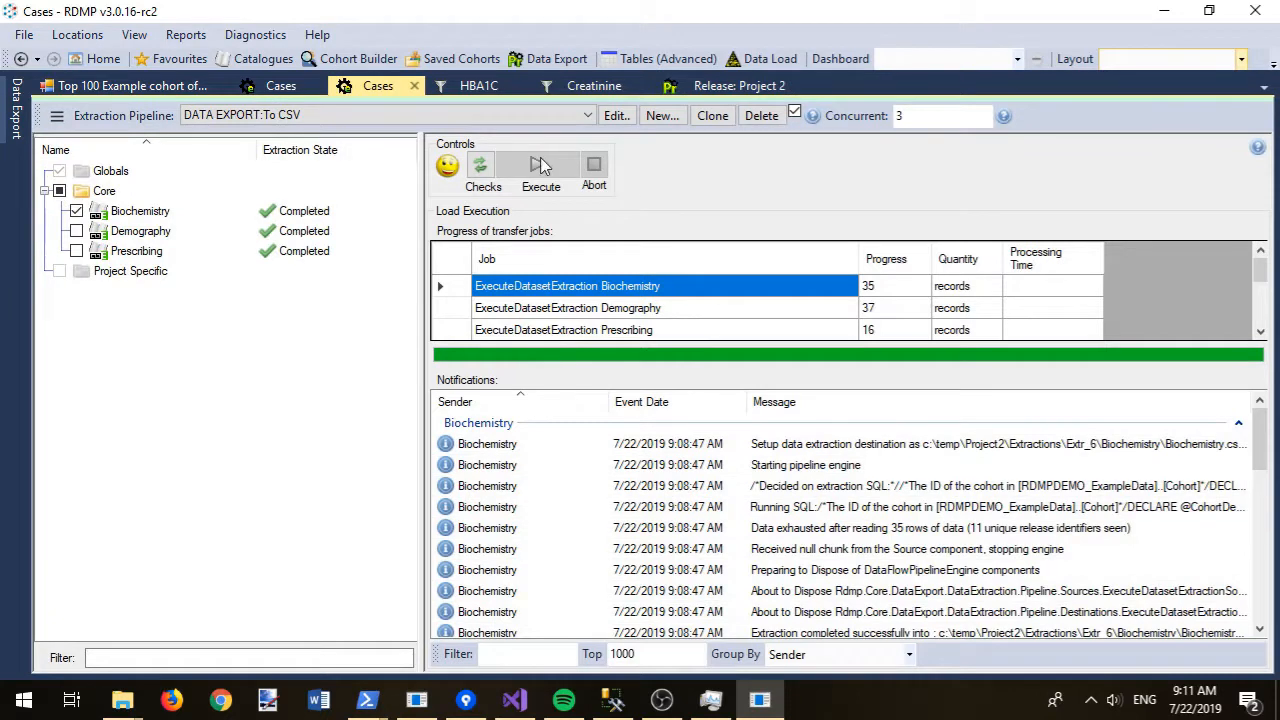
- Re-extract Biochemistry (14 records), then release Project 2 with all three Cases datasets ticked
{"action": "left_click", "coordinate": [480, 167]}
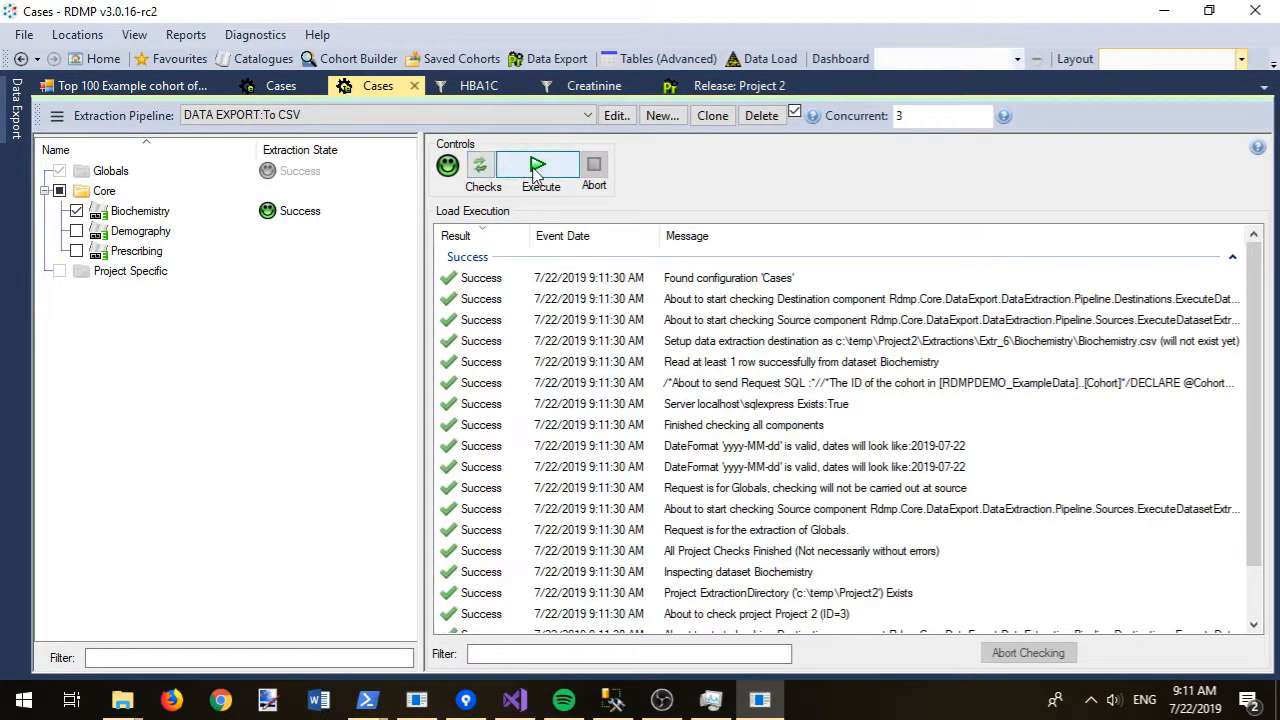
{"action": "left_click", "coordinate": [537, 168]}
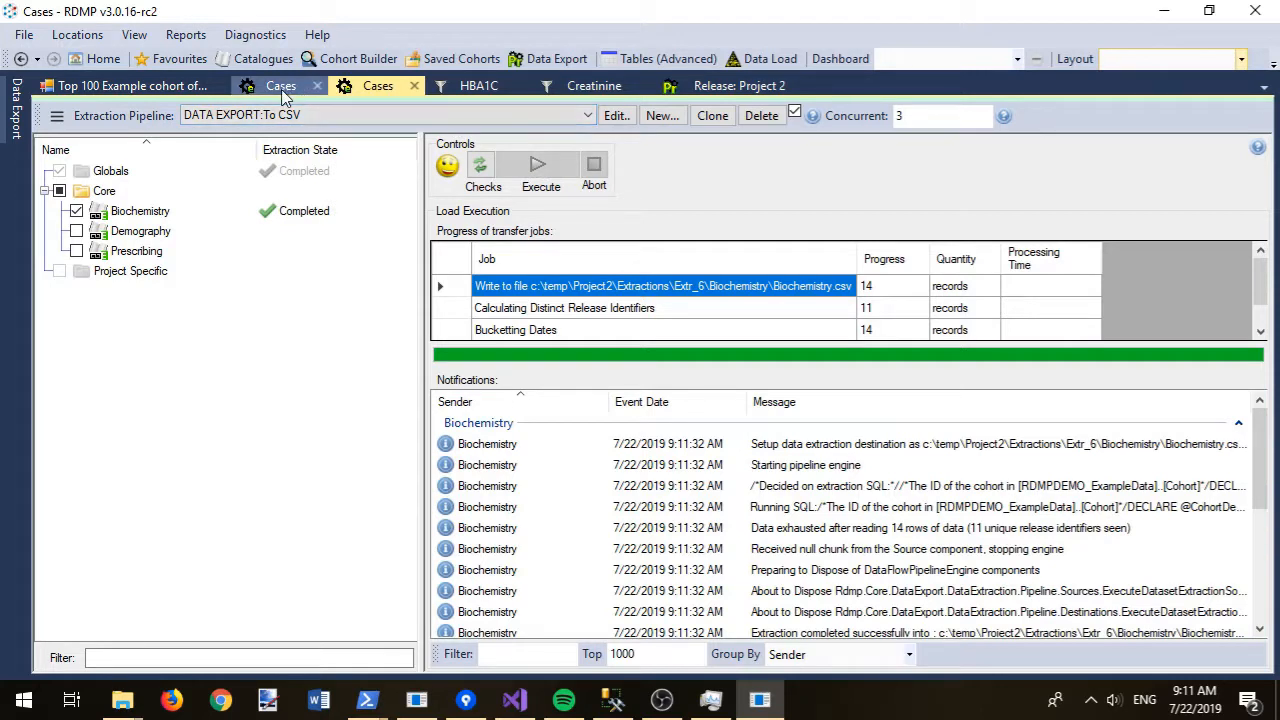
{"action": "left_click", "coordinate": [715, 86]}
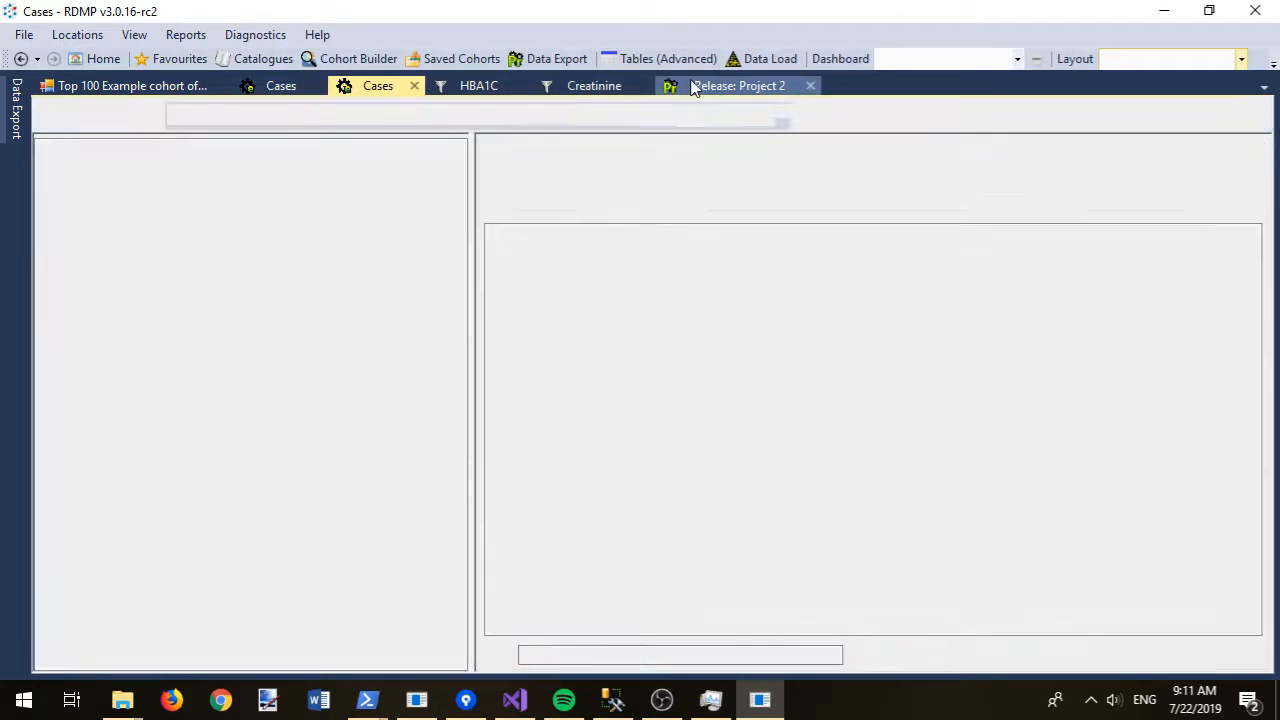
{"action": "left_click", "coordinate": [542, 171]}
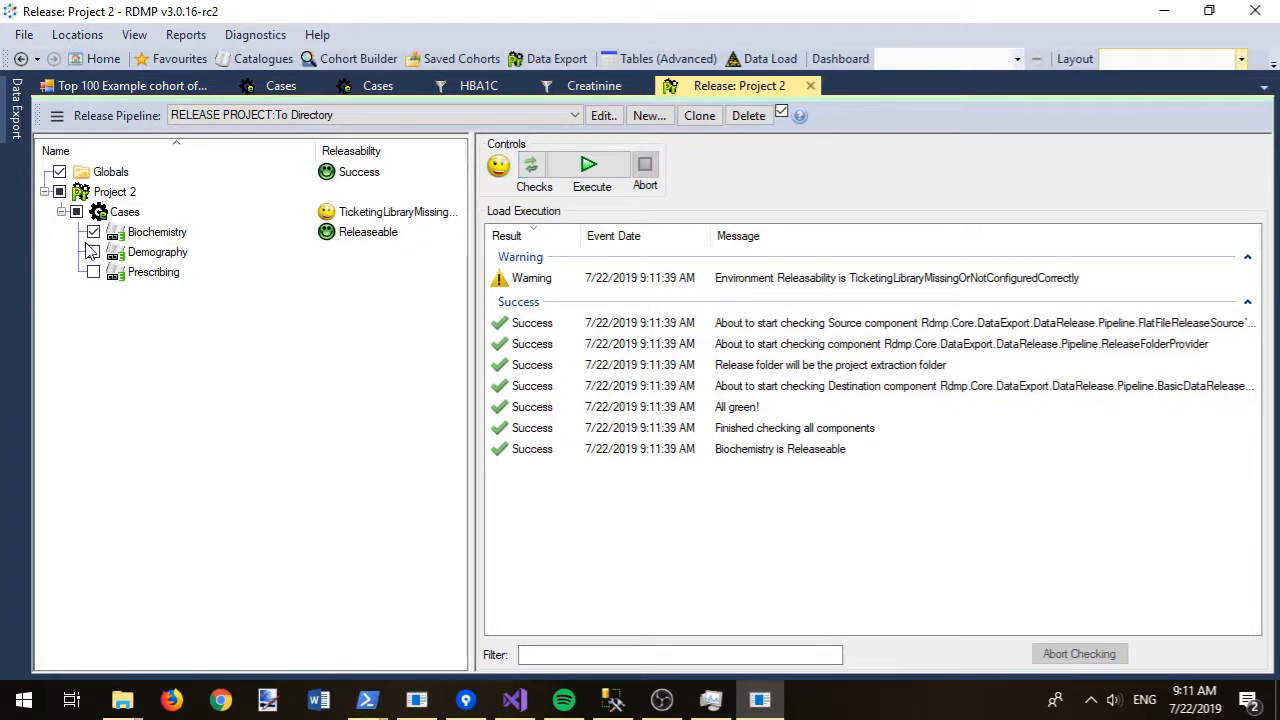
{"action": "left_click", "coordinate": [76, 211]}
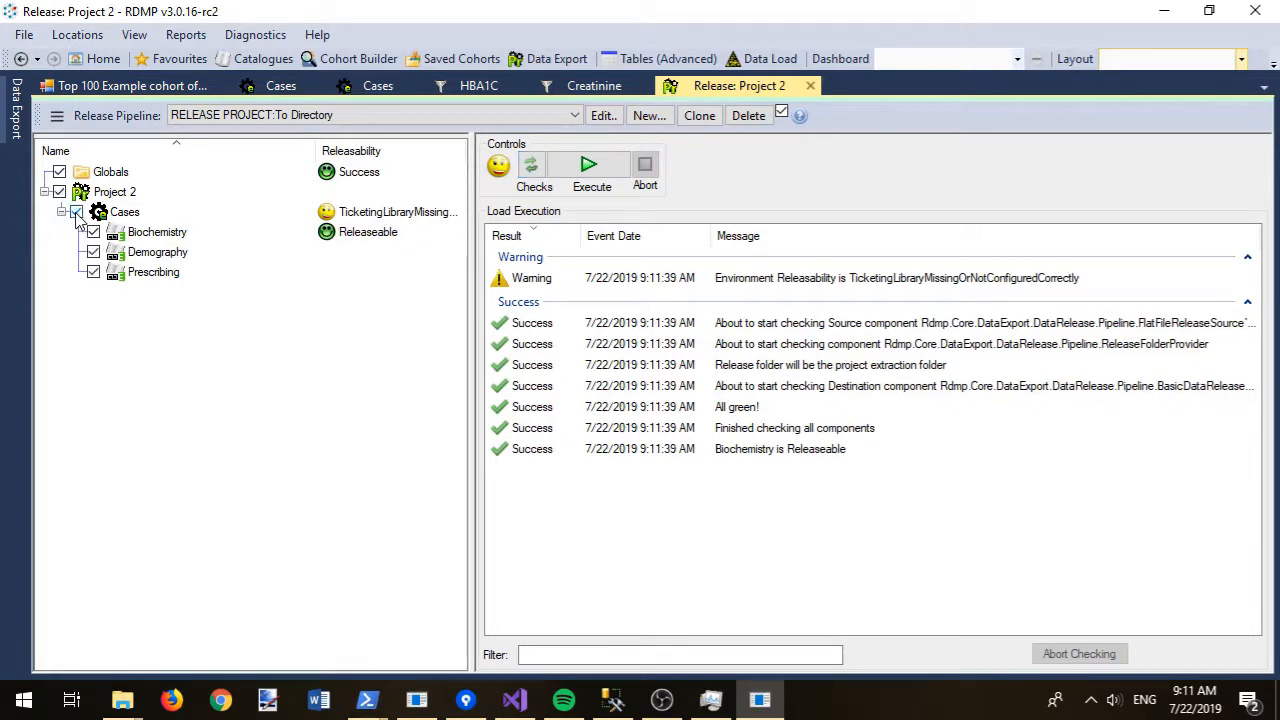
{"action": "left_click", "coordinate": [585, 168]}
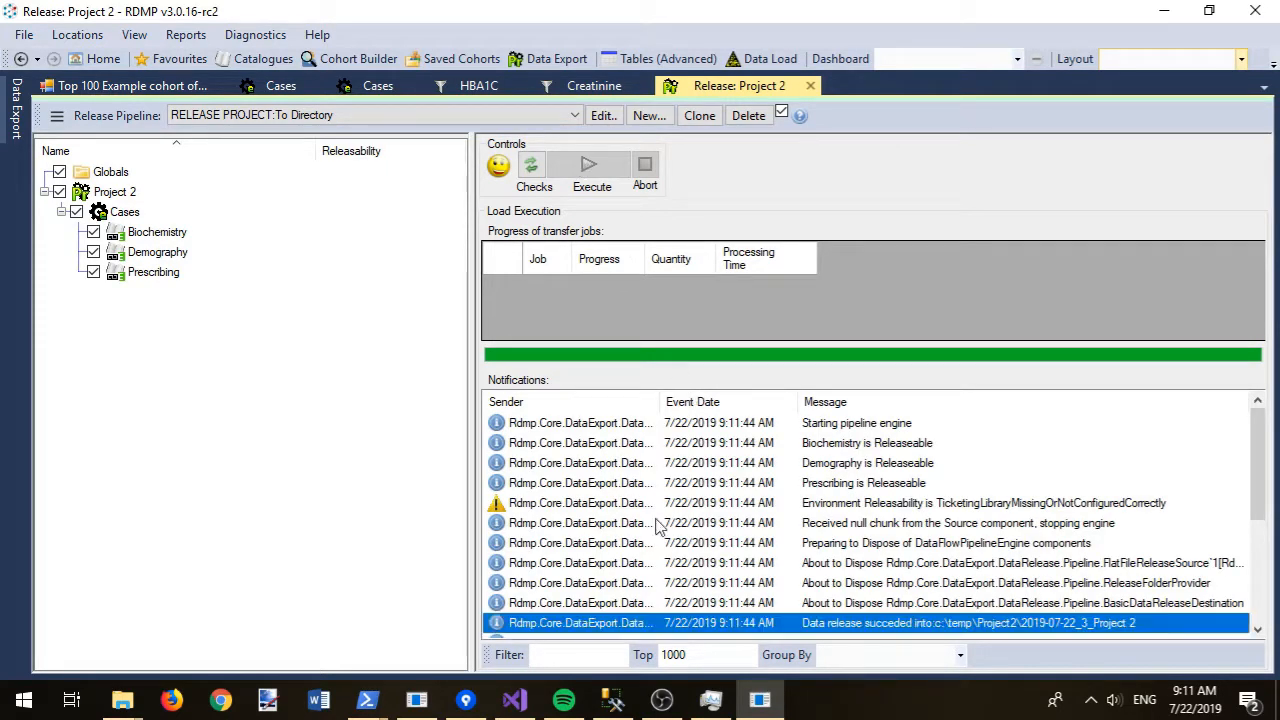
{"action": "left_click", "coordinate": [122, 700]}
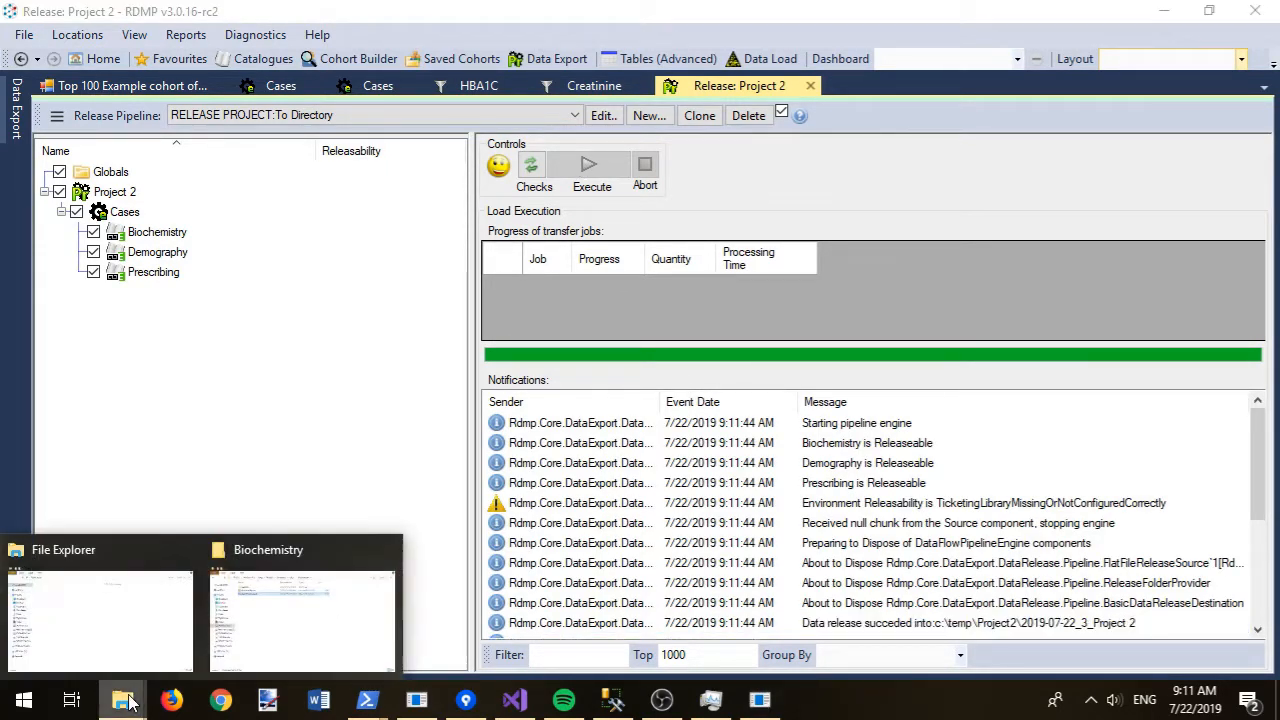
- Dismiss the location-unavailable error and navigate via Project2 into the 2019-07-22_3_Project 2 folder
{"action": "left_click", "coordinate": [295, 622]}
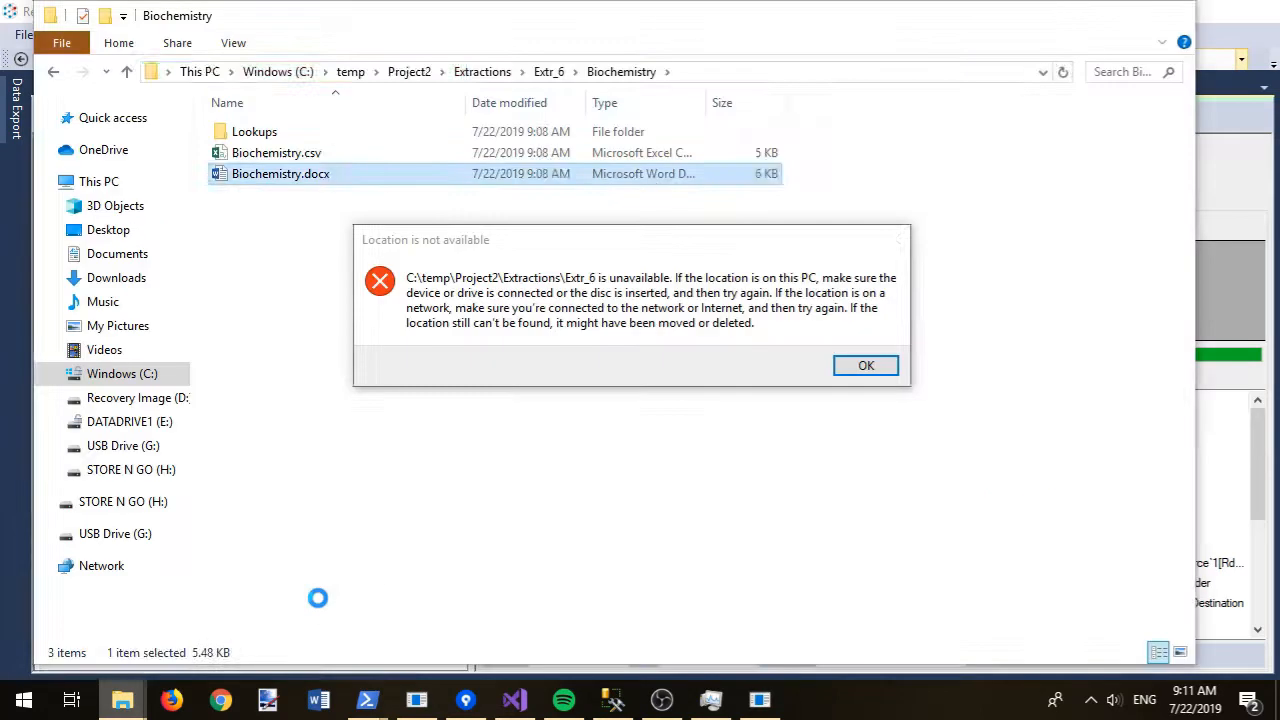
{"action": "left_click", "coordinate": [848, 374]}
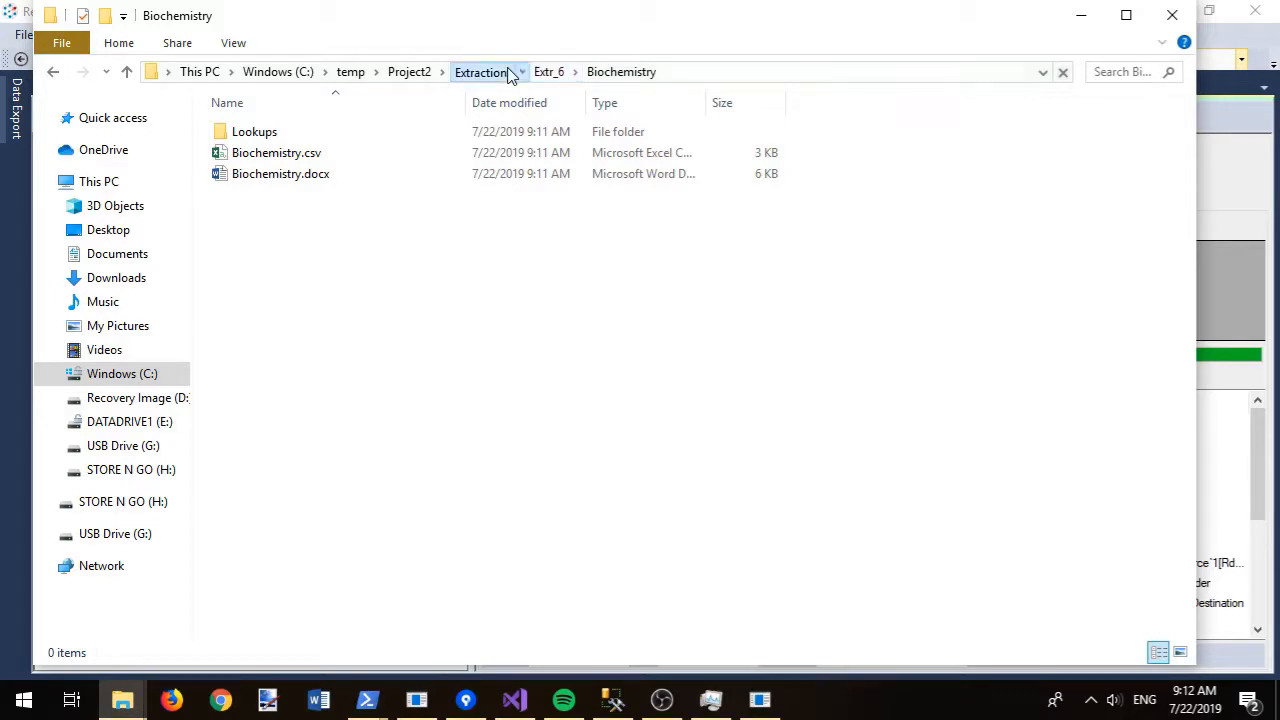
{"action": "left_click", "coordinate": [509, 73]}
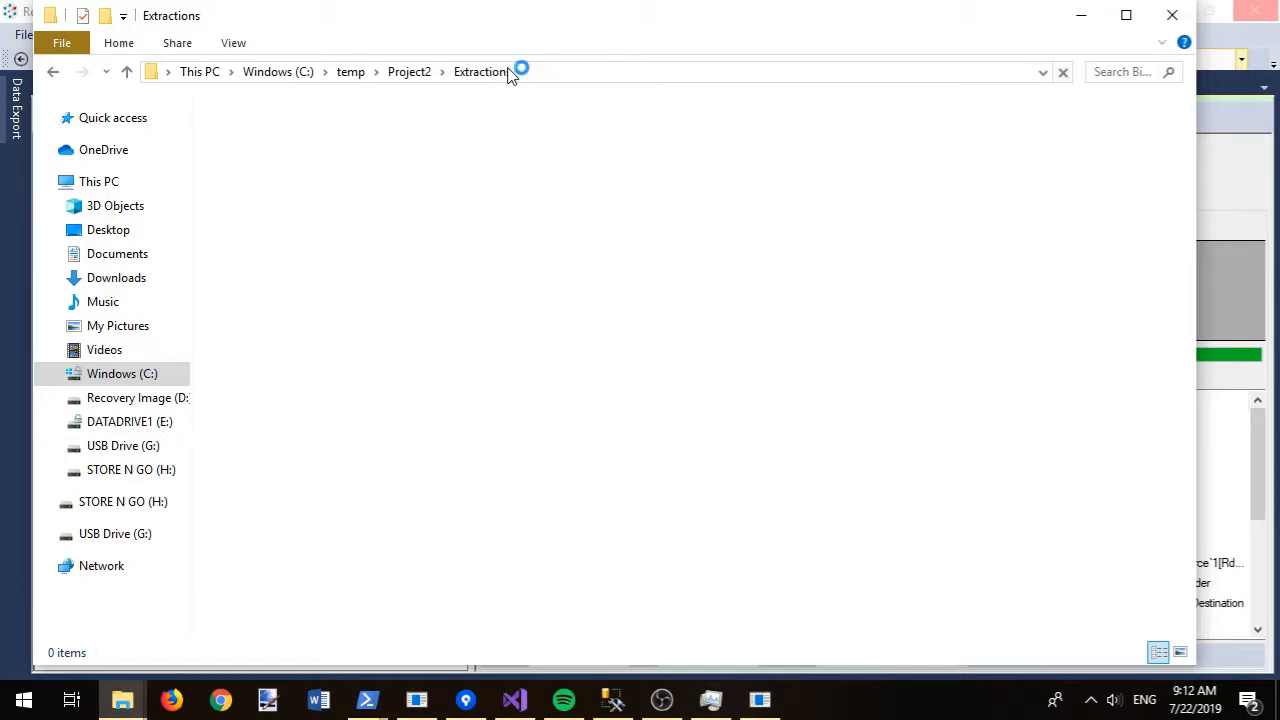
{"action": "left_click", "coordinate": [410, 72]}
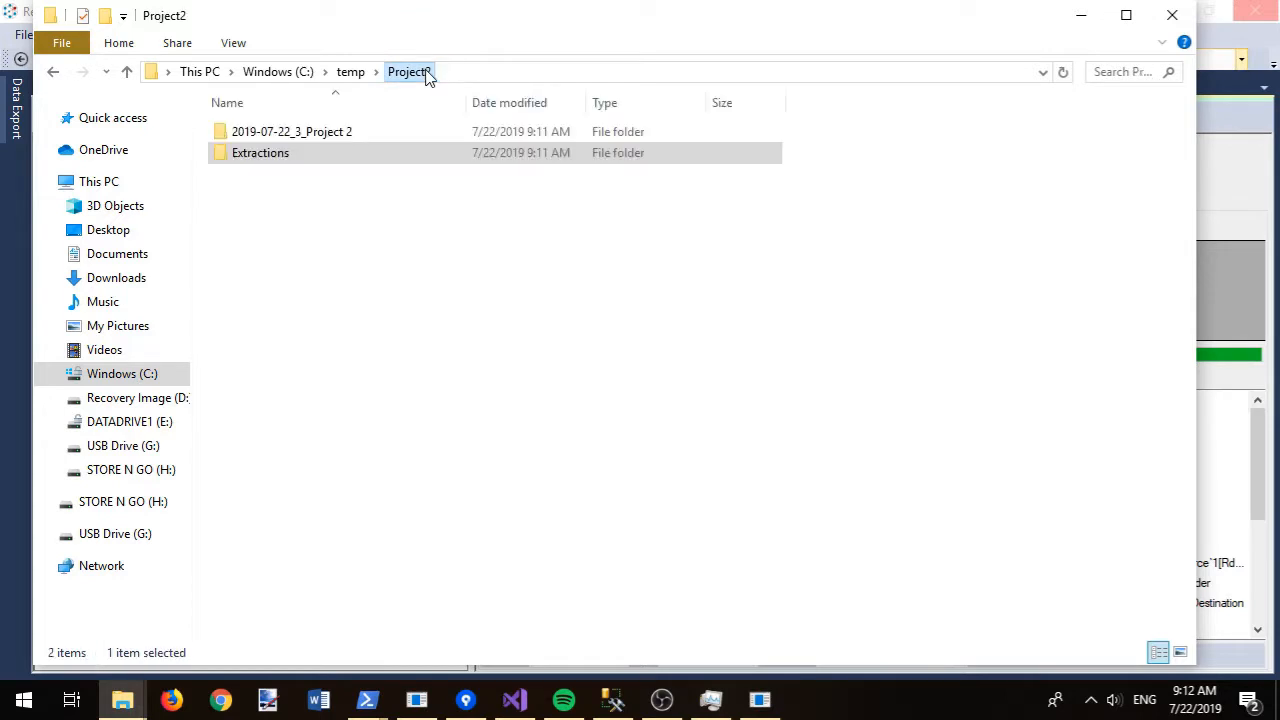
{"action": "double_click", "coordinate": [318, 139]}
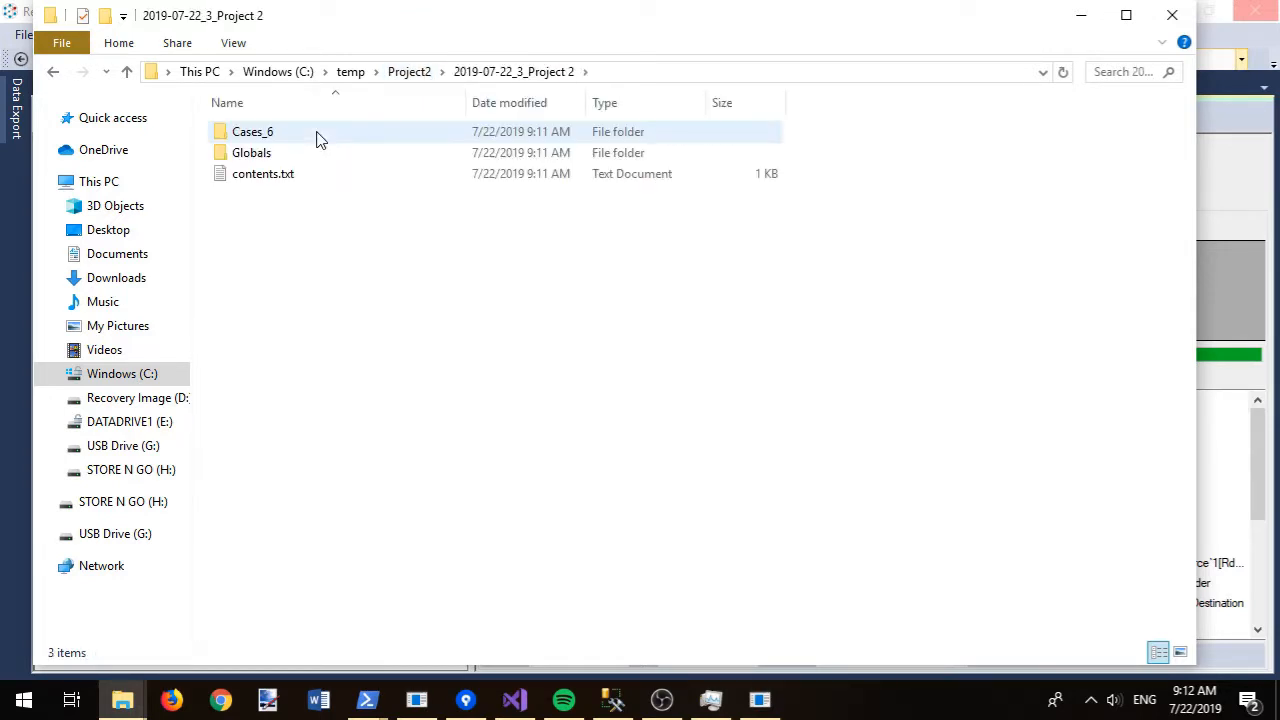
- Read contents.txt listing Cases_6's Biochemistry, Demography and Prescribing files, then return to Project2
{"action": "left_click", "coordinate": [279, 187]}
{"action": "double_click", "coordinate": [279, 187]}
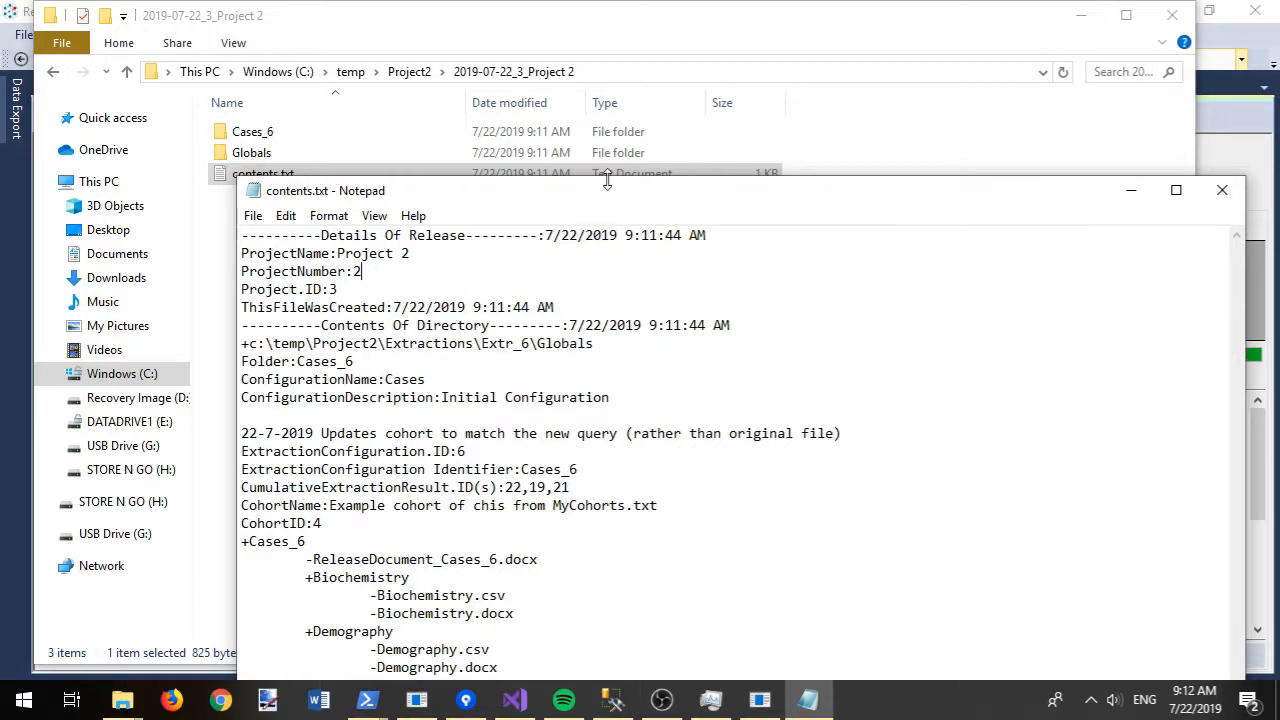
{"action": "left_click_drag", "start_coordinate": [607, 180], "coordinate": [607, 44]}
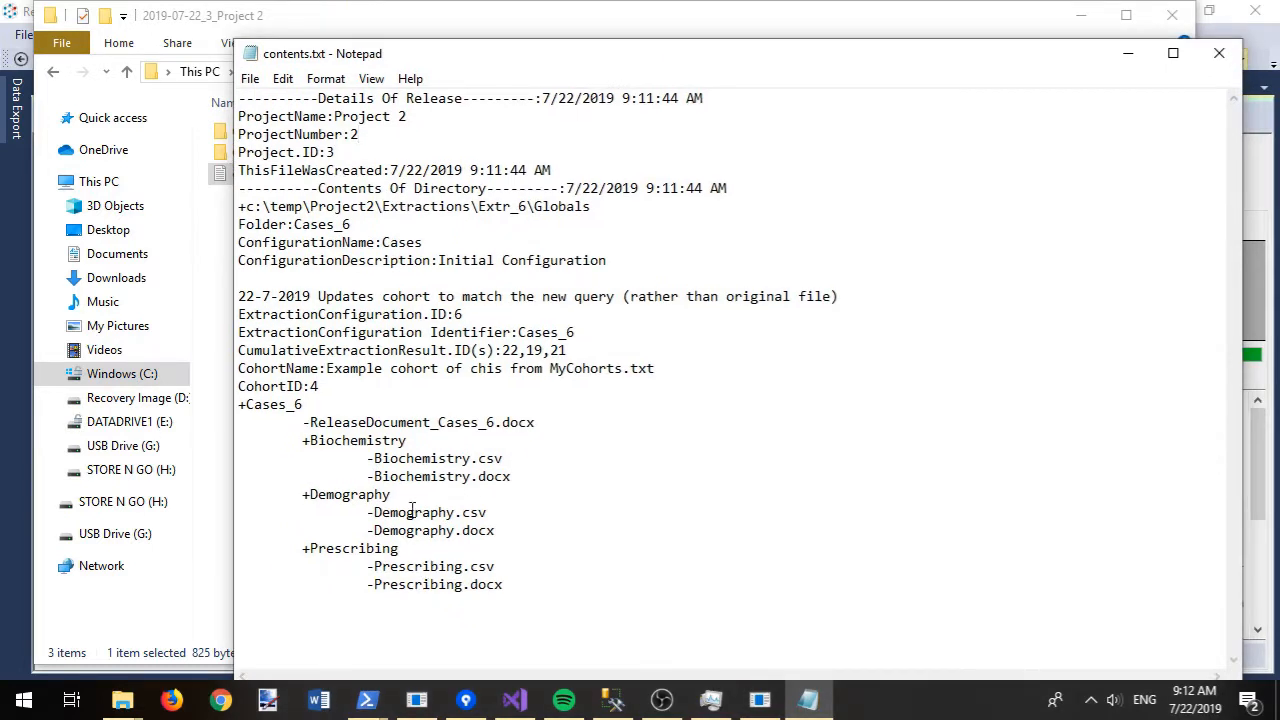
{"action": "left_click", "coordinate": [1219, 53]}
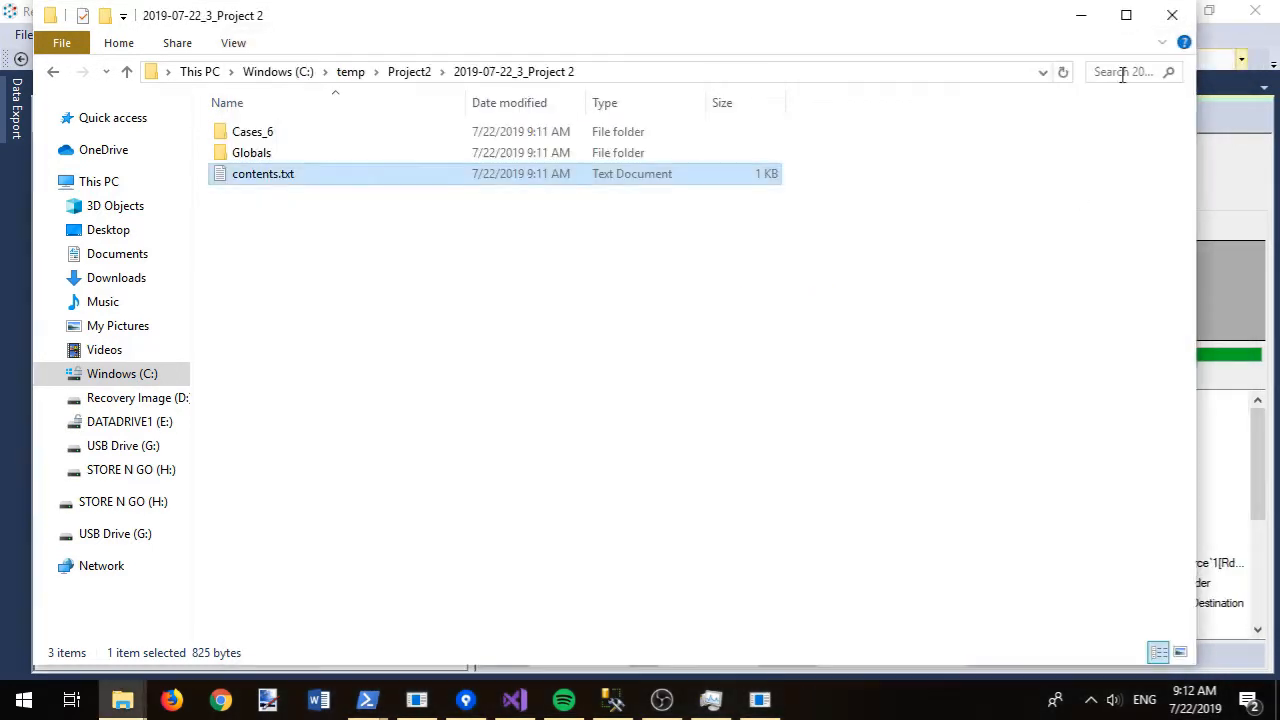
{"action": "left_click", "coordinate": [405, 71]}
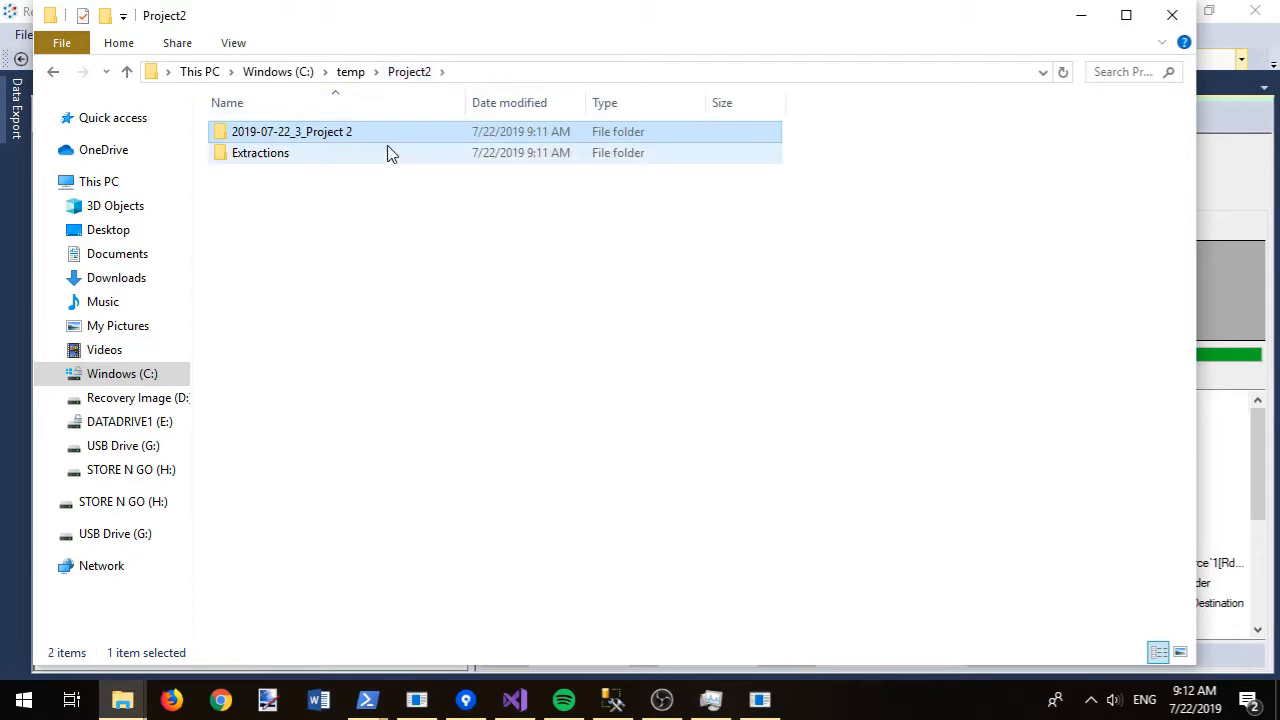
{"action": "right_click", "coordinate": [328, 133]}
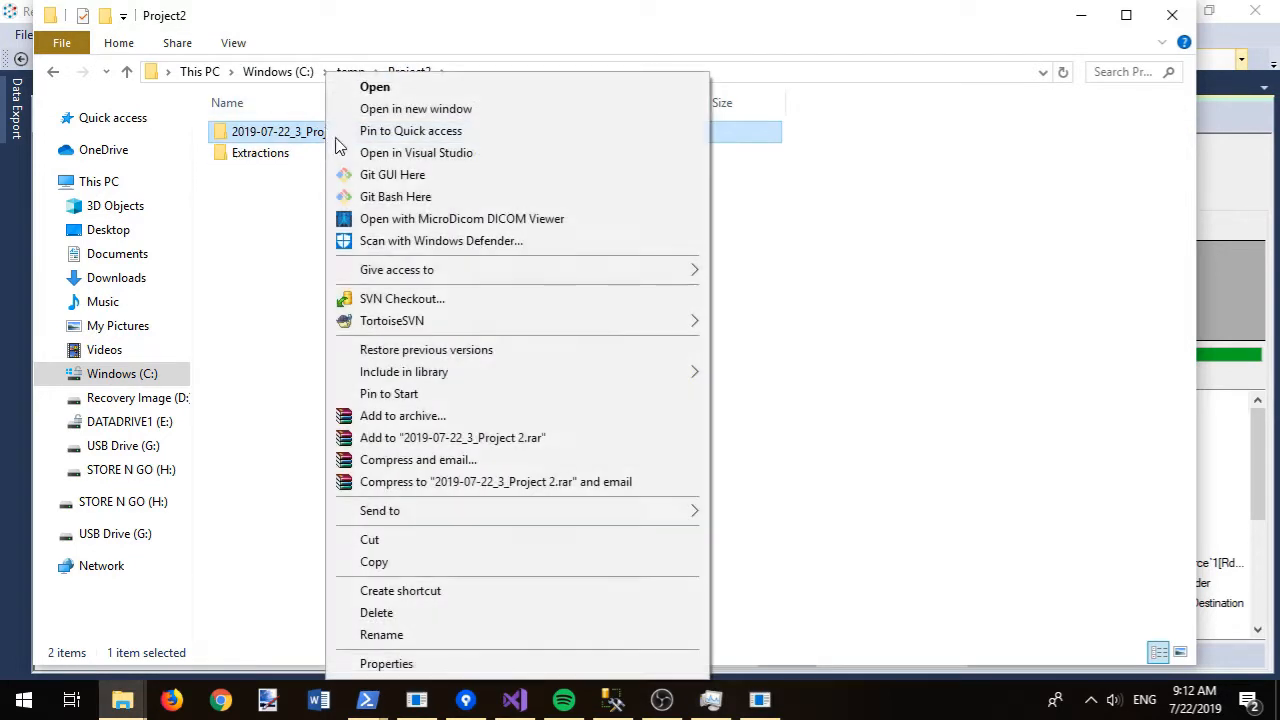
- Archive the dated release folder as ResearchOutputForResearcherProject2.rar in RAR format
{"action": "left_click", "coordinate": [440, 415]}
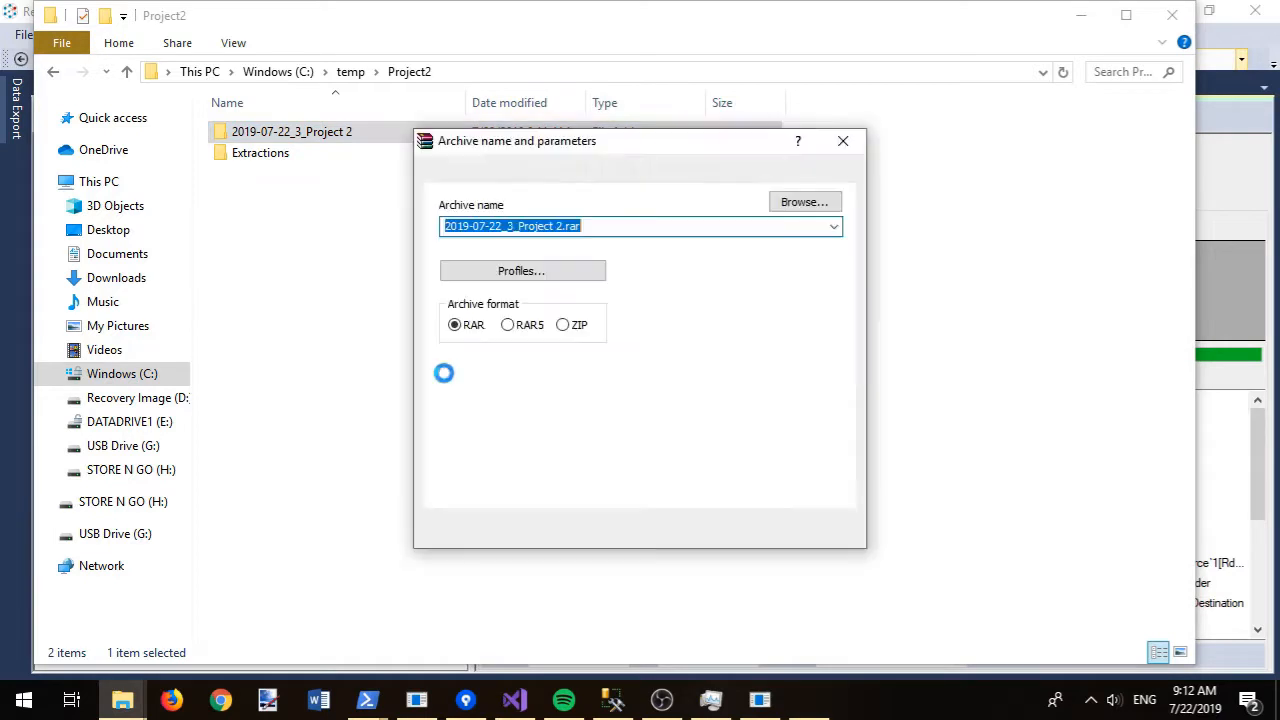
{"action": "type", "text": "R"}
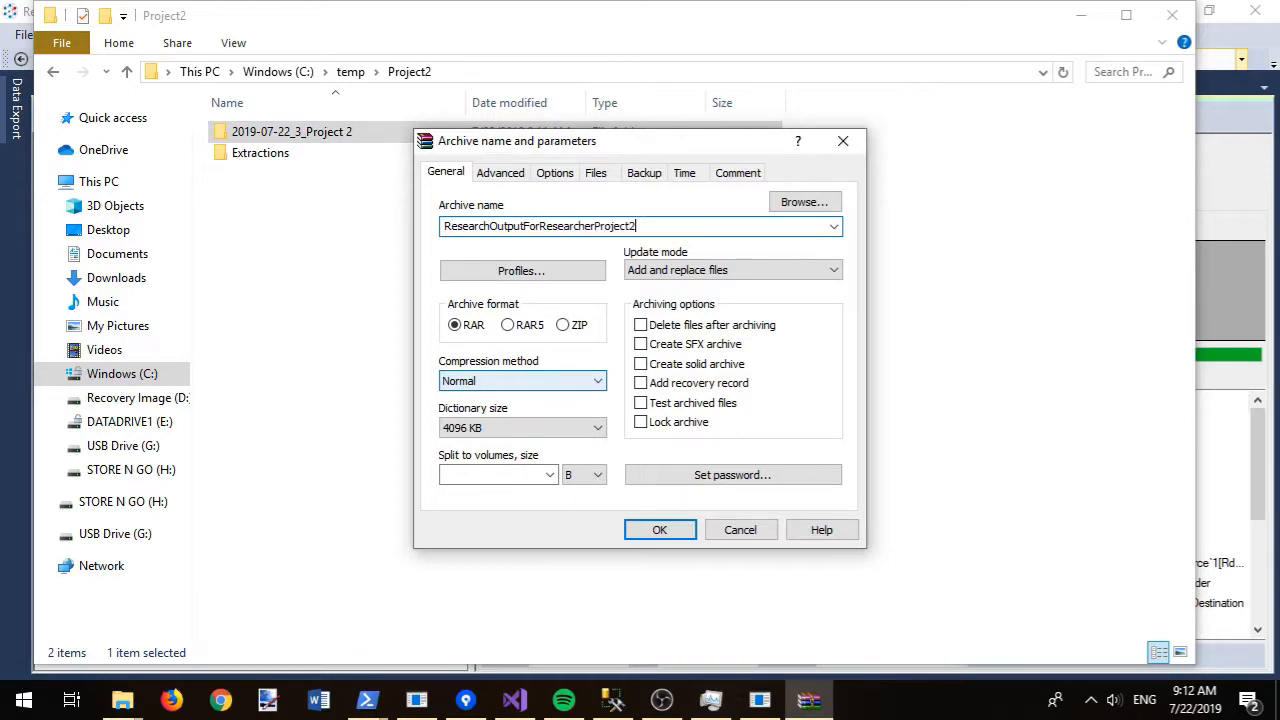
{"action": "key", "text": "Return"}
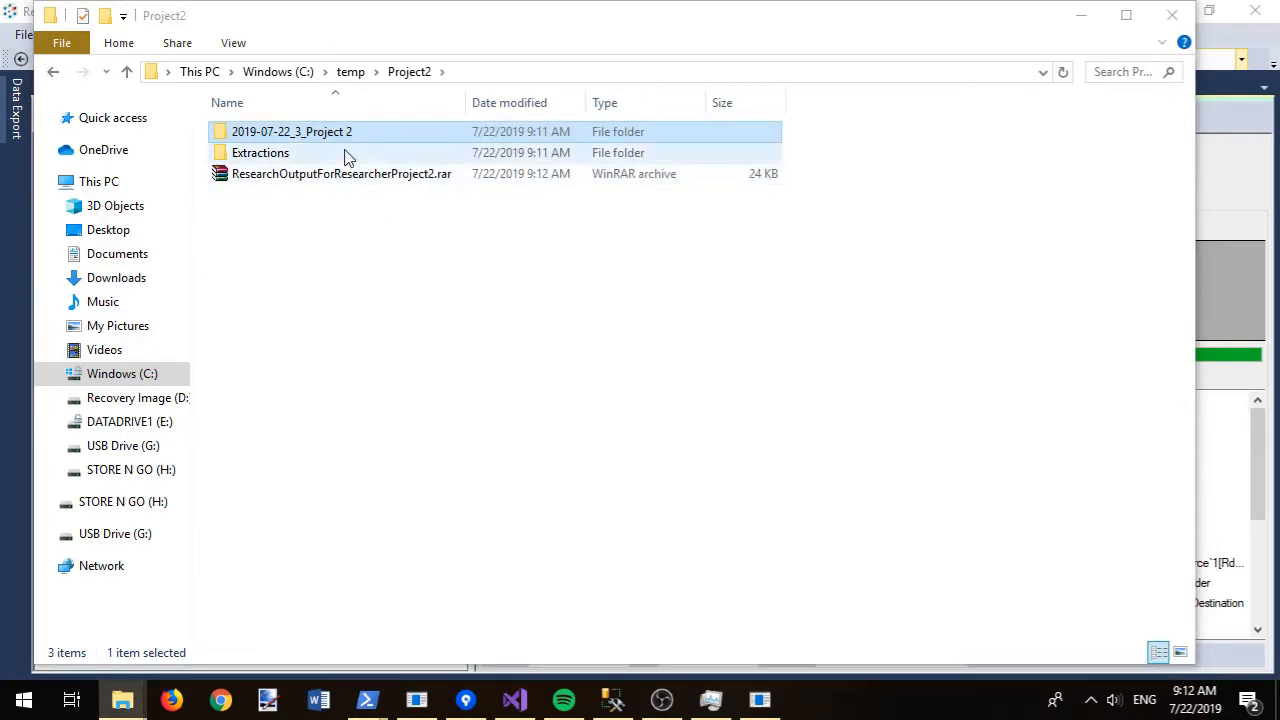
{"action": "left_click", "coordinate": [1225, 32]}
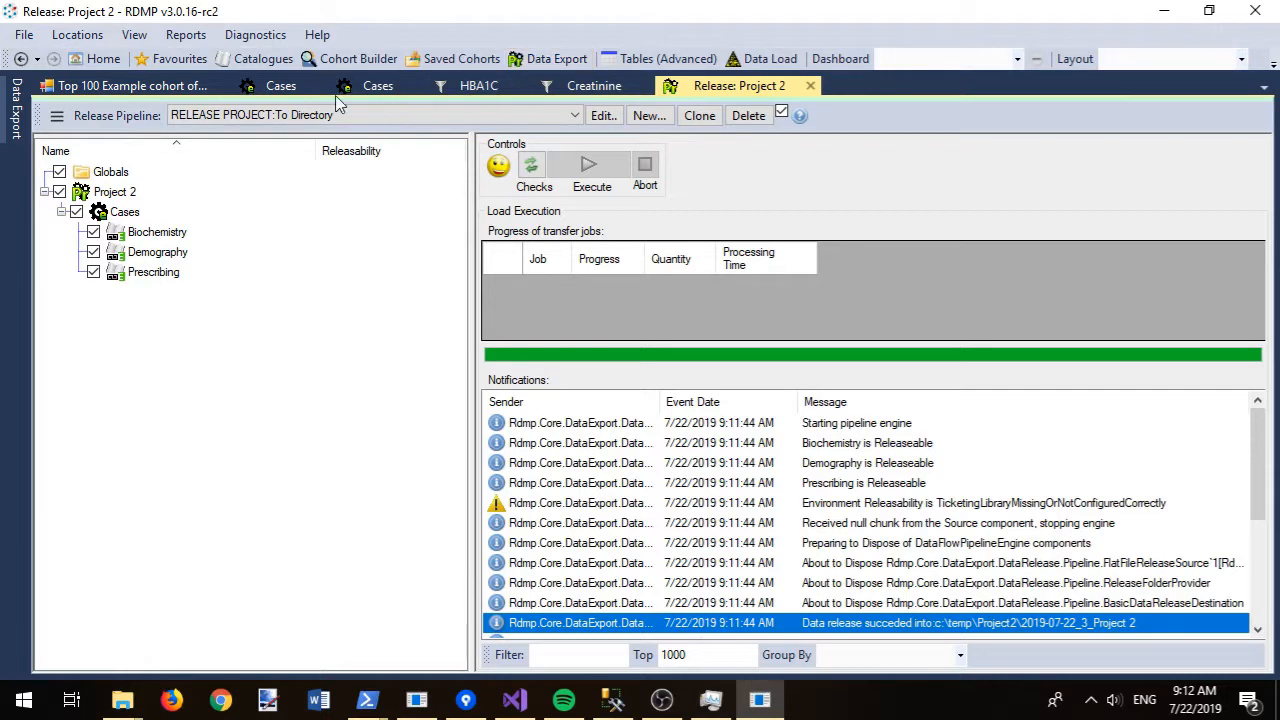
- Open the Log Viewer and drill into DataExtraction run 33's logged messages
{"action": "left_click", "coordinate": [135, 40]}
{"action": "left_click", "coordinate": [174, 60]}
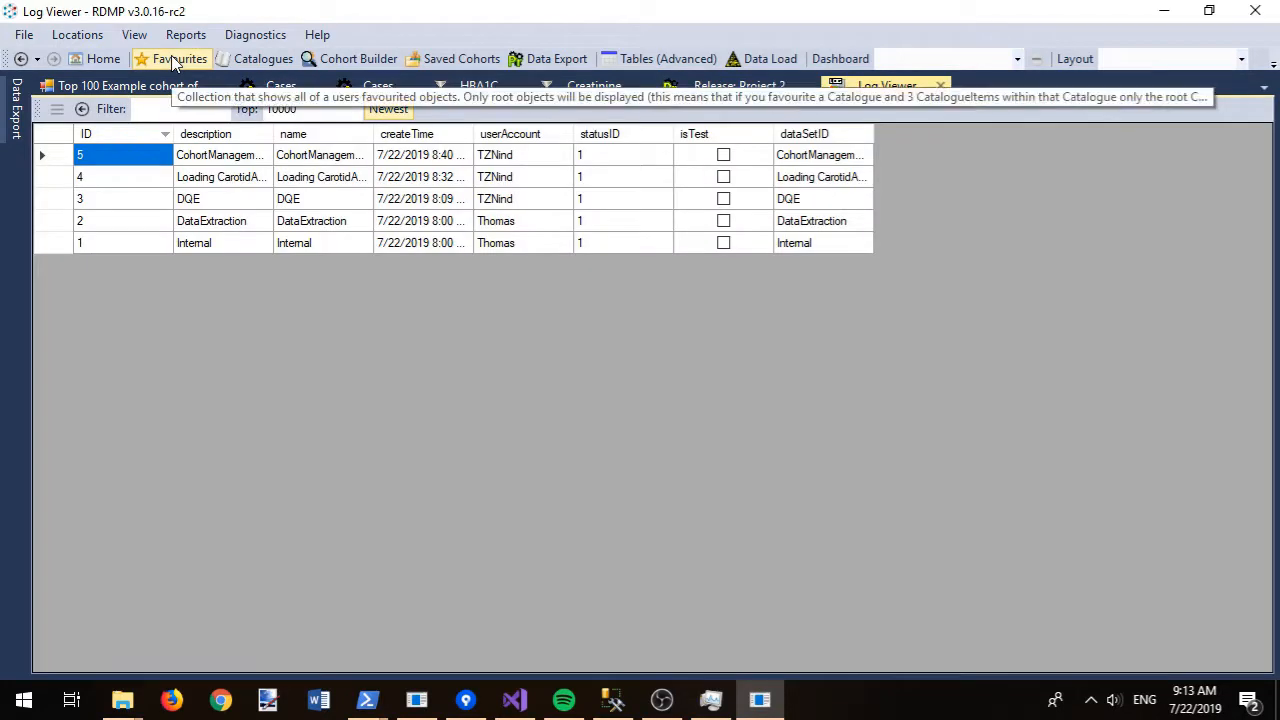
{"action": "double_click", "coordinate": [207, 229]}
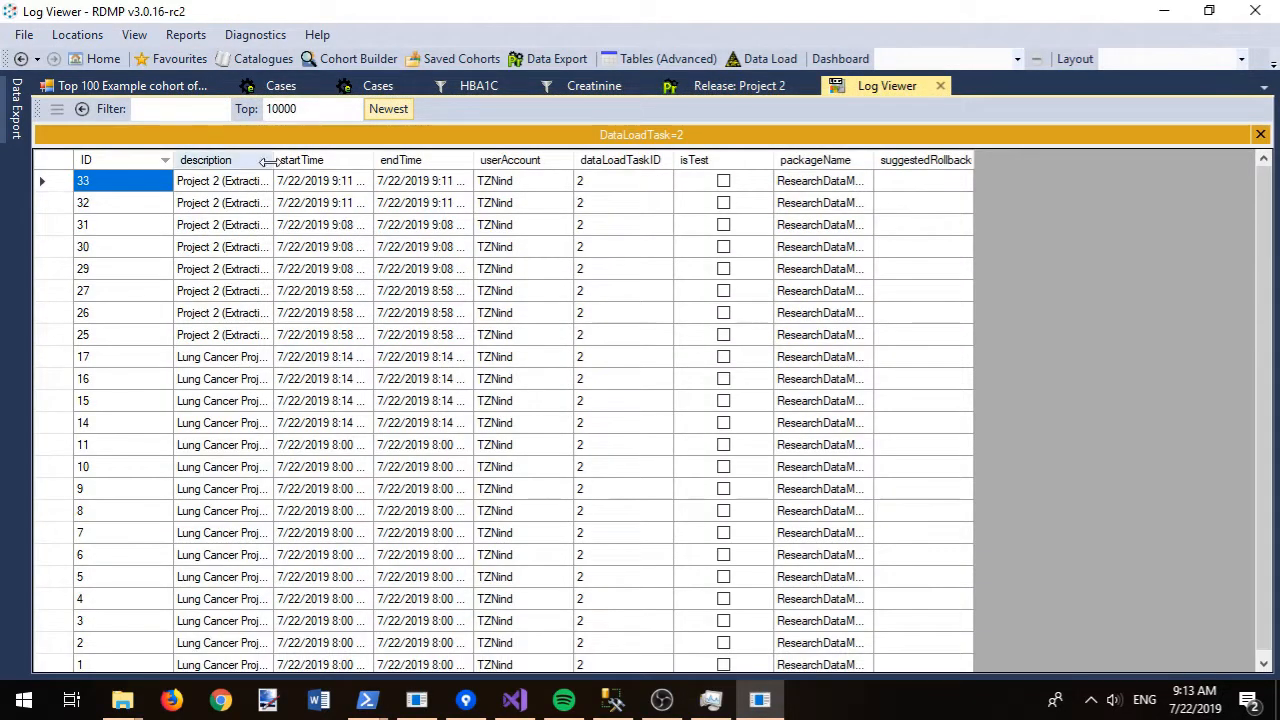
{"action": "left_click_drag", "start_coordinate": [268, 162], "coordinate": [584, 160]}
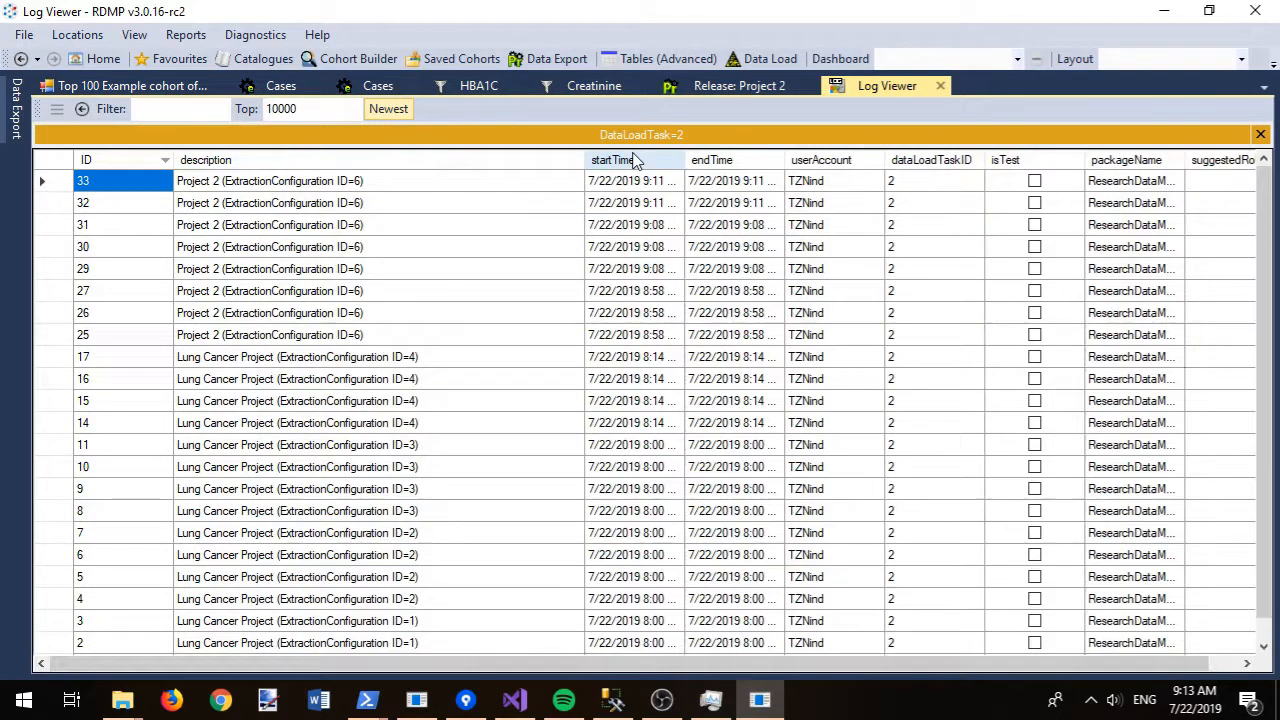
{"action": "left_click", "coordinate": [352, 185]}
{"action": "double_click", "coordinate": [352, 185]}
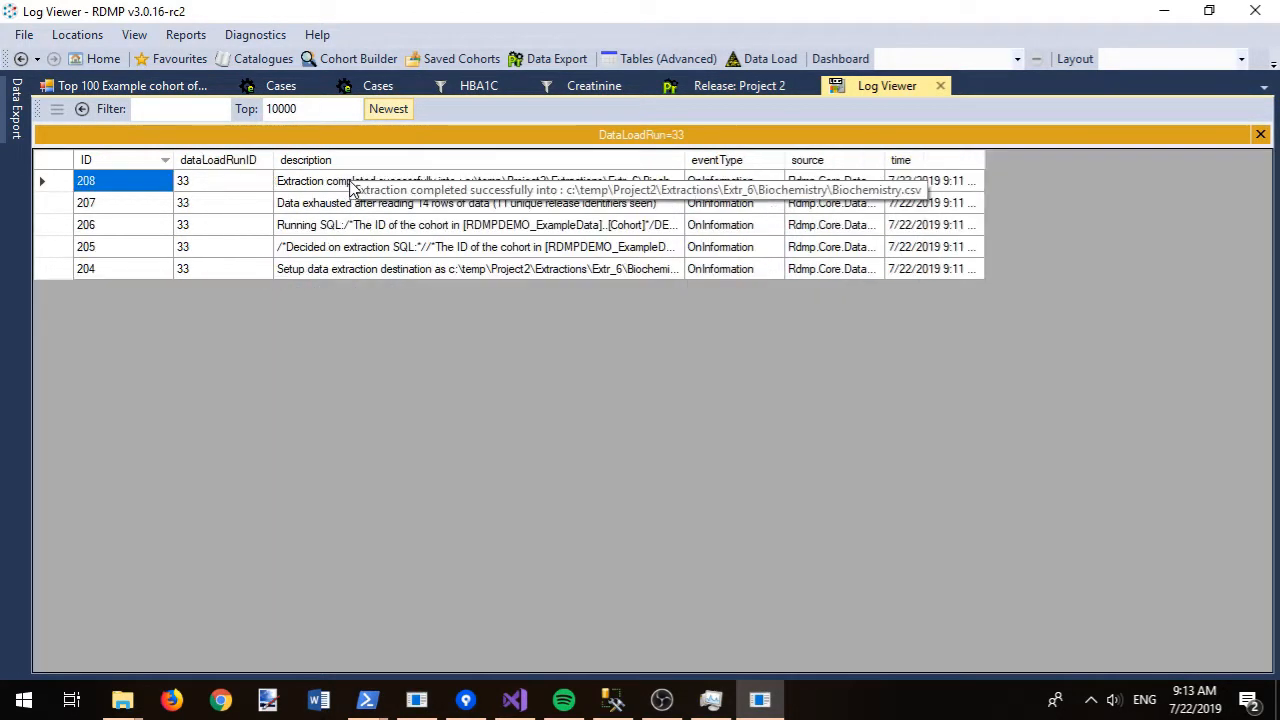
- Read log entry 205's full extraction SQL, checking its HBA1C and Creatinine filter lines
{"action": "left_click", "coordinate": [420, 253]}
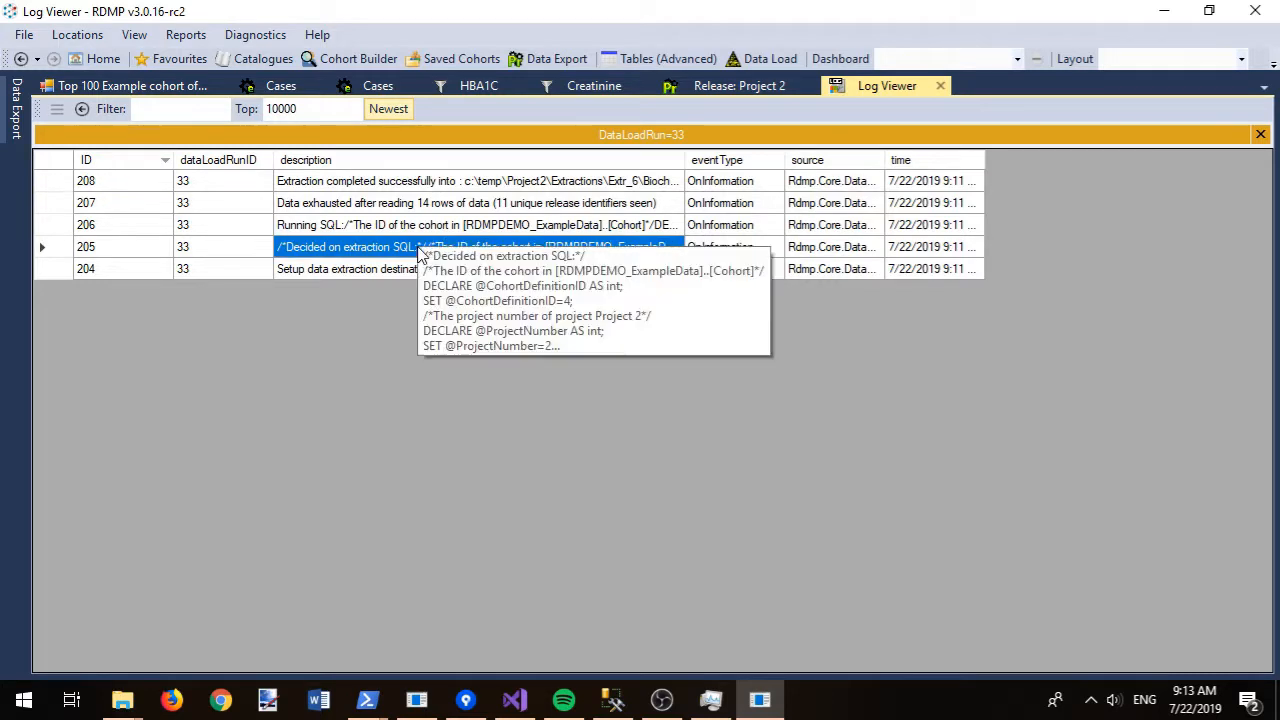
{"action": "right_click", "coordinate": [420, 253]}
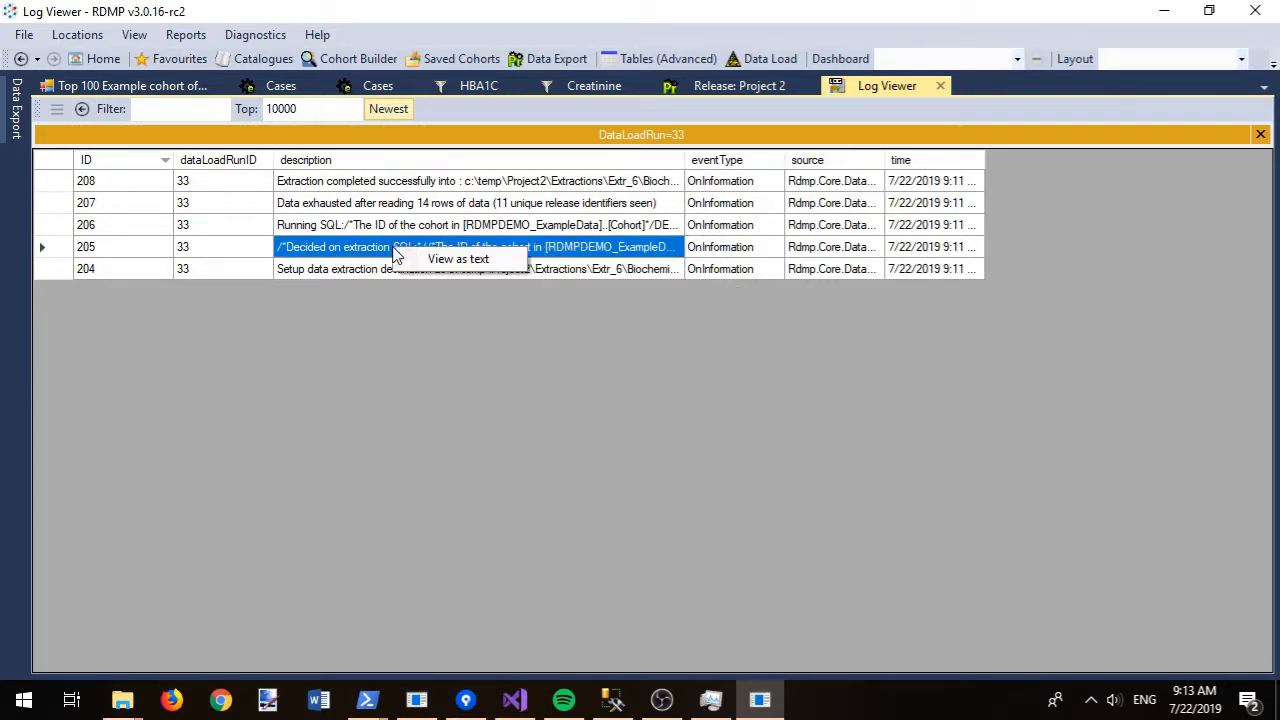
{"action": "left_click", "coordinate": [455, 262]}
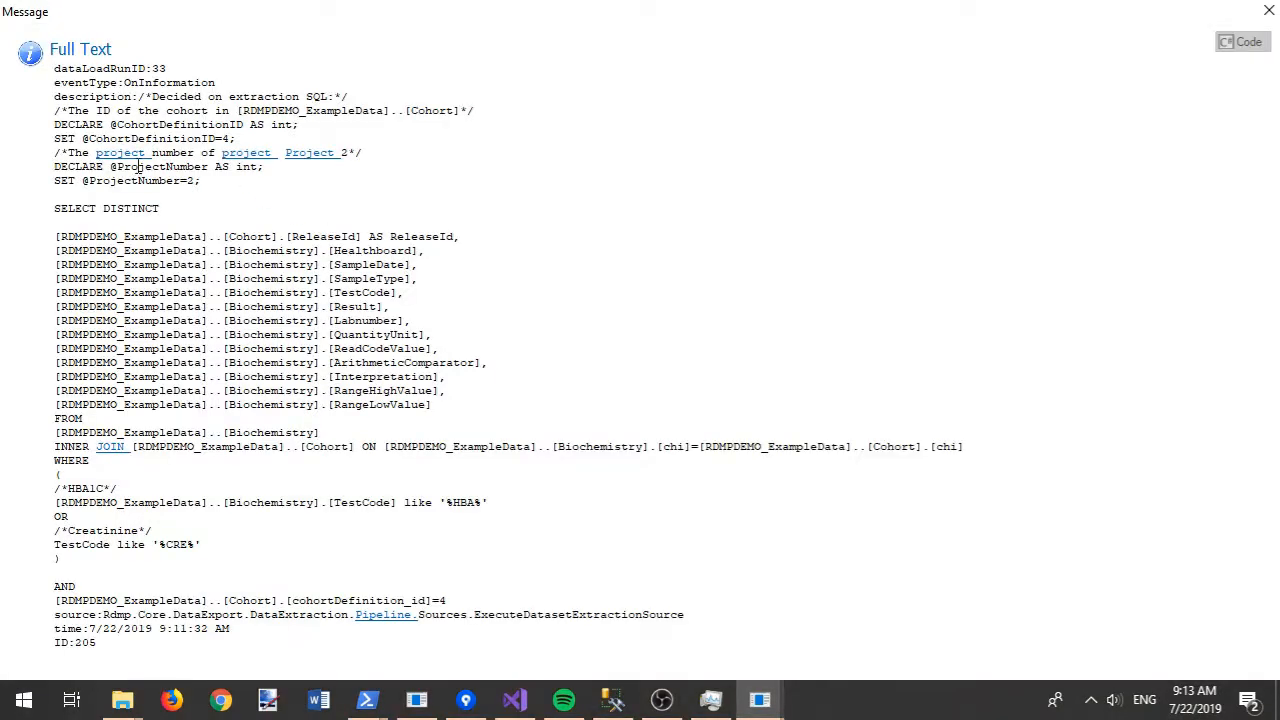
{"action": "triple_click", "coordinate": [75, 544]}
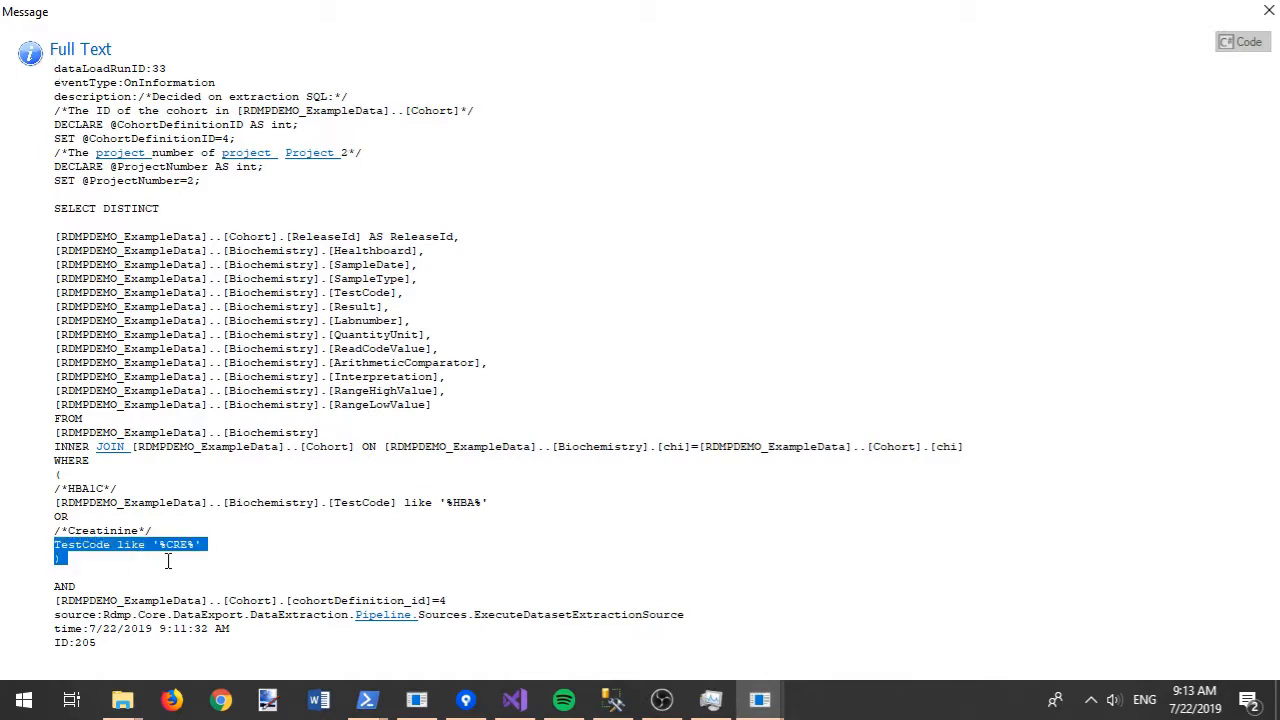
{"action": "left_click", "coordinate": [237, 549]}
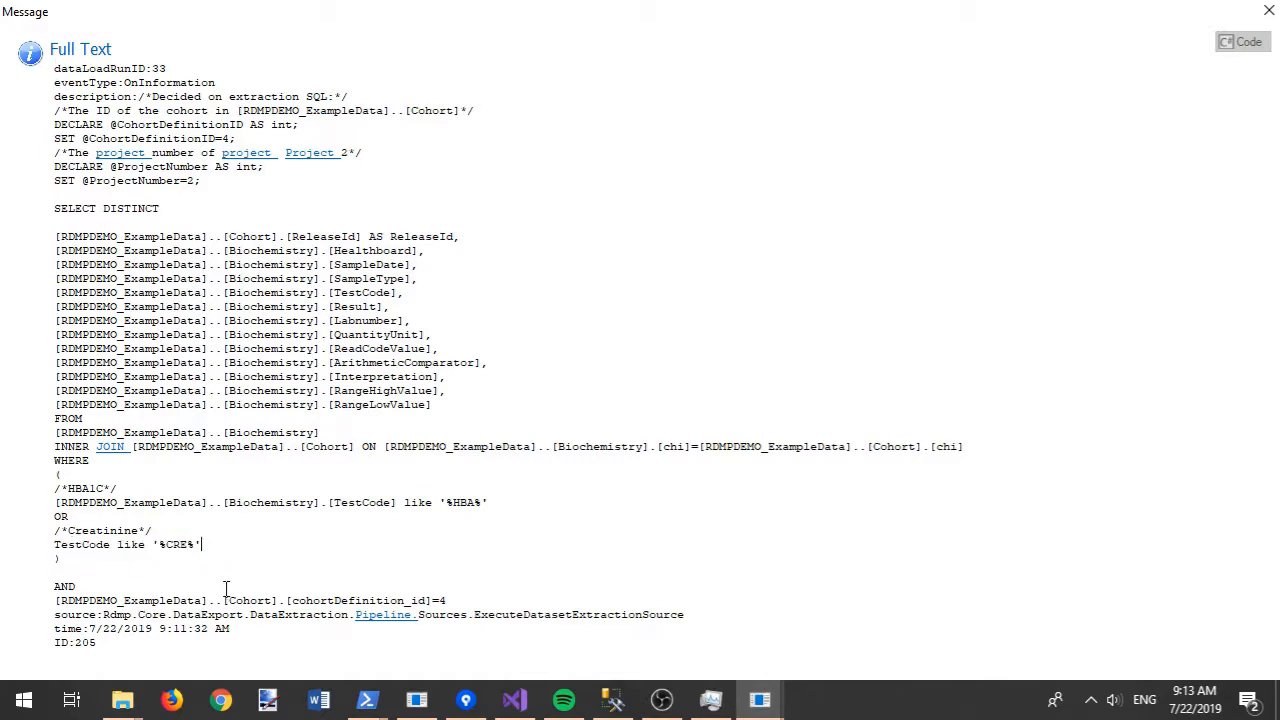
{"action": "left_click_drag", "start_coordinate": [524, 495], "coordinate": [491, 499]}
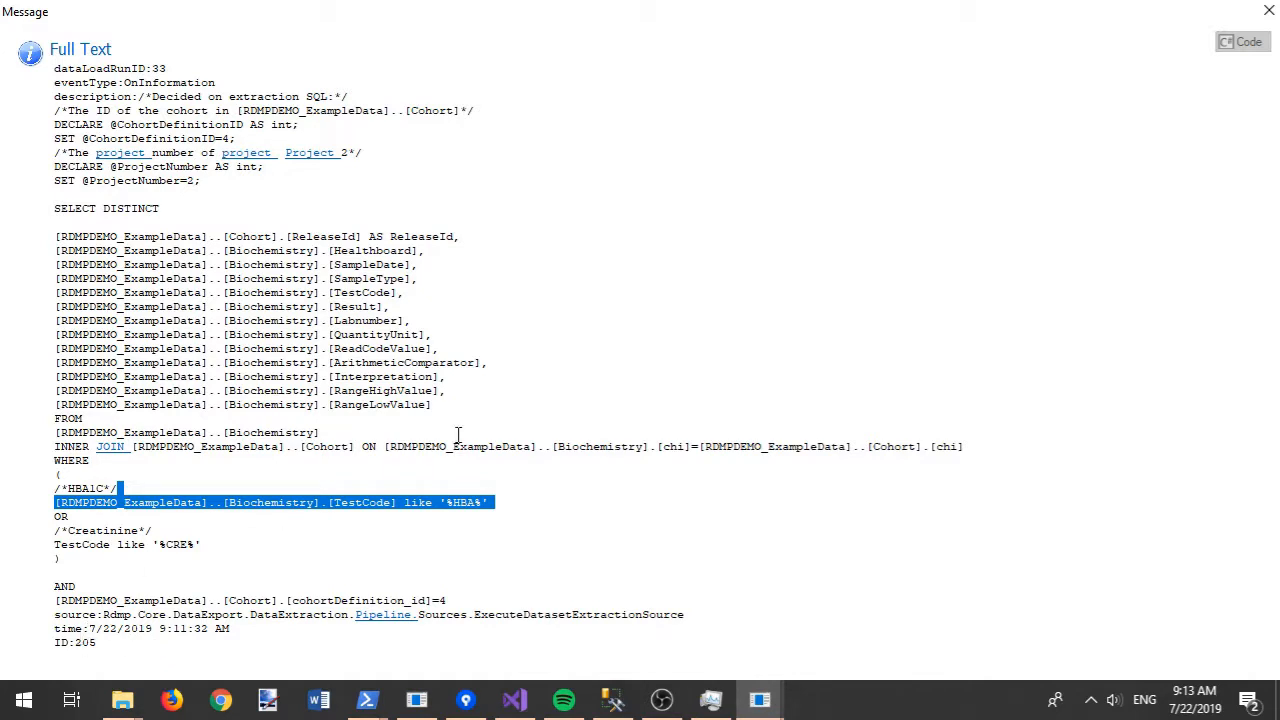
{"action": "left_click", "coordinate": [1269, 11]}
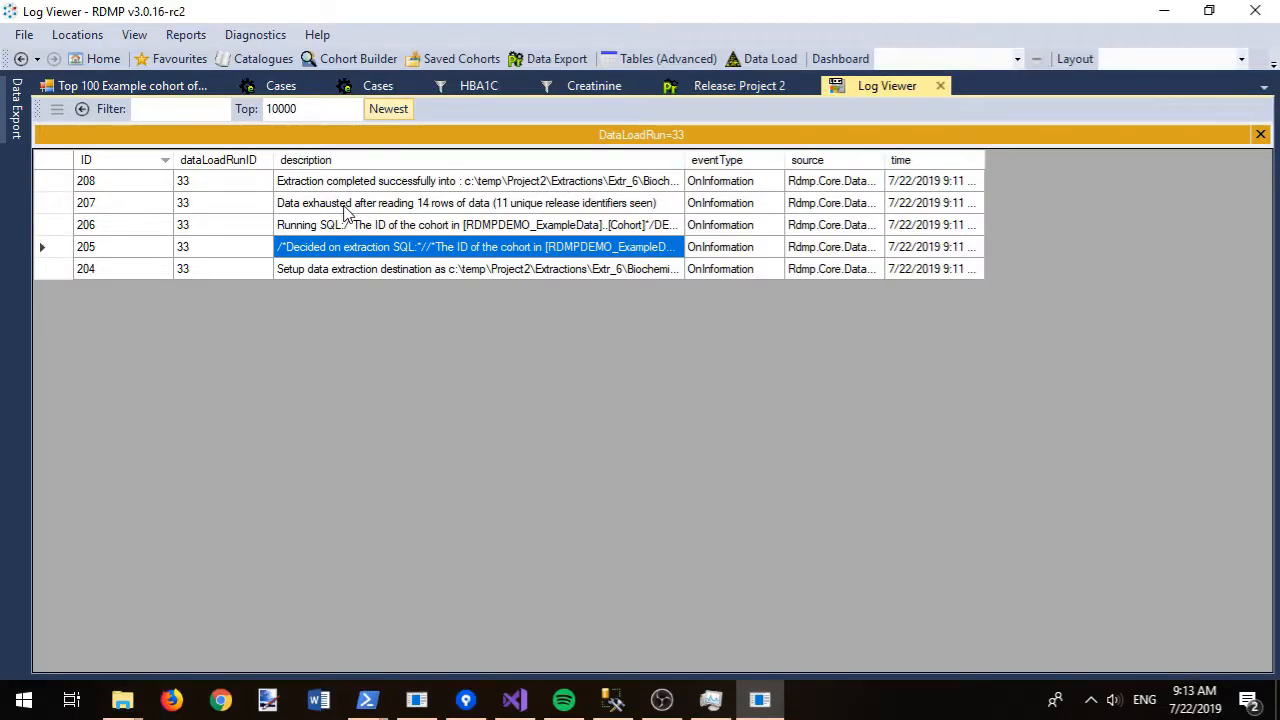
- List run 33's table-load records and widen the targetTable column to read full file paths
{"action": "left_click", "coordinate": [84, 108]}
{"action": "left_click", "coordinate": [295, 183]}
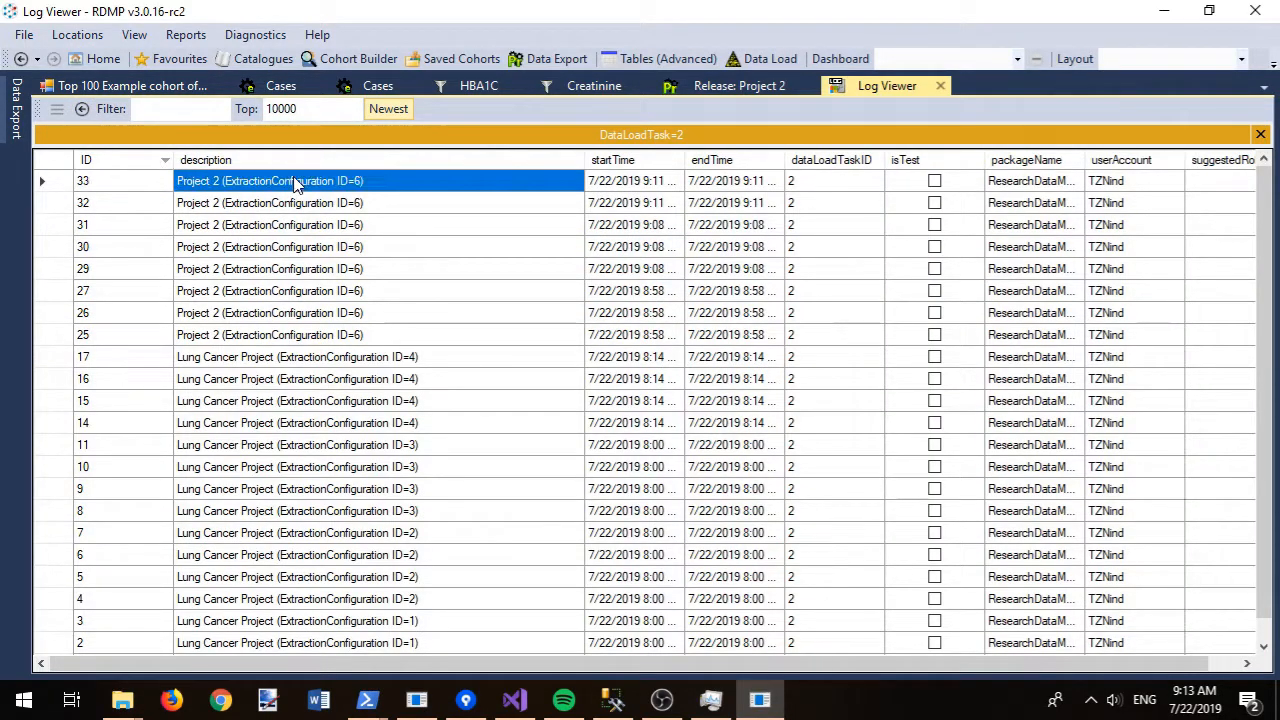
{"action": "right_click", "coordinate": [295, 181]}
{"action": "left_click", "coordinate": [372, 232]}
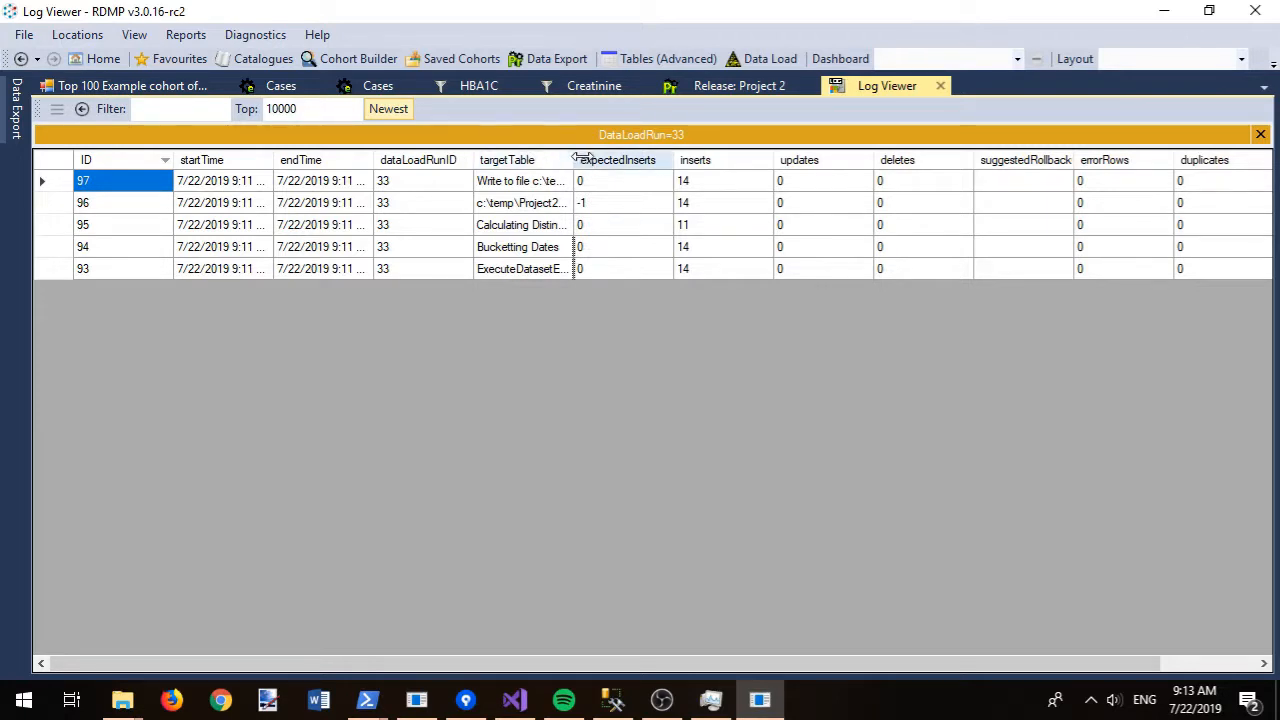
{"action": "left_click_drag", "start_coordinate": [573, 160], "coordinate": [790, 162]}
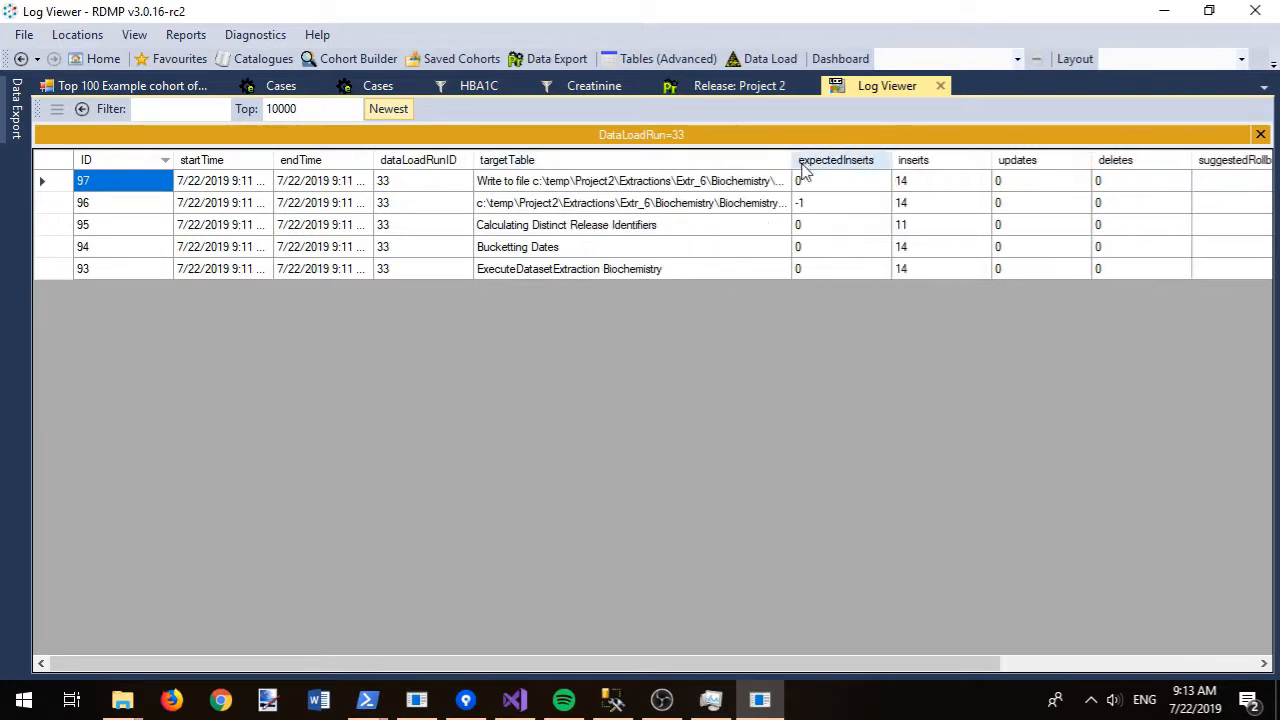
{"action": "left_click", "coordinate": [683, 191]}
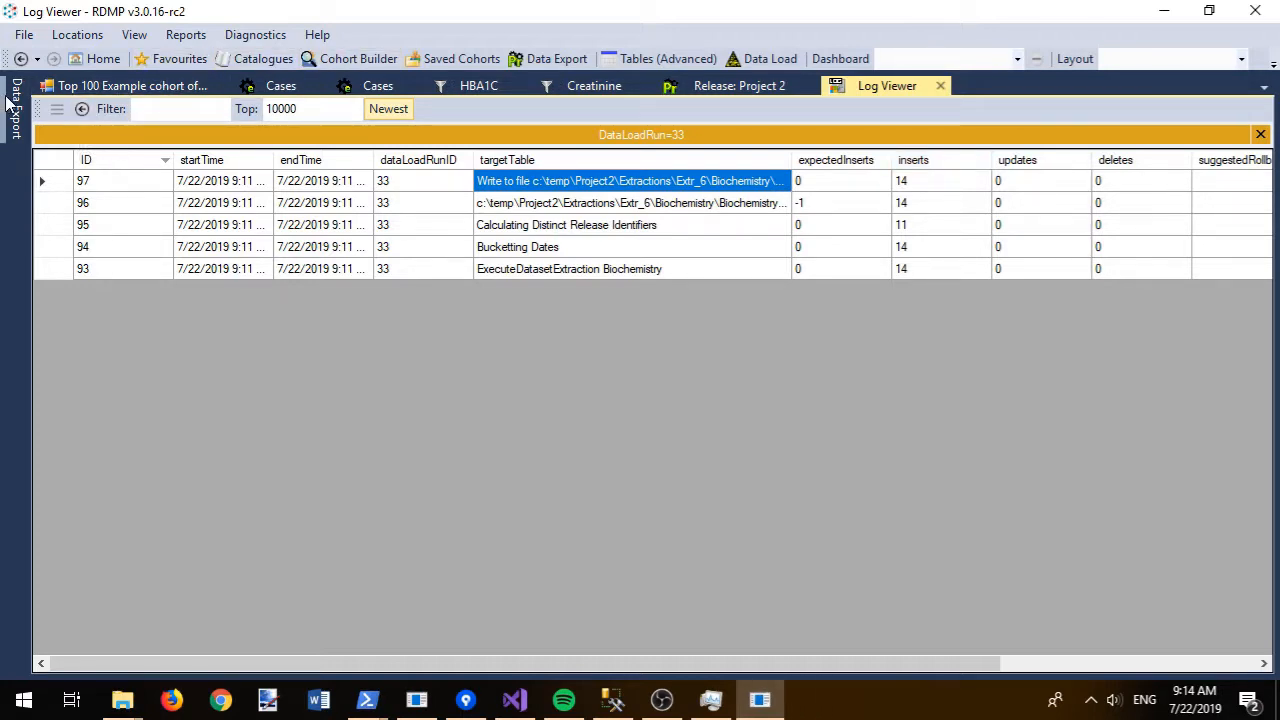
- Clone Project 2's frozen Cases extraction configuration
{"action": "mouse_move", "coordinate": [8, 100]}
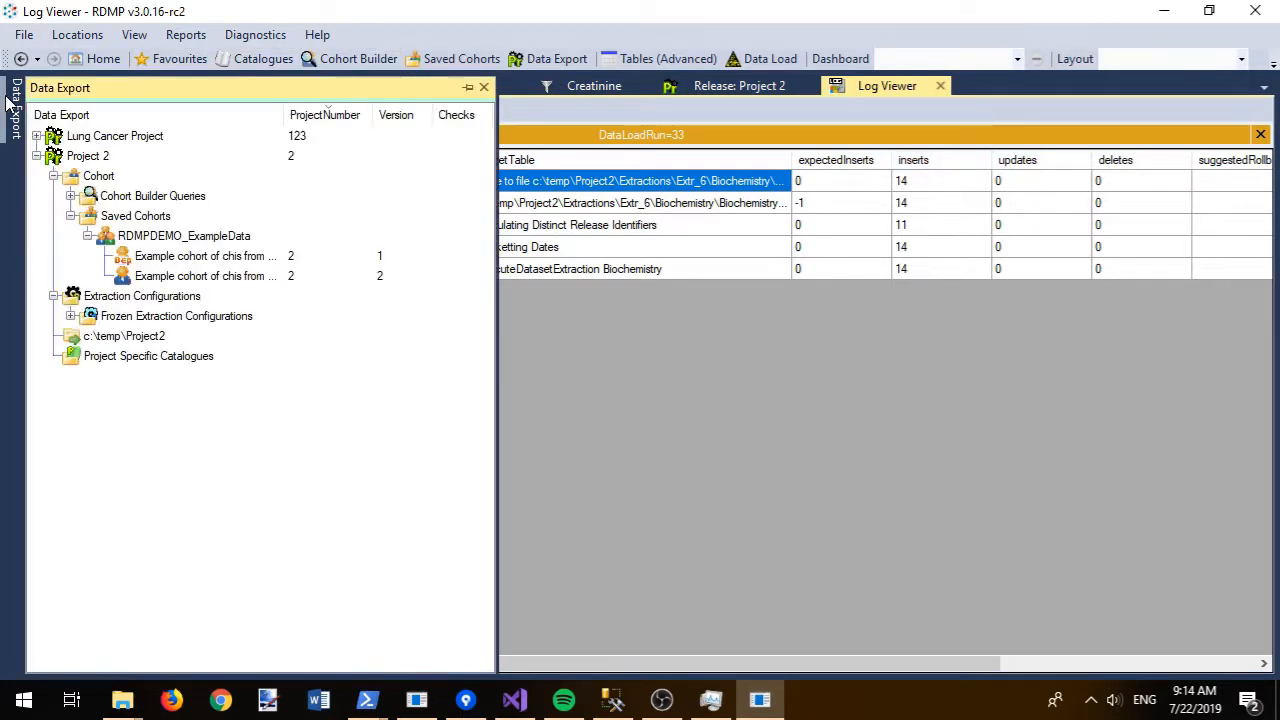
{"action": "left_click", "coordinate": [71, 316]}
{"action": "left_click", "coordinate": [87, 336]}
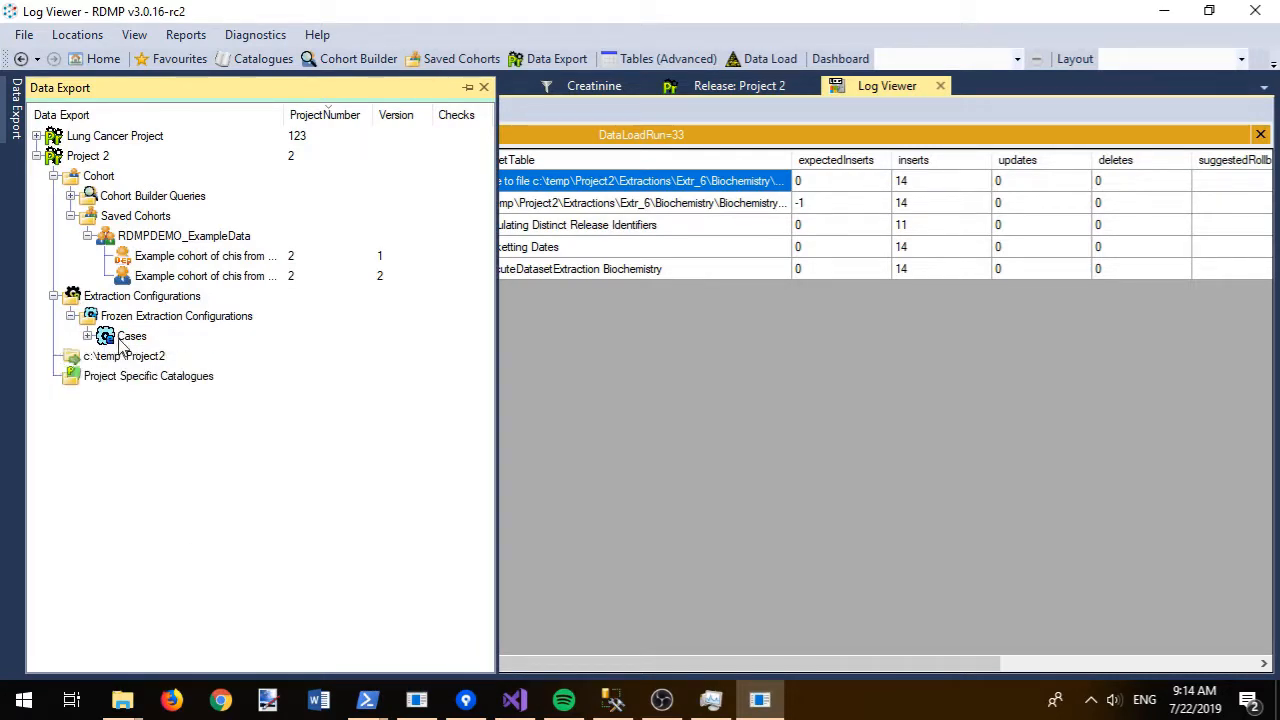
{"action": "left_click", "coordinate": [122, 340]}
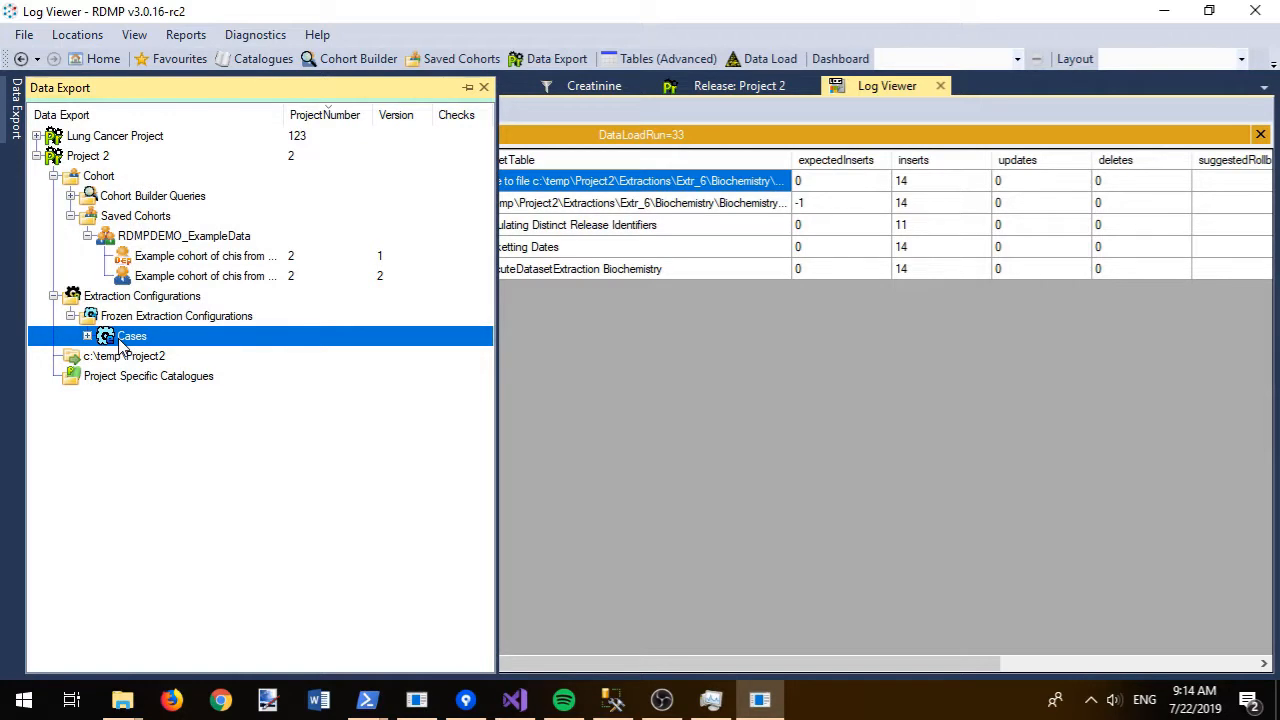
{"action": "right_click", "coordinate": [122, 340]}
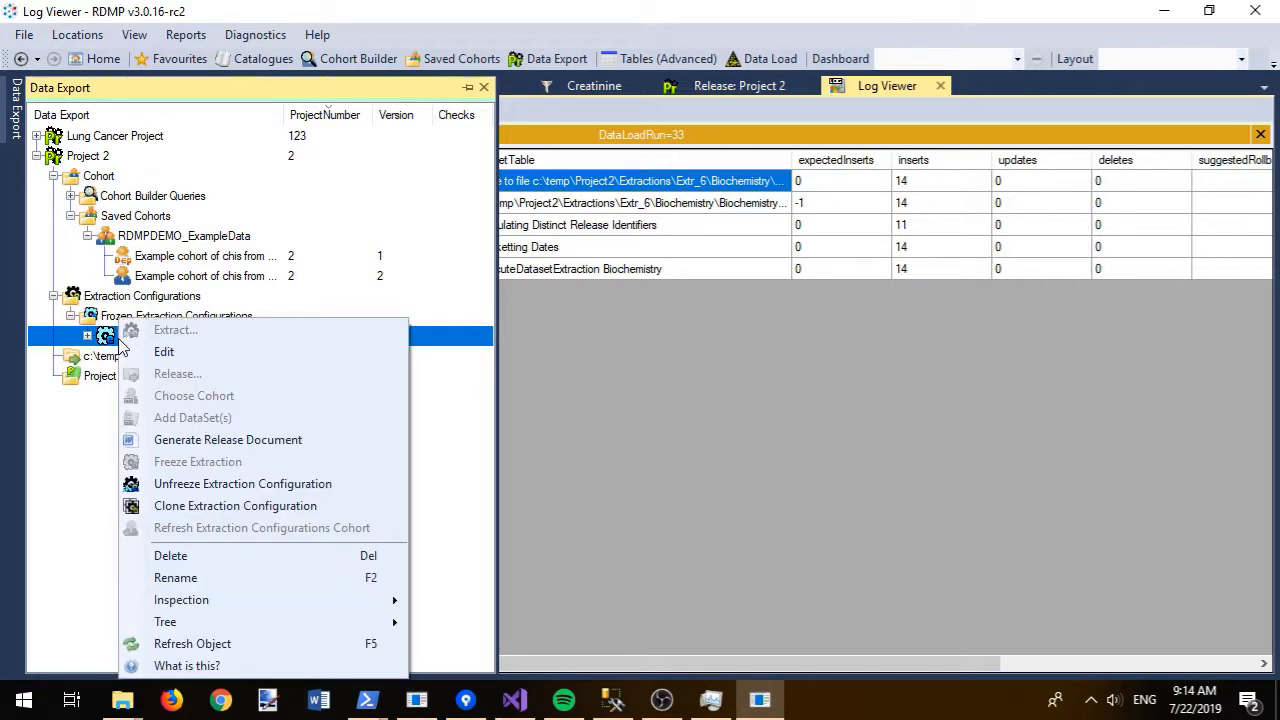
{"action": "left_click", "coordinate": [196, 507]}
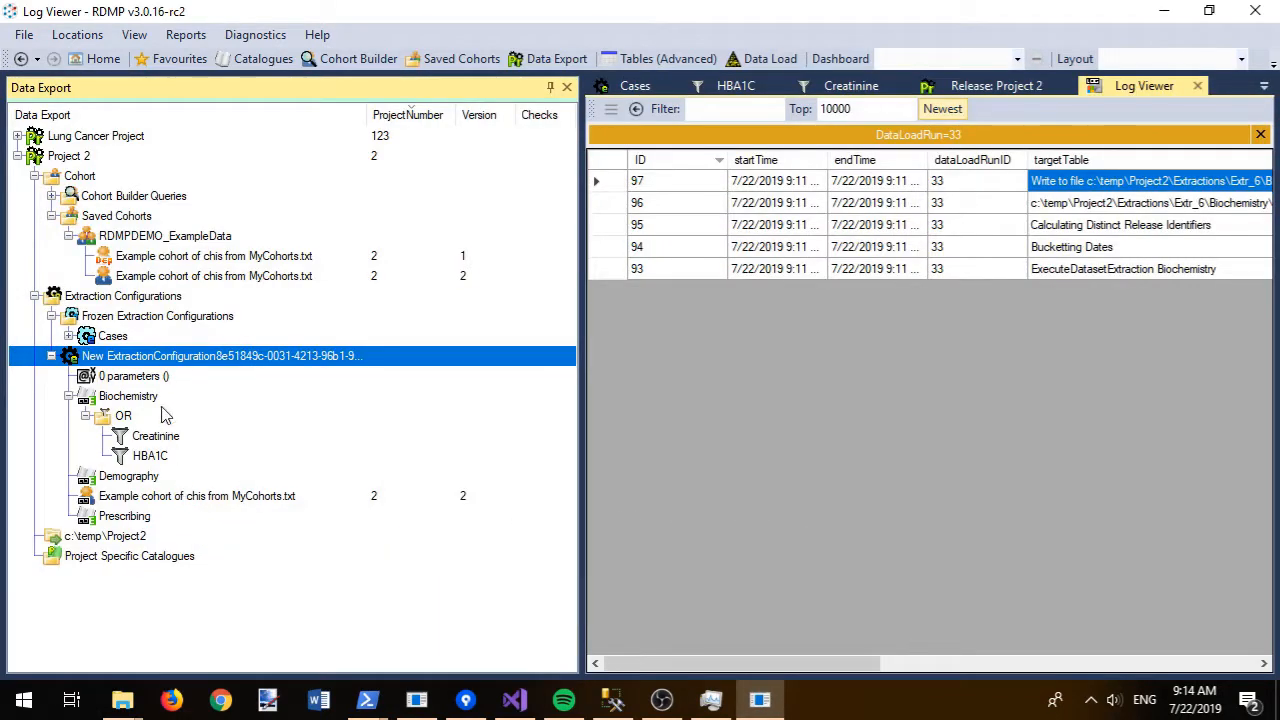
- Rename the cloned configuration to 'Cases 2020'
{"action": "key", "text": "F2"}
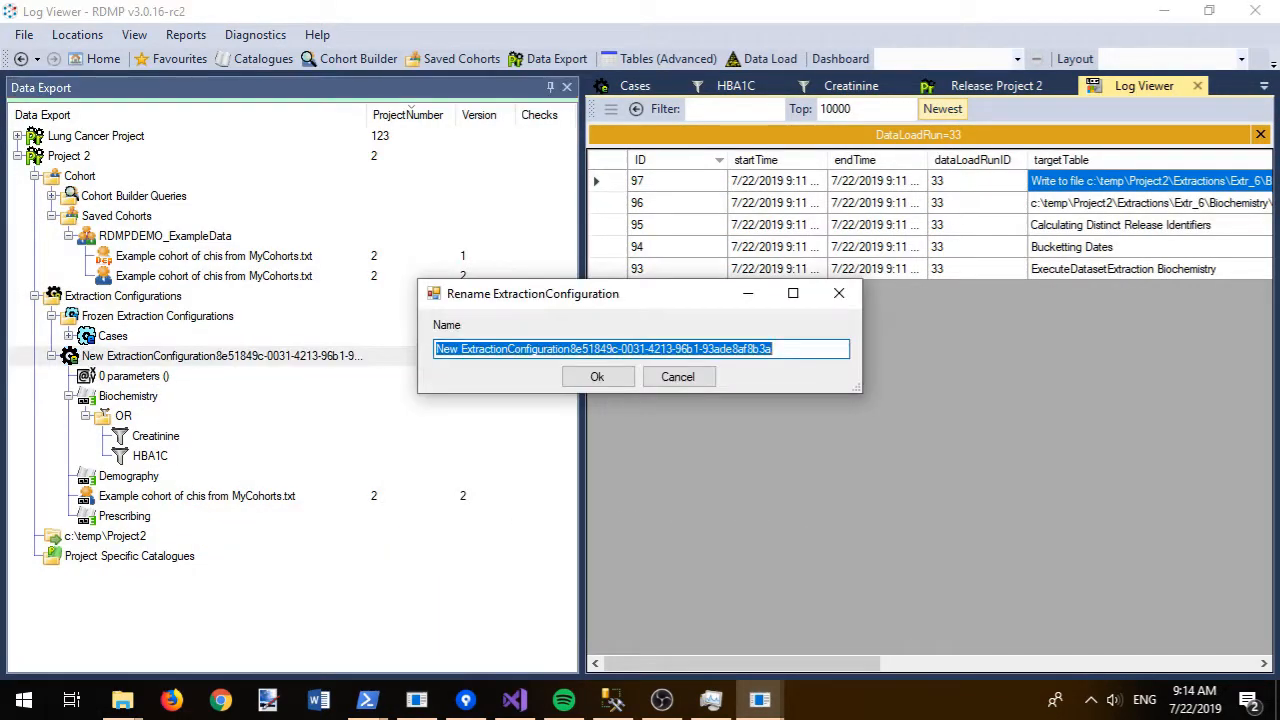
{"action": "type", "text": "Cases 2020"}
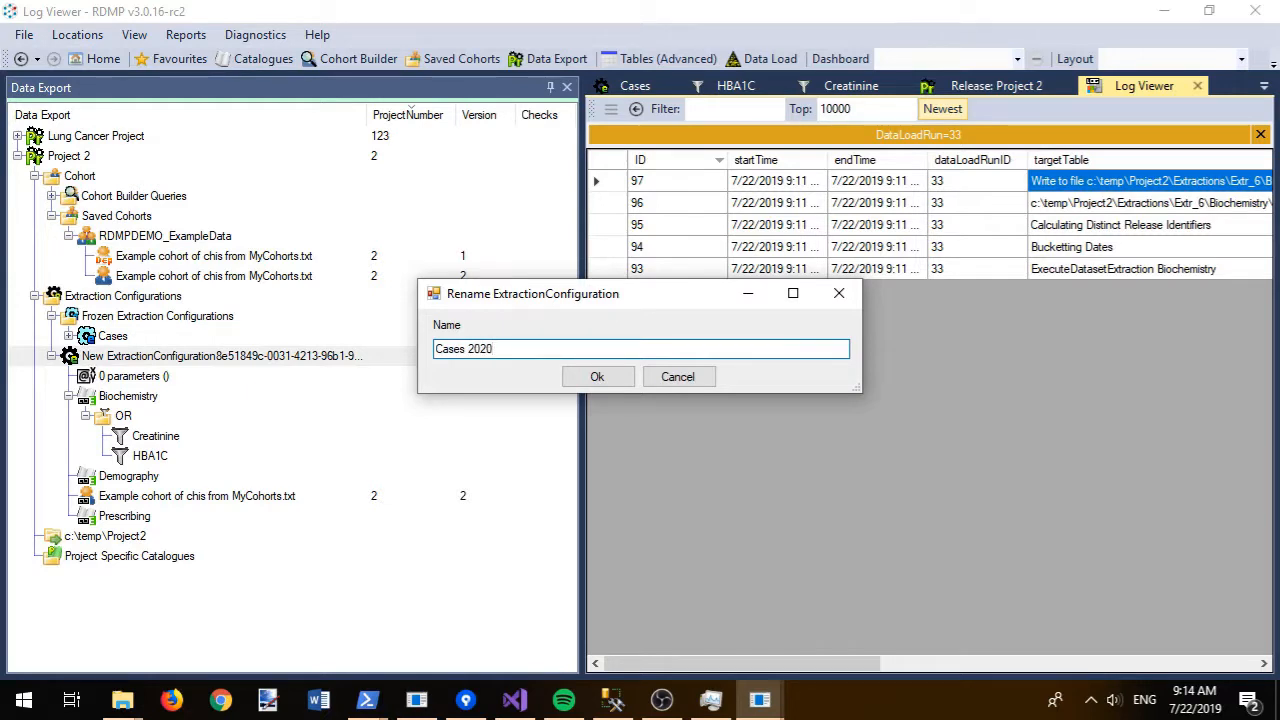
{"action": "left_click", "coordinate": [584, 376]}
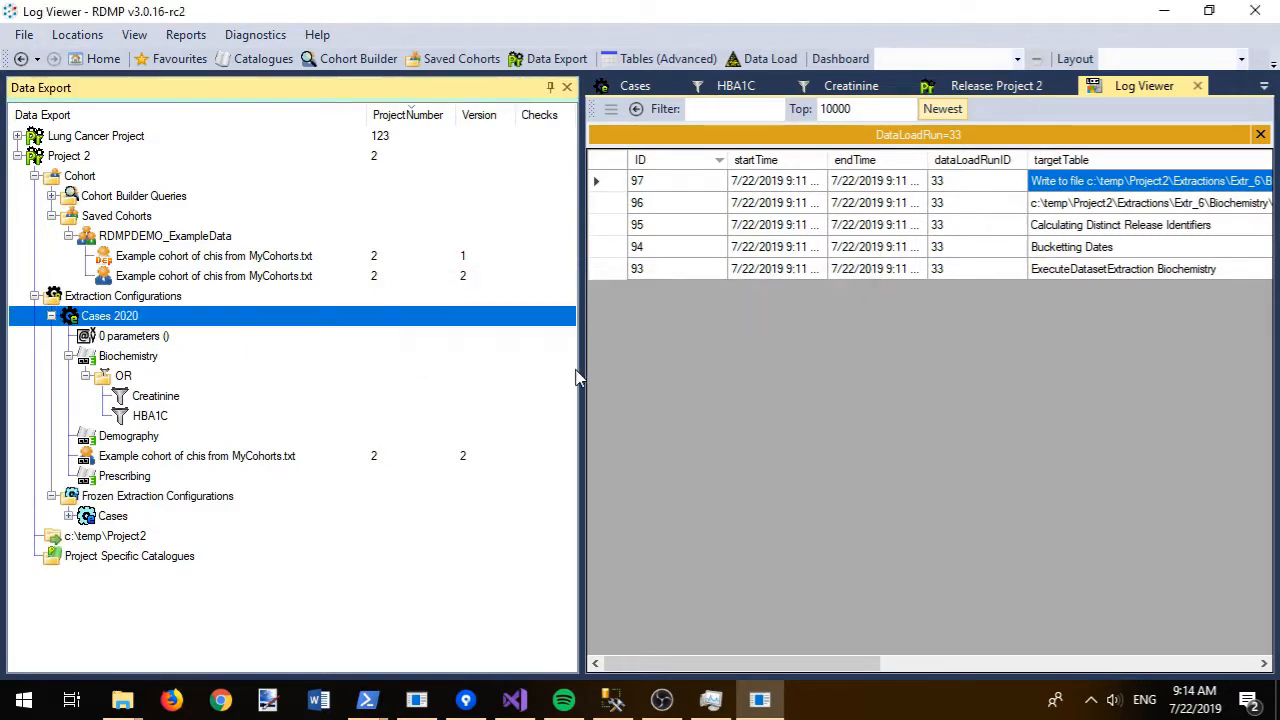
{"action": "left_click", "coordinate": [52, 316]}
{"action": "left_click", "coordinate": [108, 452]}
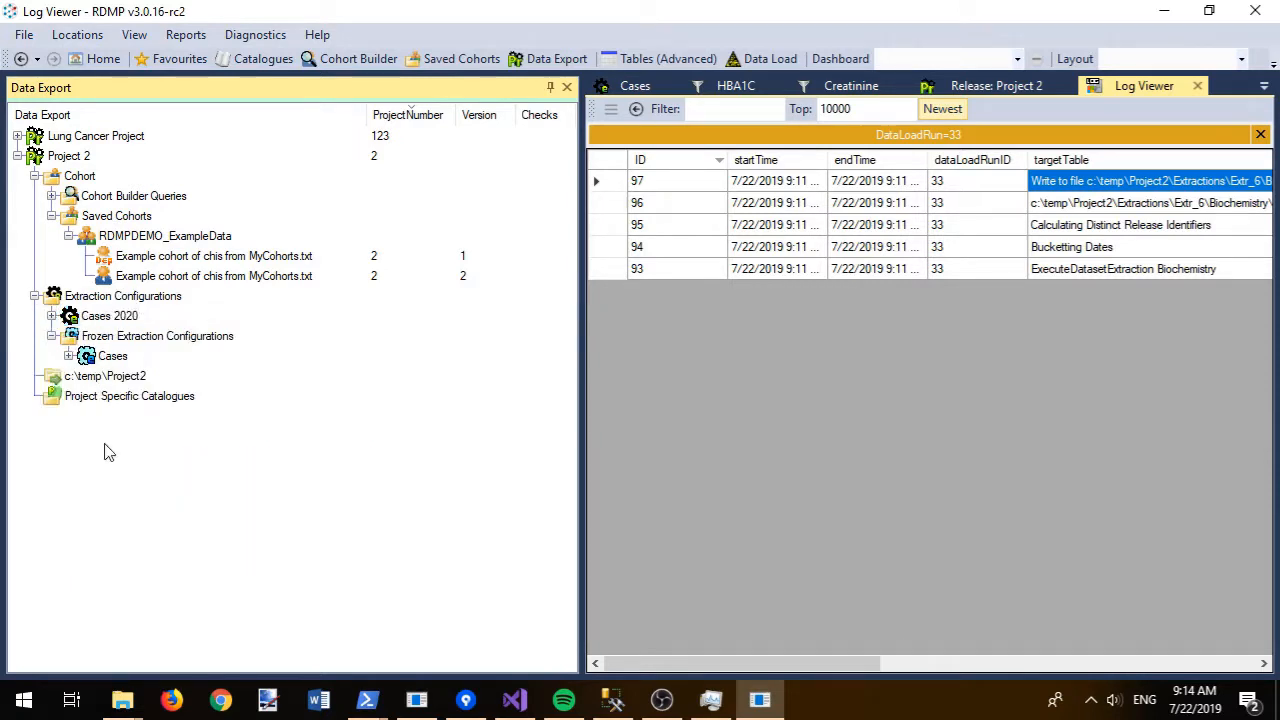